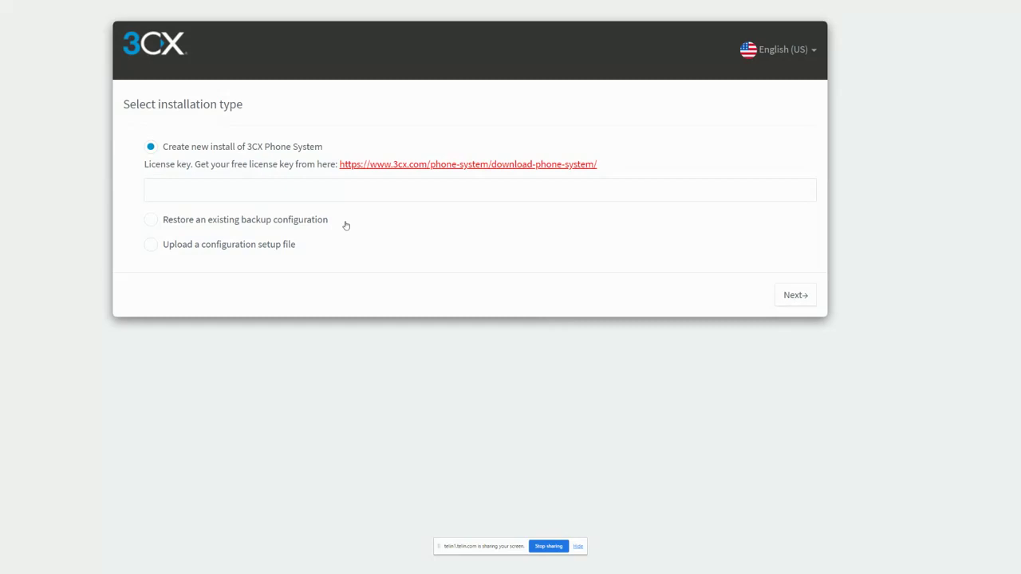
Step: Choose to create a new install of 3CX Phone System, enter the license key and continue
{"action": "left_click", "coordinate": [262, 220]}
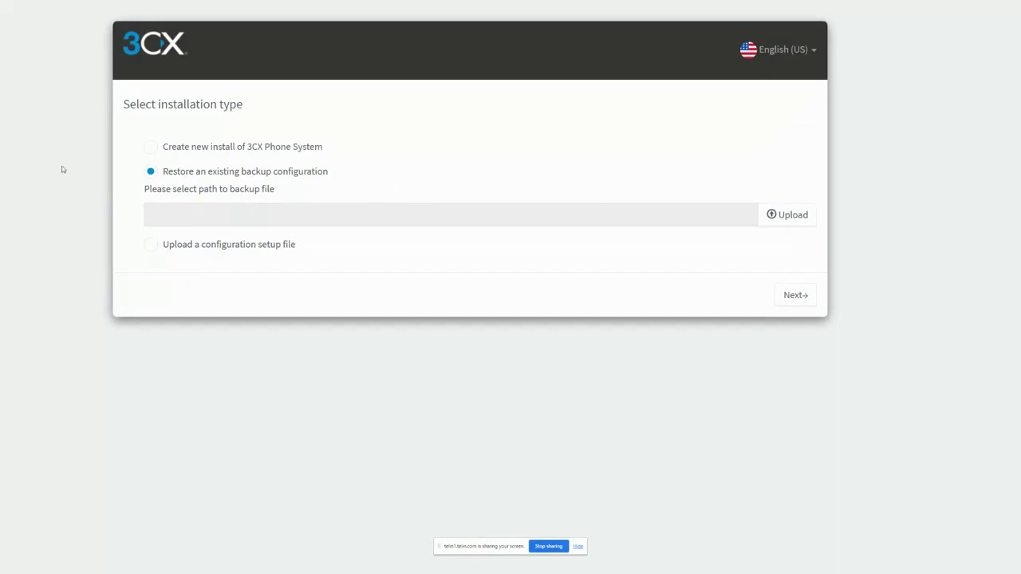
{"action": "left_click", "coordinate": [203, 244]}
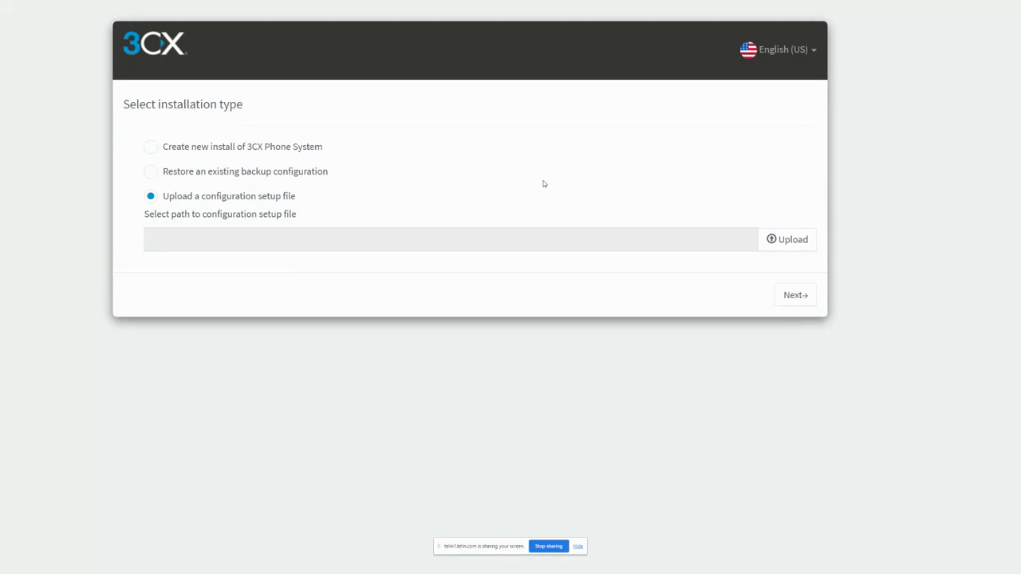
{"action": "left_click", "coordinate": [270, 148]}
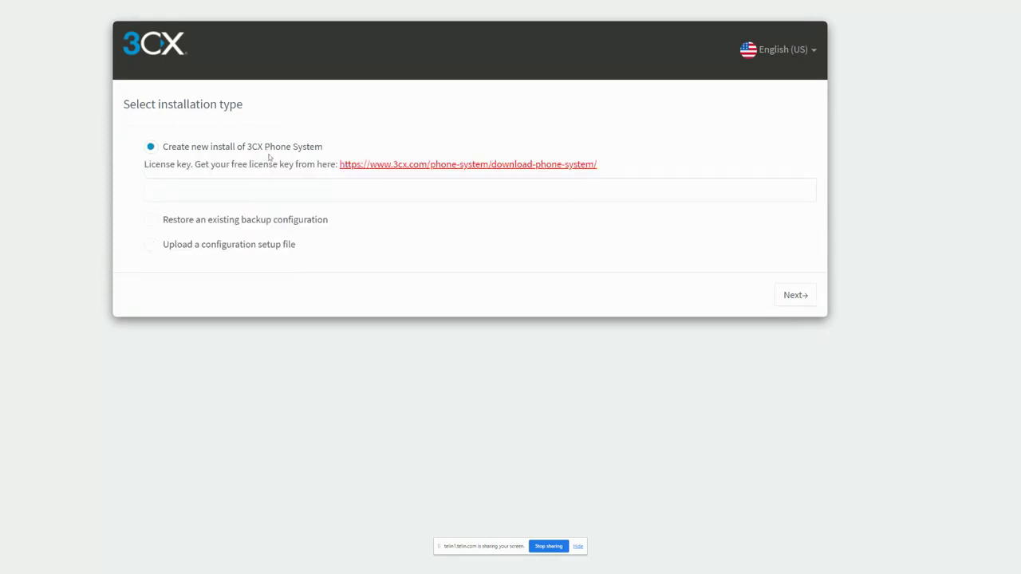
{"action": "left_click", "coordinate": [214, 186]}
{"action": "key", "text": "ctrl+v"}
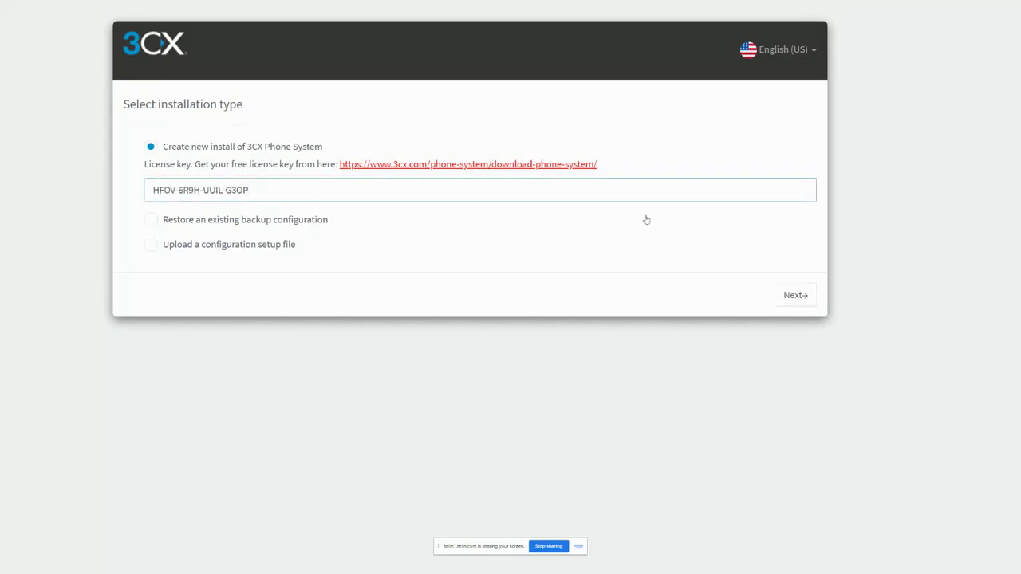
{"action": "left_click", "coordinate": [794, 295]}
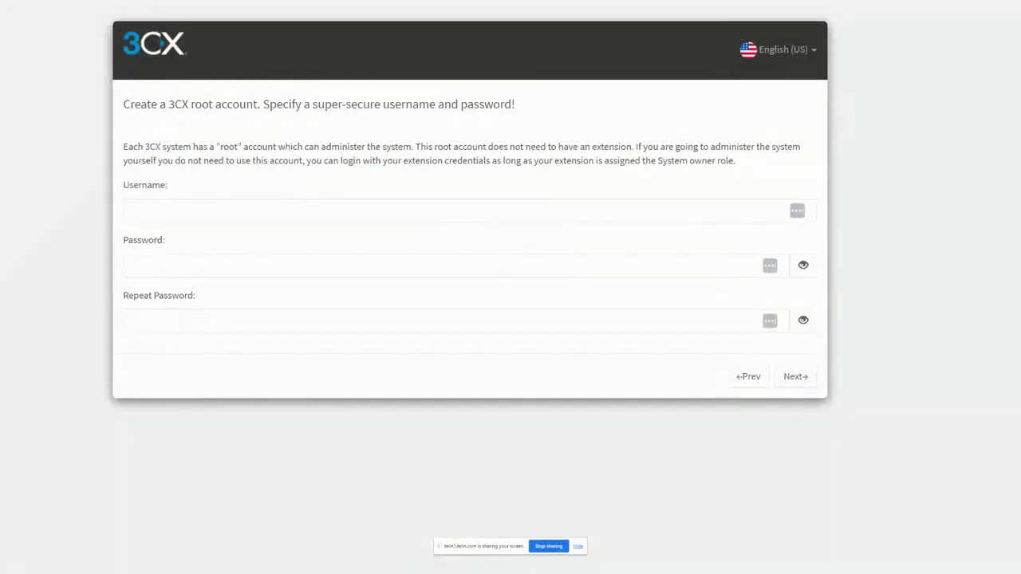
Step: Create the root account with username Telin and the account password entered twice, declining to save the credentials in the browser
{"action": "left_click", "coordinate": [161, 212]}
{"action": "left_click", "coordinate": [174, 207]}
{"action": "type", "text": "Telin"}
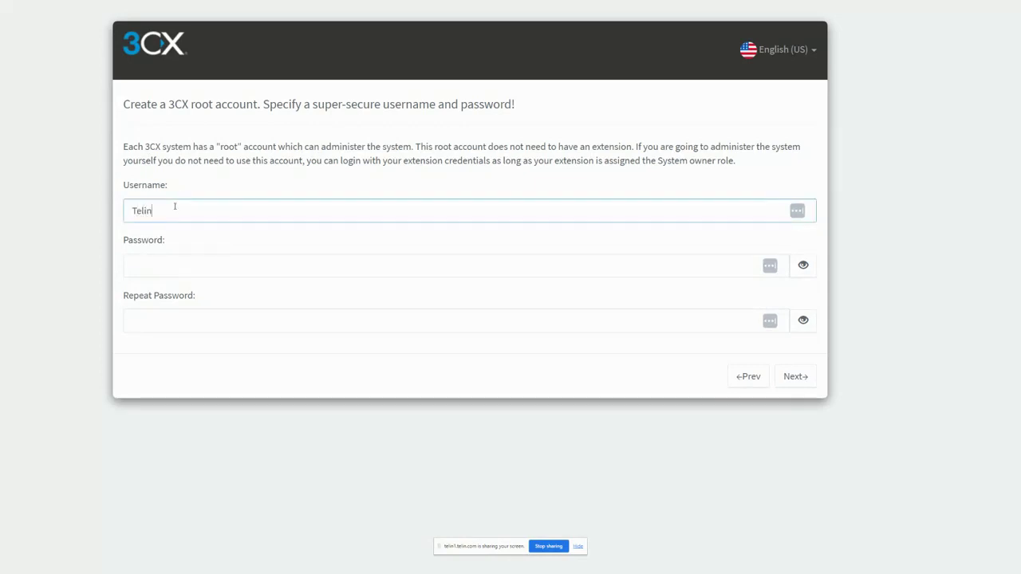
{"action": "key", "text": "Tab"}
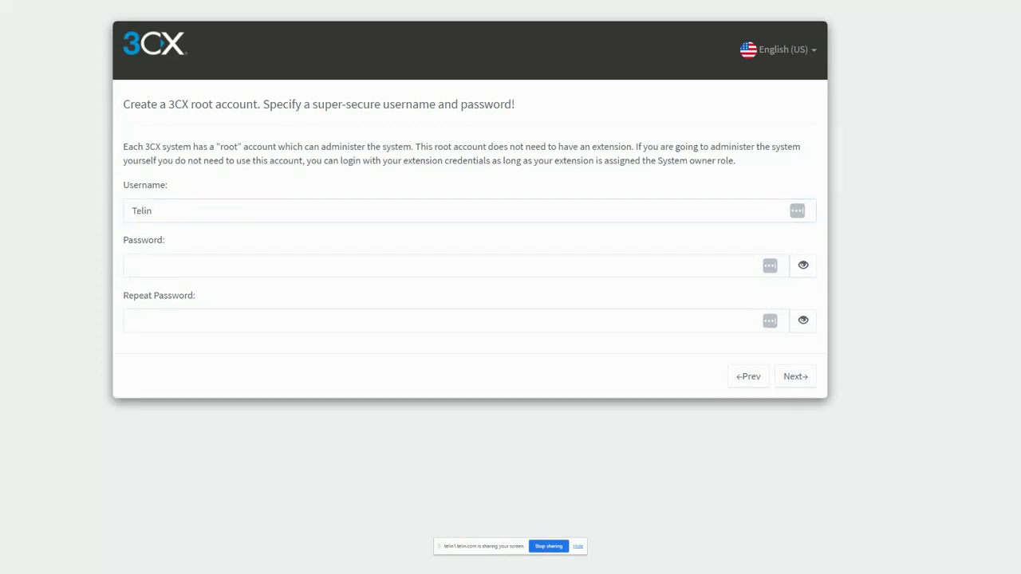
{"action": "left_click", "coordinate": [207, 270]}
{"action": "key", "text": "ctrl+v"}
{"action": "left_click", "coordinate": [204, 325]}
{"action": "key", "text": "ctrl+v"}
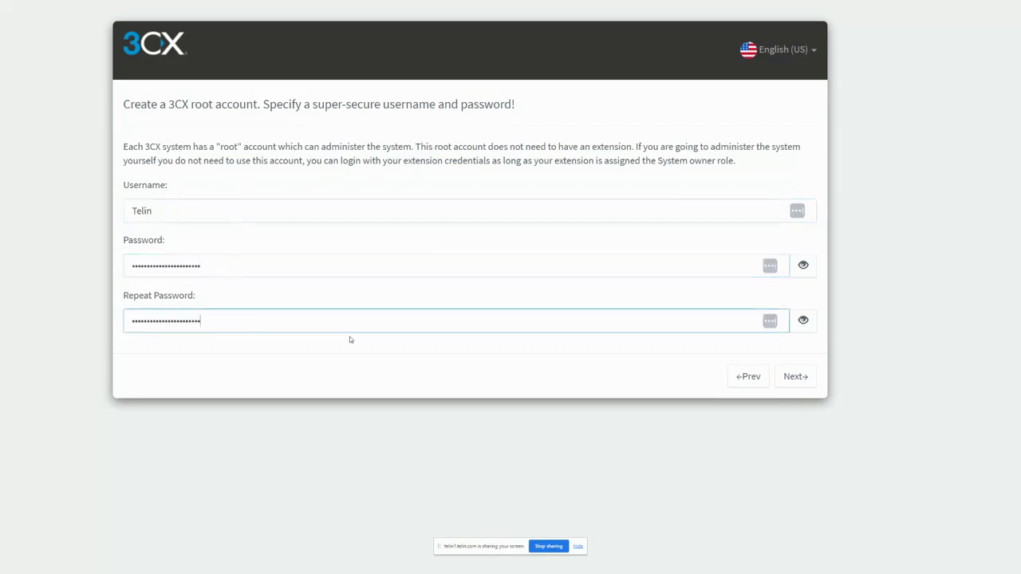
{"action": "left_click", "coordinate": [800, 381]}
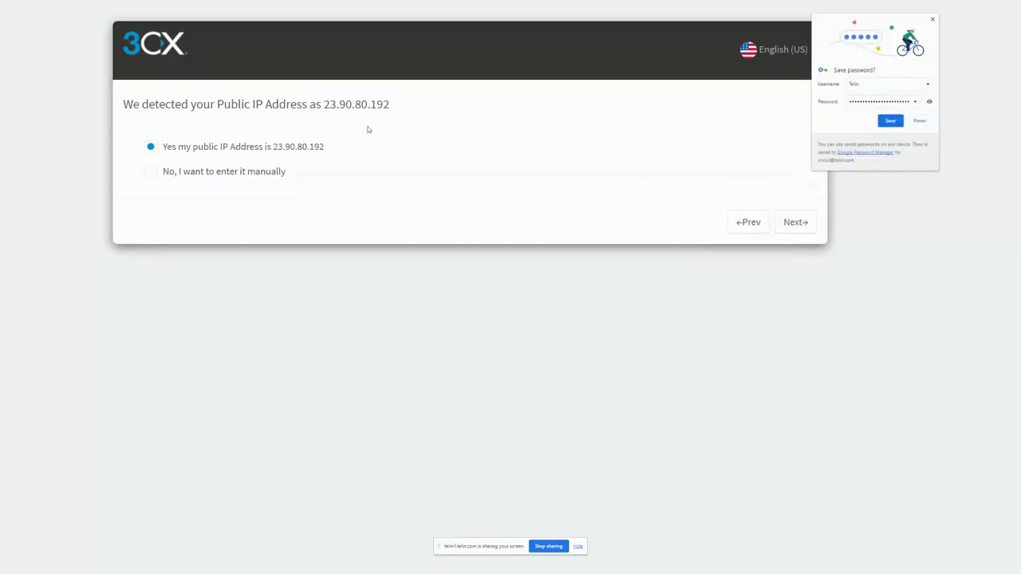
{"action": "left_click", "coordinate": [935, 20]}
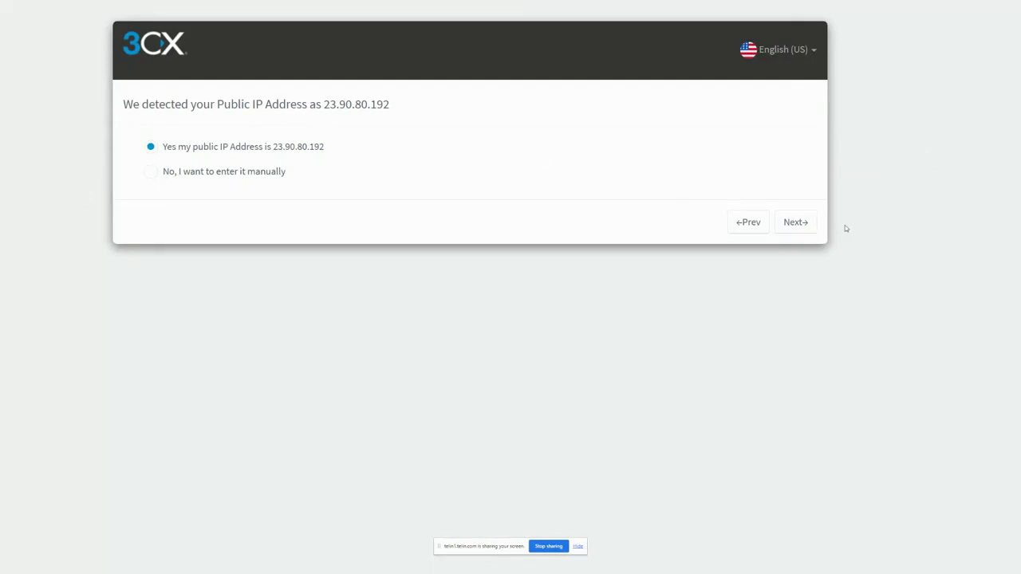
Step: Accept the detected public IP address as a static IP and opt for a 3CX supplied FQDN
{"action": "left_click", "coordinate": [802, 222]}
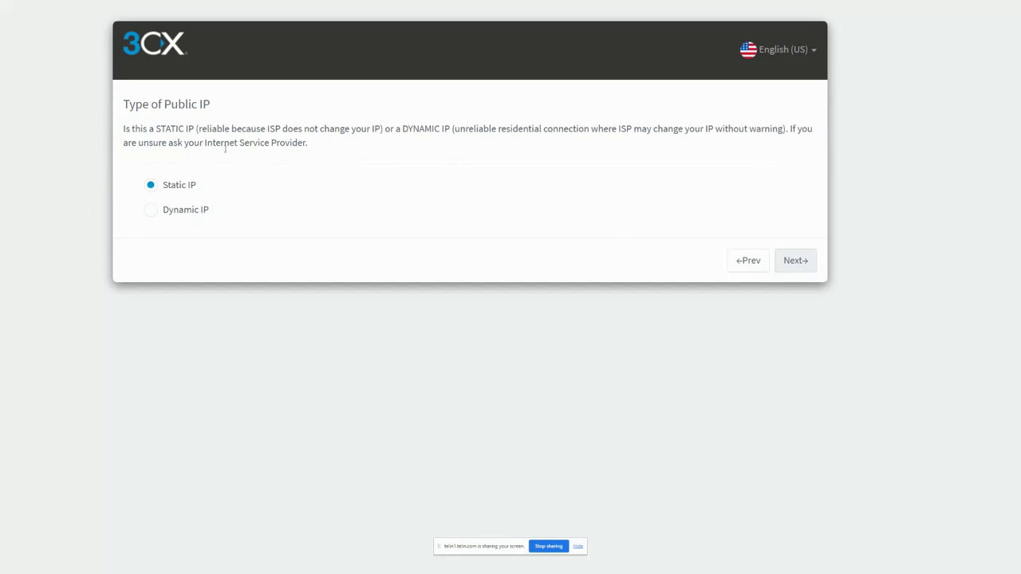
{"action": "left_click", "coordinate": [814, 264]}
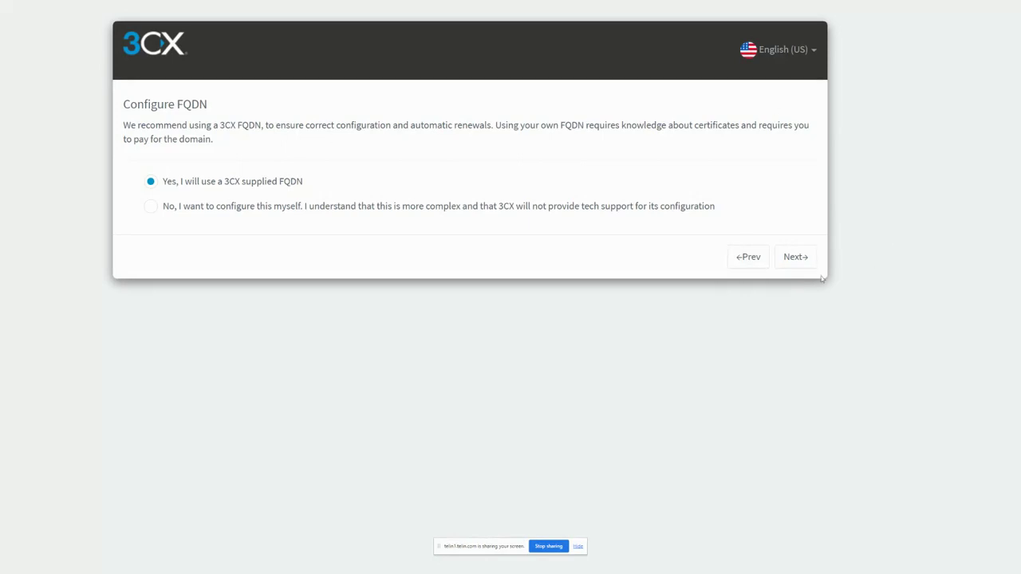
{"action": "left_click", "coordinate": [795, 257]}
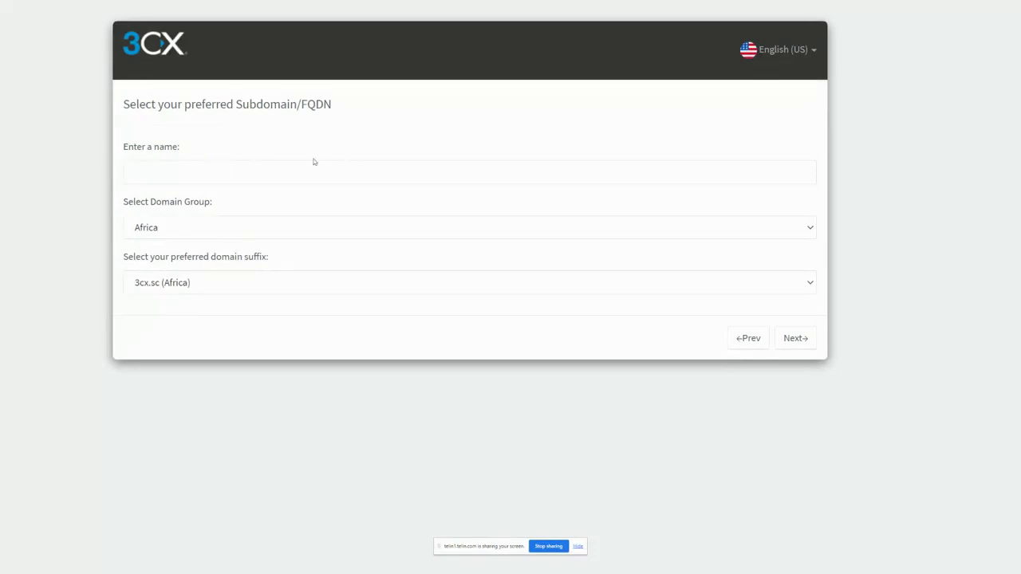
Step: Set the FQDN name to telindemo with domain group United States and suffix my3cx.us (United States), and submit it
{"action": "left_click", "coordinate": [237, 174]}
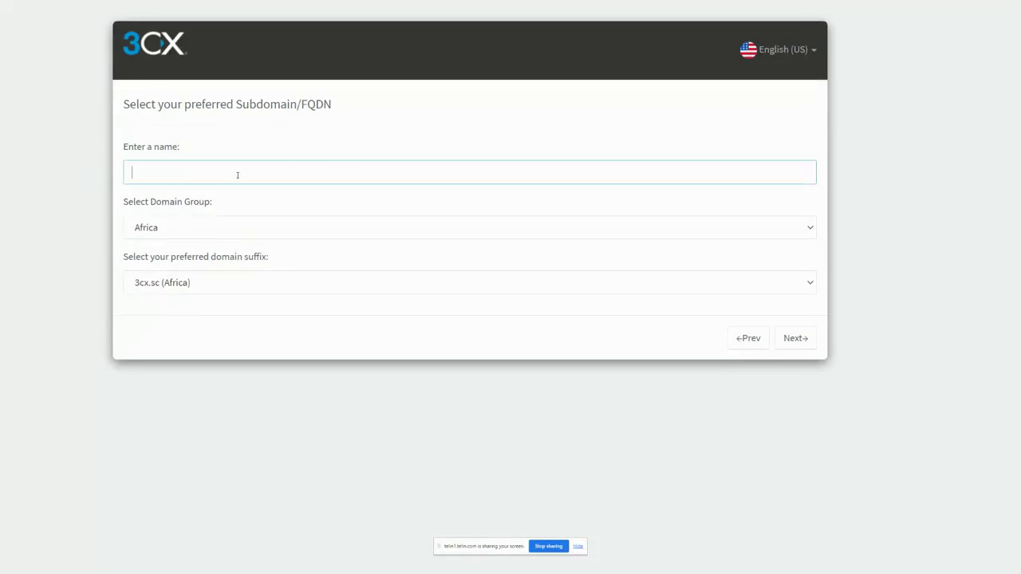
{"action": "type", "text": "telindemo"}
{"action": "left_click", "coordinate": [248, 226]}
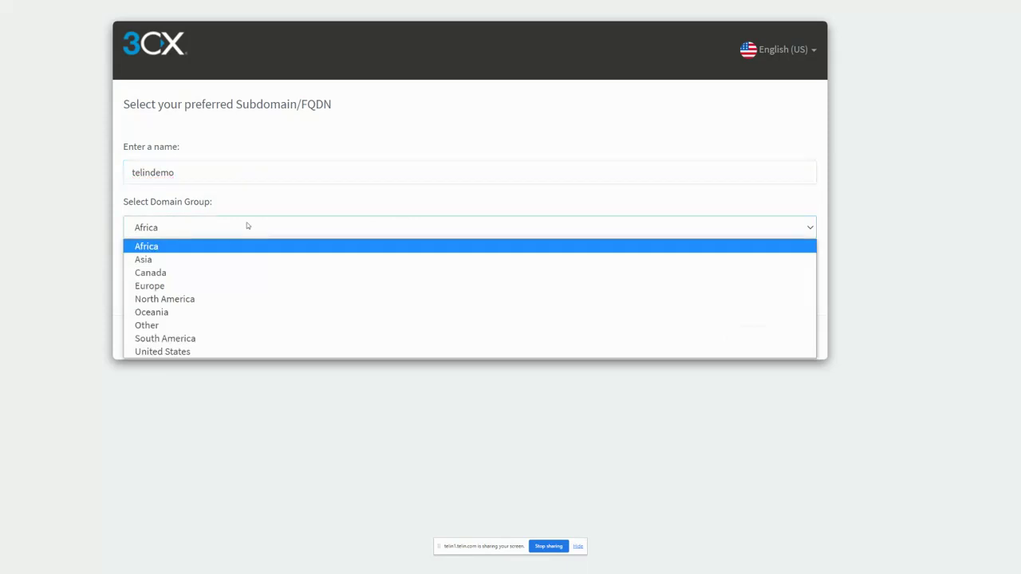
{"action": "left_click", "coordinate": [205, 352]}
{"action": "left_click", "coordinate": [129, 285]}
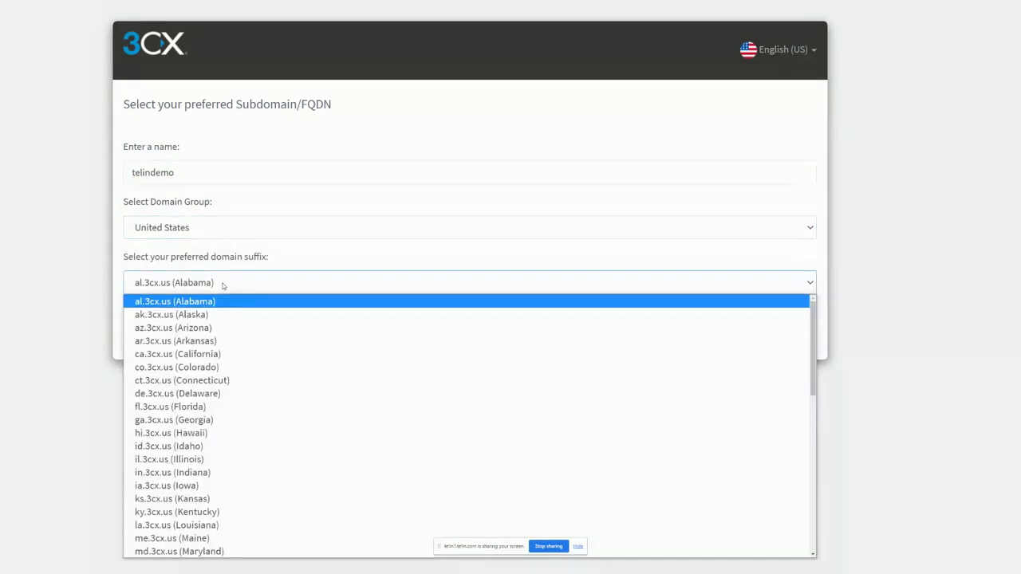
{"action": "scroll", "coordinate": [260, 415], "scroll_direction": "down", "scroll_amount": 5}
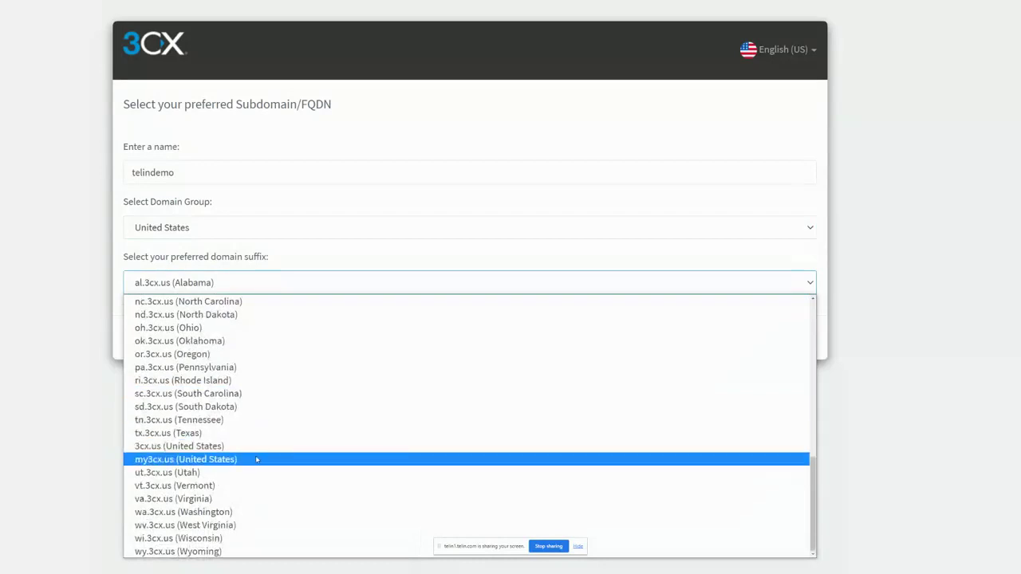
{"action": "left_click", "coordinate": [261, 459]}
{"action": "left_click", "coordinate": [282, 342]}
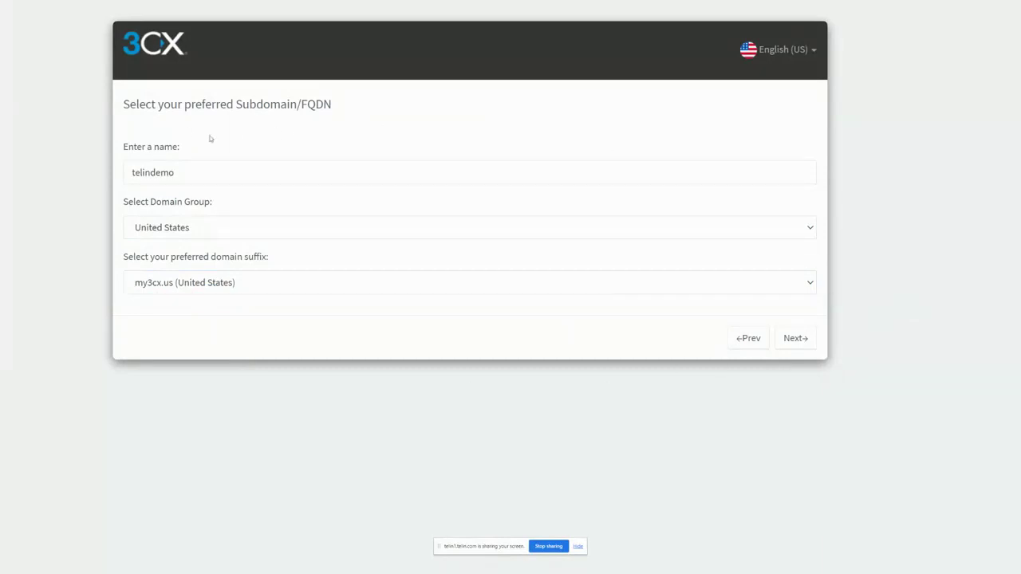
{"action": "left_click", "coordinate": [811, 342]}
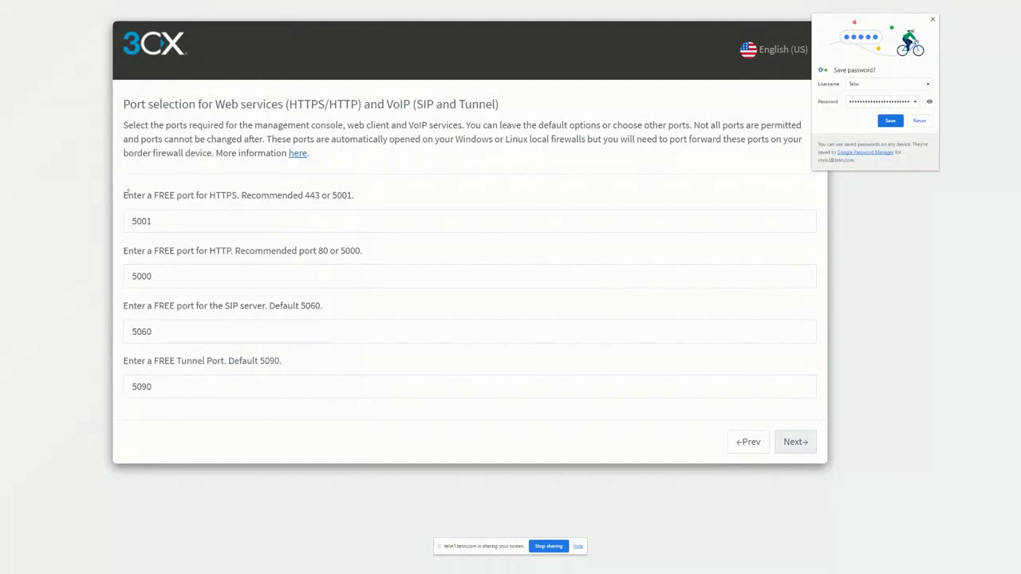
Step: Set the HTTPS port to 443 and the HTTP port to 80, and submit the port selection
{"action": "left_click", "coordinate": [183, 224]}
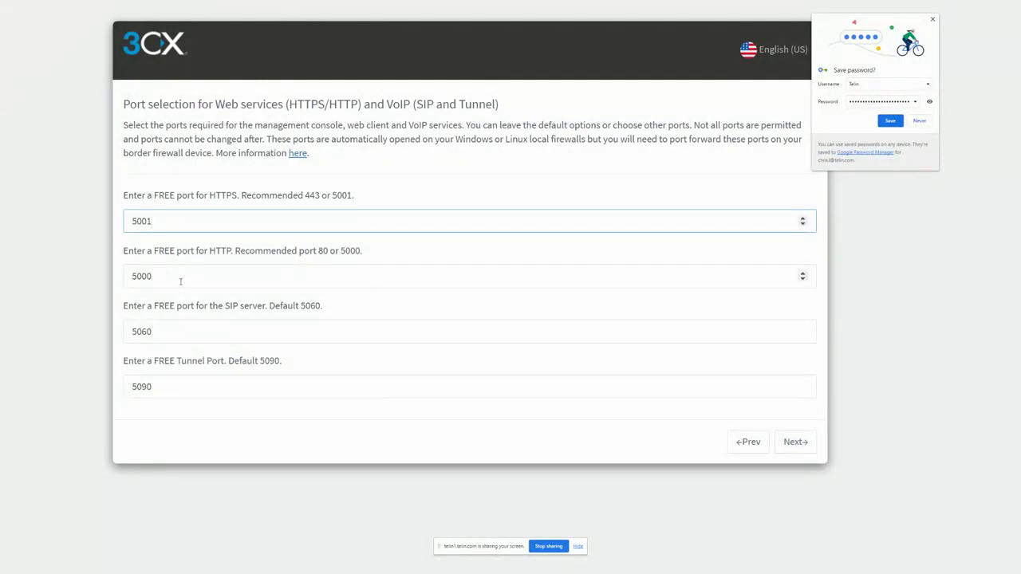
{"action": "left_click", "coordinate": [181, 281]}
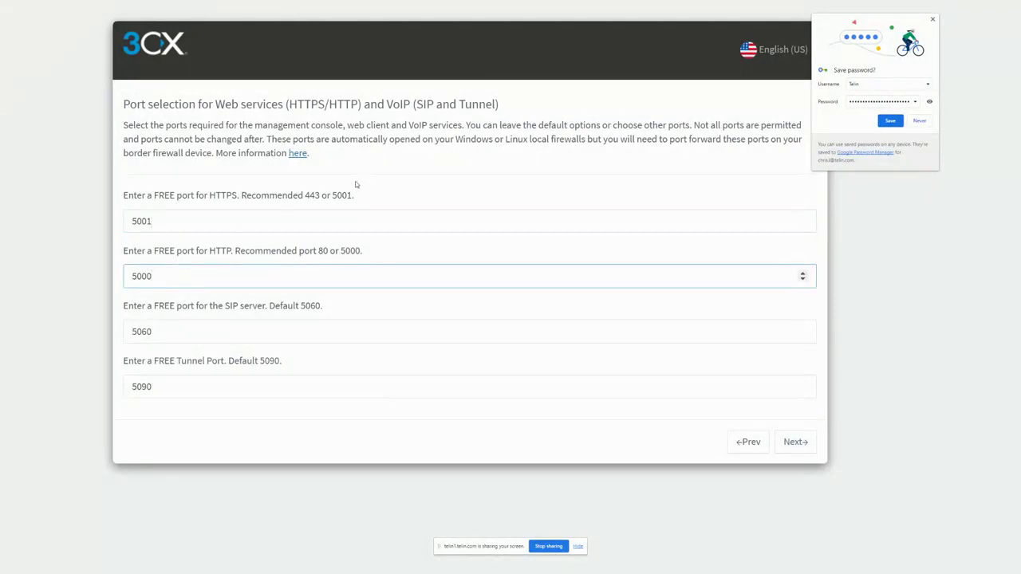
{"action": "left_click_drag", "start_coordinate": [189, 225], "coordinate": [87, 225]}
{"action": "type", "text": "4"}
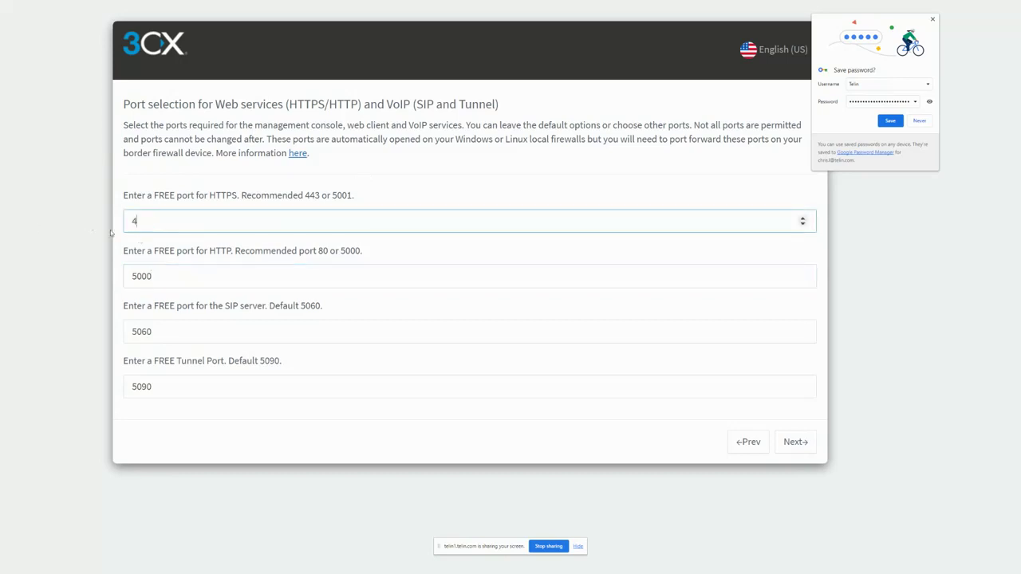
{"action": "type", "text": "43"}
{"action": "key", "text": "Tab"}
{"action": "type", "text": "80"}
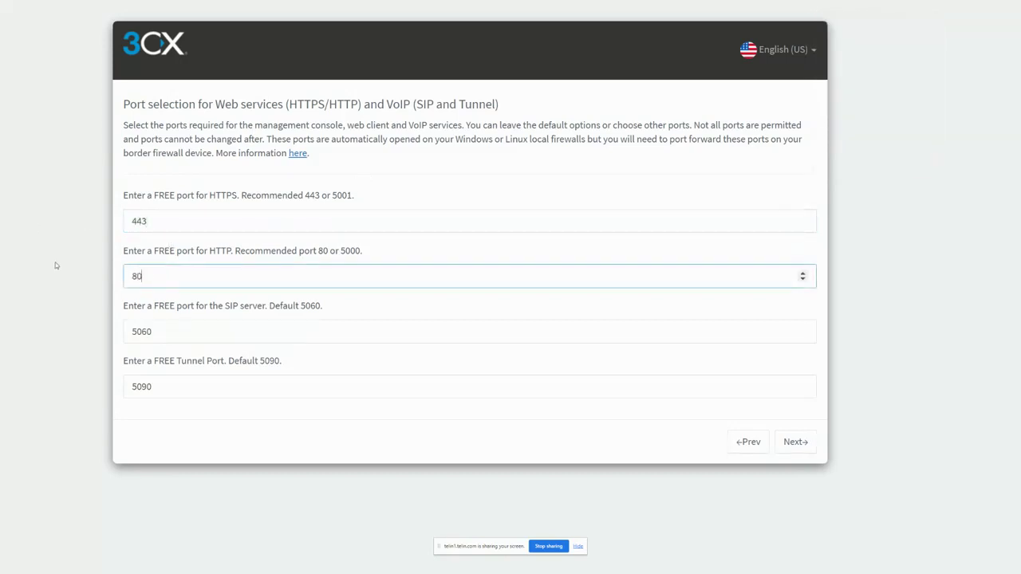
{"action": "left_click", "coordinate": [275, 330]}
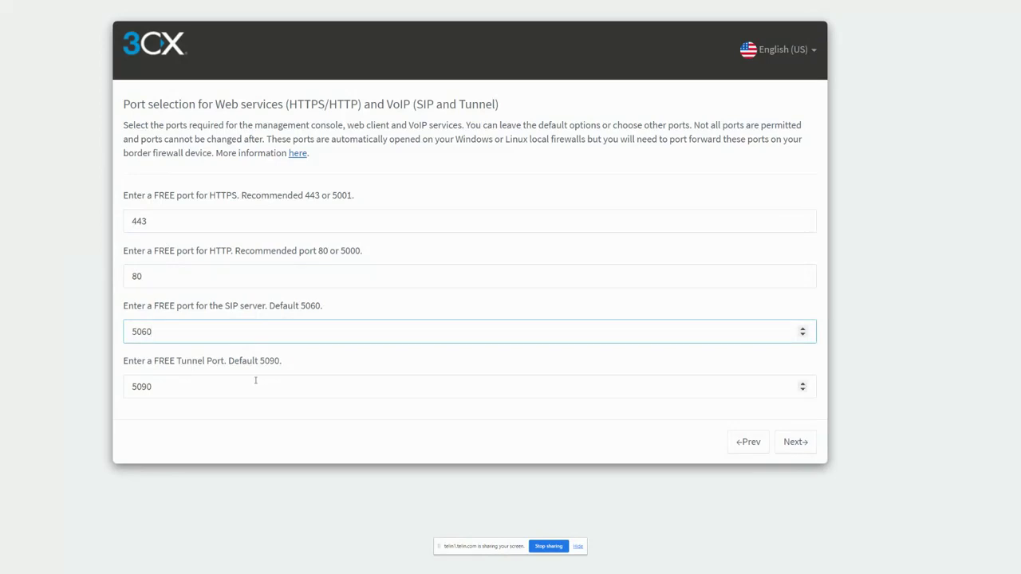
{"action": "left_click", "coordinate": [397, 306]}
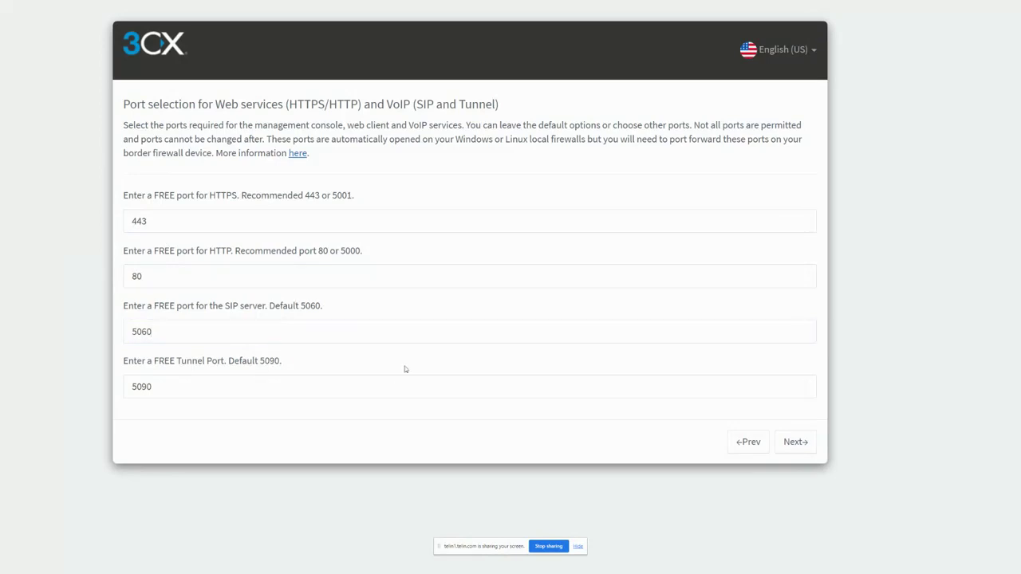
{"action": "left_click", "coordinate": [798, 443]}
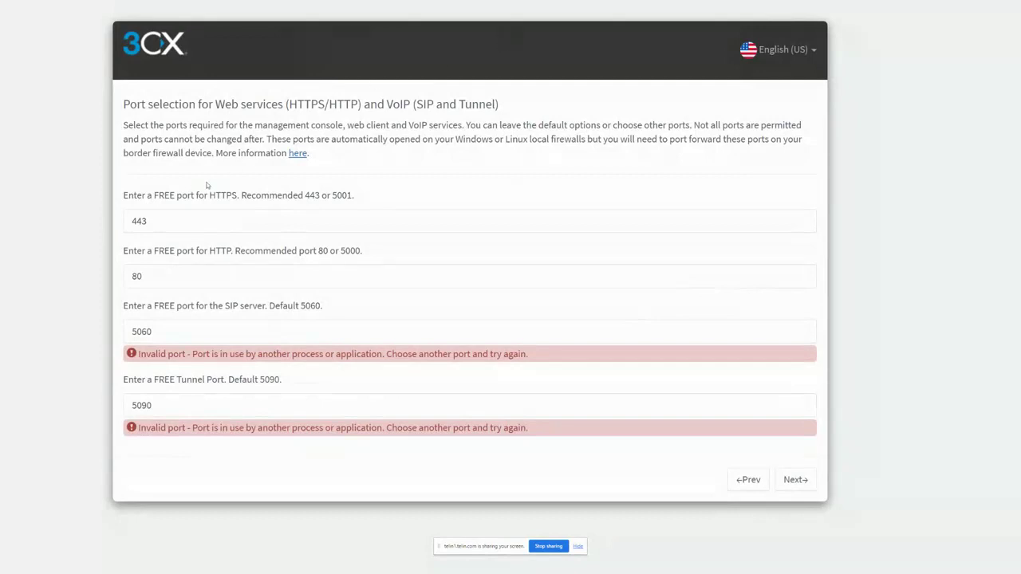
Step: Set the SIP server port to 5061 and the tunnel port to 5091, and resubmit the port selection
{"action": "left_click", "coordinate": [273, 324]}
{"action": "left_click", "coordinate": [162, 336]}
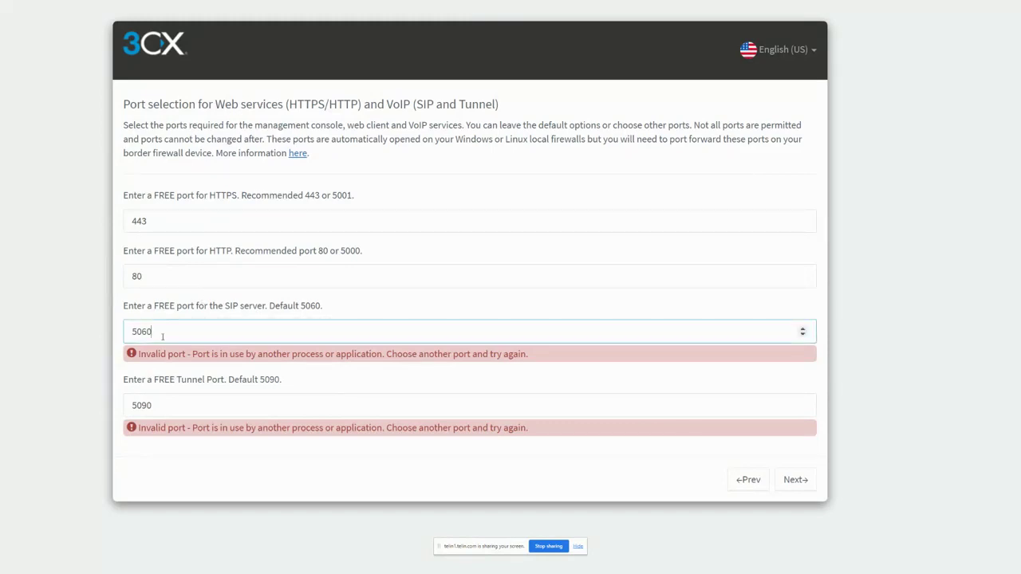
{"action": "left_click", "coordinate": [205, 408]}
{"action": "key", "text": "BackSpace"}
{"action": "type", "text": "1"}
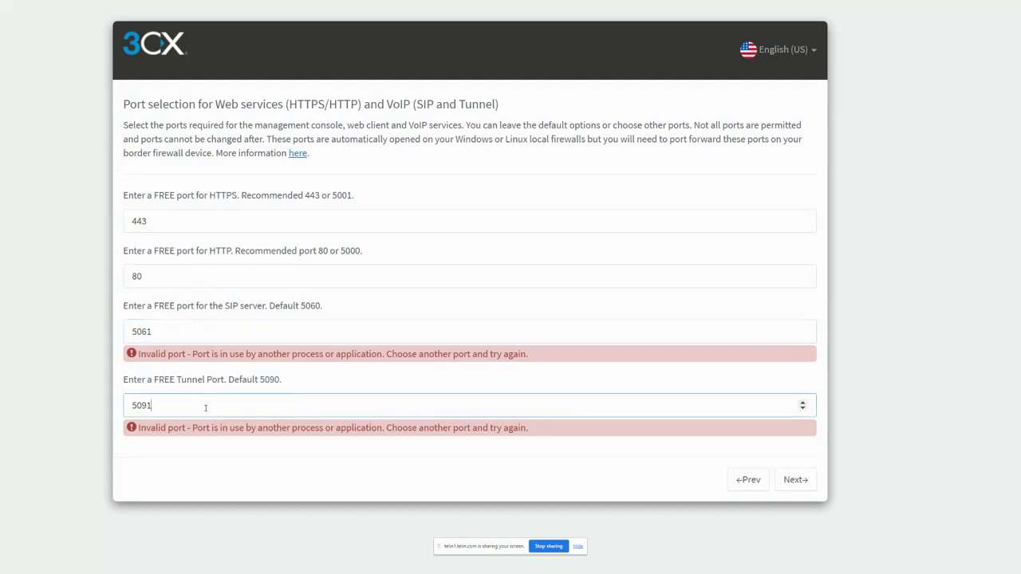
{"action": "left_click", "coordinate": [241, 391]}
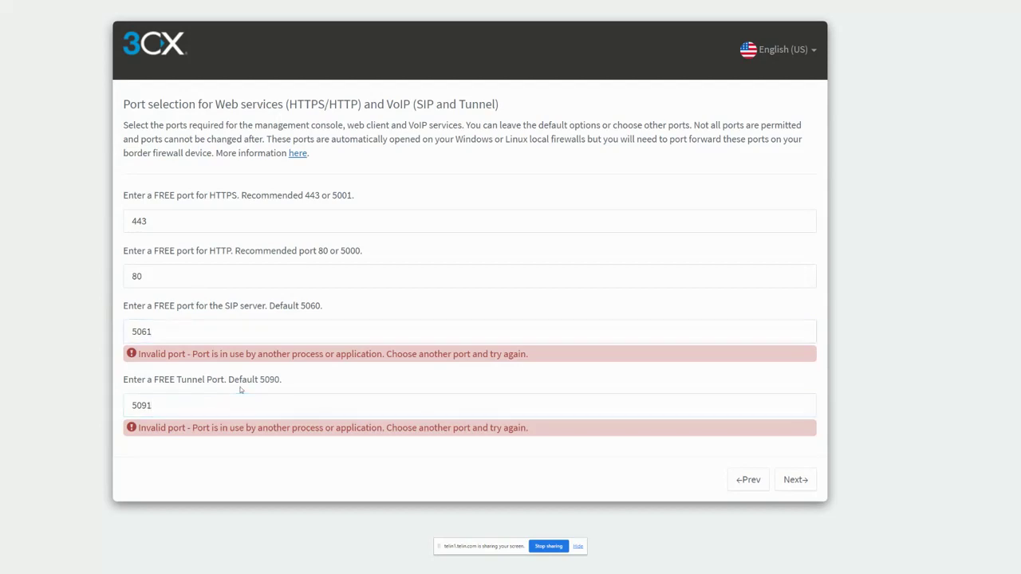
{"action": "left_click", "coordinate": [796, 481]}
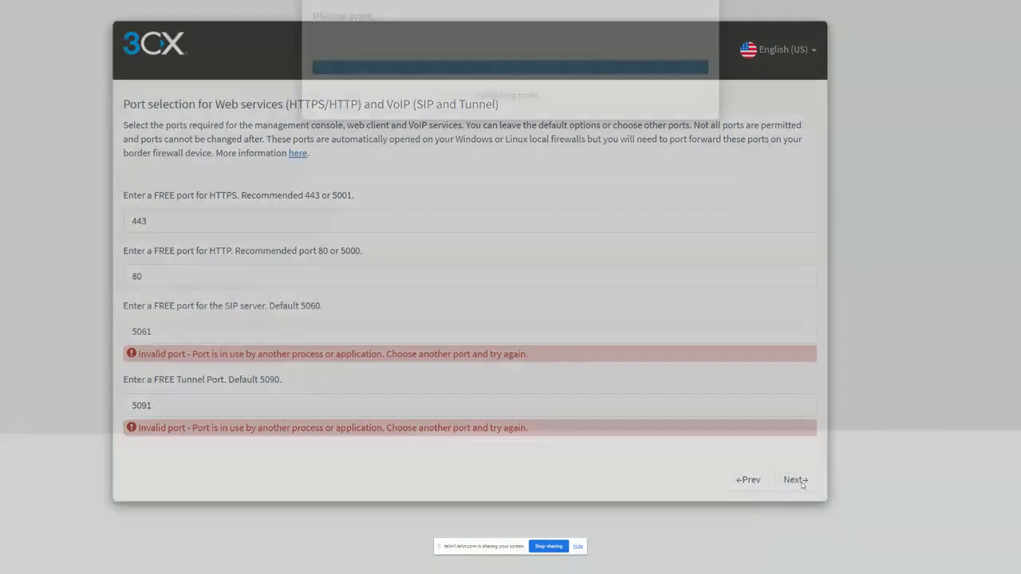
Step: Set the SIP server port to 5065 and resubmit the port selection
{"action": "left_click", "coordinate": [199, 329]}
{"action": "key", "text": "BackSpace"}
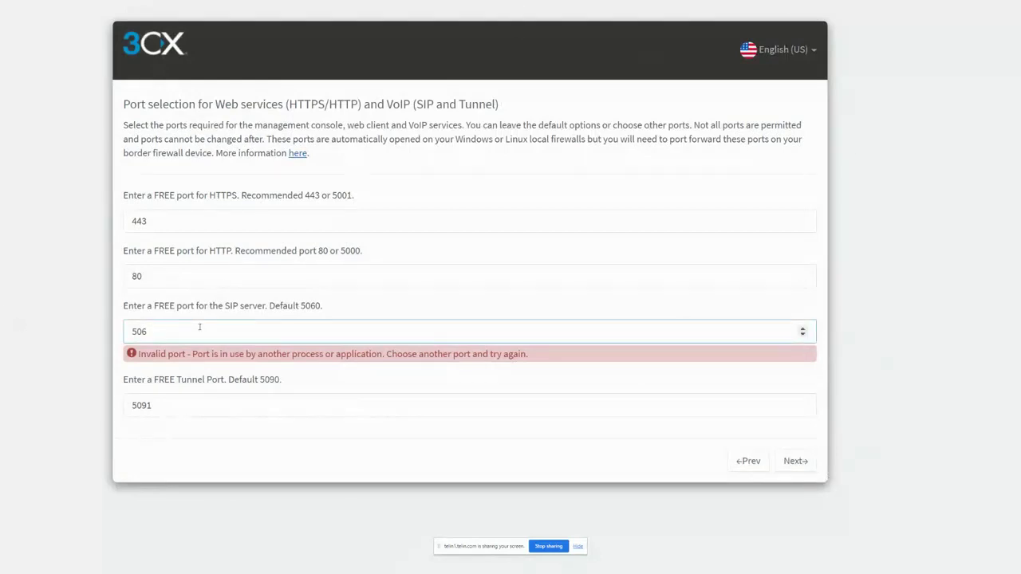
{"action": "type", "text": "56"}
{"action": "key", "text": "BackSpace"}
{"action": "key", "text": "BackSpace"}
{"action": "type", "text": "5"}
{"action": "left_click", "coordinate": [795, 461]}
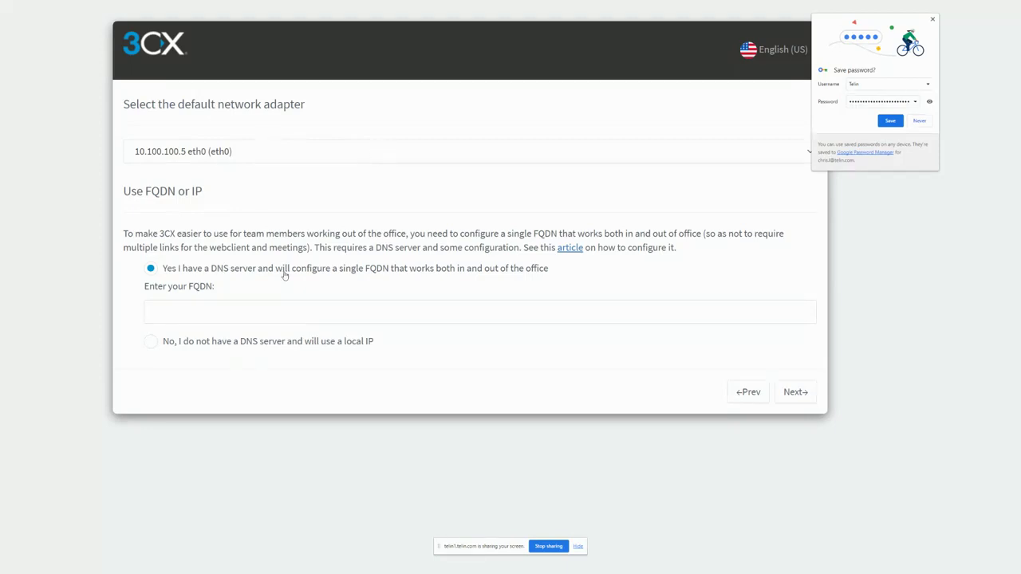
Step: Choose to use a local IP without a DNS server, start the FQDN creation and dismiss the browser's password-saving prompt
{"action": "left_click_drag", "start_coordinate": [174, 343], "coordinate": [195, 343]}
{"action": "left_click", "coordinate": [174, 341]}
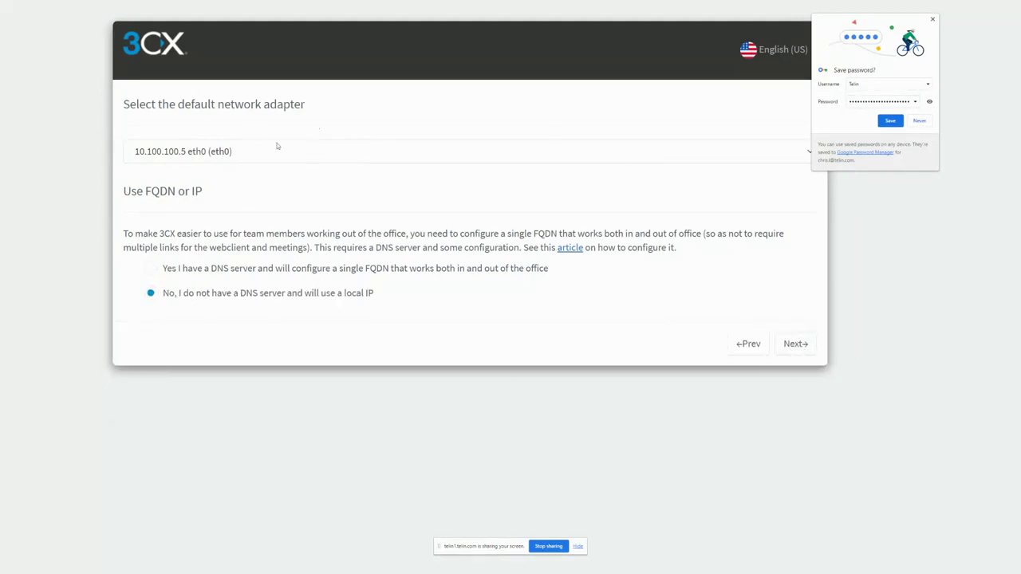
{"action": "left_click", "coordinate": [811, 349]}
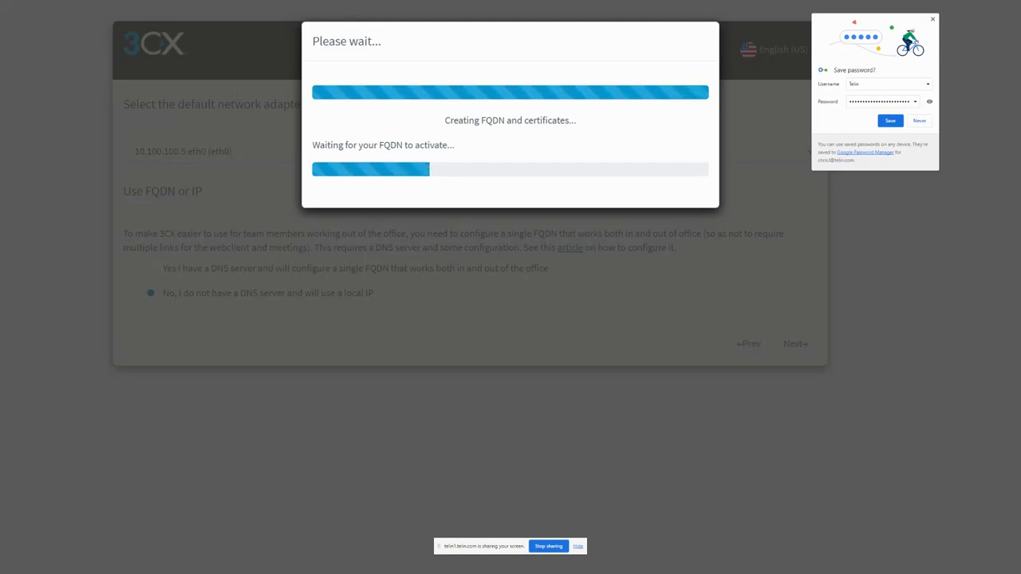
{"action": "left_click", "coordinate": [933, 19]}
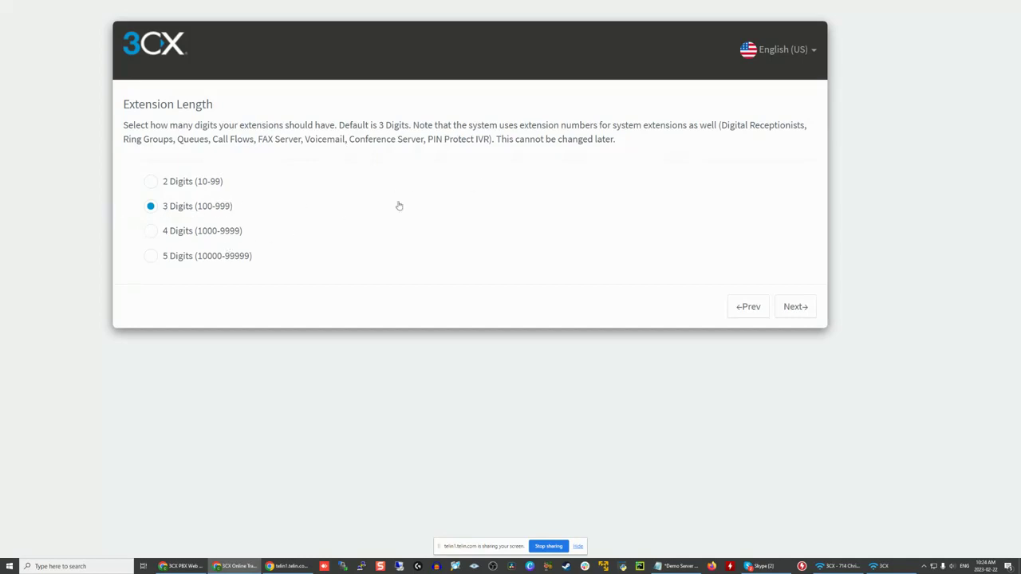
Step: Accept the 3-digit extension length, set the time zone to -5:00 United States - Eastern Time and submit the regional settings
{"action": "left_click", "coordinate": [797, 306]}
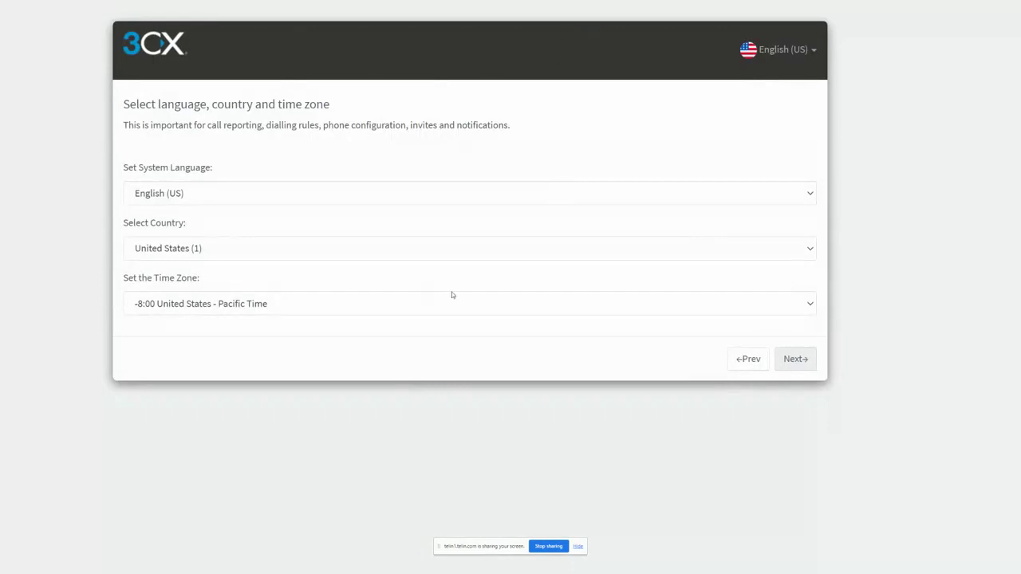
{"action": "left_click", "coordinate": [389, 304]}
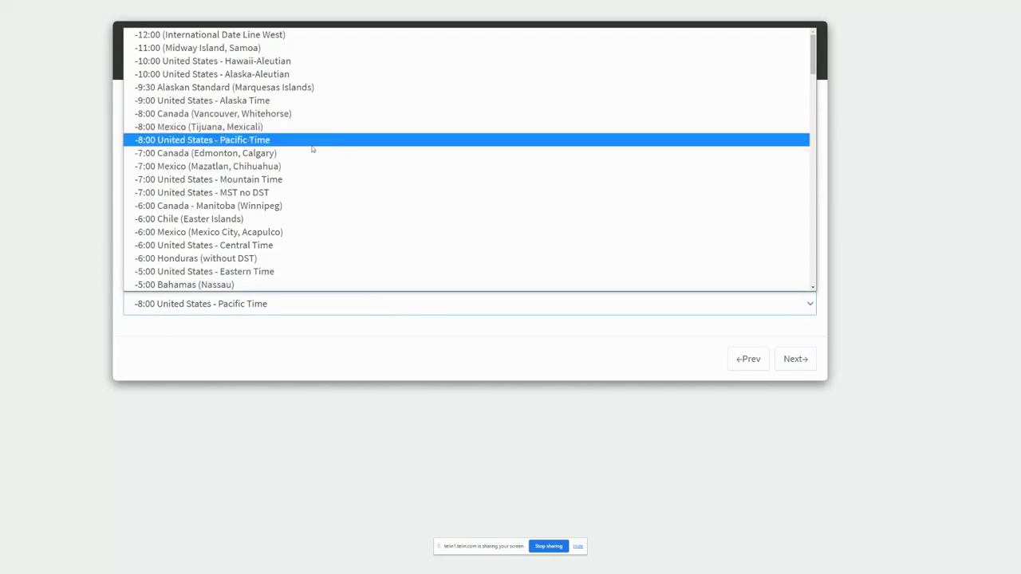
{"action": "left_click", "coordinate": [327, 272]}
{"action": "left_click", "coordinate": [390, 376]}
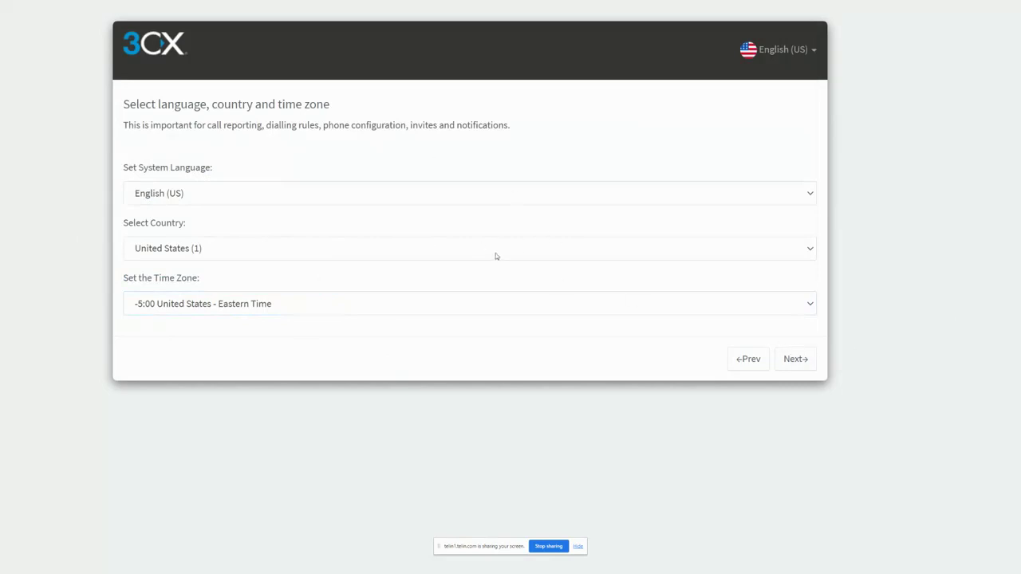
{"action": "left_click", "coordinate": [798, 360]}
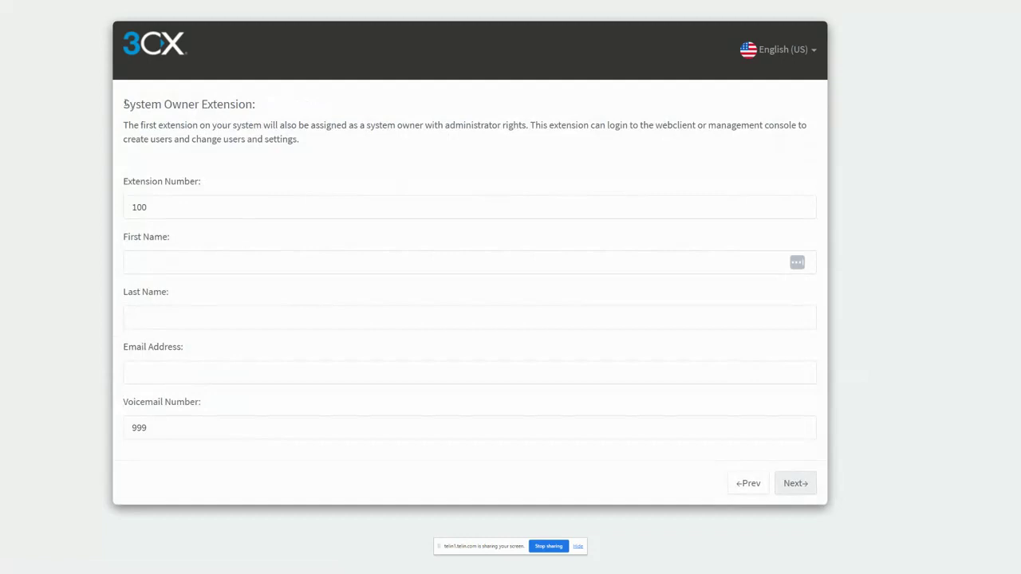
Step: Fill in the system owner extension with the first name Admin and the owner's email address, and submit it
{"action": "left_click_drag", "start_coordinate": [123, 104], "coordinate": [342, 146]}
{"action": "left_click", "coordinate": [343, 147]}
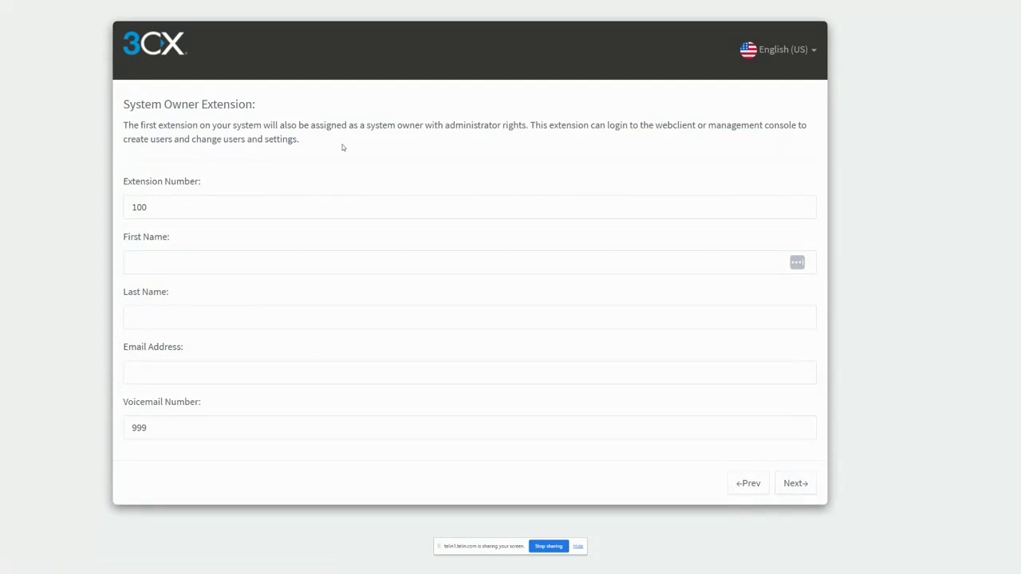
{"action": "left_click", "coordinate": [149, 264]}
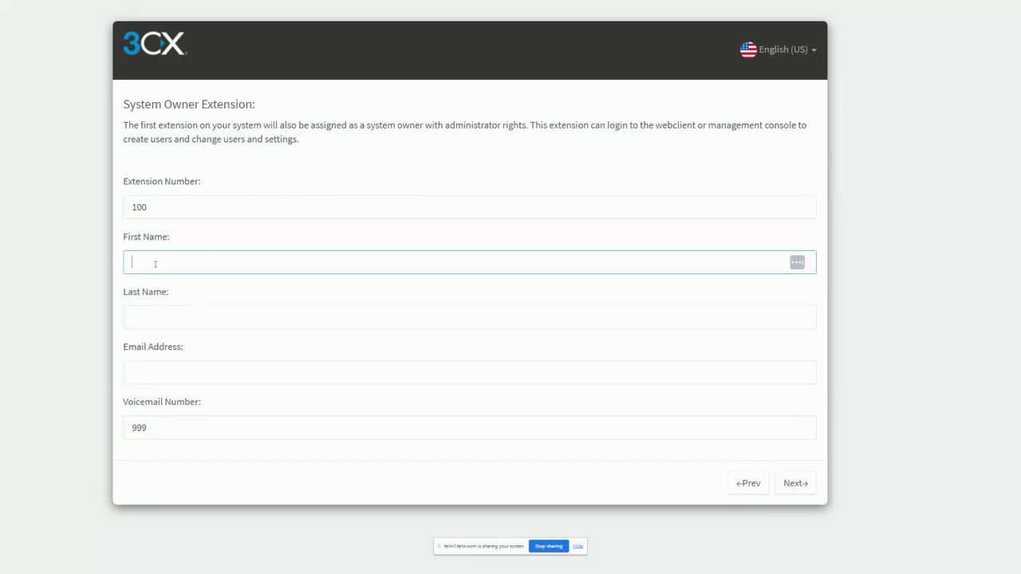
{"action": "type", "text": "Admin"}
{"action": "left_click", "coordinate": [211, 368]}
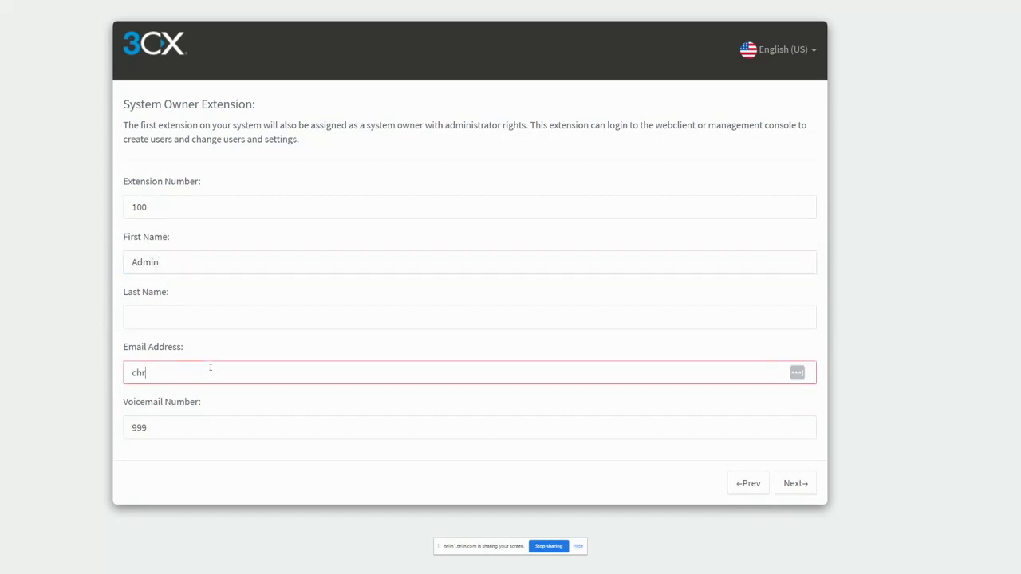
{"action": "left_click", "coordinate": [795, 483]}
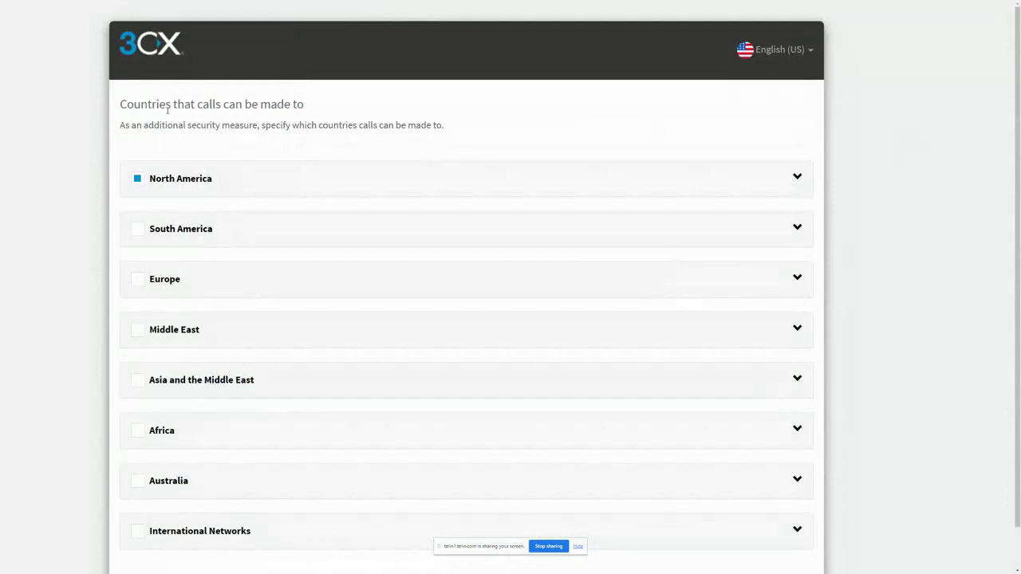
Step: Review the allowed North American calling countries, submit the country selection unchanged and dismiss the server error dialog
{"action": "left_click", "coordinate": [797, 177]}
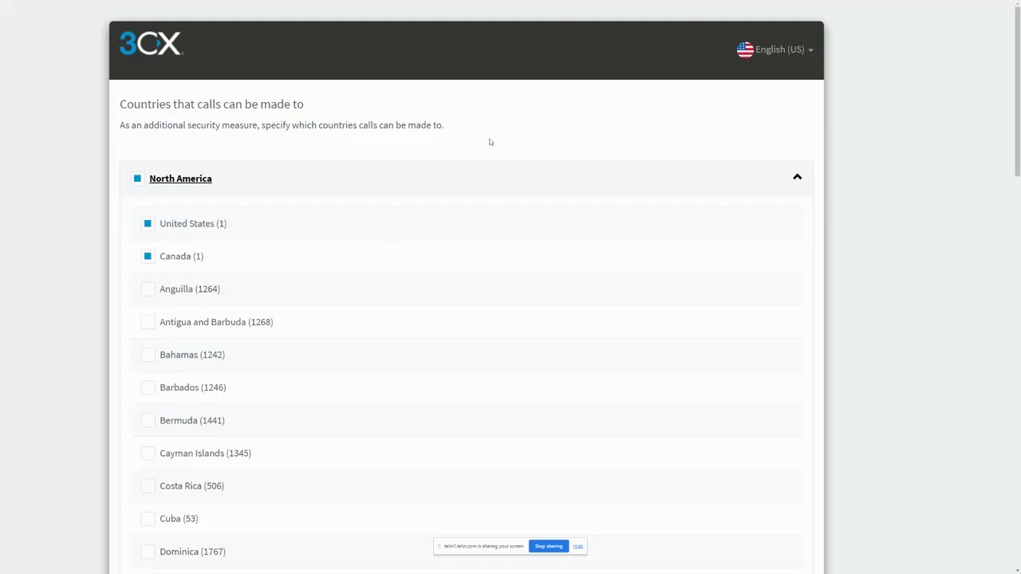
{"action": "scroll", "coordinate": [654, 277], "scroll_direction": "down", "scroll_amount": 3}
{"action": "scroll", "coordinate": [300, 87], "scroll_direction": "up", "scroll_amount": 2}
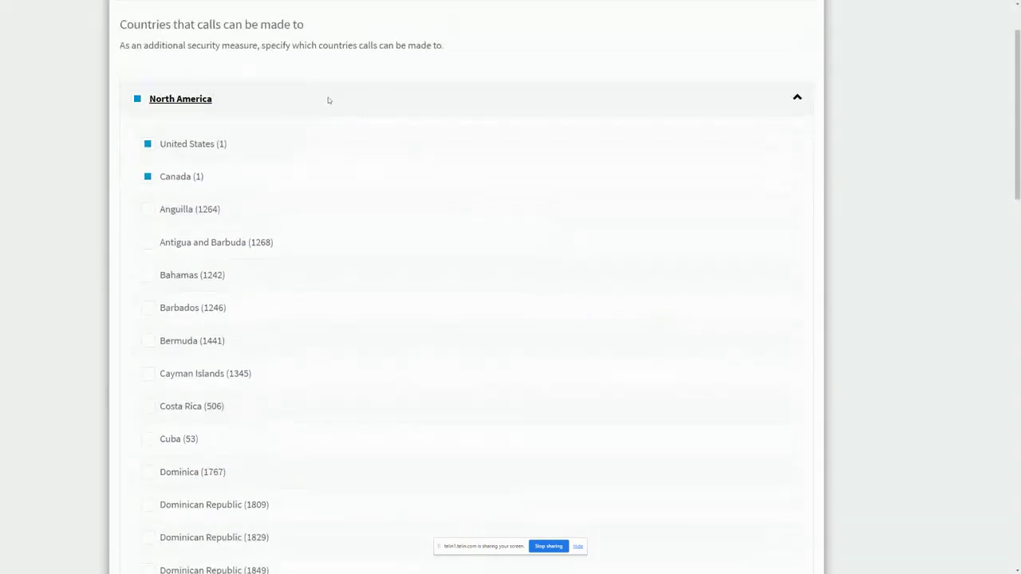
{"action": "left_click", "coordinate": [798, 99]}
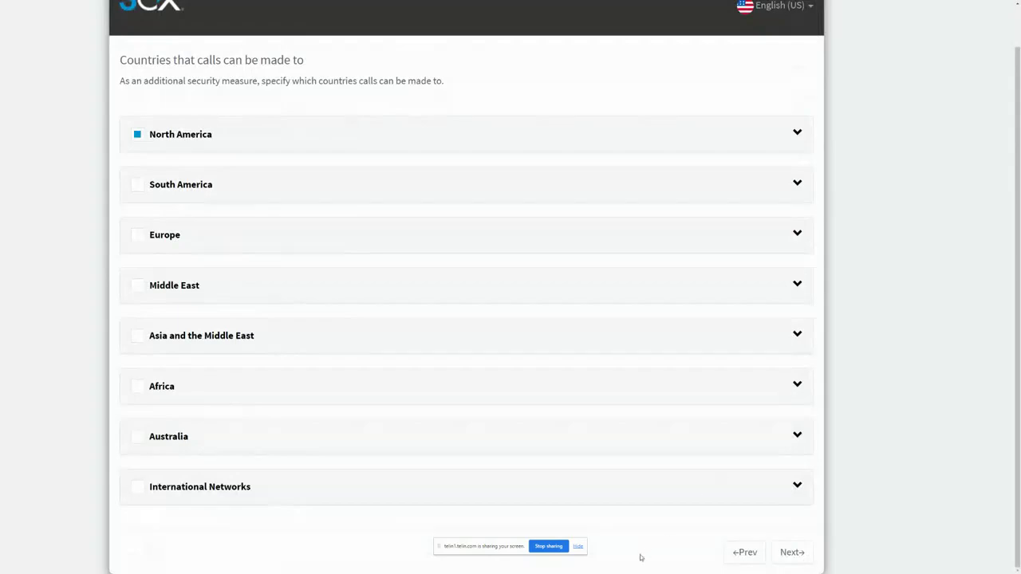
{"action": "left_click", "coordinate": [807, 553]}
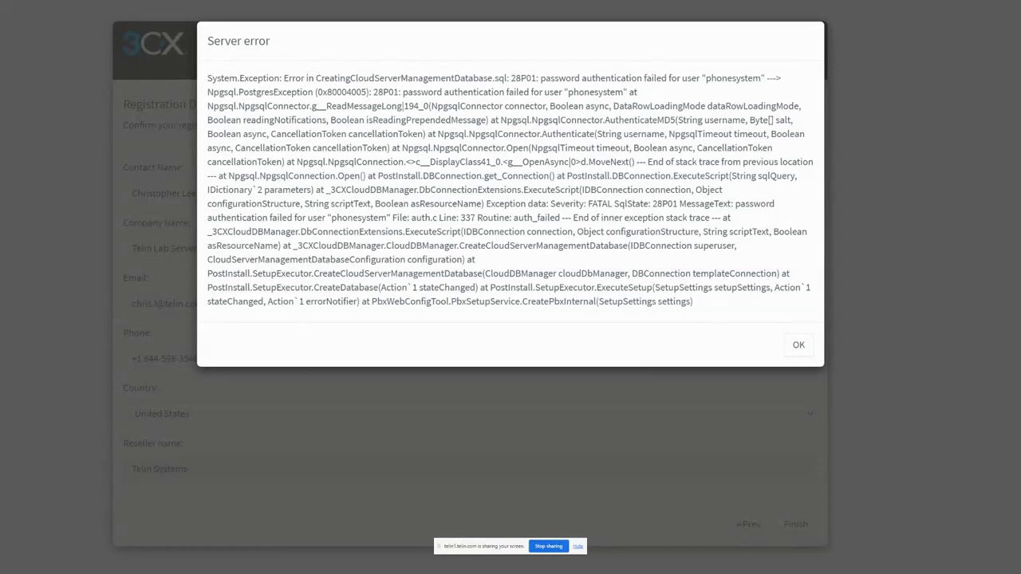
{"action": "left_click", "coordinate": [800, 345]}
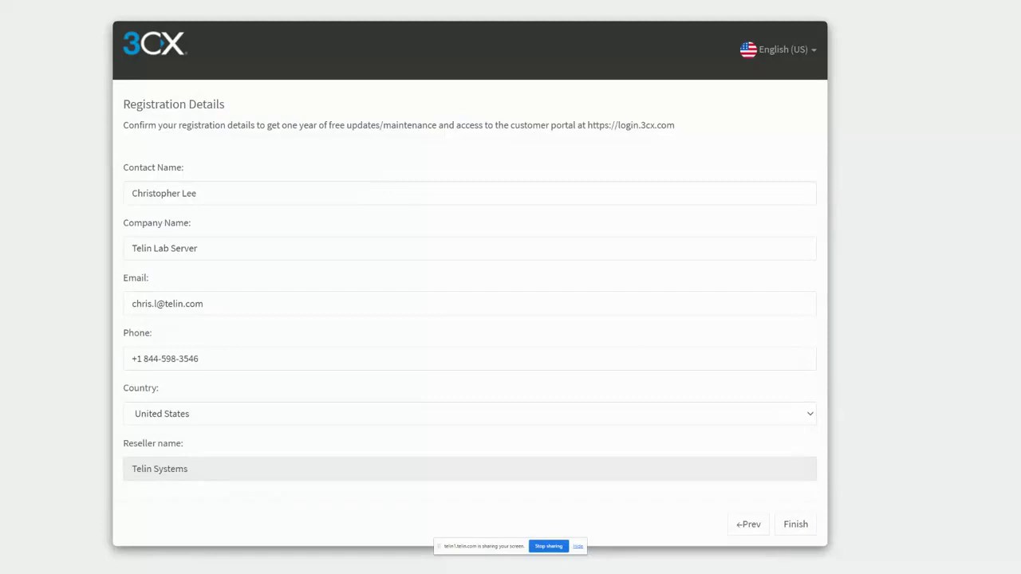
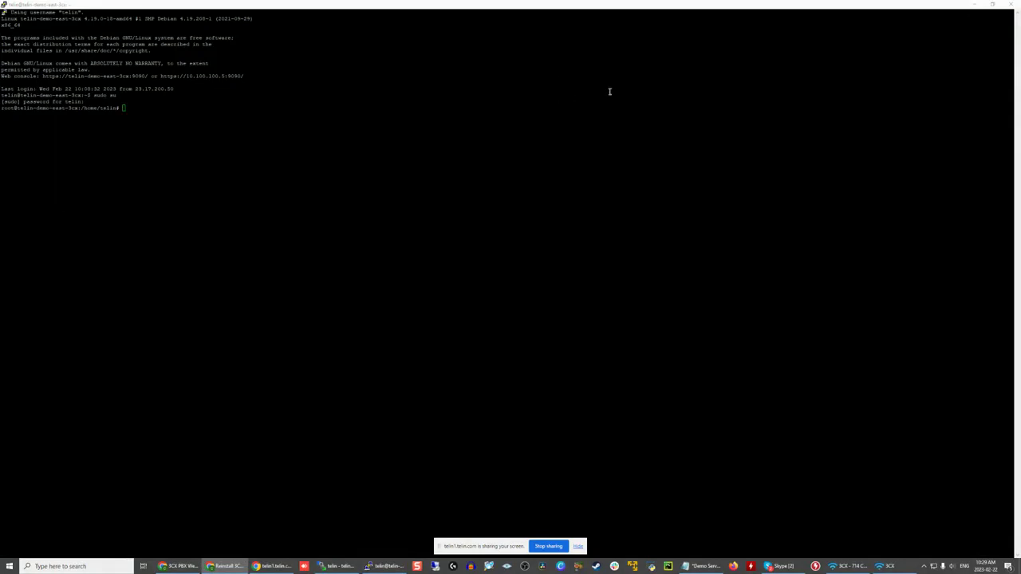
Step: Purge the existing 3CX package with apt-get remove 3cxpbx --purge and confirm its removal
{"action": "right_click", "coordinate": [271, 103]}
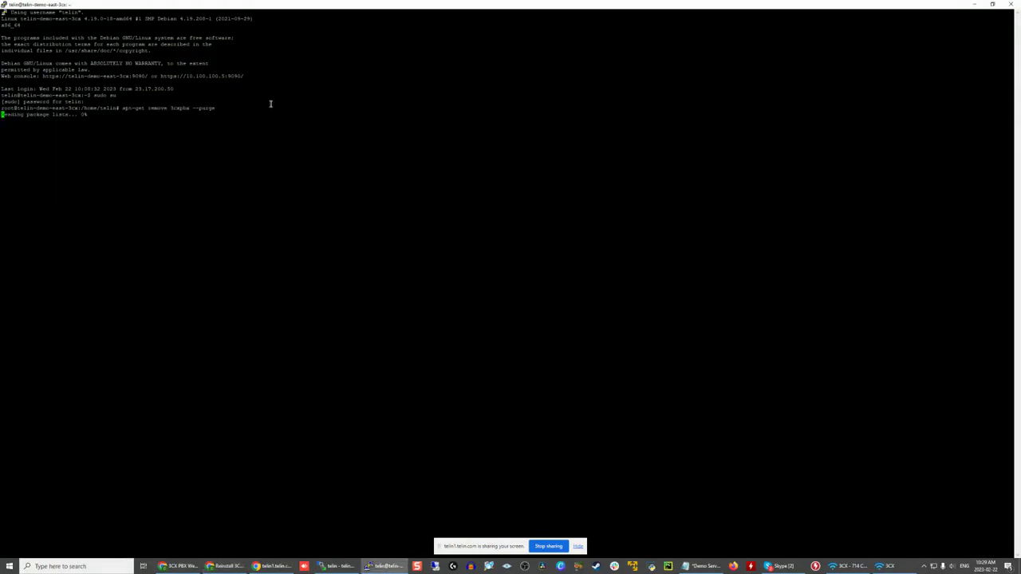
{"action": "type", "text": "y"}
{"action": "key", "text": "Return"}
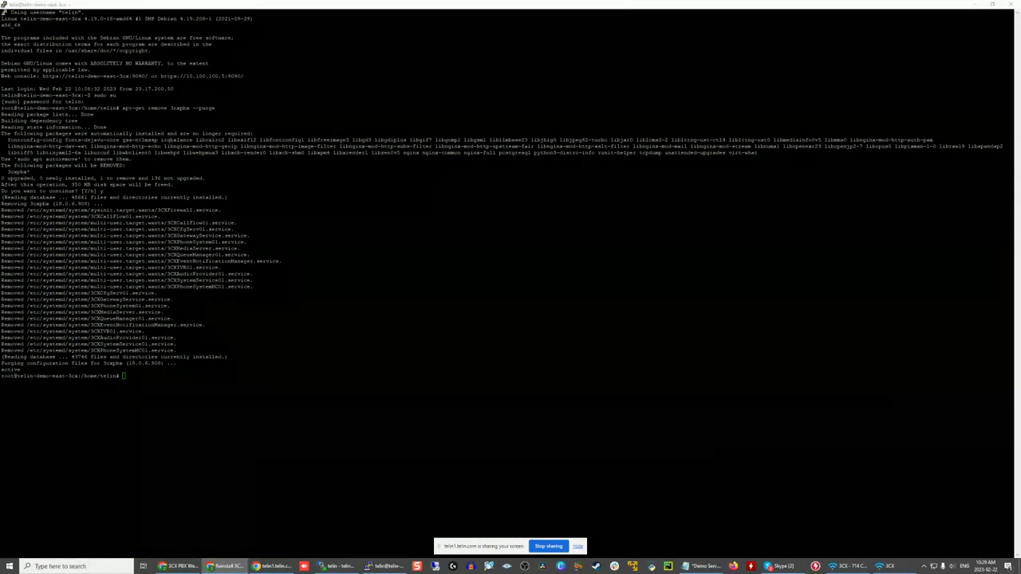
Step: Reinstall the package with apt-get install 3cxpbx and choose option 1 to run the configuration tool using a web browser
{"action": "right_click", "coordinate": [160, 333]}
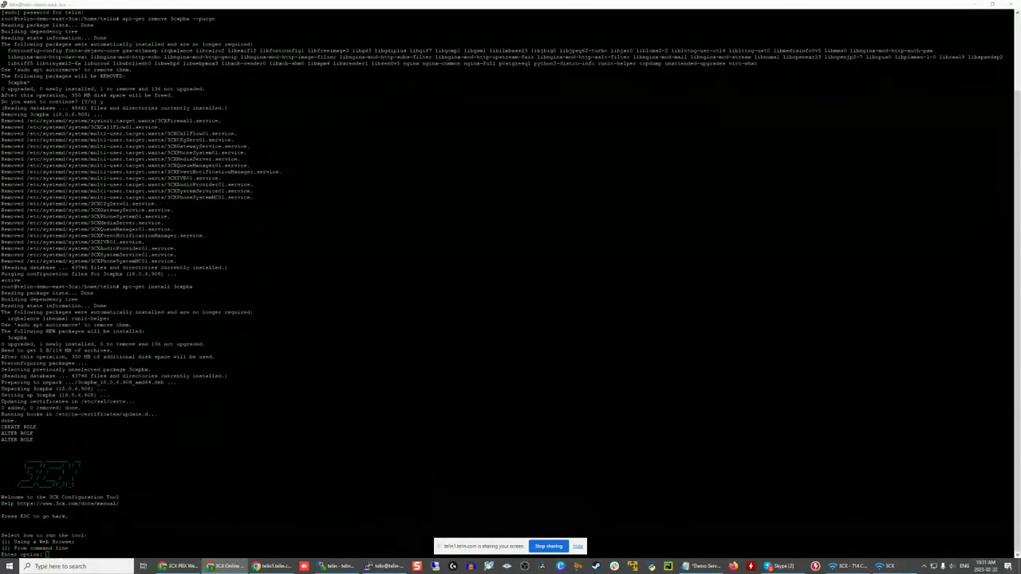
{"action": "left_click", "coordinate": [242, 351]}
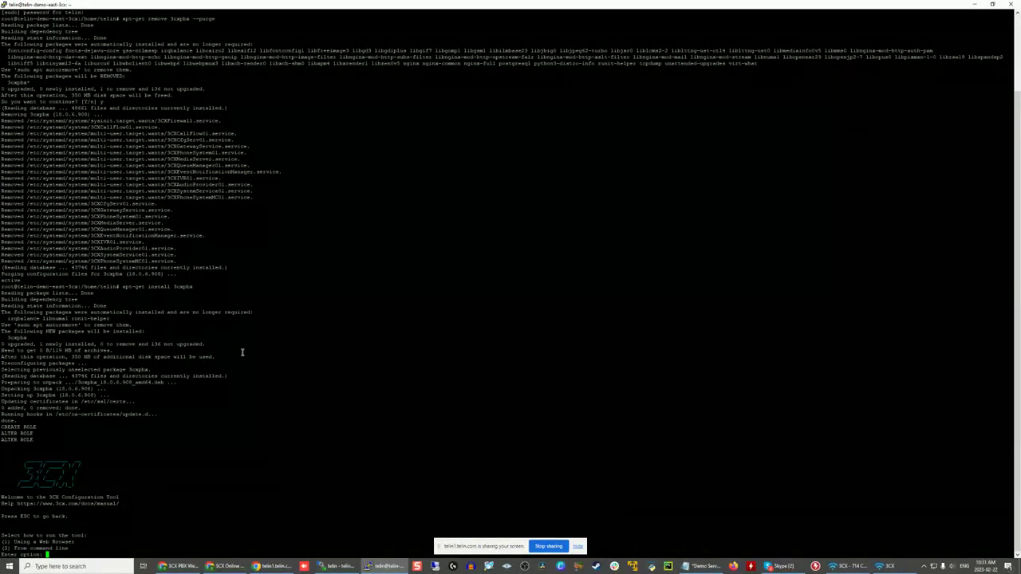
{"action": "type", "text": "1"}
{"action": "key", "text": "Return"}
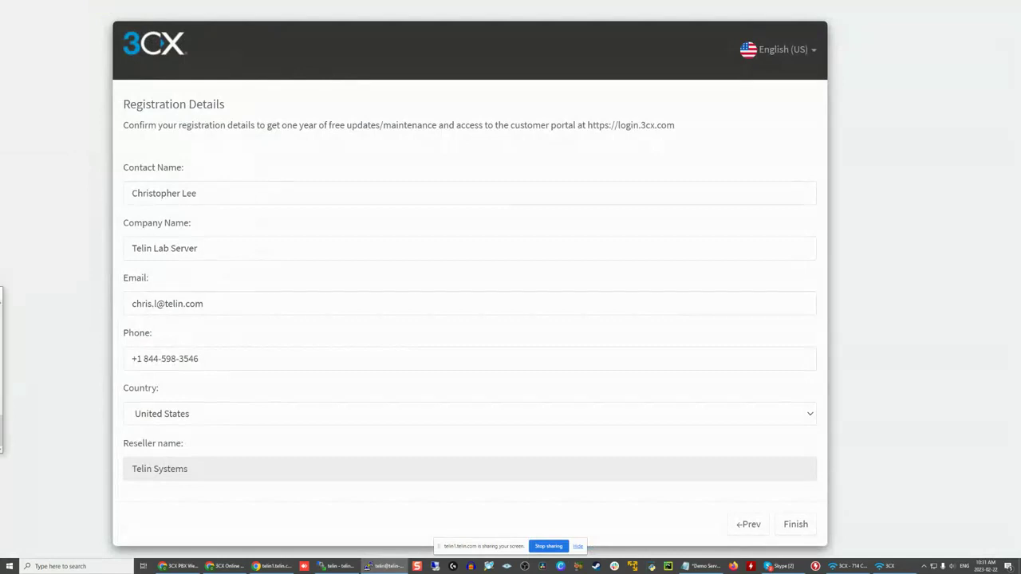
Step: Switch to the browser, reload the 3CX web configuration tool at 23.90.80.192:5015 and show it full screen
{"action": "mouse_move", "coordinate": [471, 4]}
{"action": "left_click", "coordinate": [511, 27]}
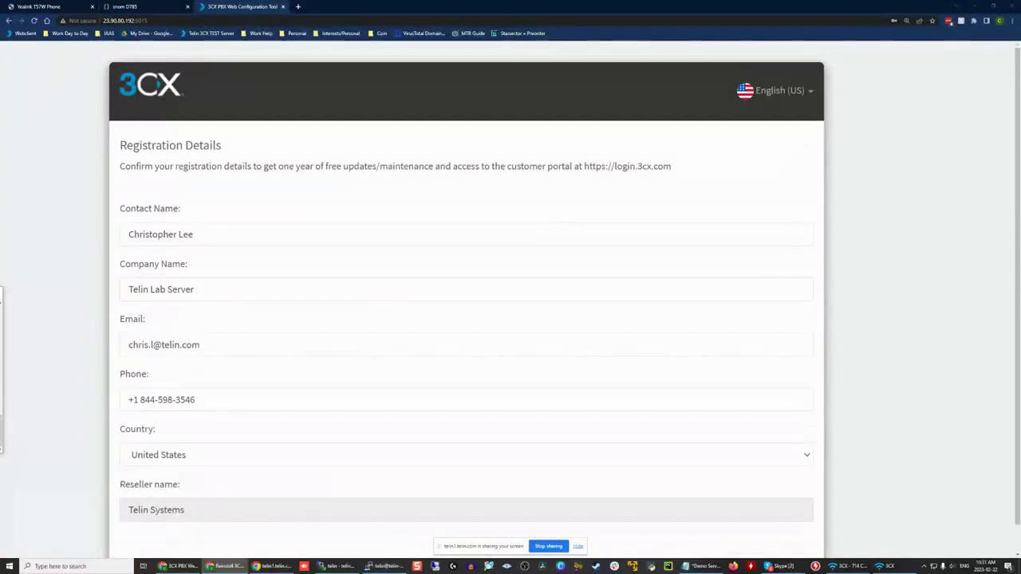
{"action": "key", "text": "alt+Tab"}
{"action": "key", "text": "alt+Tab"}
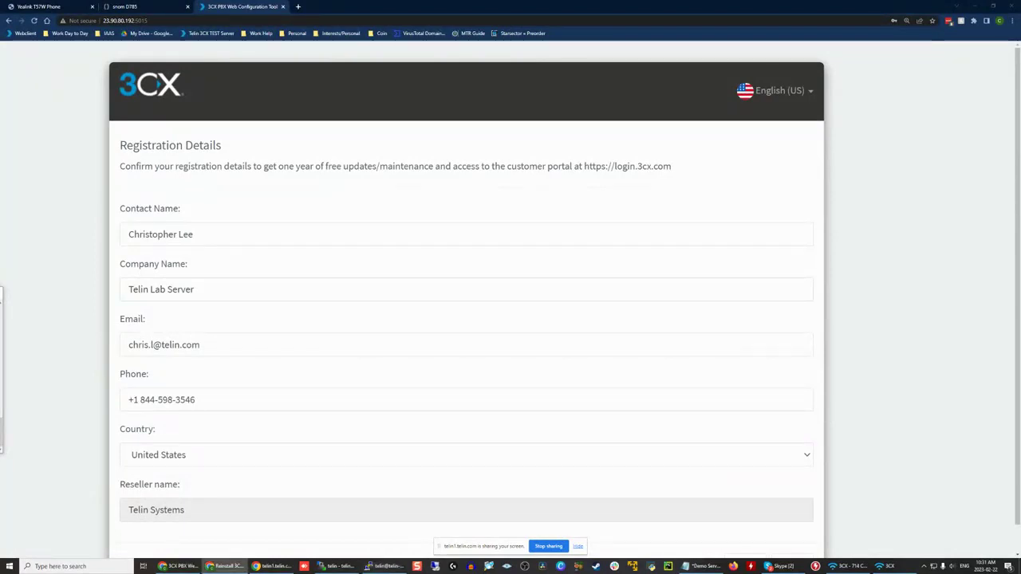
{"action": "key", "text": "alt+Tab"}
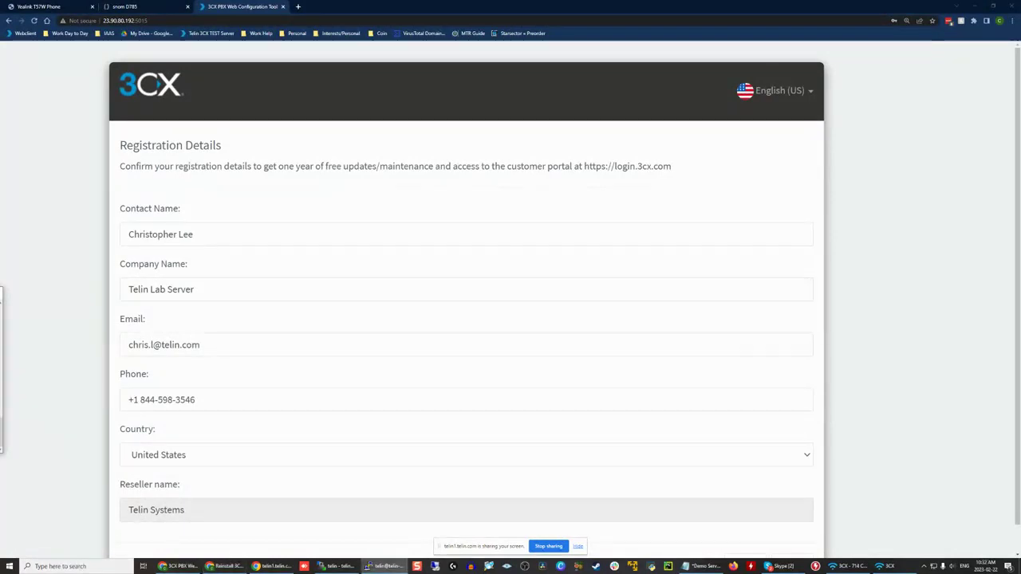
{"action": "key", "text": "alt+Tab"}
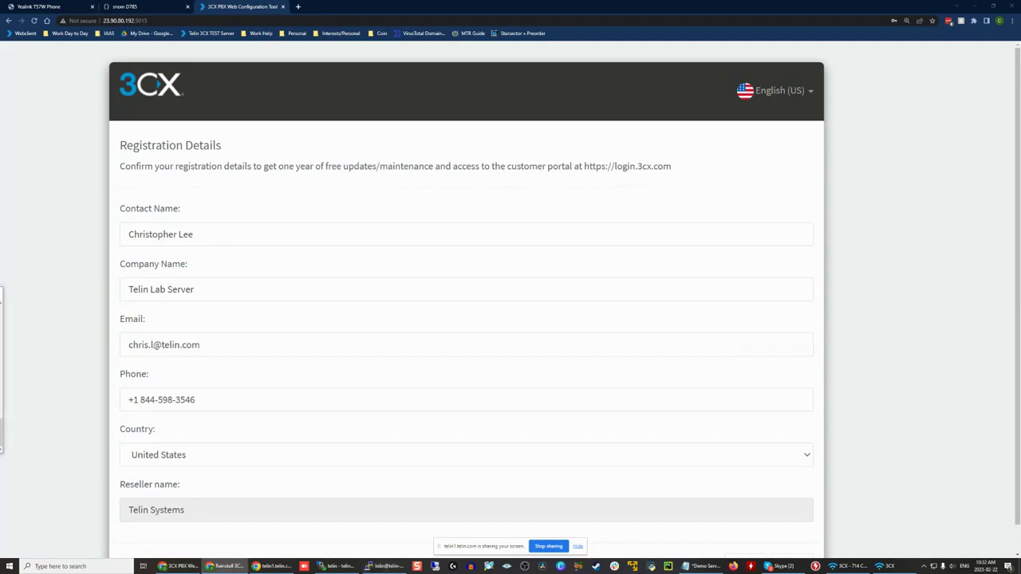
{"action": "key", "text": "alt+Tab"}
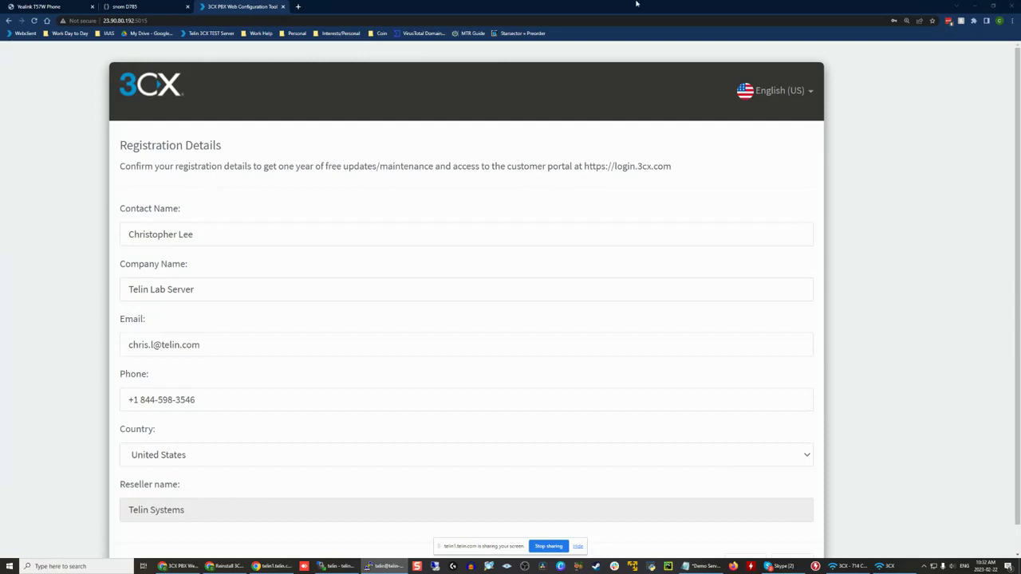
{"action": "left_click", "coordinate": [165, 21]}
{"action": "key", "text": "Return"}
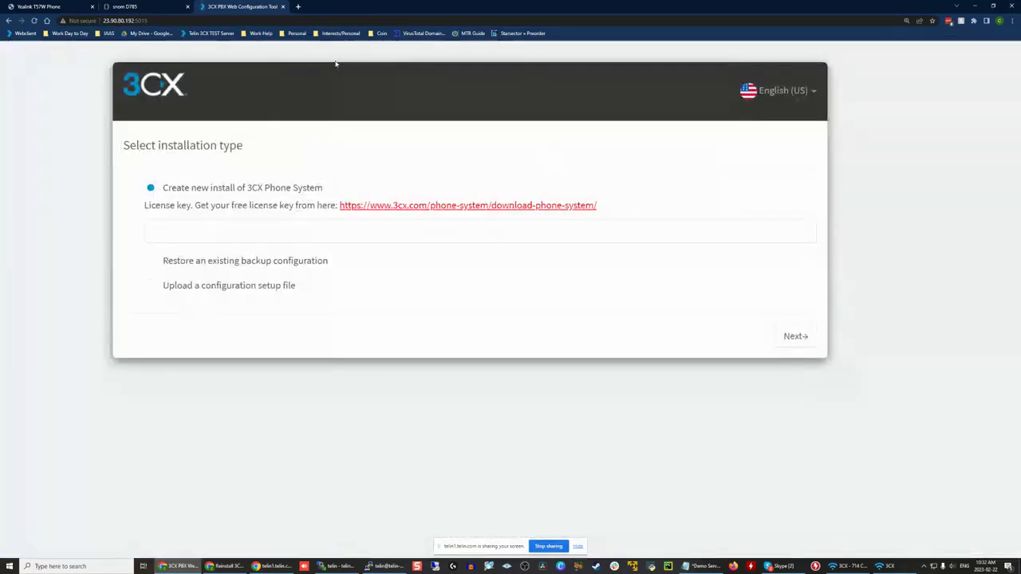
{"action": "key", "text": "F11"}
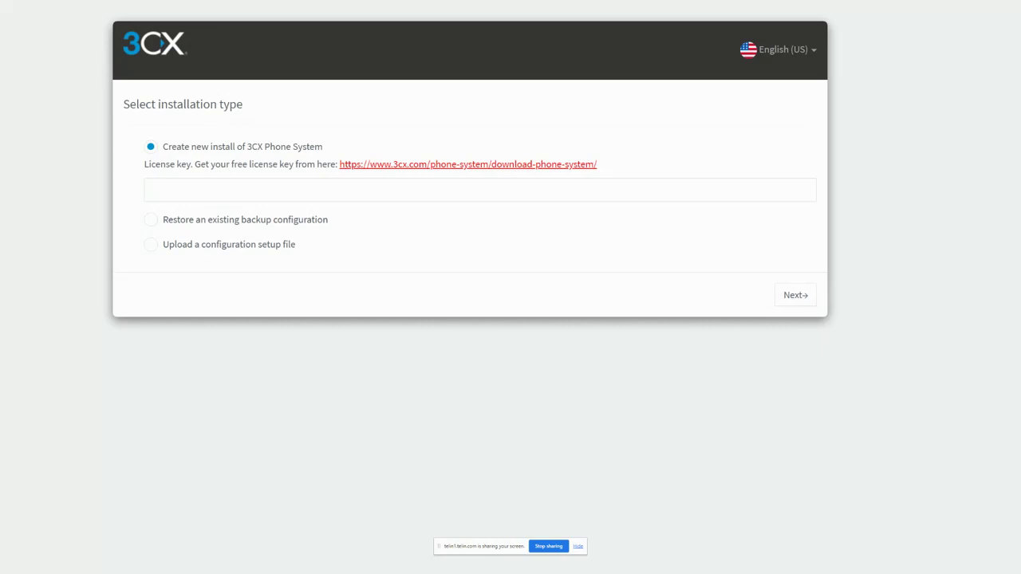
Step: Paste the license key for a new 3CX Phone System install and submit the installation type
{"action": "left_click", "coordinate": [388, 185]}
{"action": "key", "text": "ctrl+v"}
{"action": "left_click", "coordinate": [786, 294]}
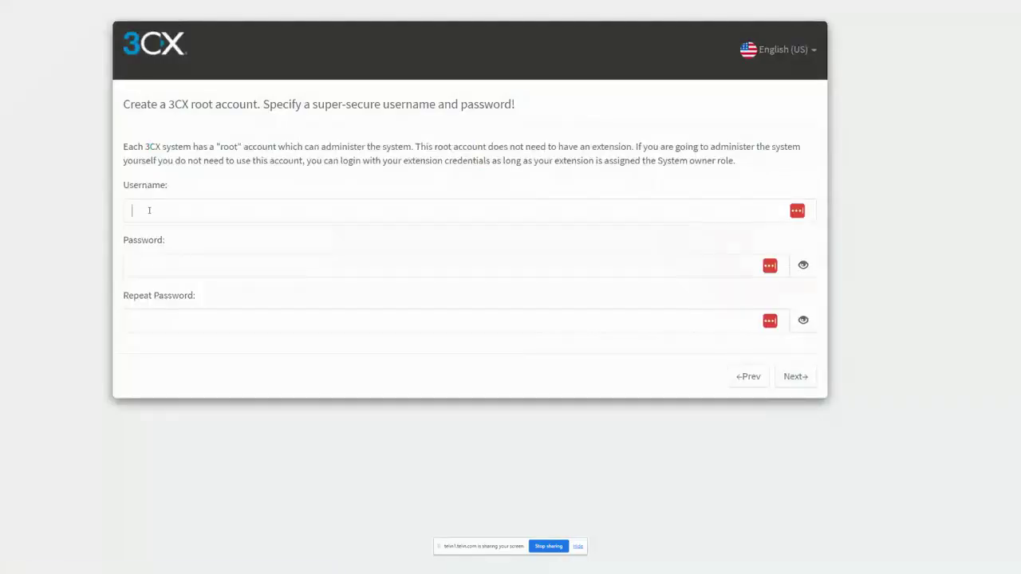
Step: Create the 3CX root account with the username Telin, enter and repeat the account password, and submit it
{"action": "left_click", "coordinate": [148, 210]}
{"action": "type", "text": "Telin"}
{"action": "key", "text": "Tab"}
{"action": "key", "text": "Tab"}
{"action": "left_click", "coordinate": [144, 271]}
{"action": "left_click", "coordinate": [196, 273]}
{"action": "key", "text": "ctrl+v"}
{"action": "left_click", "coordinate": [27, 271]}
{"action": "left_click", "coordinate": [205, 327]}
{"action": "key", "text": "ctrl+v"}
{"action": "left_click", "coordinate": [54, 340]}
{"action": "left_click", "coordinate": [673, 486]}
{"action": "left_click", "coordinate": [796, 377]}
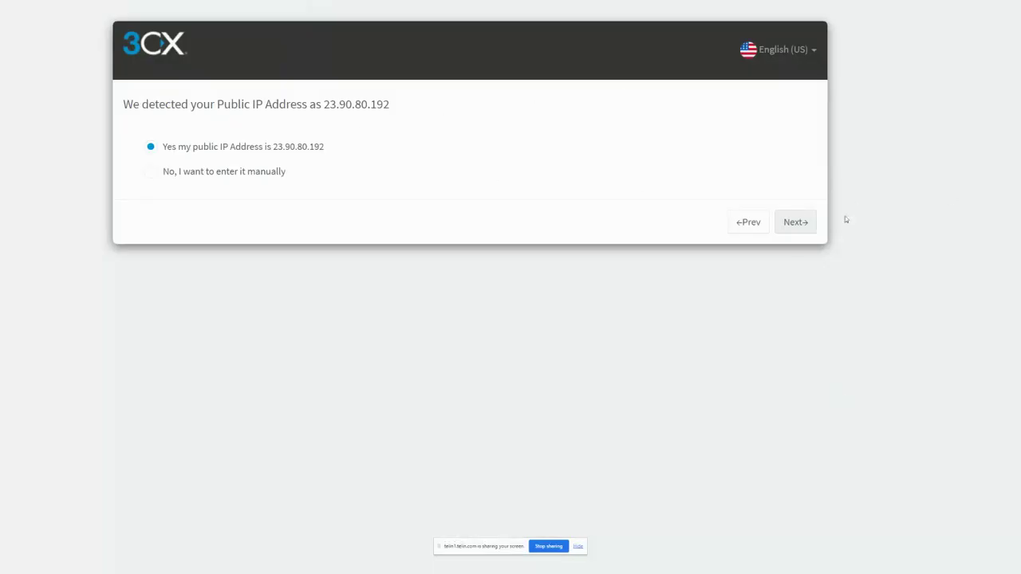
Step: Accept the detected public IP address and continue to the port selection
{"action": "left_click", "coordinate": [883, 124]}
{"action": "left_click", "coordinate": [797, 221]}
{"action": "left_click", "coordinate": [795, 260]}
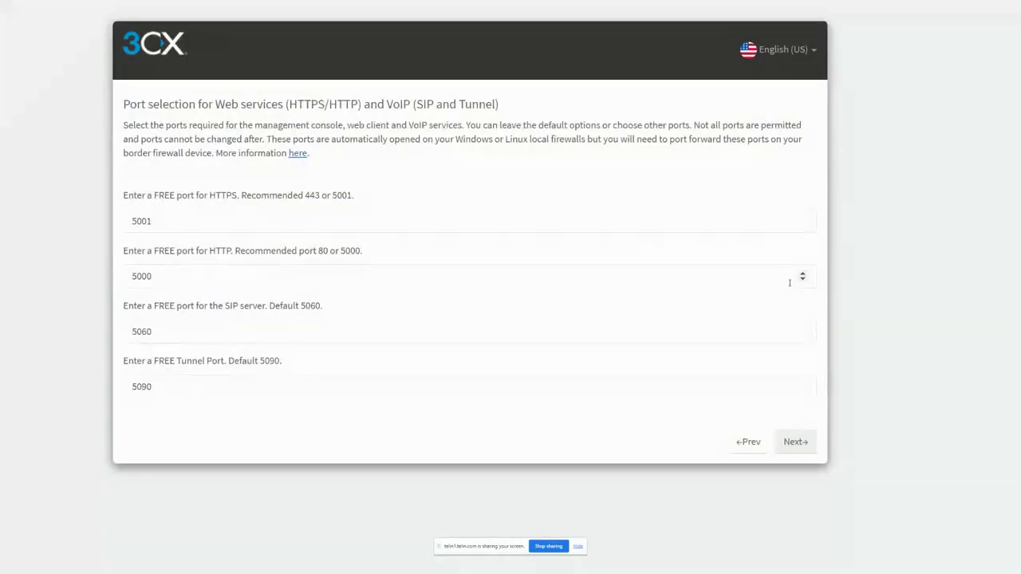
Step: Set the HTTPS port to 443 and the HTTP port to 80, and submit the port selection
{"action": "double_click", "coordinate": [170, 221]}
{"action": "type", "text": "443"}
{"action": "key", "text": "Tab"}
{"action": "type", "text": "80"}
{"action": "key", "text": "shift+Tab"}
{"action": "left_click", "coordinate": [795, 442]}
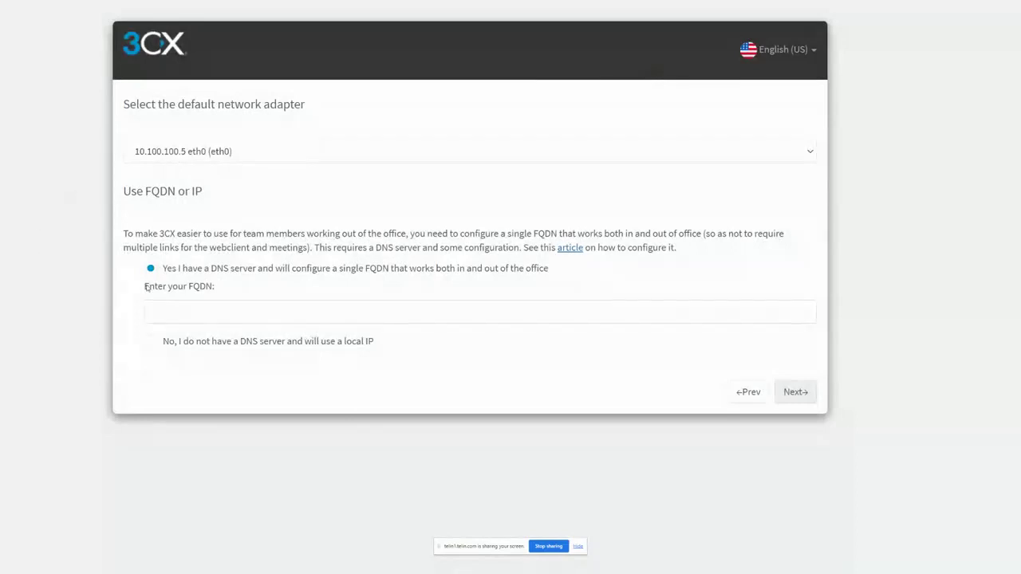
Step: Choose to use a local IP without a DNS server on the eth0 network adapter and submit the choice
{"action": "left_click", "coordinate": [185, 346]}
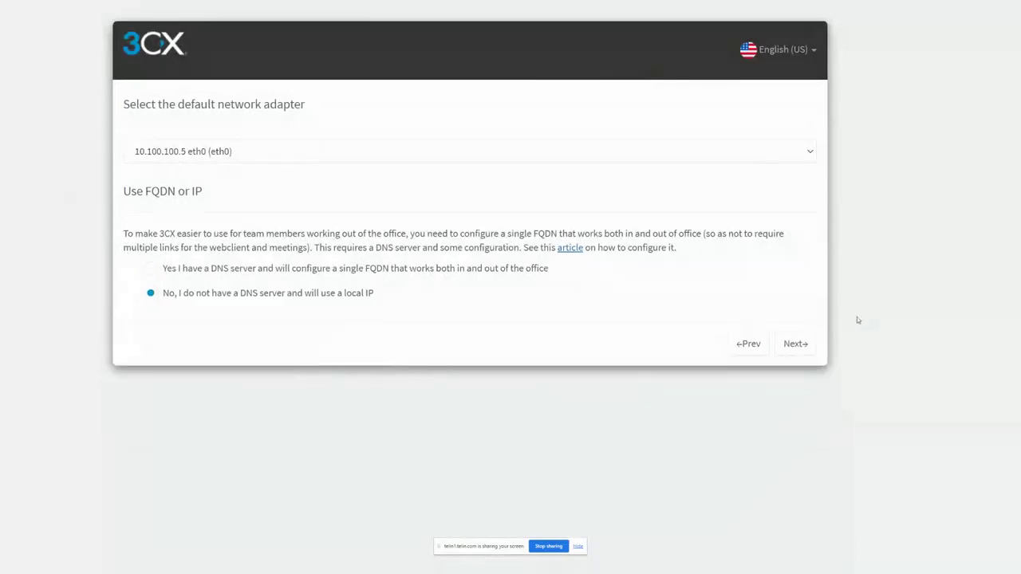
{"action": "left_click", "coordinate": [796, 344]}
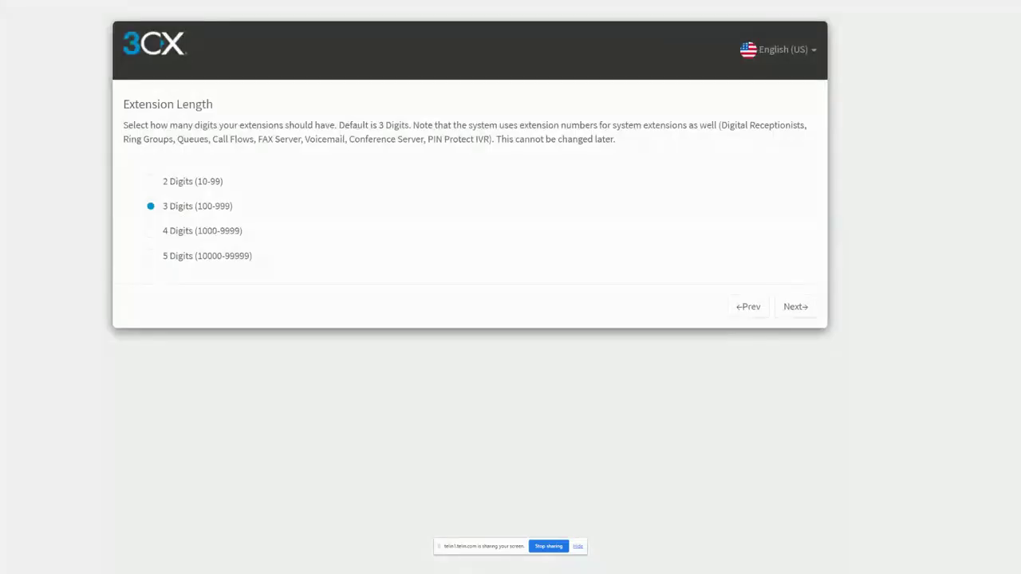
Step: Accept 3-digit extensions, set the time zone to -5:00 United States - Eastern Time and submit the regional settings
{"action": "left_click", "coordinate": [795, 307]}
{"action": "left_click", "coordinate": [229, 303]}
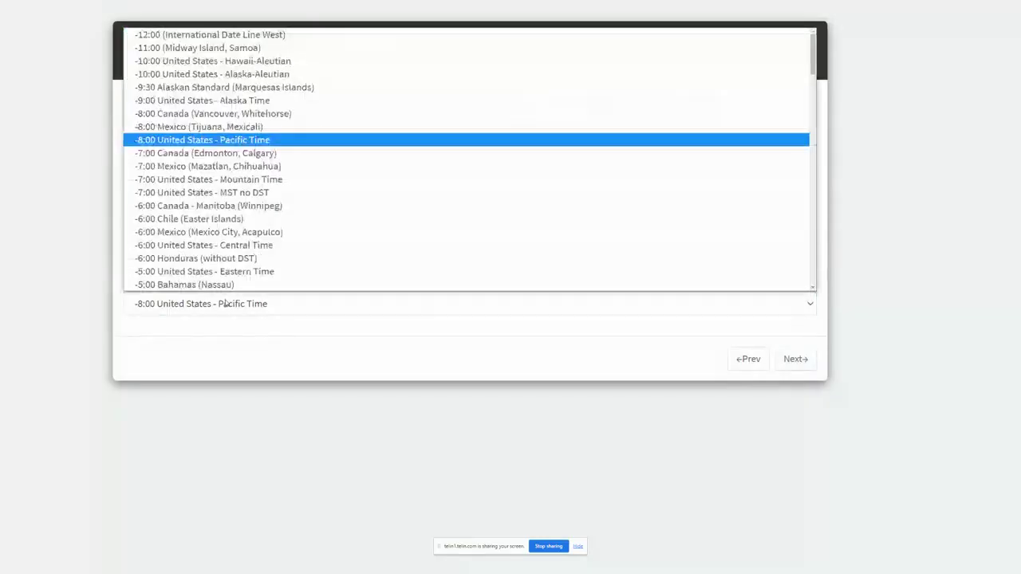
{"action": "left_click", "coordinate": [320, 271]}
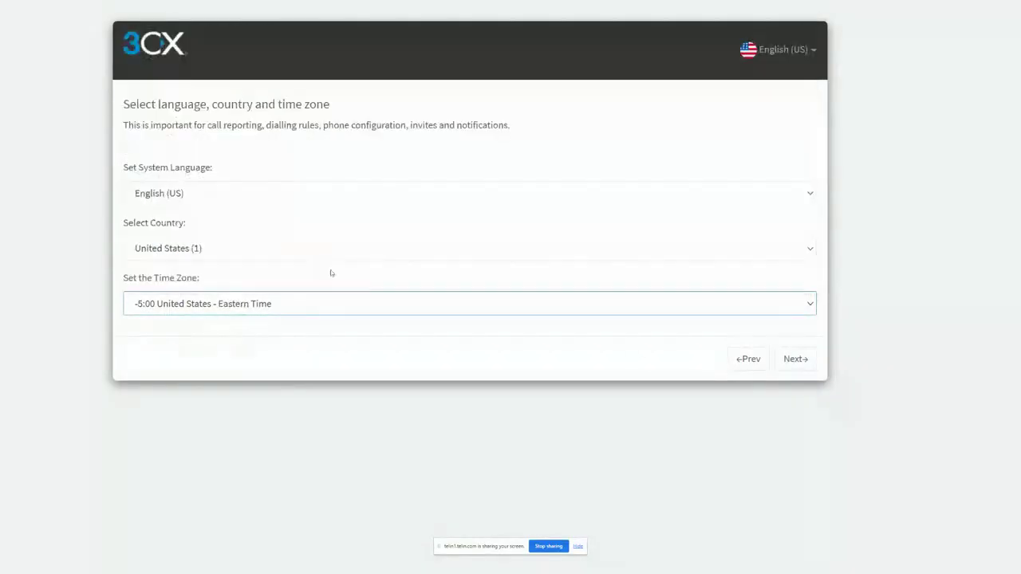
{"action": "left_click", "coordinate": [794, 359]}
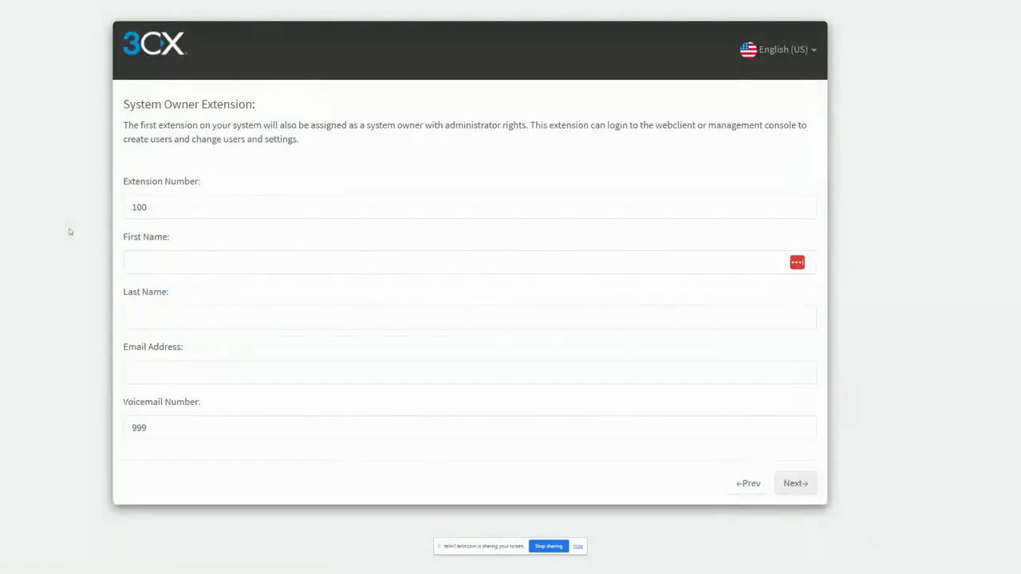
Step: Fill in the system owner extension with the first name Admin and the owner's email address, and submit it
{"action": "left_click", "coordinate": [175, 255]}
{"action": "type", "text": "Admin"}
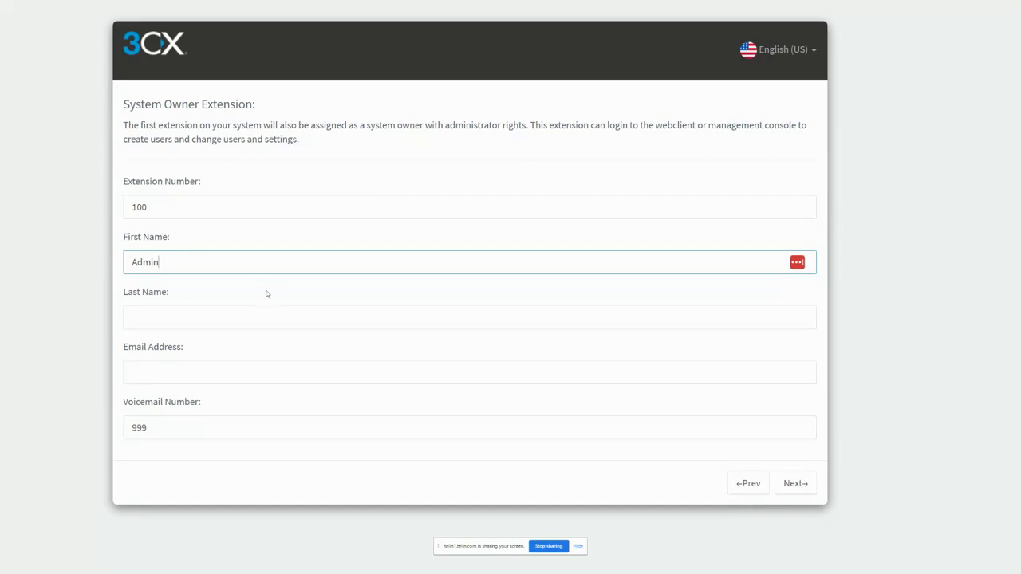
{"action": "left_click", "coordinate": [162, 371]}
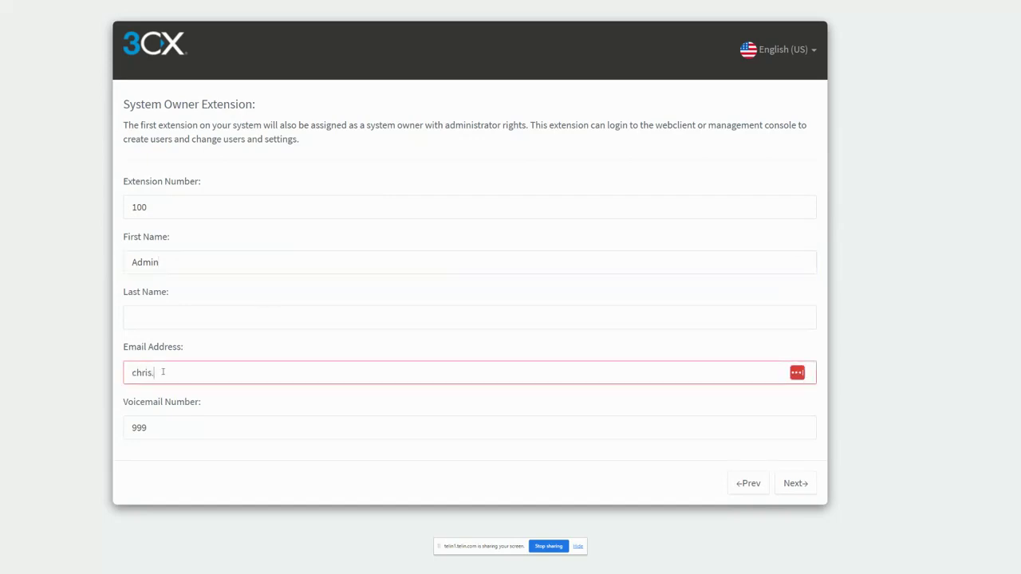
{"action": "left_click", "coordinate": [796, 483]}
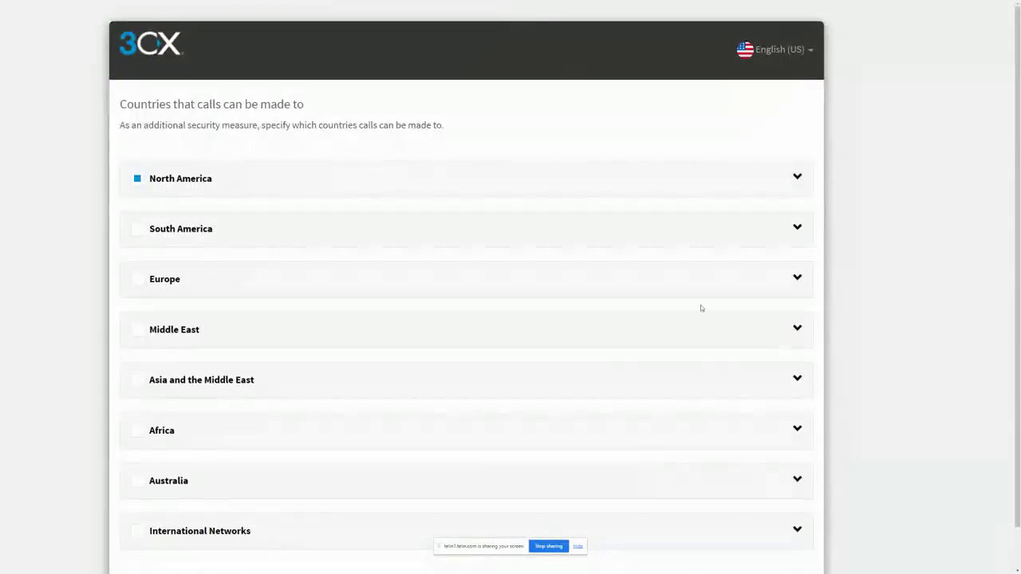
Step: Submit the allowed calling countries with only North America selected and accept the Standard English Prompts Set
{"action": "scroll", "coordinate": [876, 303], "scroll_direction": "down", "scroll_amount": 2}
{"action": "left_click", "coordinate": [793, 550]}
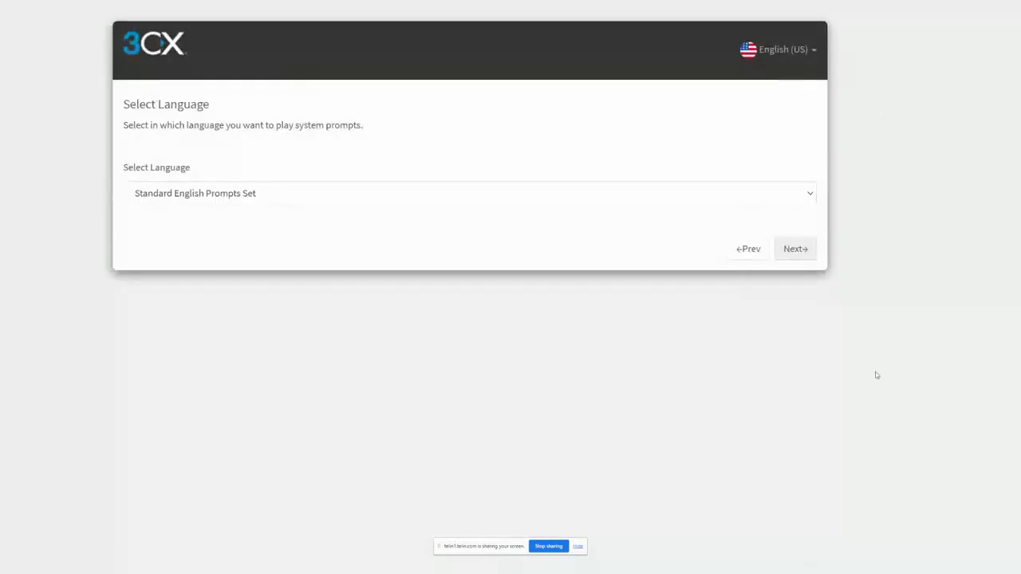
{"action": "left_click", "coordinate": [795, 249]}
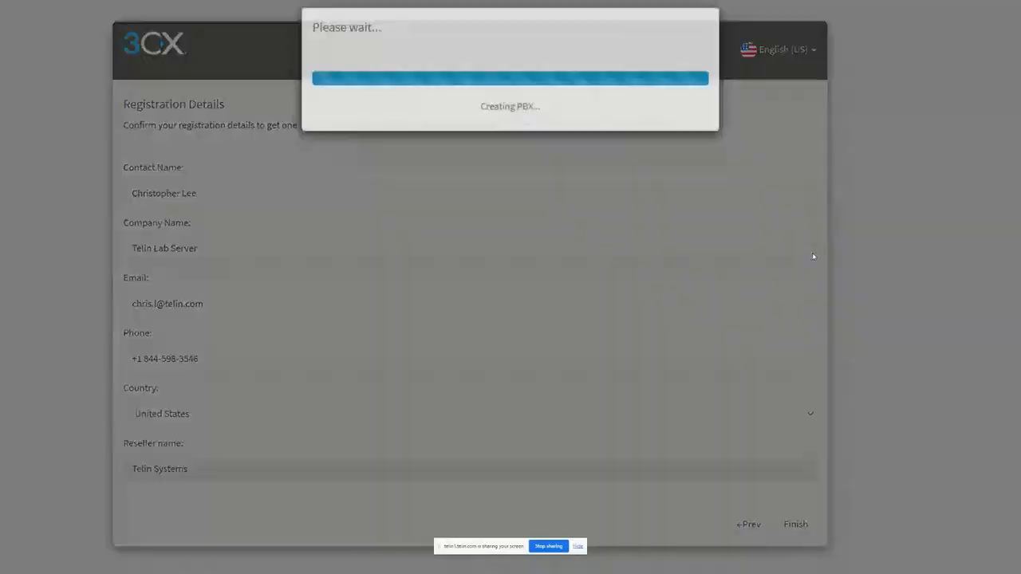
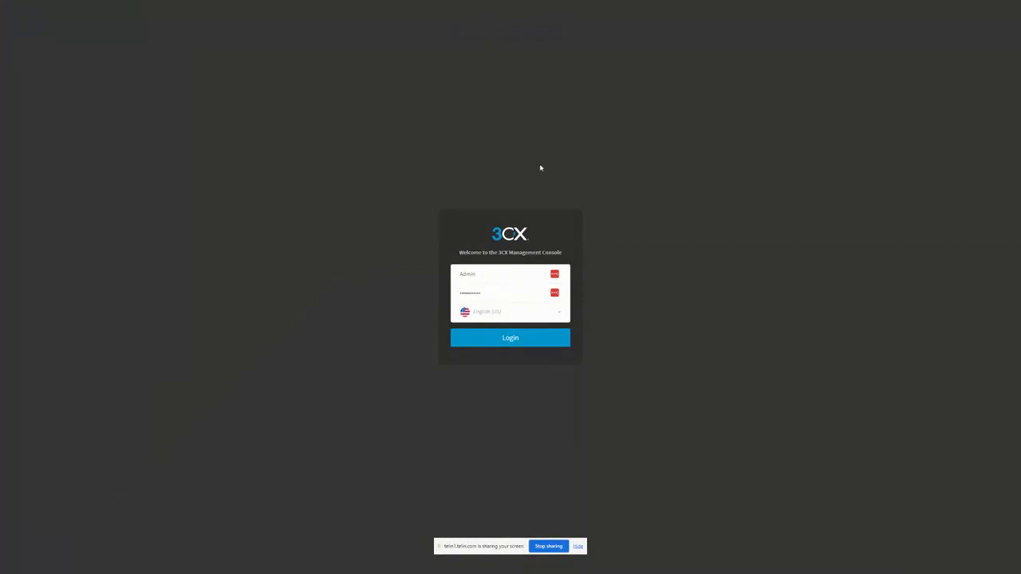
Step: Try to log in to the Management Console as Admin, correcting the account password for a second attempt
{"action": "mouse_move", "coordinate": [500, 3]}
{"action": "left_click", "coordinate": [514, 343]}
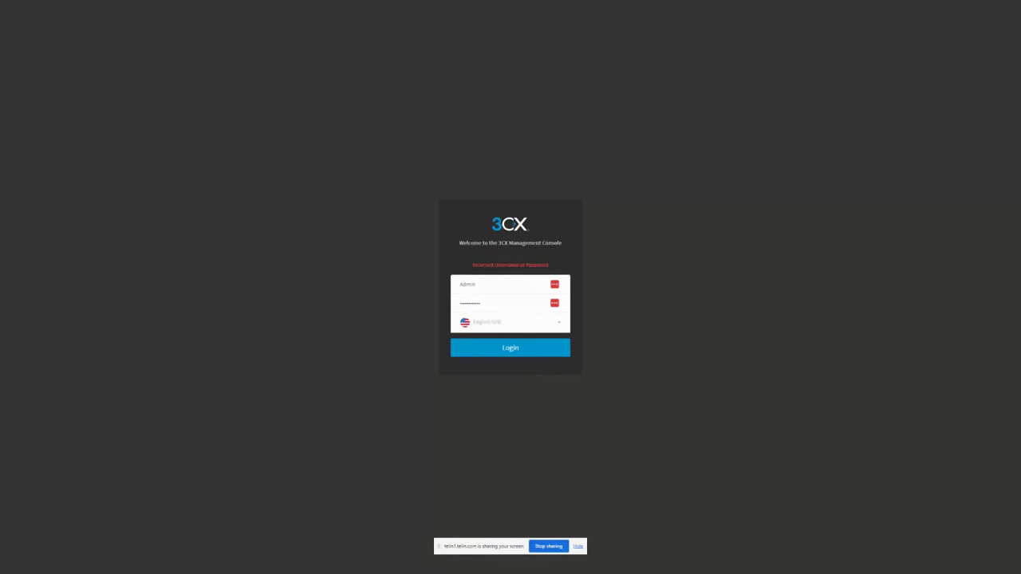
{"action": "left_click", "coordinate": [497, 304]}
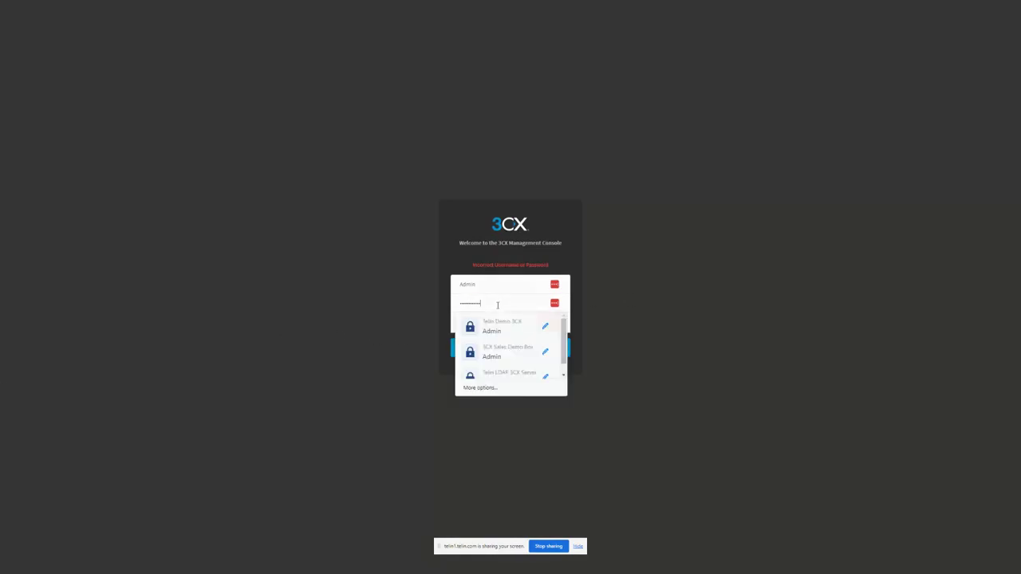
{"action": "key", "text": "BackSpace"}
{"action": "key", "text": "BackSpace"}
{"action": "key", "text": "Return"}
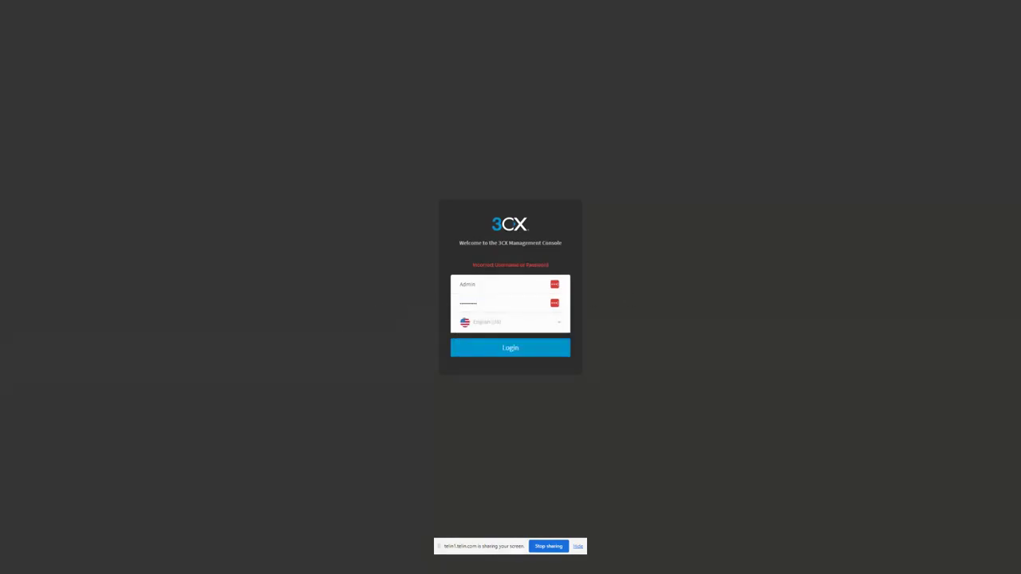
Step: Log in with the owner's email address as the username and dismiss the app-install and save-password prompts
{"action": "left_click_drag", "start_coordinate": [503, 286], "coordinate": [353, 300]}
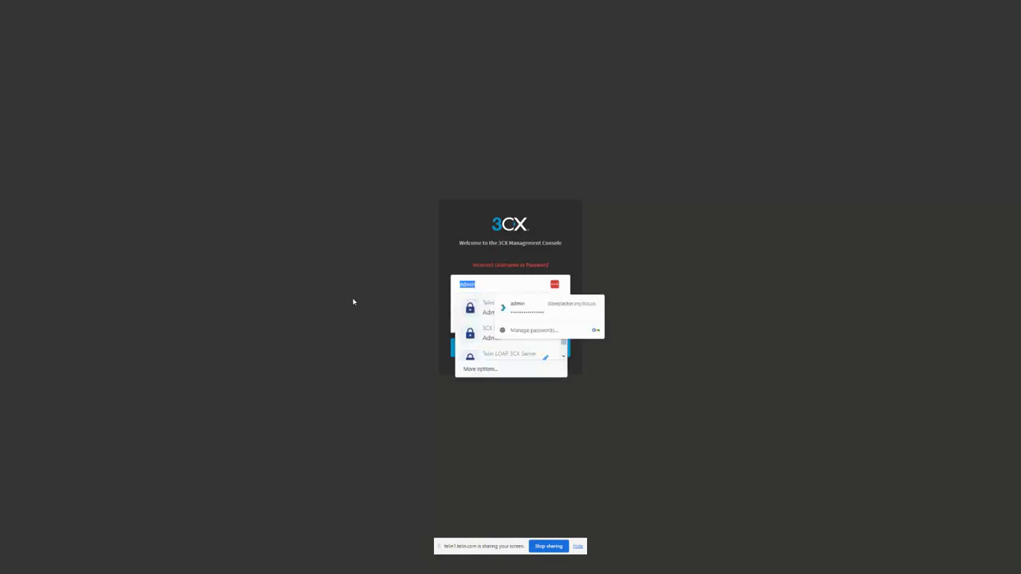
{"action": "key", "text": "ctrl+v"}
{"action": "left_click", "coordinate": [510, 352]}
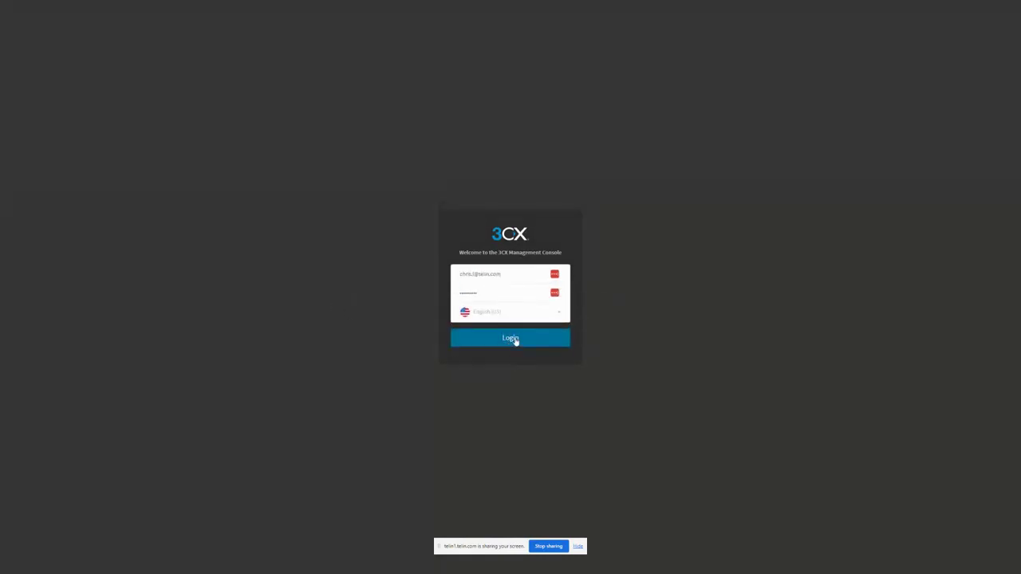
{"action": "left_click", "coordinate": [515, 339]}
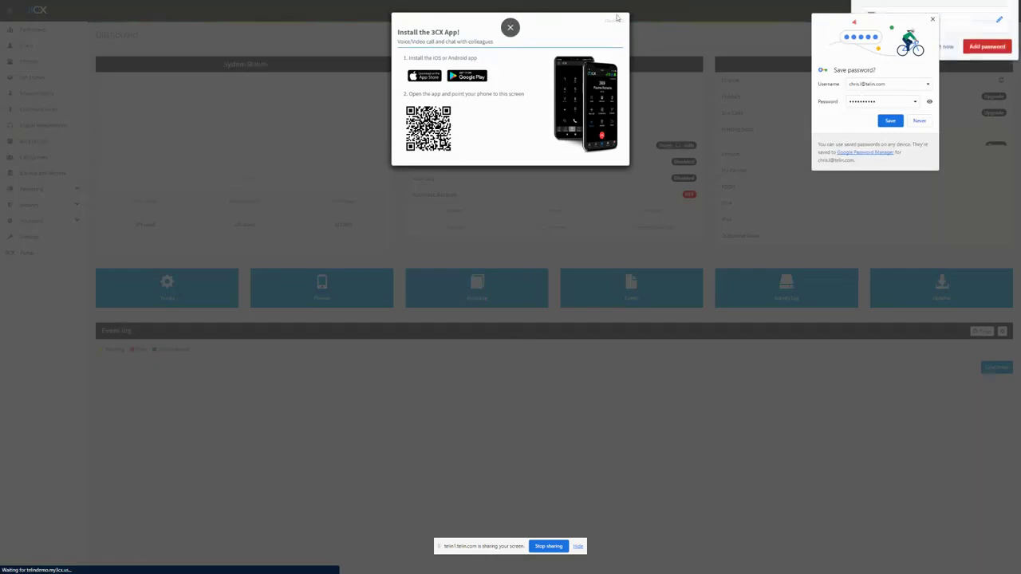
{"action": "left_click", "coordinate": [621, 25]}
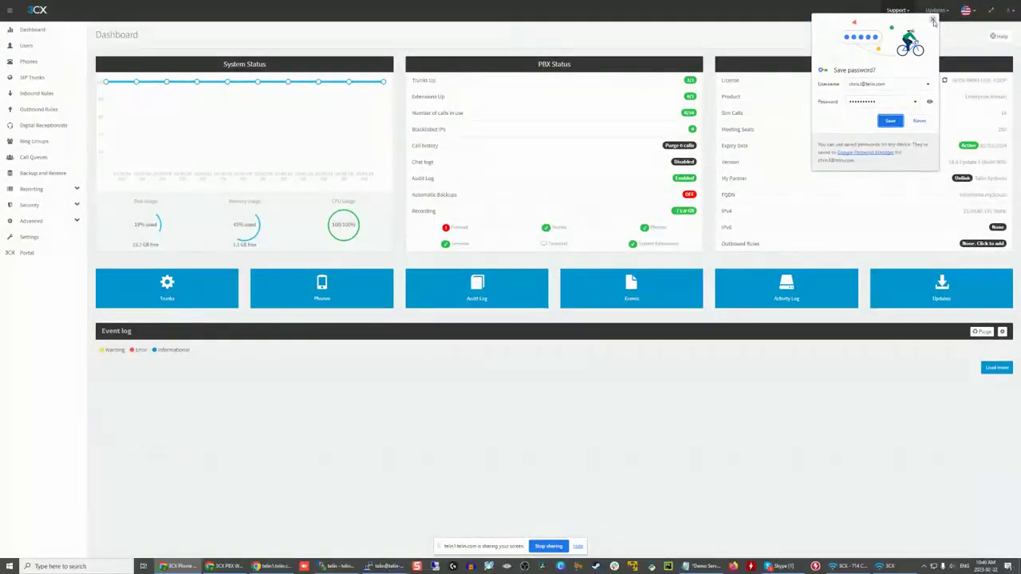
{"action": "left_click", "coordinate": [933, 20]}
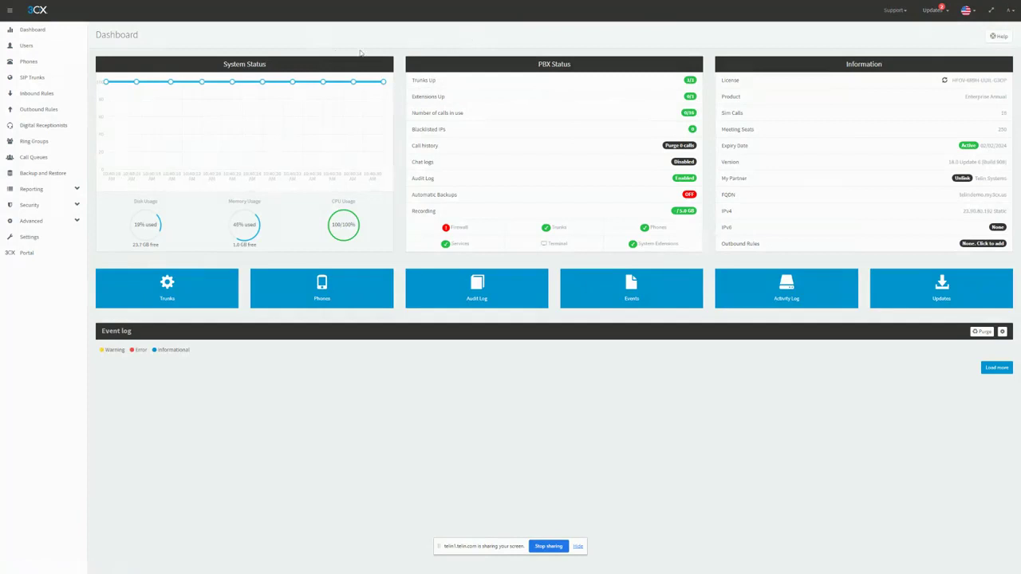
Step: Look over the Users and SIP Trunks lists of the new phone system
{"action": "left_click", "coordinate": [29, 47]}
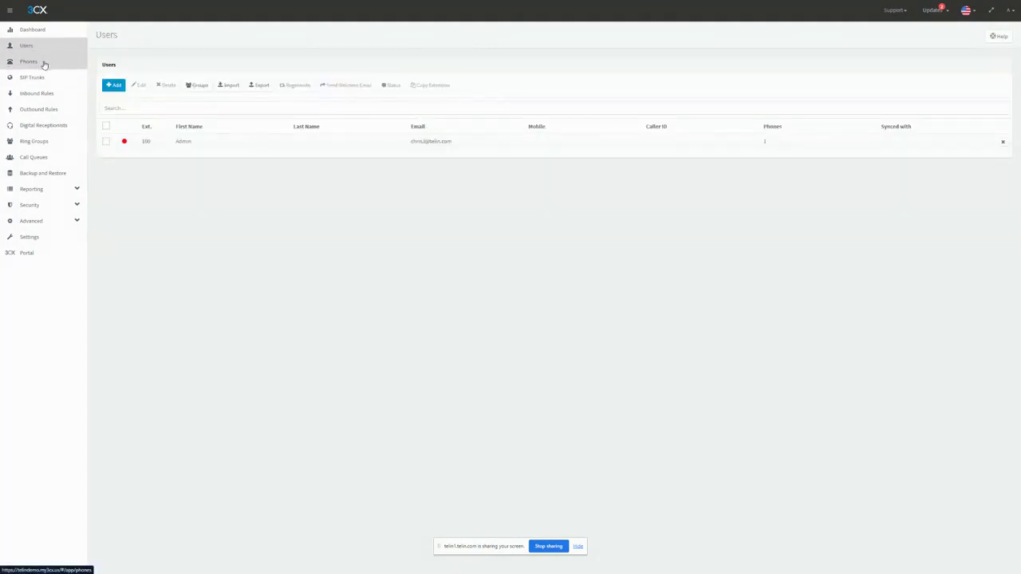
{"action": "left_click", "coordinate": [44, 63]}
{"action": "left_click", "coordinate": [54, 51]}
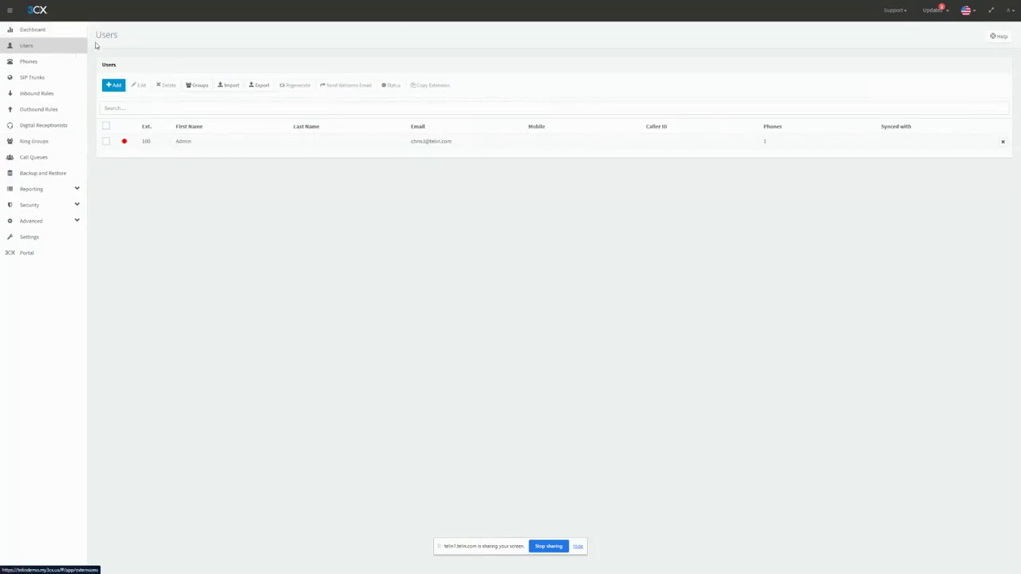
{"action": "left_click", "coordinate": [44, 78]}
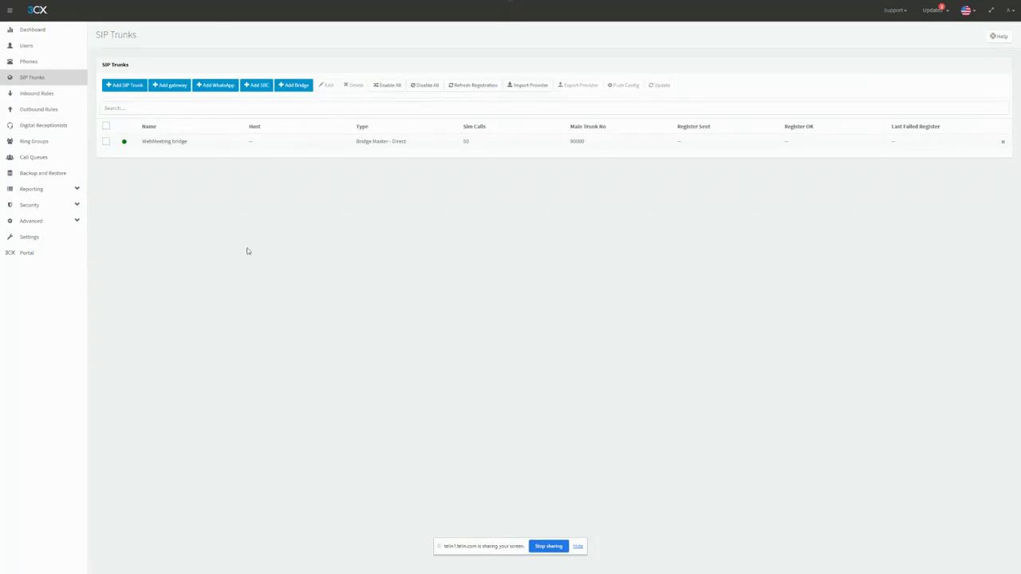
{"action": "left_click", "coordinate": [28, 50]}
Step: Run the Firewall Check from the dashboard's PBX status
{"action": "left_click", "coordinate": [29, 30]}
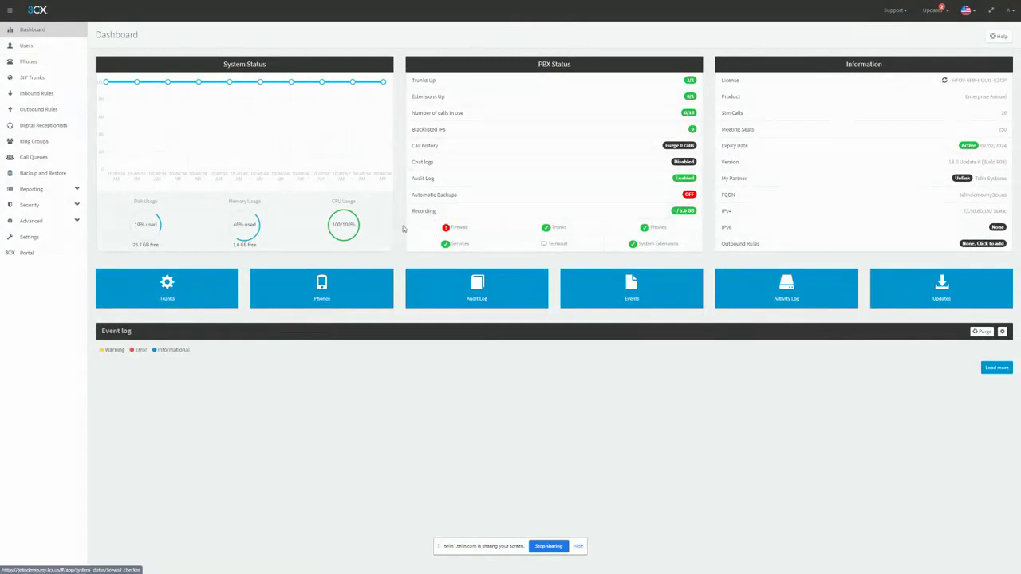
{"action": "left_click", "coordinate": [476, 230]}
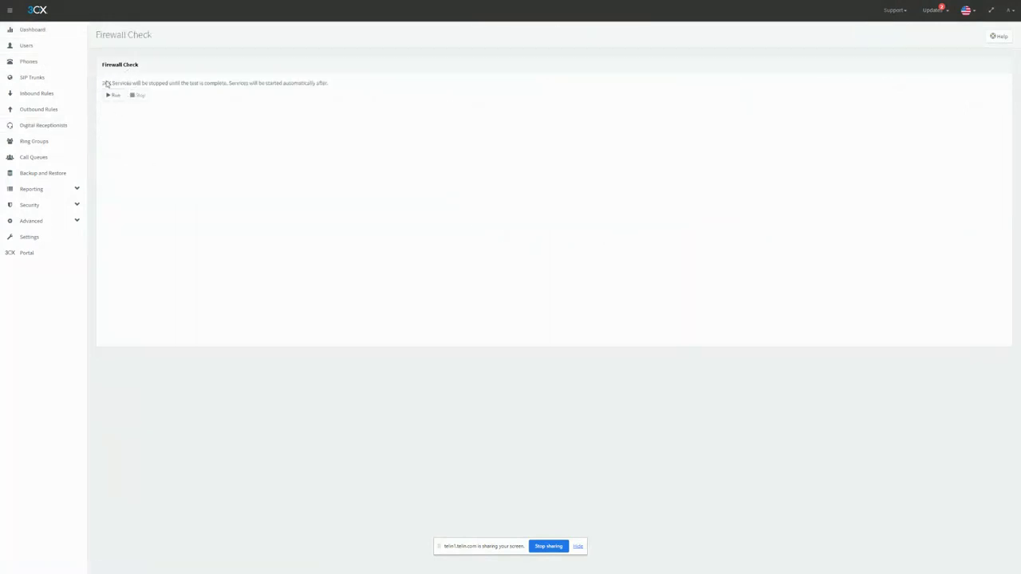
{"action": "left_click", "coordinate": [112, 95]}
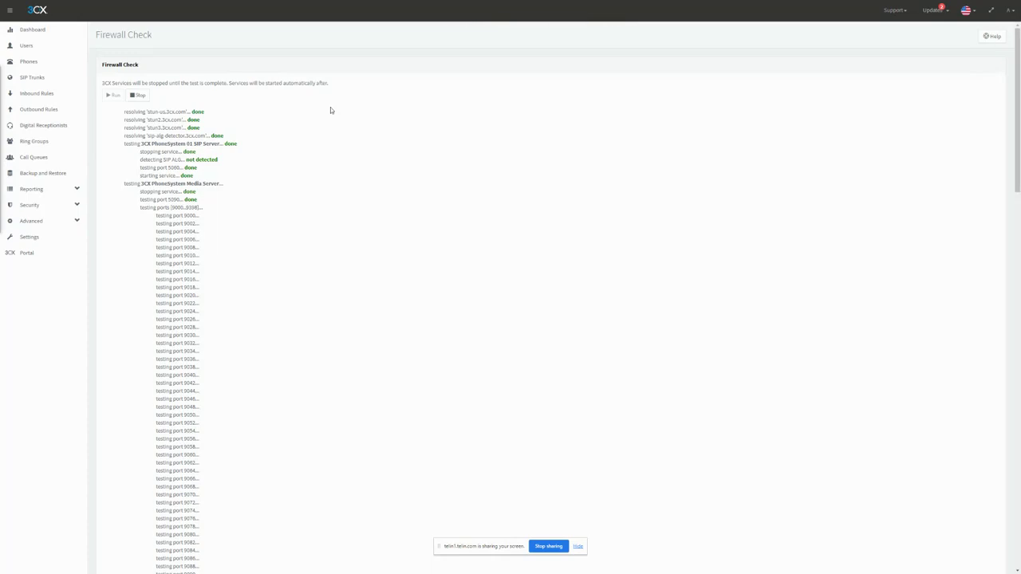
Step: Examine the Firewall Check's port tests from the SIP server through to the final service start, and review the firewall status on the dashboard
{"action": "scroll", "coordinate": [392, 146], "scroll_direction": "down", "scroll_amount": 4}
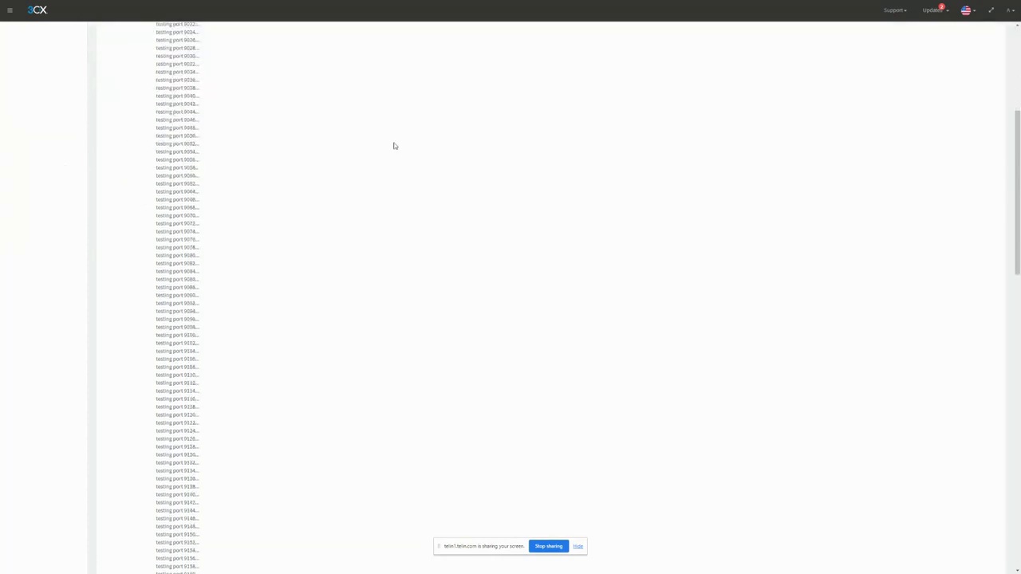
{"action": "scroll", "coordinate": [399, 149], "scroll_direction": "up", "scroll_amount": 4}
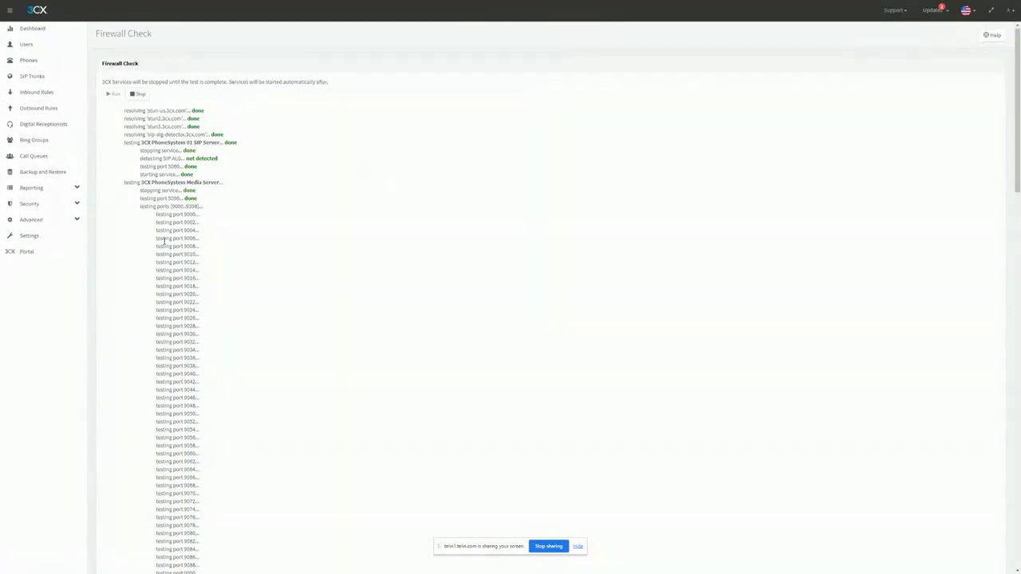
{"action": "scroll", "coordinate": [182, 244], "scroll_direction": "down", "scroll_amount": 15}
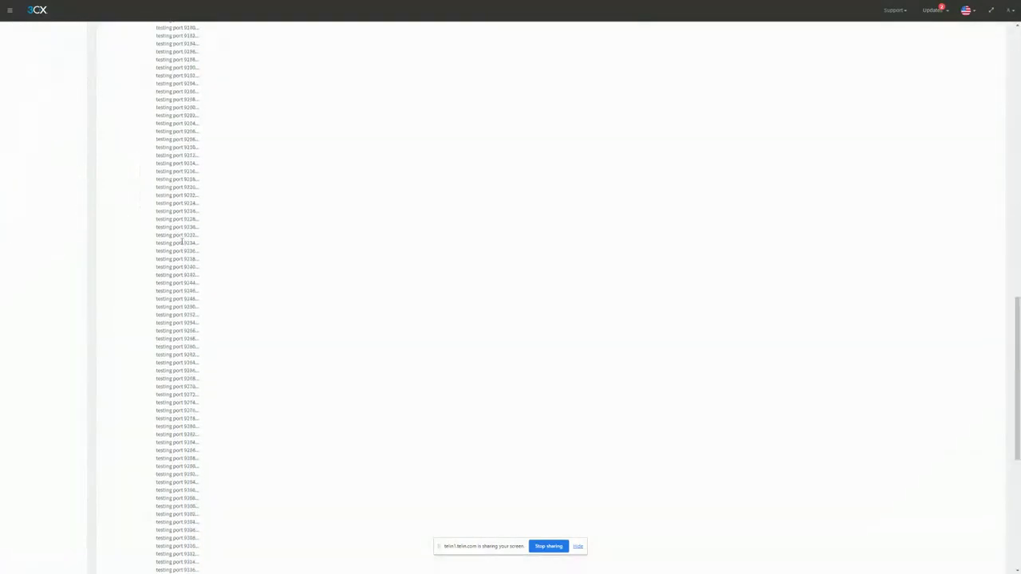
{"action": "scroll", "coordinate": [155, 173], "scroll_direction": "up", "scroll_amount": 15}
{"action": "scroll", "coordinate": [271, 242], "scroll_direction": "down", "scroll_amount": 10}
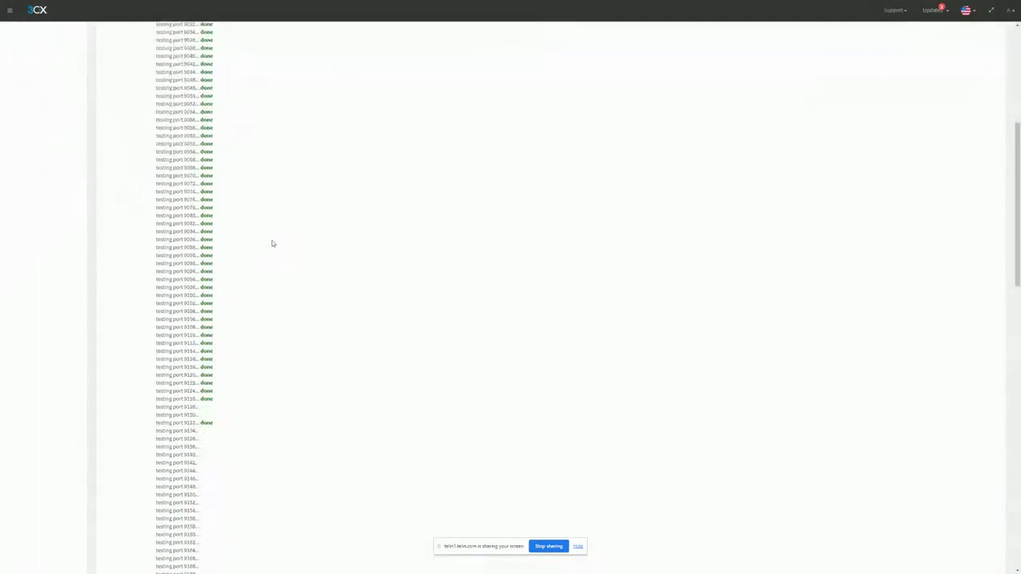
{"action": "scroll", "coordinate": [272, 243], "scroll_direction": "down", "scroll_amount": 8}
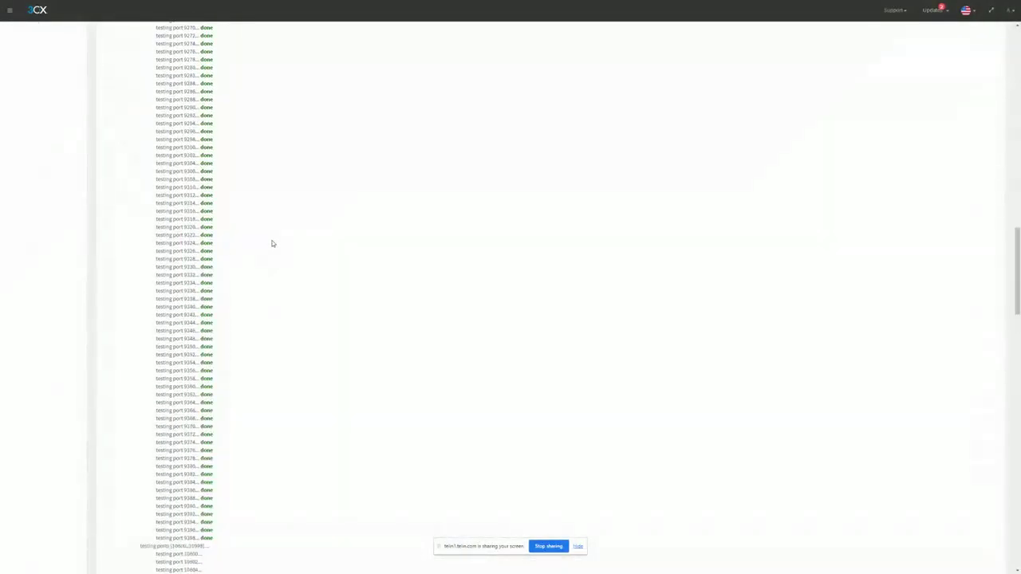
{"action": "scroll", "coordinate": [394, 171], "scroll_direction": "up", "scroll_amount": 18}
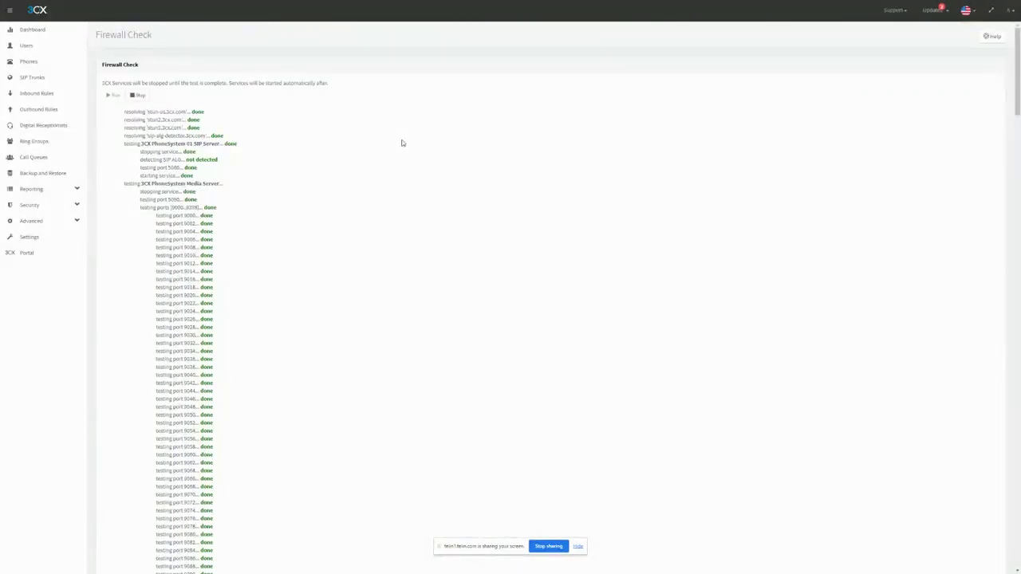
{"action": "scroll", "coordinate": [333, 352], "scroll_direction": "down", "scroll_amount": 1}
{"action": "scroll", "coordinate": [333, 354], "scroll_direction": "down", "scroll_amount": 20}
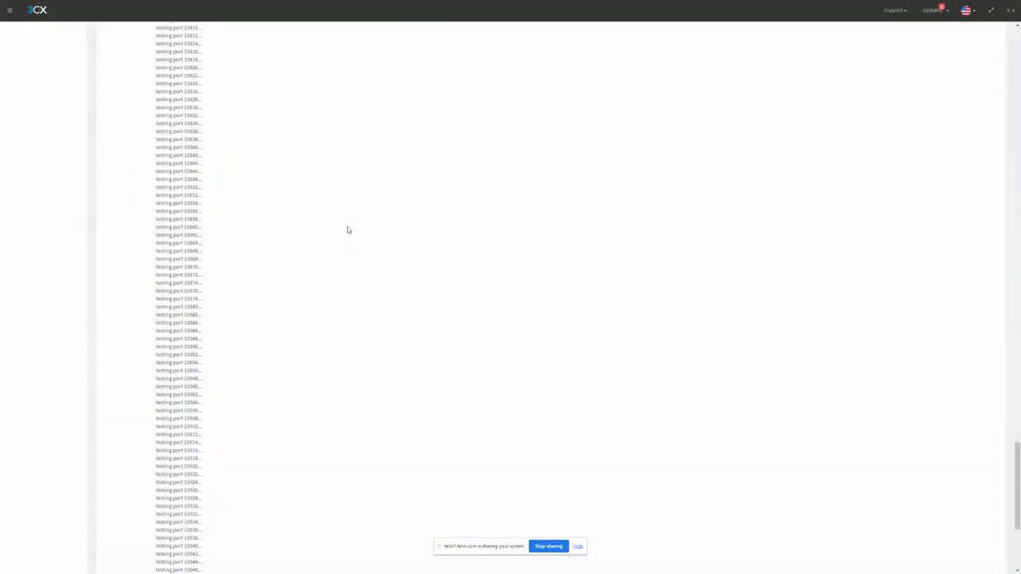
{"action": "scroll", "coordinate": [355, 233], "scroll_direction": "down", "scroll_amount": 3}
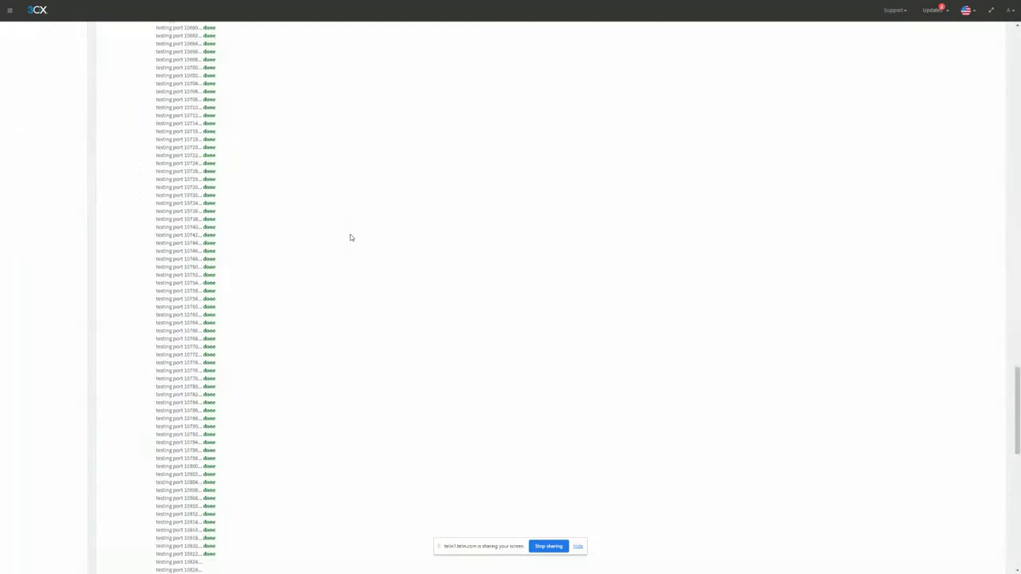
{"action": "scroll", "coordinate": [279, 102], "scroll_direction": "up", "scroll_amount": 20}
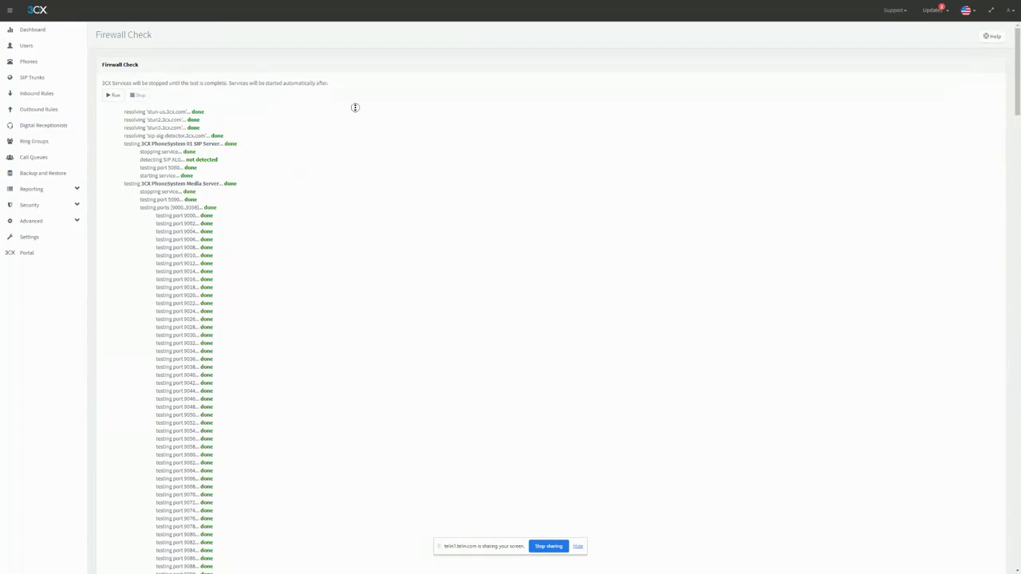
{"action": "scroll", "coordinate": [318, 335], "scroll_direction": "down", "scroll_amount": 20}
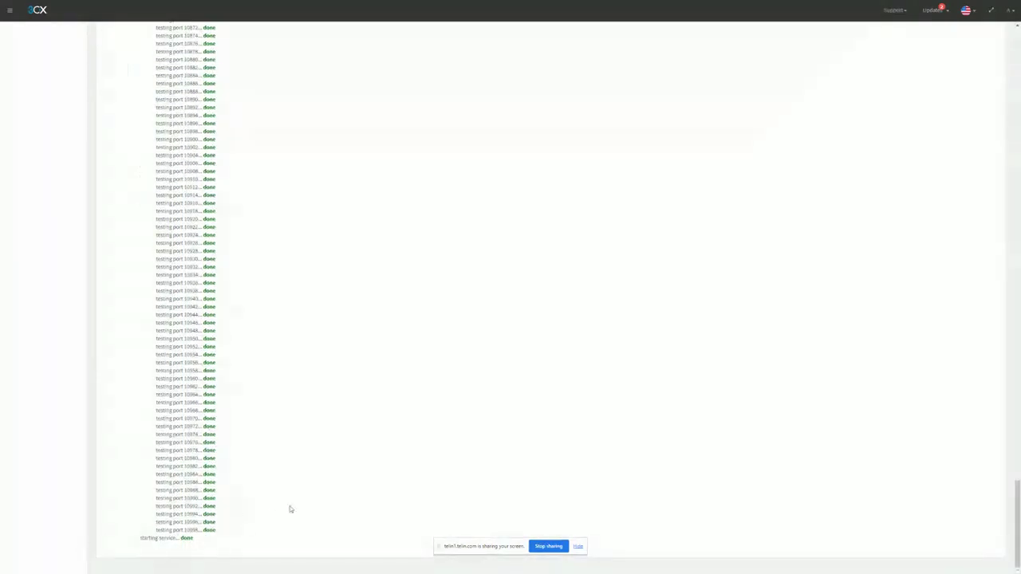
{"action": "left_click_drag", "start_coordinate": [138, 540], "coordinate": [217, 541]}
{"action": "left_click", "coordinate": [289, 423]}
{"action": "scroll", "coordinate": [289, 423], "scroll_direction": "up", "scroll_amount": 20}
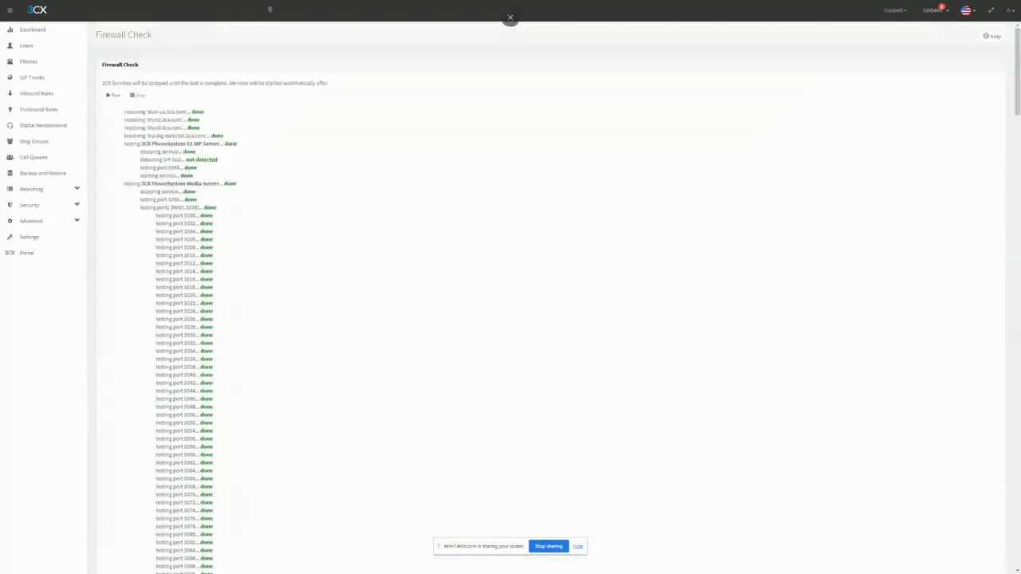
{"action": "left_click", "coordinate": [50, 35]}
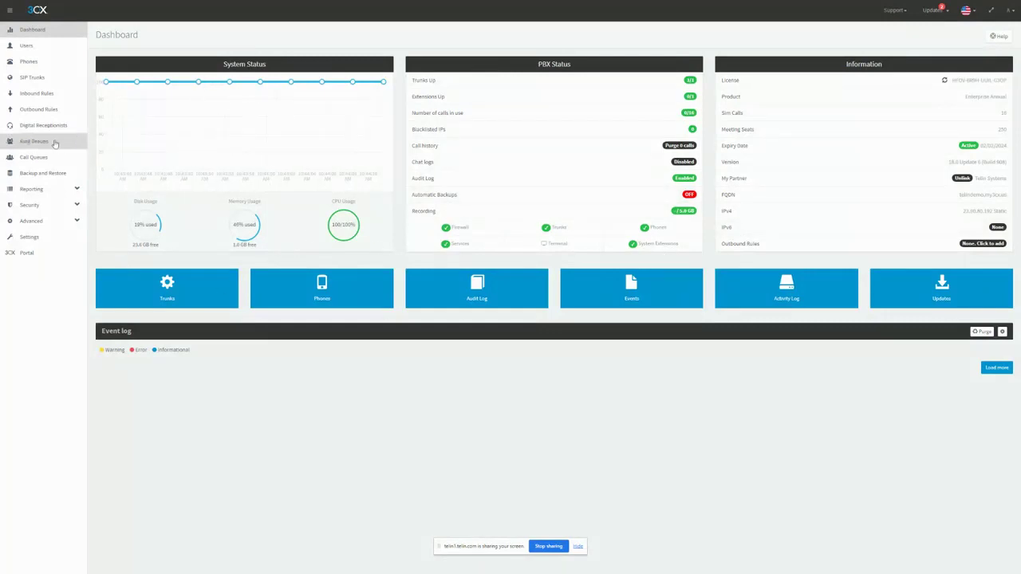
Step: Add a SIP trunk for the US with Telin as the provider and 1234 as the main trunk number
{"action": "left_click", "coordinate": [66, 80]}
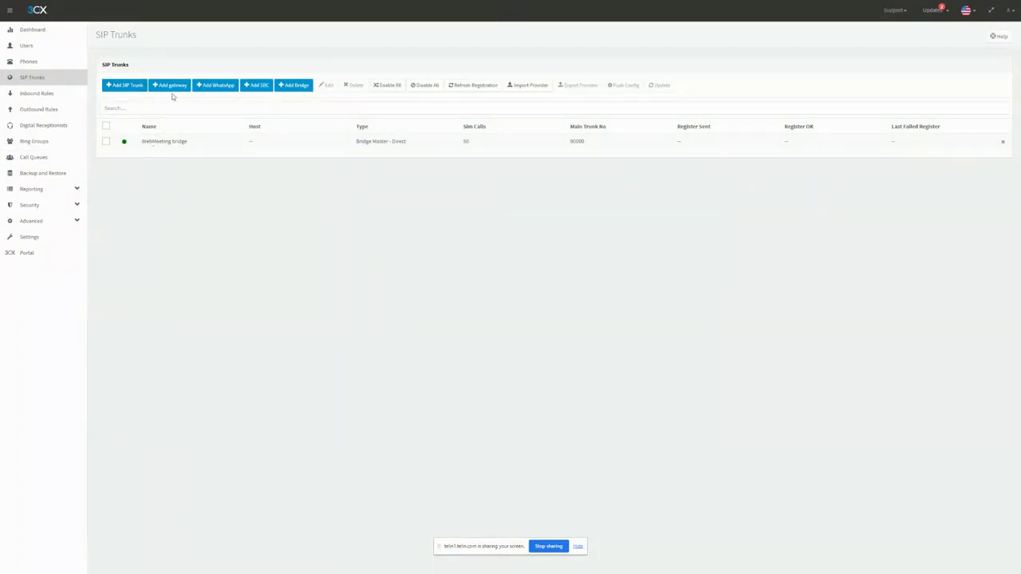
{"action": "left_click", "coordinate": [127, 86]}
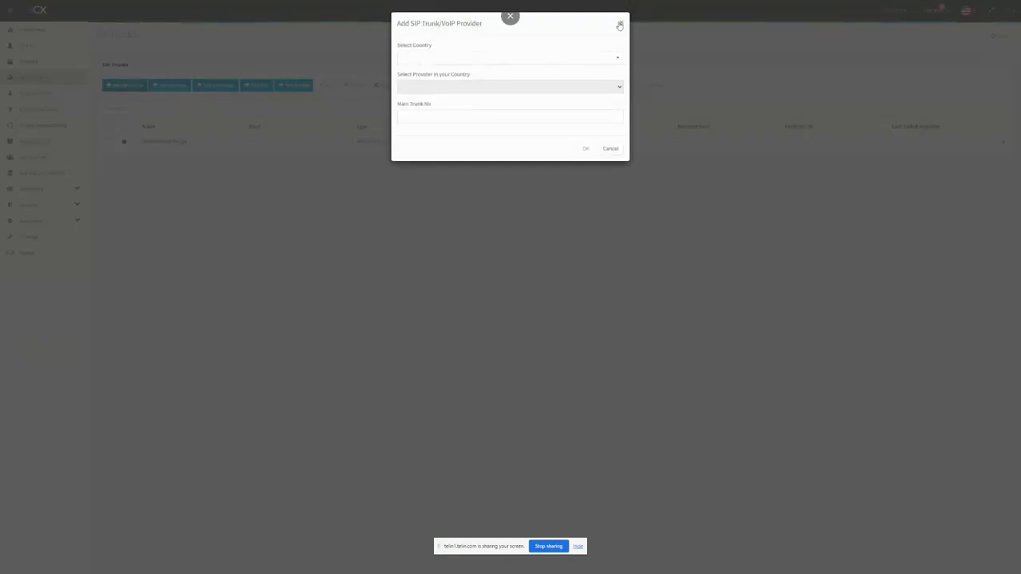
{"action": "left_click", "coordinate": [447, 62]}
{"action": "scroll", "coordinate": [439, 112], "scroll_direction": "down", "scroll_amount": 15}
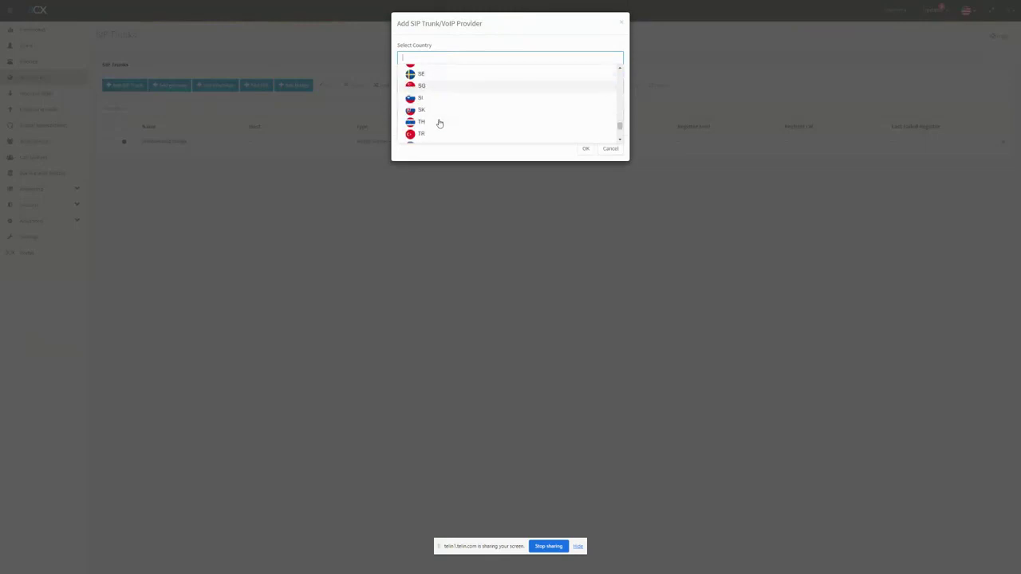
{"action": "left_click", "coordinate": [433, 99]}
{"action": "left_click", "coordinate": [435, 86]}
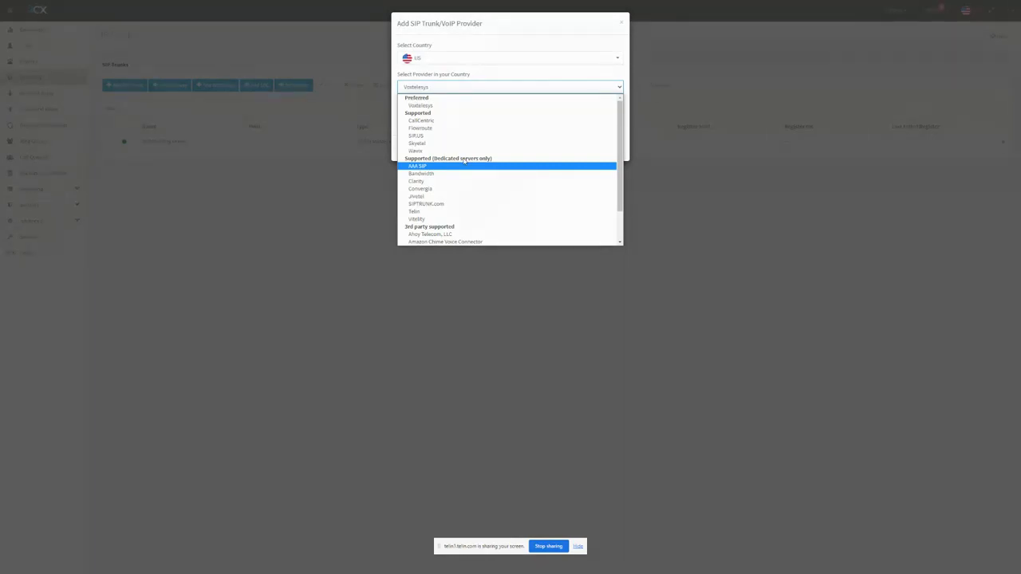
{"action": "left_click", "coordinate": [433, 213]}
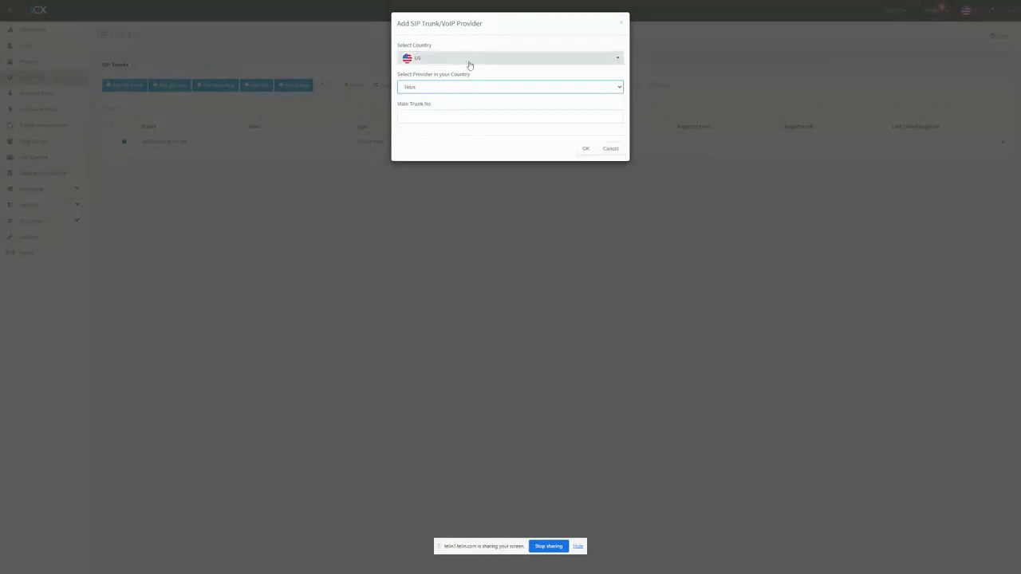
{"action": "left_click", "coordinate": [421, 120]}
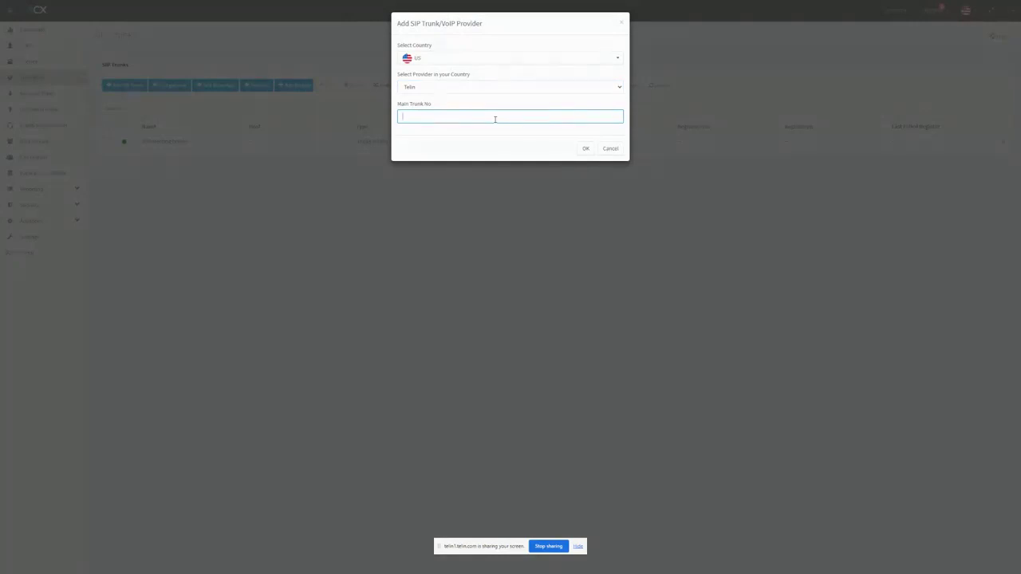
{"action": "type", "text": "1234"}
{"action": "left_click", "coordinate": [589, 150]}
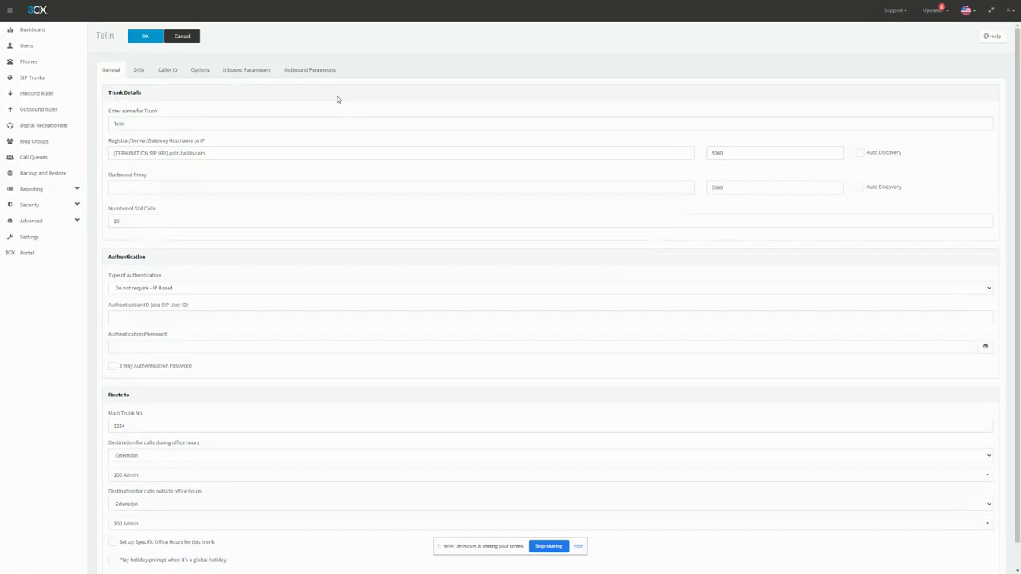
Step: Replace the Telin trunk's registrar hostname placeholder with telindemo.pstn.twilio.com
{"action": "triple_click", "coordinate": [257, 152]}
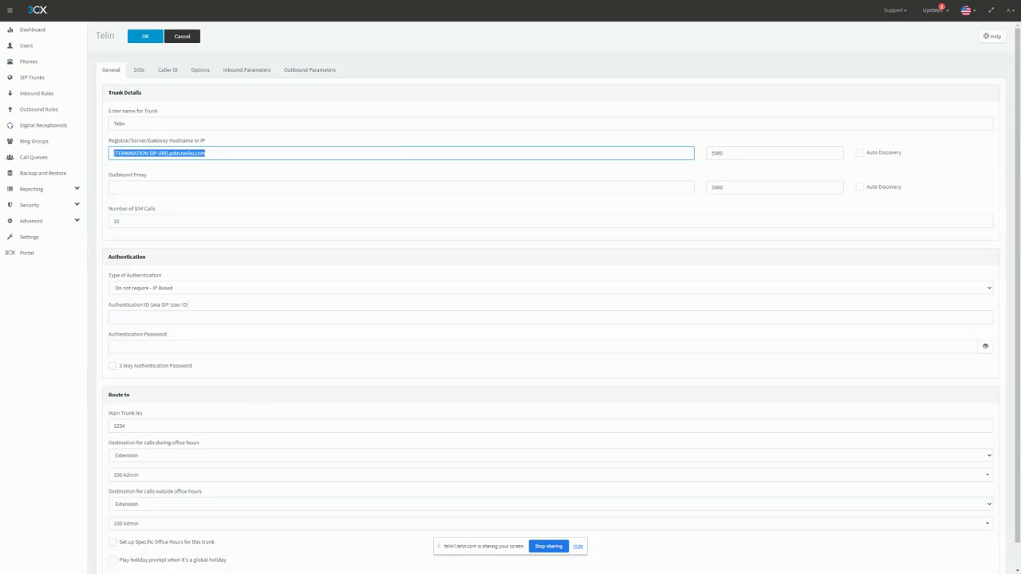
{"action": "key", "text": "alt+Tab"}
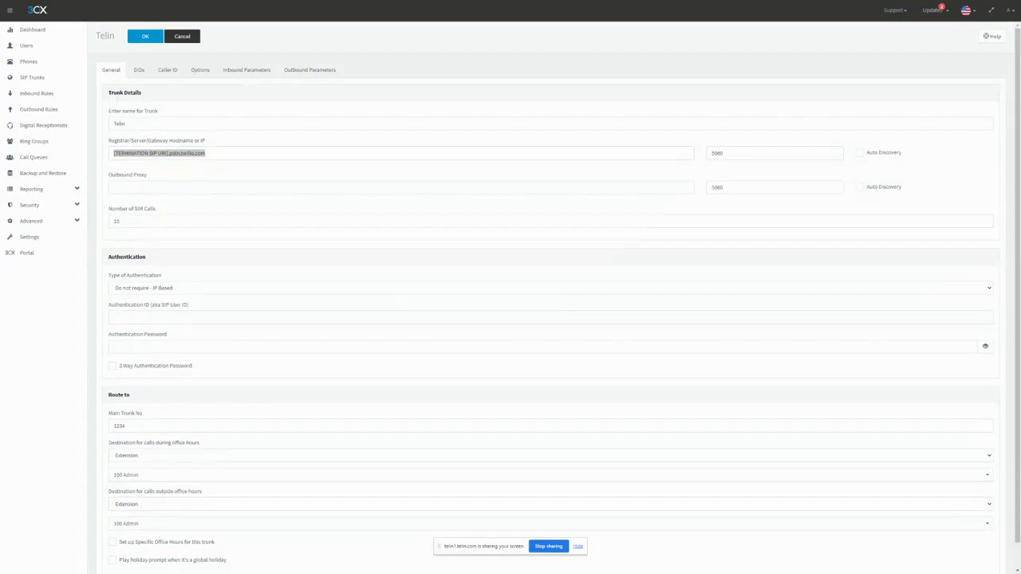
{"action": "key", "text": "alt+Tab"}
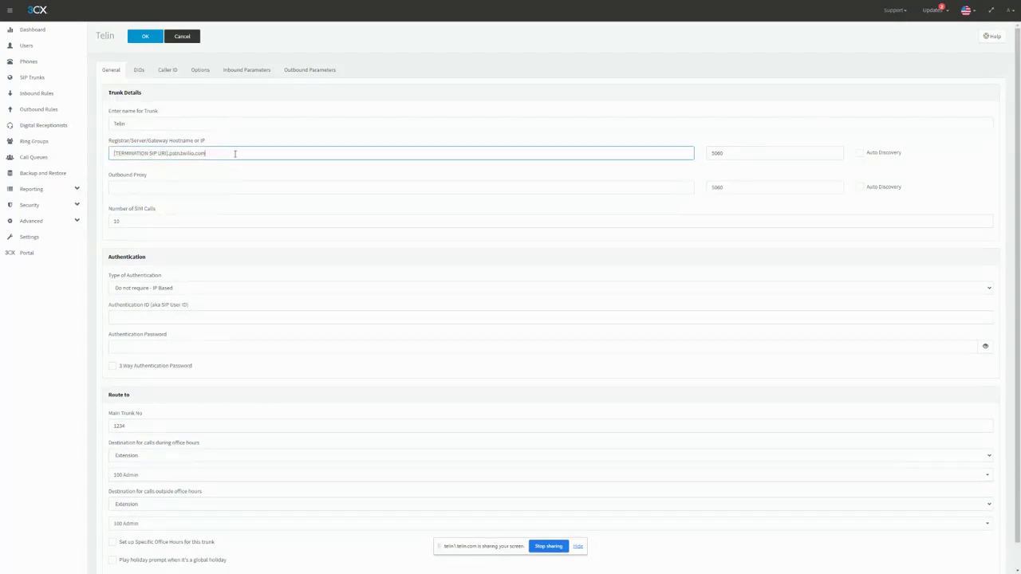
{"action": "type", "text": "telindemo.pstn.twilio.com"}
{"action": "left_click", "coordinate": [229, 138]}
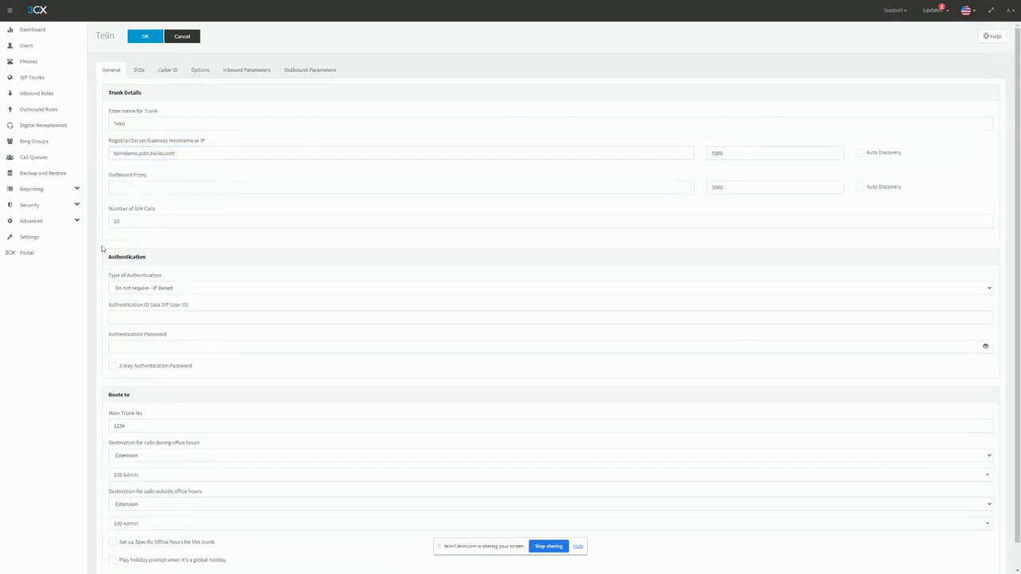
Step: Review the trunk's authentication settings, main trunk number, DID list and registrar hostname
{"action": "left_click_drag", "start_coordinate": [108, 260], "coordinate": [412, 344]}
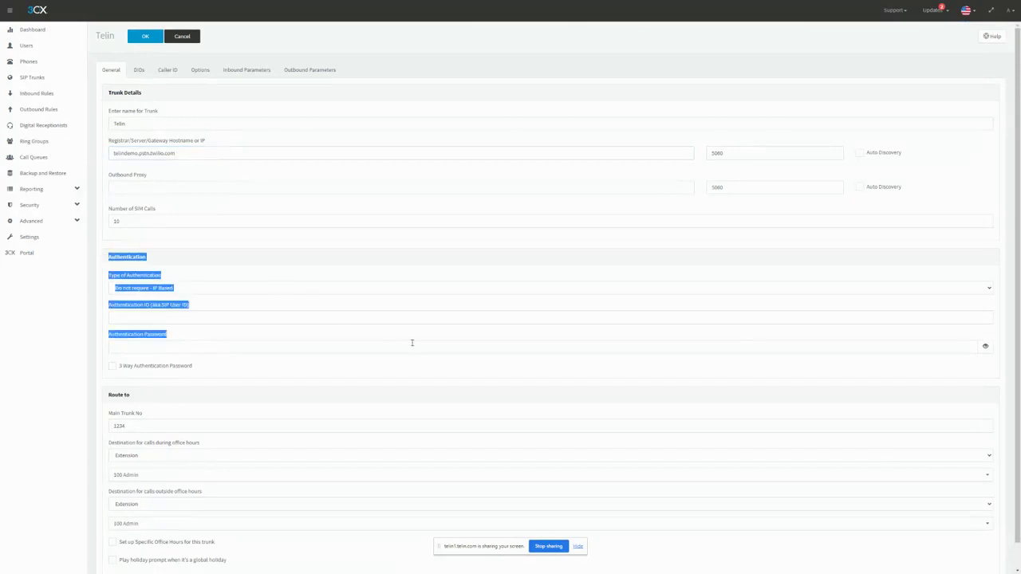
{"action": "left_click", "coordinate": [162, 271]}
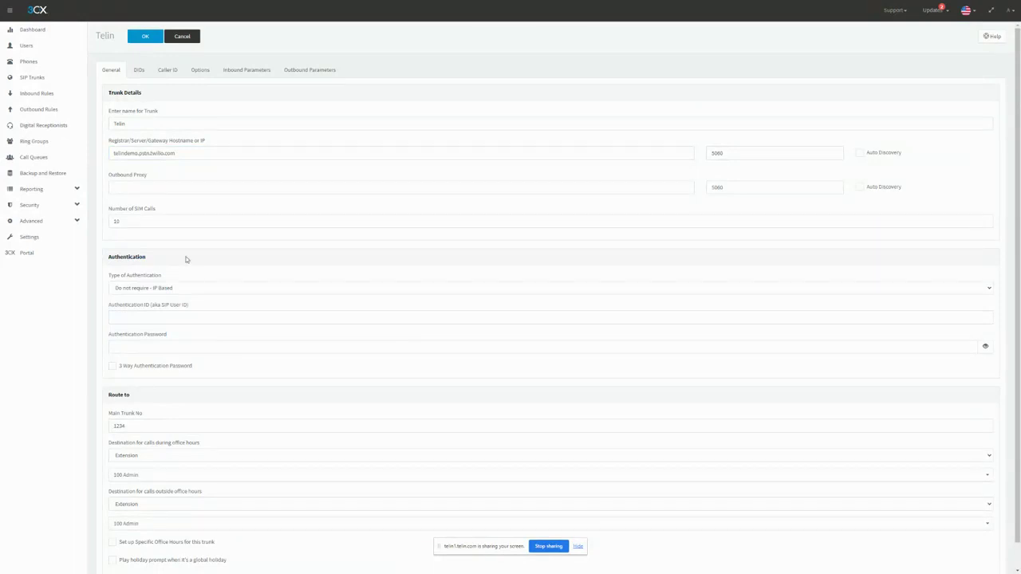
{"action": "scroll", "coordinate": [285, 202], "scroll_direction": "down", "scroll_amount": 1}
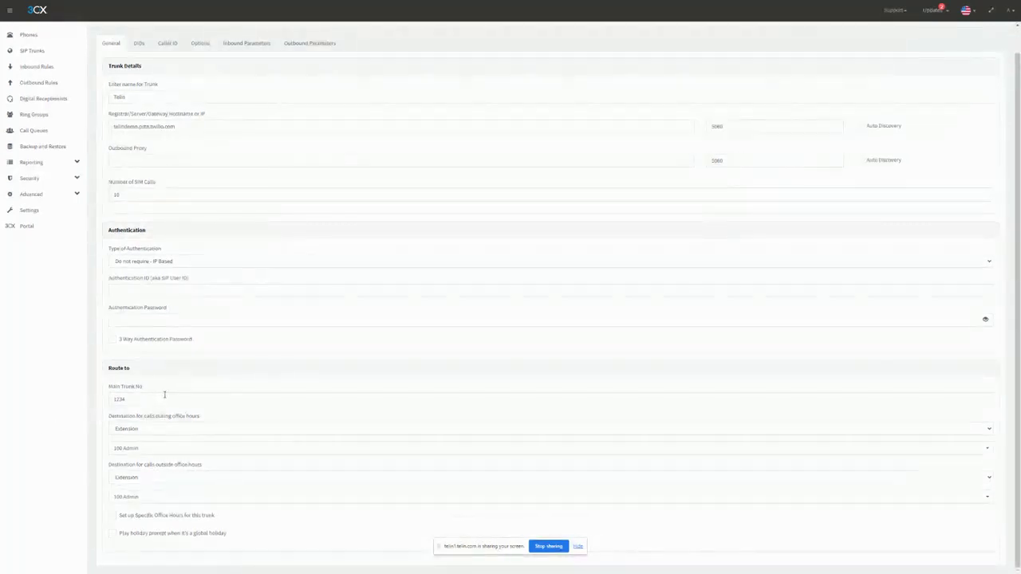
{"action": "left_click_drag", "start_coordinate": [235, 394], "coordinate": [4, 396]}
{"action": "left_click", "coordinate": [173, 368]}
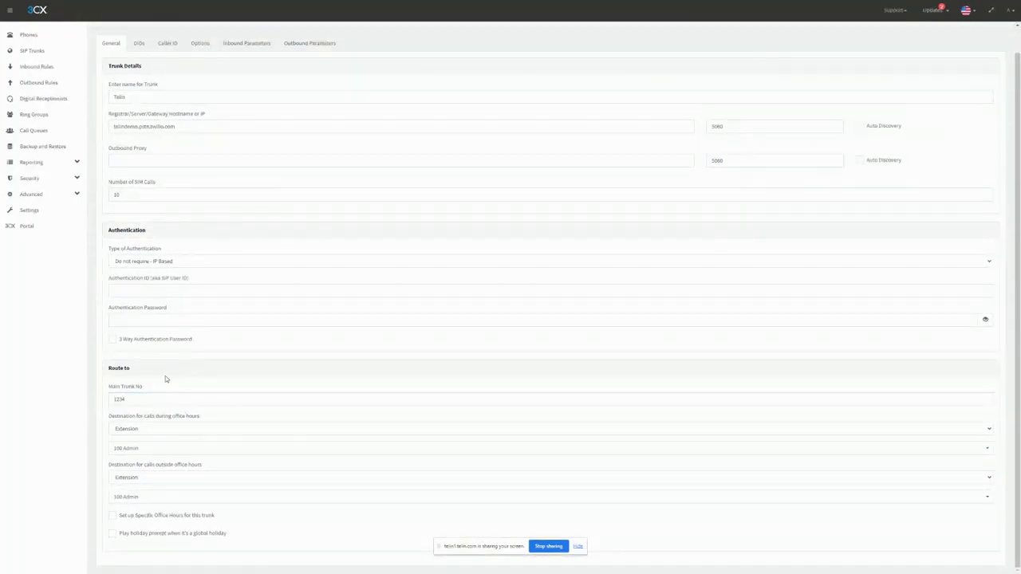
{"action": "left_click_drag", "start_coordinate": [166, 399], "coordinate": [59, 400]}
{"action": "left_click", "coordinate": [202, 365]}
{"action": "scroll", "coordinate": [199, 88], "scroll_direction": "up", "scroll_amount": 1}
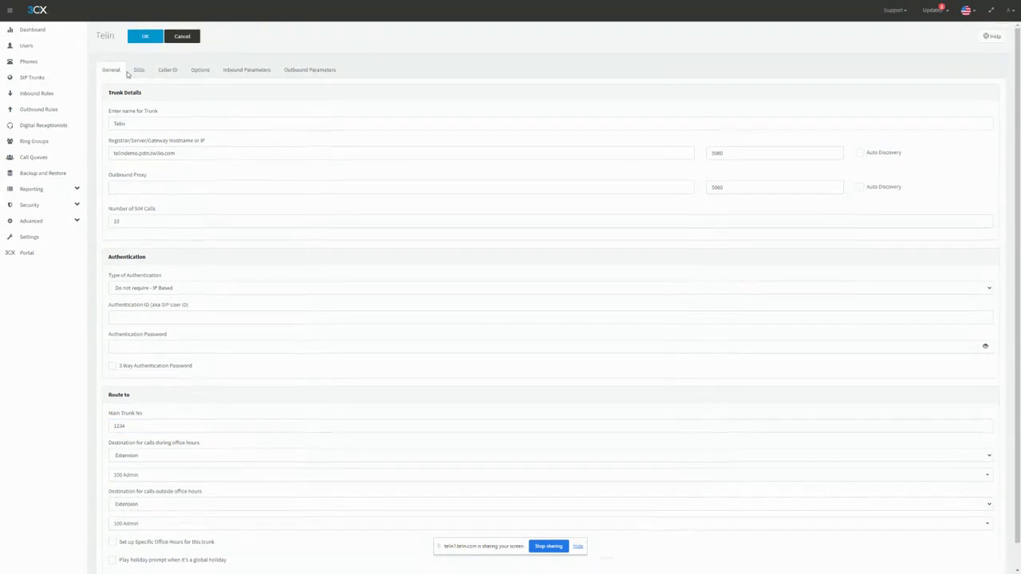
{"action": "left_click", "coordinate": [137, 70]}
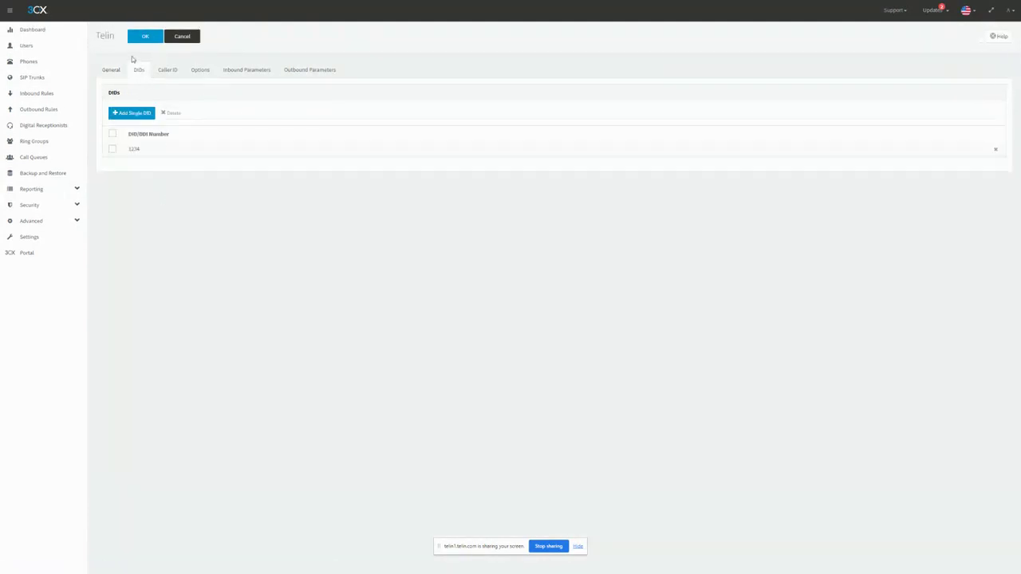
{"action": "left_click", "coordinate": [104, 70]}
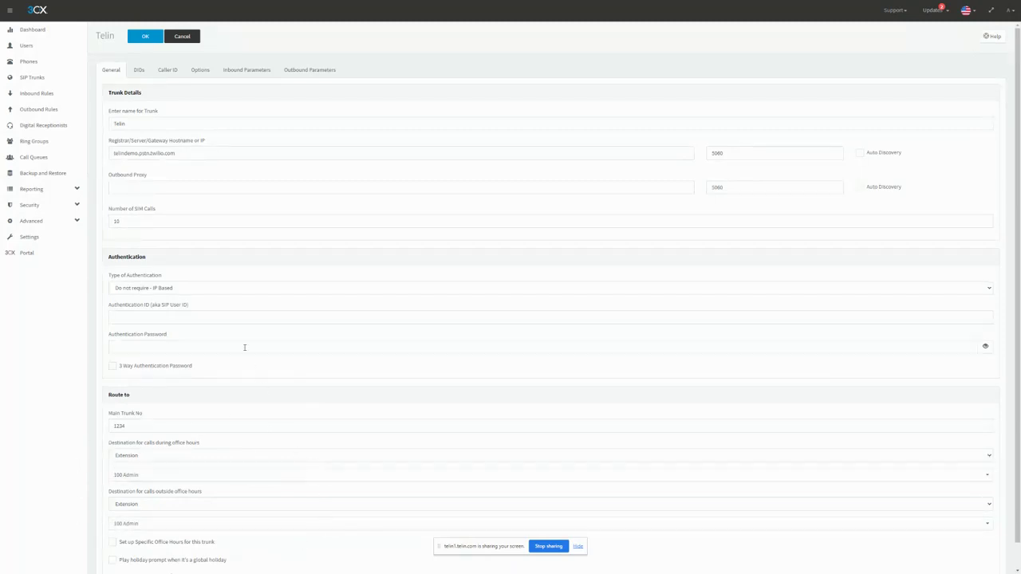
{"action": "left_click", "coordinate": [185, 152]}
Step: Add the three purchased phone numbers to the Telin trunk as single DIDs
{"action": "left_click", "coordinate": [139, 70]}
{"action": "left_click", "coordinate": [129, 116]}
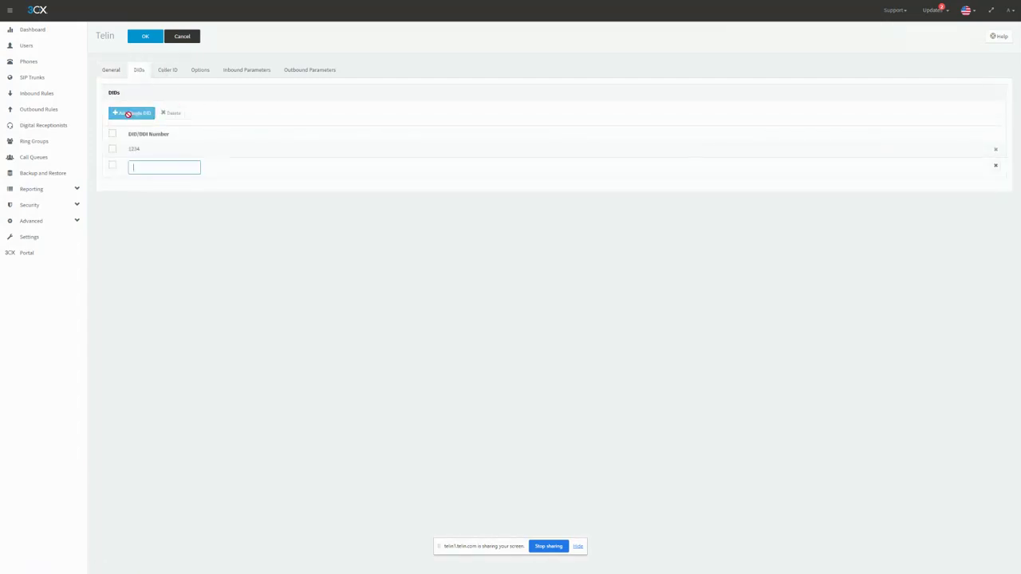
{"action": "key", "text": "ctrl+v"}
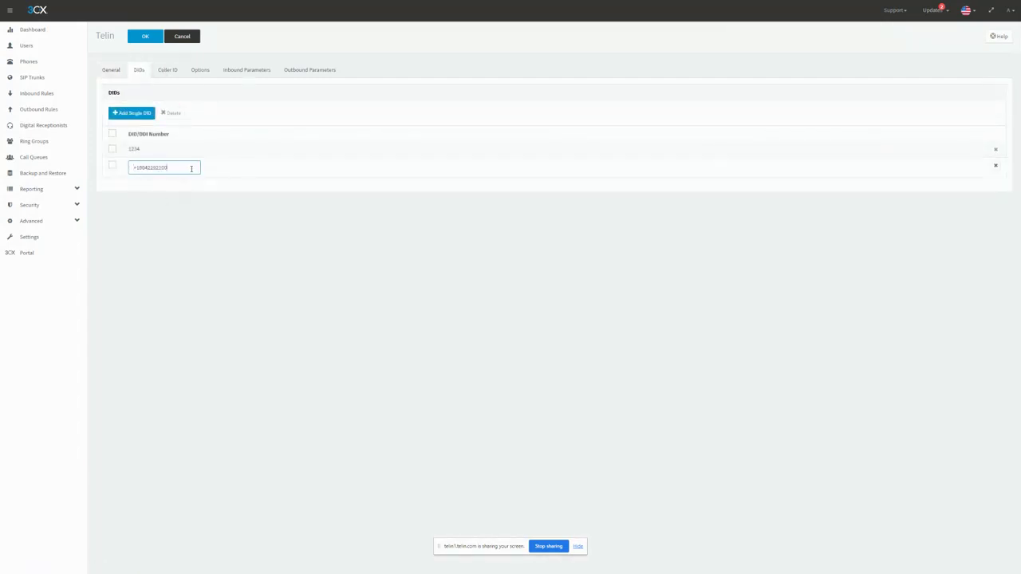
{"action": "left_click_drag", "start_coordinate": [192, 168], "coordinate": [133, 188]}
{"action": "left_click", "coordinate": [169, 213]}
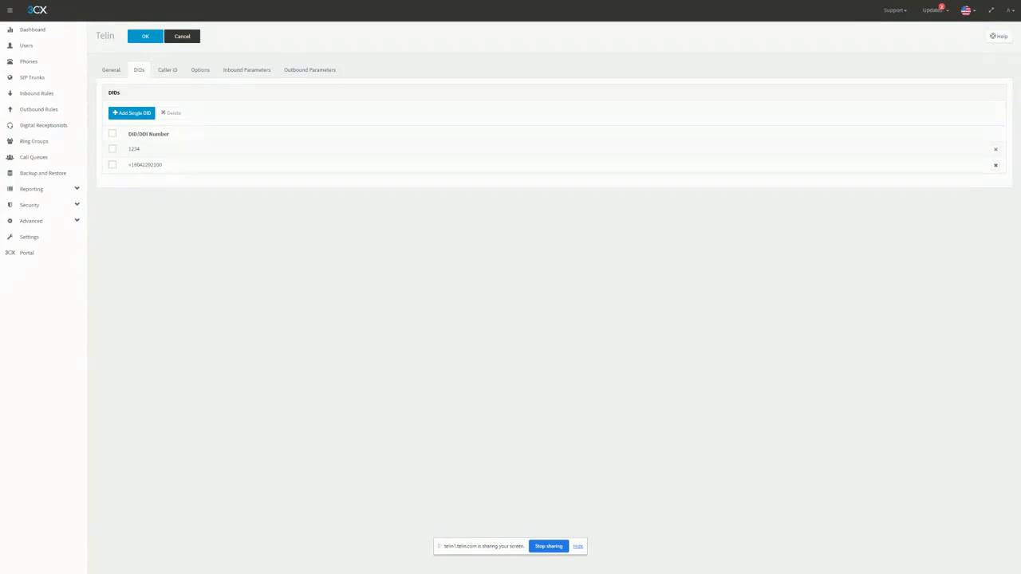
{"action": "left_click", "coordinate": [125, 113]}
{"action": "key", "text": "ctrl+v"}
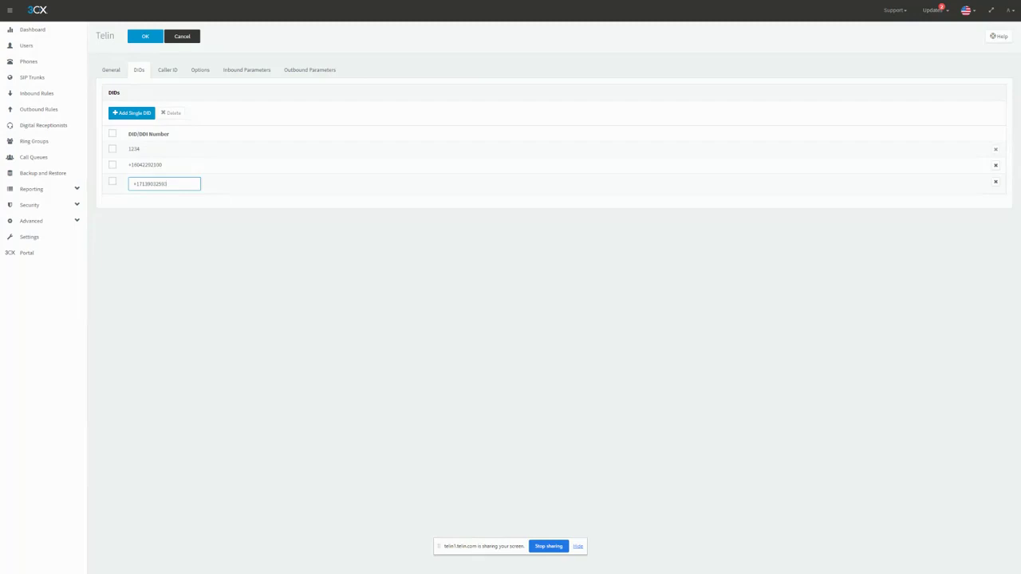
{"action": "key", "text": "Return"}
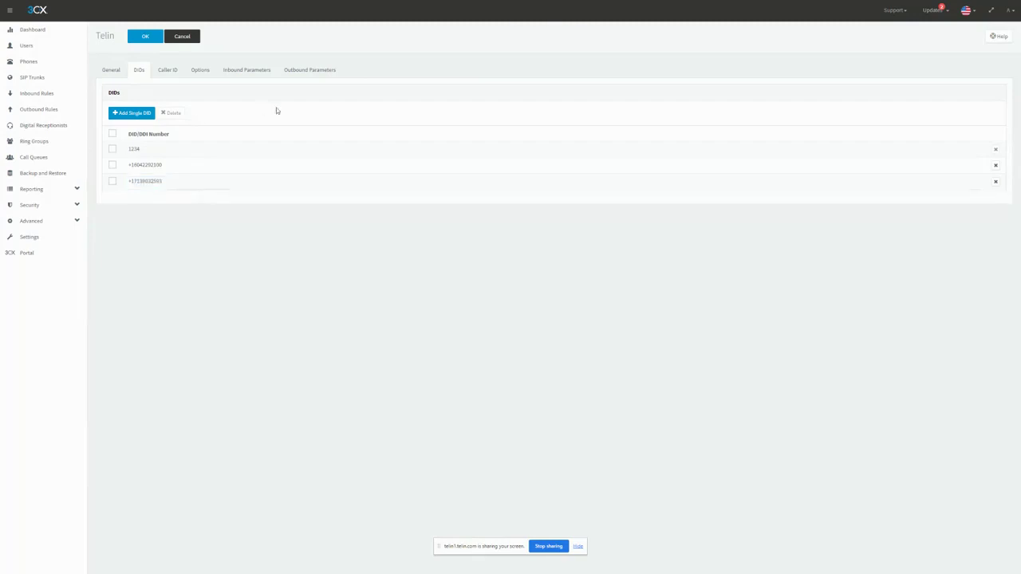
{"action": "left_click", "coordinate": [136, 112]}
{"action": "key", "text": "ctrl+v"}
{"action": "key", "text": "Return"}
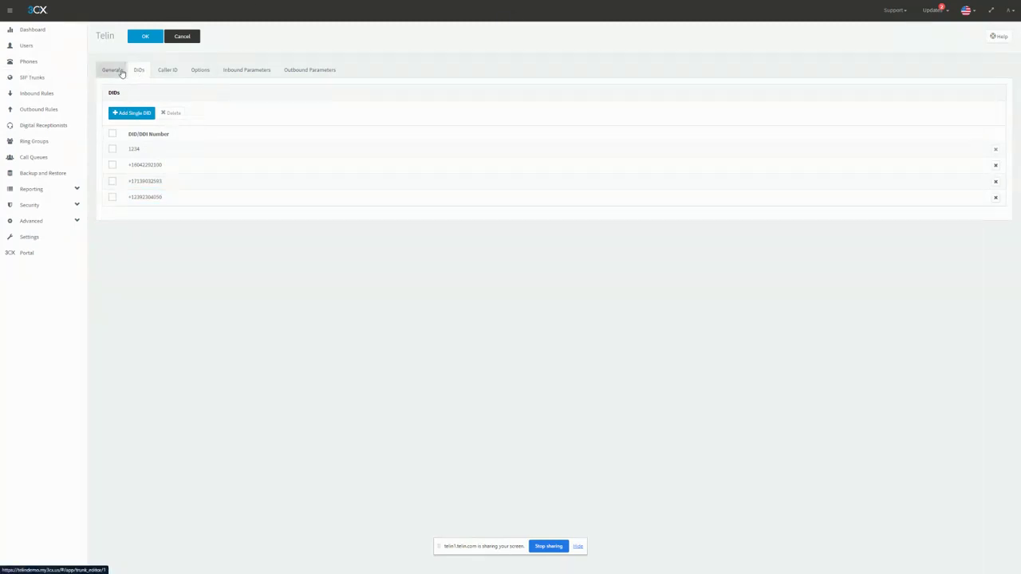
Step: Set the trunk's default outbound caller ID to the last phone number added as a DID
{"action": "left_click", "coordinate": [181, 71]}
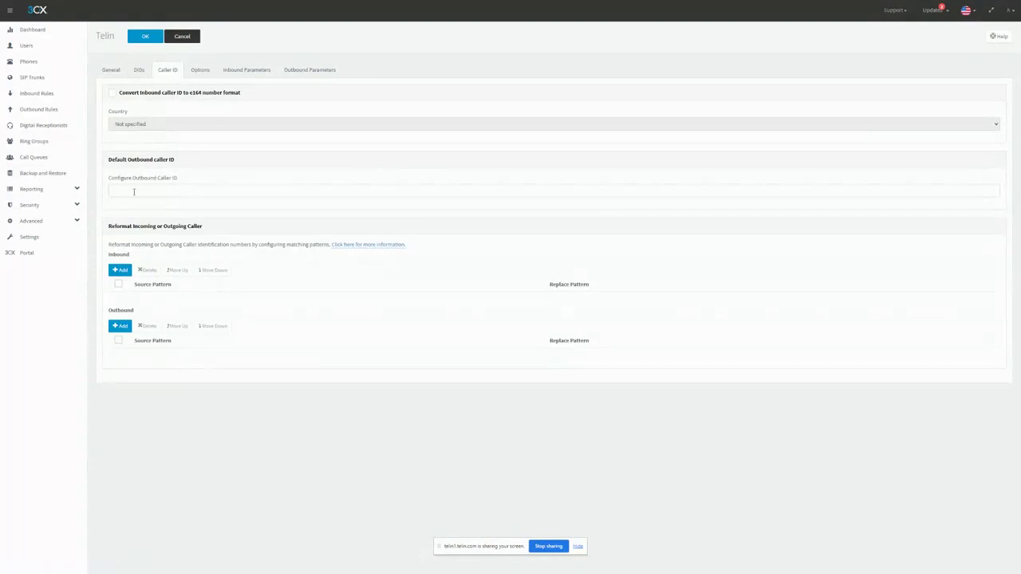
{"action": "left_click", "coordinate": [182, 192]}
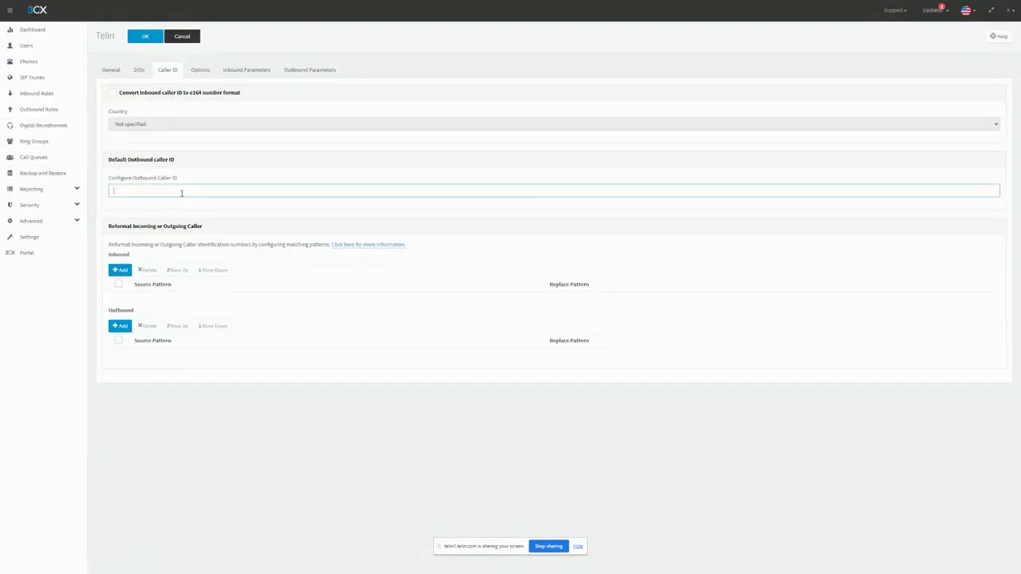
{"action": "key", "text": "ctrl+v"}
{"action": "left_click_drag", "start_coordinate": [210, 189], "coordinate": [65, 195]}
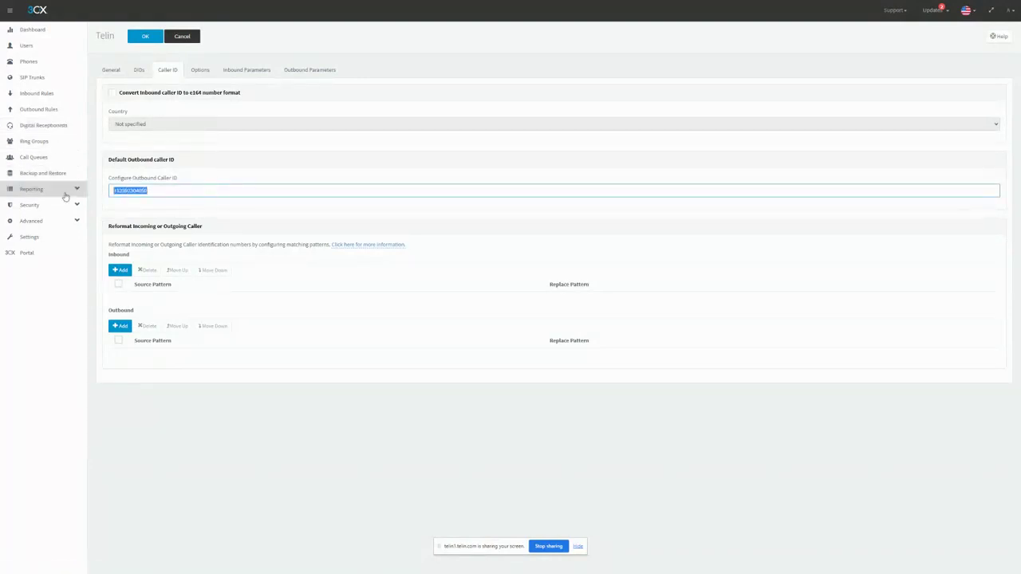
{"action": "left_click", "coordinate": [174, 163]}
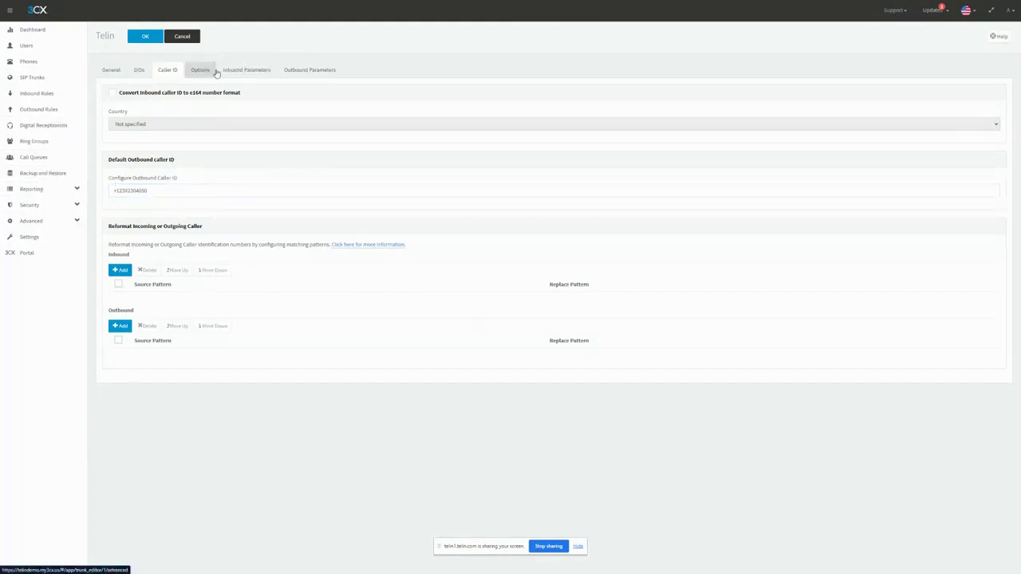
Step: Recheck the trunk's DIDs and registrar hostname, and save the Telin trunk
{"action": "left_click", "coordinate": [137, 71]}
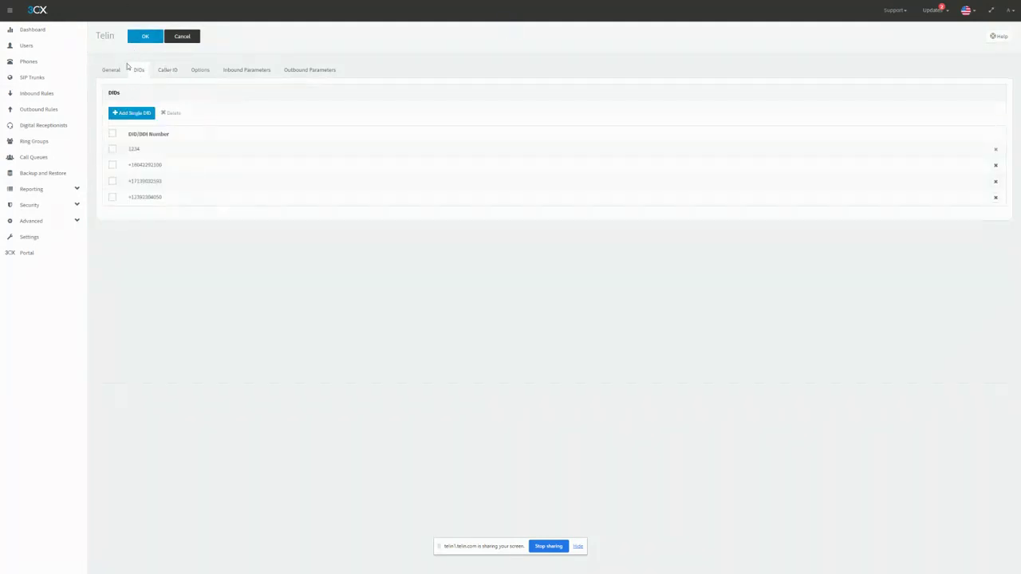
{"action": "left_click", "coordinate": [113, 71]}
{"action": "left_click_drag", "start_coordinate": [110, 142], "coordinate": [250, 142]}
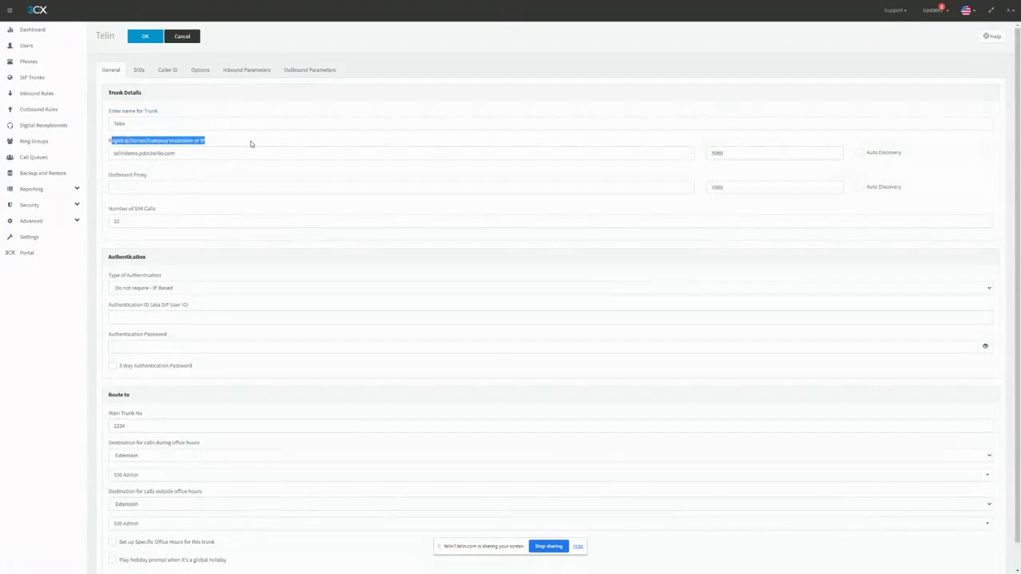
{"action": "left_click", "coordinate": [251, 142]}
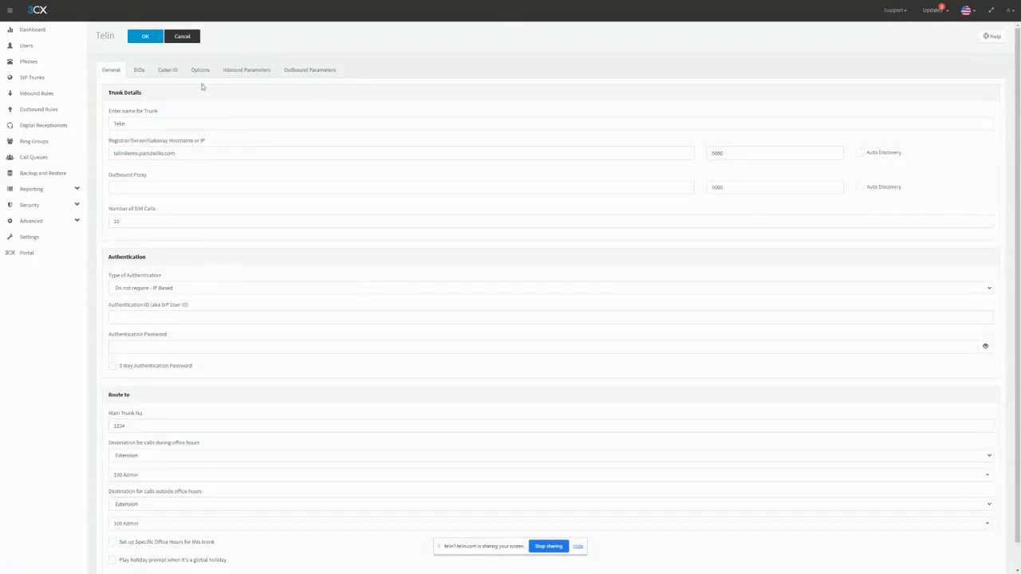
{"action": "left_click", "coordinate": [139, 70]}
{"action": "left_click", "coordinate": [112, 70]}
{"action": "left_click", "coordinate": [139, 36]}
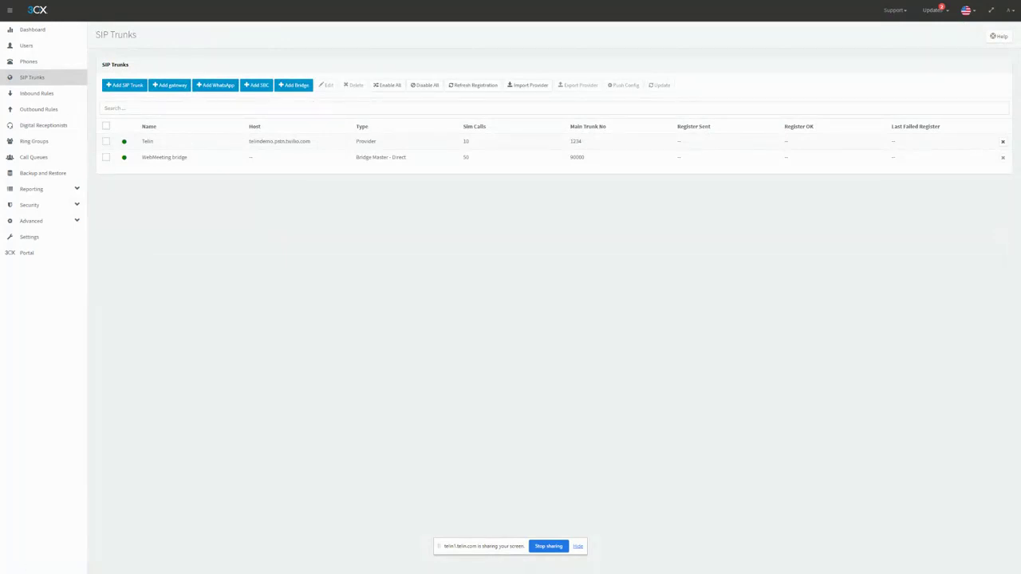
Step: Look over the saved Telin trunk, the Inbound Rules list, the Users list and the blank new-user form
{"action": "double_click", "coordinate": [587, 146]}
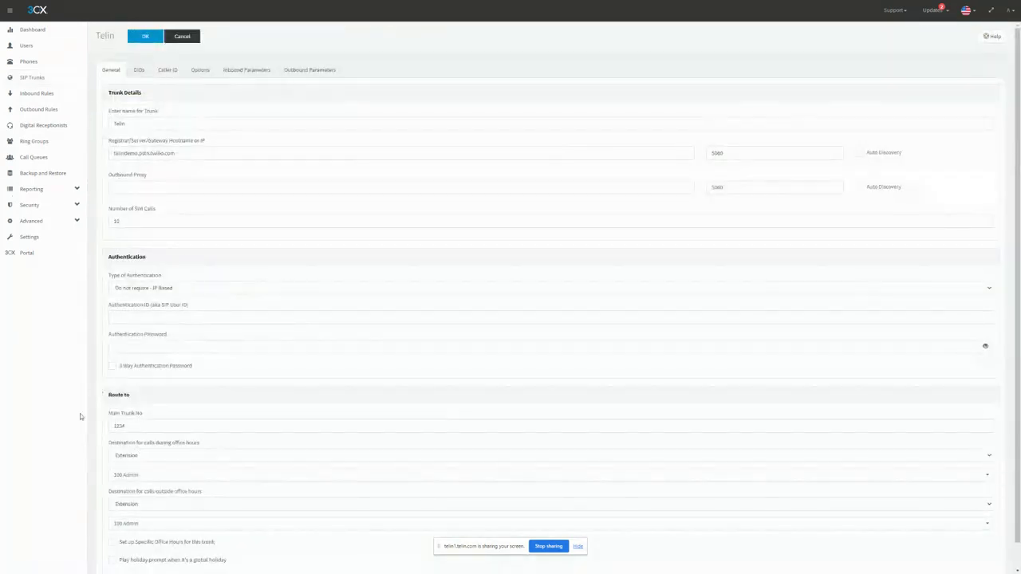
{"action": "left_click", "coordinate": [36, 93]}
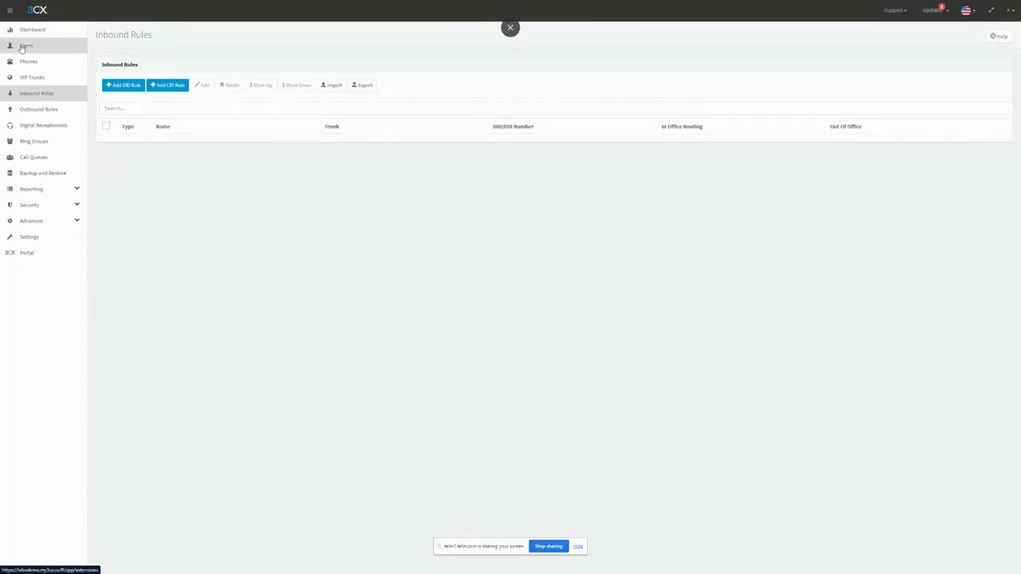
{"action": "left_click", "coordinate": [24, 45]}
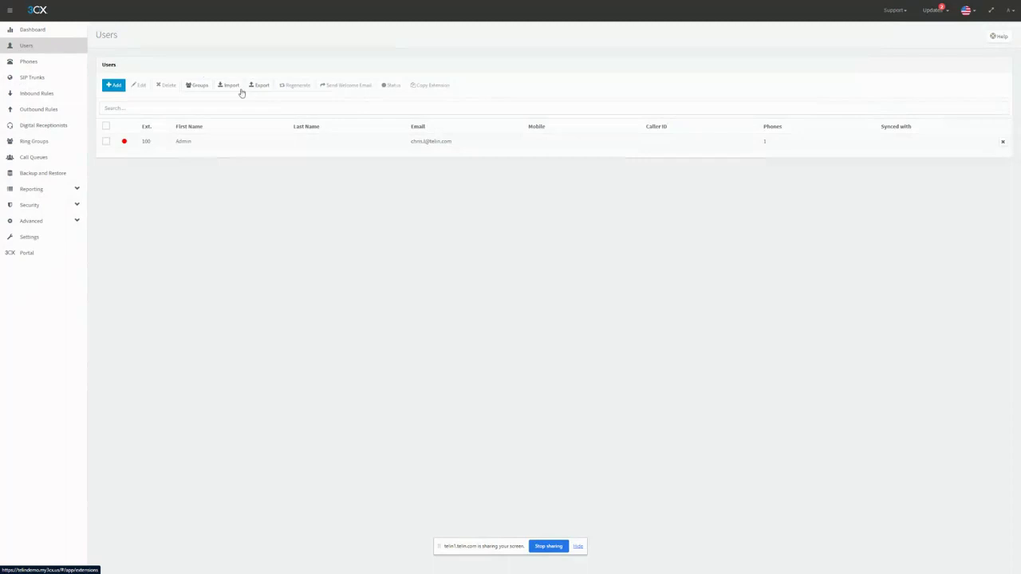
{"action": "left_click", "coordinate": [112, 85]}
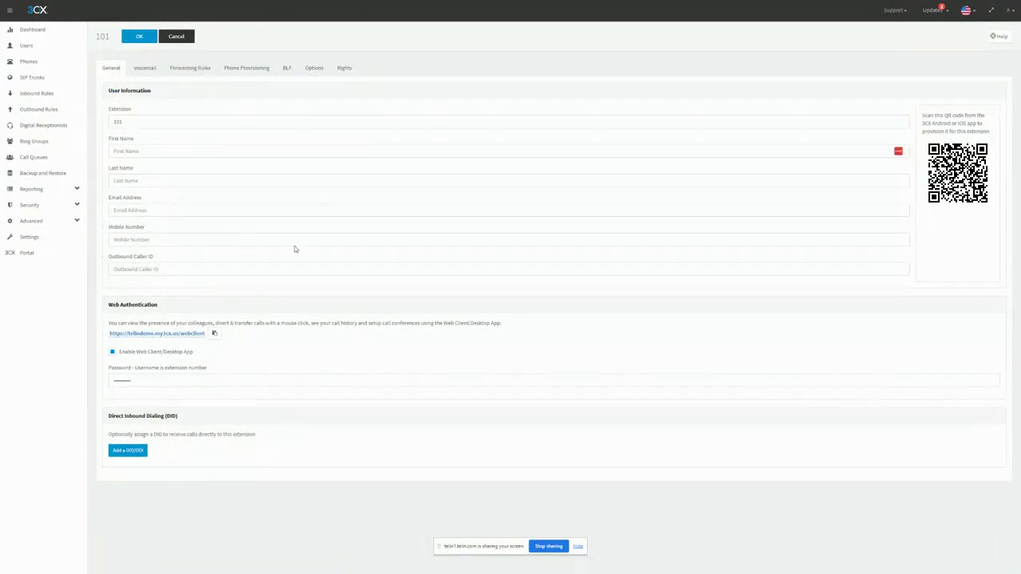
{"action": "left_click", "coordinate": [56, 46]}
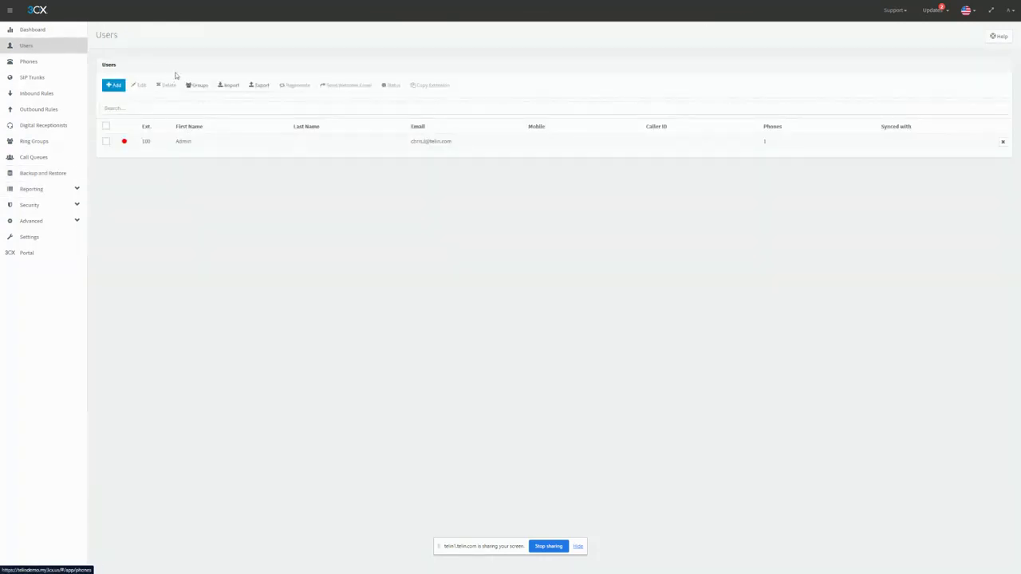
Step: Create a user on extension 101 with first name Test1 and the contact's e-mail address, and save it
{"action": "left_click", "coordinate": [113, 84]}
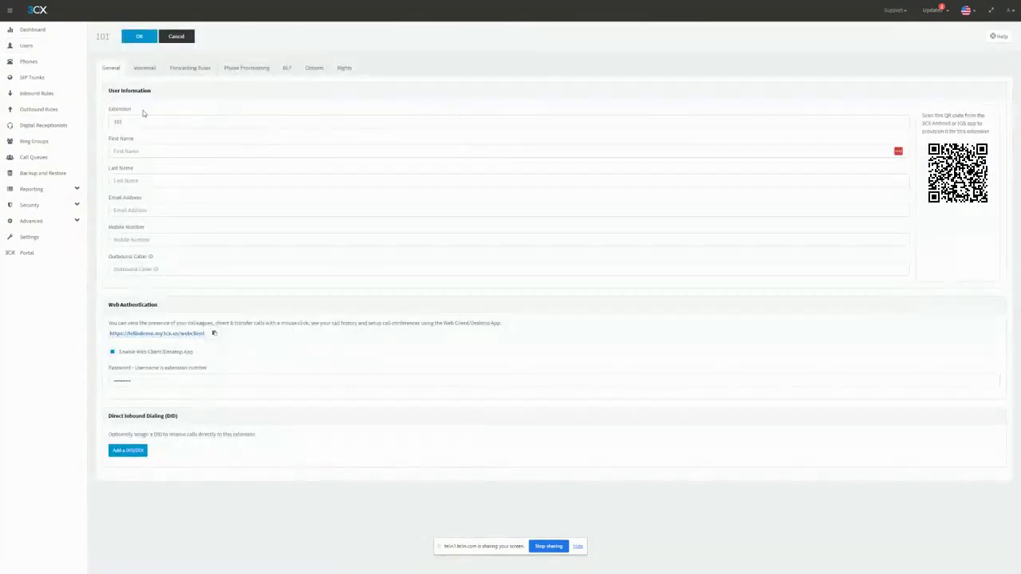
{"action": "left_click", "coordinate": [160, 151]}
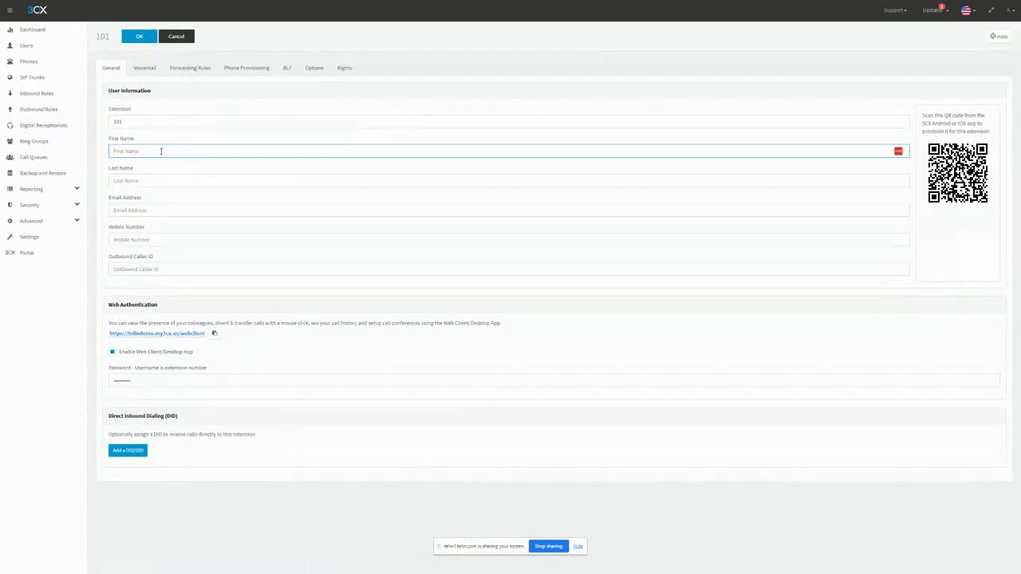
{"action": "type", "text": "Y"}
{"action": "left_click", "coordinate": [139, 205]}
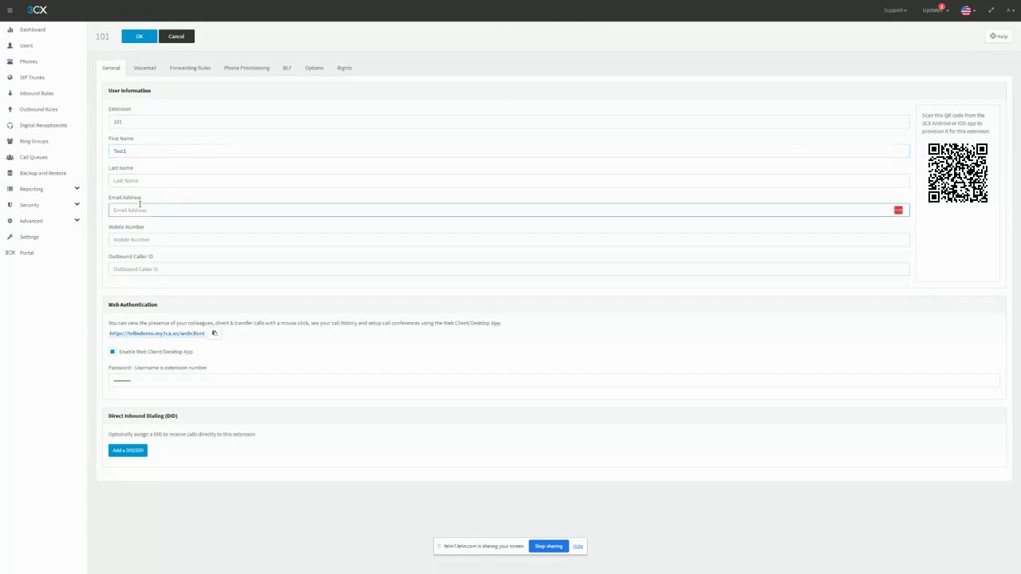
{"action": "left_click", "coordinate": [180, 205]}
{"action": "left_click_drag", "start_coordinate": [178, 209], "coordinate": [85, 211]}
{"action": "left_click", "coordinate": [140, 36]}
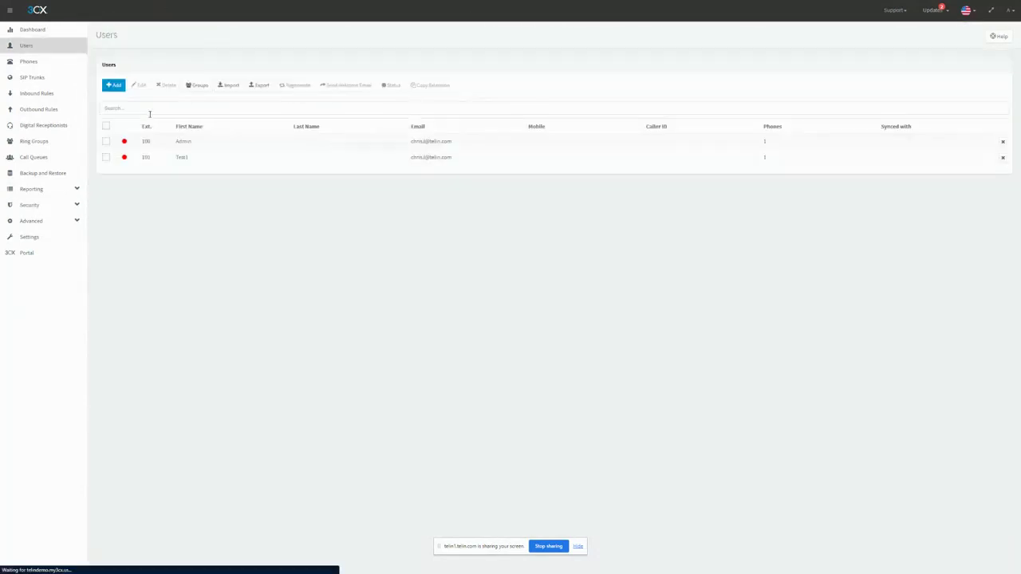
Step: Create a user on extension 102 with first name Test2 and the contact's e-mail address, and save it
{"action": "left_click", "coordinate": [113, 85]}
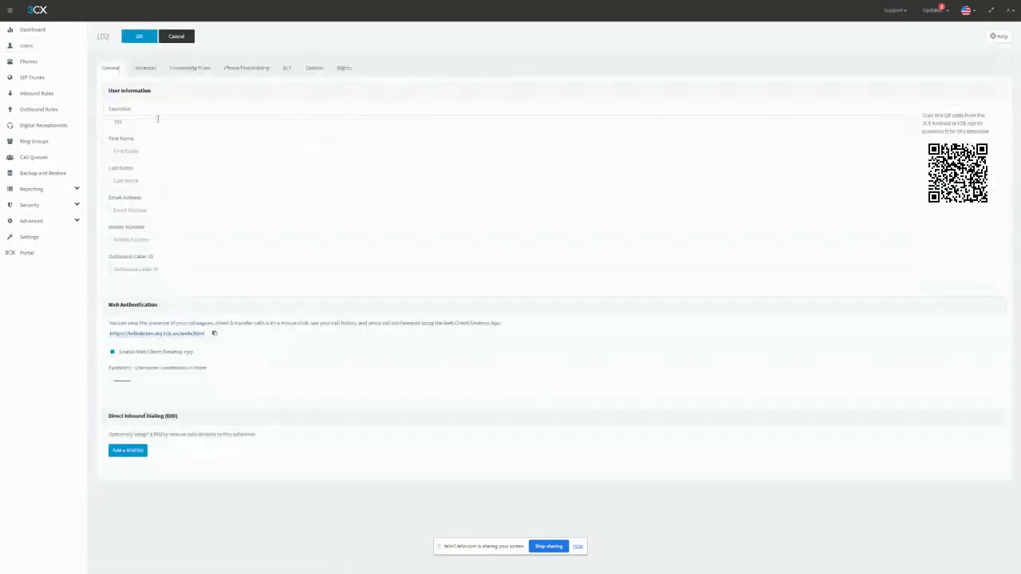
{"action": "left_click", "coordinate": [144, 150]}
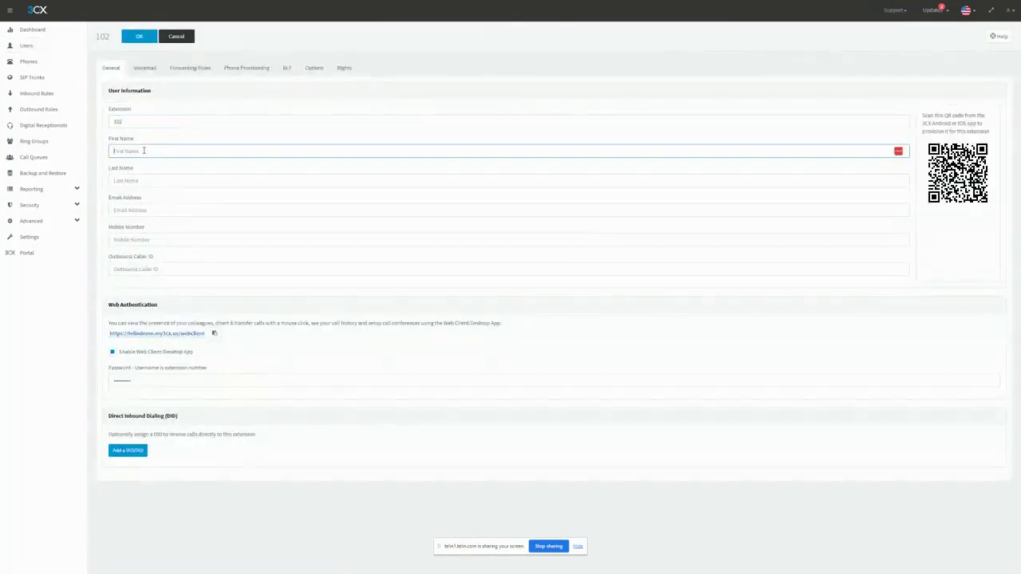
{"action": "type", "text": "J"}
{"action": "left_click", "coordinate": [134, 208]}
{"action": "type", "text": "t2"}
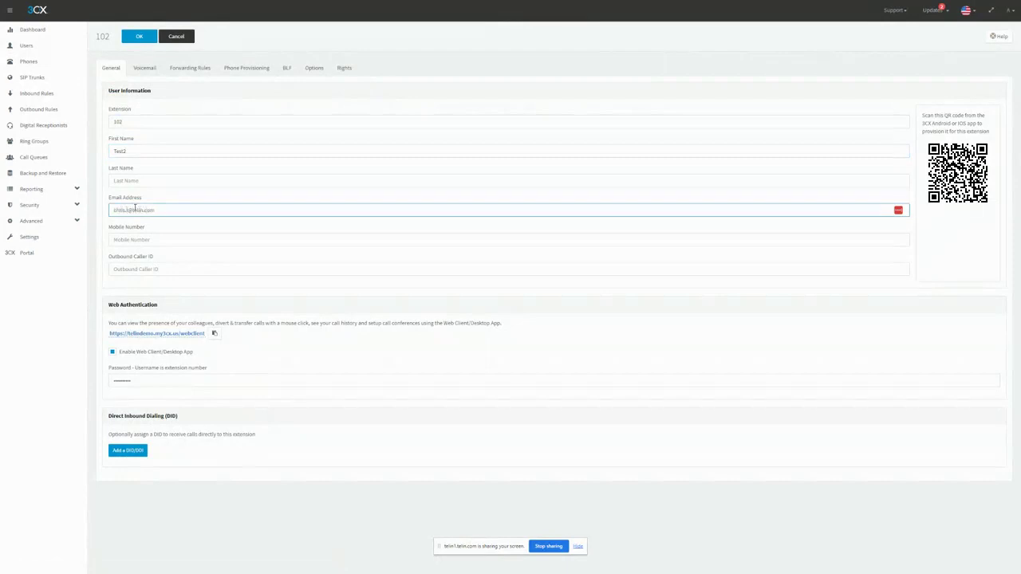
{"action": "left_click", "coordinate": [128, 40]}
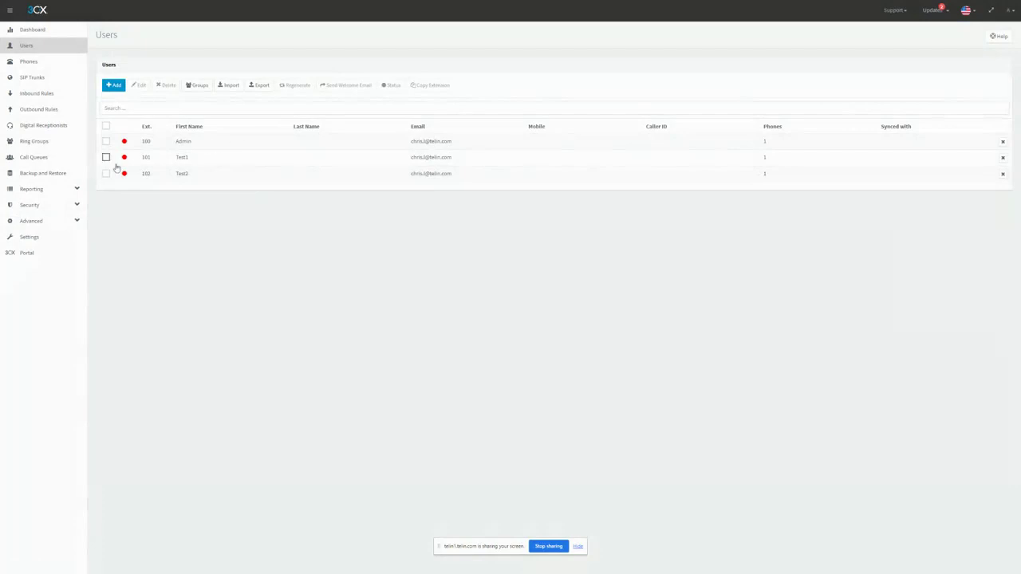
Step: Open the phone provisioning settings of user Test1 on extension 101 and look through the phone models available to add
{"action": "double_click", "coordinate": [182, 164]}
{"action": "left_click", "coordinate": [250, 70]}
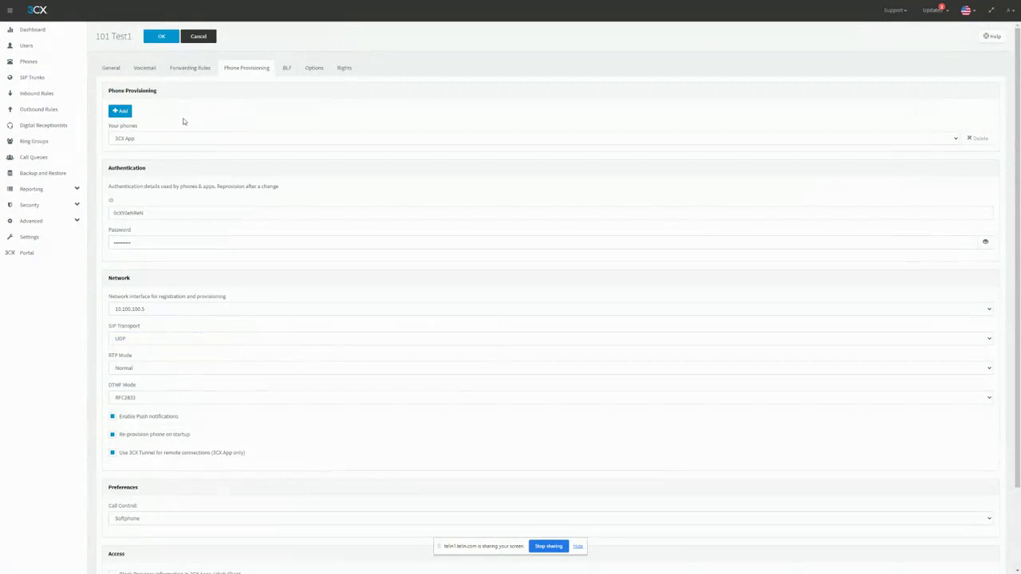
{"action": "left_click", "coordinate": [118, 111]}
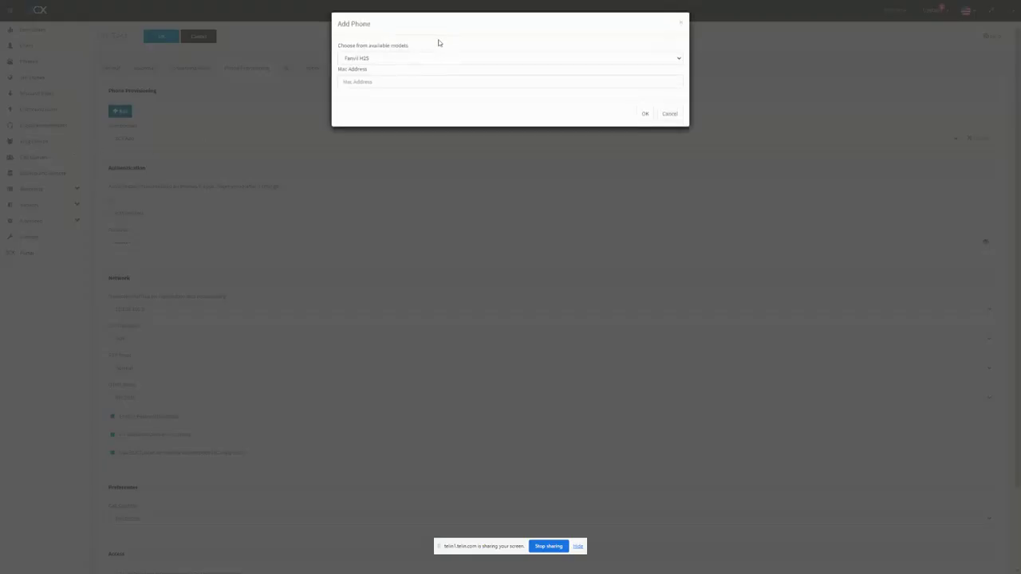
{"action": "left_click", "coordinate": [359, 59]}
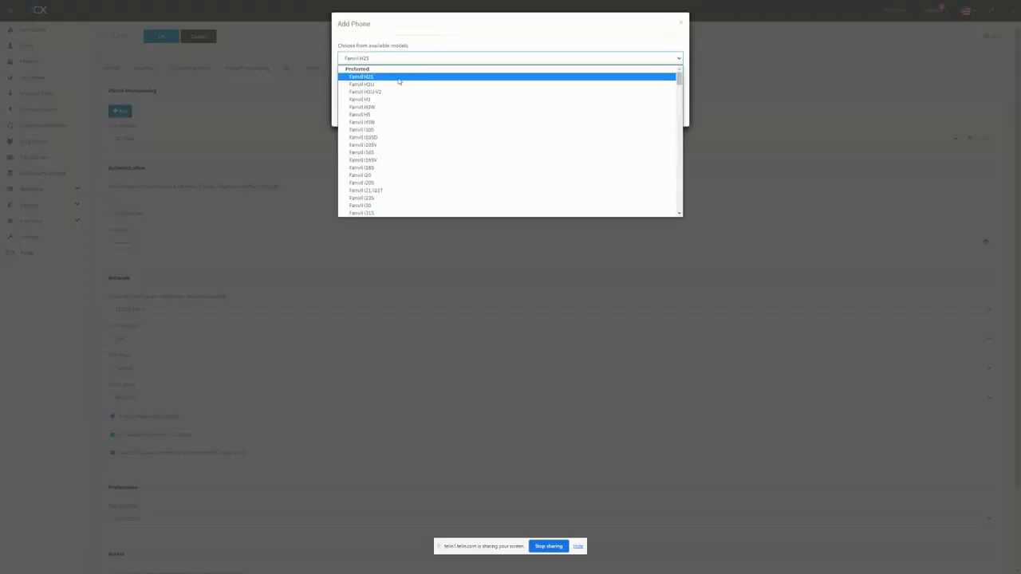
{"action": "scroll", "coordinate": [399, 80], "scroll_direction": "down", "scroll_amount": 15}
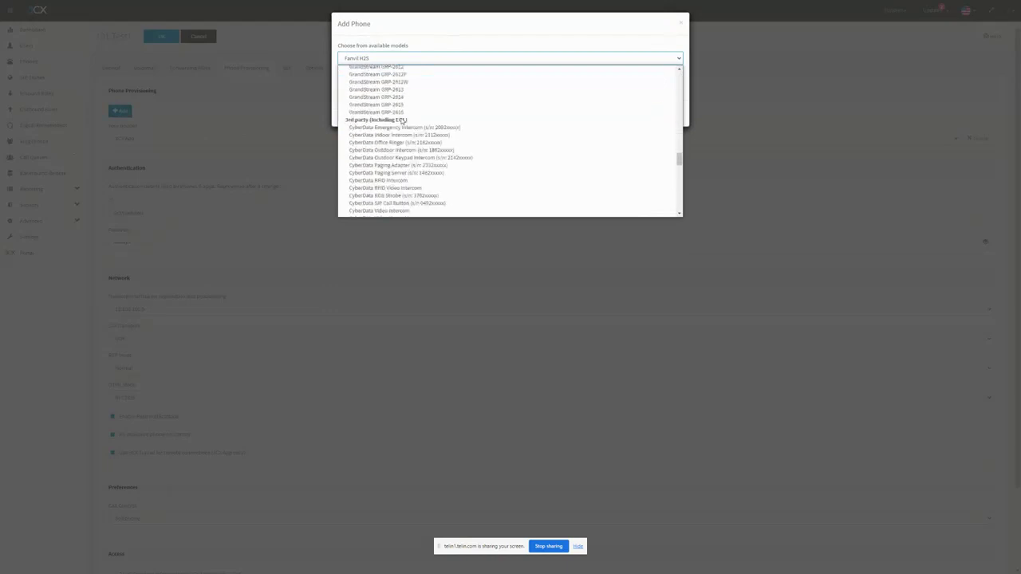
{"action": "scroll", "coordinate": [403, 122], "scroll_direction": "up", "scroll_amount": 10}
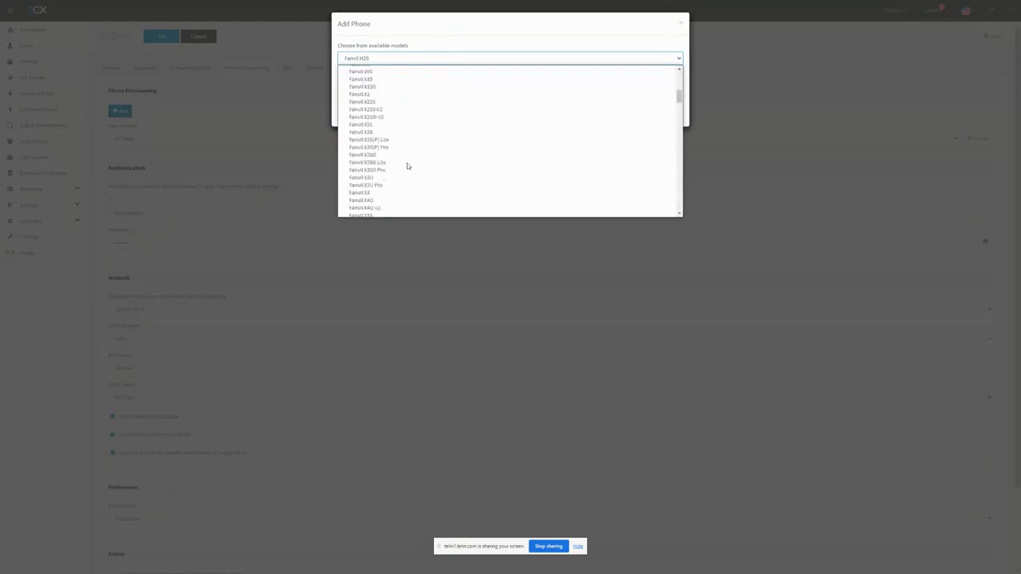
{"action": "scroll", "coordinate": [407, 166], "scroll_direction": "up", "scroll_amount": 8}
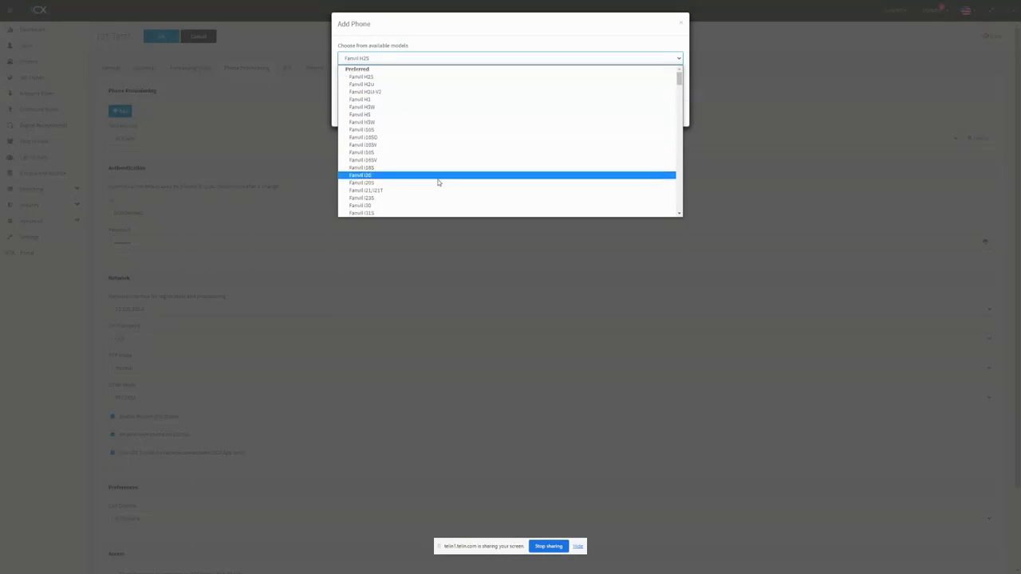
{"action": "left_click", "coordinate": [456, 54]}
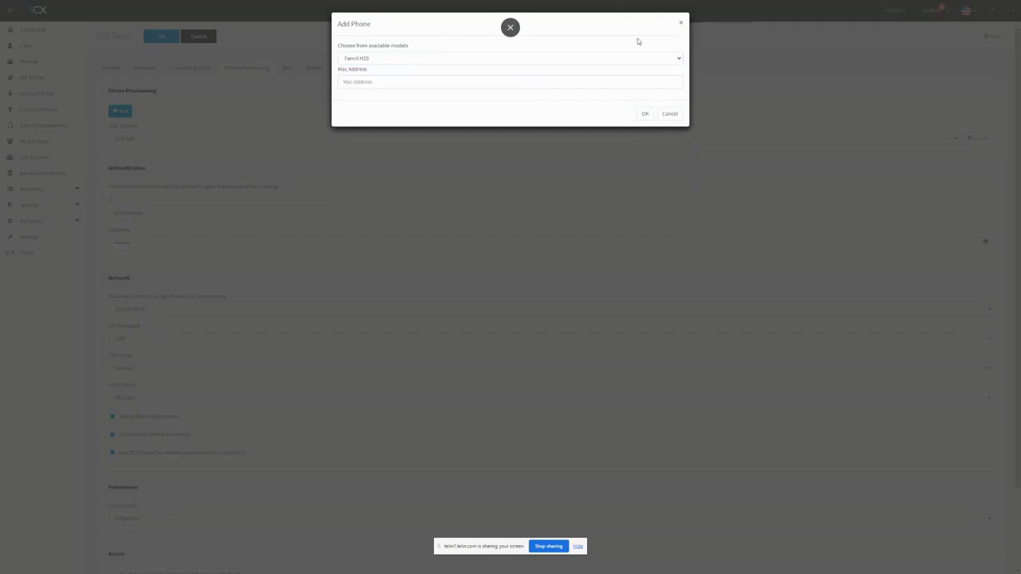
{"action": "left_click", "coordinate": [679, 23]}
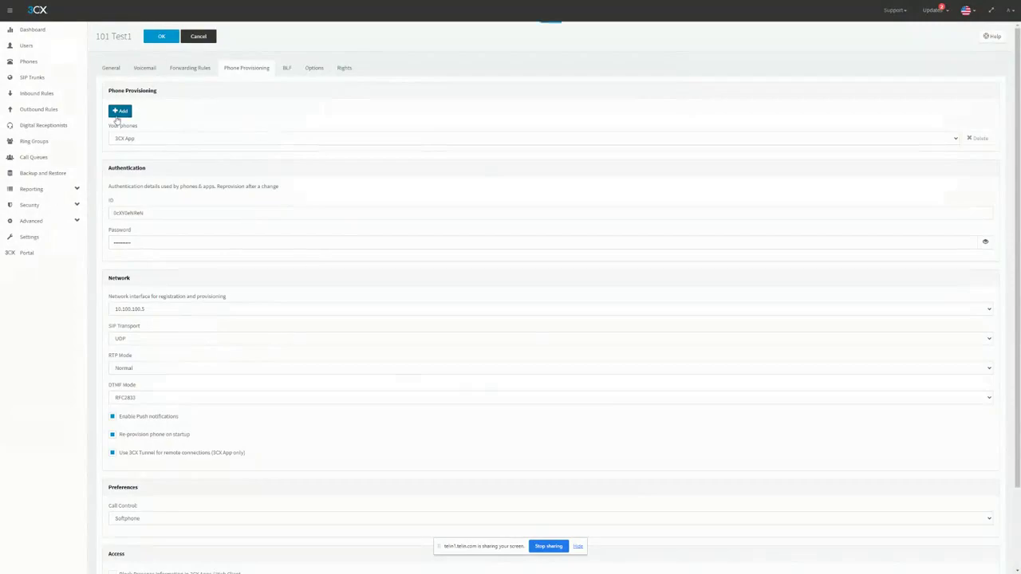
Step: Start adding a phone to extension 101 and choose Yealink T57W as its model
{"action": "left_click", "coordinate": [119, 113]}
{"action": "left_click", "coordinate": [391, 58]}
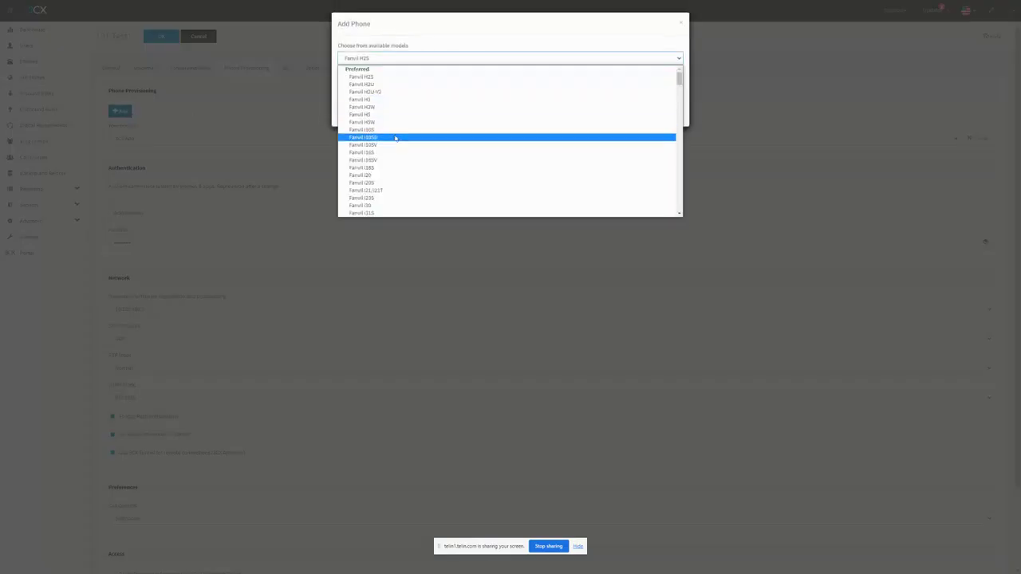
{"action": "scroll", "coordinate": [395, 139], "scroll_direction": "down", "scroll_amount": 20}
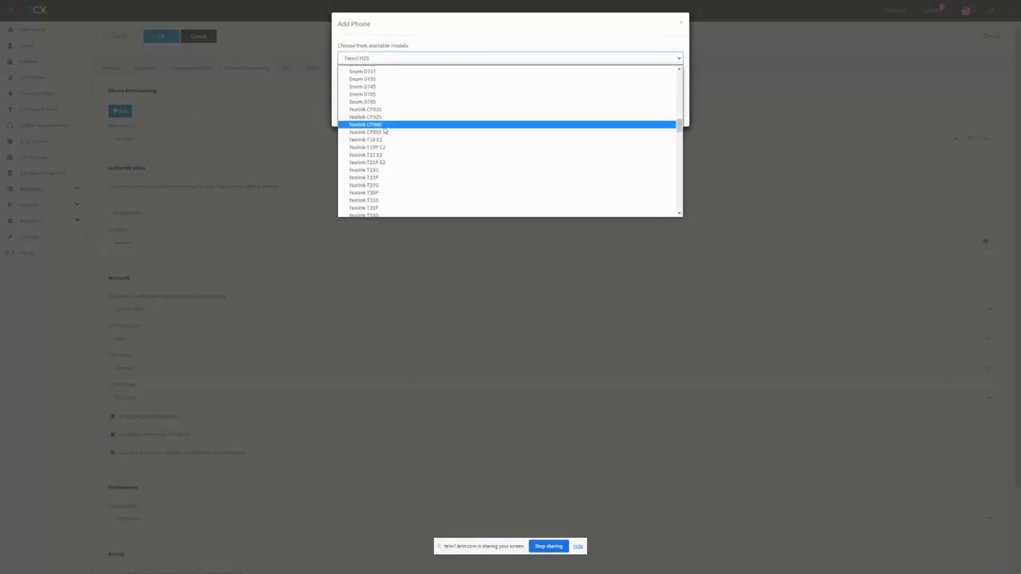
{"action": "scroll", "coordinate": [410, 163], "scroll_direction": "down", "scroll_amount": 5}
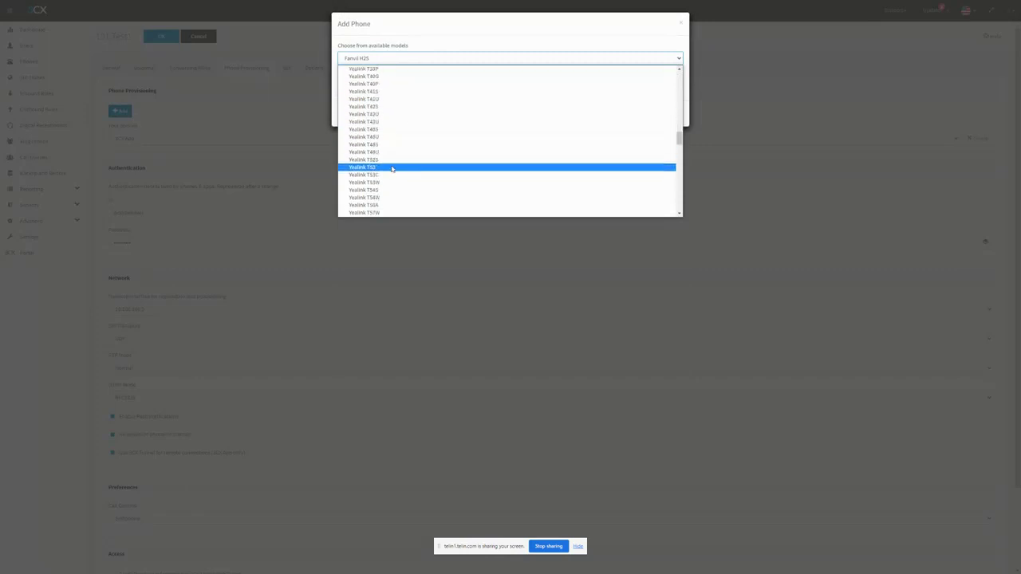
{"action": "left_click", "coordinate": [389, 212]}
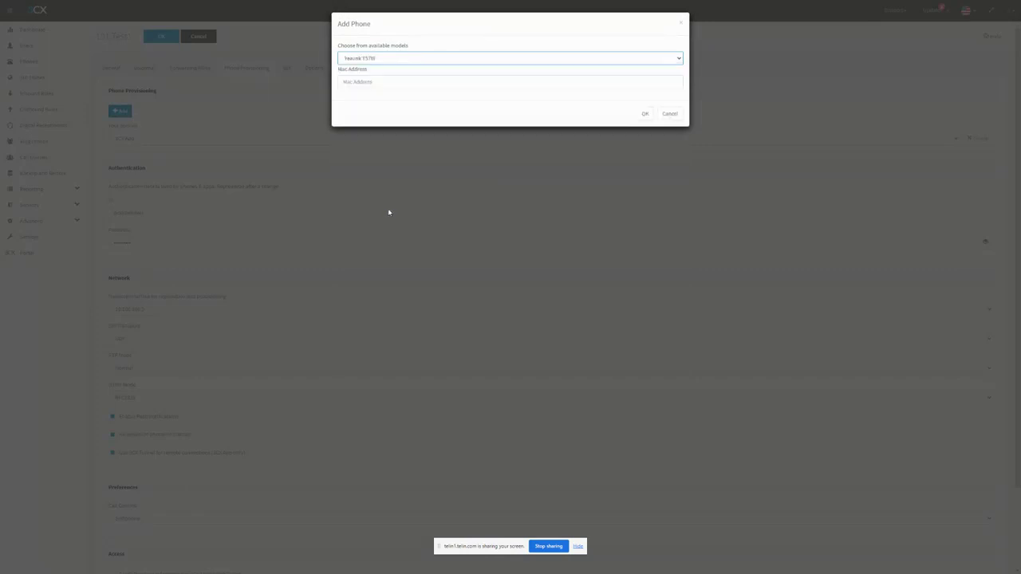
{"action": "left_click", "coordinate": [387, 84]}
Step: Copy the MAC address from the Yealink T57W's web interface into the new phone's entry, recheck it and add the phone
{"action": "left_click", "coordinate": [510, 28]}
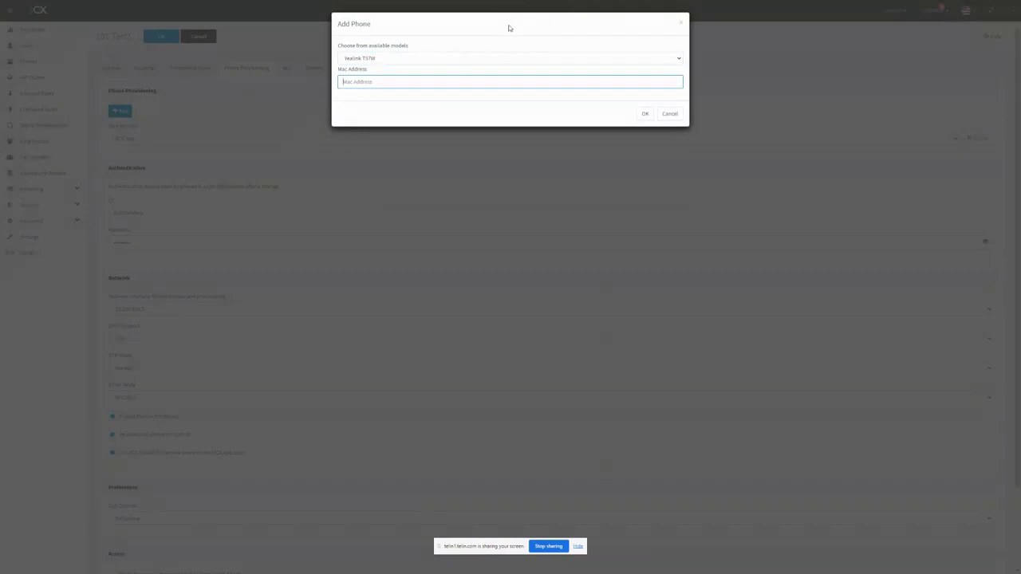
{"action": "left_click", "coordinate": [40, 6]}
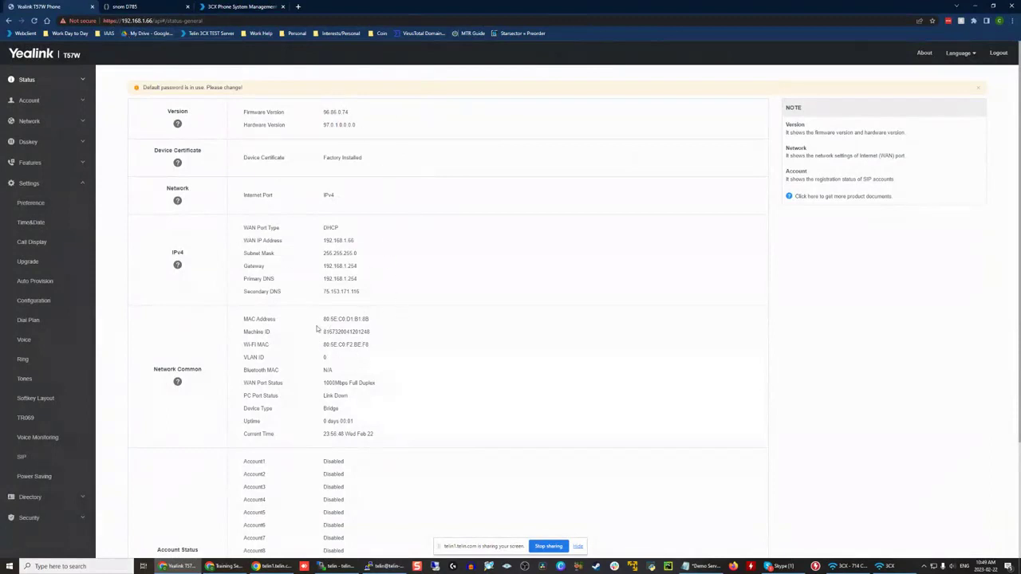
{"action": "left_click_drag", "start_coordinate": [320, 320], "coordinate": [368, 321]}
{"action": "right_click", "coordinate": [365, 322]}
{"action": "left_click", "coordinate": [381, 329]}
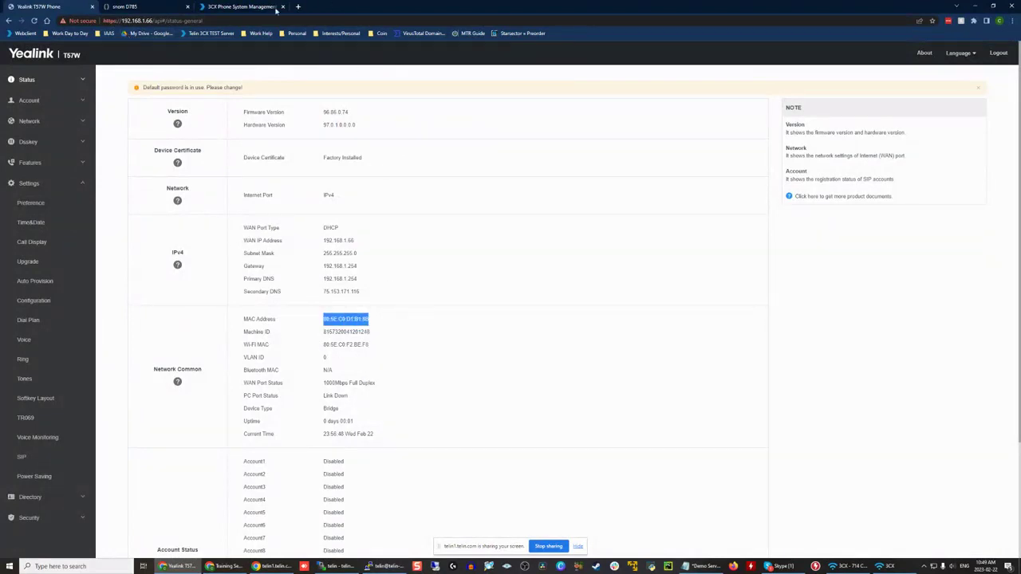
{"action": "left_click", "coordinate": [276, 8]}
{"action": "key", "text": "ctrl+v"}
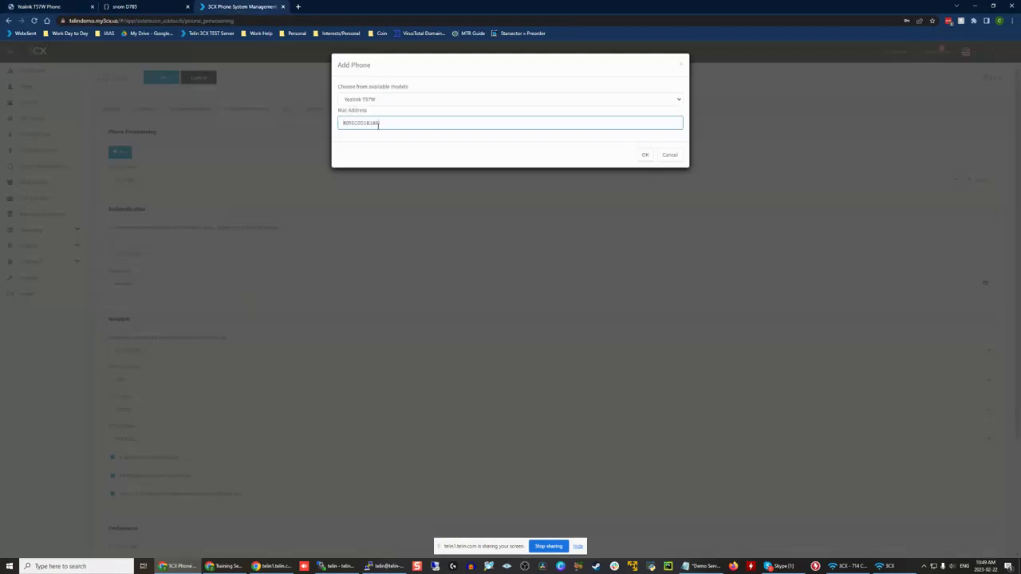
{"action": "left_click", "coordinate": [32, 7]}
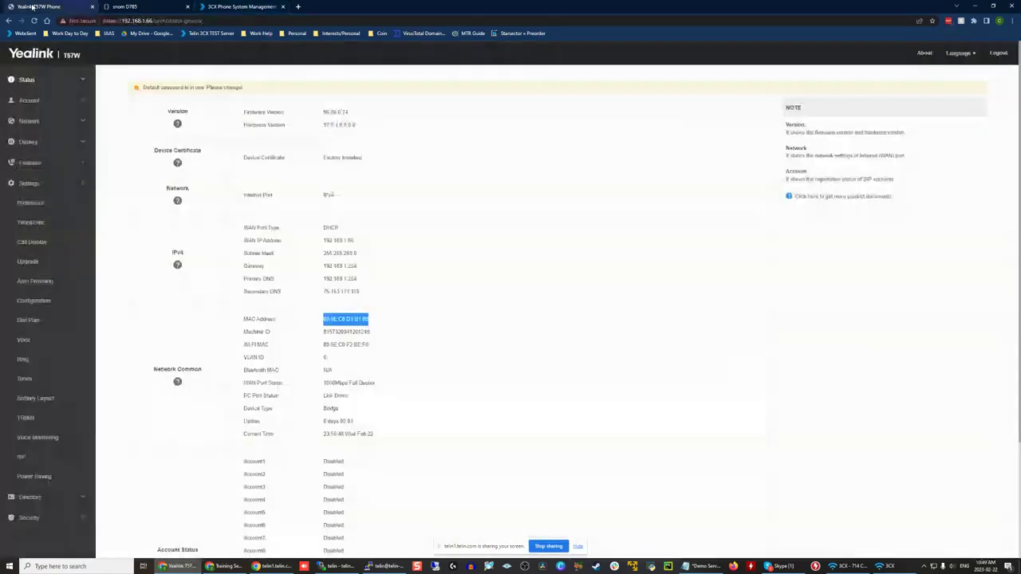
{"action": "left_click", "coordinate": [217, 7]}
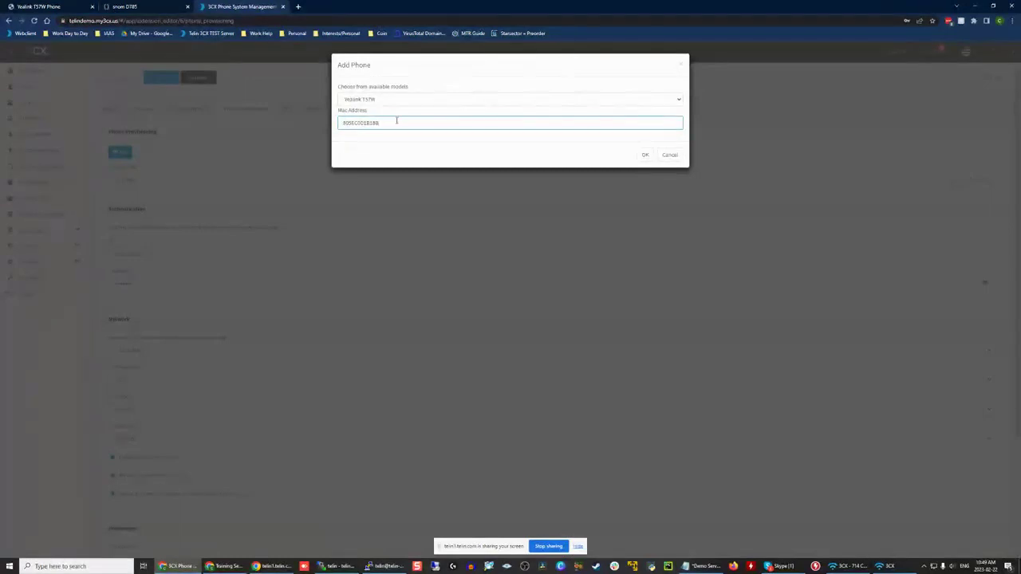
{"action": "left_click", "coordinate": [644, 155]}
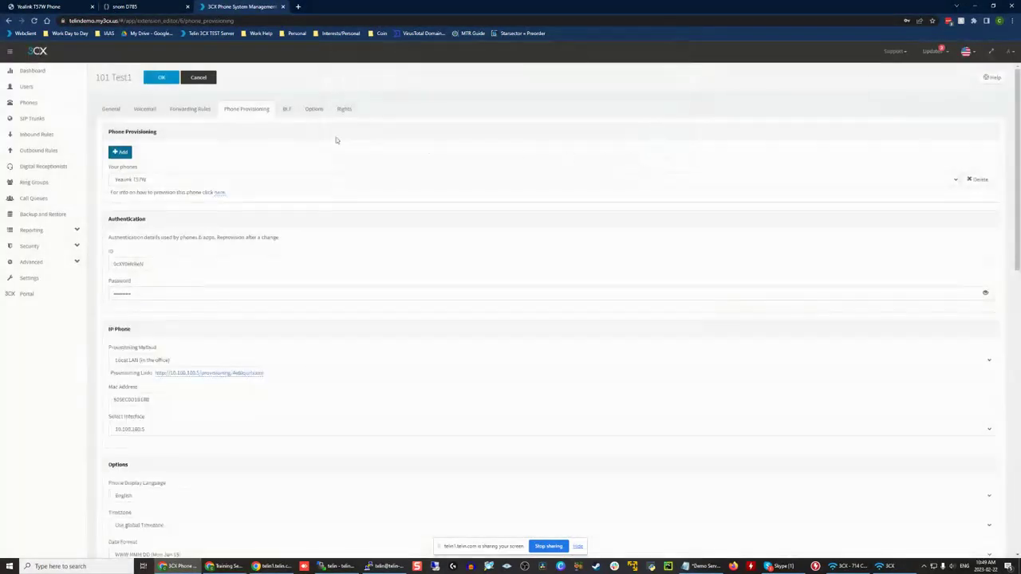
Step: Set the provisioning method of extension 101's Yealink T57W to Direct SIP (STUN - remote)
{"action": "scroll", "coordinate": [274, 222], "scroll_direction": "down", "scroll_amount": 2}
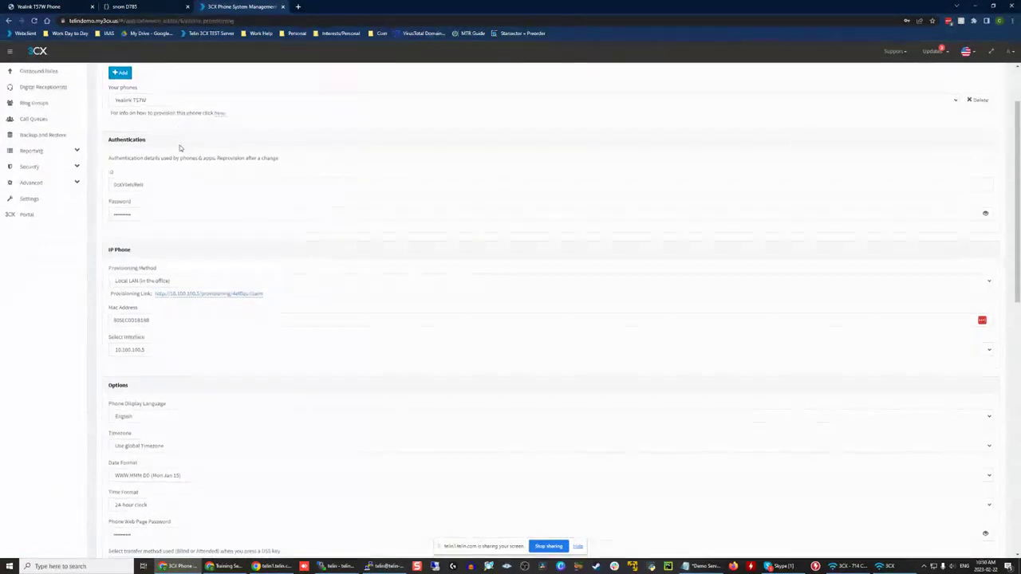
{"action": "scroll", "coordinate": [172, 184], "scroll_direction": "up", "scroll_amount": 2}
{"action": "scroll", "coordinate": [191, 154], "scroll_direction": "down", "scroll_amount": 3}
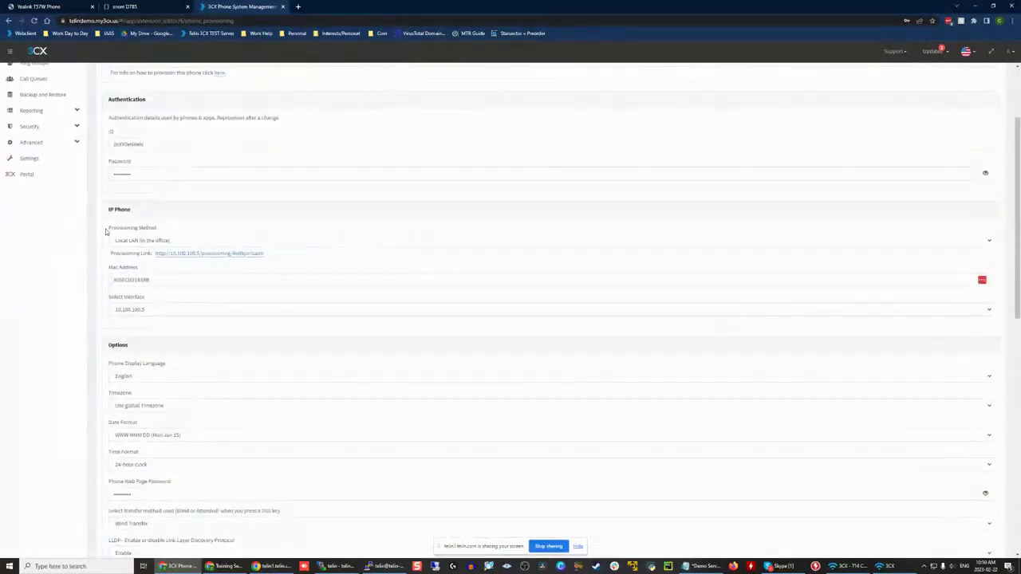
{"action": "left_click_drag", "start_coordinate": [106, 228], "coordinate": [220, 237]}
{"action": "left_click", "coordinate": [220, 230]}
{"action": "left_click", "coordinate": [154, 241]}
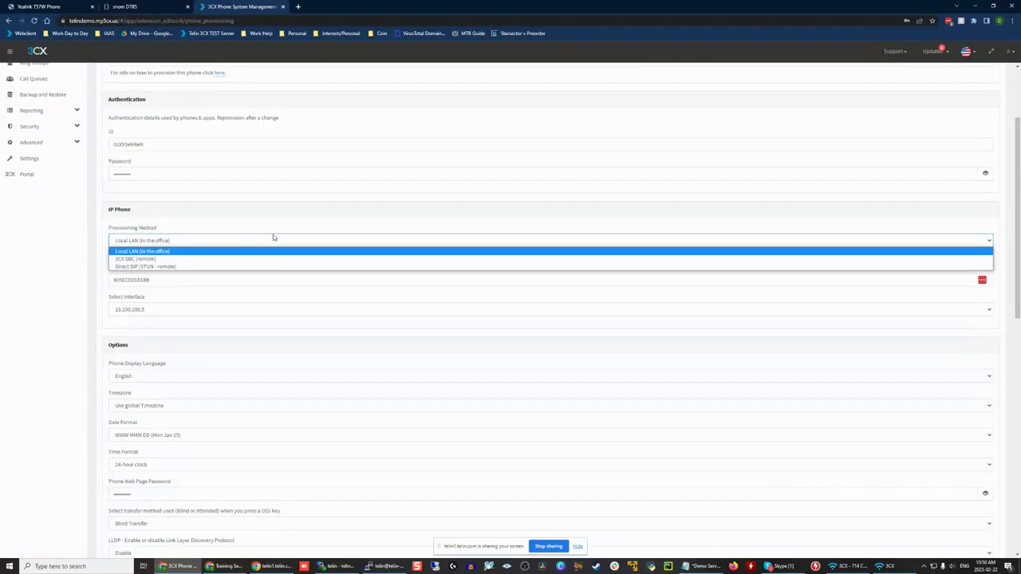
{"action": "left_click", "coordinate": [196, 266]}
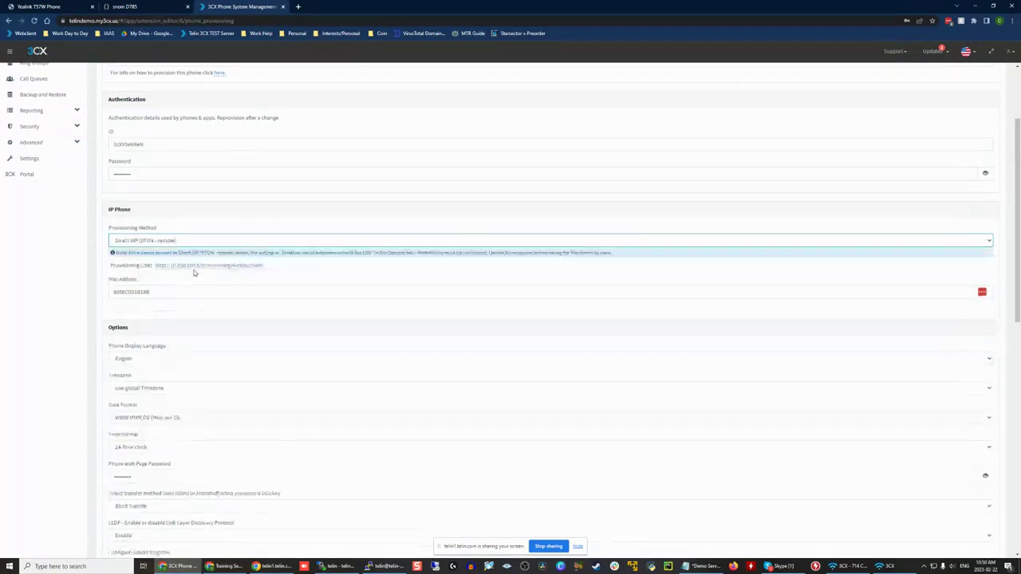
Step: Review the phone's provisioning method choices again, keeping Direct SIP (STUN - remote) selected
{"action": "left_click", "coordinate": [195, 242]}
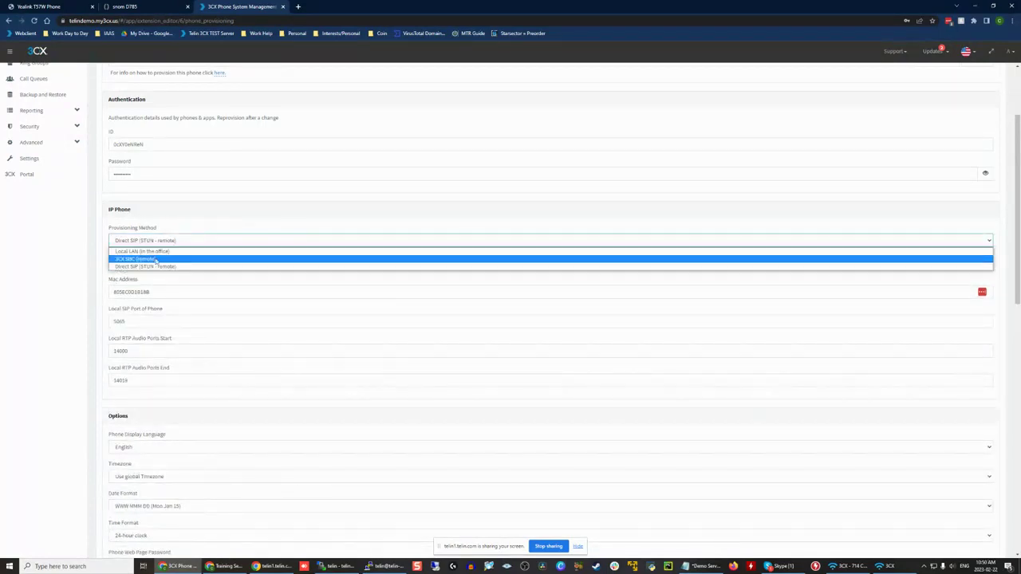
{"action": "left_click", "coordinate": [193, 222]}
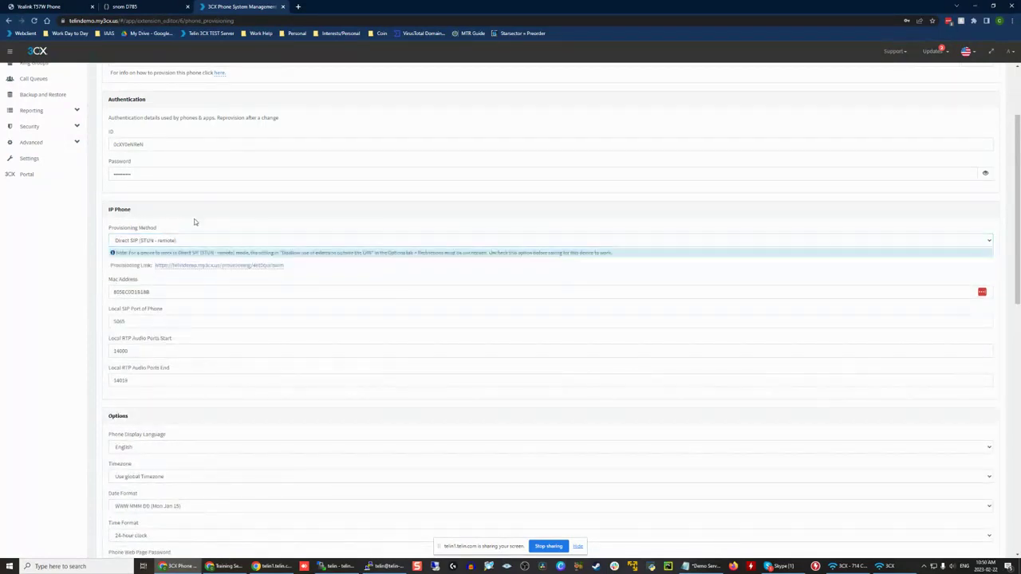
{"action": "left_click", "coordinate": [143, 242]}
{"action": "left_click", "coordinate": [167, 271]}
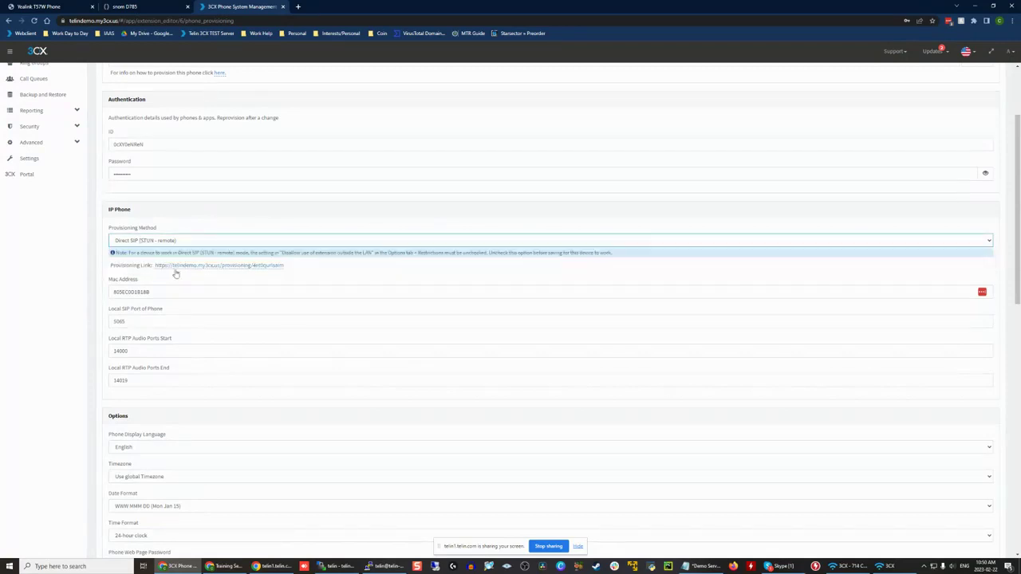
{"action": "left_click", "coordinate": [117, 243]}
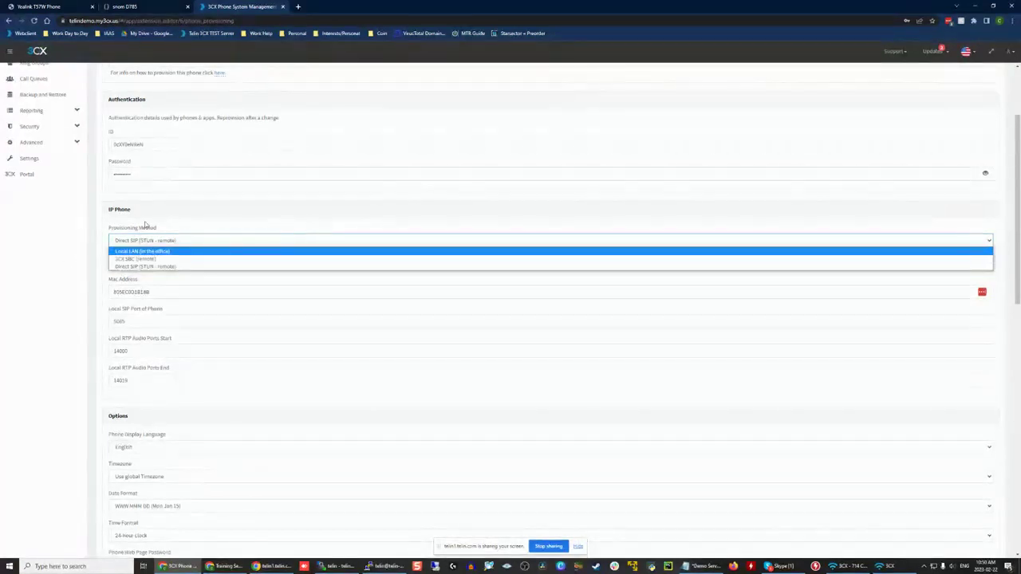
{"action": "left_click", "coordinate": [147, 214]}
Step: Read the note on Direct SIP (STUN - remote) mode and open extension 101's restriction options
{"action": "scroll", "coordinate": [194, 132], "scroll_direction": "down", "scroll_amount": 3}
{"action": "scroll", "coordinate": [192, 280], "scroll_direction": "up", "scroll_amount": 5}
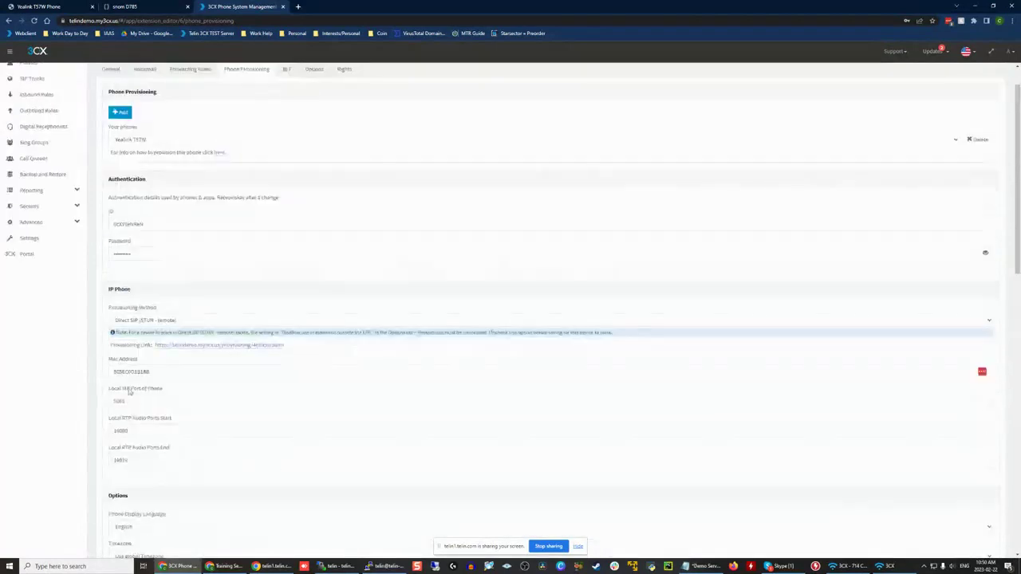
{"action": "left_click_drag", "start_coordinate": [127, 332], "coordinate": [321, 333]}
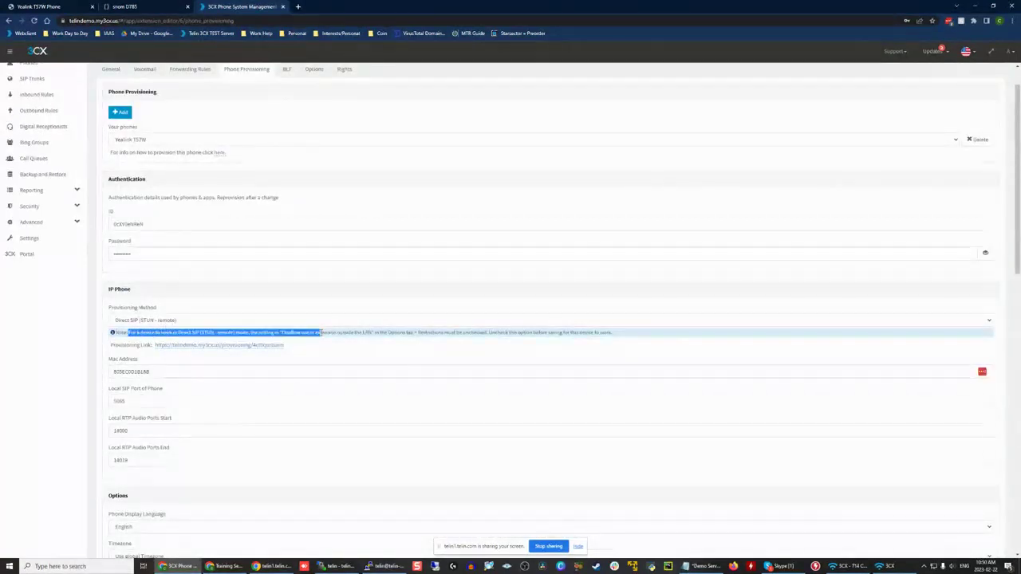
{"action": "left_click", "coordinate": [322, 332]}
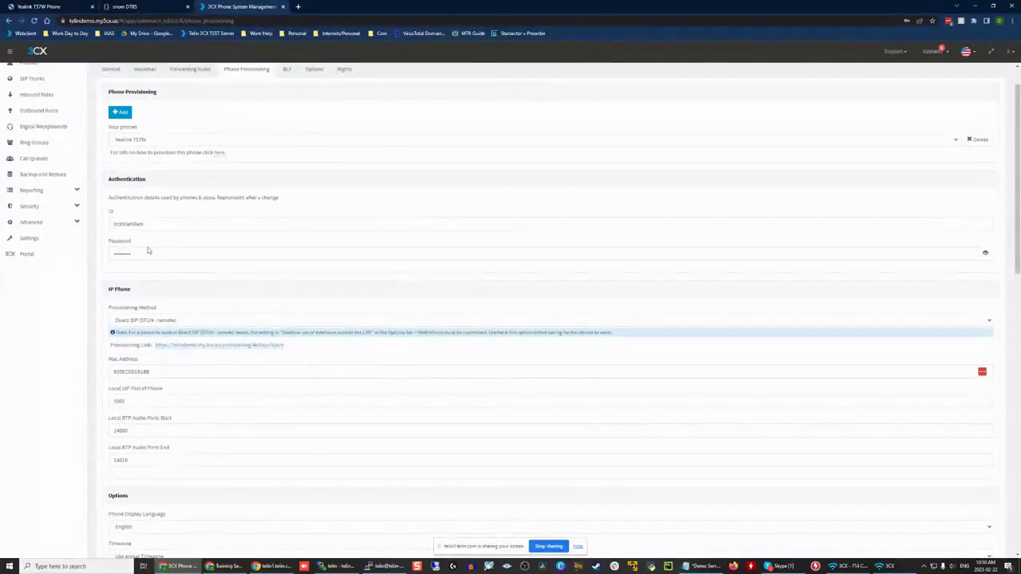
{"action": "scroll", "coordinate": [240, 159], "scroll_direction": "up", "scroll_amount": 1}
{"action": "left_click", "coordinate": [313, 109]}
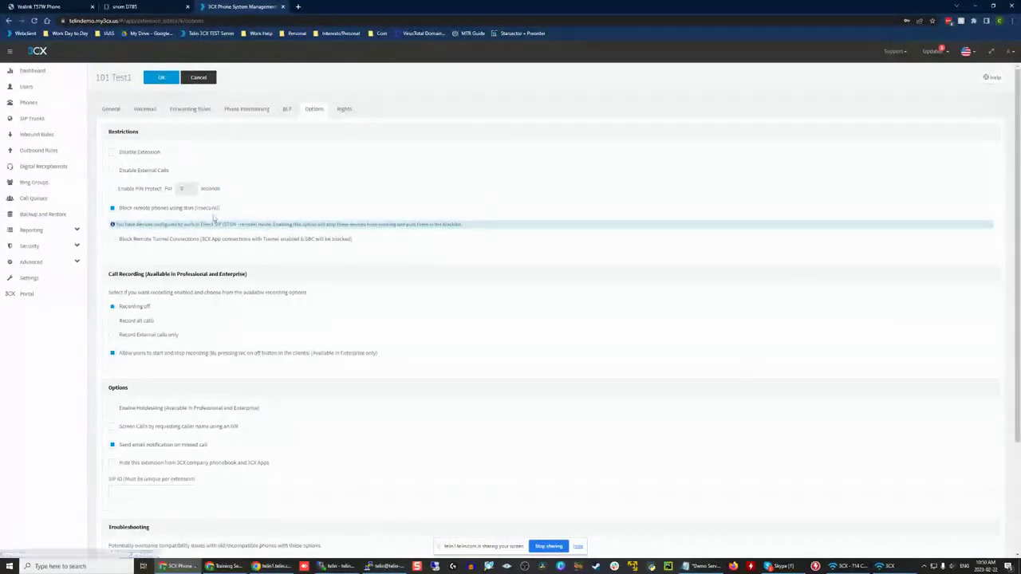
Step: Stop blocking remote phones using STUN on extension 101 and review the Yealink T57W's provisioning link and local SIP and RTP audio ports
{"action": "left_click", "coordinate": [118, 209]}
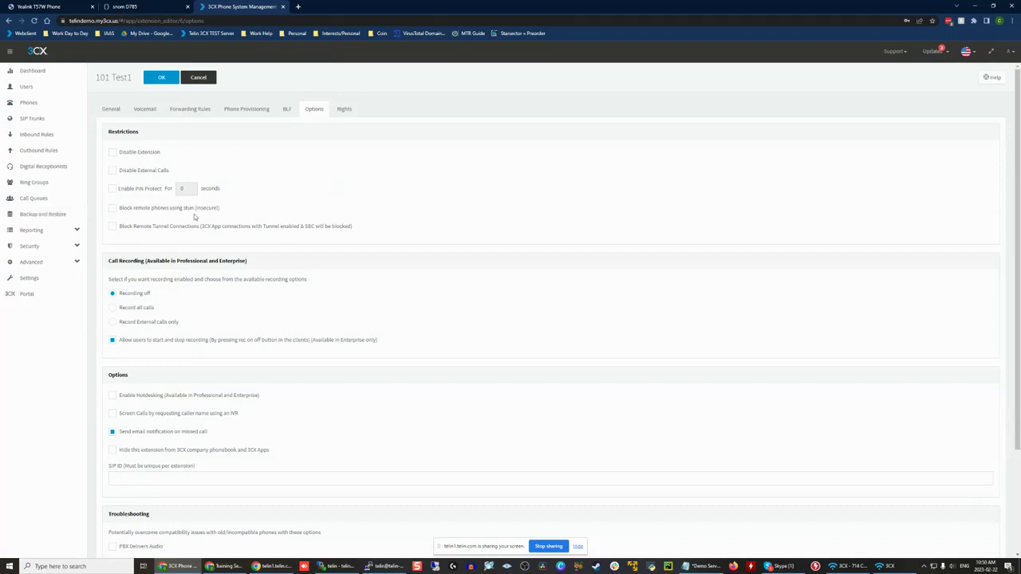
{"action": "left_click", "coordinate": [246, 106]}
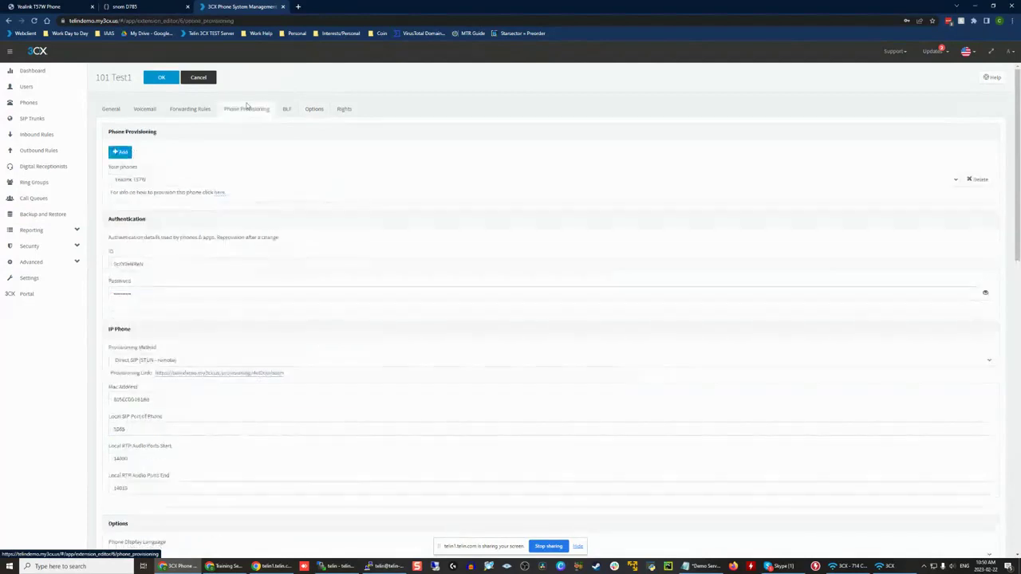
{"action": "scroll", "coordinate": [231, 322], "scroll_direction": "down", "scroll_amount": 3}
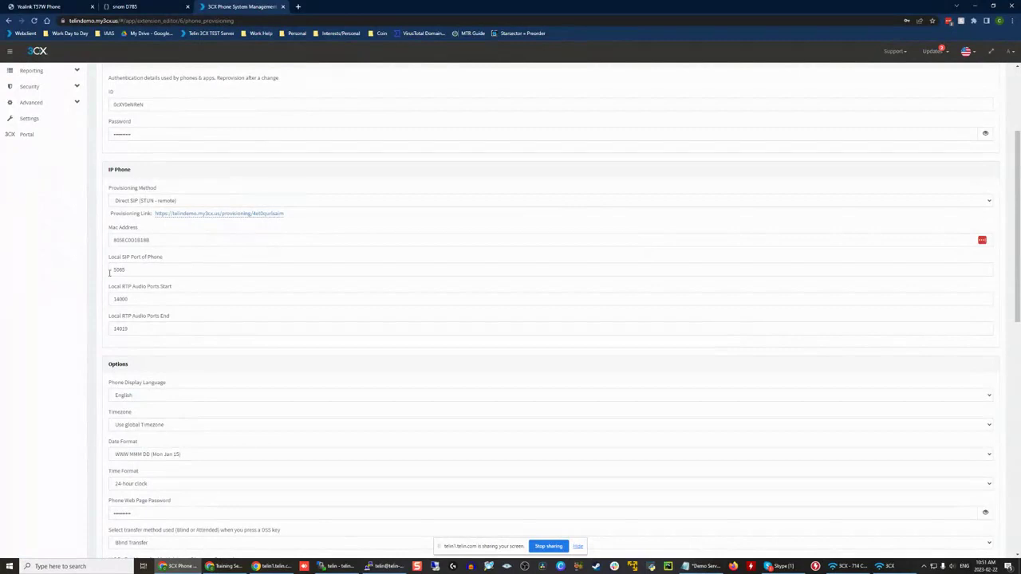
{"action": "left_click", "coordinate": [277, 268]}
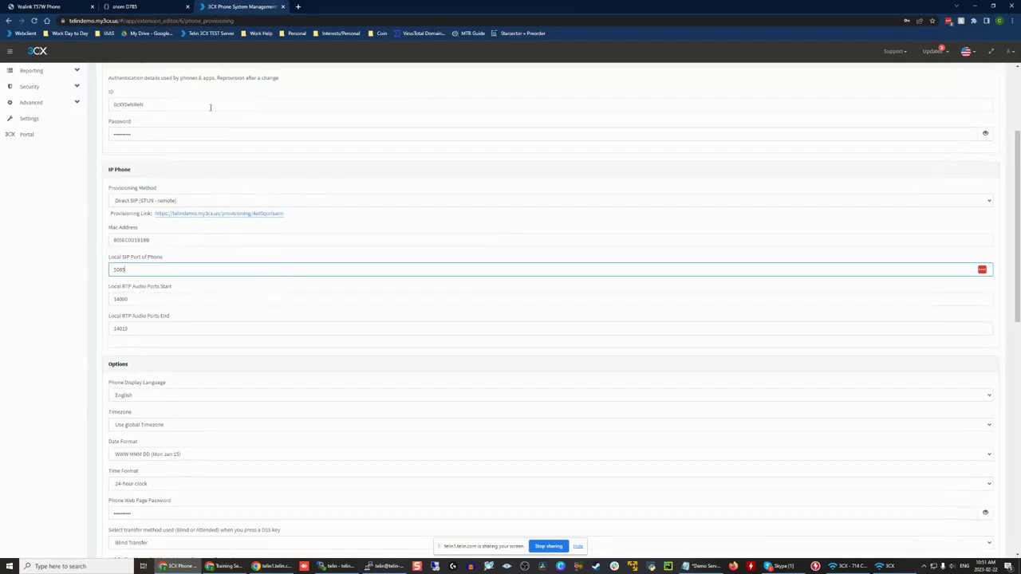
{"action": "scroll", "coordinate": [211, 107], "scroll_direction": "up", "scroll_amount": 2}
{"action": "scroll", "coordinate": [154, 169], "scroll_direction": "down", "scroll_amount": 3}
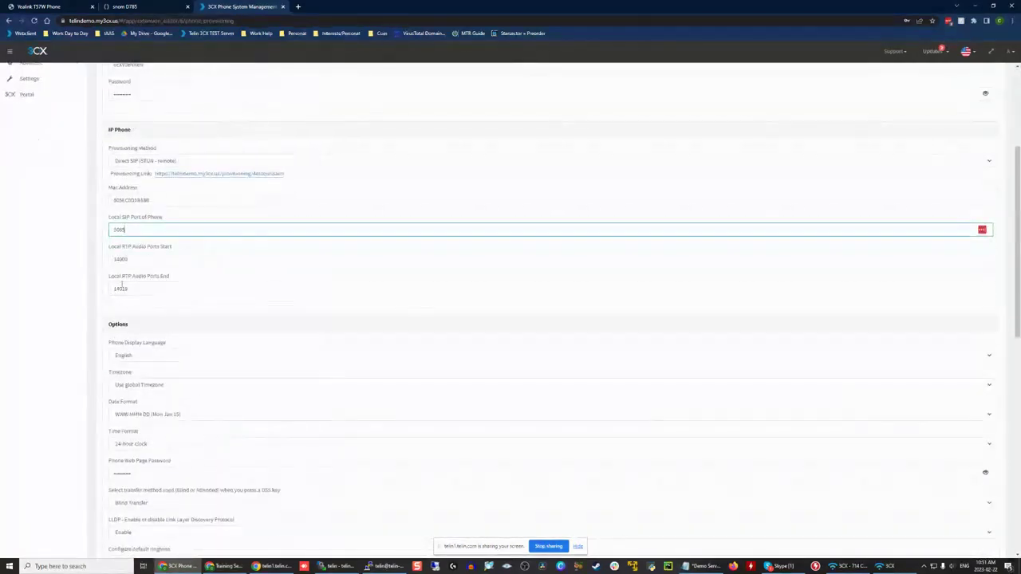
{"action": "left_click", "coordinate": [142, 261]}
{"action": "scroll", "coordinate": [142, 261], "scroll_direction": "up", "scroll_amount": 1}
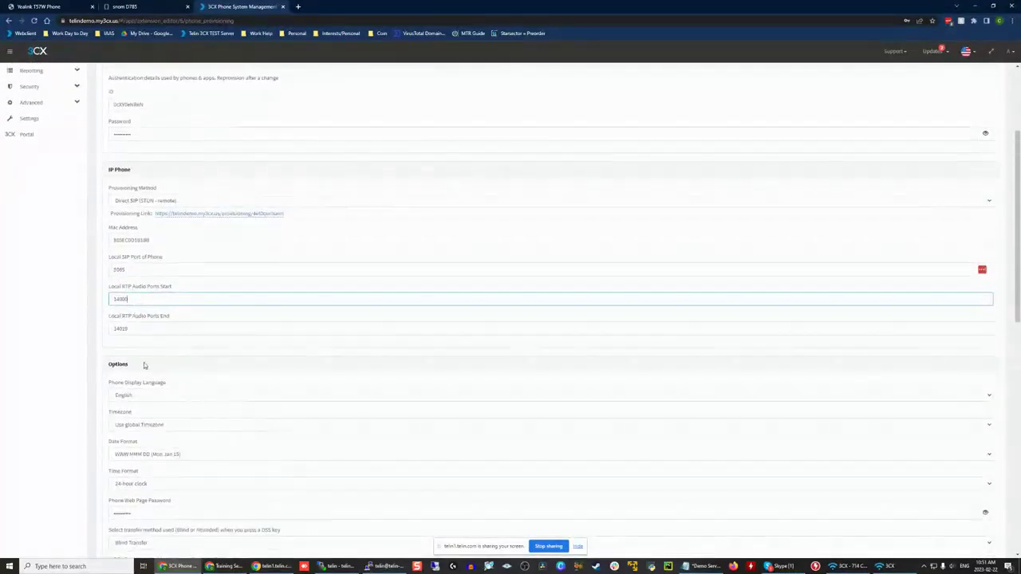
{"action": "scroll", "coordinate": [157, 355], "scroll_direction": "down", "scroll_amount": 5}
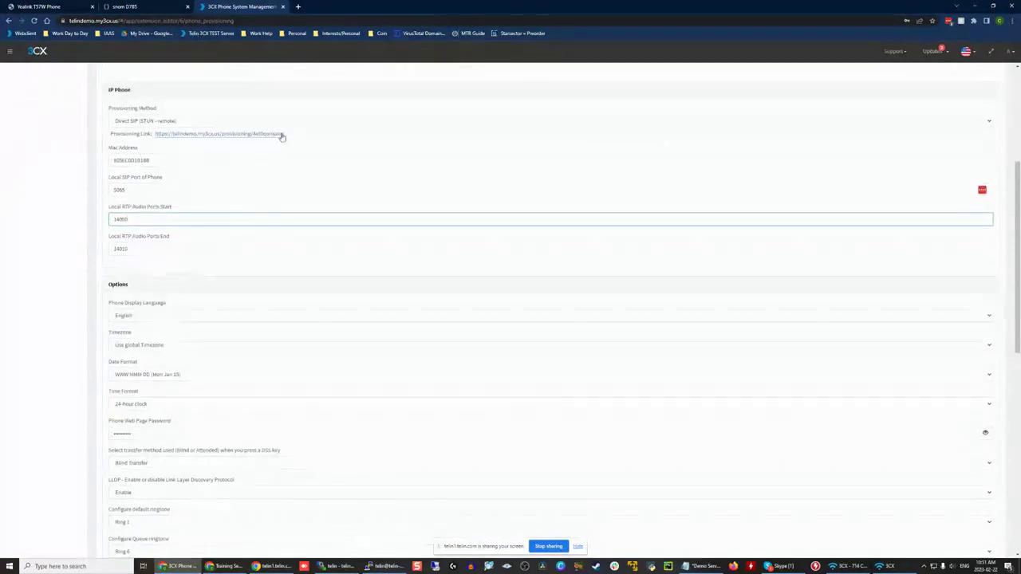
{"action": "left_click", "coordinate": [54, 199]}
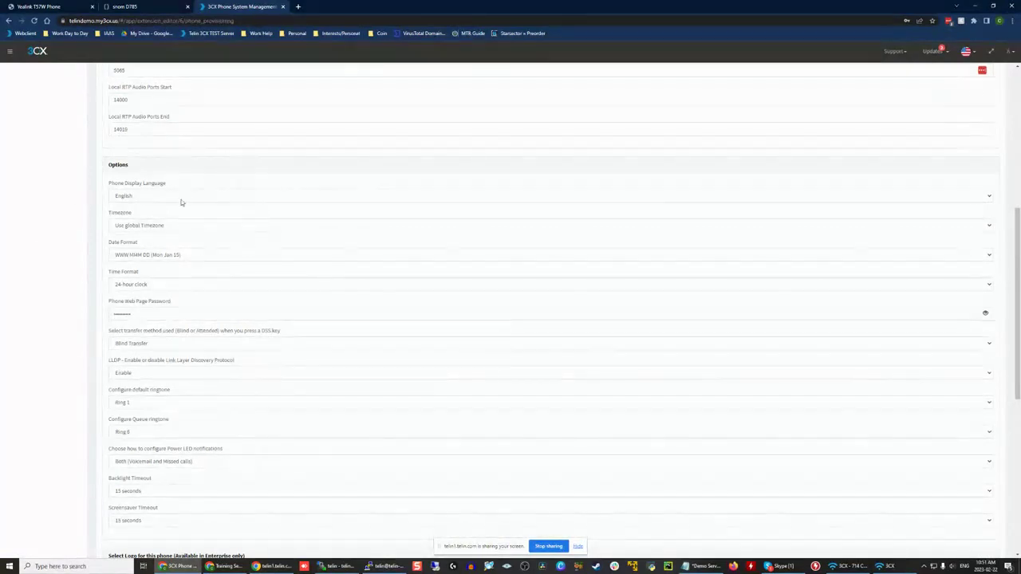
Step: Check the Yealink T57W's phone web page password in the provisioning options, revealing it briefly and hiding it again
{"action": "scroll", "coordinate": [208, 343], "scroll_direction": "down", "scroll_amount": 2}
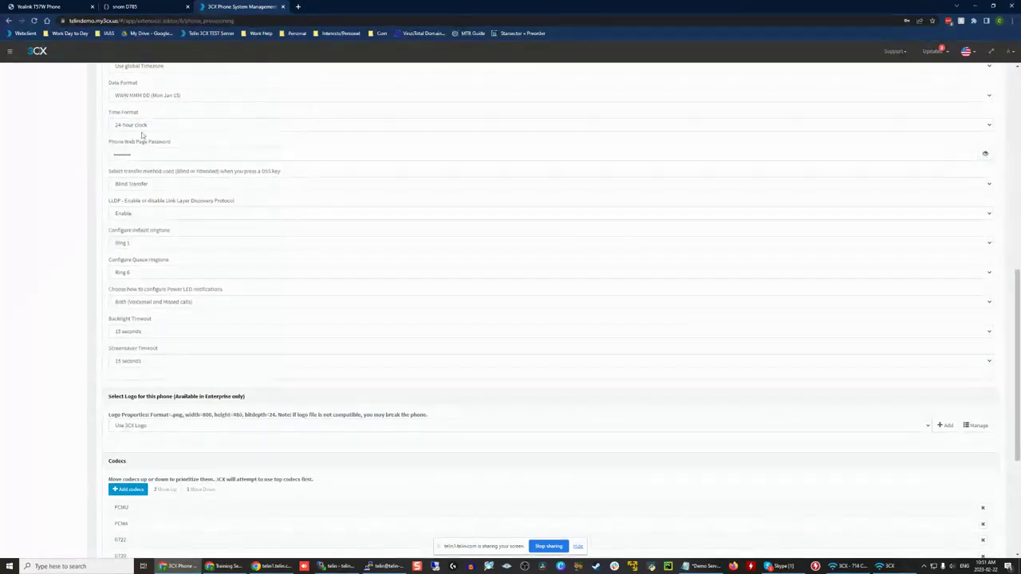
{"action": "left_click_drag", "start_coordinate": [106, 142], "coordinate": [182, 144]}
{"action": "left_click", "coordinate": [183, 145]}
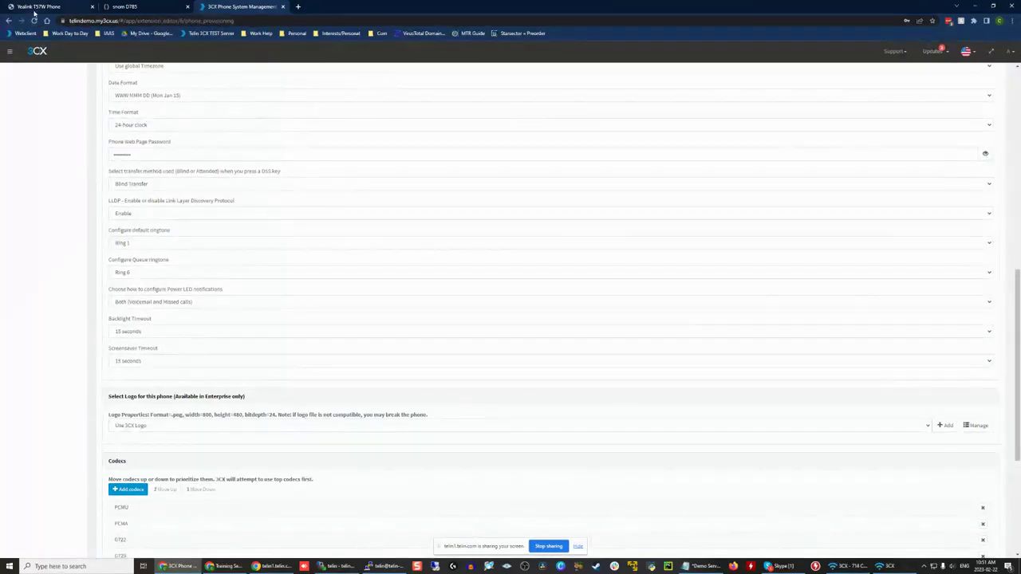
{"action": "left_click", "coordinate": [36, 7]}
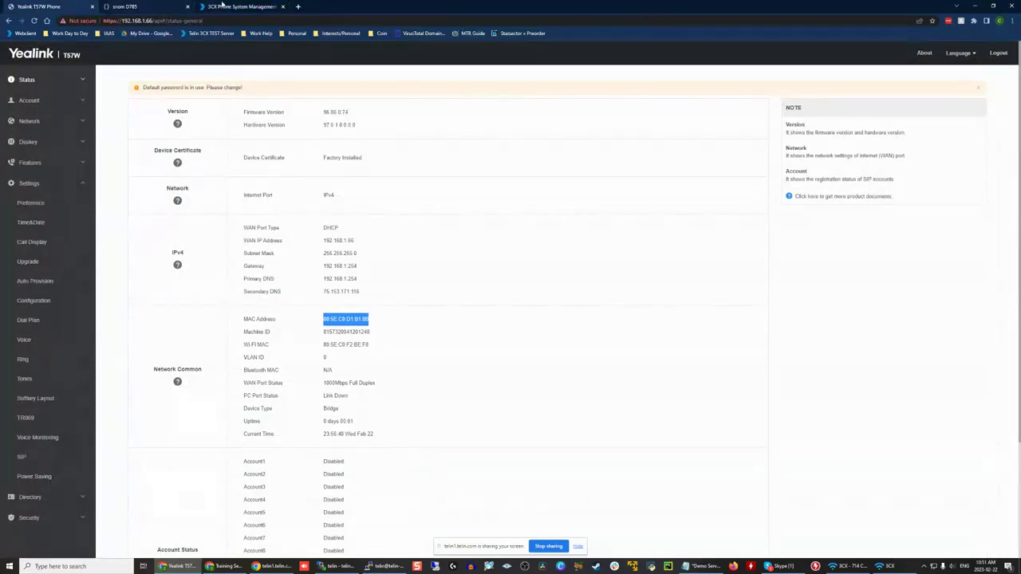
{"action": "left_click", "coordinate": [239, 7]}
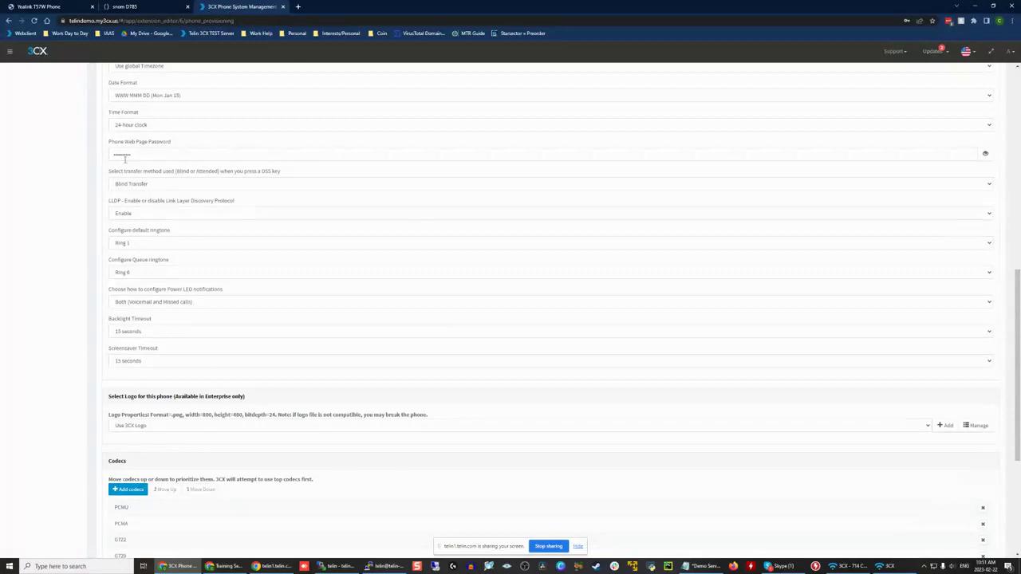
{"action": "left_click", "coordinate": [985, 153]}
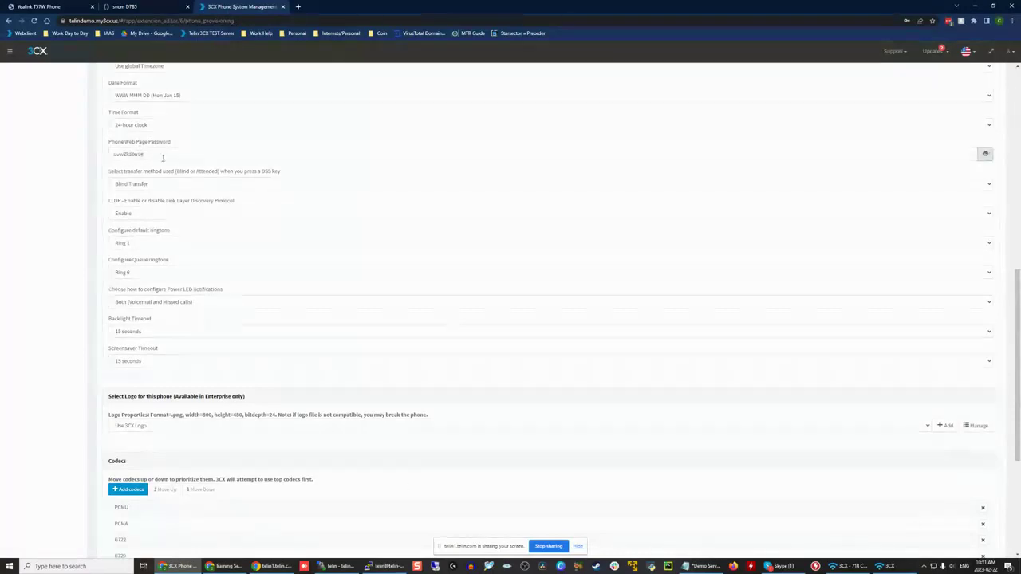
{"action": "double_click", "coordinate": [137, 154]}
{"action": "left_click", "coordinate": [985, 153]}
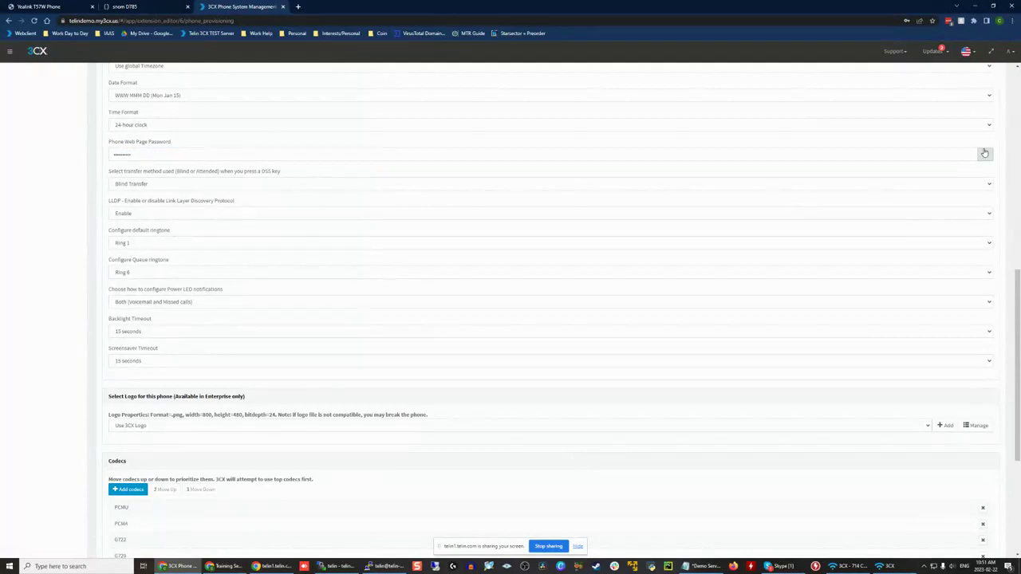
{"action": "left_click", "coordinate": [171, 159]}
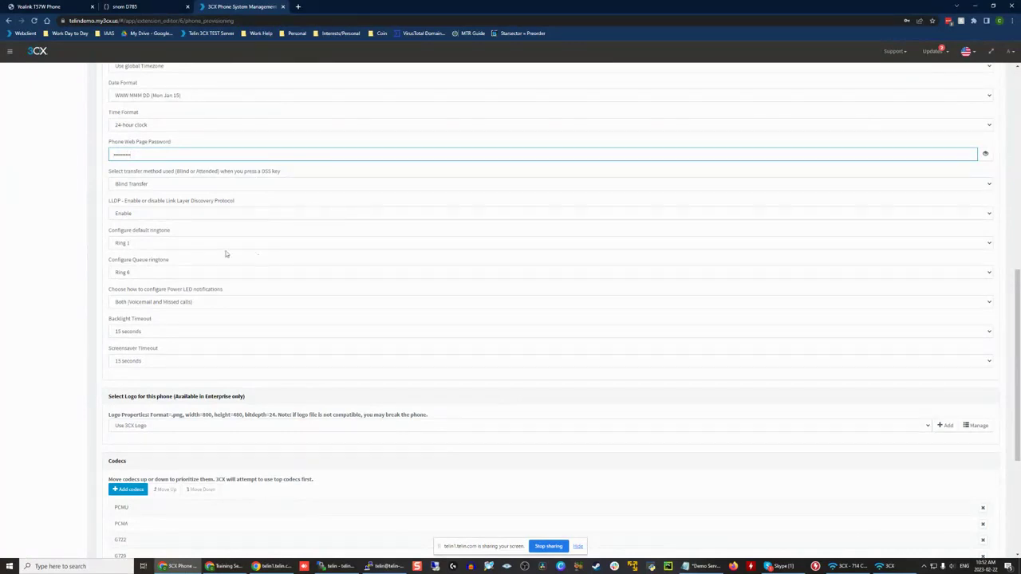
Step: Review the phone's queue ringtone, logo, codec and VLAN options and save extension 101's settings
{"action": "left_click_drag", "start_coordinate": [111, 261], "coordinate": [193, 262]}
{"action": "left_click", "coordinate": [193, 263]}
{"action": "scroll", "coordinate": [247, 261], "scroll_direction": "down", "scroll_amount": 1}
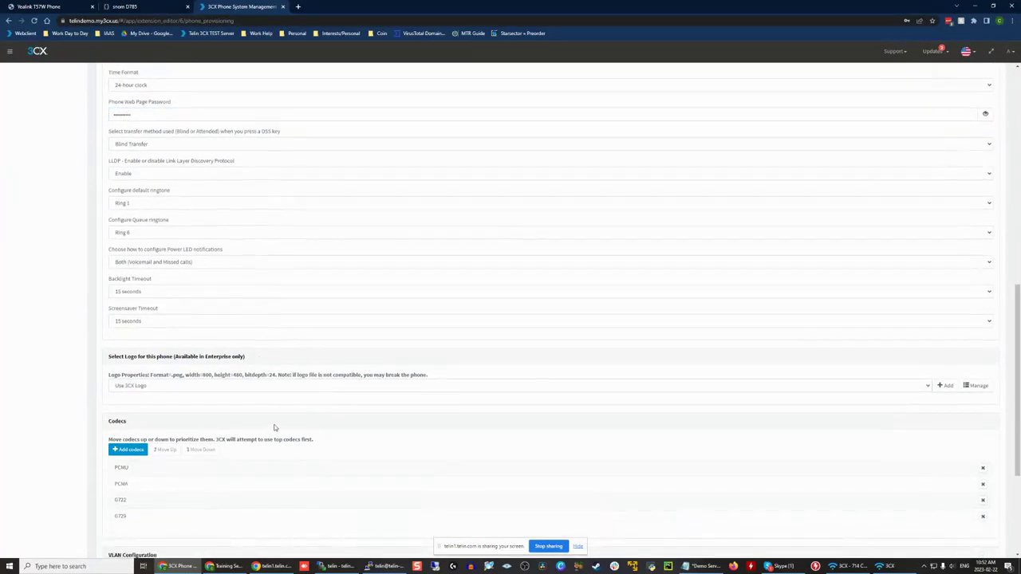
{"action": "scroll", "coordinate": [143, 335], "scroll_direction": "up", "scroll_amount": 1}
{"action": "scroll", "coordinate": [200, 413], "scroll_direction": "down", "scroll_amount": 2}
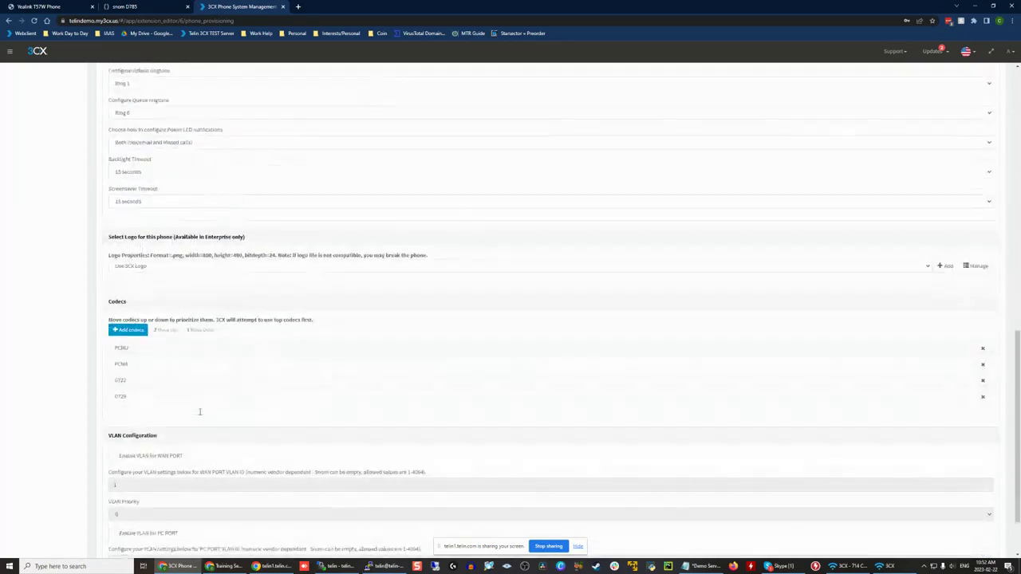
{"action": "scroll", "coordinate": [201, 409], "scroll_direction": "up", "scroll_amount": 1}
{"action": "scroll", "coordinate": [200, 410], "scroll_direction": "down", "scroll_amount": 1}
{"action": "scroll", "coordinate": [201, 410], "scroll_direction": "up", "scroll_amount": 10}
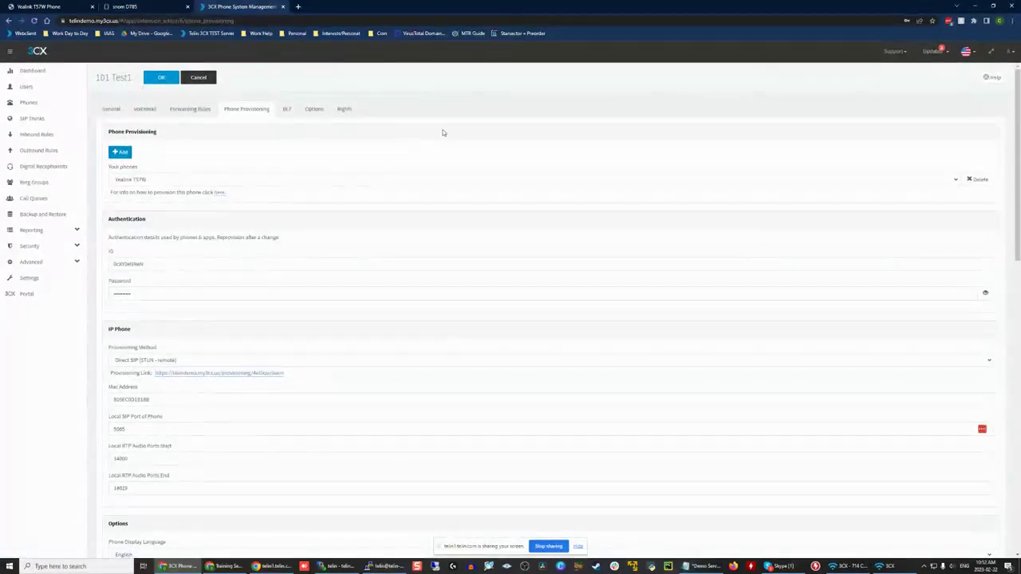
{"action": "left_click", "coordinate": [160, 78]}
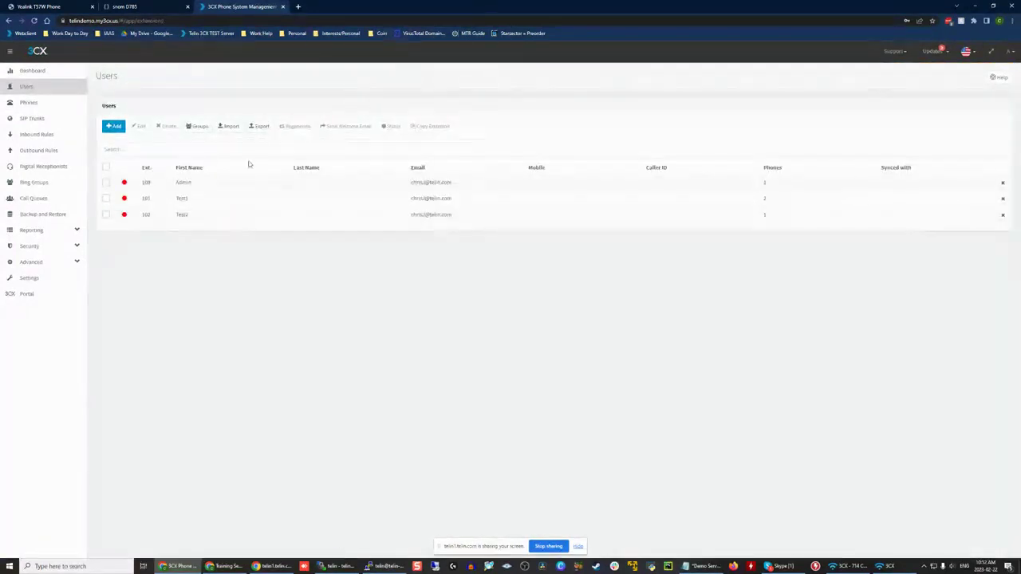
Step: Reopen extension 101's phone provisioning settings and copy the Yealink T57W's provisioning link
{"action": "double_click", "coordinate": [206, 199]}
{"action": "left_click", "coordinate": [246, 109]}
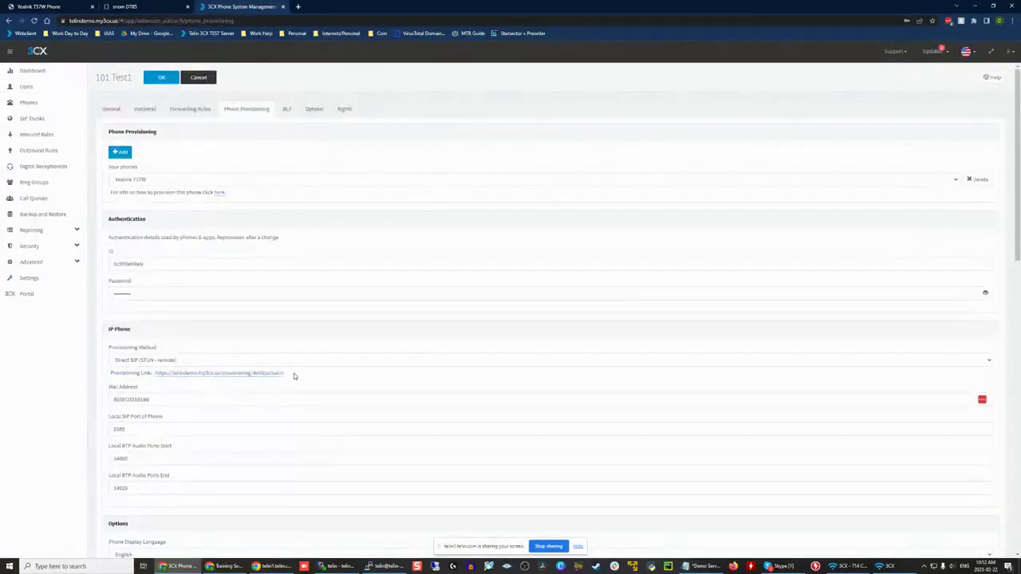
{"action": "left_click_drag", "start_coordinate": [293, 375], "coordinate": [157, 378]}
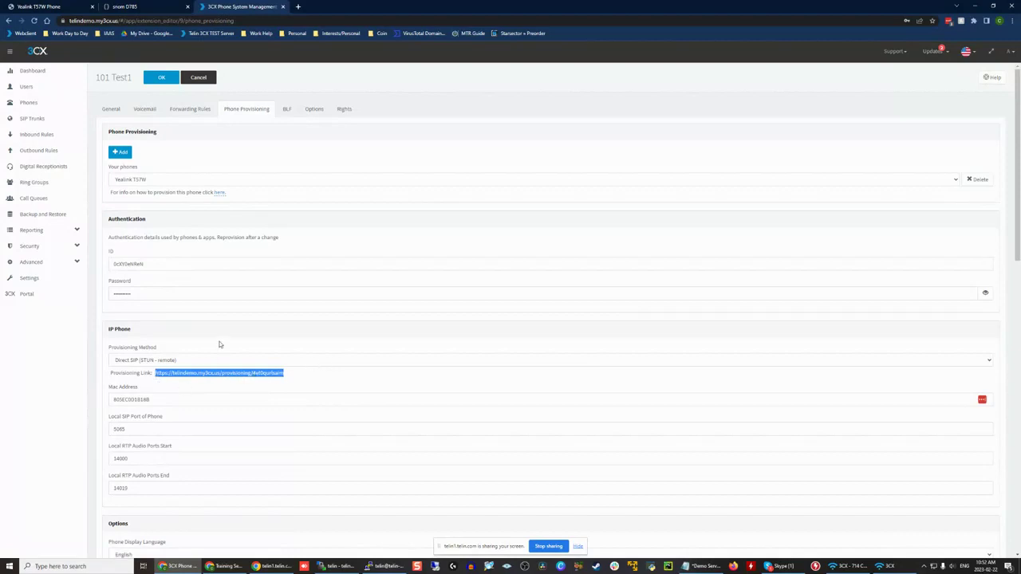
Step: Open the auto provision settings in the Yealink T57W's web interface, logging in again as admin with the account password
{"action": "left_click", "coordinate": [32, 6]}
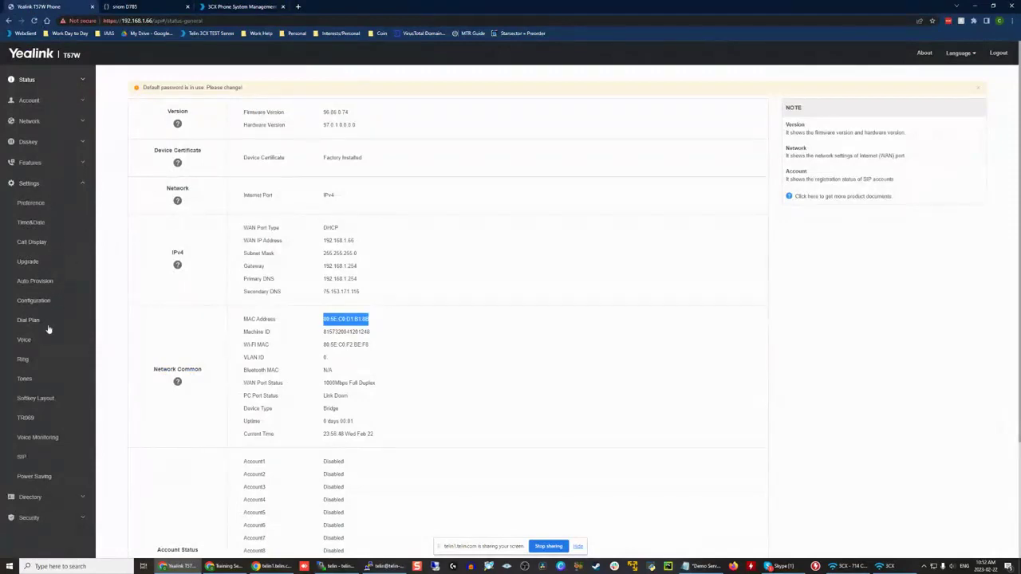
{"action": "left_click", "coordinate": [43, 185]}
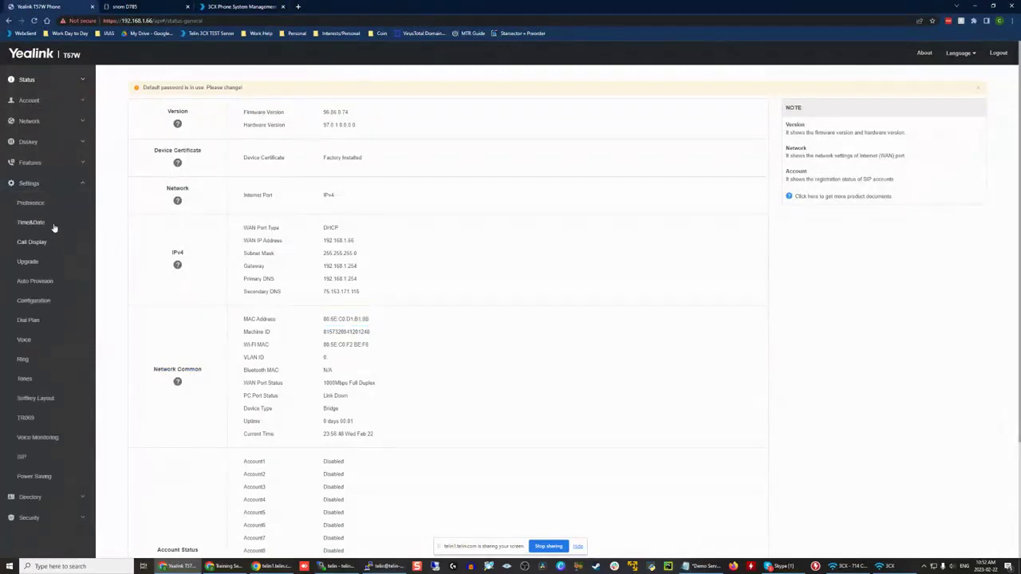
{"action": "left_click", "coordinate": [30, 283]}
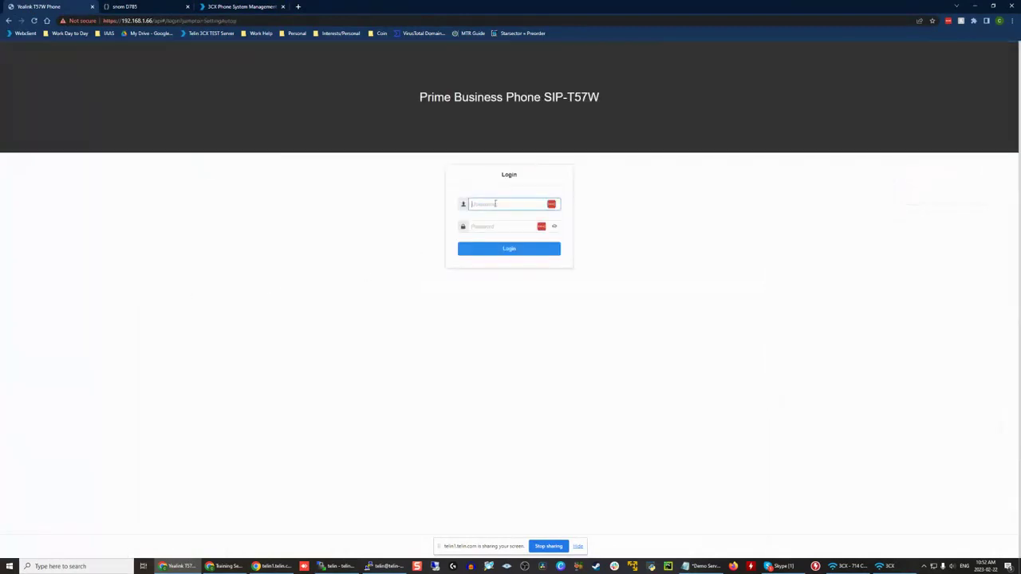
{"action": "type", "text": "adm"}
{"action": "type", "text": "ad"}
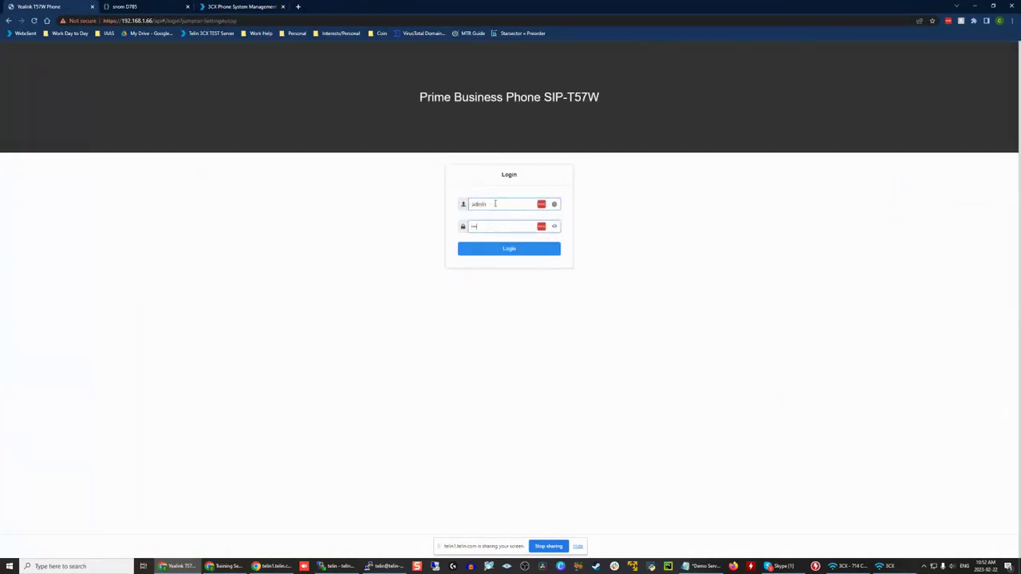
{"action": "key", "text": "Return"}
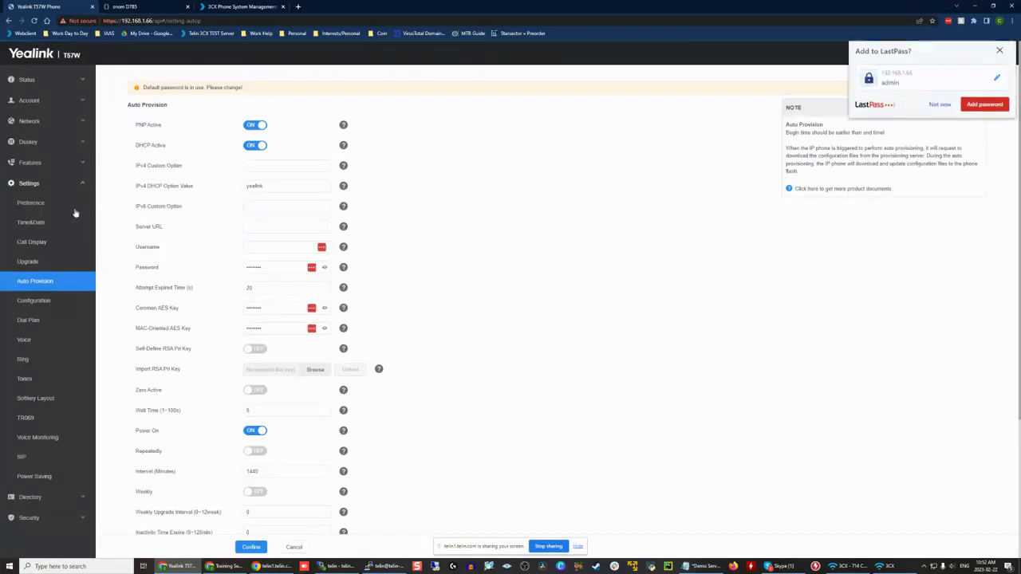
Step: Paste the copied provisioning link as the auto provision server URL on the Yealink T57W and confirm the settings
{"action": "left_click_drag", "start_coordinate": [126, 229], "coordinate": [222, 229]}
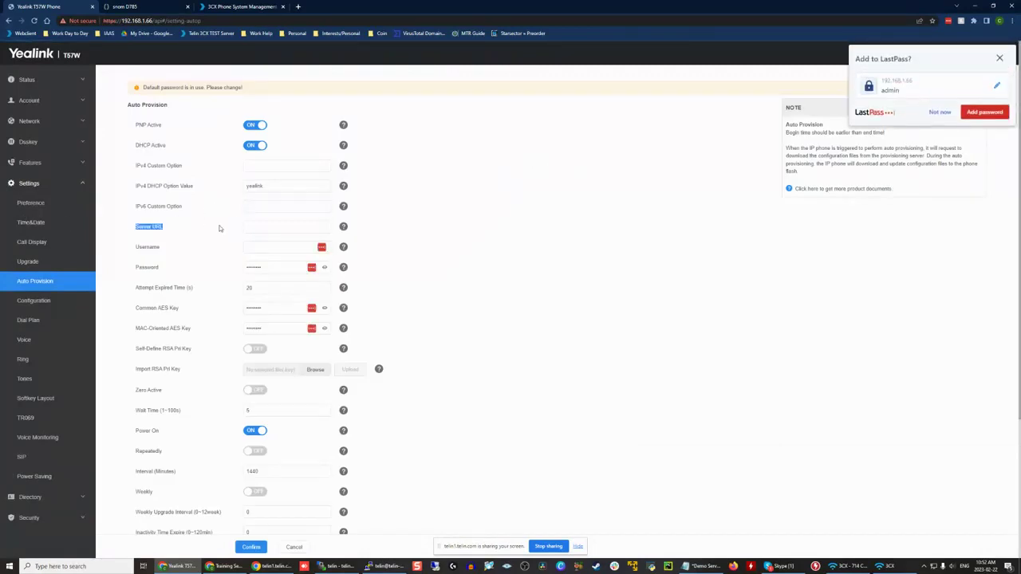
{"action": "left_click", "coordinate": [271, 223]}
{"action": "key", "text": "ctrl+v"}
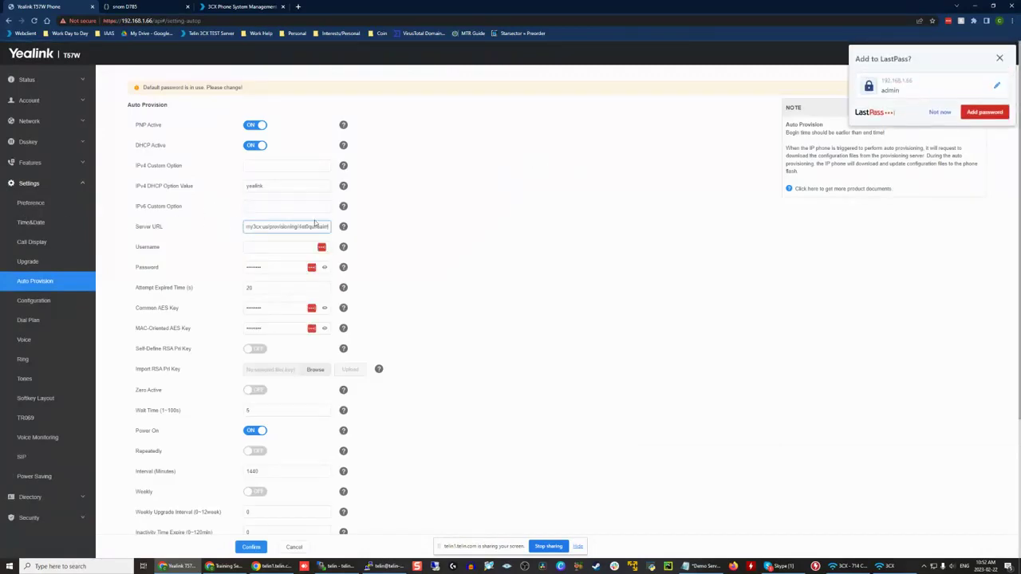
{"action": "left_click_drag", "start_coordinate": [313, 226], "coordinate": [228, 226]}
{"action": "left_click", "coordinate": [244, 547]}
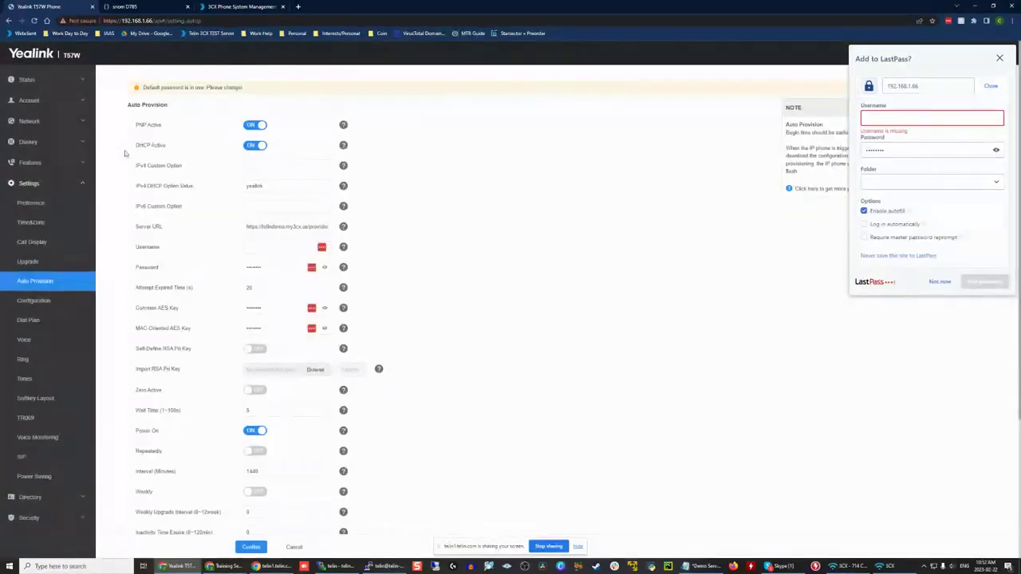
Step: Examine the Yealink T57W's manual firmware upgrade options without choosing a file, and switch to the snom D785's software update page
{"action": "left_click", "coordinate": [56, 269]}
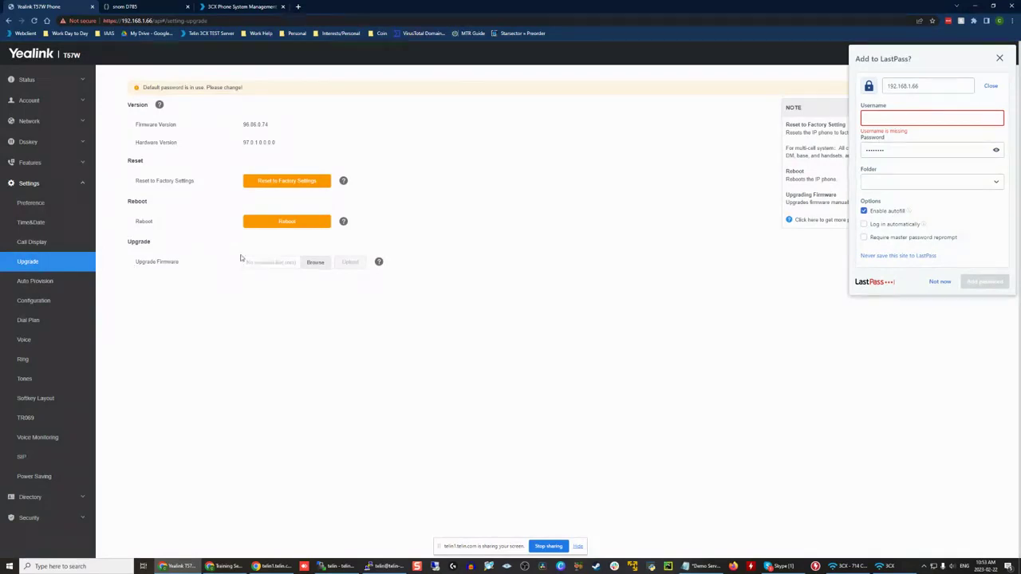
{"action": "right_click", "coordinate": [114, 100]}
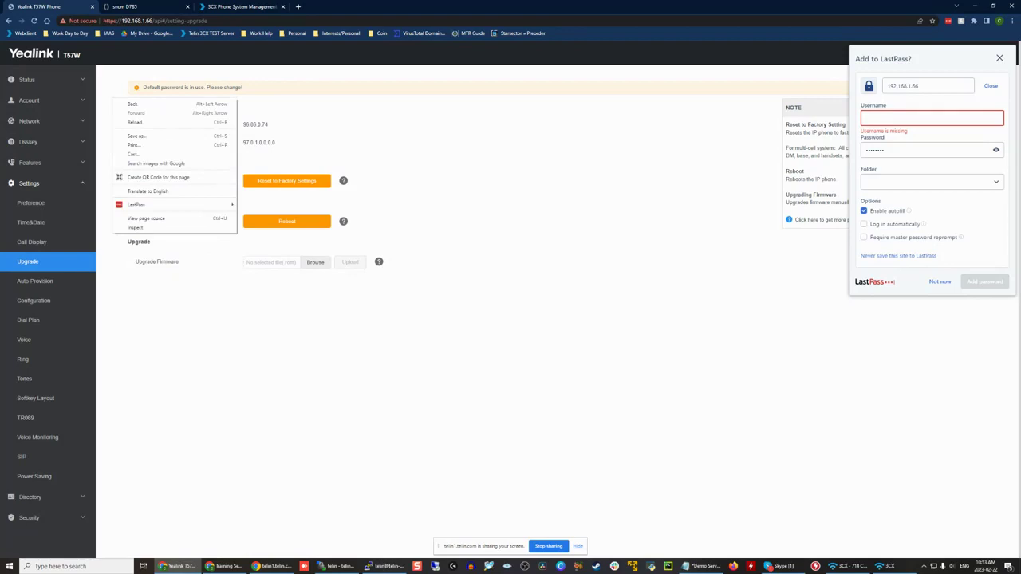
{"action": "key", "text": "alt+Tab"}
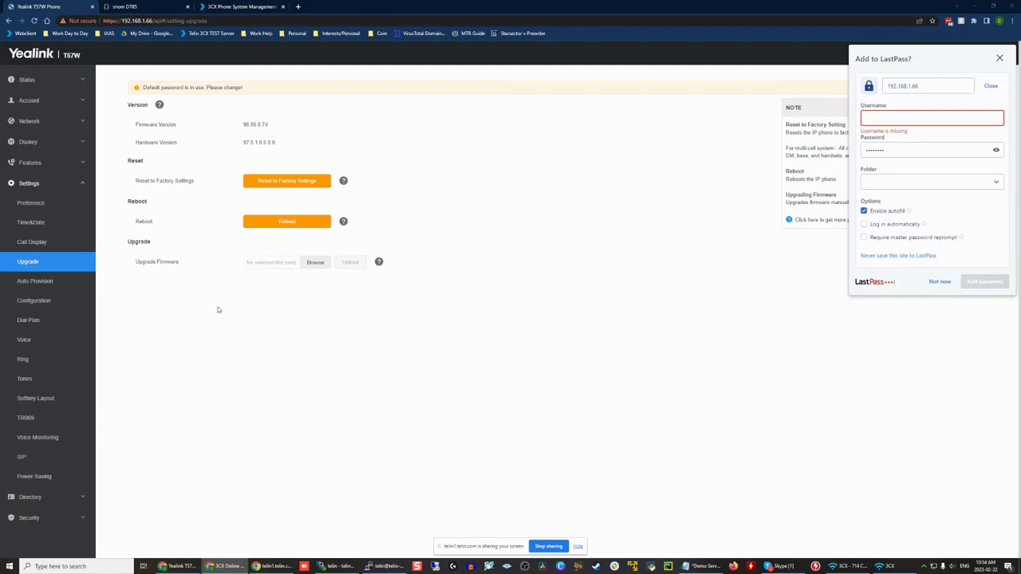
{"action": "left_click", "coordinate": [317, 262]}
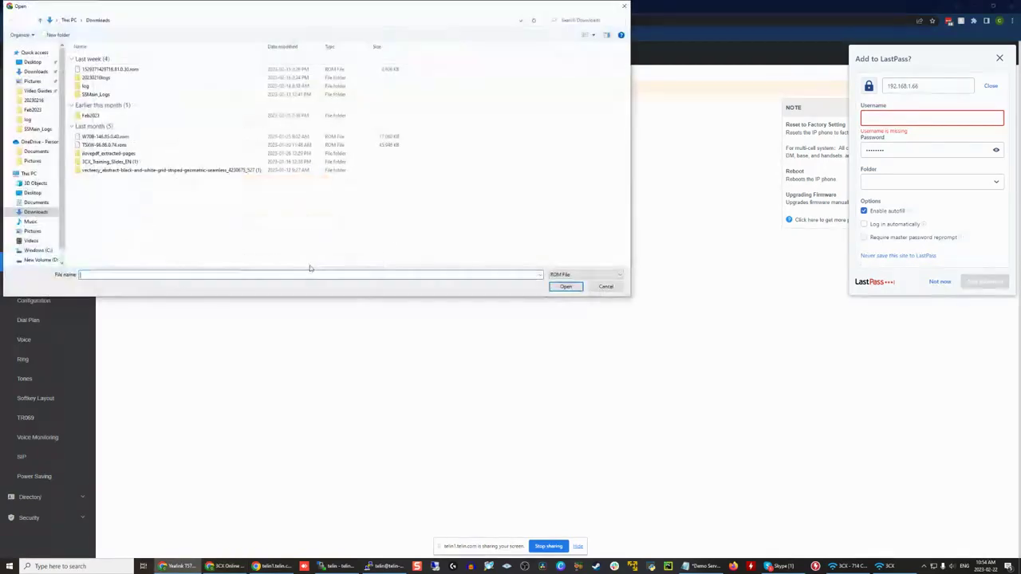
{"action": "left_click", "coordinate": [624, 14]}
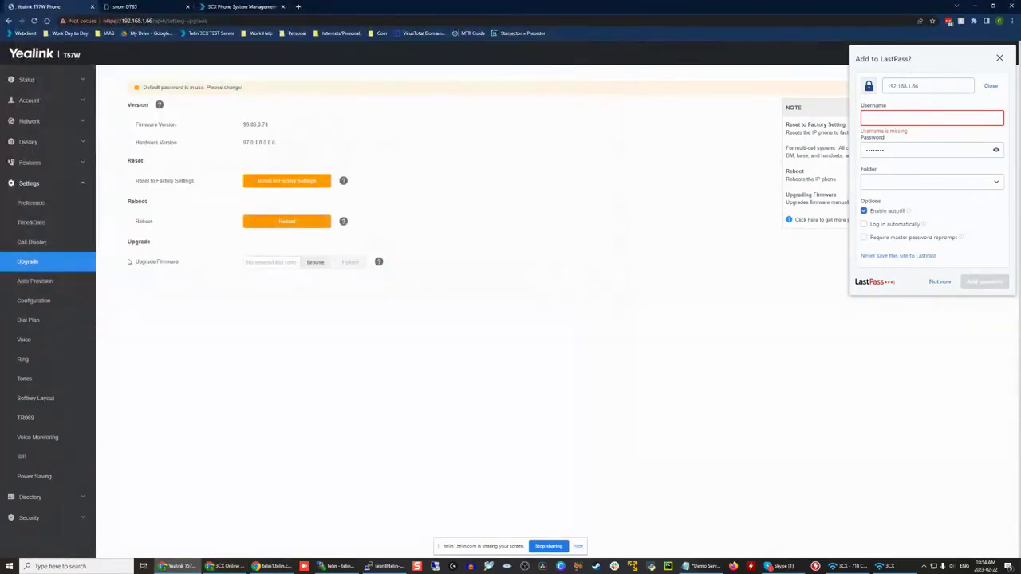
{"action": "left_click_drag", "start_coordinate": [128, 262], "coordinate": [233, 265]}
{"action": "left_click", "coordinate": [126, 8]}
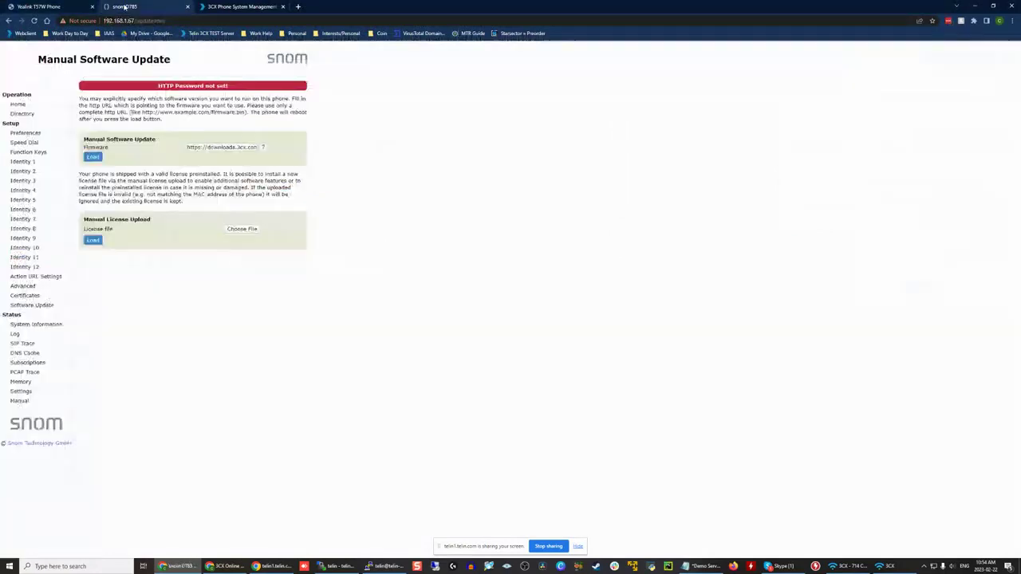
Step: Reload the snom D785's software update page and examine its manual firmware URL without loading it
{"action": "left_click", "coordinate": [32, 307]}
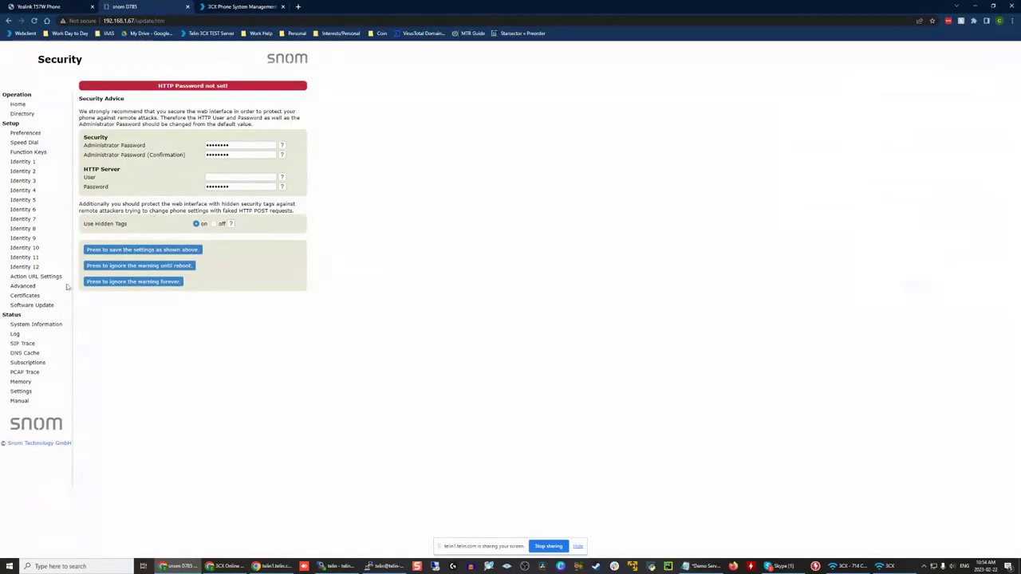
{"action": "left_click", "coordinate": [44, 309]}
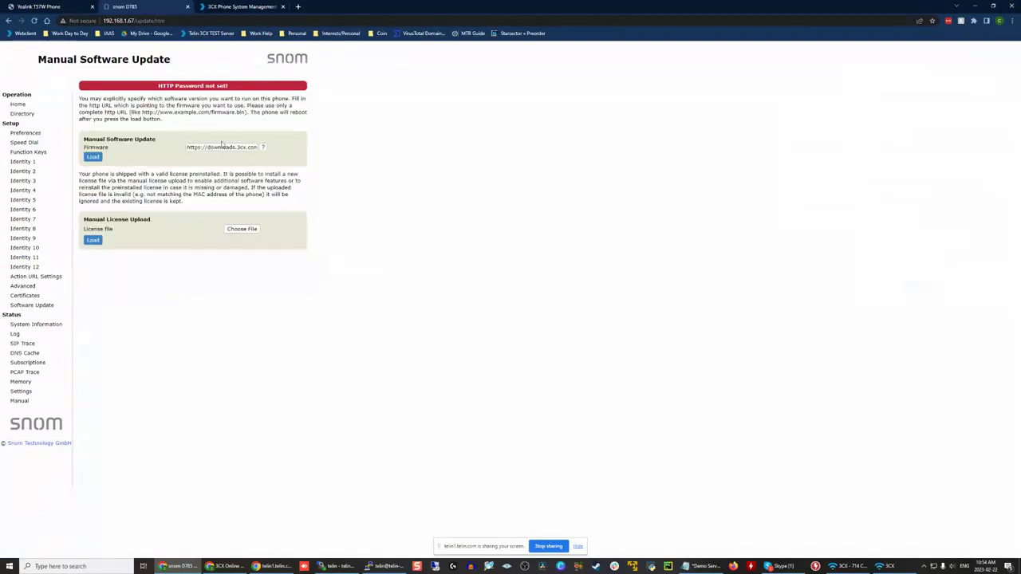
{"action": "left_click_drag", "start_coordinate": [201, 147], "coordinate": [283, 153]}
{"action": "left_click", "coordinate": [391, 166]}
{"action": "left_click_drag", "start_coordinate": [189, 147], "coordinate": [359, 163]}
{"action": "left_click", "coordinate": [359, 163]}
Step: Return to the Yealink T57W's auto provision settings, check the provisioning server URL and confirm the settings again
{"action": "left_click", "coordinate": [71, 6]}
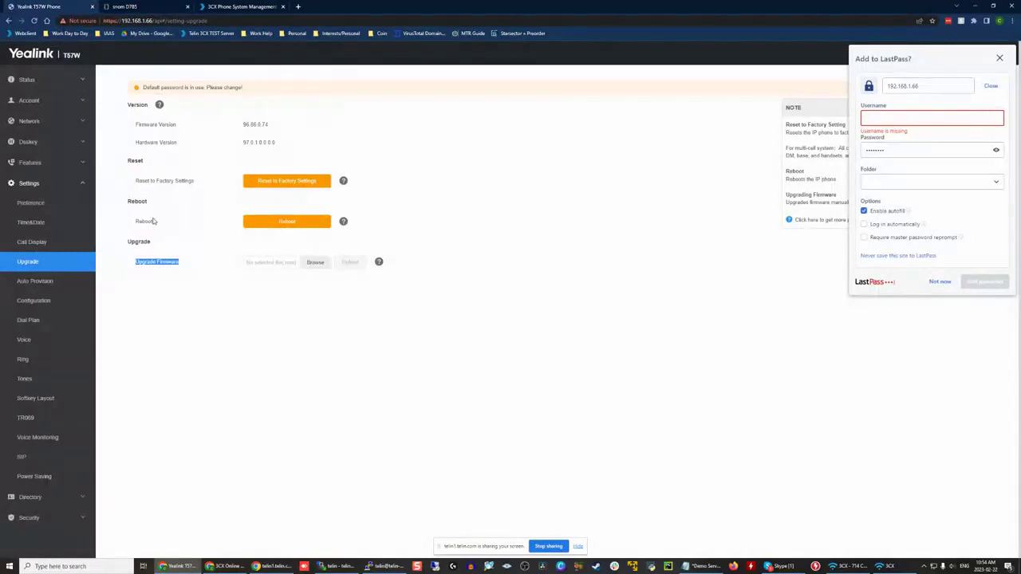
{"action": "left_click", "coordinate": [48, 284]}
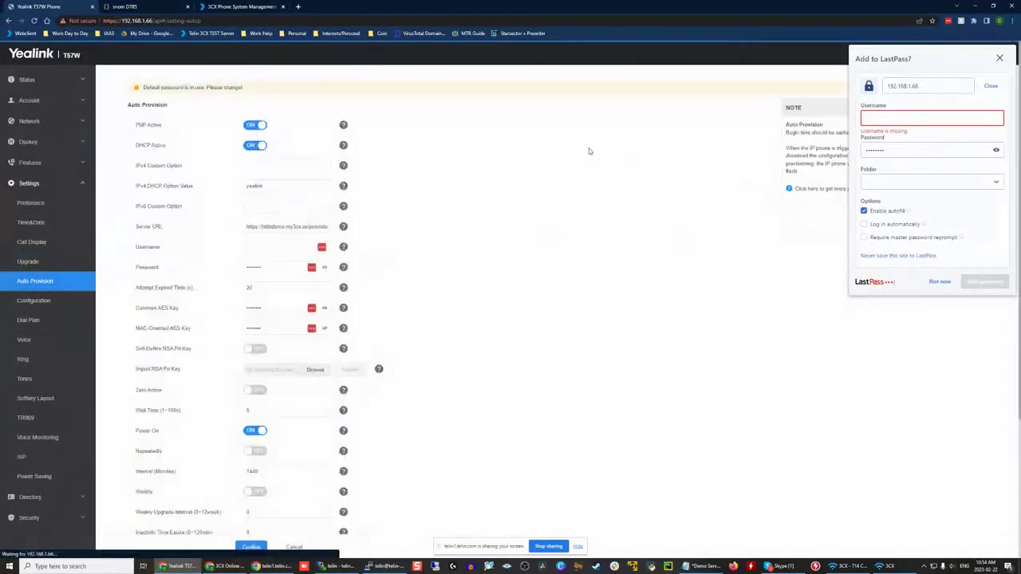
{"action": "left_click_drag", "start_coordinate": [244, 227], "coordinate": [426, 225]}
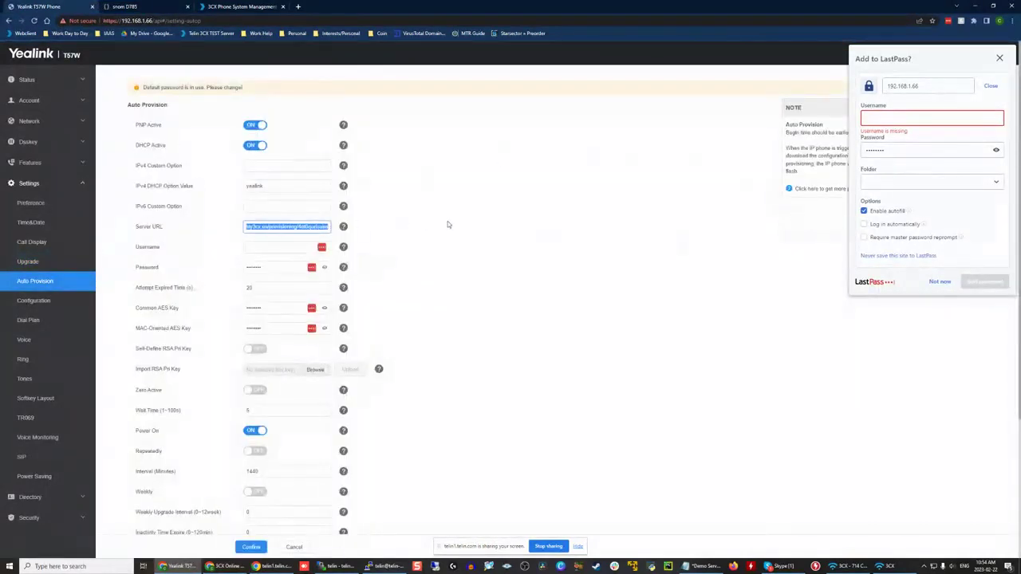
{"action": "left_click", "coordinate": [448, 224]}
{"action": "scroll", "coordinate": [448, 226], "scroll_direction": "down", "scroll_amount": 3}
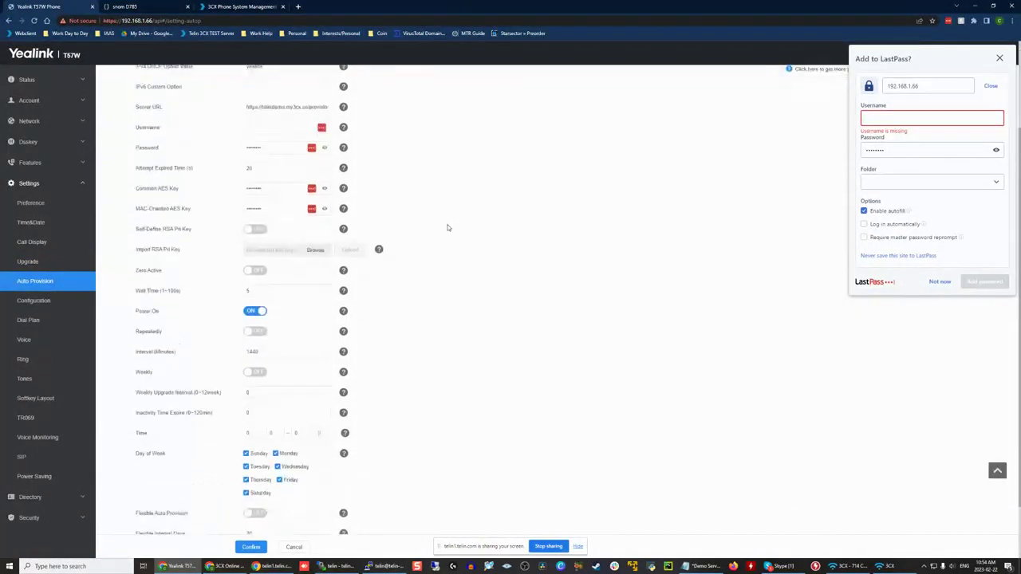
{"action": "scroll", "coordinate": [447, 228], "scroll_direction": "up", "scroll_amount": 3}
{"action": "left_click", "coordinate": [251, 546]}
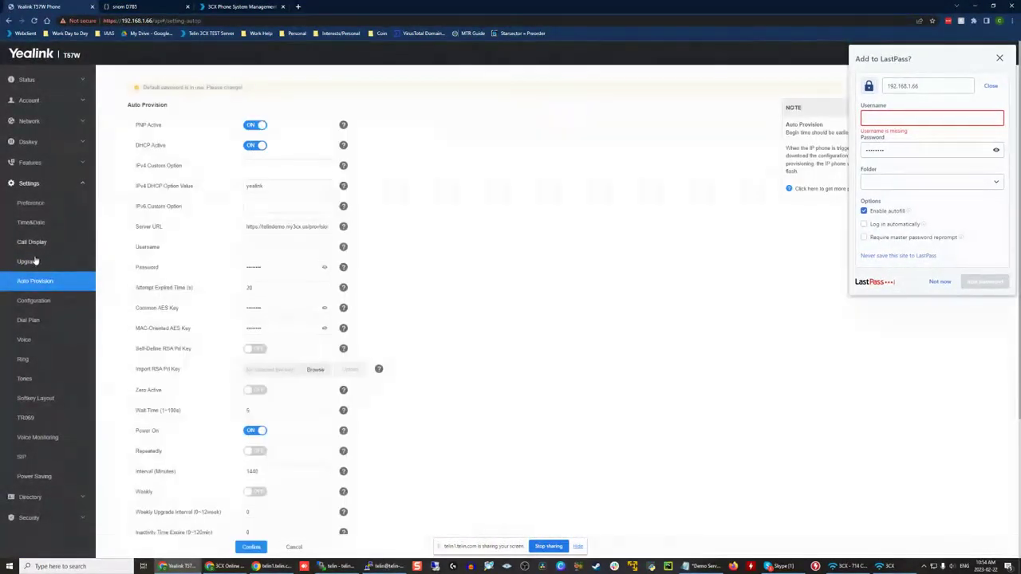
Step: Reboot the Yealink T57W from its upgrade settings and confirm the reboot
{"action": "left_click", "coordinate": [32, 262]}
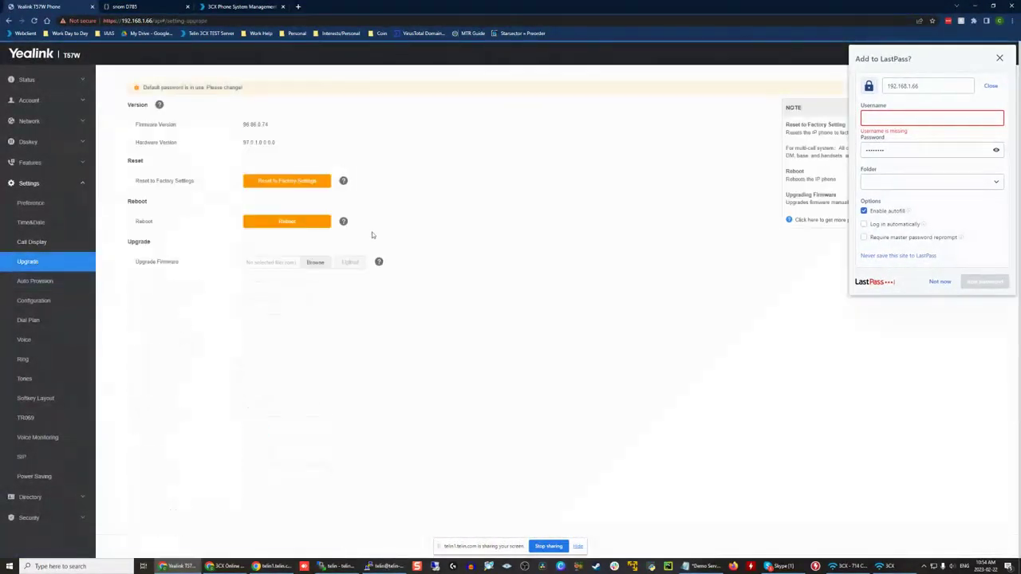
{"action": "left_click", "coordinate": [273, 222]}
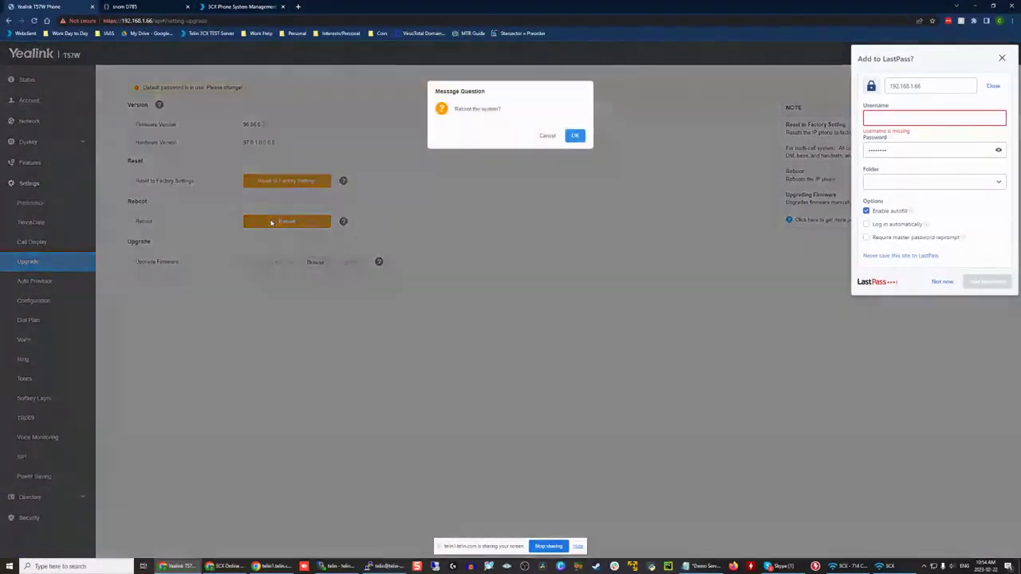
{"action": "left_click", "coordinate": [585, 136]}
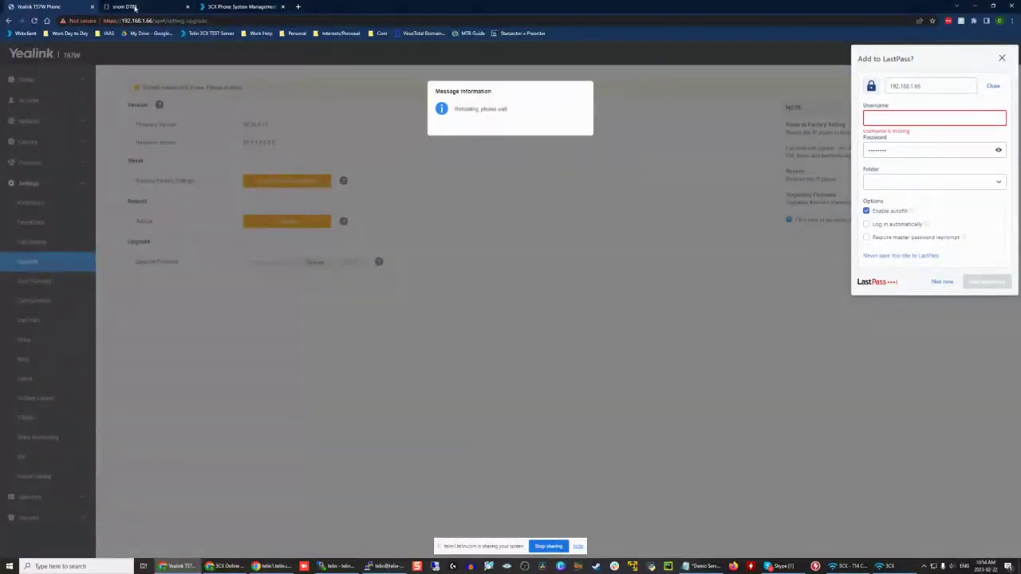
Step: Switch to the 3CX management console and open the phone provisioning settings of extension 102, Test2
{"action": "left_click", "coordinate": [134, 7]}
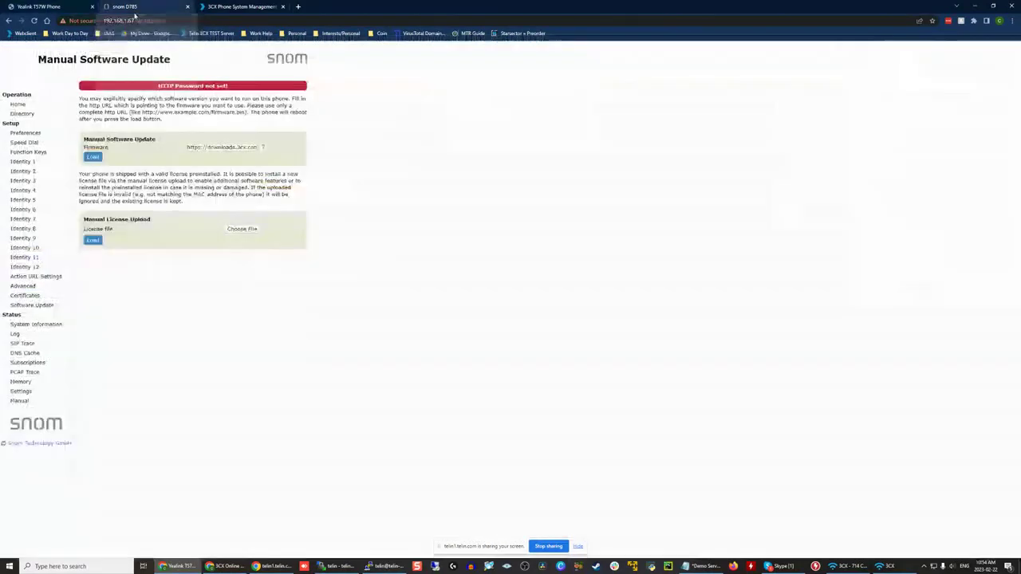
{"action": "left_click", "coordinate": [240, 6]}
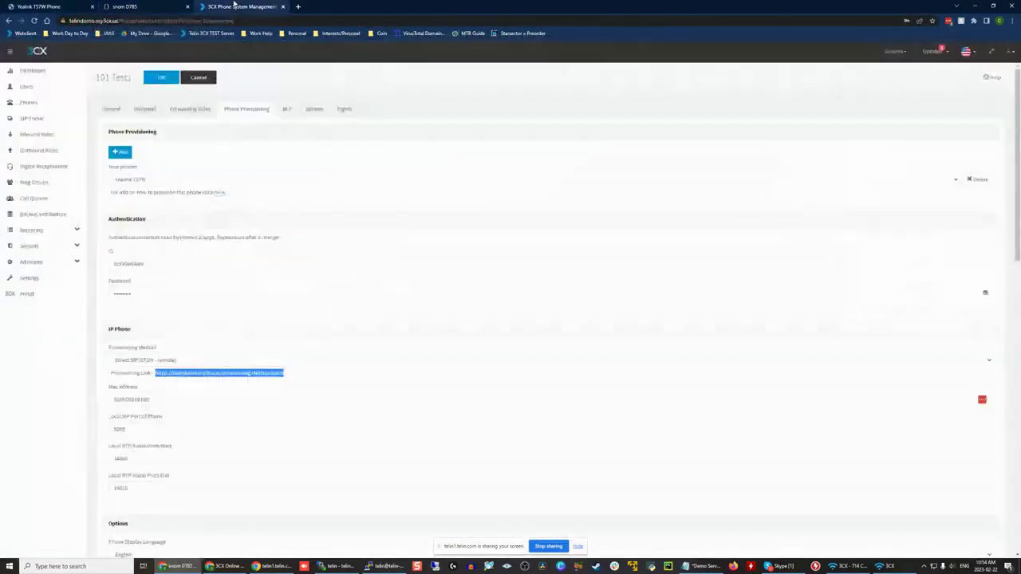
{"action": "left_click", "coordinate": [53, 85]}
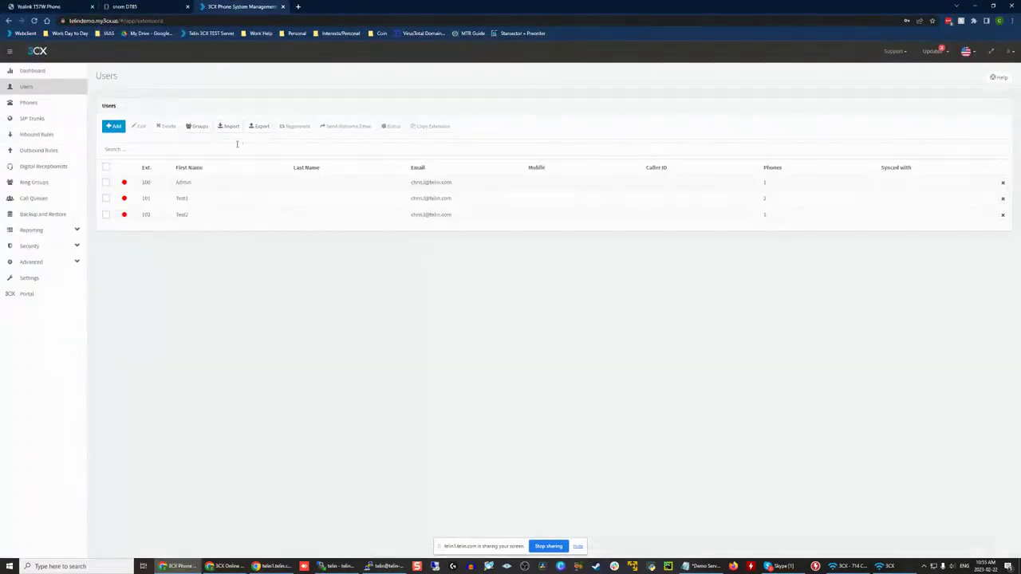
{"action": "double_click", "coordinate": [158, 214]}
{"action": "left_click", "coordinate": [247, 109]}
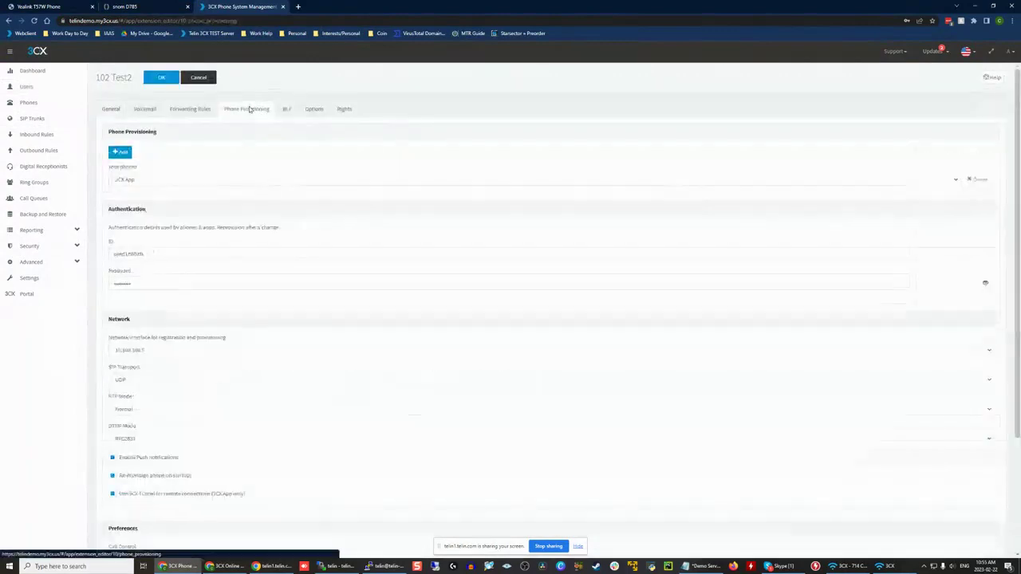
Step: Start adding a phone to extension 102 and choose the Snom D785 model
{"action": "left_click", "coordinate": [120, 152]}
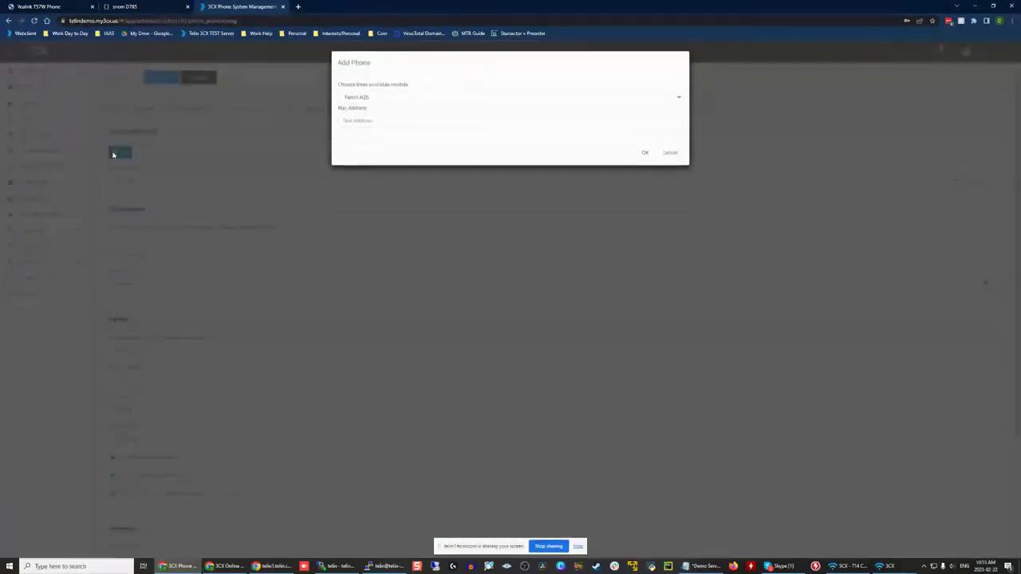
{"action": "left_click", "coordinate": [378, 100]}
{"action": "scroll", "coordinate": [390, 185], "scroll_direction": "down", "scroll_amount": 3}
{"action": "scroll", "coordinate": [391, 186], "scroll_direction": "down", "scroll_amount": 10}
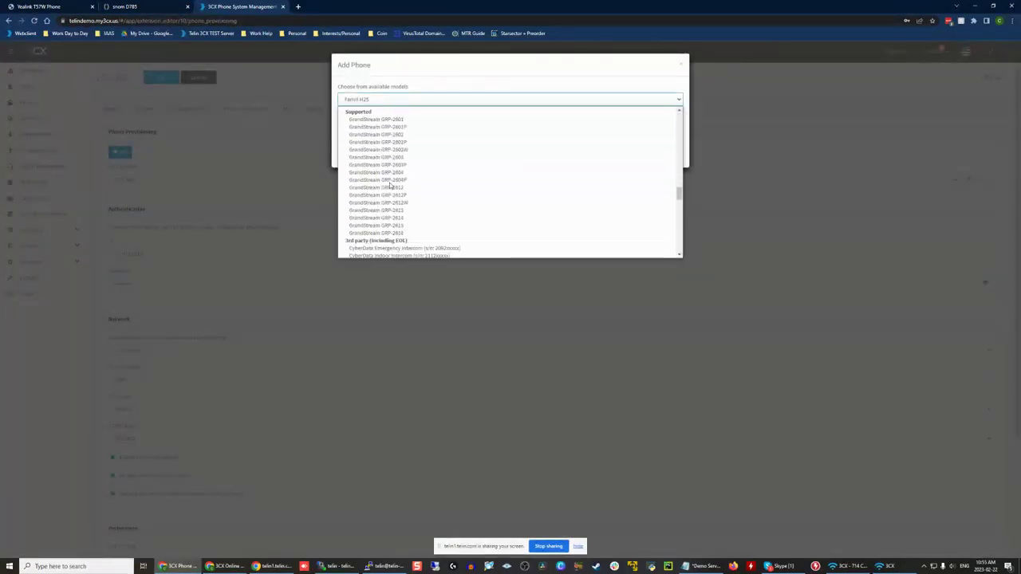
{"action": "scroll", "coordinate": [399, 186], "scroll_direction": "up", "scroll_amount": 5}
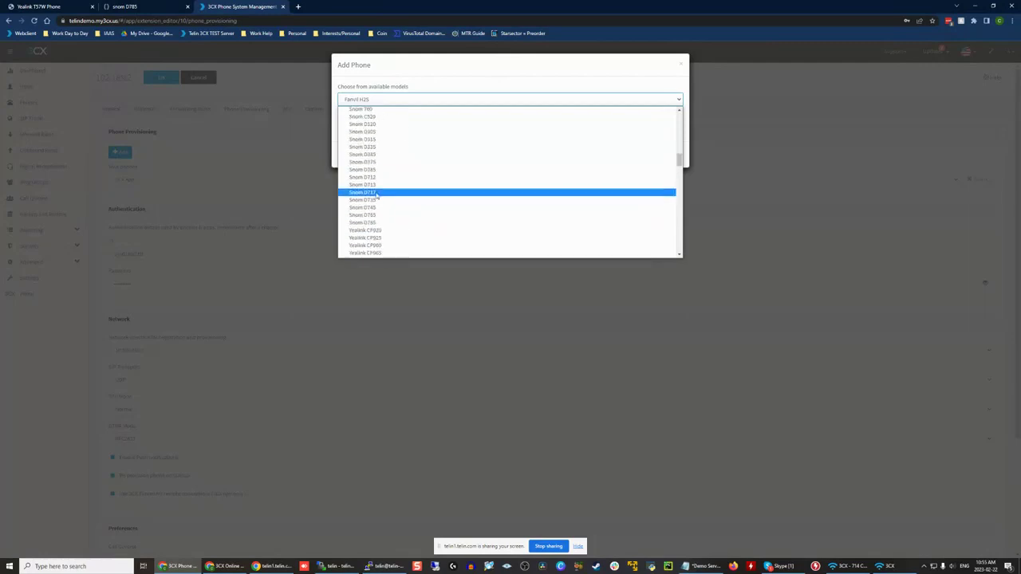
{"action": "left_click", "coordinate": [391, 223]}
{"action": "left_click", "coordinate": [359, 122]}
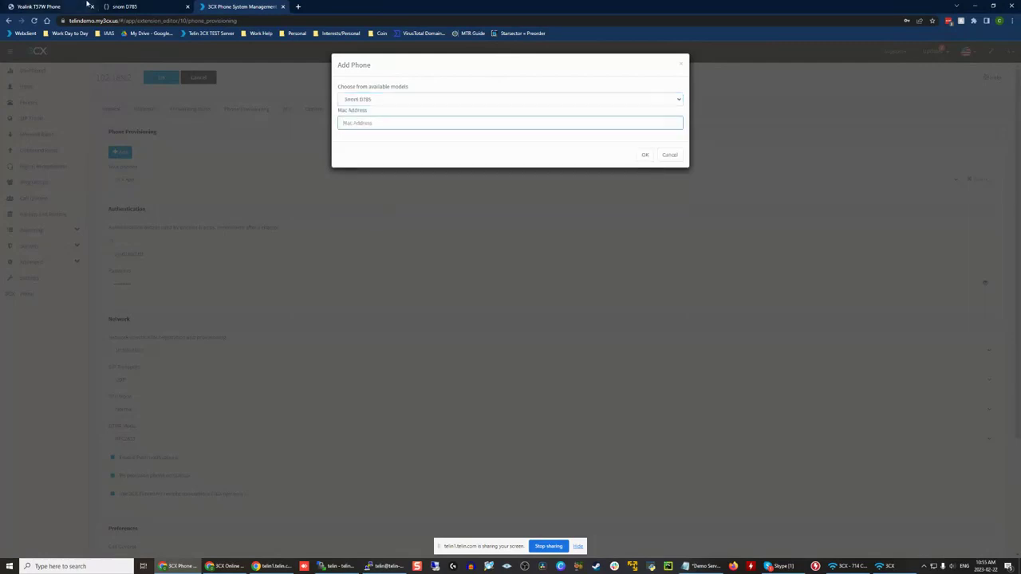
Step: Copy the MAC address from the snom D785's system information into the new phone's MAC address and add the phone
{"action": "left_click", "coordinate": [132, 6]}
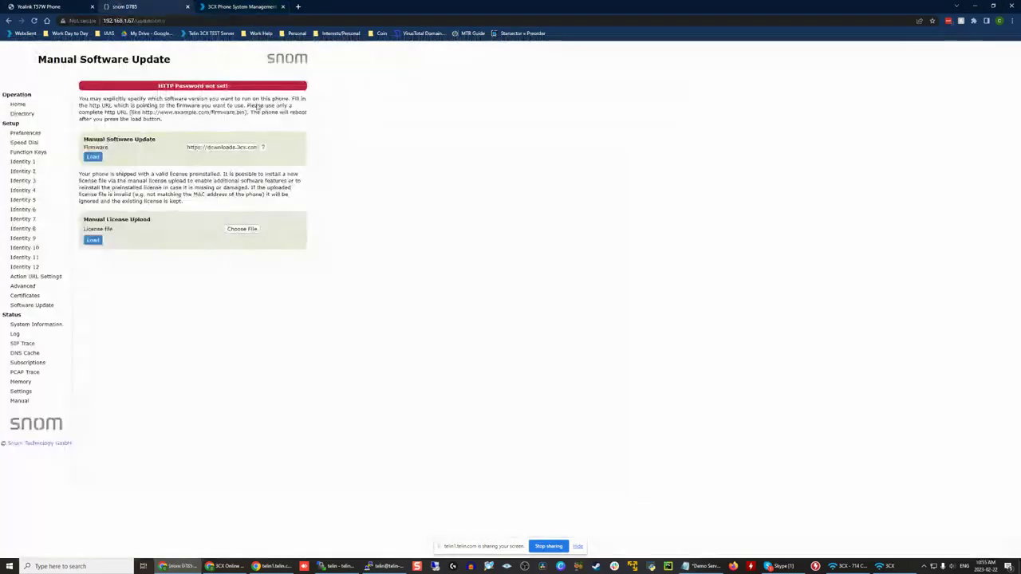
{"action": "left_click", "coordinate": [49, 326]}
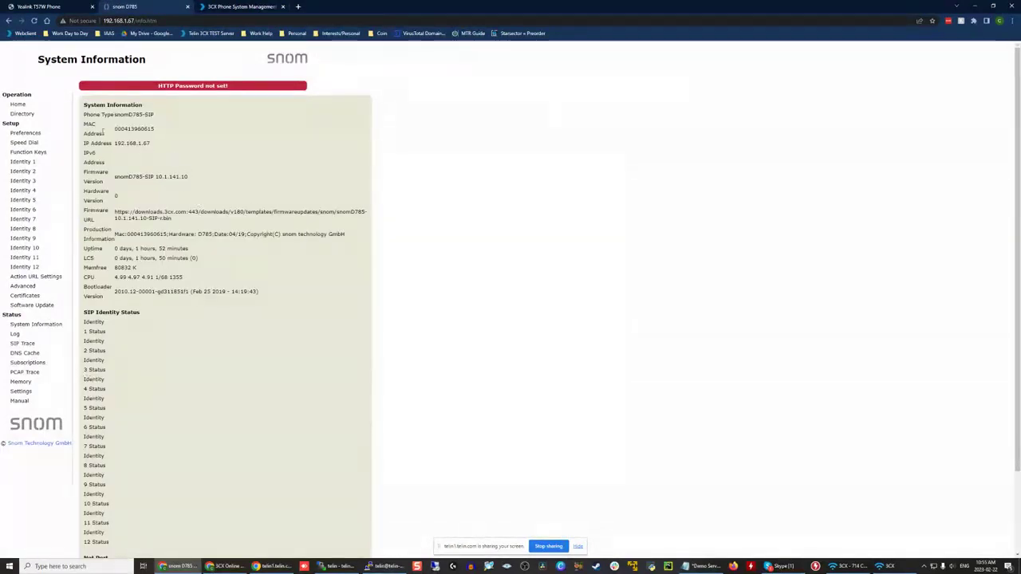
{"action": "double_click", "coordinate": [121, 128]}
{"action": "key", "text": "ctrl+c"}
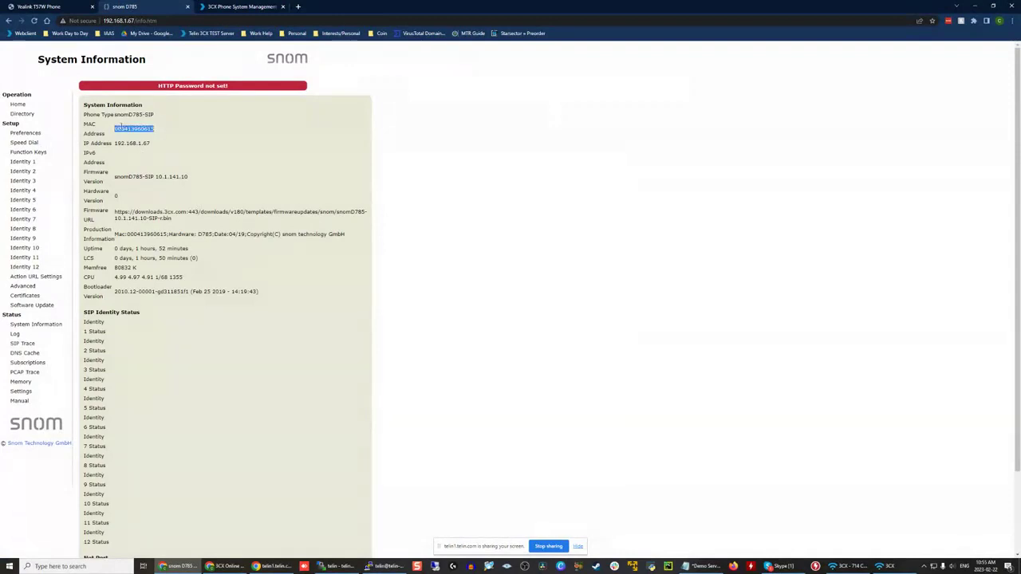
{"action": "left_click", "coordinate": [247, 7]}
{"action": "key", "text": "ctrl+v"}
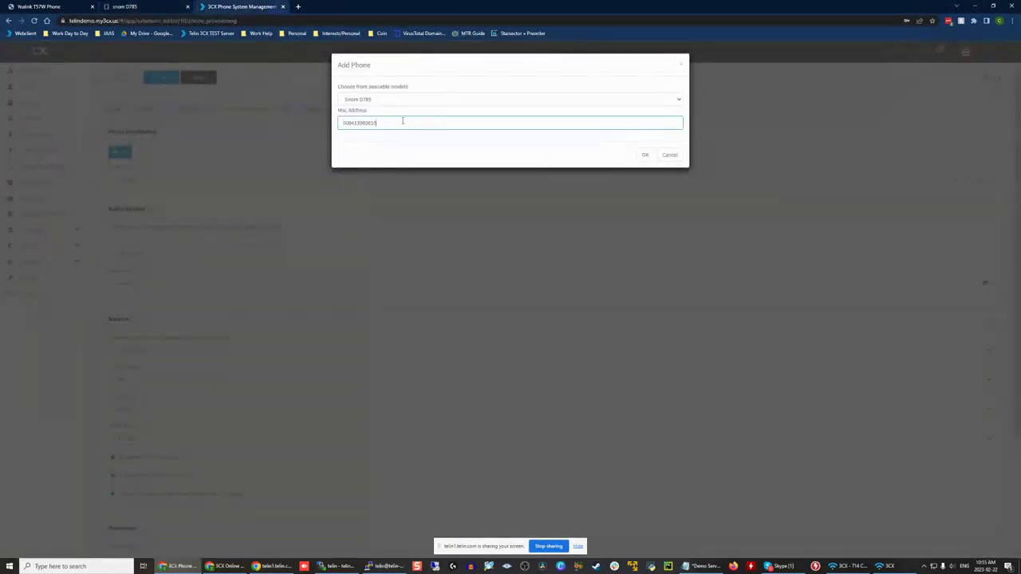
{"action": "left_click", "coordinate": [648, 154]}
Step: Set the Snom D785's provisioning method to Direct SIP (STUN - remote), check extension 102's restriction options and save the extension
{"action": "scroll", "coordinate": [136, 311], "scroll_direction": "down", "scroll_amount": 1}
{"action": "left_click", "coordinate": [131, 281]}
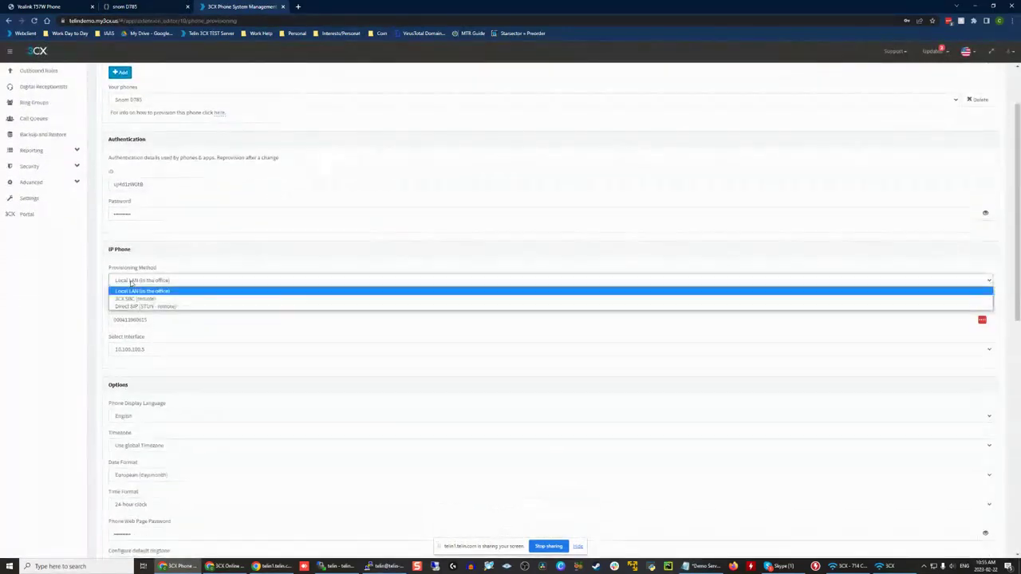
{"action": "left_click", "coordinate": [144, 307]}
{"action": "scroll", "coordinate": [320, 86], "scroll_direction": "up", "scroll_amount": 1}
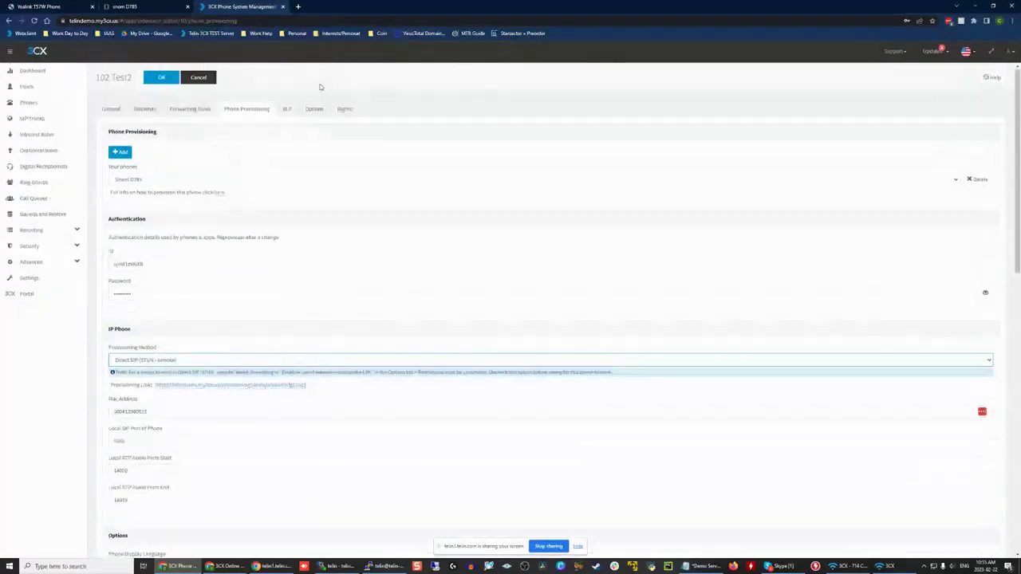
{"action": "left_click", "coordinate": [315, 109]}
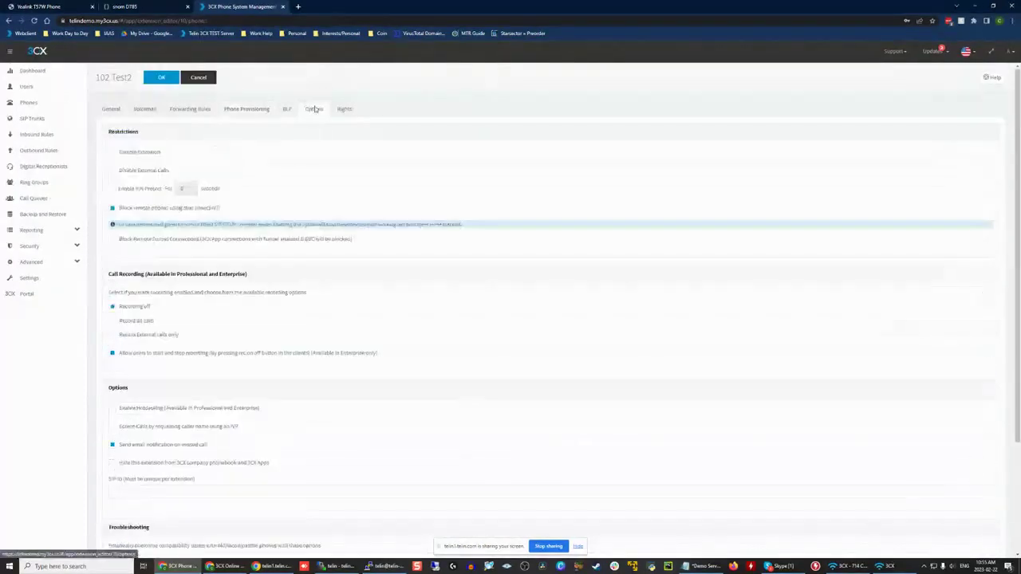
{"action": "left_click", "coordinate": [242, 110]}
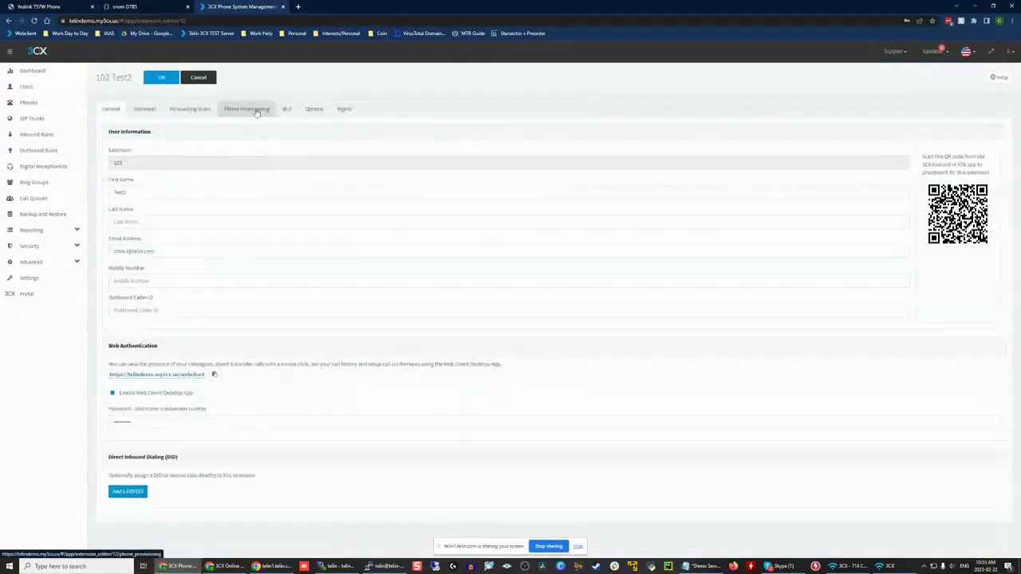
Step: Reopen extension 102's phone provisioning settings and copy the Snom D785's provisioning link
{"action": "left_click", "coordinate": [258, 108]}
{"action": "scroll", "coordinate": [348, 335], "scroll_direction": "down", "scroll_amount": 1}
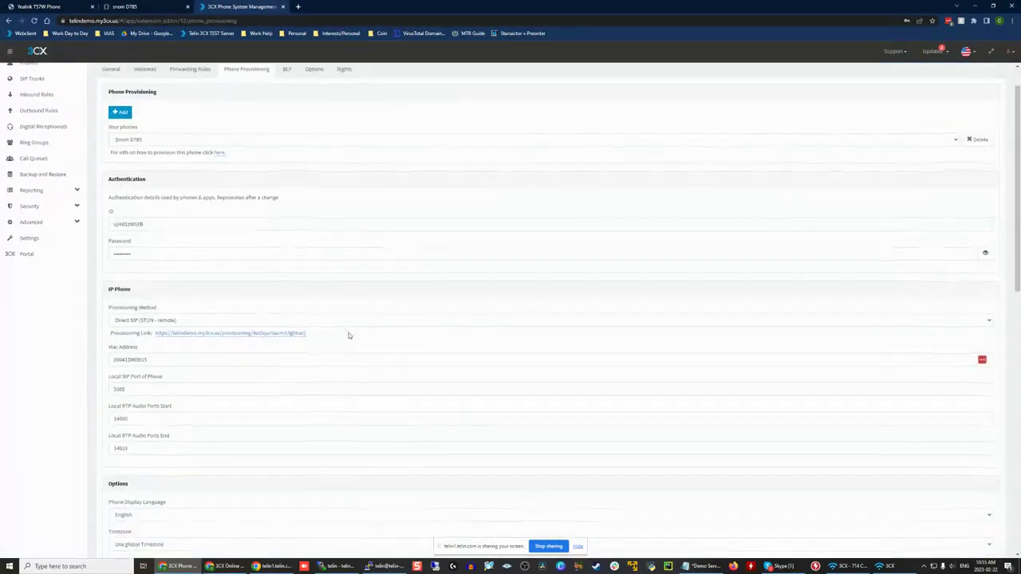
{"action": "left_click_drag", "start_coordinate": [308, 333], "coordinate": [155, 334]}
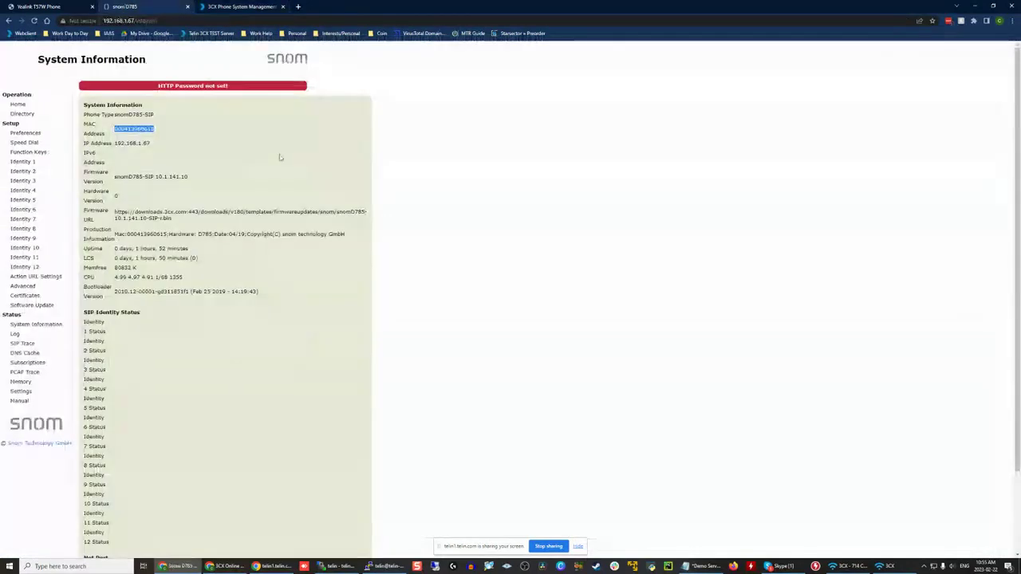
Step: Open the update section of the advanced settings in the snom D785's web interface and locate the setting URL
{"action": "left_click", "coordinate": [127, 7]}
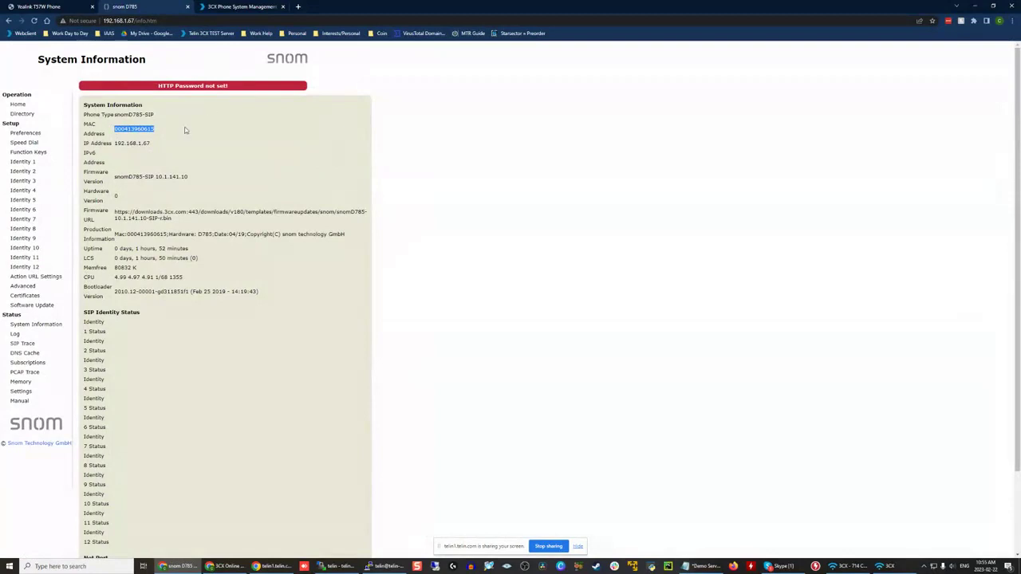
{"action": "left_click", "coordinate": [24, 287]}
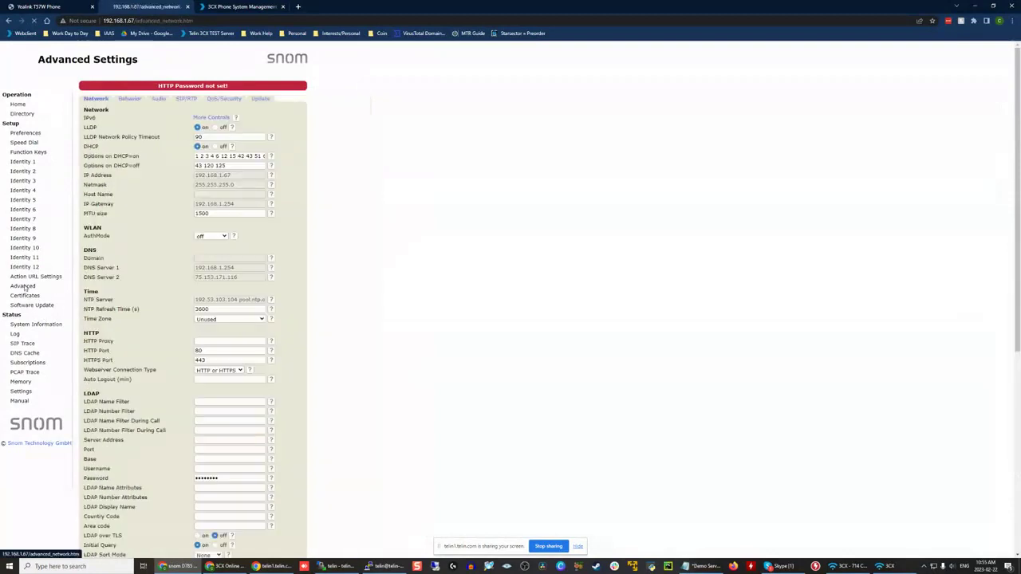
{"action": "left_click", "coordinate": [261, 99]}
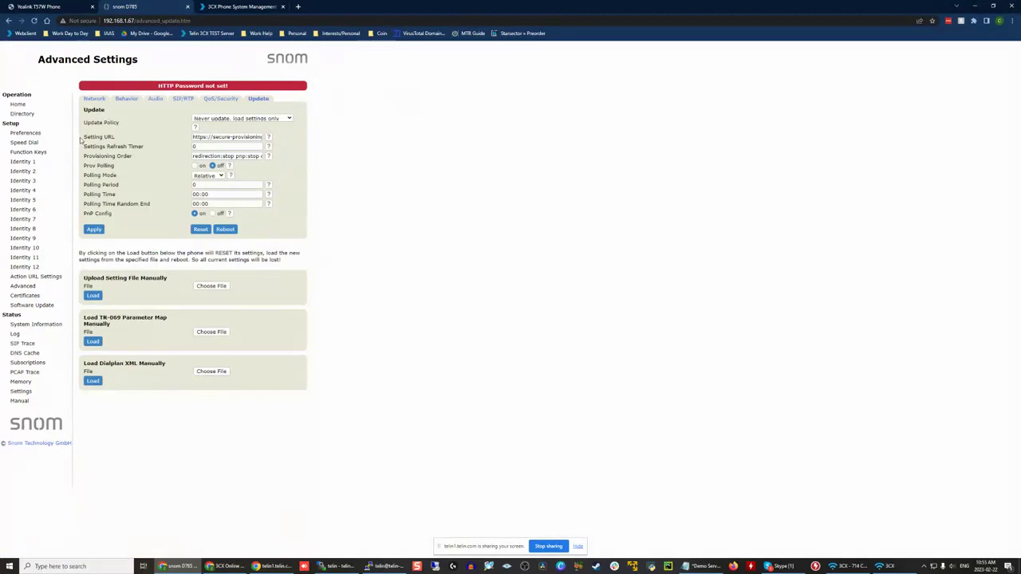
{"action": "left_click_drag", "start_coordinate": [80, 140], "coordinate": [186, 142]}
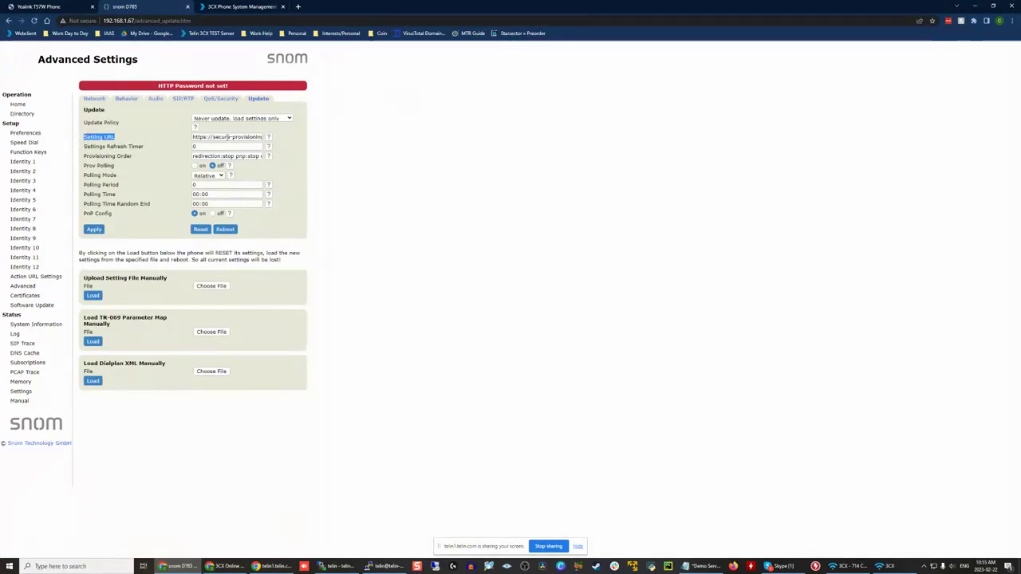
Step: Replace the snom D785's setting URL with the copied provisioning link and check the pasted address
{"action": "left_click", "coordinate": [227, 137]}
{"action": "key", "text": "ctrl+a"}
{"action": "key", "text": "ctrl+v"}
{"action": "left_click_drag", "start_coordinate": [228, 137], "coordinate": [167, 141]}
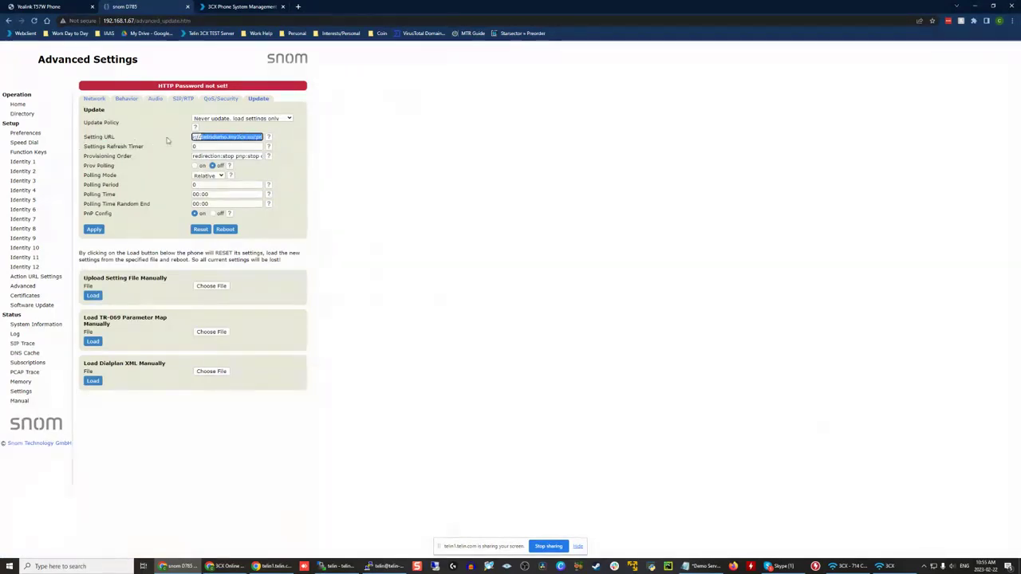
{"action": "left_click", "coordinate": [463, 153]}
{"action": "left_click_drag", "start_coordinate": [229, 138], "coordinate": [102, 137]}
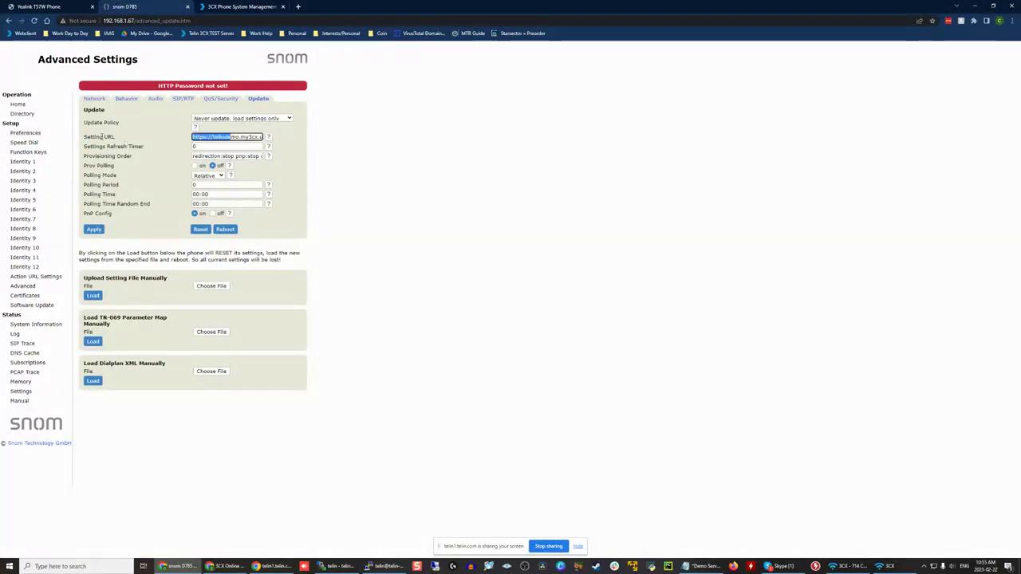
{"action": "left_click", "coordinate": [495, 135]}
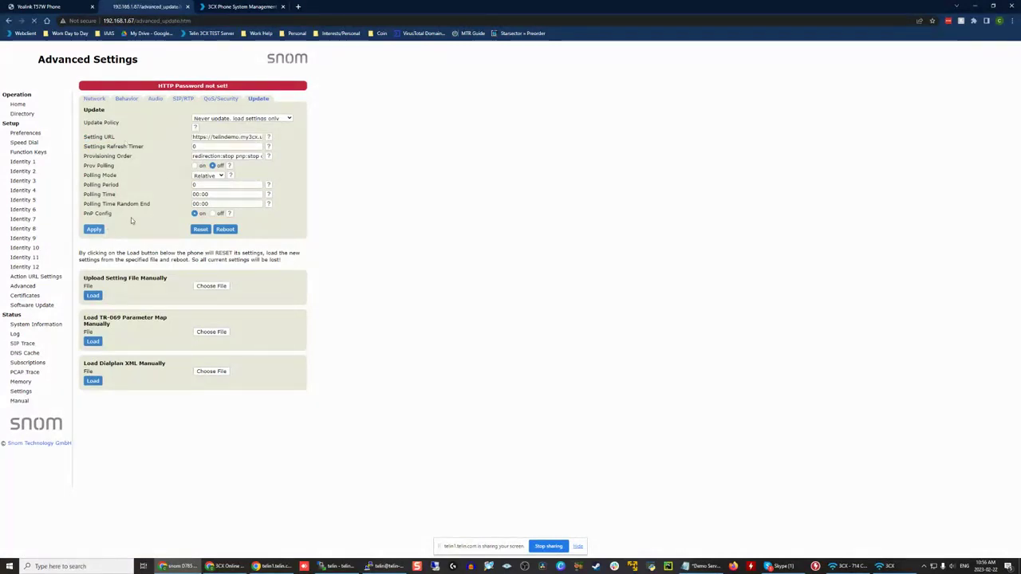
Step: Reboot the snom D785, confirm the restart, and return to the Yealink T57W's web page
{"action": "left_click", "coordinate": [225, 229]}
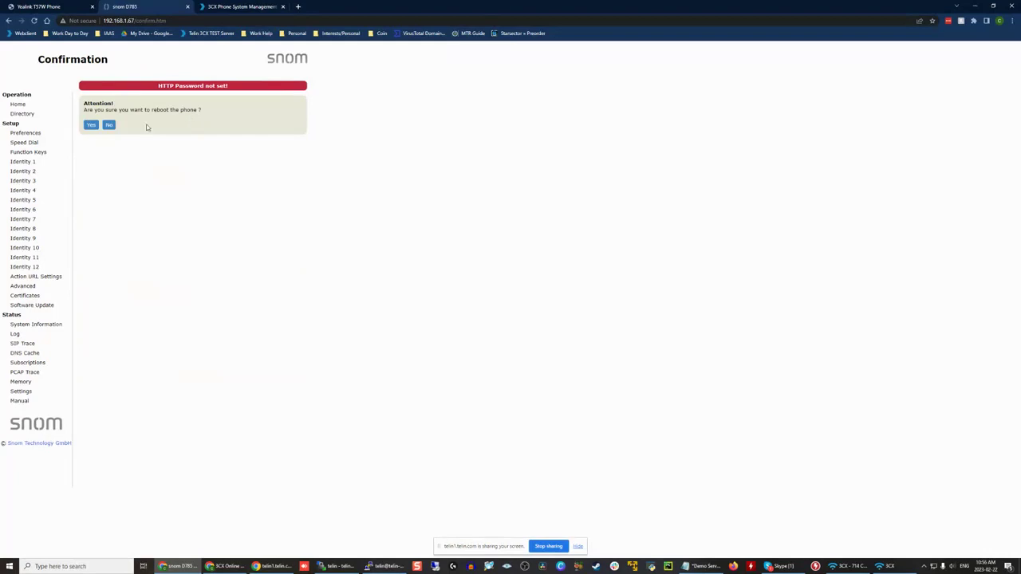
{"action": "left_click", "coordinate": [91, 125]}
{"action": "left_click", "coordinate": [29, 5]}
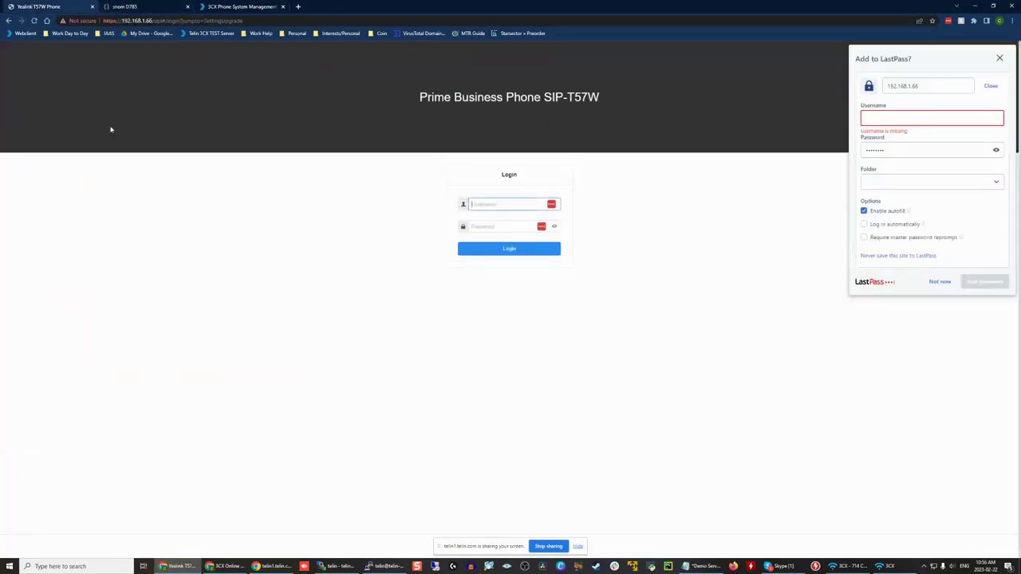
Step: Check the 3CX phones list for the provisioned devices and select extension 101's Yealink SIP-T57W
{"action": "left_click", "coordinate": [231, 6]}
{"action": "scroll", "coordinate": [25, 144], "scroll_direction": "up", "scroll_amount": 1}
{"action": "left_click", "coordinate": [28, 102]}
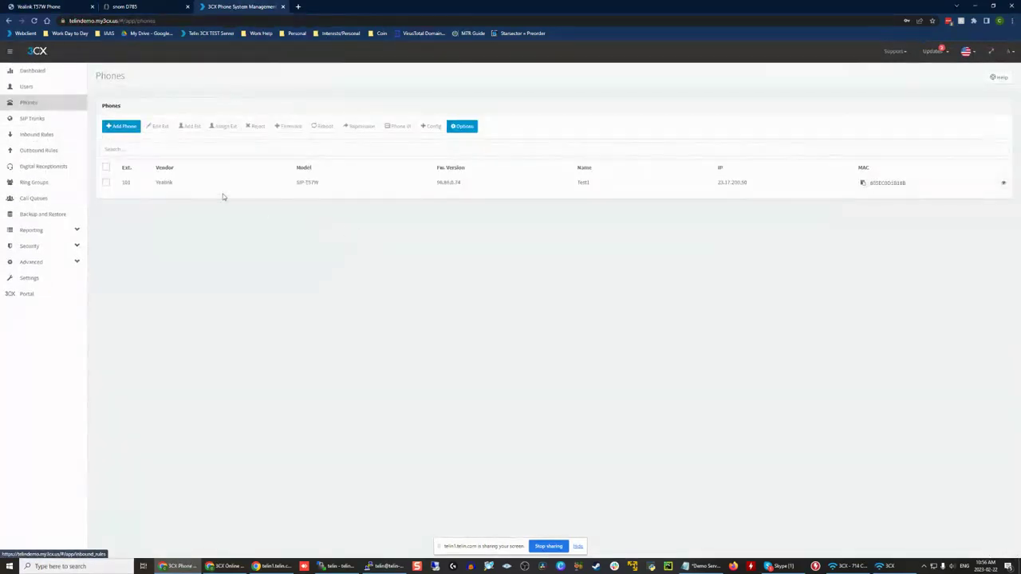
{"action": "left_click", "coordinate": [104, 183]}
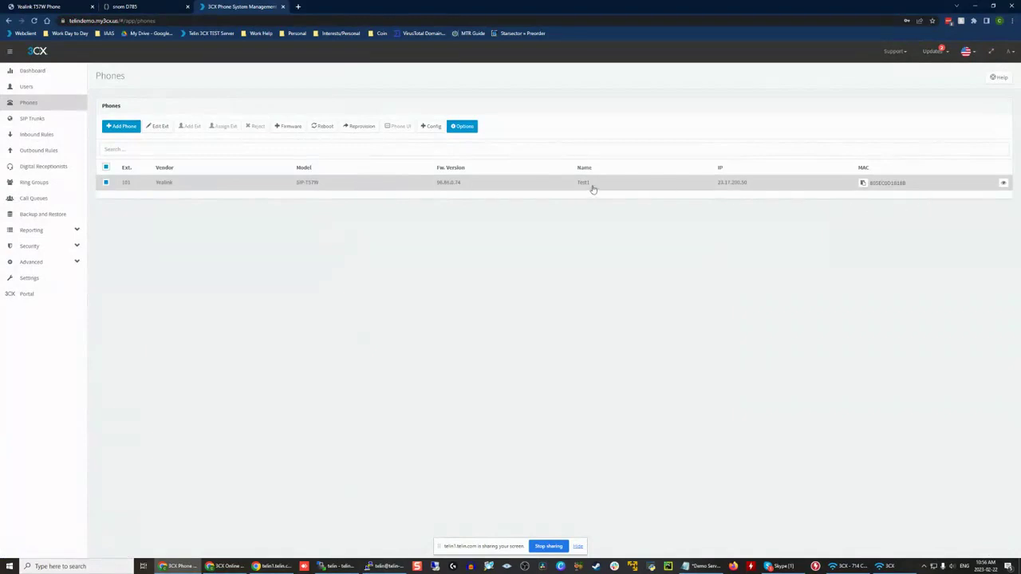
Step: Open user 101 Test1 and examine the mobile number, outbound caller ID and web client password fields
{"action": "left_click", "coordinate": [47, 86]}
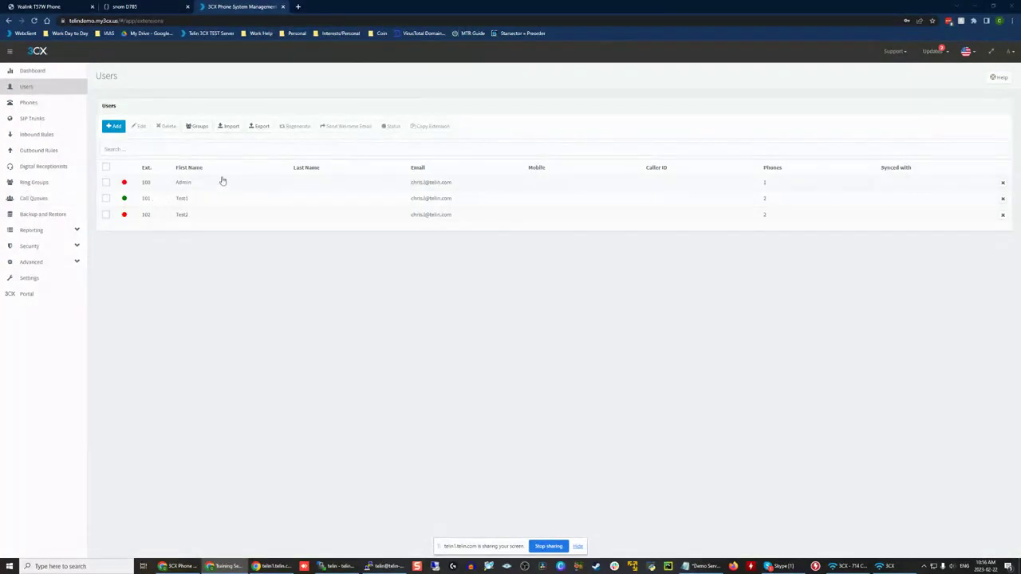
{"action": "double_click", "coordinate": [183, 198]}
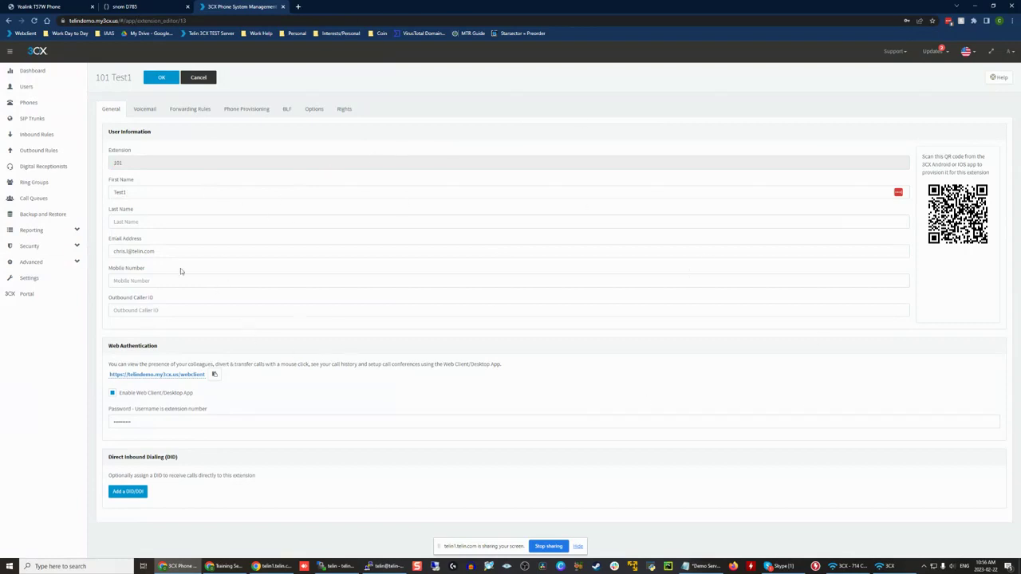
{"action": "left_click", "coordinate": [123, 277]}
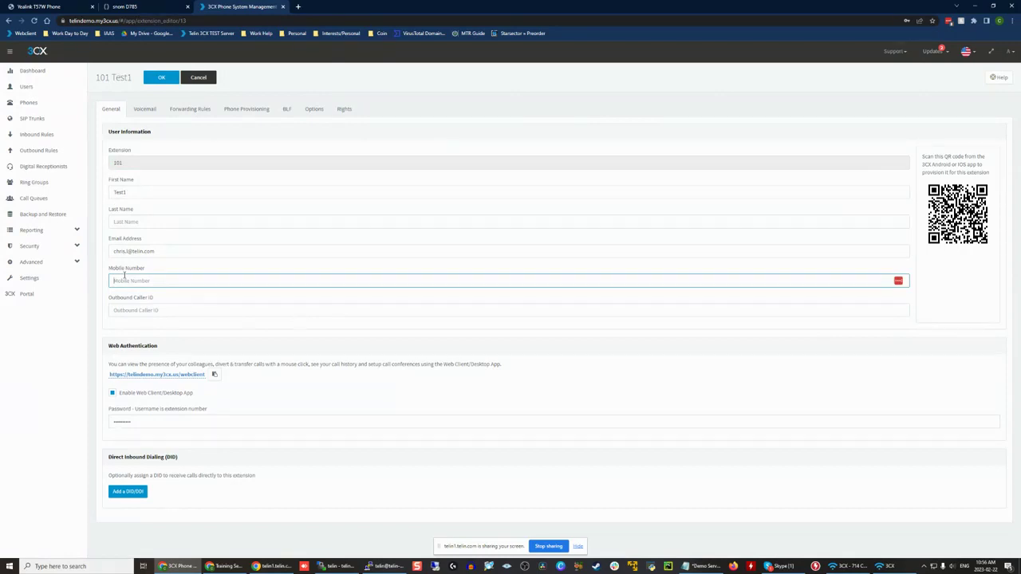
{"action": "left_click", "coordinate": [167, 307]}
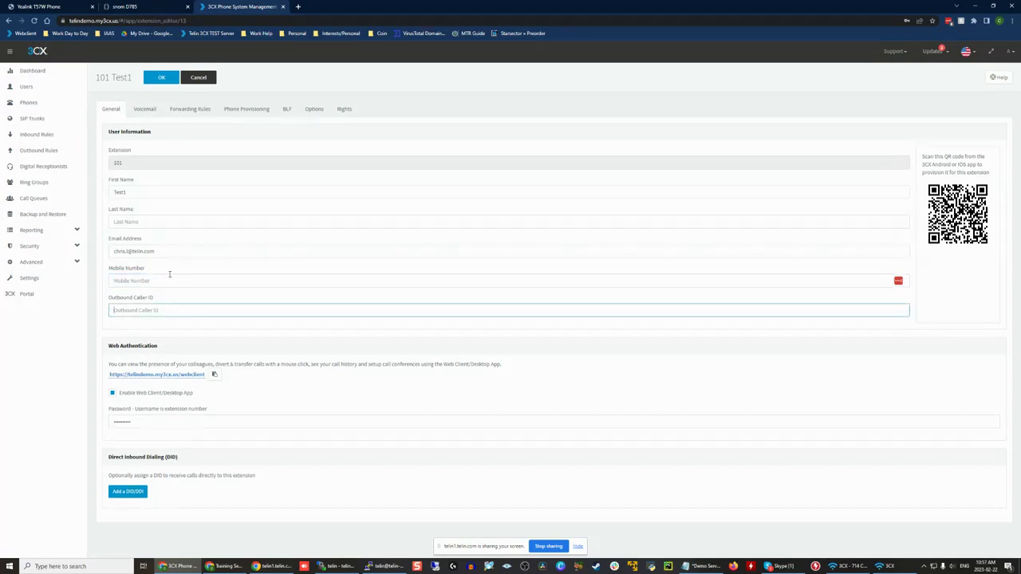
{"action": "left_click", "coordinate": [131, 324]}
{"action": "left_click", "coordinate": [142, 314]}
{"action": "left_click", "coordinate": [185, 425]}
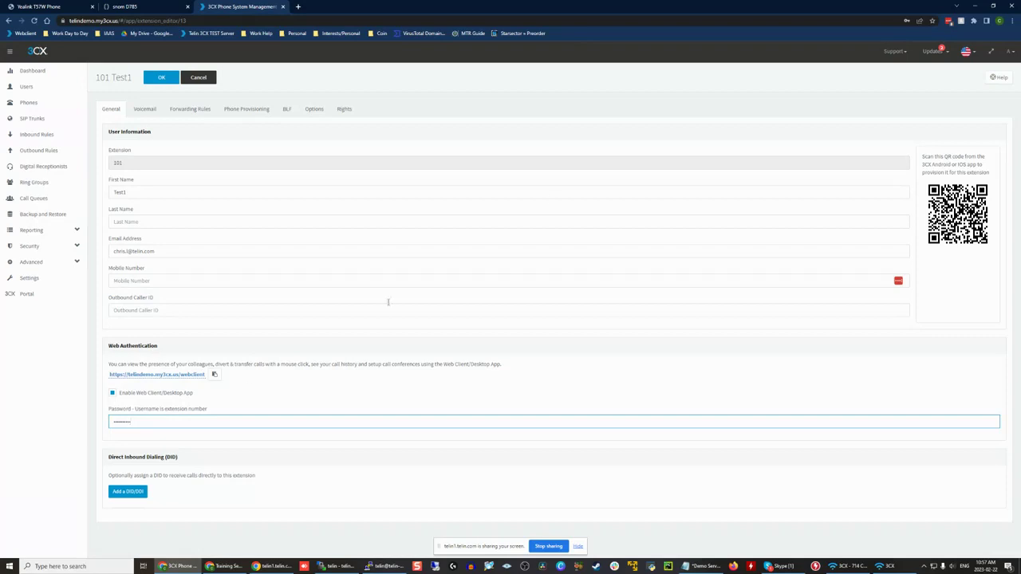
Step: Select extension 101 in the users list to see the available actions, and reopen it to review the Direct Inbound Dialing section
{"action": "left_click", "coordinate": [50, 87]}
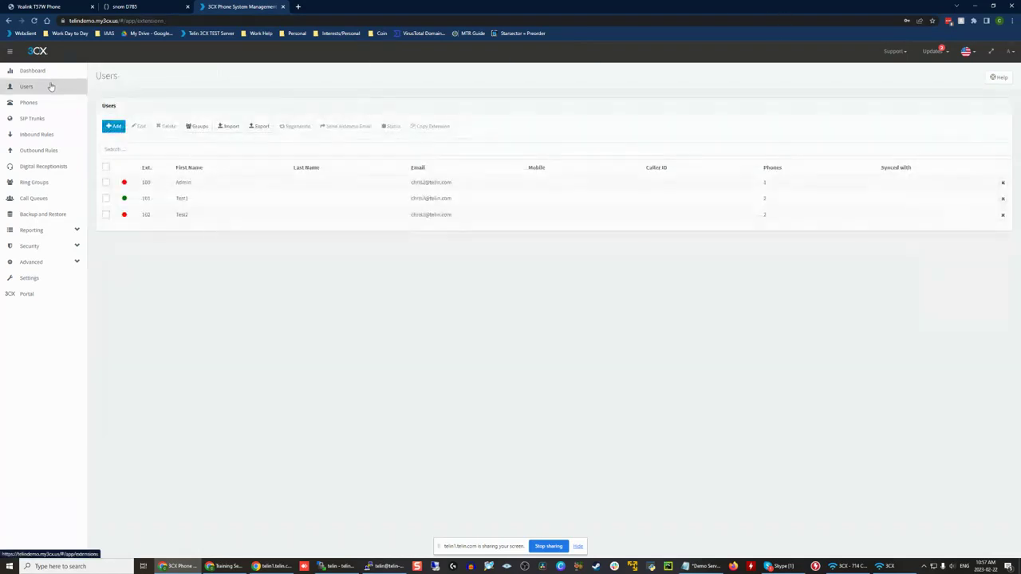
{"action": "left_click", "coordinate": [106, 201]}
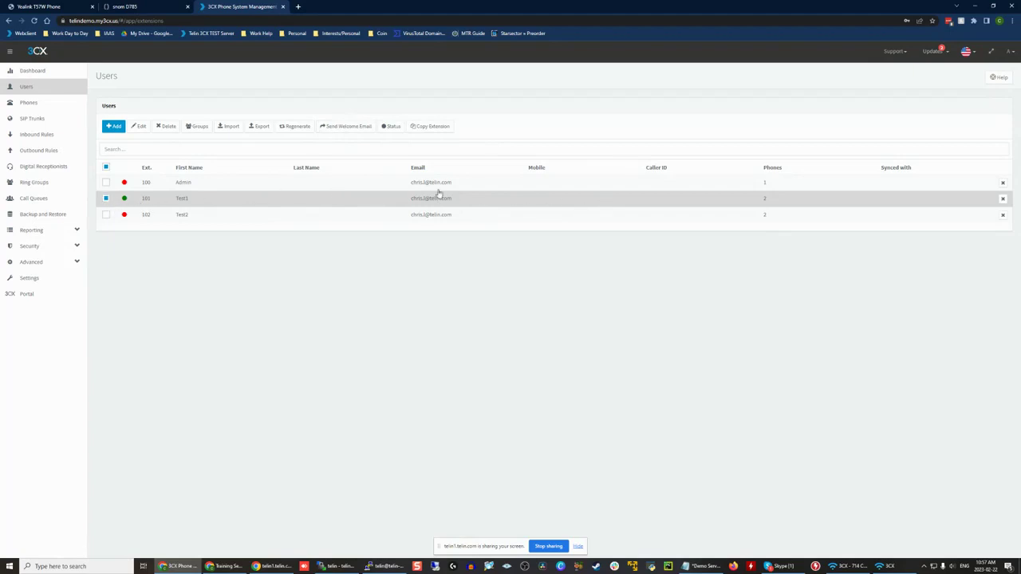
{"action": "double_click", "coordinate": [199, 201]}
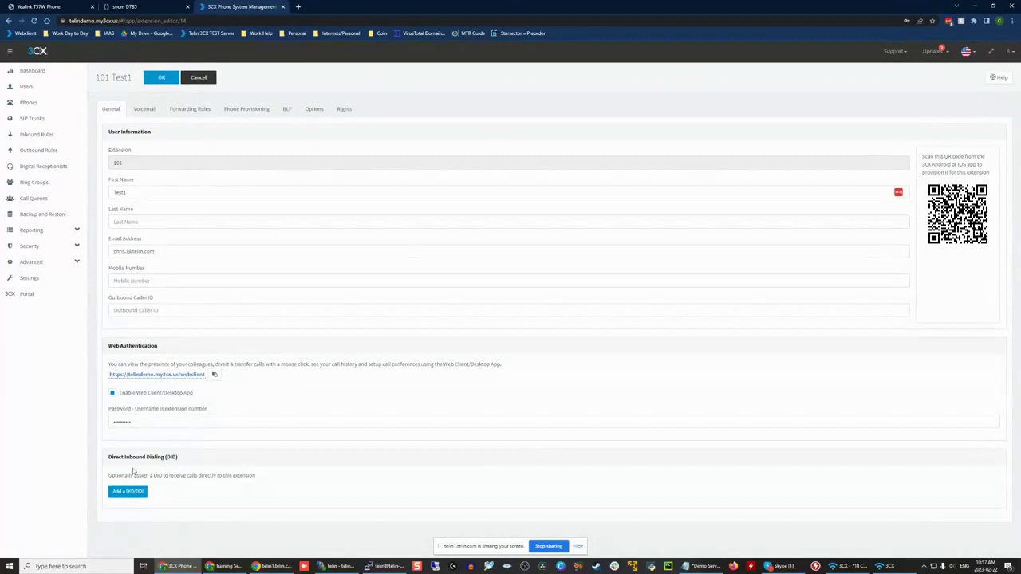
{"action": "left_click_drag", "start_coordinate": [105, 458], "coordinate": [263, 474]}
{"action": "left_click", "coordinate": [263, 474]}
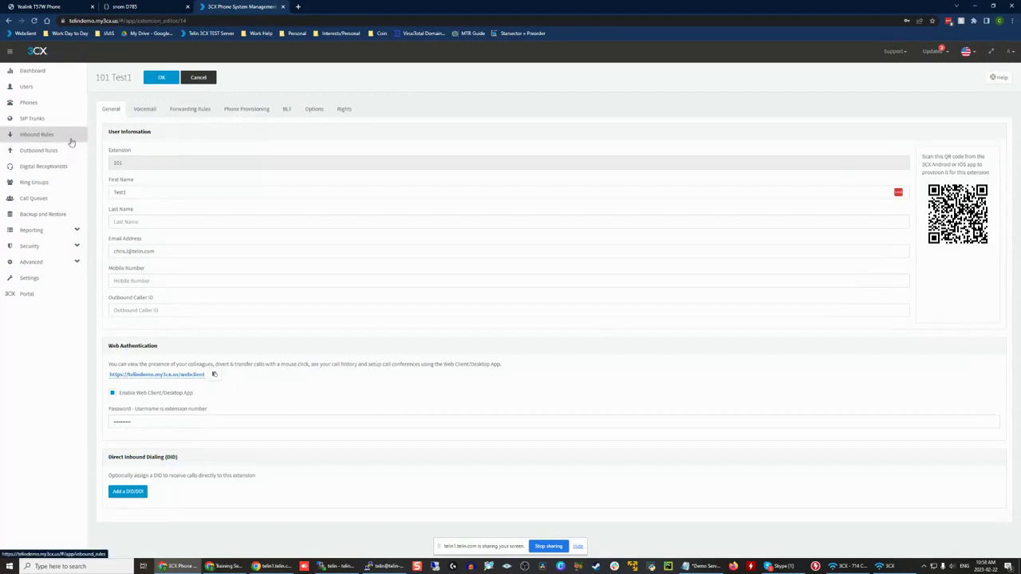
Step: Assign the first full phone number in the DID list to extension 101 and save the extension
{"action": "left_click", "coordinate": [125, 493]}
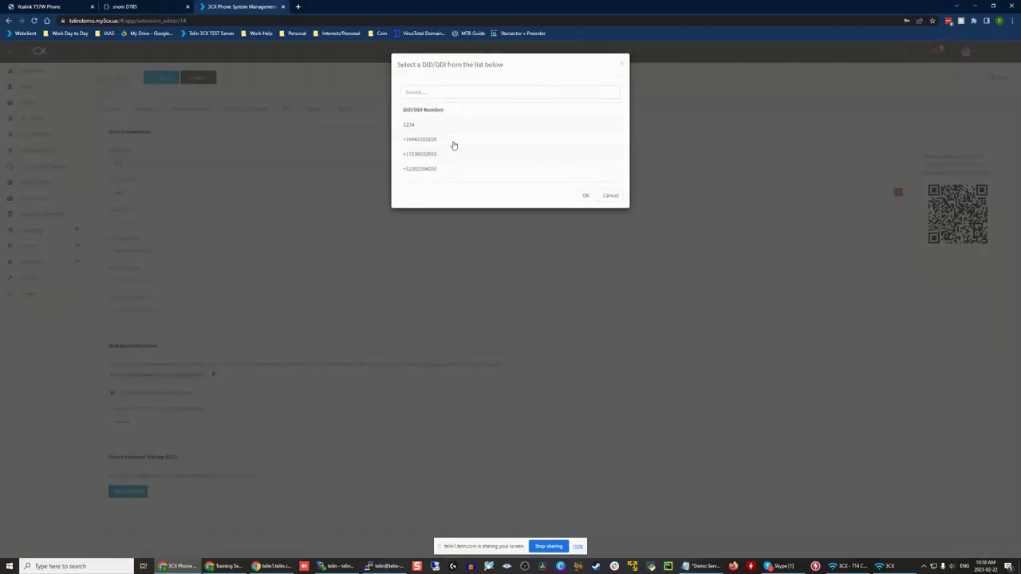
{"action": "left_click", "coordinate": [540, 145]}
{"action": "left_click", "coordinate": [587, 196]}
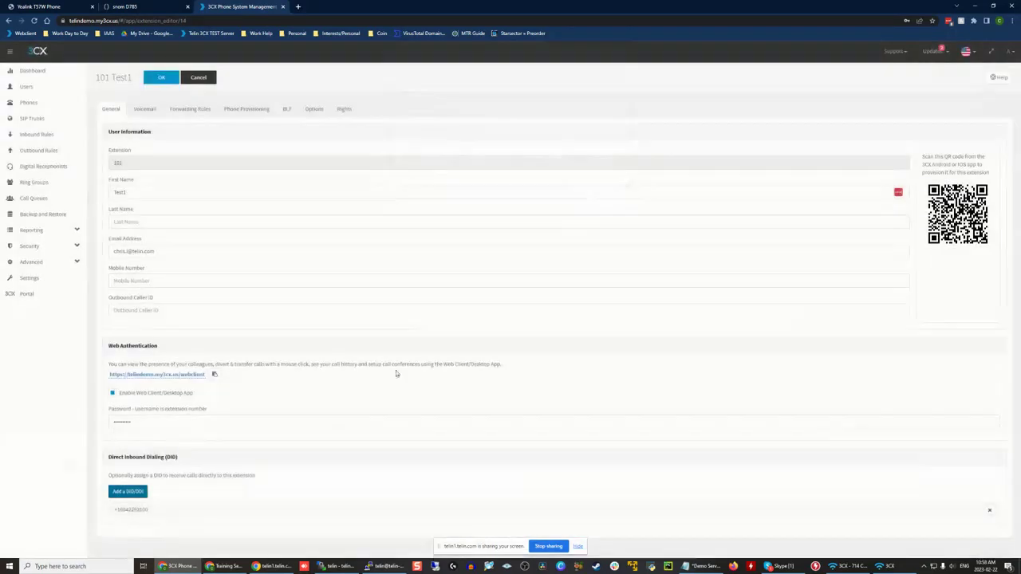
{"action": "left_click", "coordinate": [162, 79]}
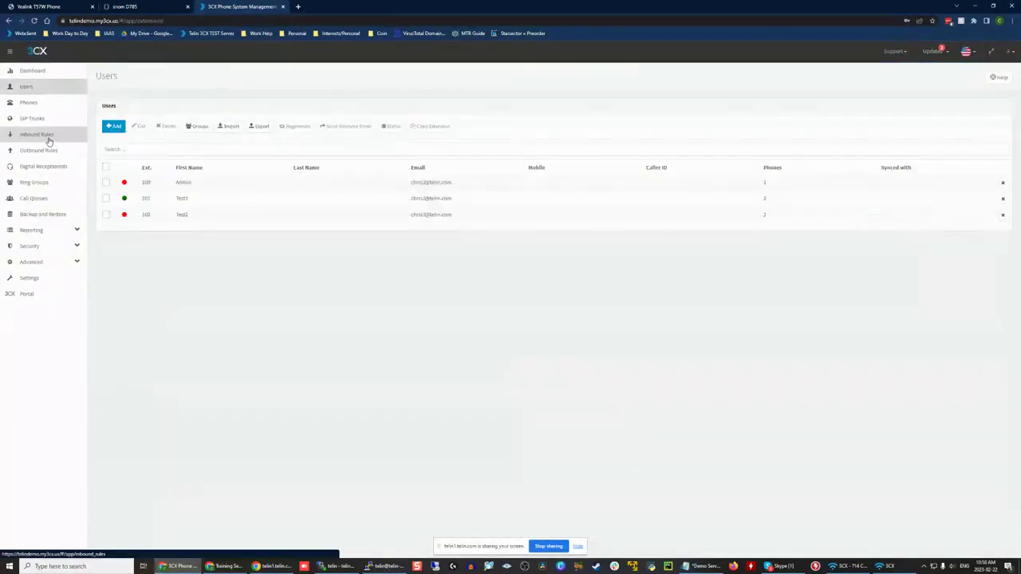
Step: Delete the DID inbound rule on the Telin trunk that routes to 101 Test1
{"action": "left_click", "coordinate": [37, 134]}
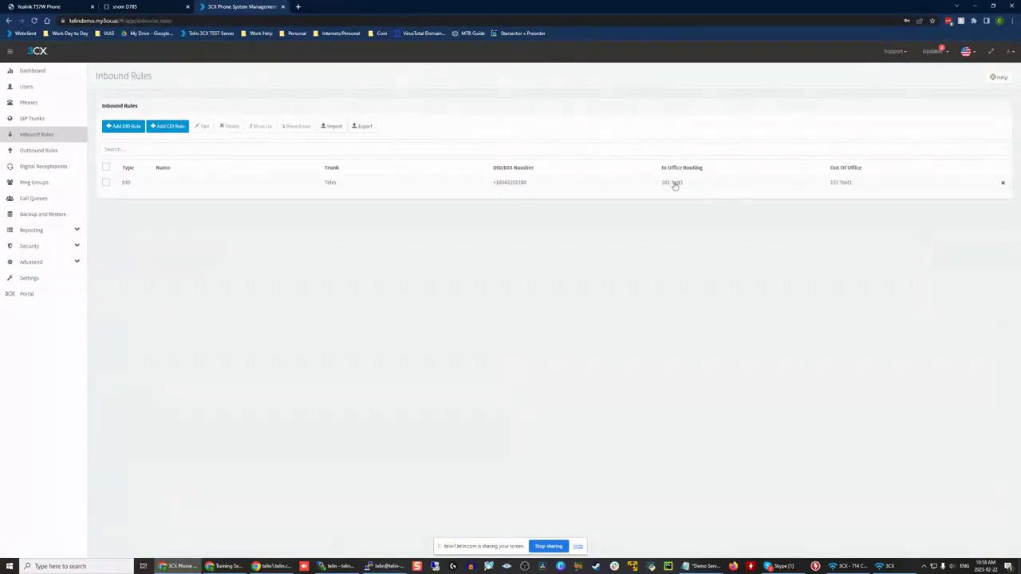
{"action": "left_click", "coordinate": [106, 182]}
{"action": "left_click", "coordinate": [230, 126]}
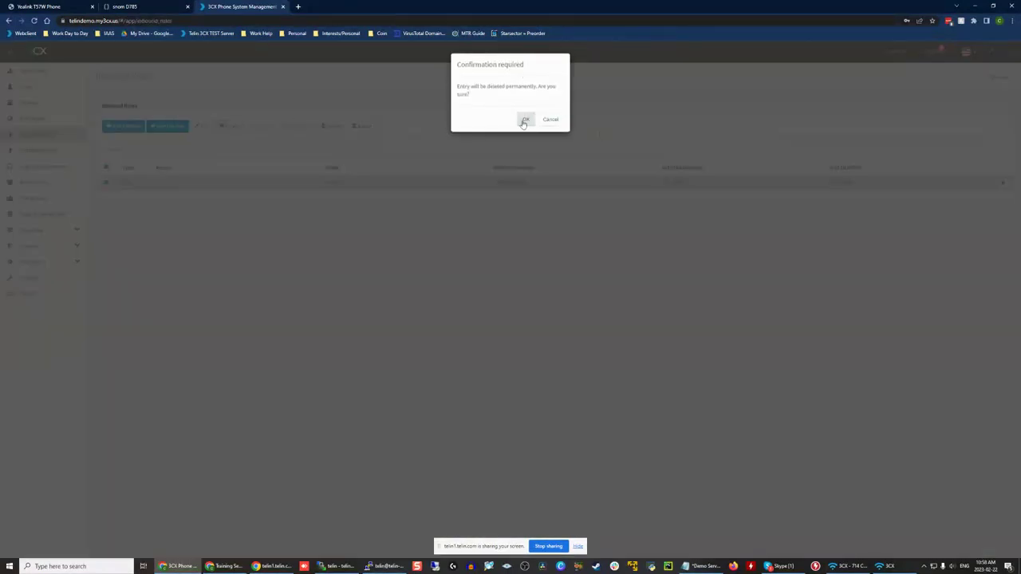
{"action": "left_click", "coordinate": [525, 119]}
Step: Open extension 101's voicemail settings and examine the PIN authentication and read date/time options
{"action": "left_click", "coordinate": [26, 87]}
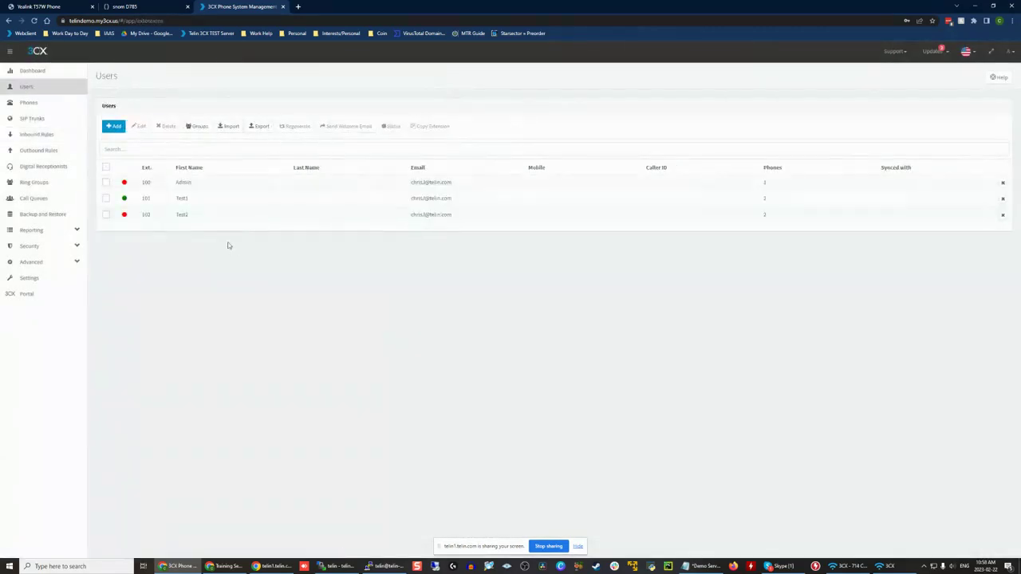
{"action": "double_click", "coordinate": [190, 198]}
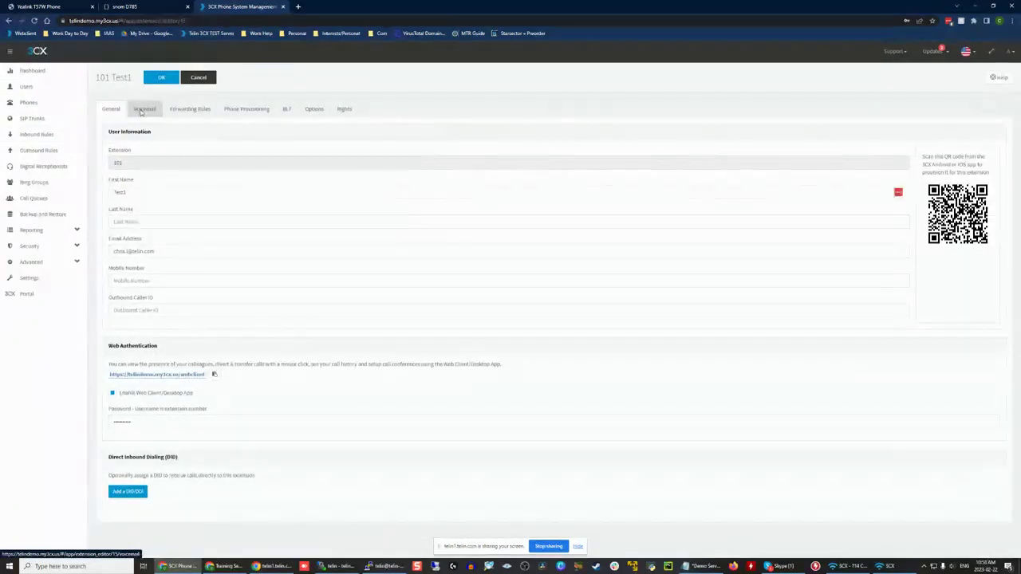
{"action": "left_click", "coordinate": [140, 110]}
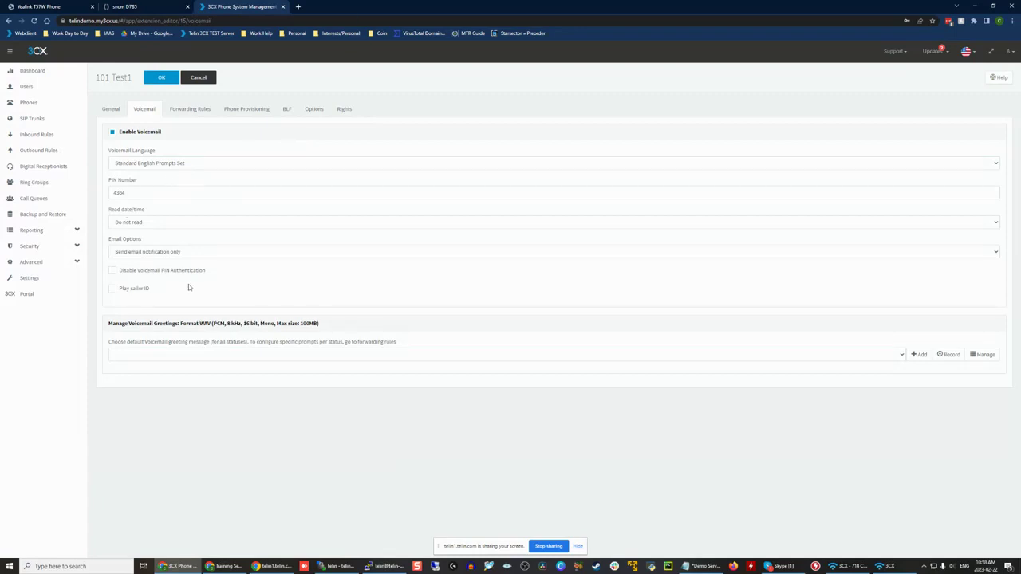
{"action": "left_click", "coordinate": [148, 271]}
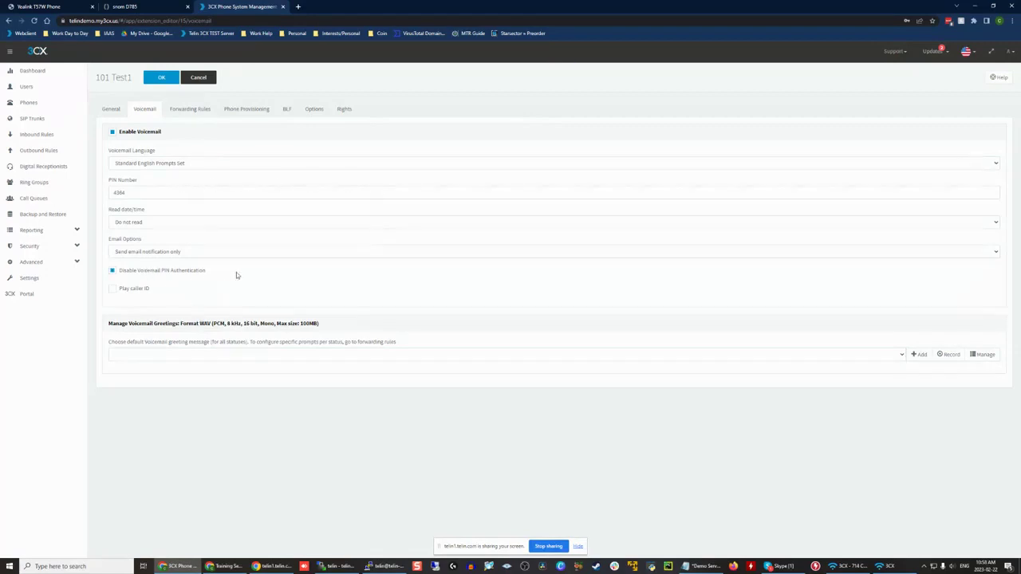
{"action": "left_click", "coordinate": [170, 273]}
{"action": "left_click", "coordinate": [265, 221]}
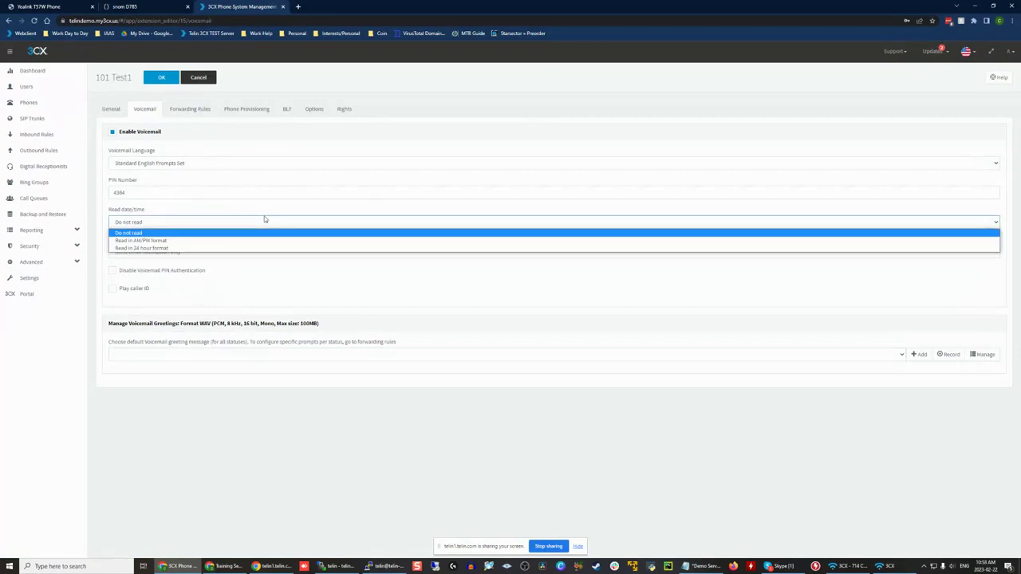
{"action": "left_click", "coordinate": [188, 206]}
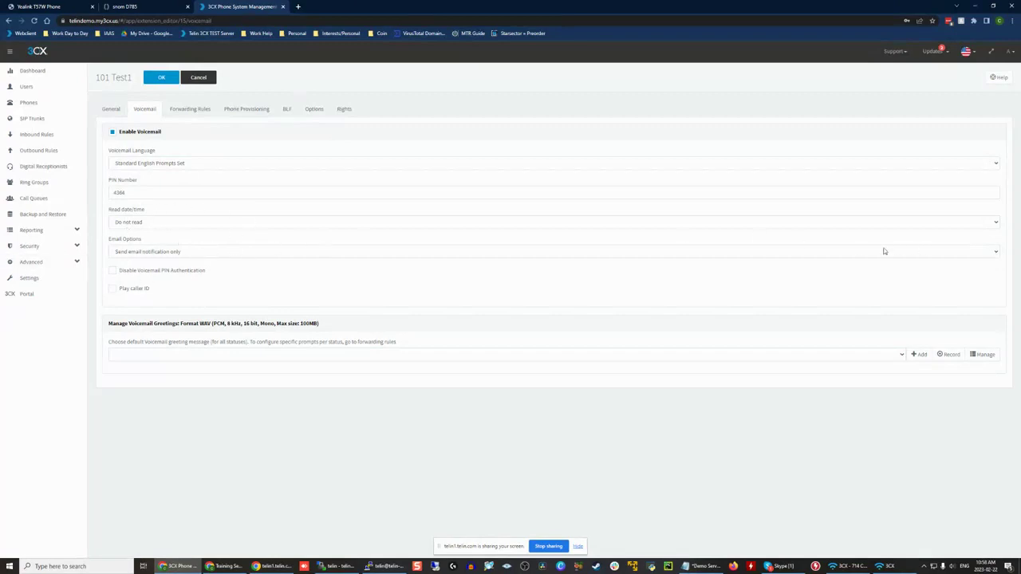
Step: Set extension 101's voicemail email option to No email notification and point out the Play caller ID option
{"action": "left_click", "coordinate": [180, 251]}
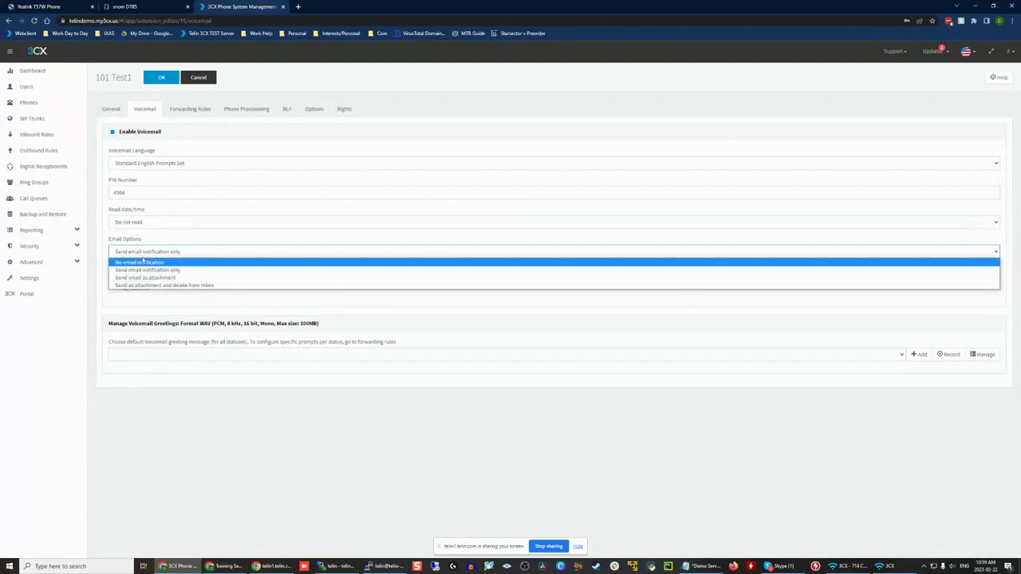
{"action": "left_click", "coordinate": [183, 245]}
{"action": "left_click", "coordinate": [184, 246]}
{"action": "left_click", "coordinate": [146, 262]}
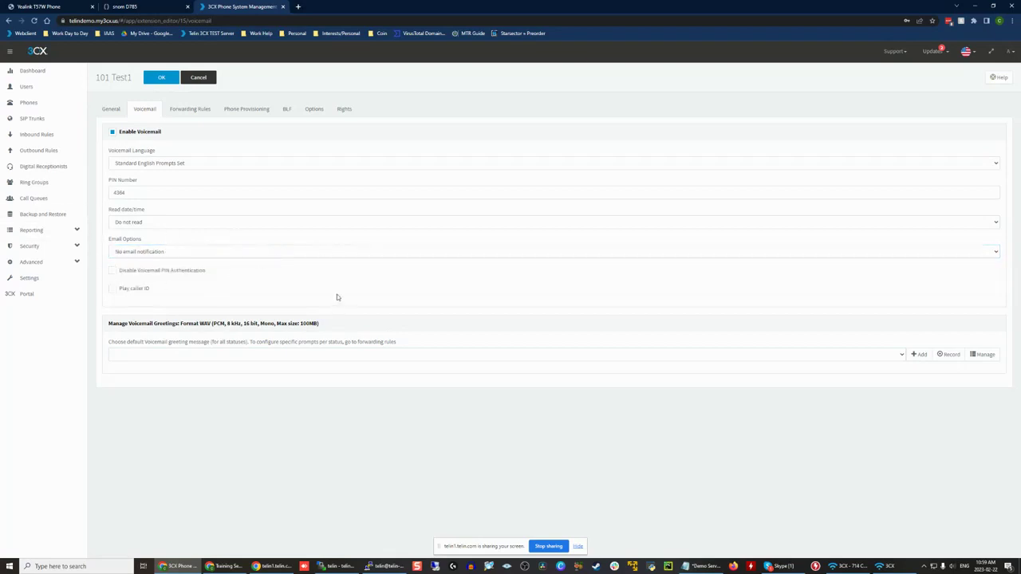
{"action": "left_click", "coordinate": [141, 291]}
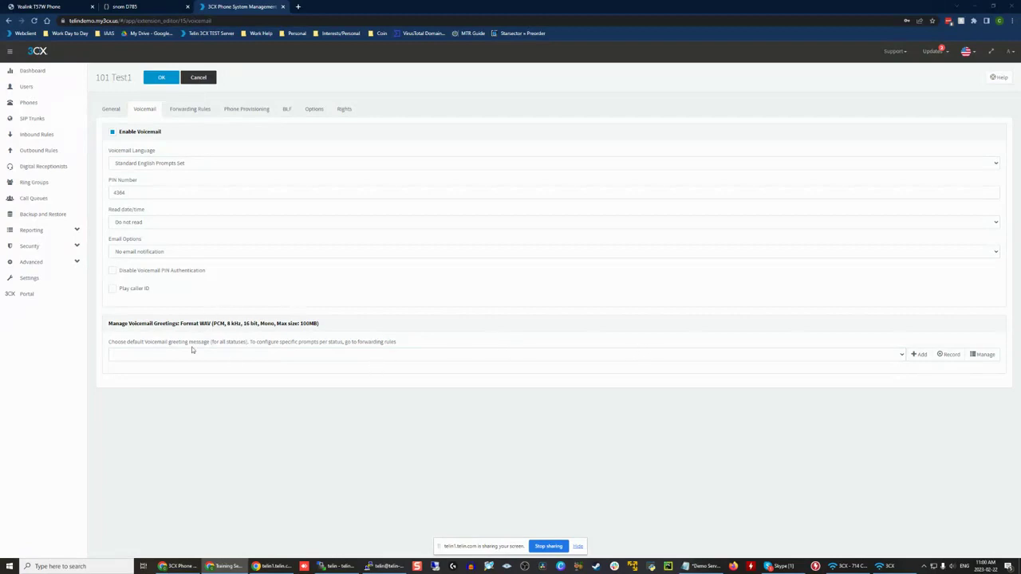
Step: Look at extension 101's default voicemail greeting selection and the dialog for recording a greeting
{"action": "left_click", "coordinate": [131, 356]}
{"action": "left_click", "coordinate": [248, 343]}
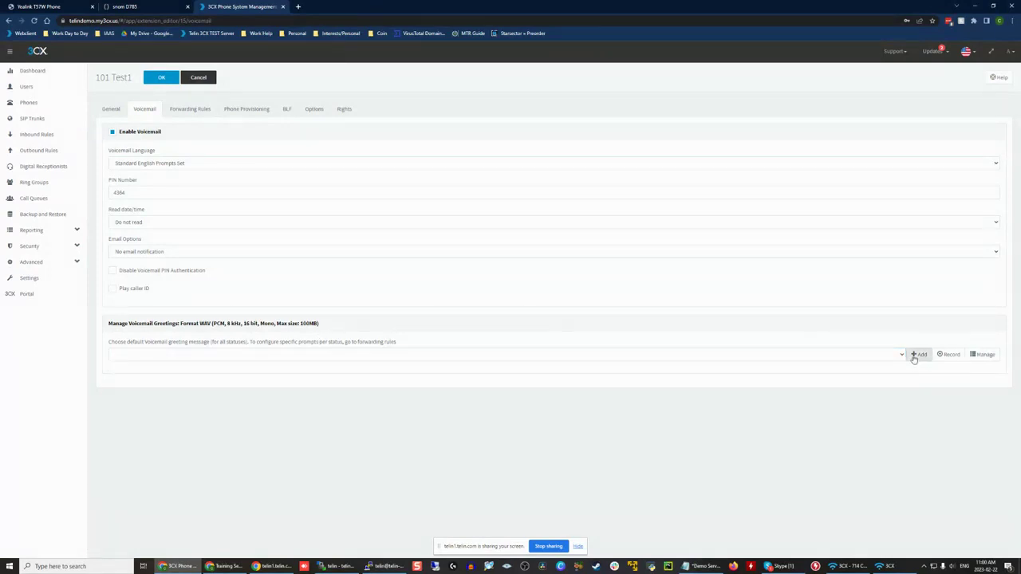
{"action": "left_click", "coordinate": [951, 355]}
{"action": "left_click", "coordinate": [610, 178]}
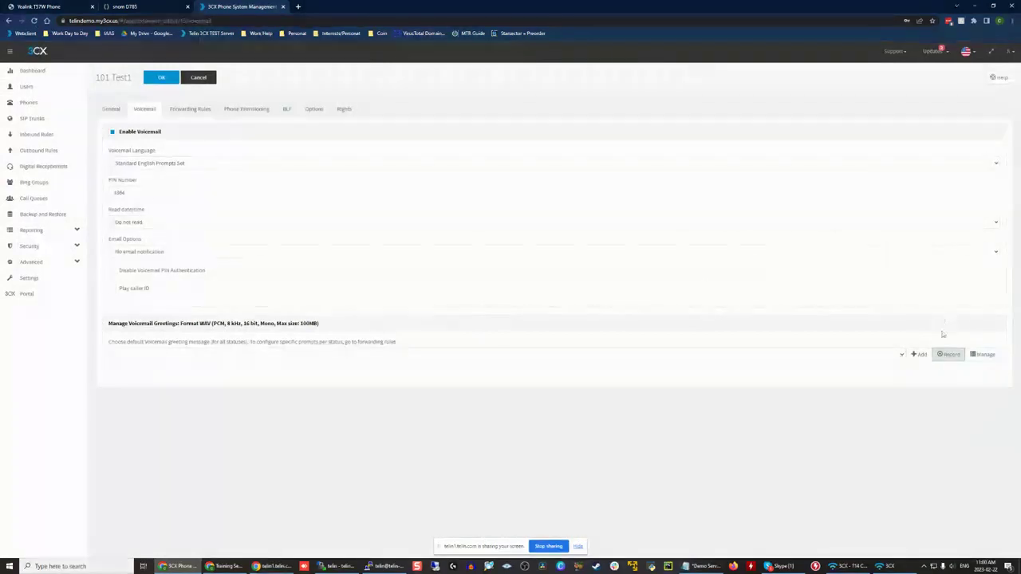
Step: Fill in a voicemail greeting recording named test.wav for extension 101 Test1, and cancel it
{"action": "left_click", "coordinate": [950, 355]}
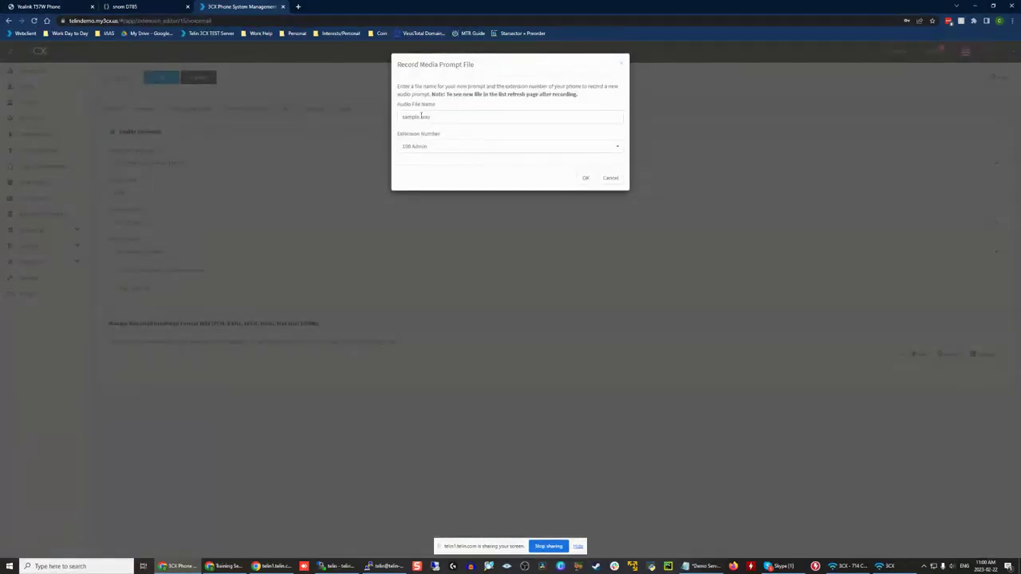
{"action": "double_click", "coordinate": [420, 117]}
{"action": "left_click", "coordinate": [421, 117]}
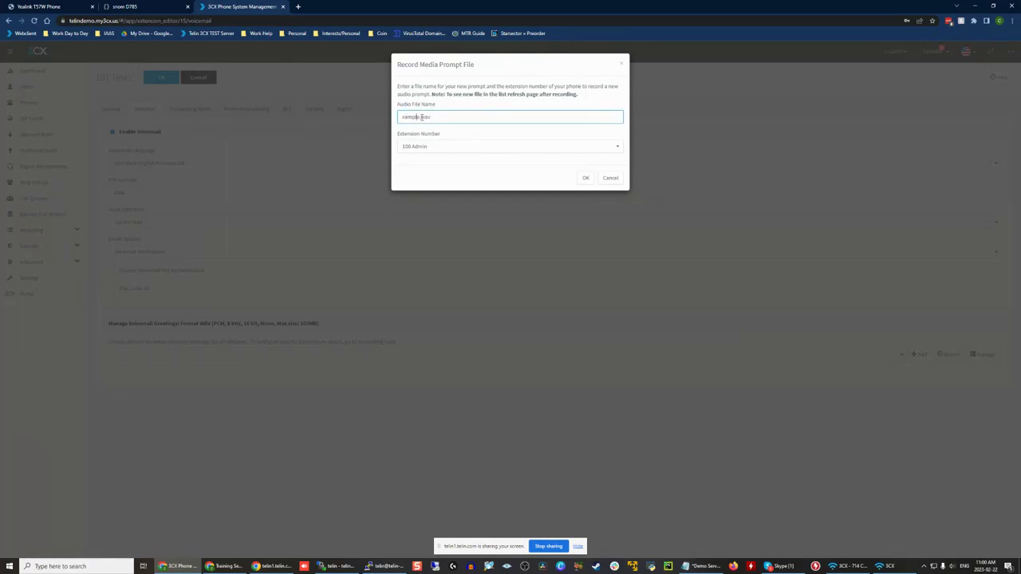
{"action": "double_click", "coordinate": [418, 118]}
{"action": "type", "text": "test"}
{"action": "left_click", "coordinate": [457, 132]}
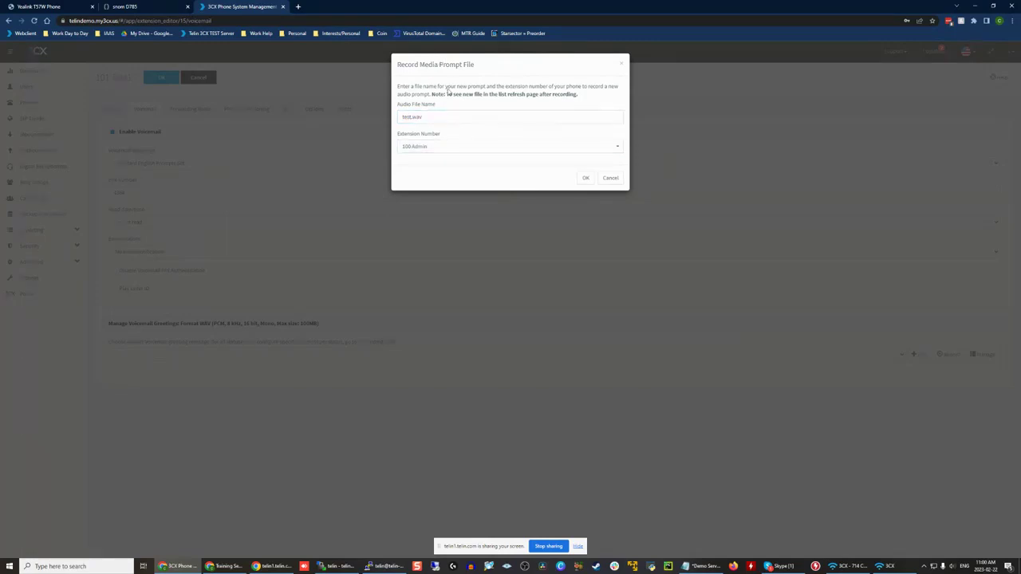
{"action": "left_click", "coordinate": [424, 146]}
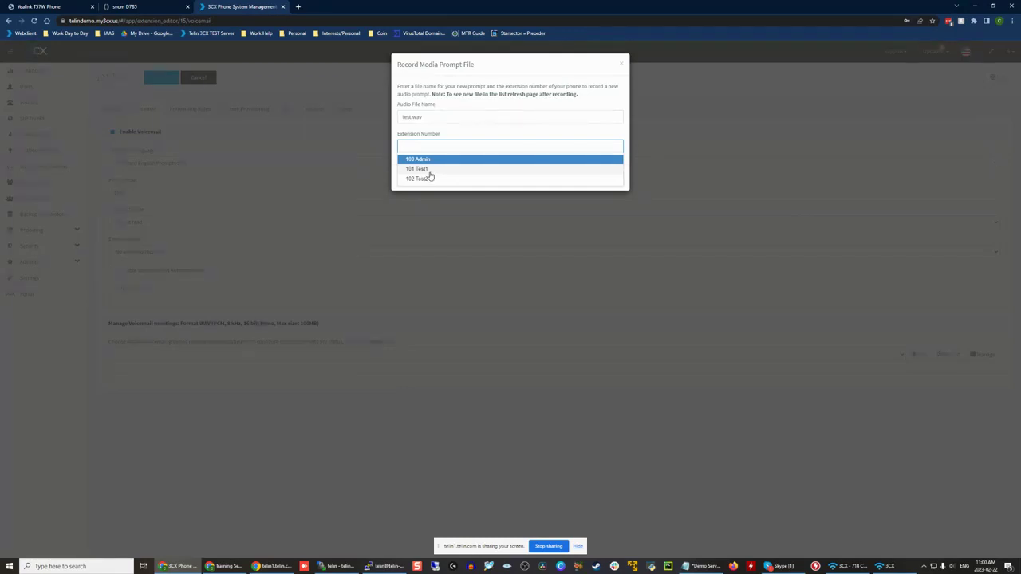
{"action": "left_click", "coordinate": [424, 169]}
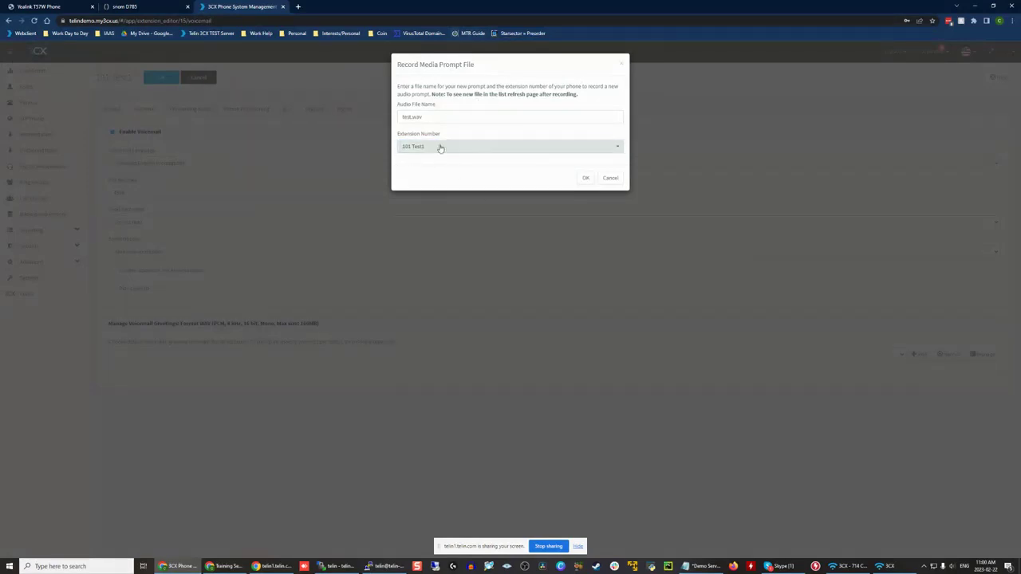
{"action": "left_click", "coordinate": [610, 177]}
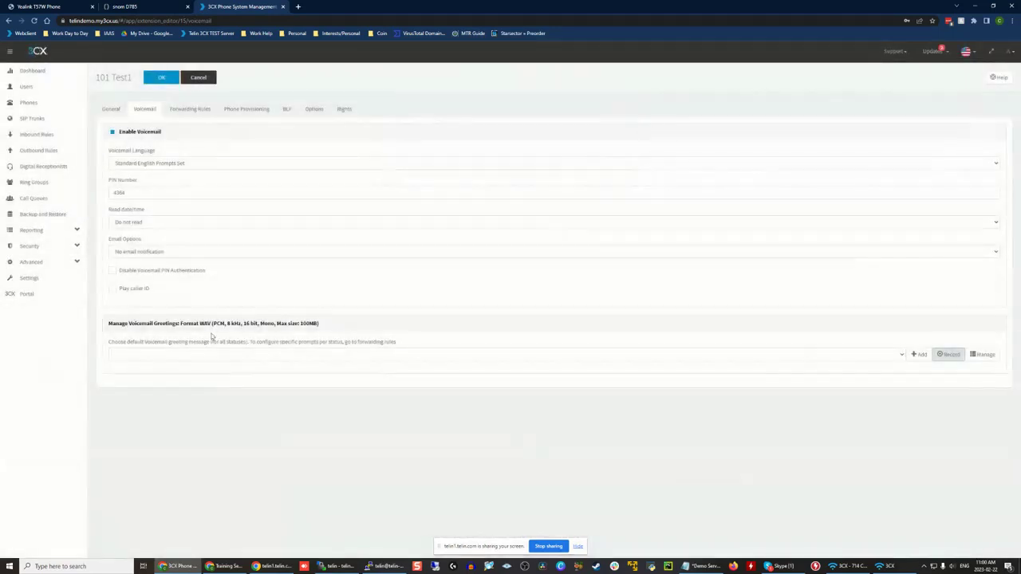
Step: Examine the WAV format and maximum file size requirements for voicemail greetings
{"action": "left_click_drag", "start_coordinate": [428, 332], "coordinate": [363, 331]}
{"action": "left_click", "coordinate": [215, 324]}
{"action": "left_click", "coordinate": [335, 336]}
{"action": "left_click", "coordinate": [215, 324]}
{"action": "left_click", "coordinate": [364, 331]}
{"action": "left_click_drag", "start_coordinate": [200, 323], "coordinate": [332, 335]}
{"action": "left_click", "coordinate": [272, 322]}
{"action": "left_click_drag", "start_coordinate": [283, 322], "coordinate": [338, 326]}
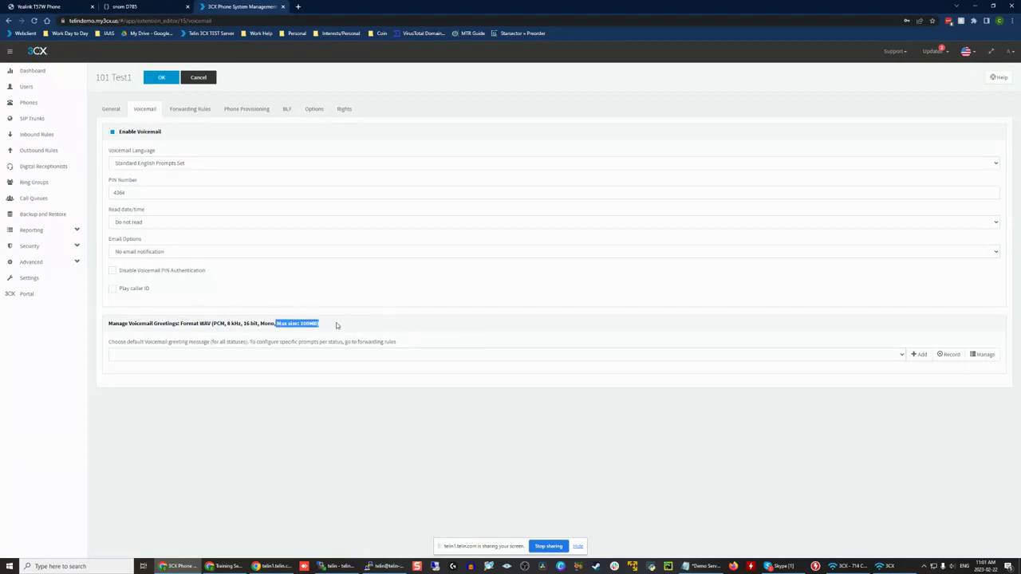
Step: Open extension 101's forwarding rules, check the snom D785 phone's page, and look over the forwarding settings
{"action": "left_click", "coordinate": [339, 326]}
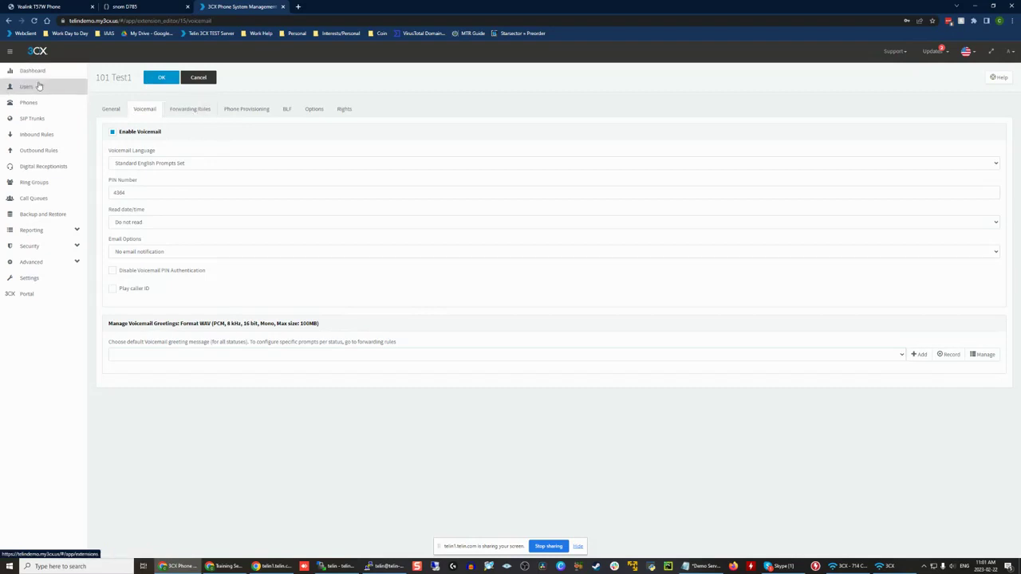
{"action": "left_click", "coordinate": [191, 112]}
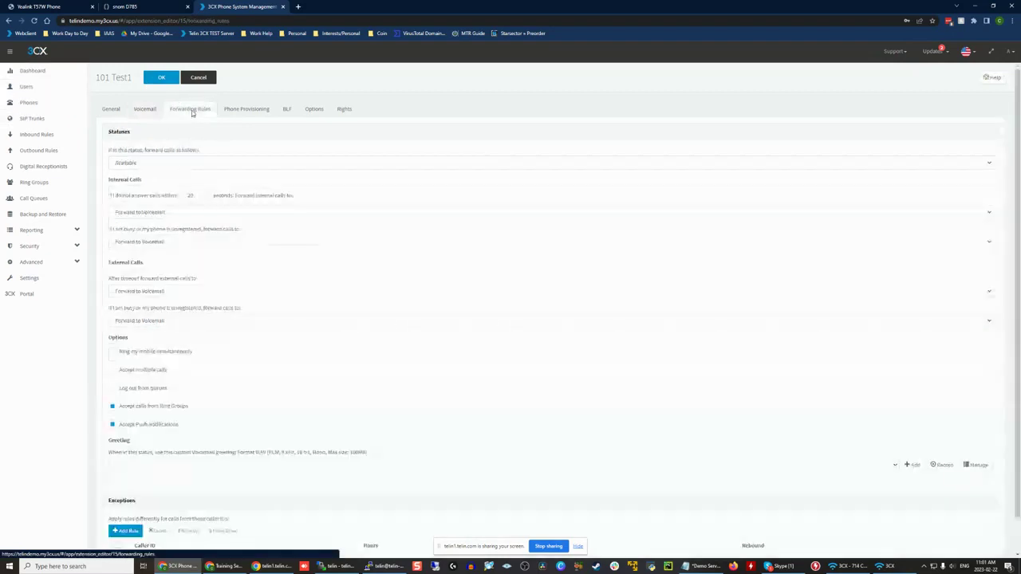
{"action": "left_click", "coordinate": [126, 5]}
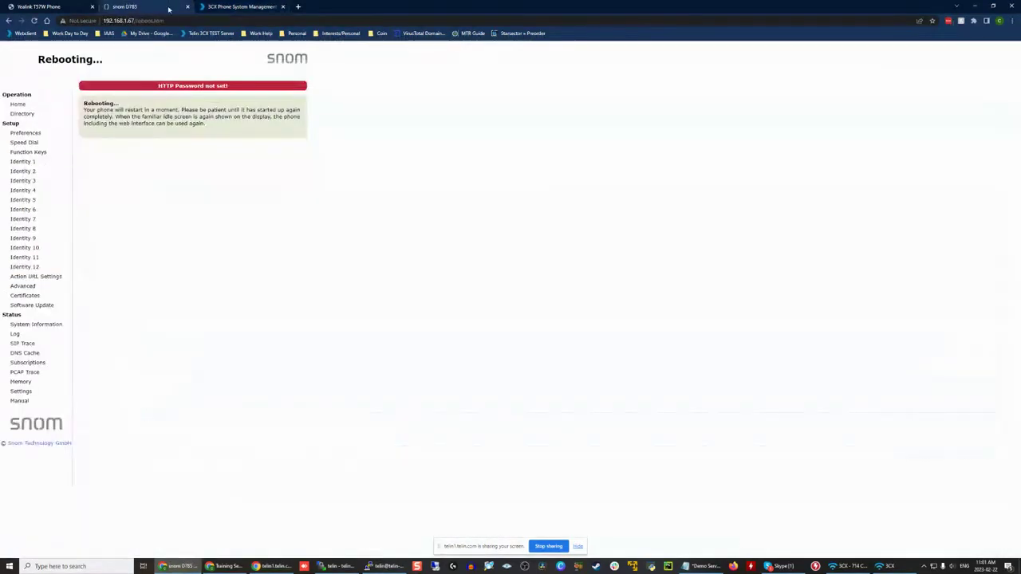
{"action": "left_click", "coordinate": [238, 7]}
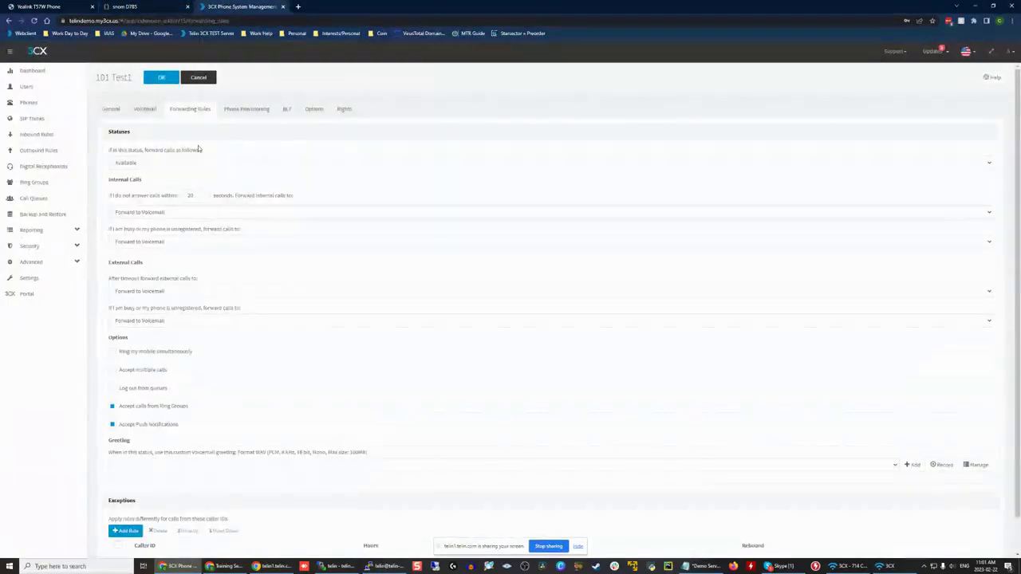
{"action": "scroll", "coordinate": [176, 124], "scroll_direction": "down", "scroll_amount": 1}
{"action": "scroll", "coordinate": [176, 124], "scroll_direction": "up", "scroll_amount": 1}
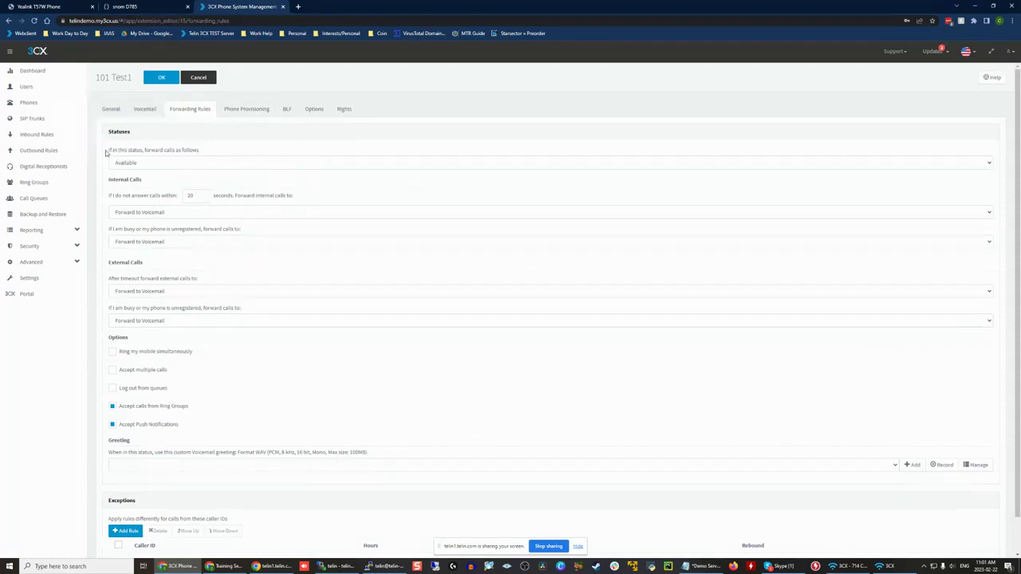
Step: Examine the status-based forwarding condition and the Internal Calls and External Calls sections of extension 101's forwarding rules
{"action": "left_click_drag", "start_coordinate": [105, 152], "coordinate": [213, 152]}
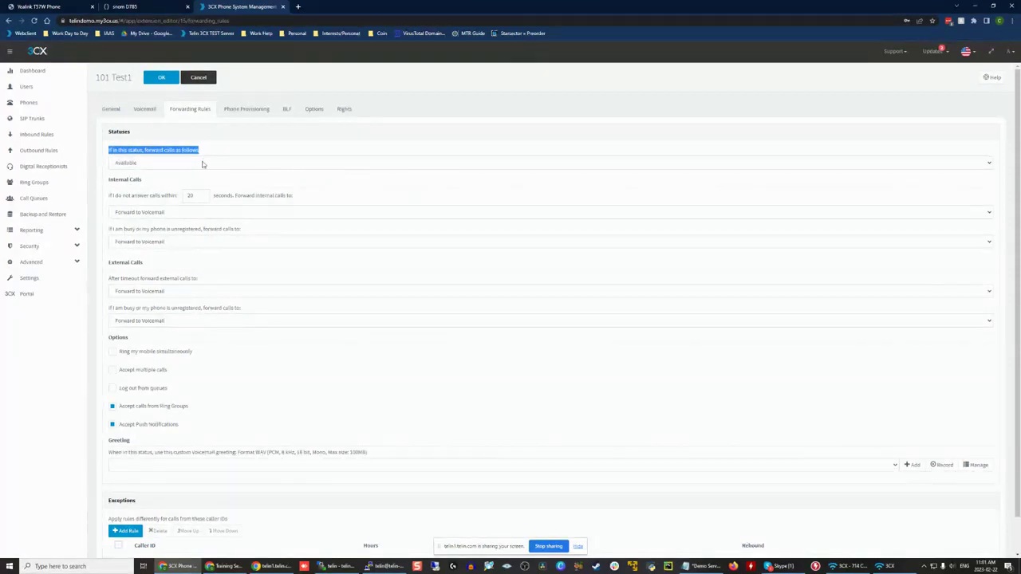
{"action": "left_click", "coordinate": [106, 180]}
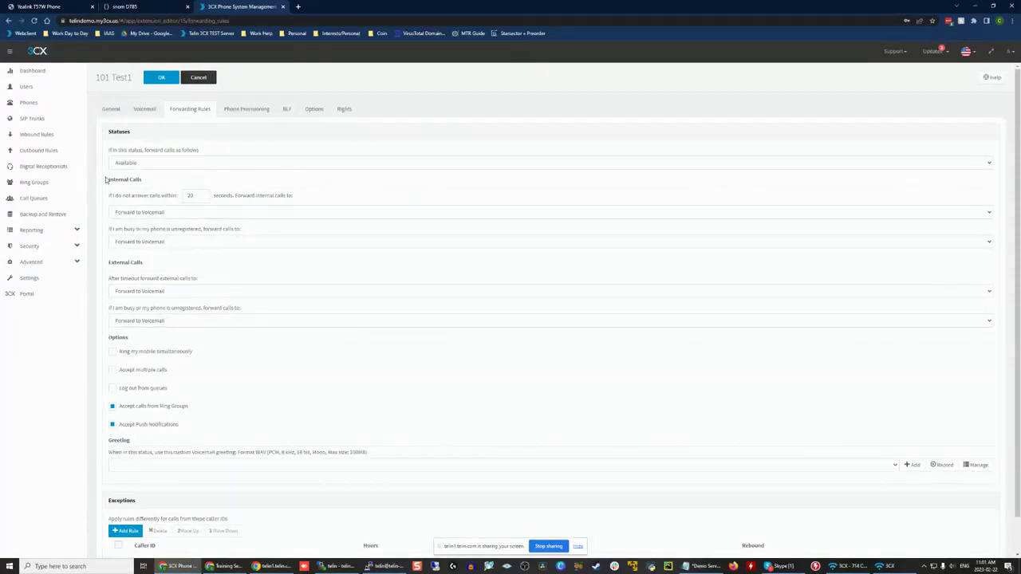
{"action": "left_click_drag", "start_coordinate": [105, 181], "coordinate": [271, 241]}
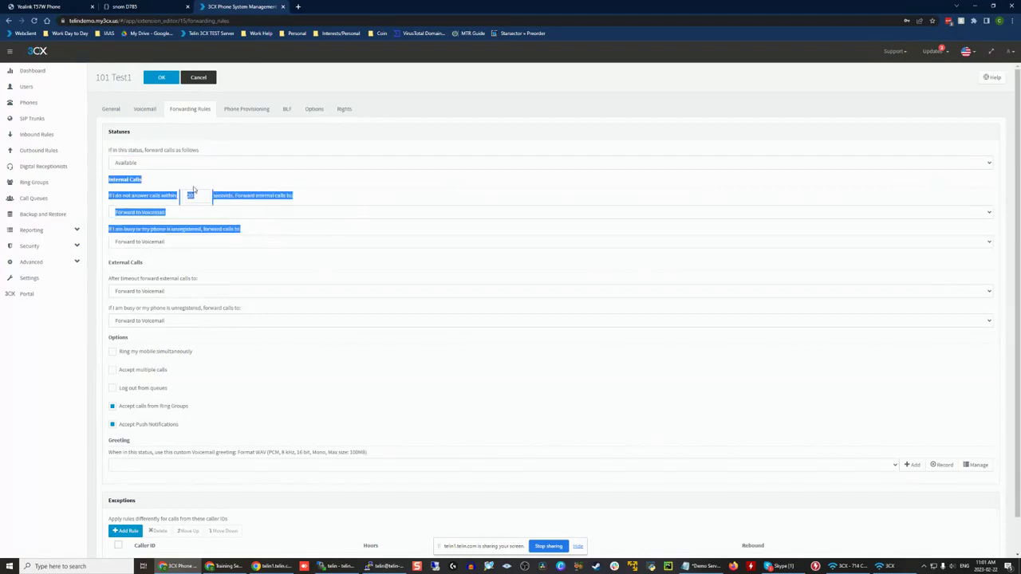
{"action": "left_click", "coordinate": [180, 264]}
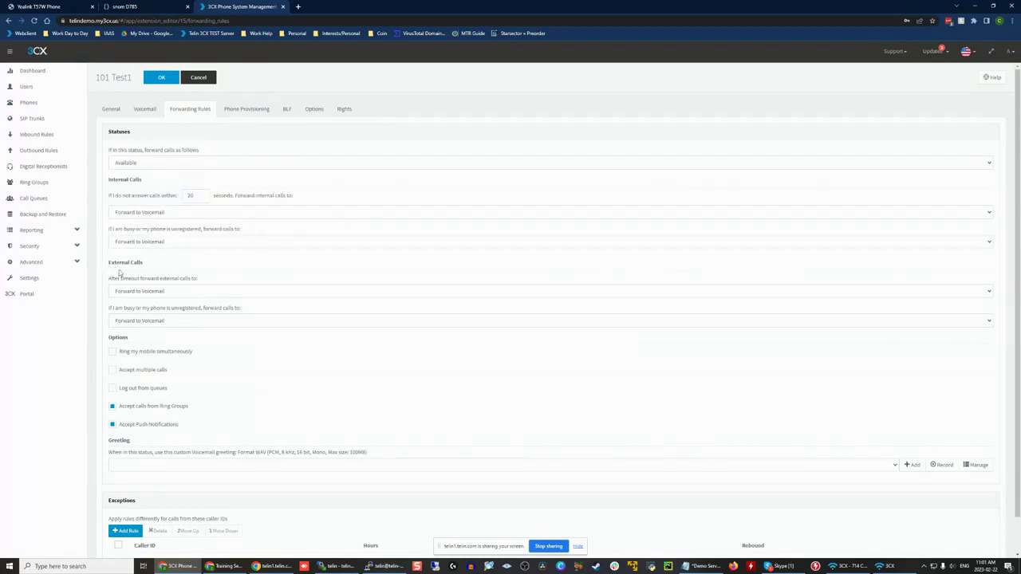
{"action": "left_click_drag", "start_coordinate": [109, 265], "coordinate": [241, 311]}
{"action": "left_click", "coordinate": [241, 309]}
Step: Review the internal no-answer timeout, its forwarding destination, and the busy or unregistered condition for the Available status
{"action": "left_click_drag", "start_coordinate": [109, 196], "coordinate": [291, 198]}
{"action": "left_click", "coordinate": [293, 197]}
{"action": "left_click", "coordinate": [195, 198]}
{"action": "left_click", "coordinate": [161, 213]}
{"action": "left_click", "coordinate": [168, 223]}
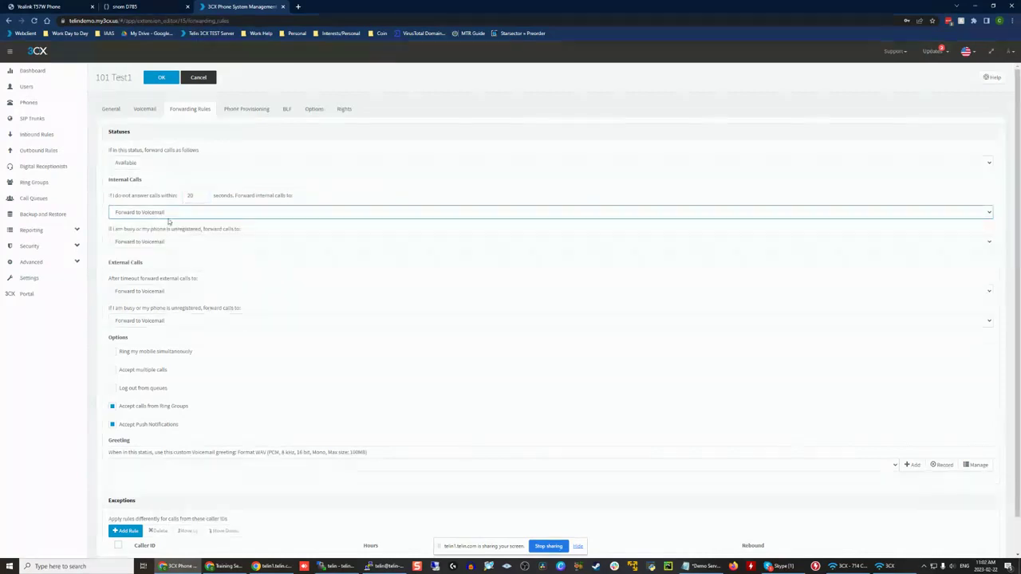
{"action": "left_click_drag", "start_coordinate": [243, 232], "coordinate": [205, 230]}
{"action": "left_click", "coordinate": [126, 233]}
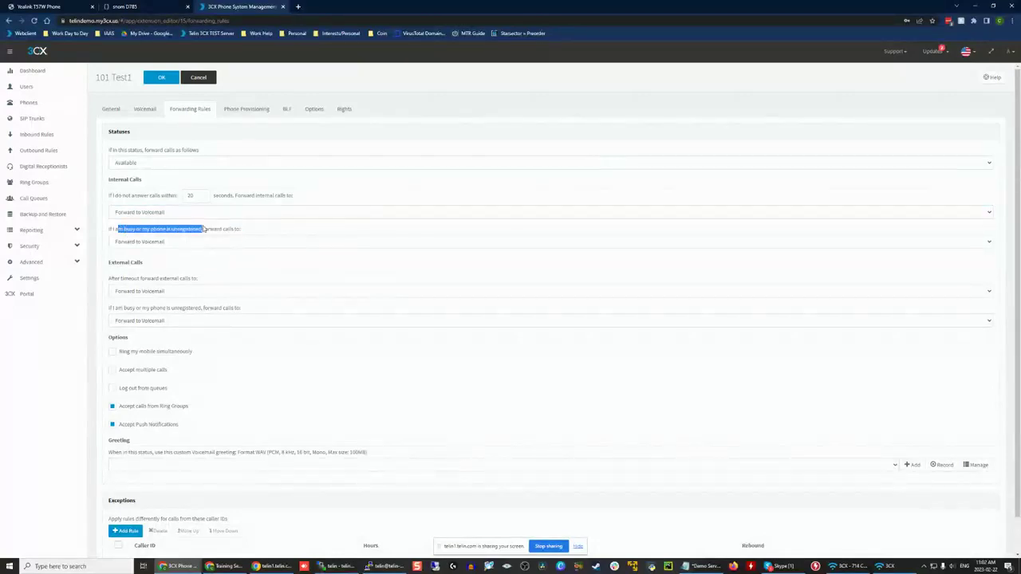
{"action": "left_click", "coordinate": [205, 230]}
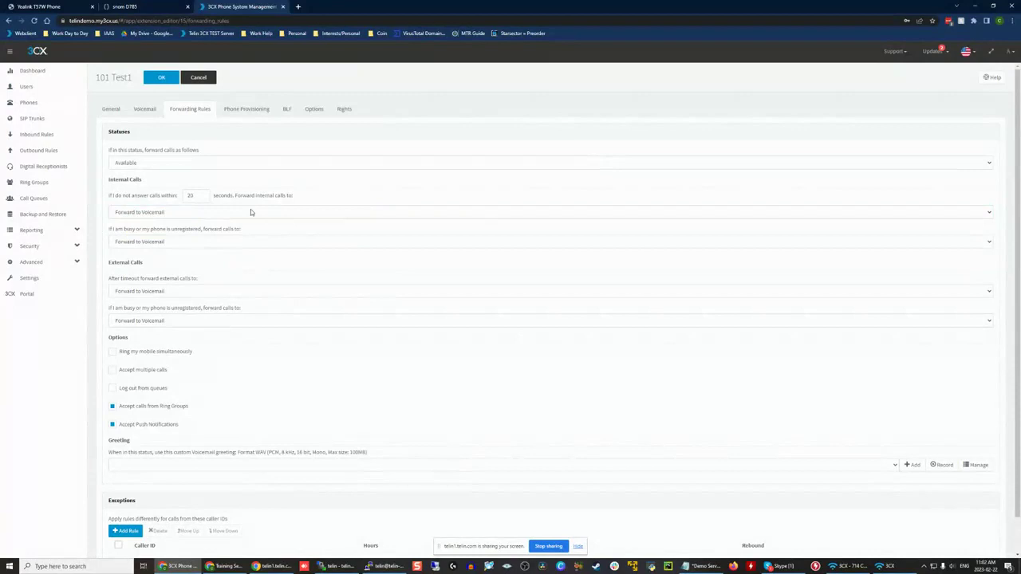
Step: Try Forward to Mobile for internal calls when busy or unregistered, and check the extension's Mobile Number field
{"action": "left_click", "coordinate": [191, 241]}
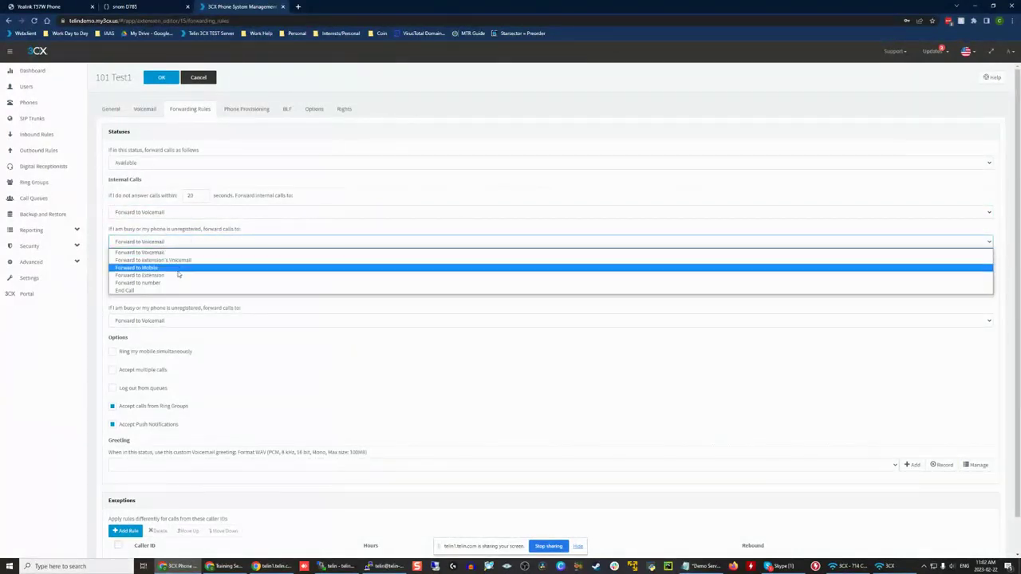
{"action": "left_click", "coordinate": [178, 270]}
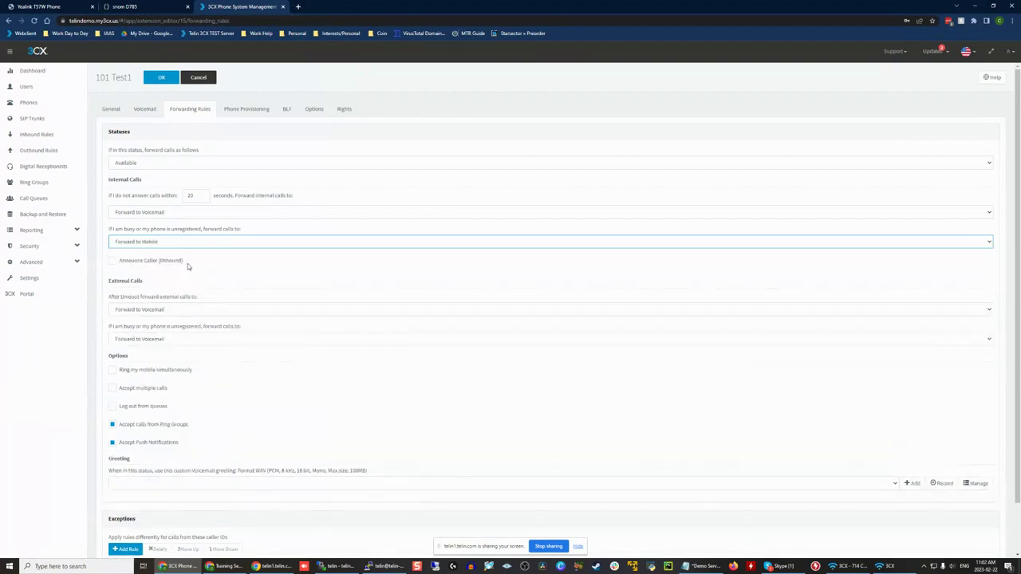
{"action": "left_click", "coordinate": [111, 109]}
{"action": "left_click", "coordinate": [132, 277]}
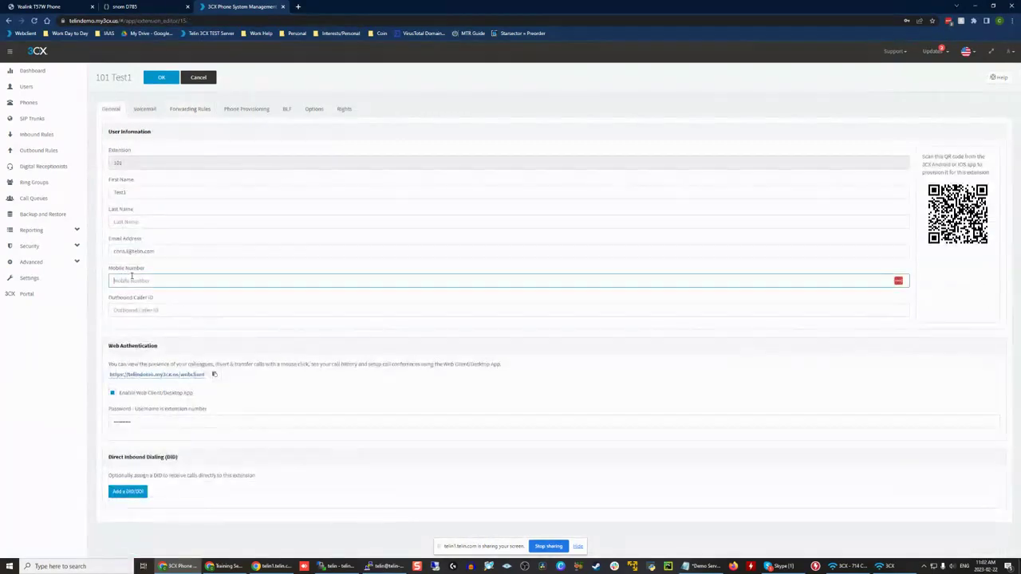
{"action": "left_click", "coordinate": [190, 108]}
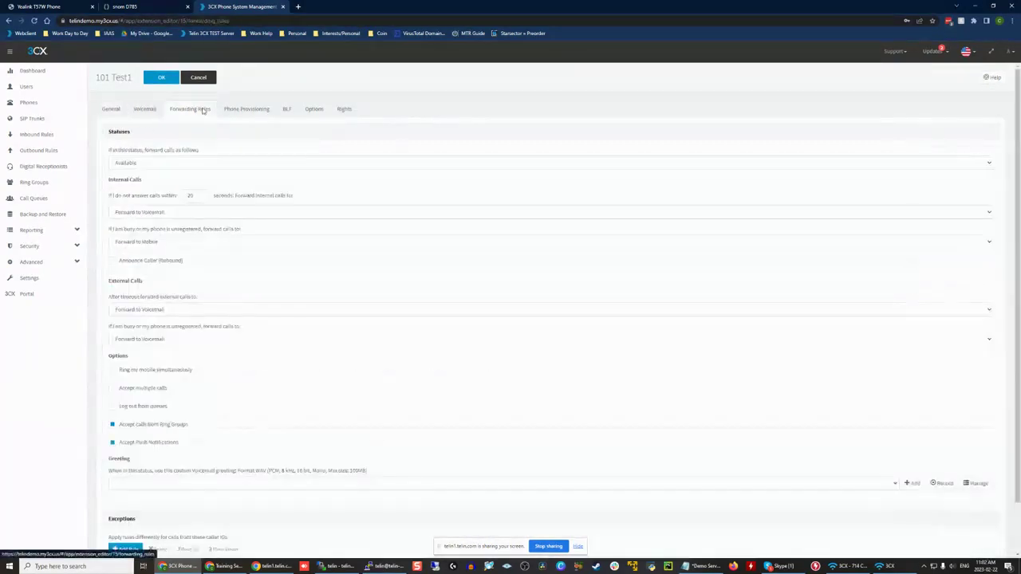
Step: Try Forward to extension's Voicemail for unanswered internal calls and look through the extension choices and other forwarding destinations
{"action": "left_click", "coordinate": [170, 212]}
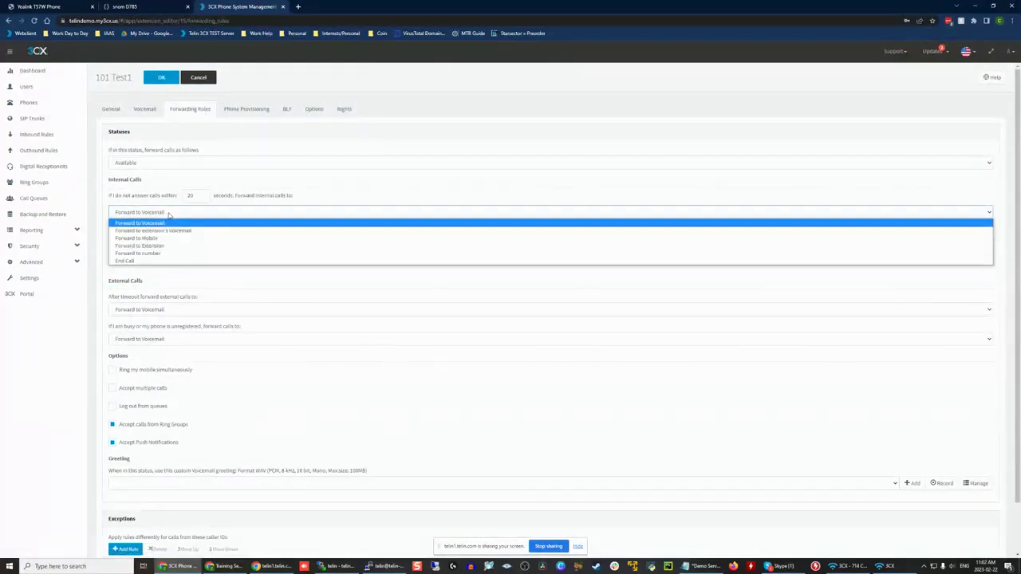
{"action": "left_click", "coordinate": [211, 231]}
{"action": "left_click", "coordinate": [210, 231]}
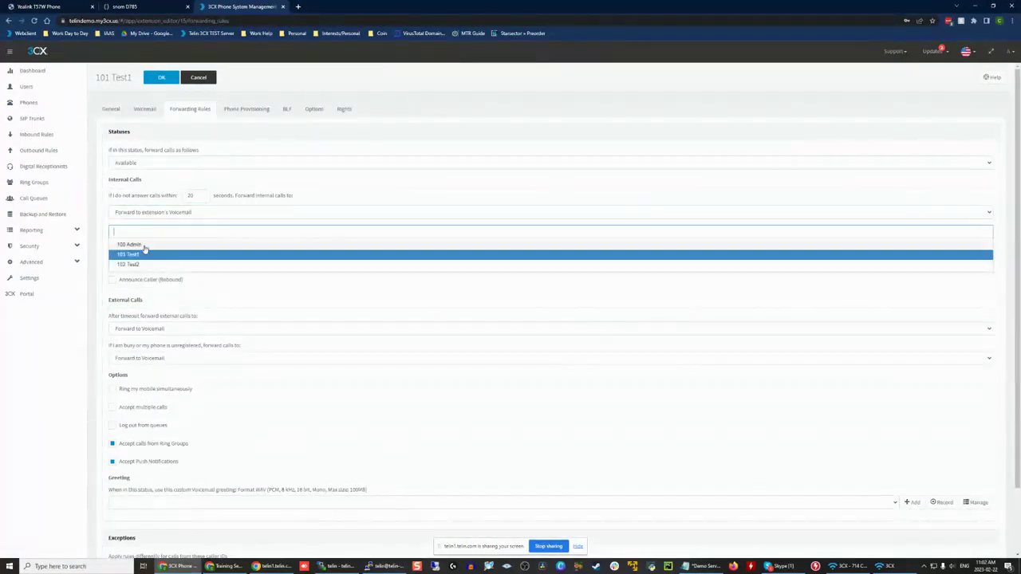
{"action": "left_click", "coordinate": [163, 212]}
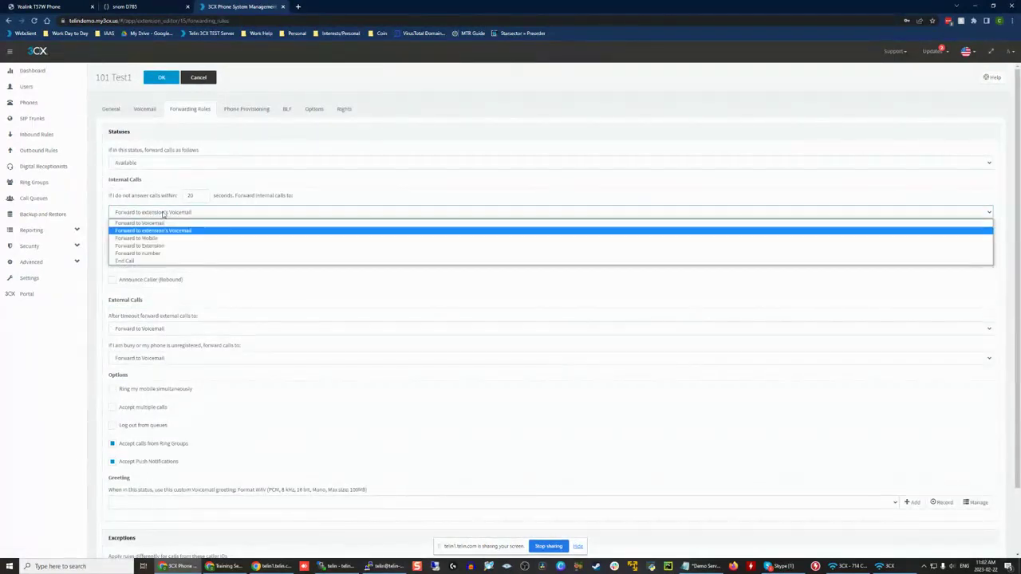
{"action": "left_click", "coordinate": [152, 261]}
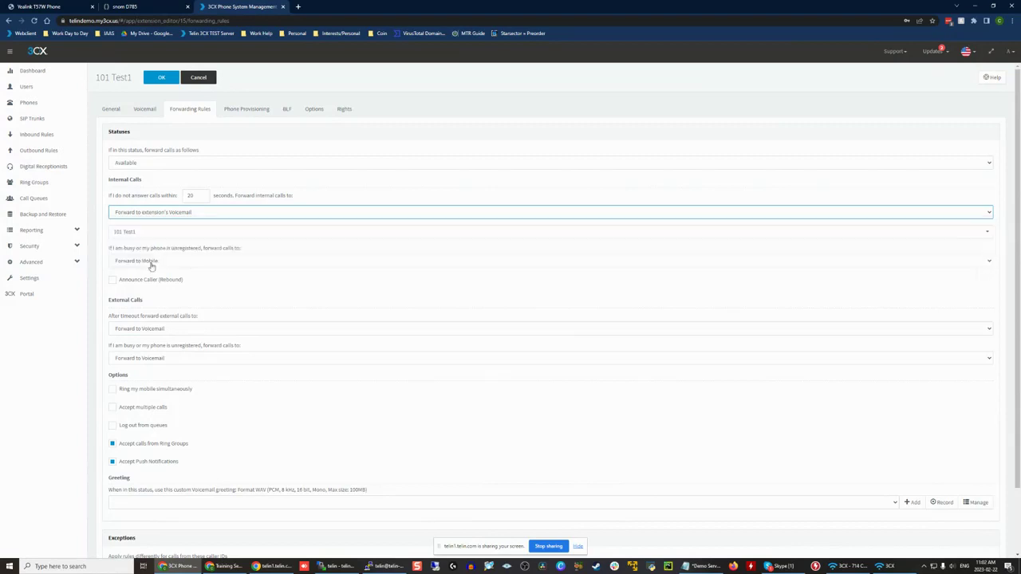
Step: Set both internal call destinations, for no answer and for busy or unregistered, back to Forward to Voicemail
{"action": "left_click", "coordinate": [160, 212]}
{"action": "left_click", "coordinate": [160, 223]}
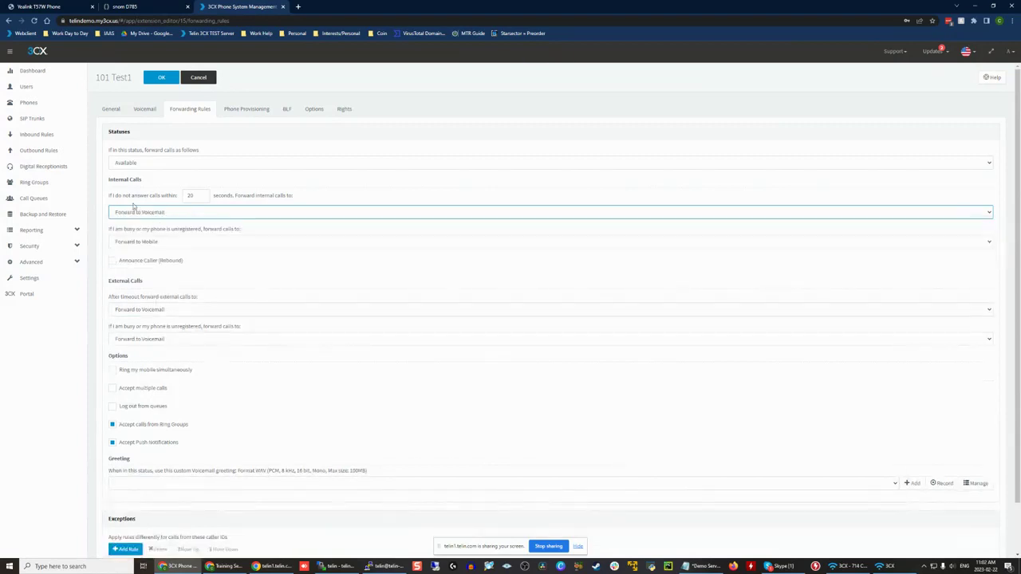
{"action": "left_click", "coordinate": [159, 212]}
{"action": "left_click", "coordinate": [151, 223]}
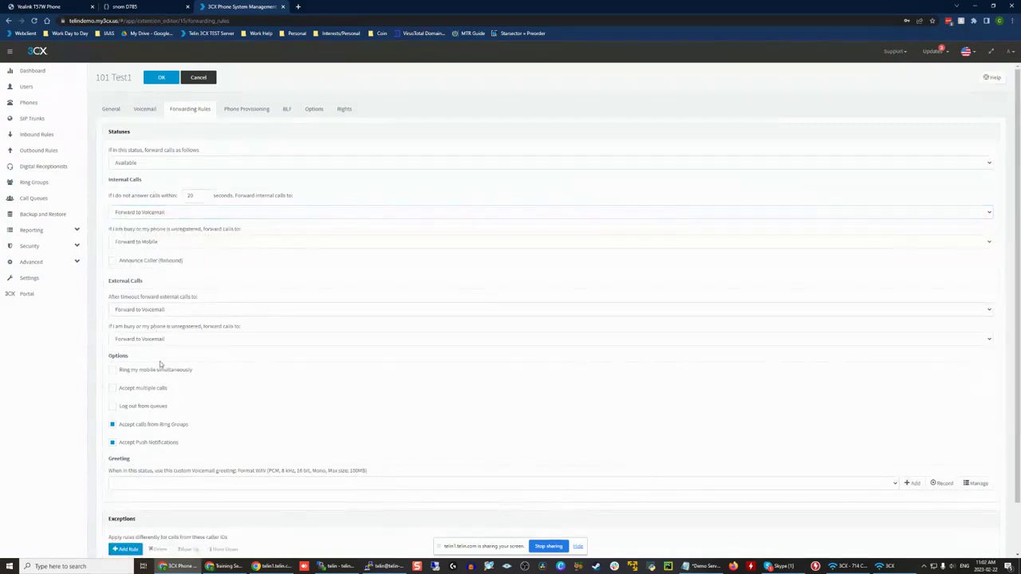
{"action": "left_click", "coordinate": [155, 241]}
{"action": "left_click", "coordinate": [150, 252]}
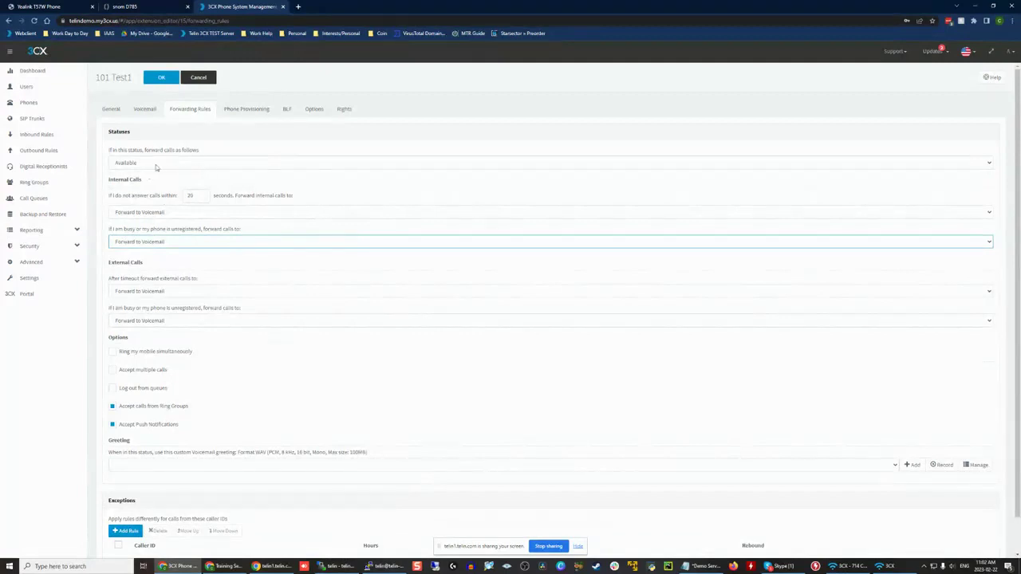
Step: Switch to the Away status to view its forwarding rules, and look through the list of available statuses
{"action": "left_click", "coordinate": [267, 163]}
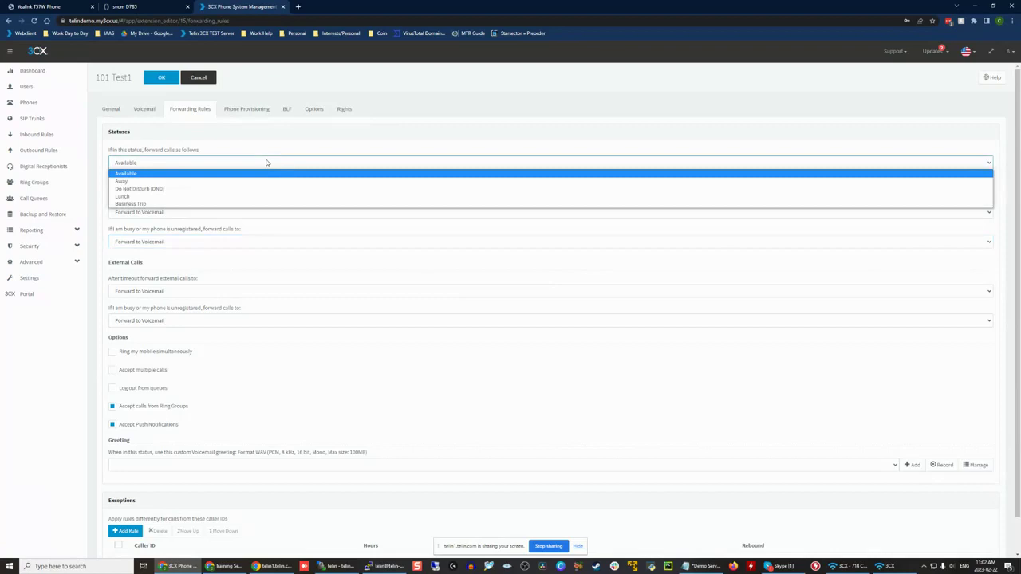
{"action": "left_click", "coordinate": [247, 182]}
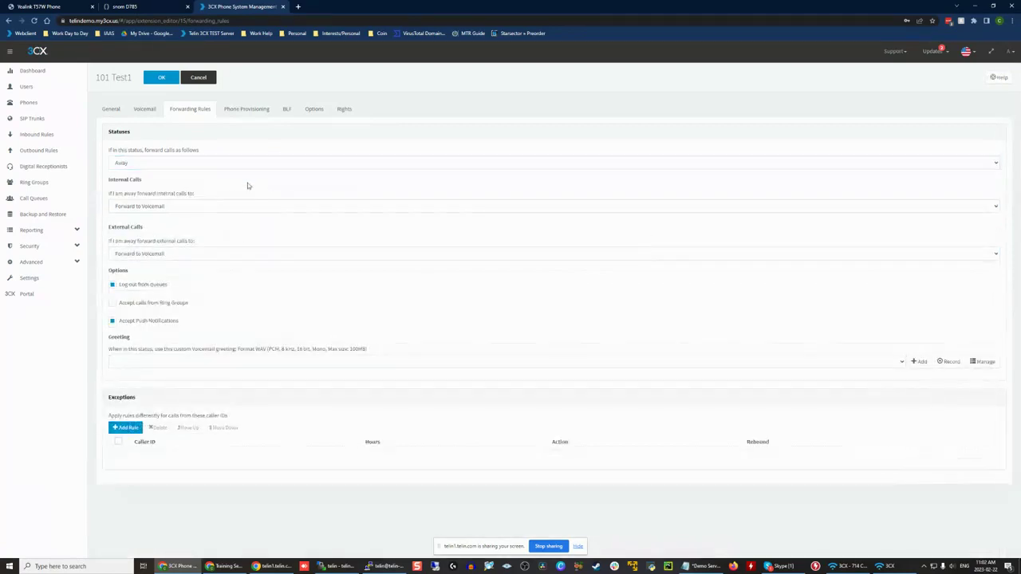
{"action": "left_click", "coordinate": [165, 163]}
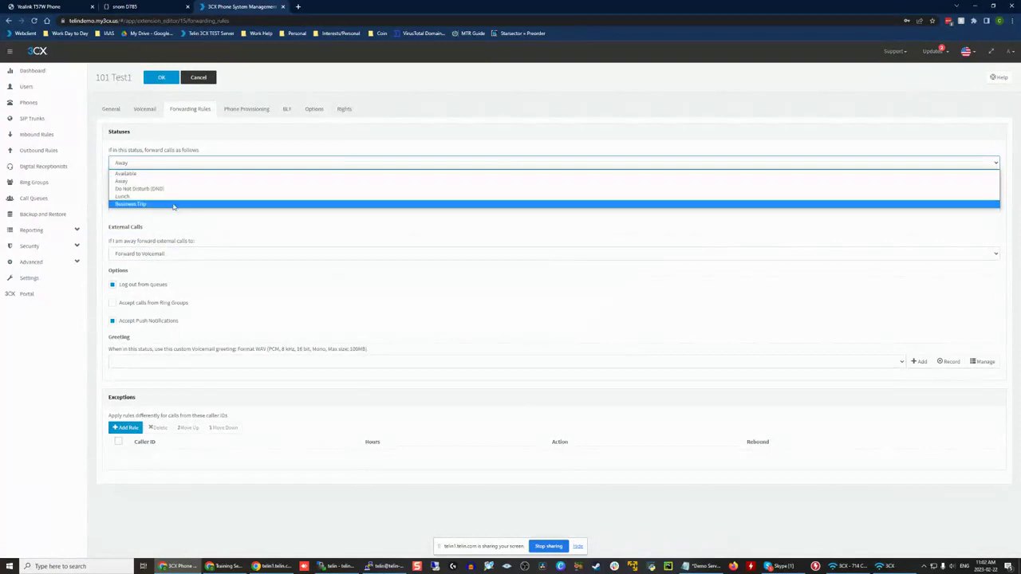
{"action": "left_click", "coordinate": [175, 140]}
{"action": "left_click", "coordinate": [172, 166]}
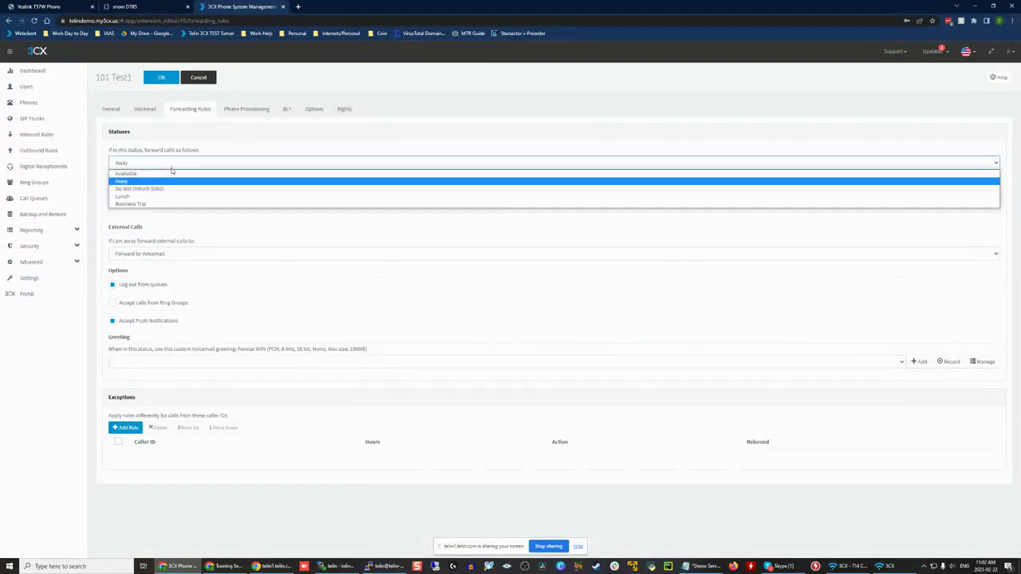
{"action": "left_click", "coordinate": [178, 147]}
{"action": "left_click", "coordinate": [158, 163]}
{"action": "left_click", "coordinate": [158, 155]}
{"action": "left_click", "coordinate": [157, 135]}
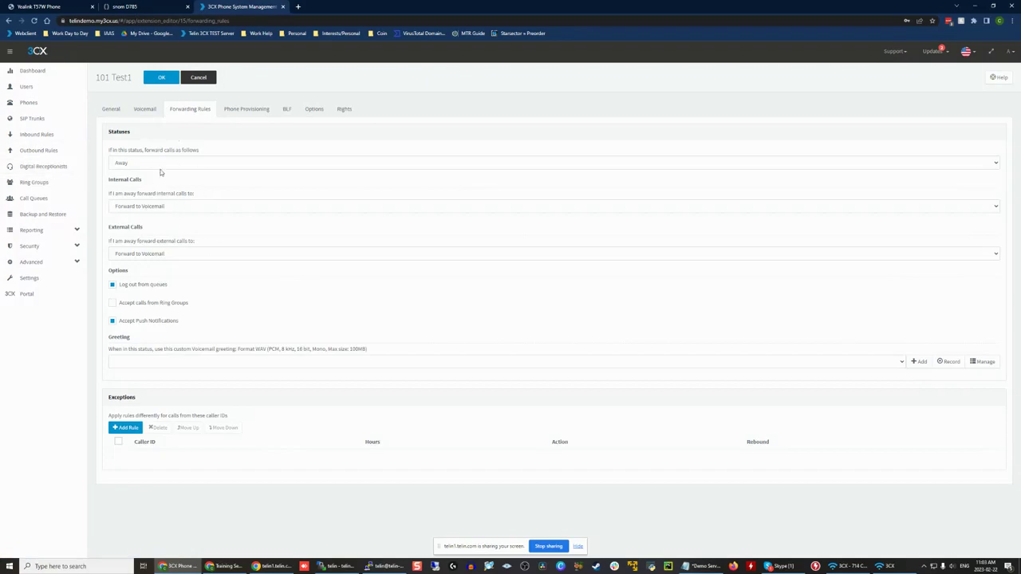
Step: Review the forwarding rules for the Do Not Disturb (DND), Lunch and Business Trip statuses in turn
{"action": "left_click", "coordinate": [154, 163]}
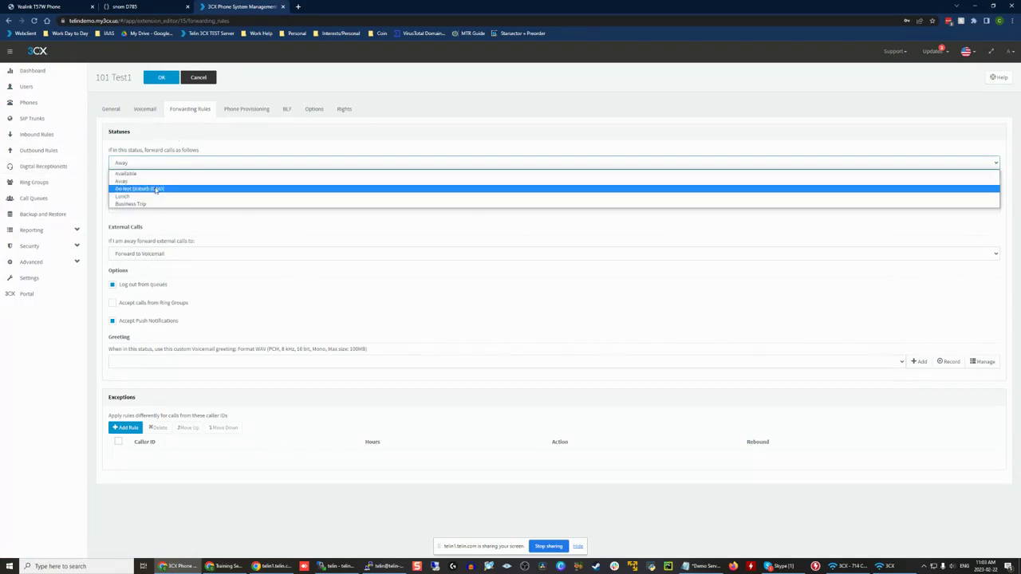
{"action": "left_click", "coordinate": [156, 189]}
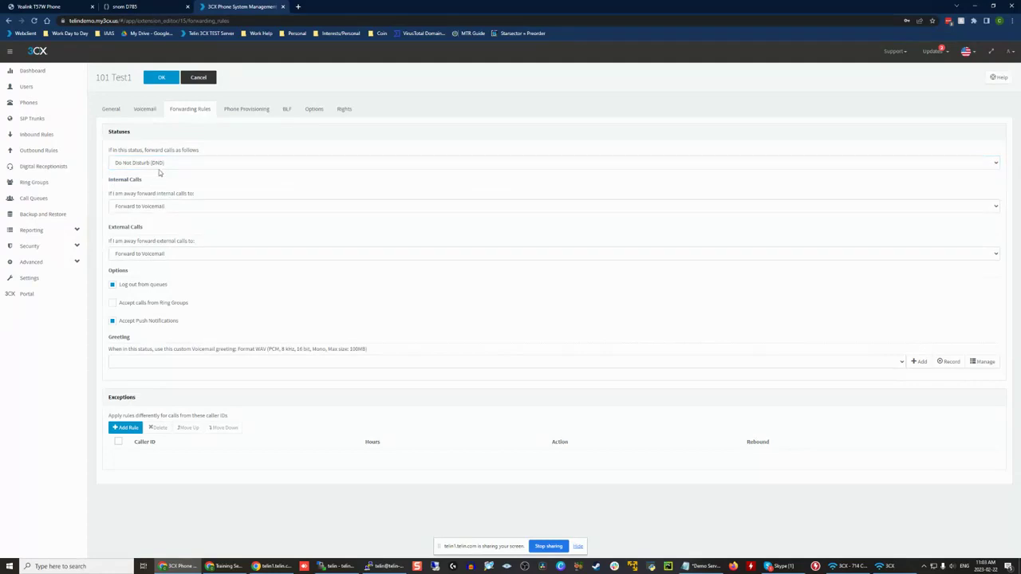
{"action": "left_click", "coordinate": [156, 164]}
{"action": "left_click", "coordinate": [156, 197]}
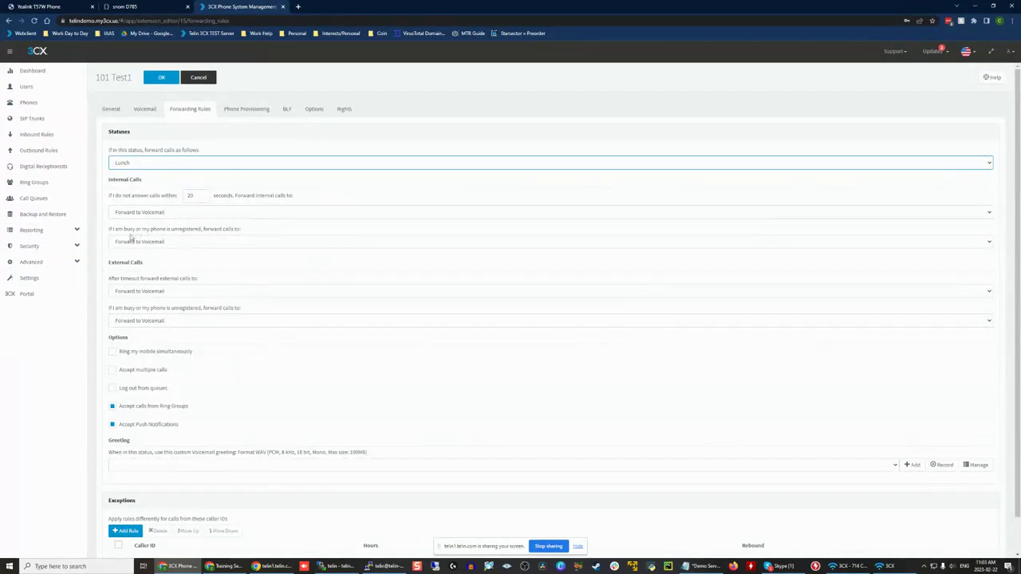
{"action": "left_click", "coordinate": [130, 162]}
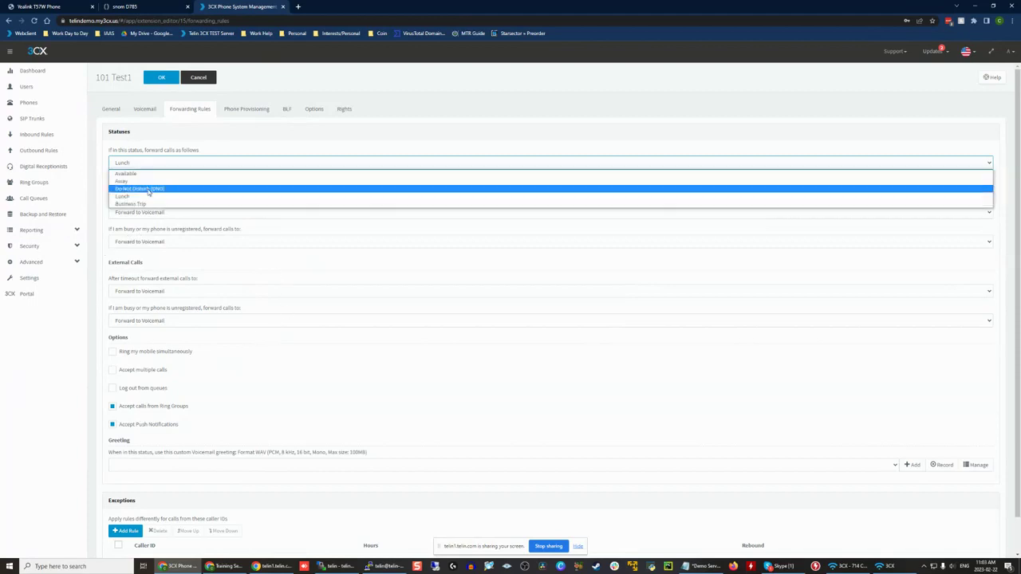
{"action": "left_click", "coordinate": [136, 203]}
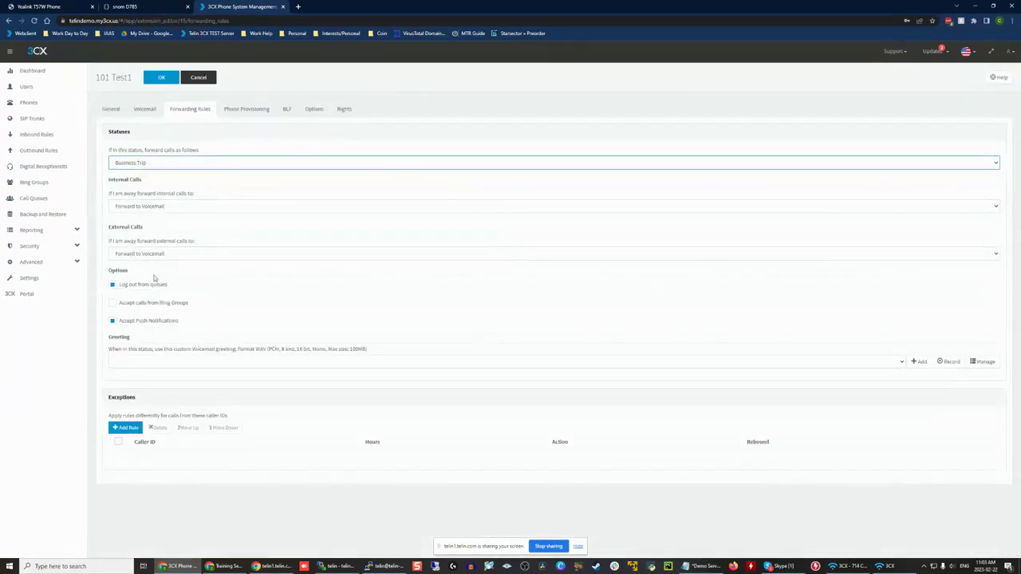
{"action": "left_click", "coordinate": [114, 163]}
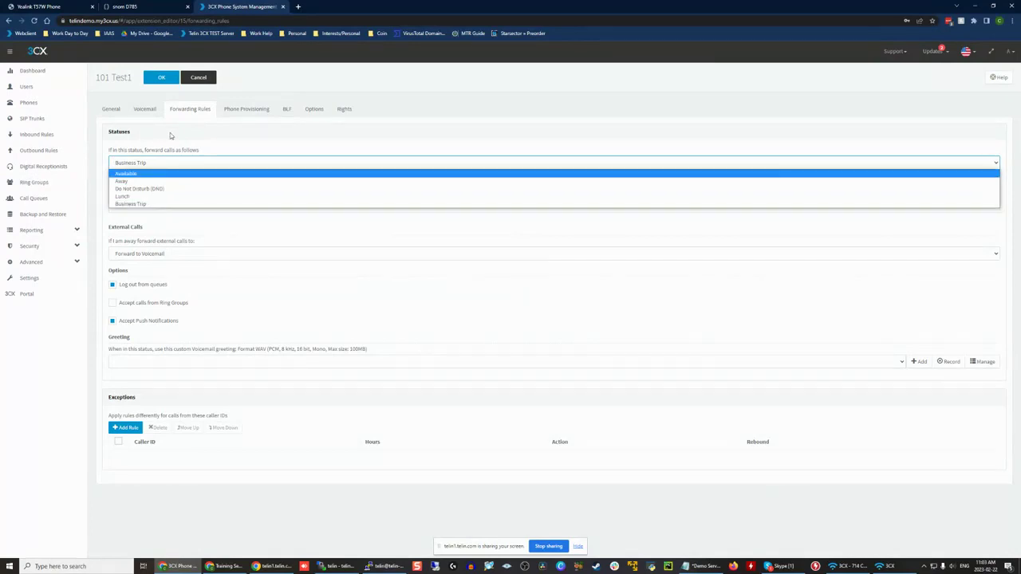
{"action": "left_click", "coordinate": [192, 152]}
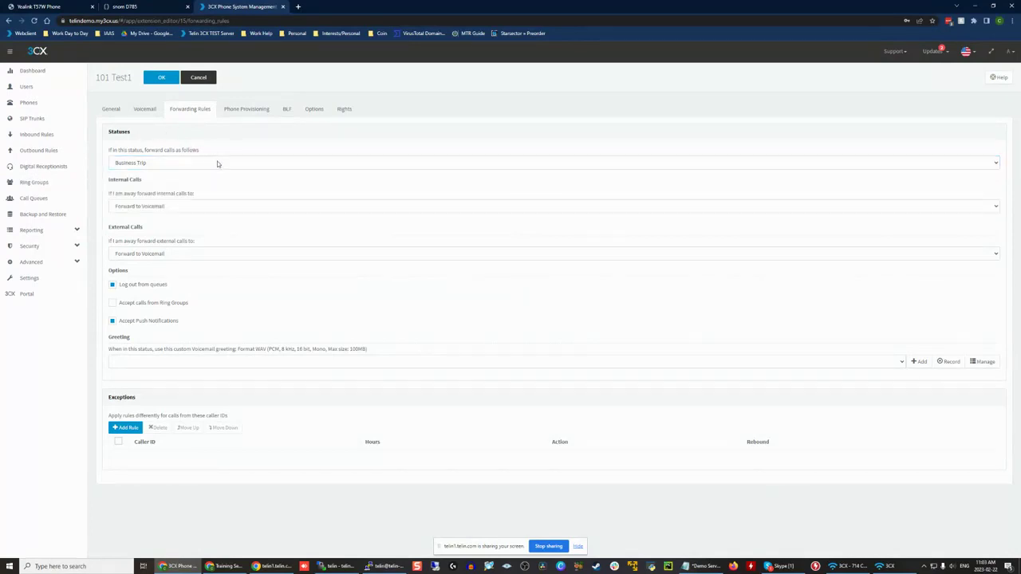
Step: Compare the forwarding rules of the Business Trip and Lunch statuses for extension 101
{"action": "left_click", "coordinate": [139, 167]}
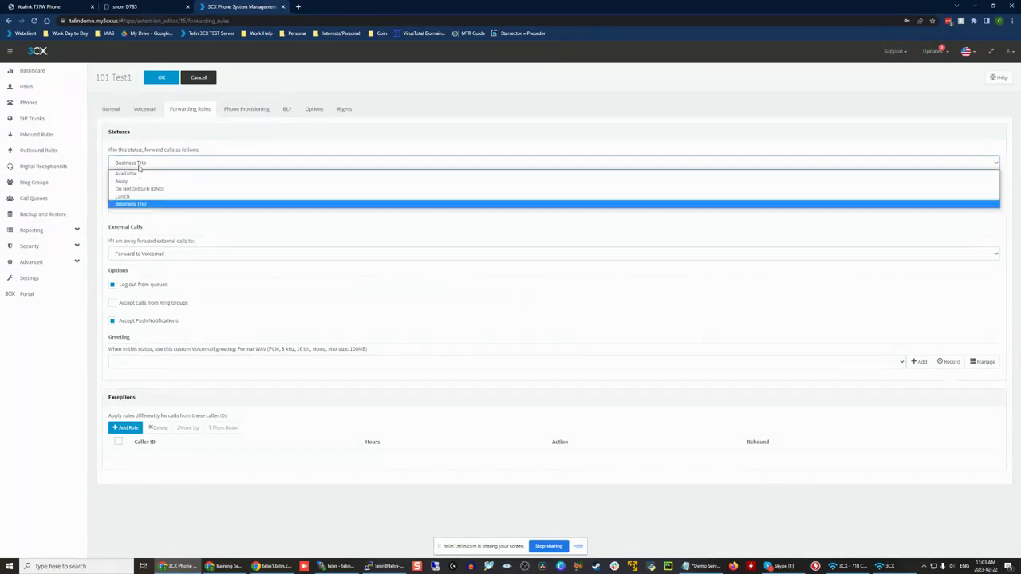
{"action": "left_click", "coordinate": [151, 204]}
{"action": "left_click", "coordinate": [145, 167]}
{"action": "left_click", "coordinate": [147, 196]}
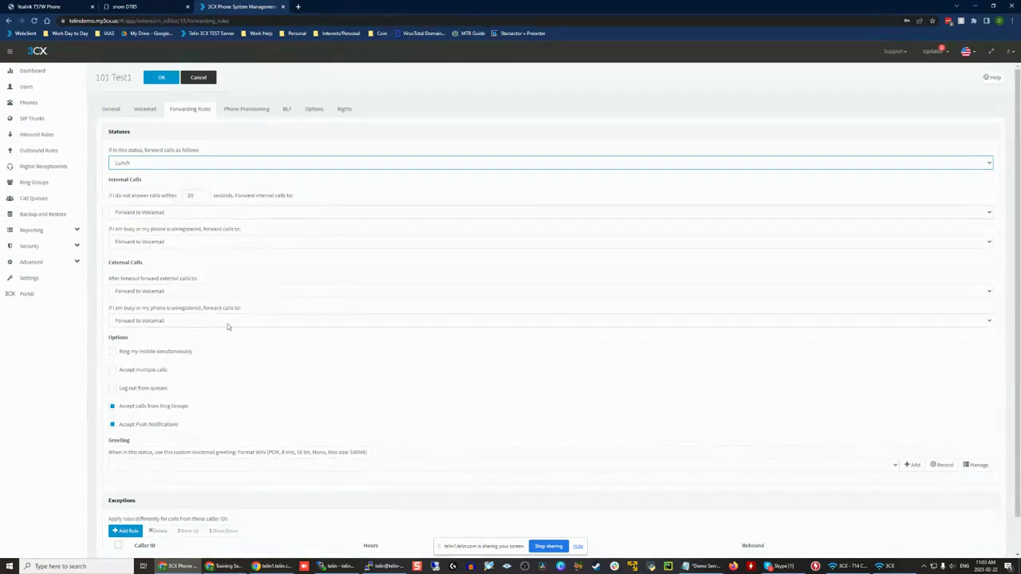
{"action": "left_click", "coordinate": [141, 167]}
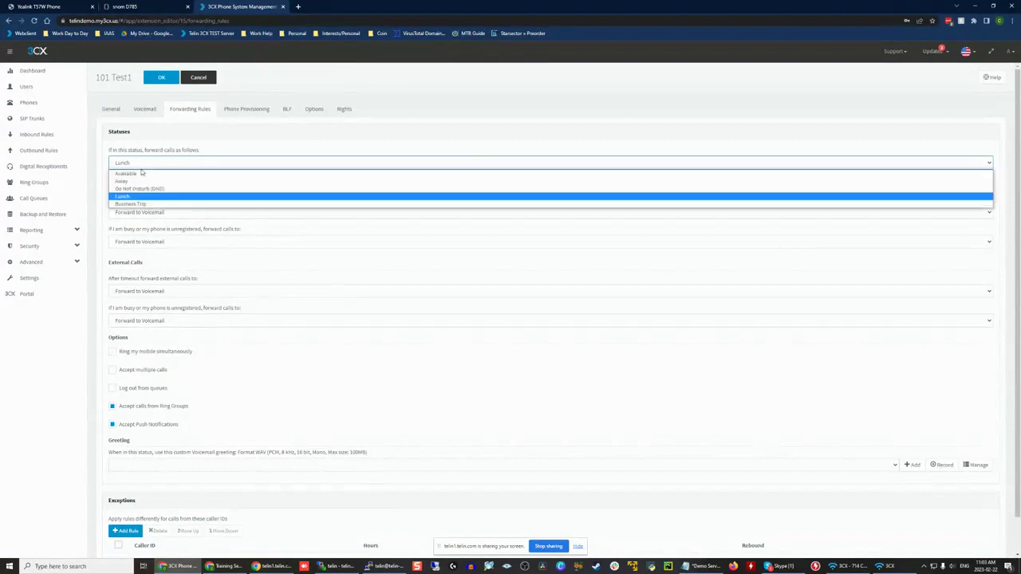
{"action": "left_click", "coordinate": [132, 203]}
{"action": "left_click", "coordinate": [135, 163]}
{"action": "left_click", "coordinate": [140, 204]}
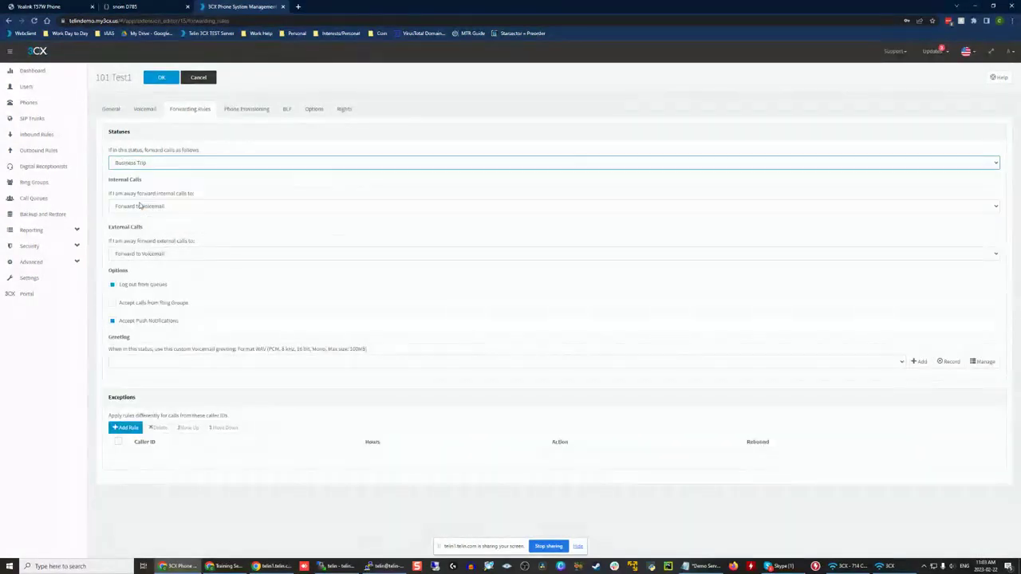
Step: Switch back to the Available status and review its forwarding options, including Ring my mobile simultaneously
{"action": "left_click", "coordinate": [132, 162]}
{"action": "left_click", "coordinate": [127, 175]}
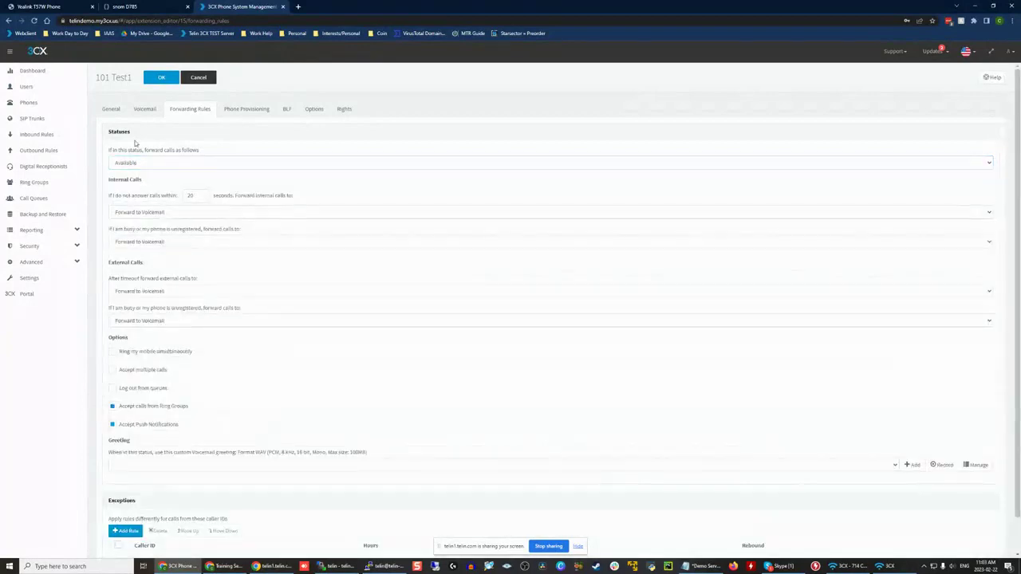
{"action": "scroll", "coordinate": [201, 257], "scroll_direction": "down", "scroll_amount": 1}
{"action": "scroll", "coordinate": [205, 229], "scroll_direction": "up", "scroll_amount": 1}
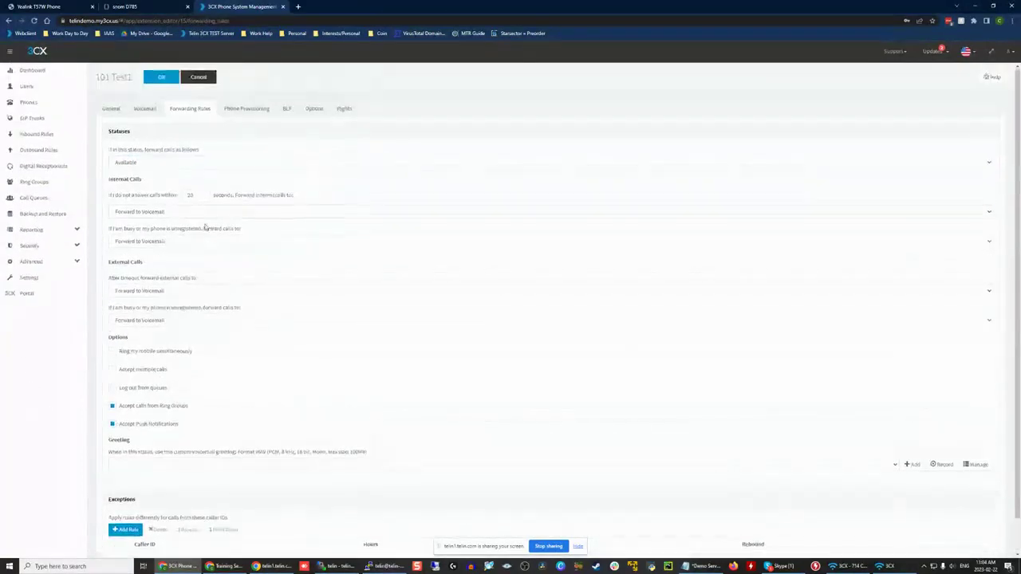
{"action": "scroll", "coordinate": [122, 169], "scroll_direction": "down", "scroll_amount": 1}
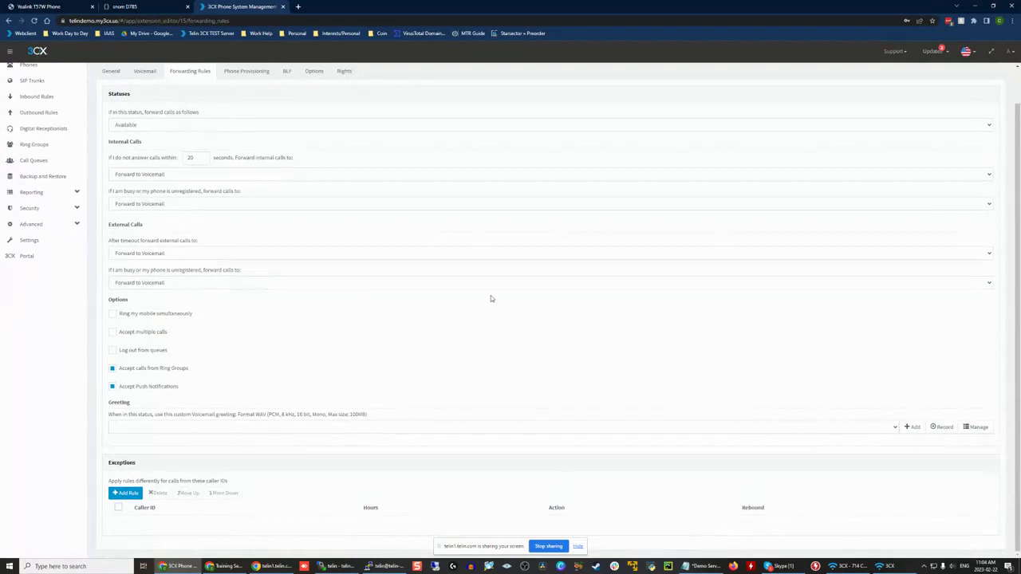
{"action": "left_click_drag", "start_coordinate": [196, 315], "coordinate": [125, 314]}
{"action": "left_click", "coordinate": [235, 325]}
{"action": "scroll", "coordinate": [235, 324], "scroll_direction": "up", "scroll_amount": 1}
Step: Check the extension's Mobile Number field in its general user information, and return to the forwarding rules
{"action": "left_click", "coordinate": [247, 109]}
{"action": "left_click", "coordinate": [190, 109]}
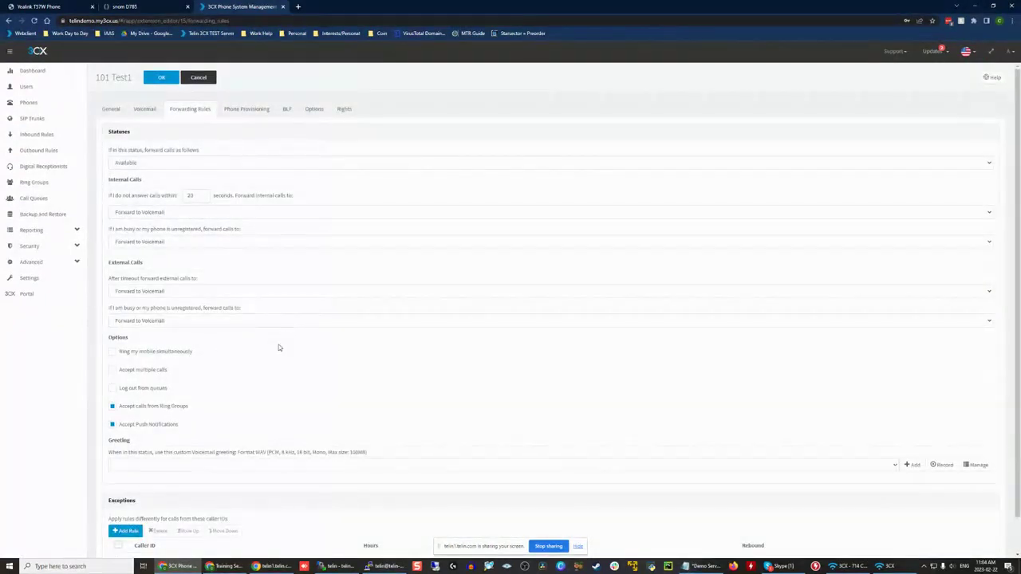
{"action": "left_click", "coordinate": [111, 109]}
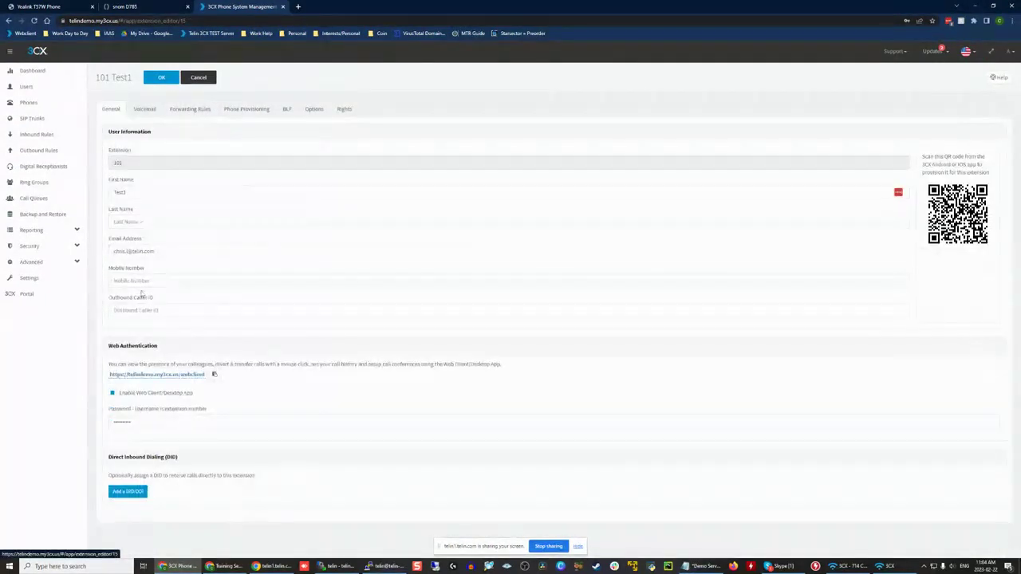
{"action": "left_click", "coordinate": [144, 284]}
{"action": "left_click", "coordinate": [225, 110]}
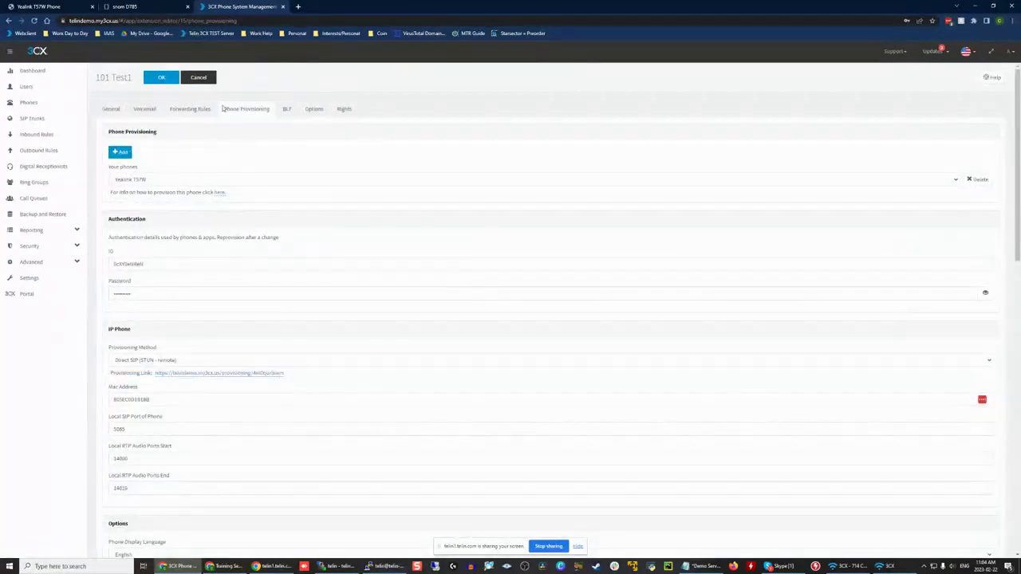
{"action": "left_click", "coordinate": [191, 107]}
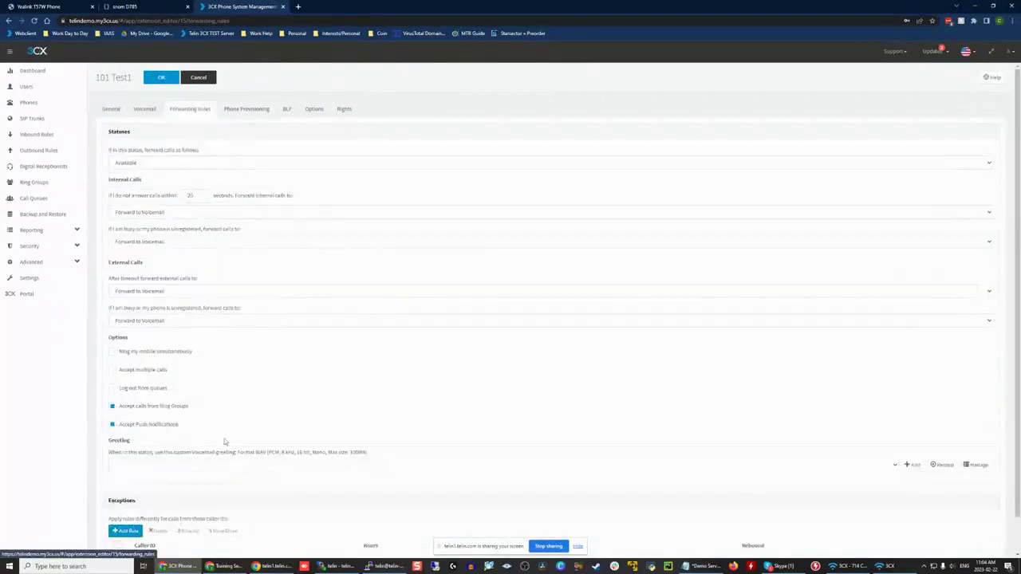
Step: Enable Ring my mobile simultaneously, Accept multiple calls and Log out from queues for the Available status
{"action": "left_click", "coordinate": [153, 353]}
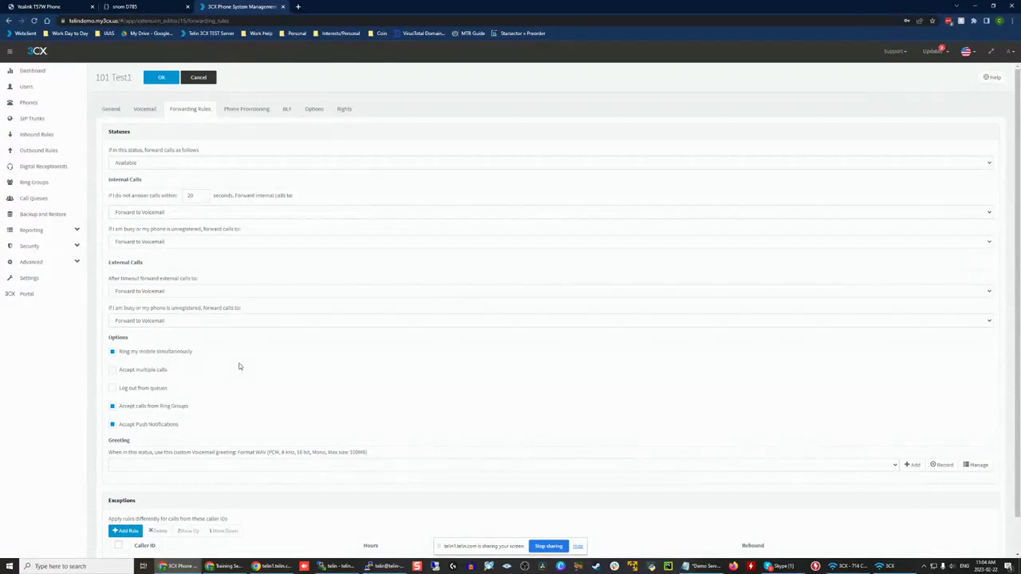
{"action": "left_click", "coordinate": [152, 369]}
{"action": "triple_click", "coordinate": [225, 369]}
{"action": "left_click", "coordinate": [233, 371]}
{"action": "left_click", "coordinate": [158, 391]}
{"action": "scroll", "coordinate": [210, 396], "scroll_direction": "down", "scroll_amount": 1}
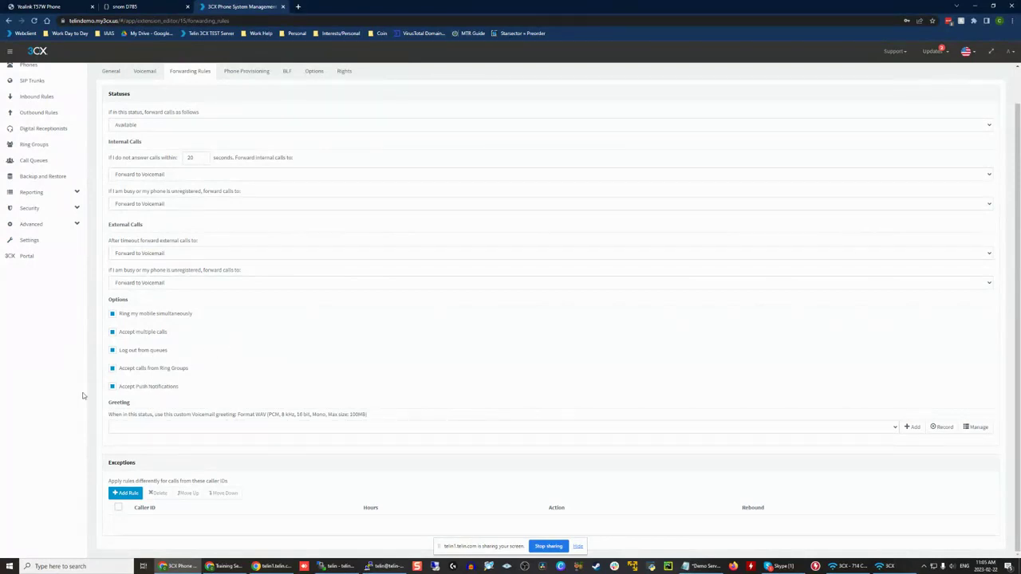
Step: View the custom voicemail greeting choices for the Available status without selecting one
{"action": "double_click", "coordinate": [403, 378]}
{"action": "left_click", "coordinate": [403, 378]}
{"action": "double_click", "coordinate": [402, 379]}
{"action": "left_click", "coordinate": [403, 378]}
{"action": "left_click", "coordinate": [160, 429]}
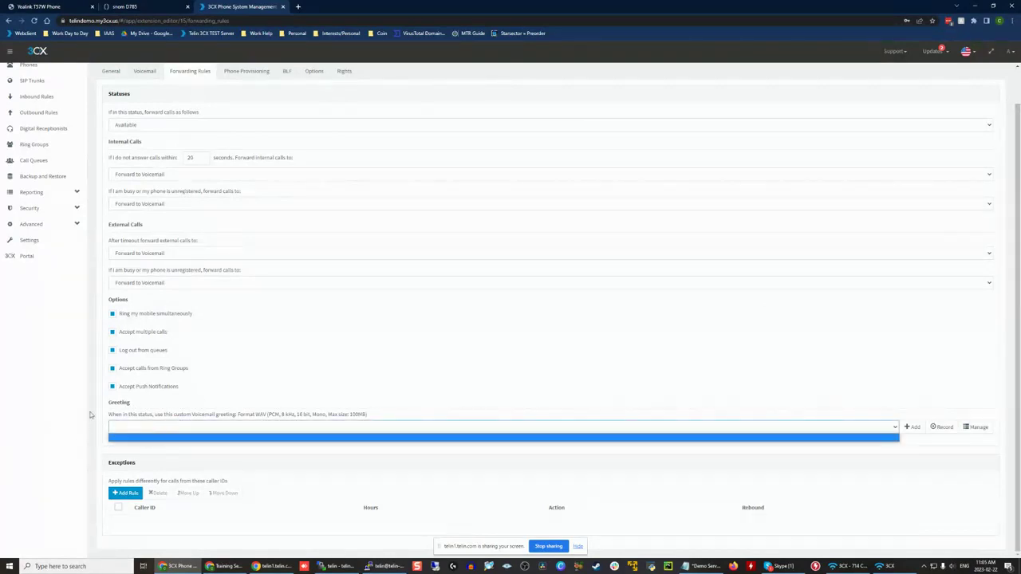
{"action": "left_click", "coordinate": [466, 327]}
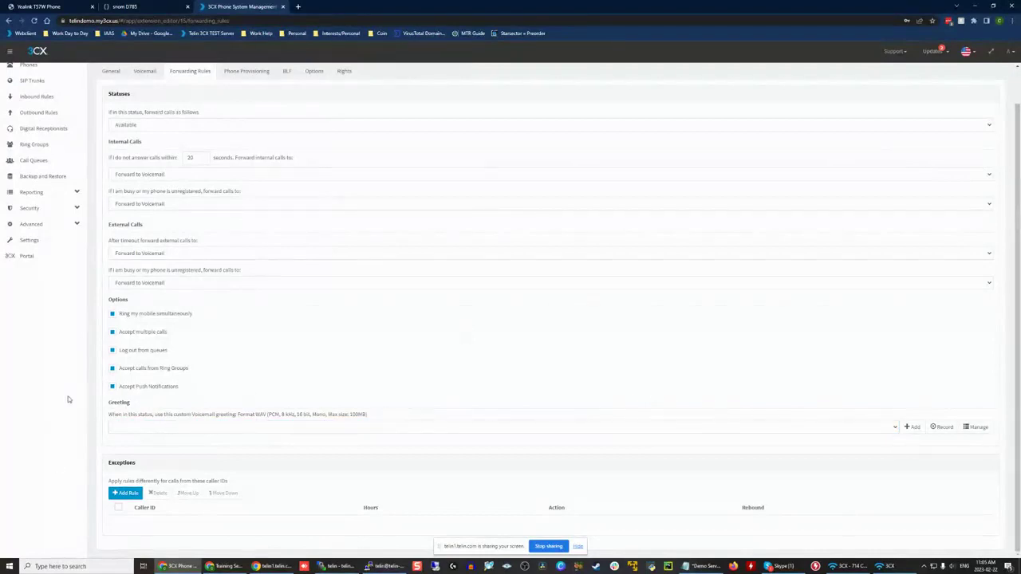
Step: Look at the greeting settings under the Lunch and Business Trip statuses, and return to the Available status
{"action": "left_click", "coordinate": [164, 125]}
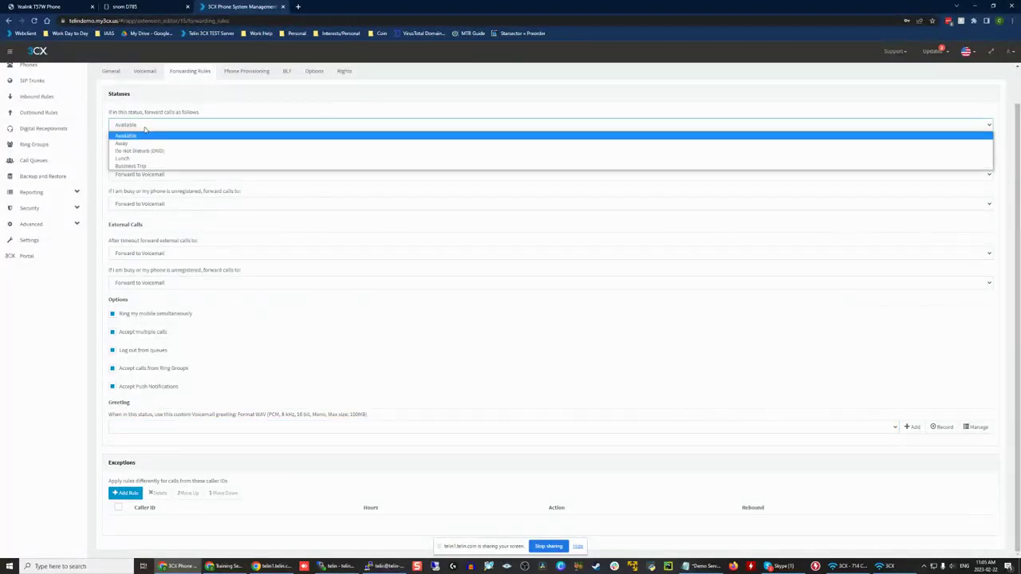
{"action": "left_click", "coordinate": [143, 162]}
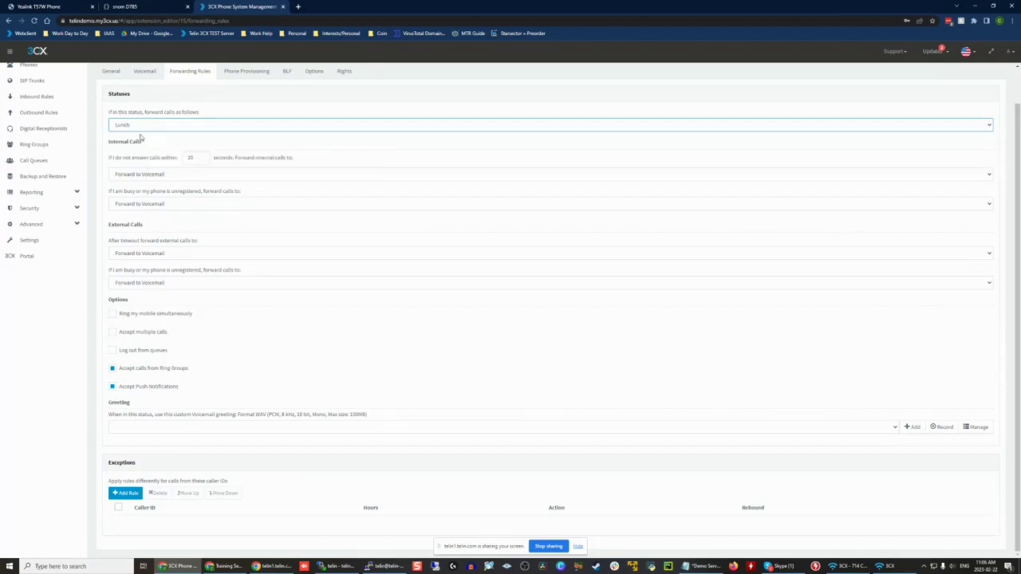
{"action": "left_click", "coordinate": [139, 135]}
{"action": "left_click", "coordinate": [136, 129]}
{"action": "left_click", "coordinate": [137, 166]}
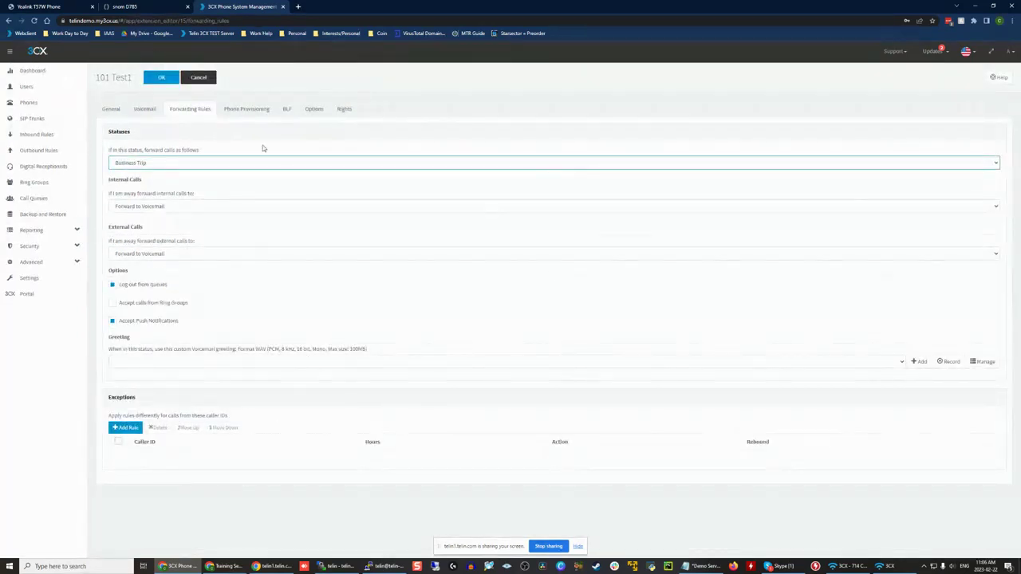
{"action": "left_click", "coordinate": [151, 163]}
{"action": "left_click", "coordinate": [140, 169]}
{"action": "scroll", "coordinate": [367, 287], "scroll_direction": "down", "scroll_amount": 1}
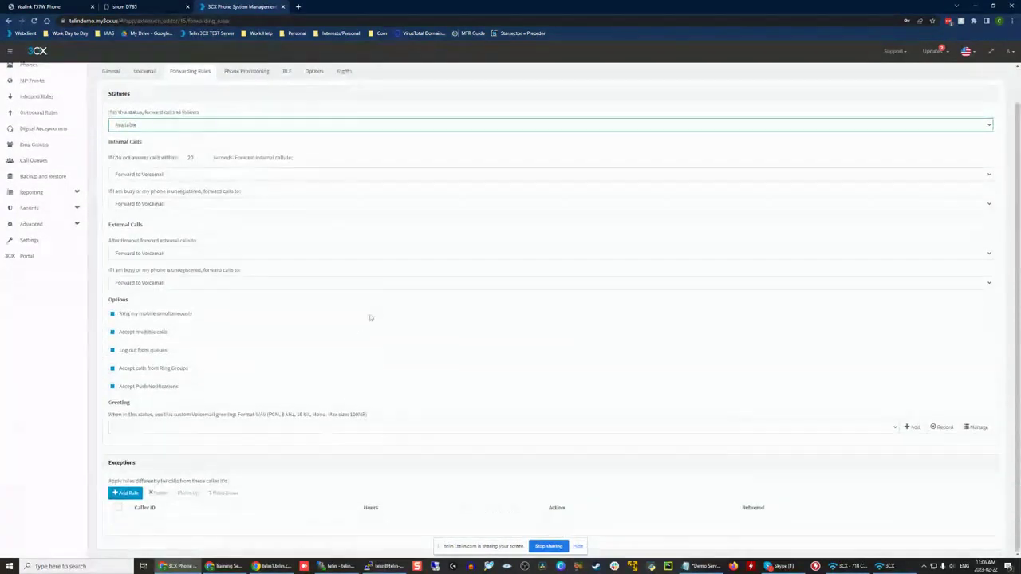
Step: Start a new forwarding exception rule for the extension and go to its Calls From Caller ID field
{"action": "left_click_drag", "start_coordinate": [99, 466], "coordinate": [277, 486]}
{"action": "left_click", "coordinate": [277, 486]}
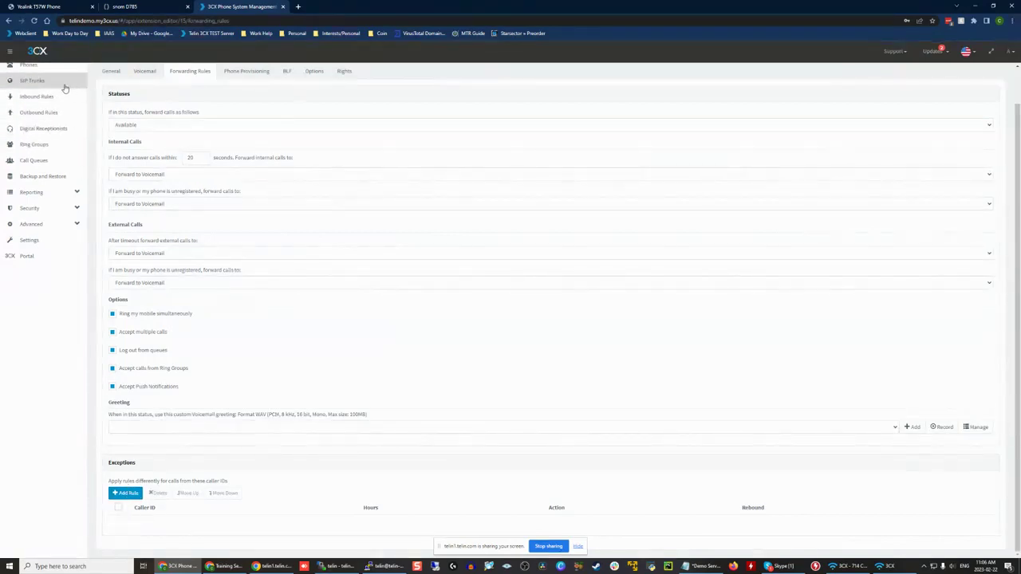
{"action": "scroll", "coordinate": [137, 464], "scroll_direction": "up", "scroll_amount": 1}
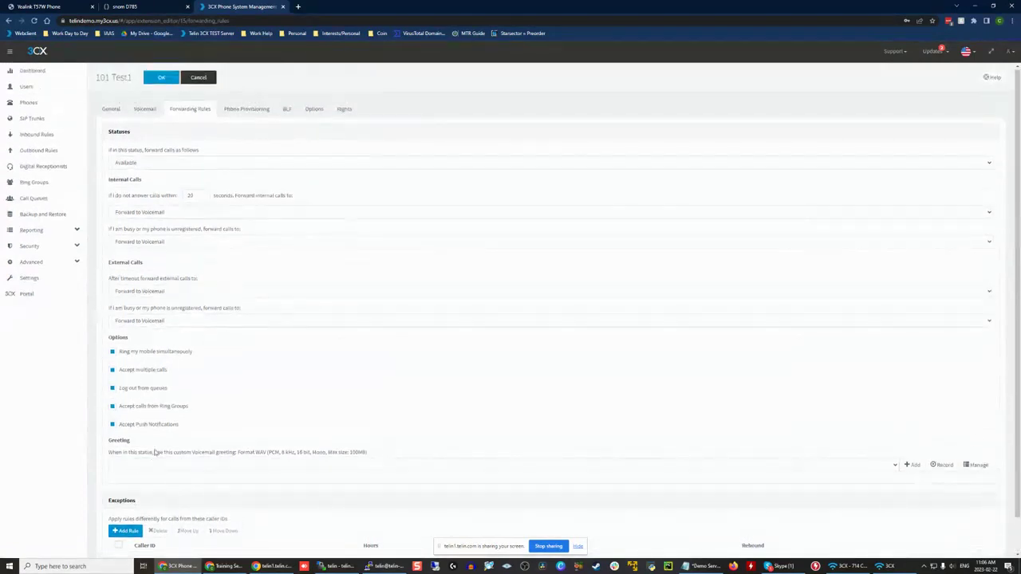
{"action": "scroll", "coordinate": [150, 329], "scroll_direction": "down", "scroll_amount": 1}
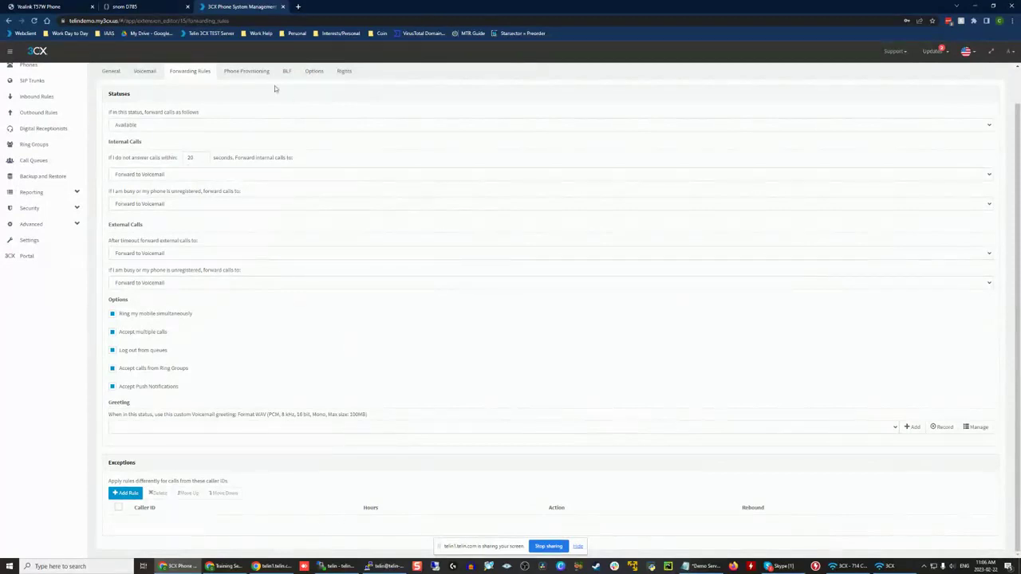
{"action": "left_click", "coordinate": [125, 494]}
{"action": "left_click", "coordinate": [357, 99]}
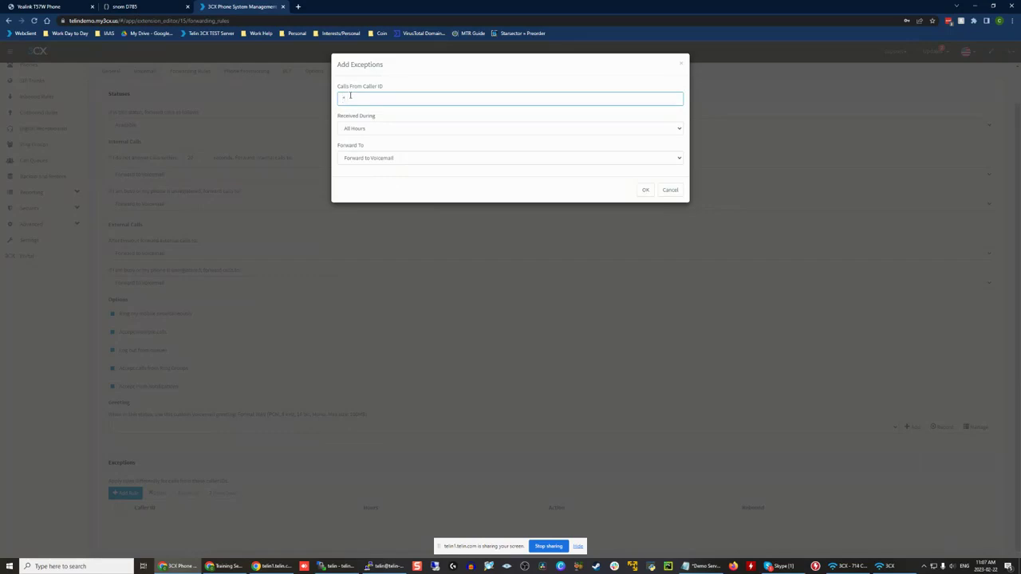
Step: Keep * as the exception's caller ID and set the calls to be received during Specific Hours
{"action": "left_click_drag", "start_coordinate": [419, 83], "coordinate": [336, 98]}
{"action": "left_click", "coordinate": [360, 103]}
{"action": "left_click", "coordinate": [511, 112]}
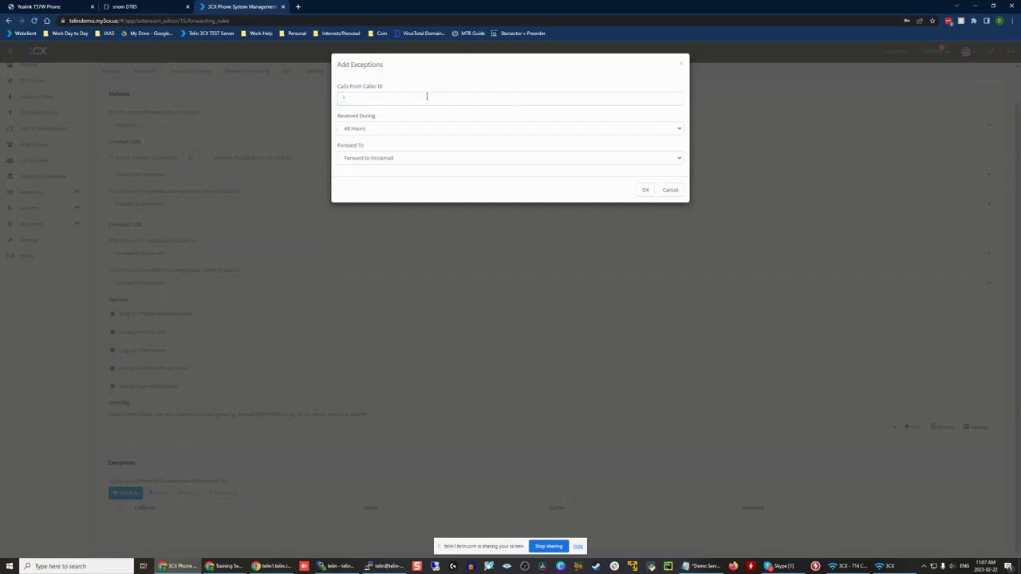
{"action": "left_click", "coordinate": [426, 96]}
{"action": "left_click", "coordinate": [388, 129]}
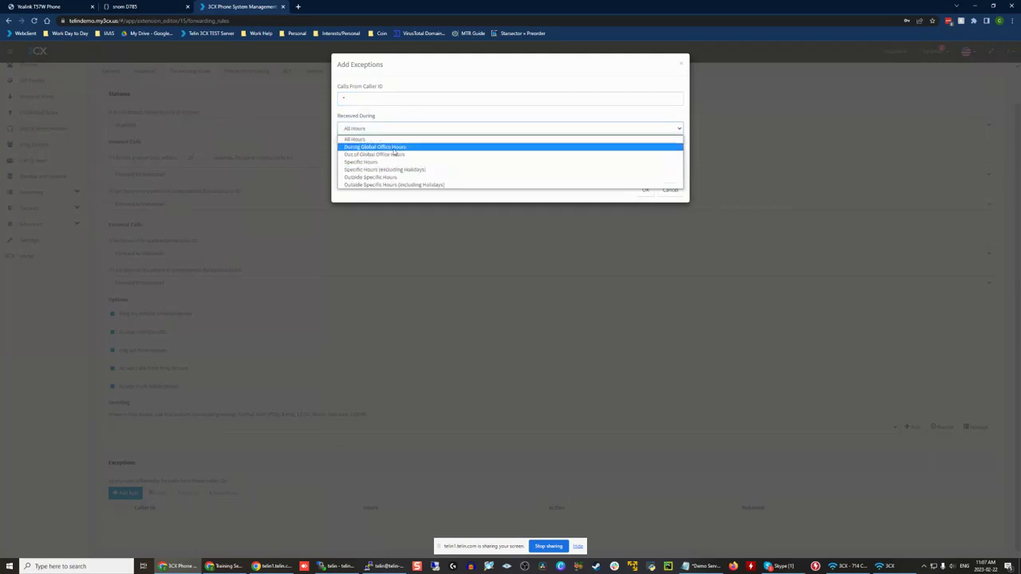
{"action": "left_click", "coordinate": [408, 162]}
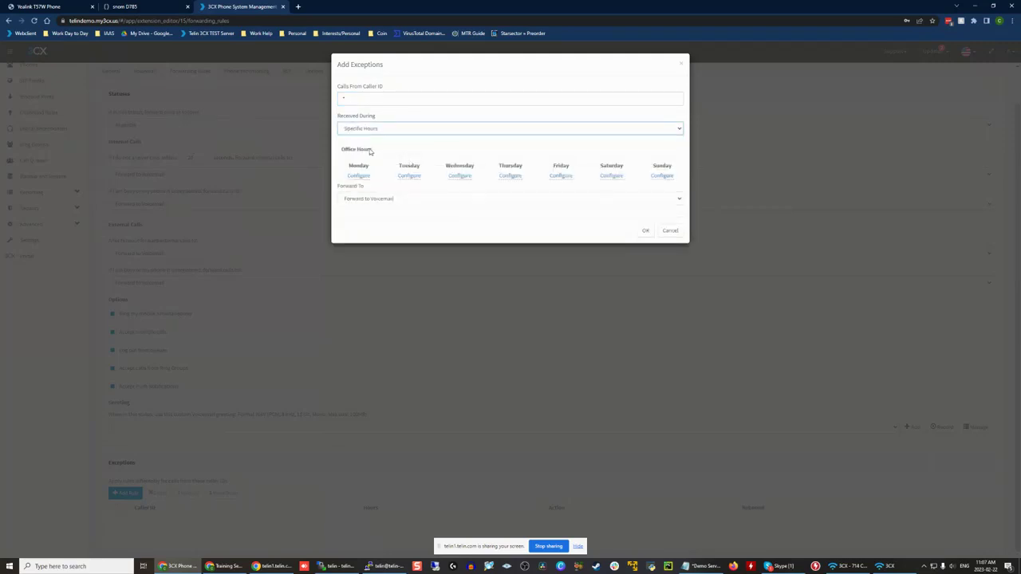
Step: Set the exception's Monday hours to 08:00 - 12:00
{"action": "left_click", "coordinate": [371, 198]}
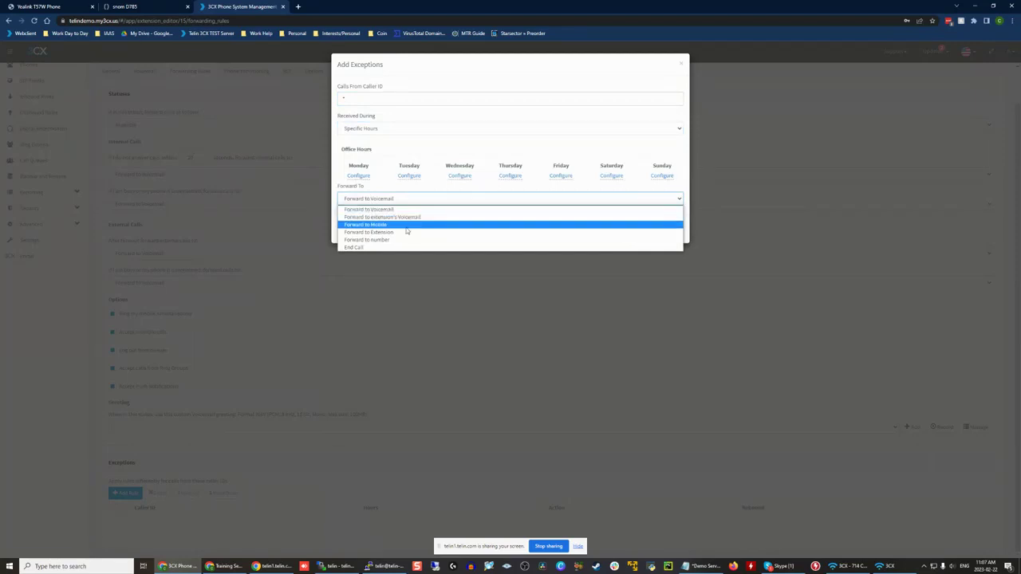
{"action": "left_click", "coordinate": [359, 175]}
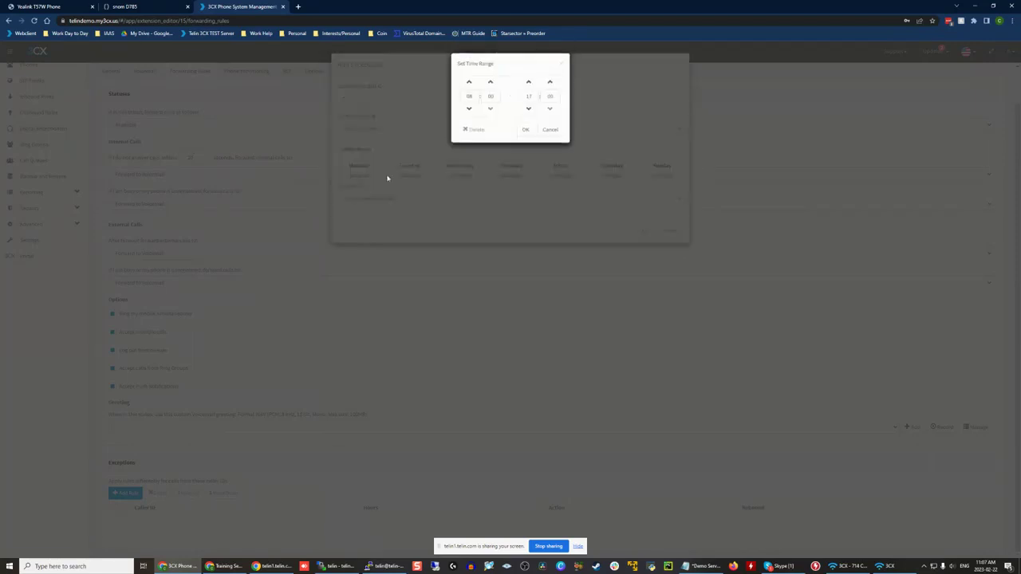
{"action": "left_click", "coordinate": [528, 109]}
{"action": "left_click", "coordinate": [528, 108]}
{"action": "left_click", "coordinate": [529, 109]}
{"action": "left_click", "coordinate": [529, 109]}
{"action": "left_click", "coordinate": [524, 130]}
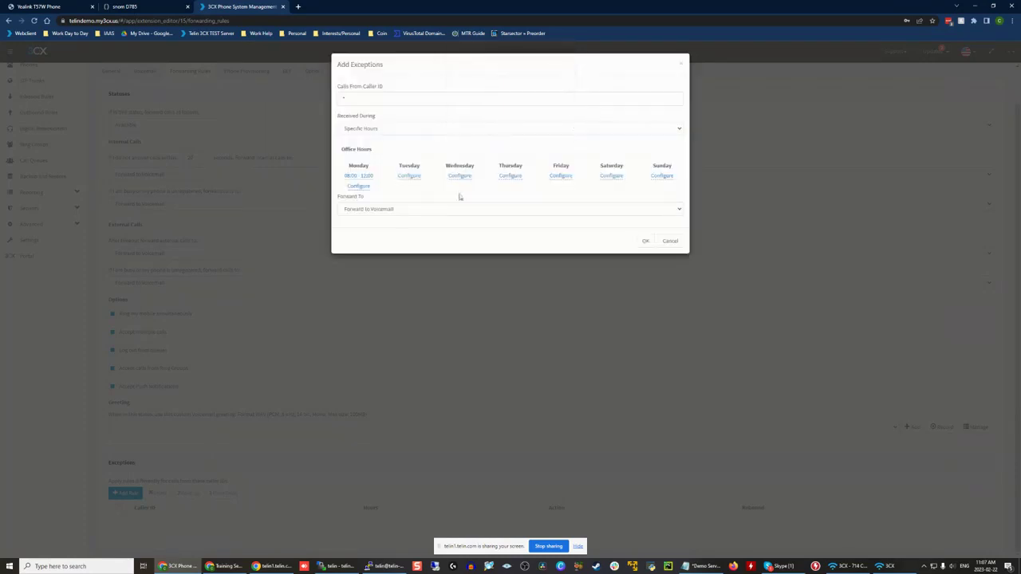
Step: Forward the exception's calls to extension 102 Test2 and save the rule
{"action": "left_click", "coordinate": [350, 99]}
{"action": "type", "text": "1"}
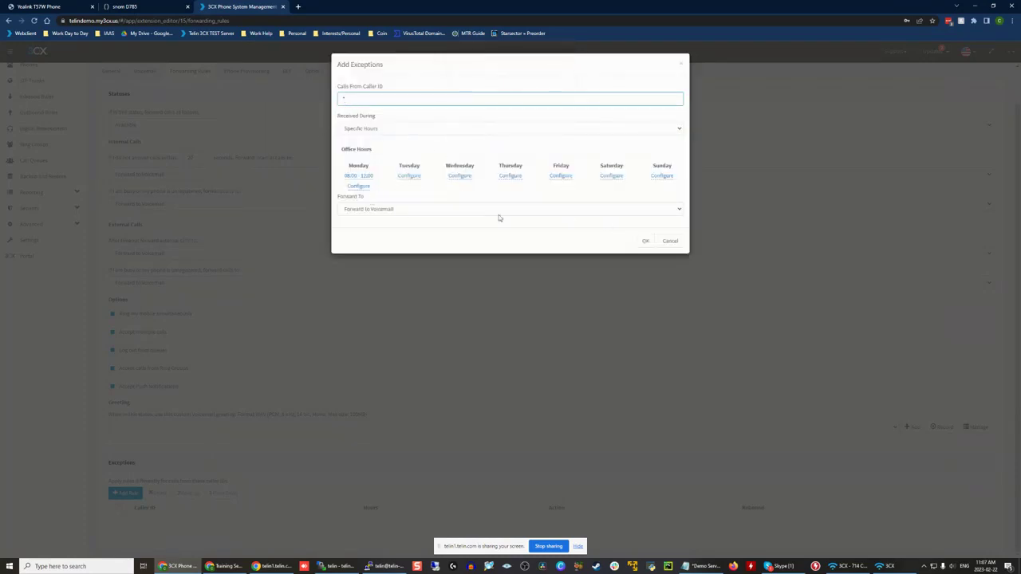
{"action": "left_click", "coordinate": [499, 210]}
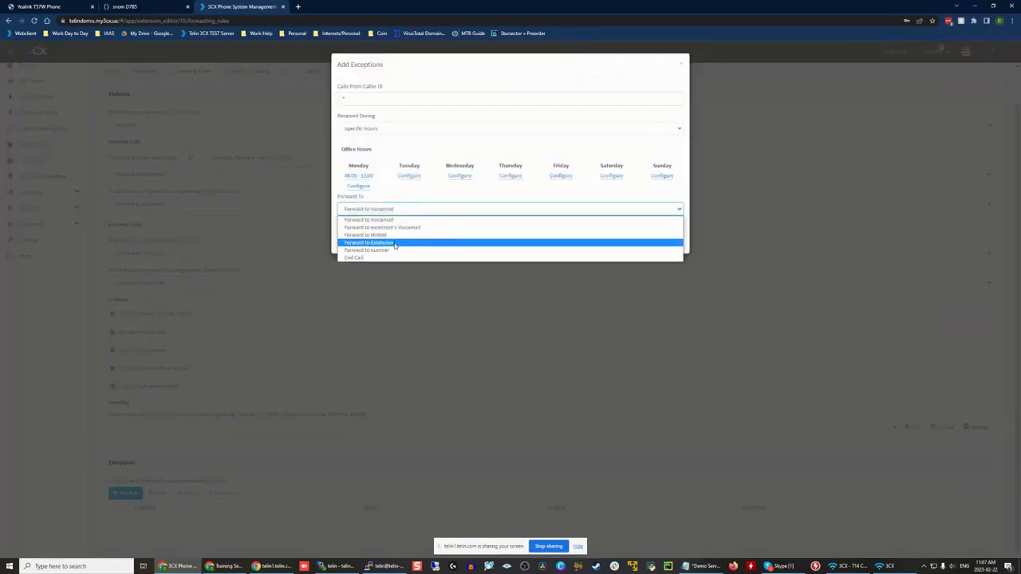
{"action": "left_click", "coordinate": [396, 242]}
{"action": "left_click", "coordinate": [371, 228]}
{"action": "left_click", "coordinate": [361, 261]}
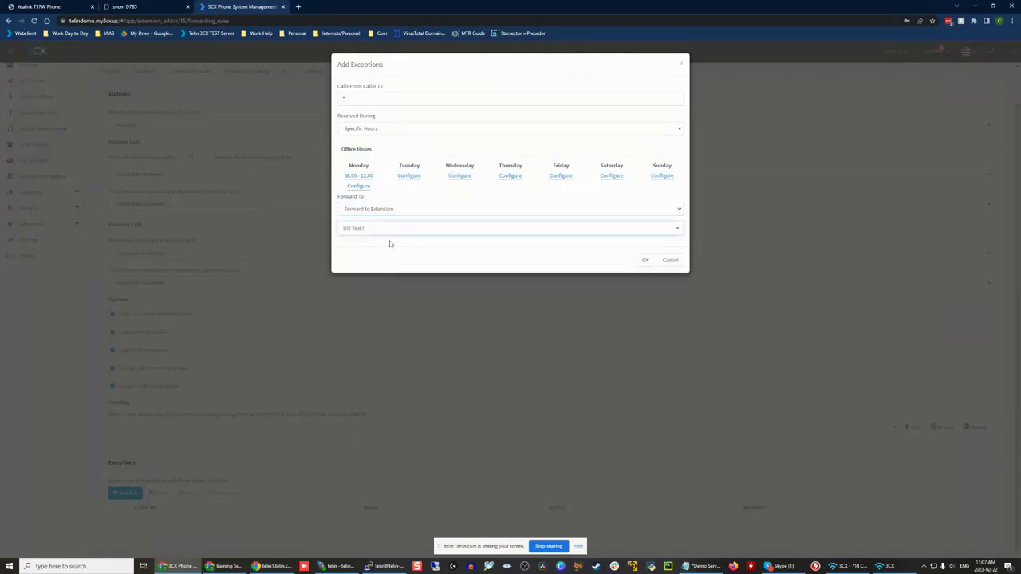
{"action": "left_click", "coordinate": [675, 257]}
{"action": "scroll", "coordinate": [295, 481], "scroll_direction": "down", "scroll_amount": 1}
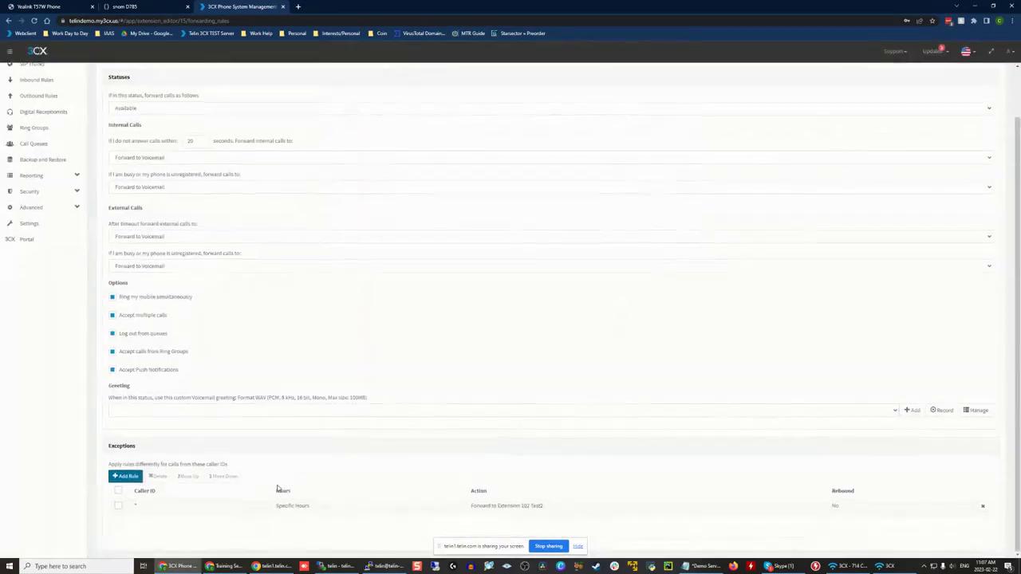
Step: Add a second exception rule for caller ID * with calls received during Specific Hours
{"action": "left_click", "coordinate": [116, 477]}
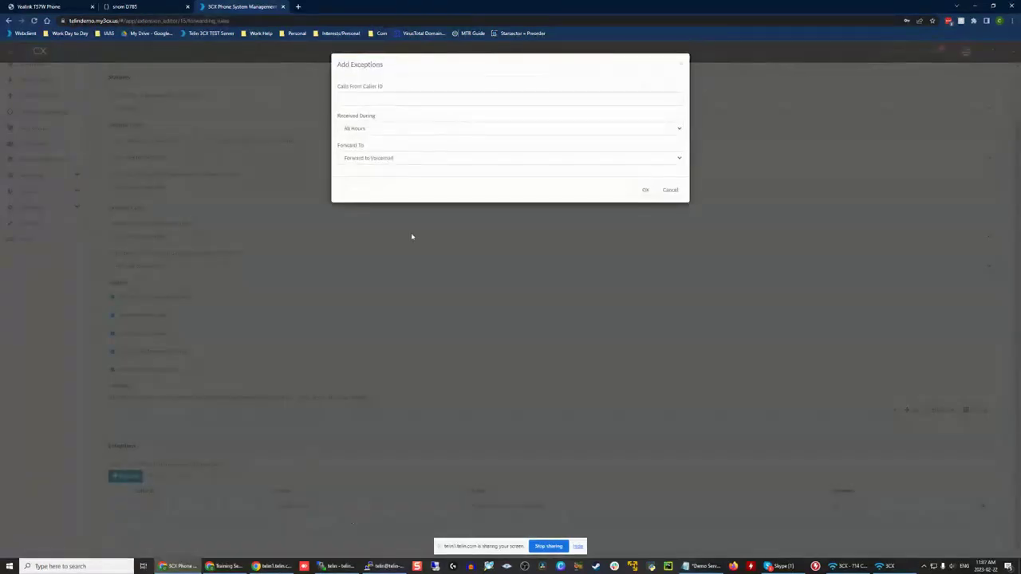
{"action": "left_click", "coordinate": [369, 97]}
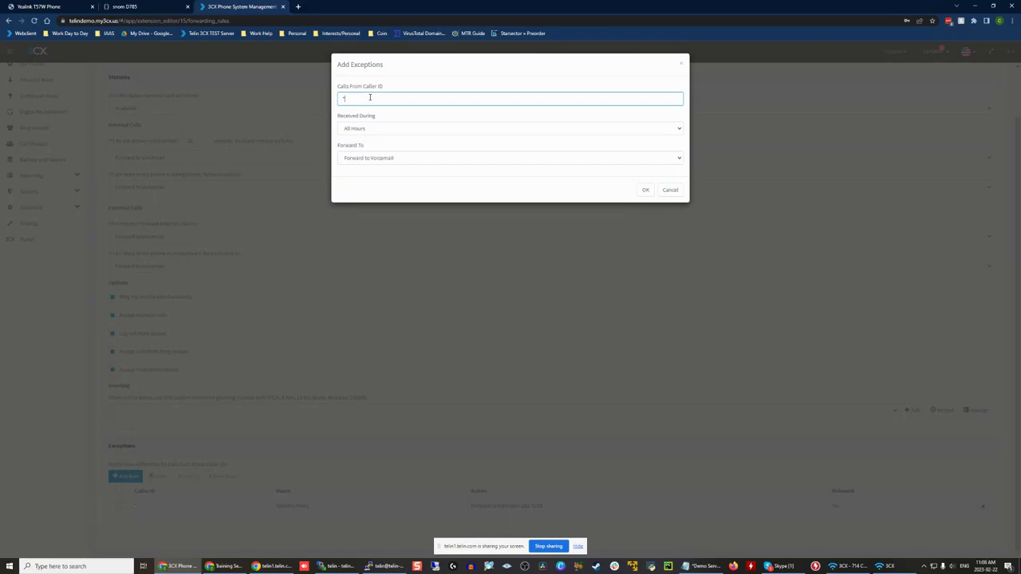
{"action": "type", "text": "*"}
{"action": "left_click", "coordinate": [365, 129]}
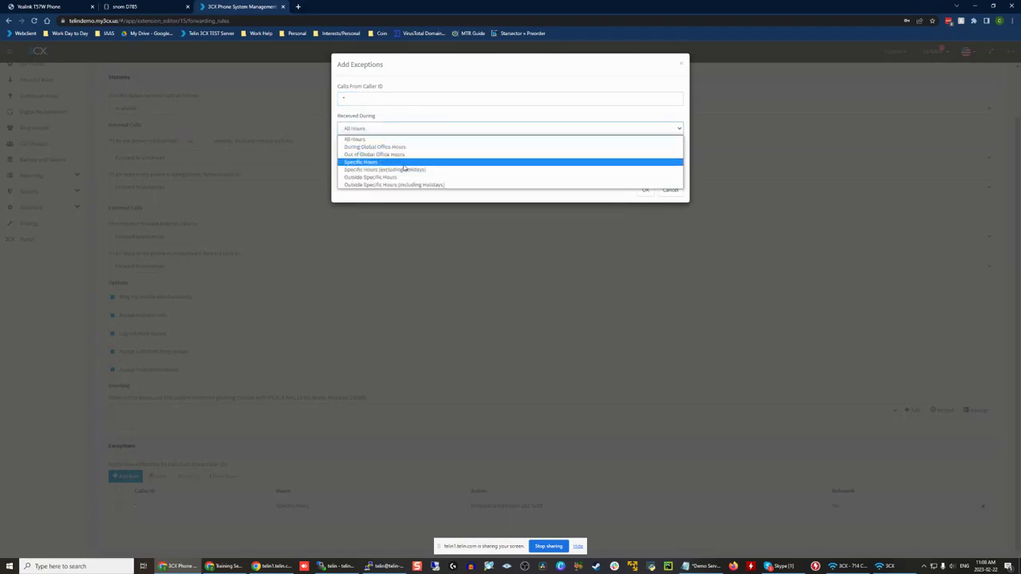
{"action": "left_click", "coordinate": [403, 164]}
{"action": "left_click", "coordinate": [411, 114]}
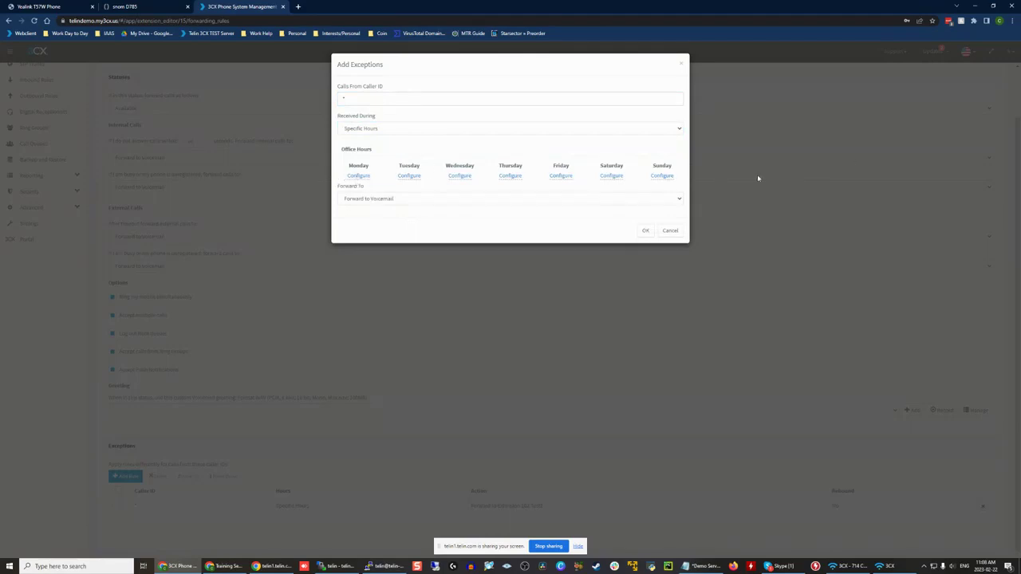
Step: Set the second rule's Monday hours to 11:00 - 12:00 with End Call as the forwarding action, and save it
{"action": "left_click", "coordinate": [358, 175]}
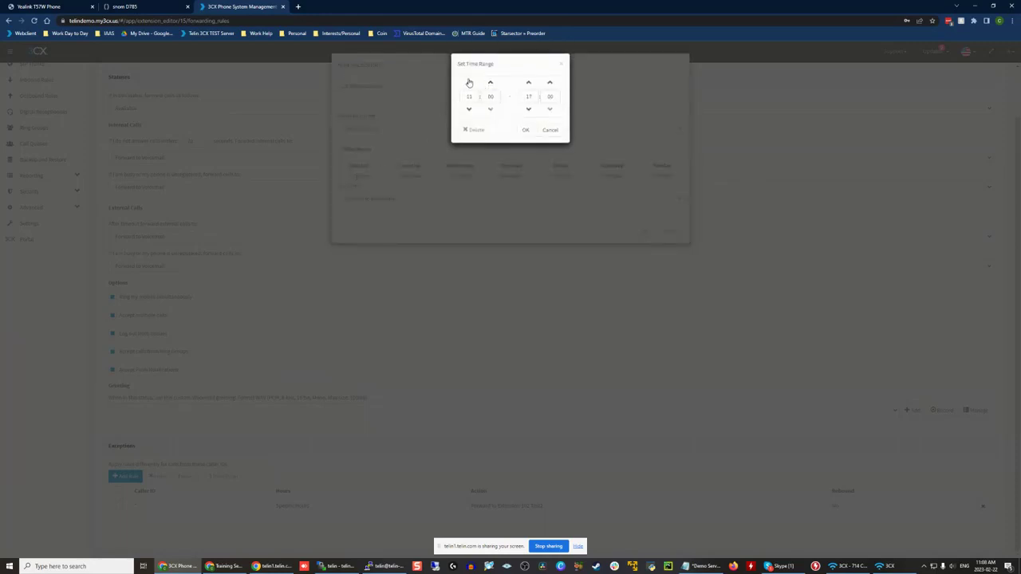
{"action": "left_click", "coordinate": [530, 109]}
{"action": "left_click", "coordinate": [525, 130]}
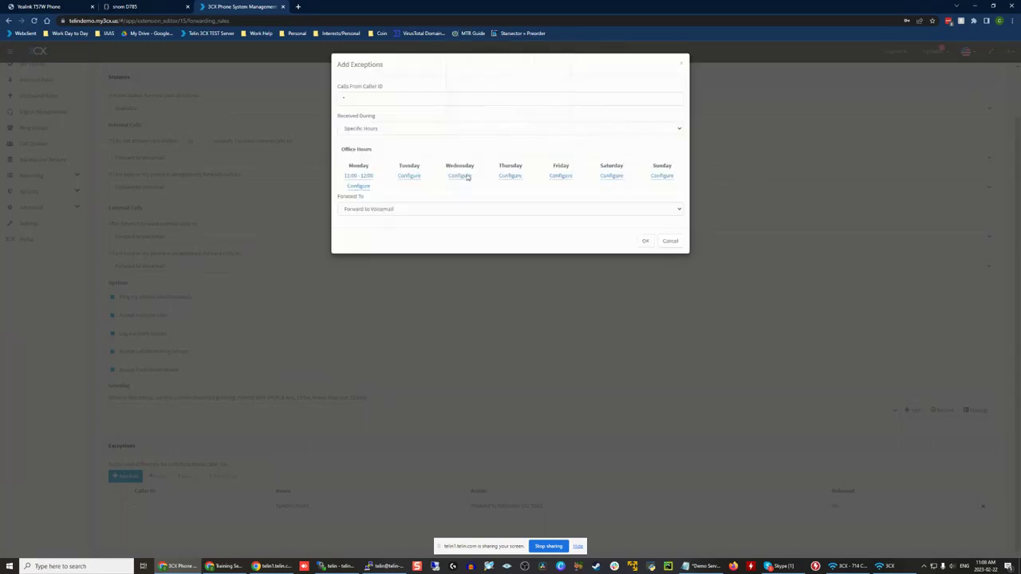
{"action": "left_click", "coordinate": [390, 209]}
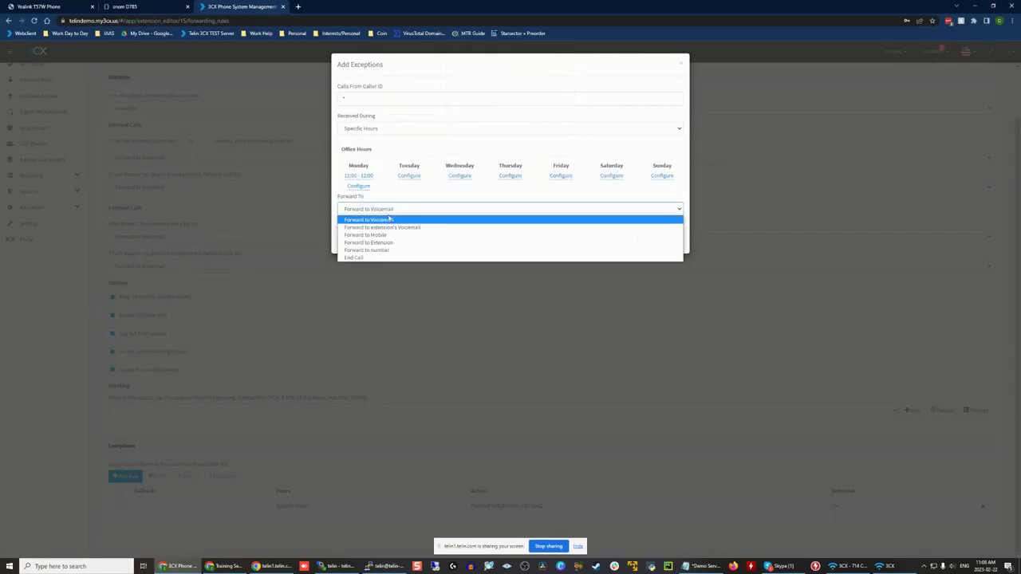
{"action": "left_click", "coordinate": [399, 257]}
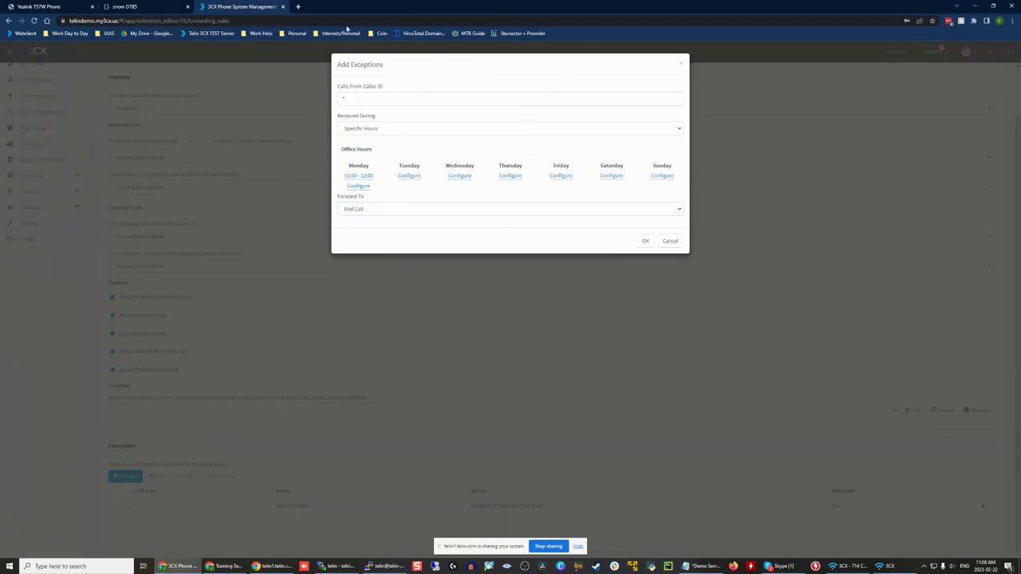
{"action": "left_click", "coordinate": [646, 239]}
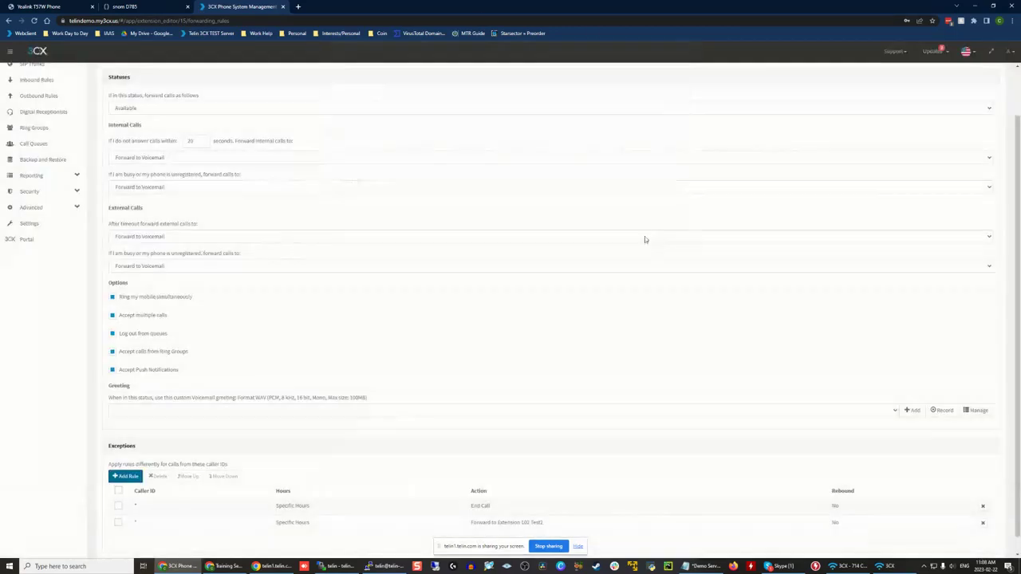
Step: Open each of the two exception rules to compare their hours and actions, closing both without changes
{"action": "scroll", "coordinate": [590, 390], "scroll_direction": "down", "scroll_amount": 1}
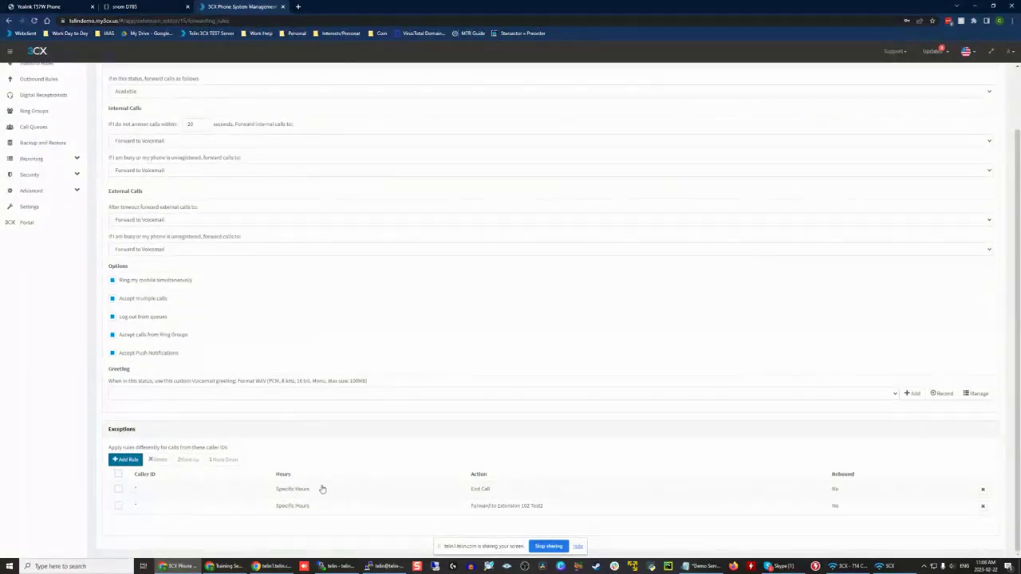
{"action": "double_click", "coordinate": [466, 508]}
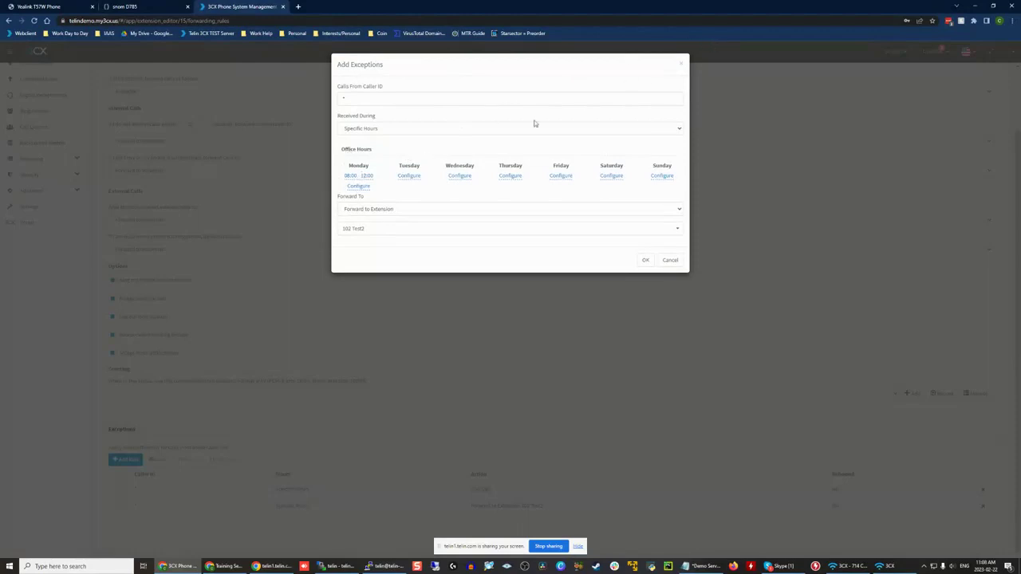
{"action": "left_click", "coordinate": [680, 65]}
{"action": "double_click", "coordinate": [311, 492]}
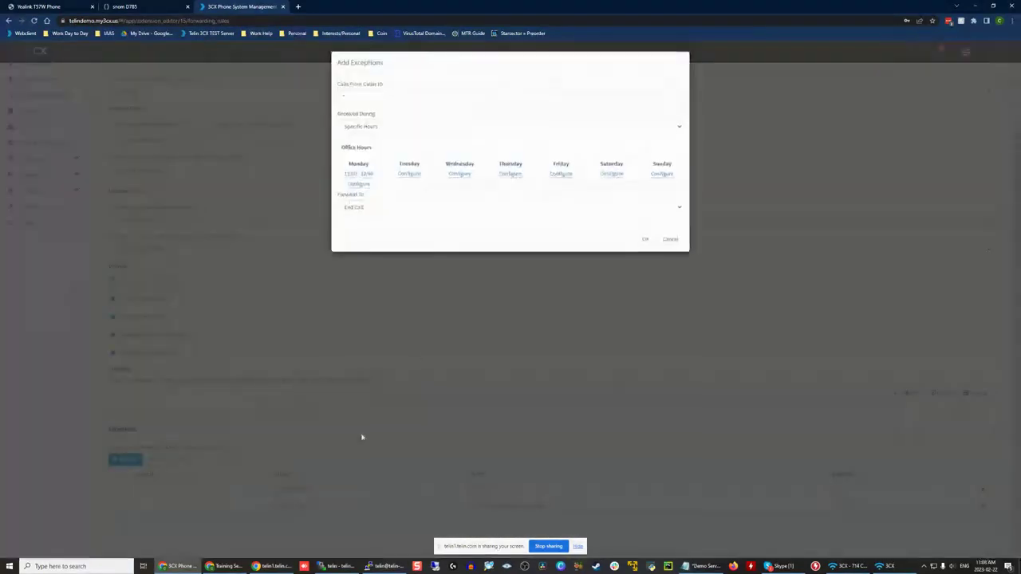
{"action": "left_click", "coordinate": [681, 65]}
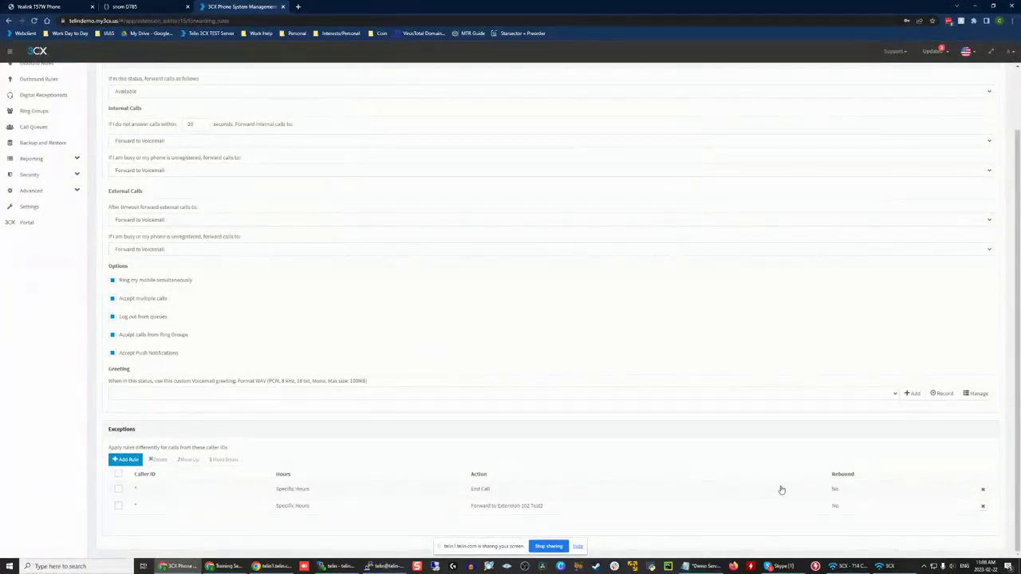
Step: Reopen the End Call exception to examine its Monday hours and forwarding action, and cancel without changes
{"action": "left_click", "coordinate": [119, 488]}
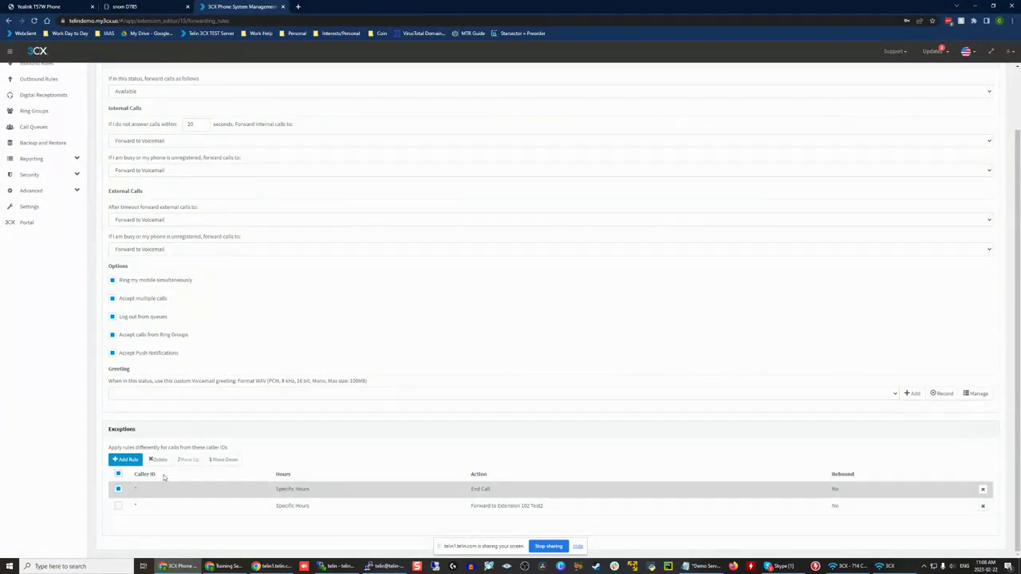
{"action": "left_click", "coordinate": [118, 489]}
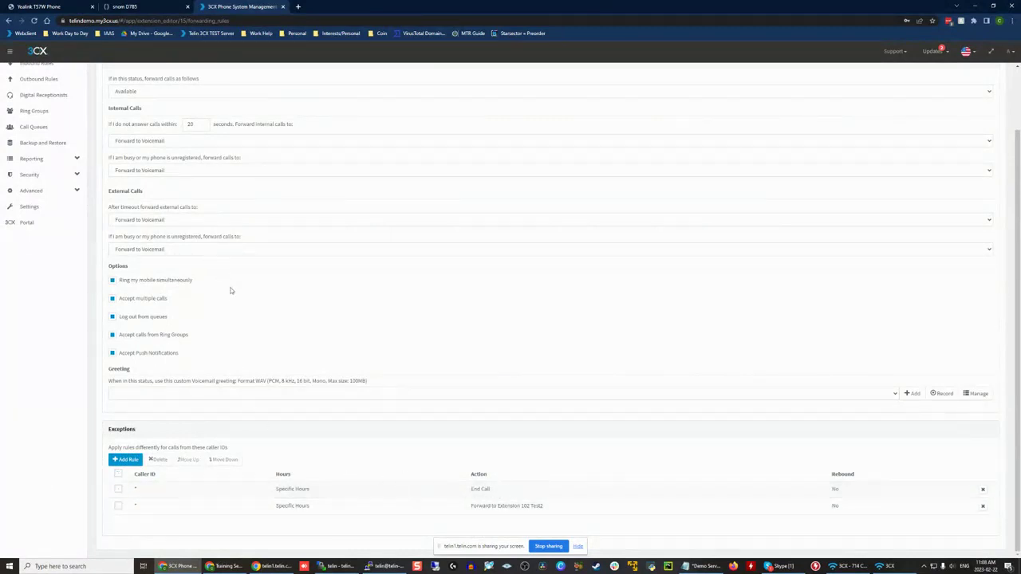
{"action": "double_click", "coordinate": [298, 489]}
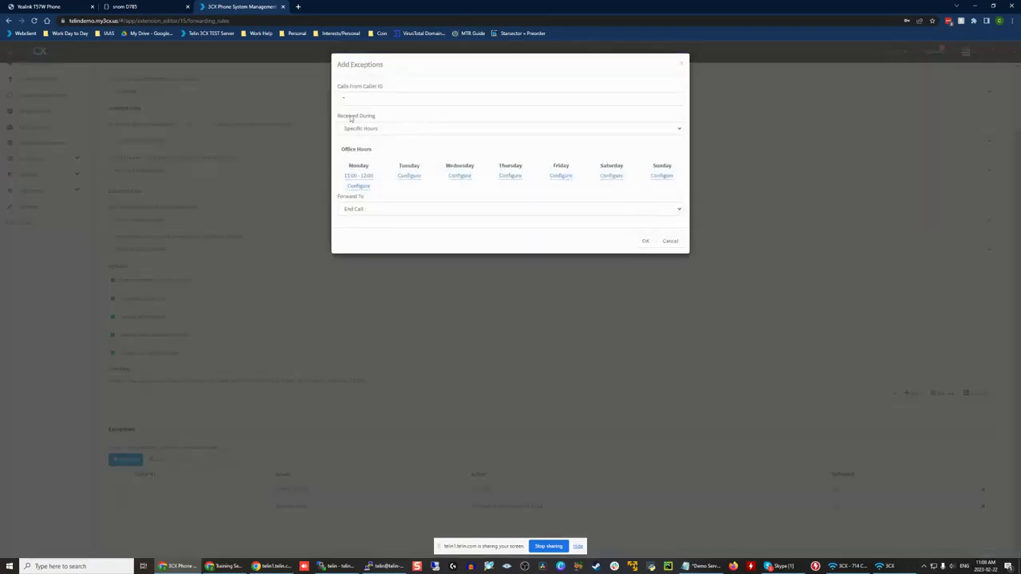
{"action": "left_click_drag", "start_coordinate": [348, 164], "coordinate": [375, 182]}
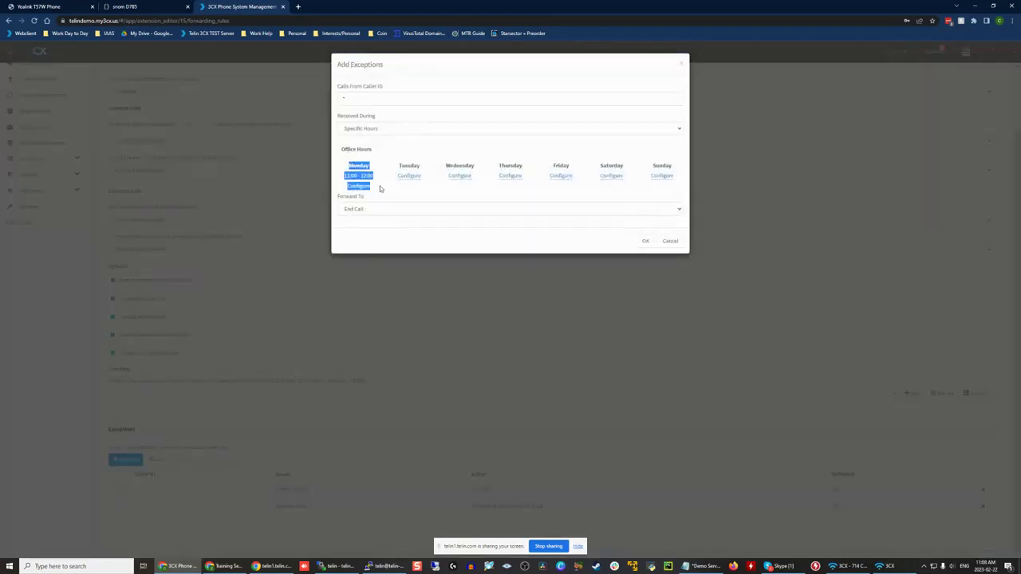
{"action": "left_click", "coordinate": [380, 189]}
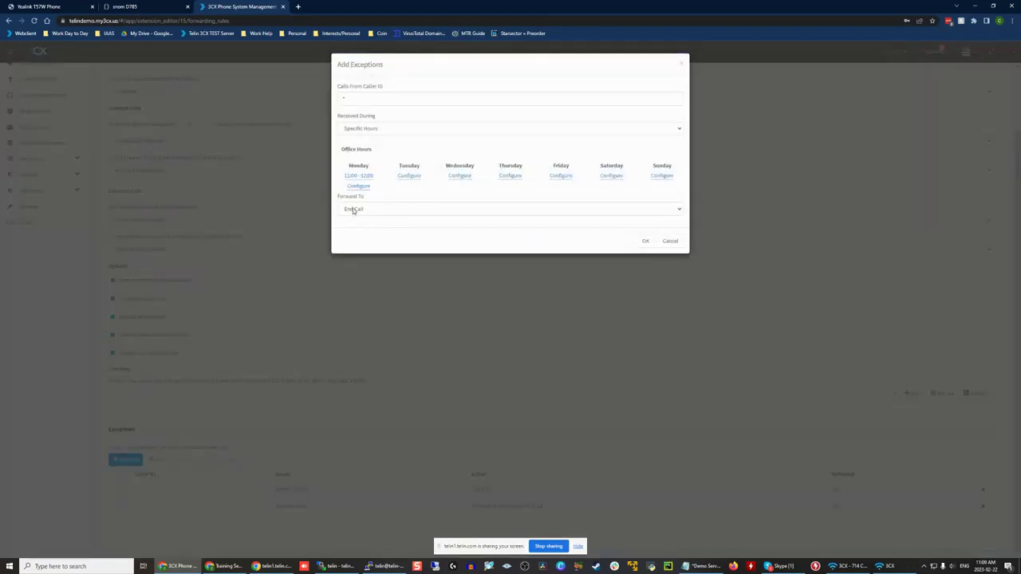
{"action": "left_click", "coordinate": [673, 241]}
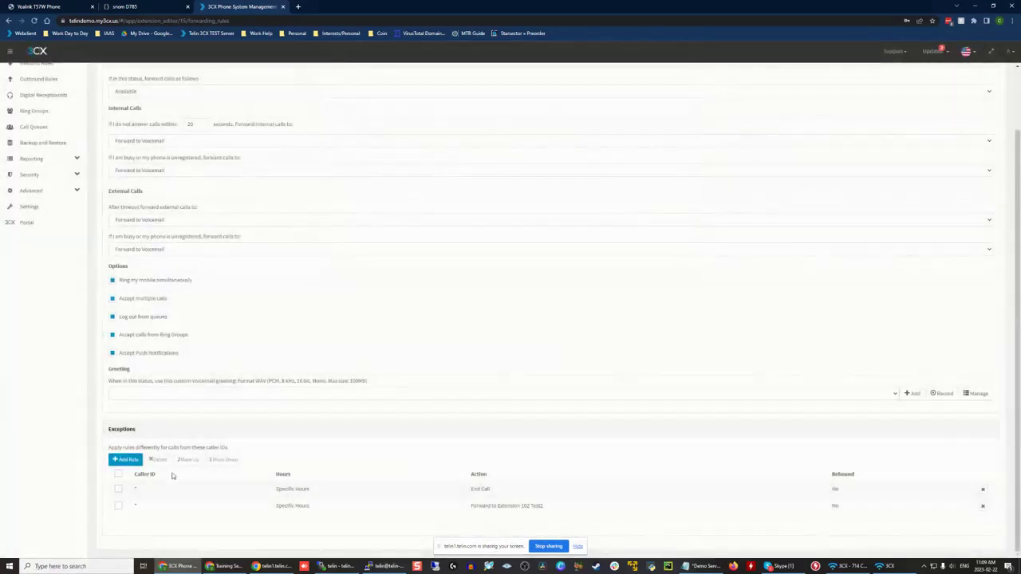
{"action": "left_click", "coordinate": [196, 490]}
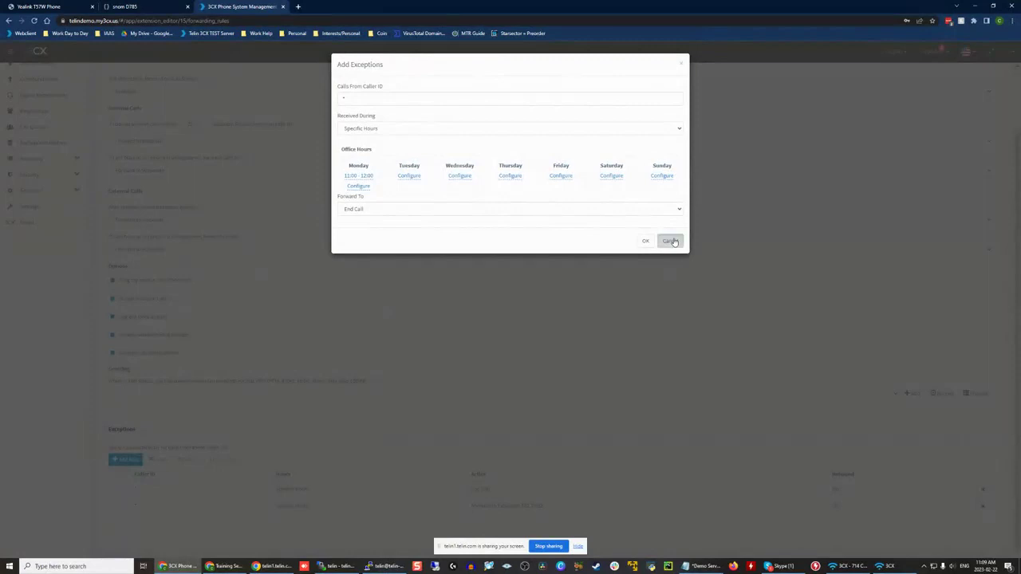
{"action": "left_click", "coordinate": [673, 241]}
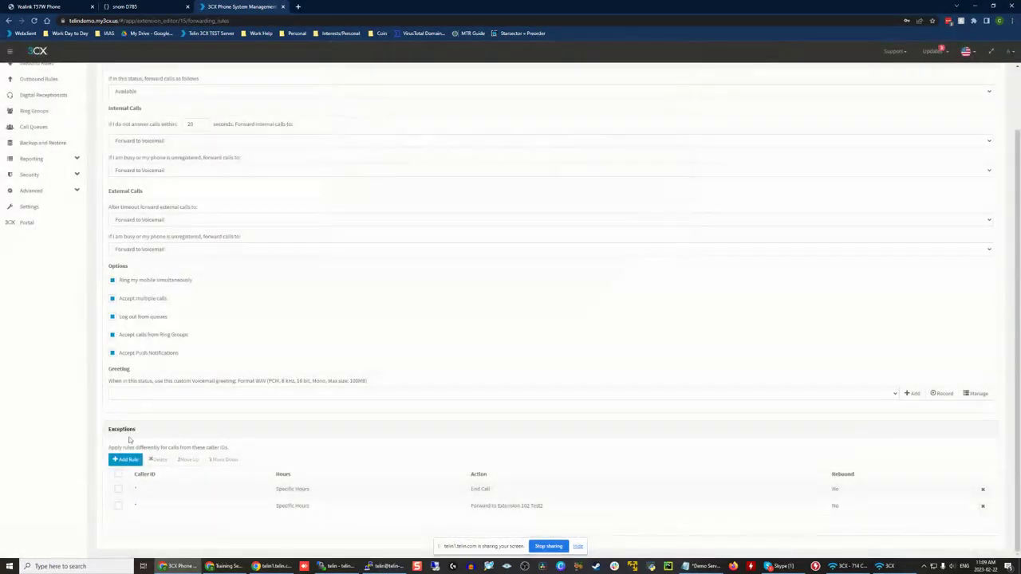
Step: Open the exception that forwards to extension 102 Test2 and examine its Monday hours
{"action": "left_click", "coordinate": [193, 509]}
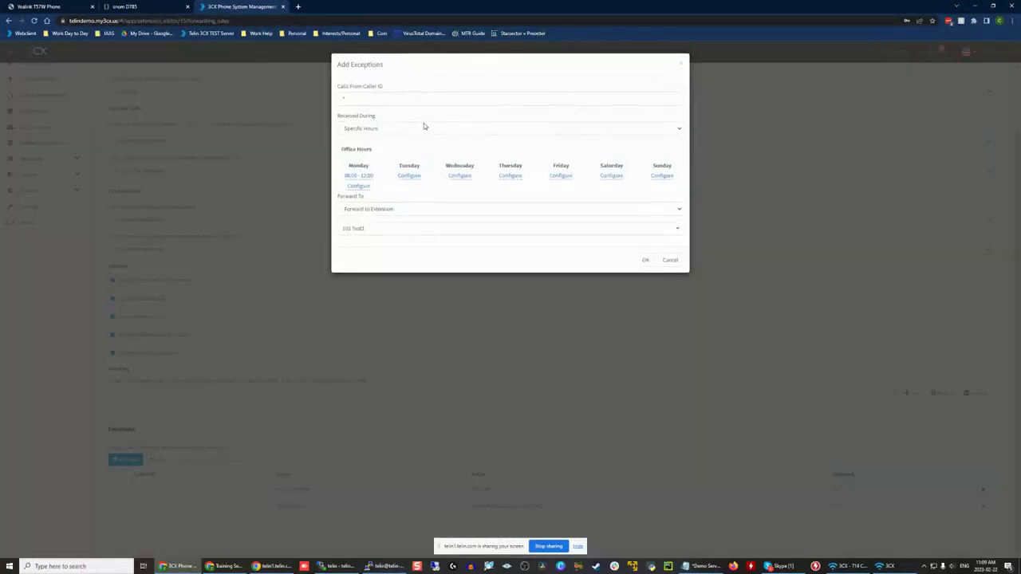
{"action": "left_click_drag", "start_coordinate": [342, 166], "coordinate": [373, 187]}
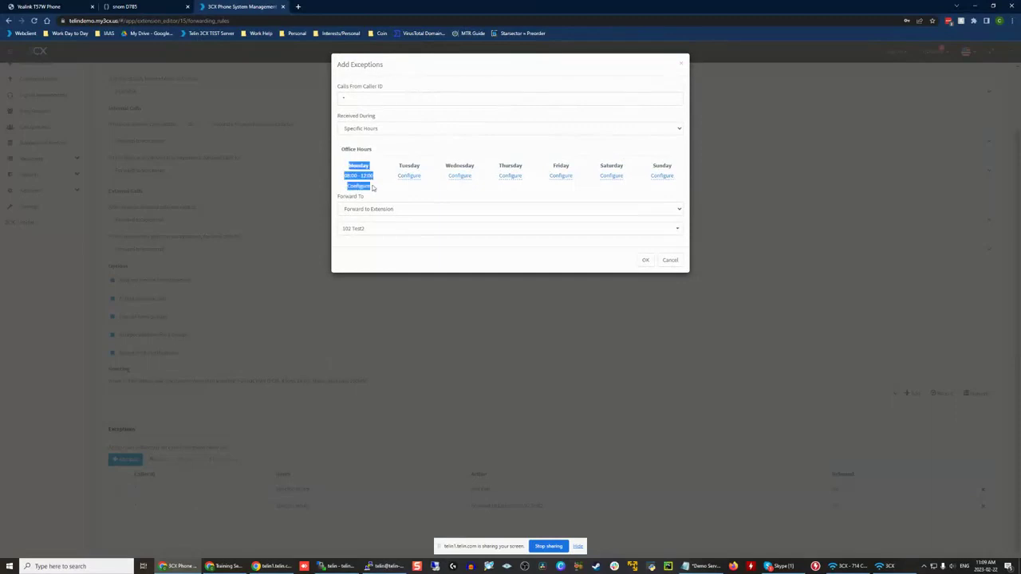
{"action": "left_click", "coordinate": [377, 193]}
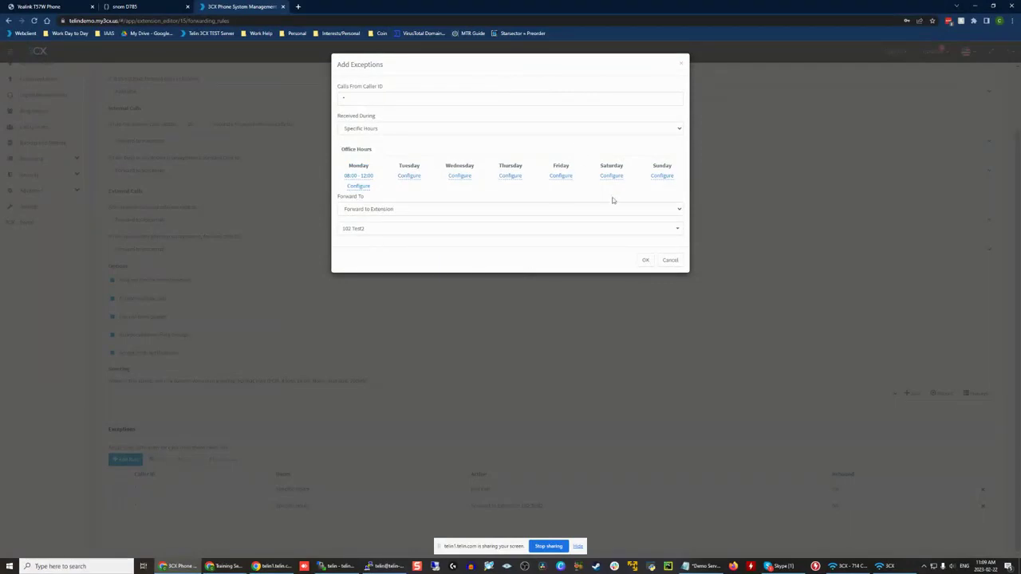
Step: Close the extension 102 exception unchanged, examine the caller ID field of a new exception rule, and cancel it
{"action": "left_click", "coordinate": [670, 261]}
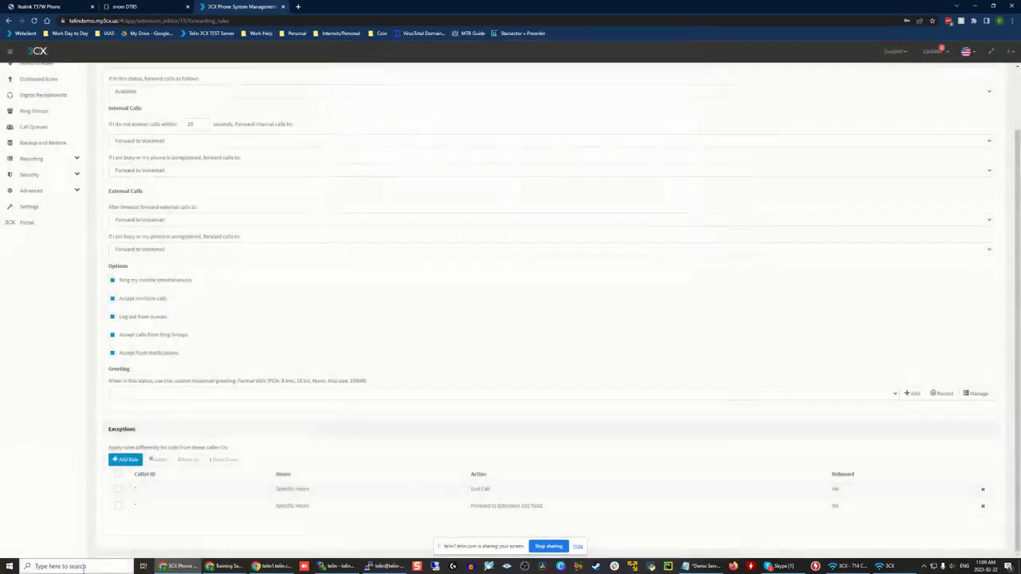
{"action": "left_click", "coordinate": [130, 460]}
{"action": "left_click", "coordinate": [373, 94]}
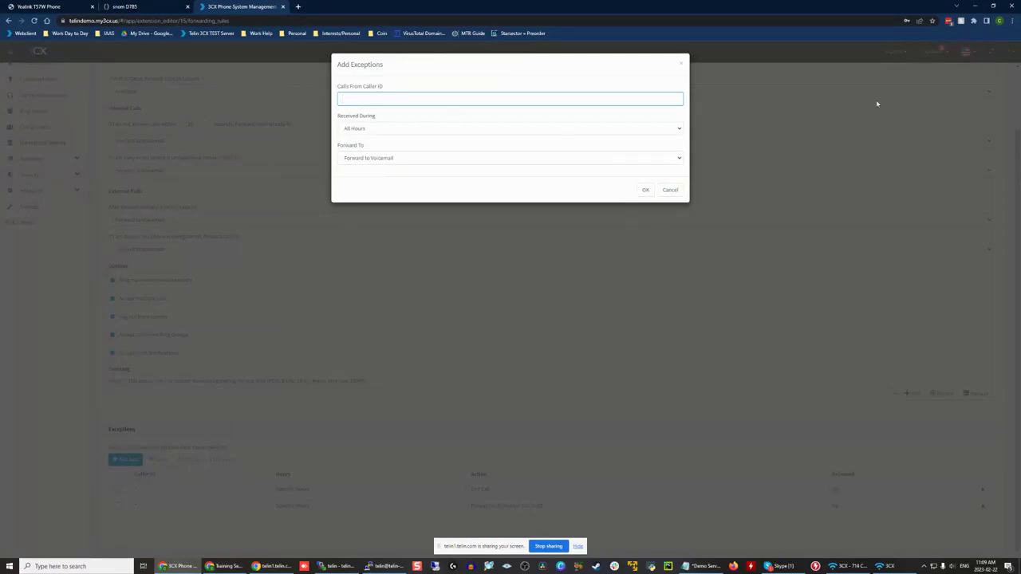
{"action": "left_click", "coordinate": [671, 189]}
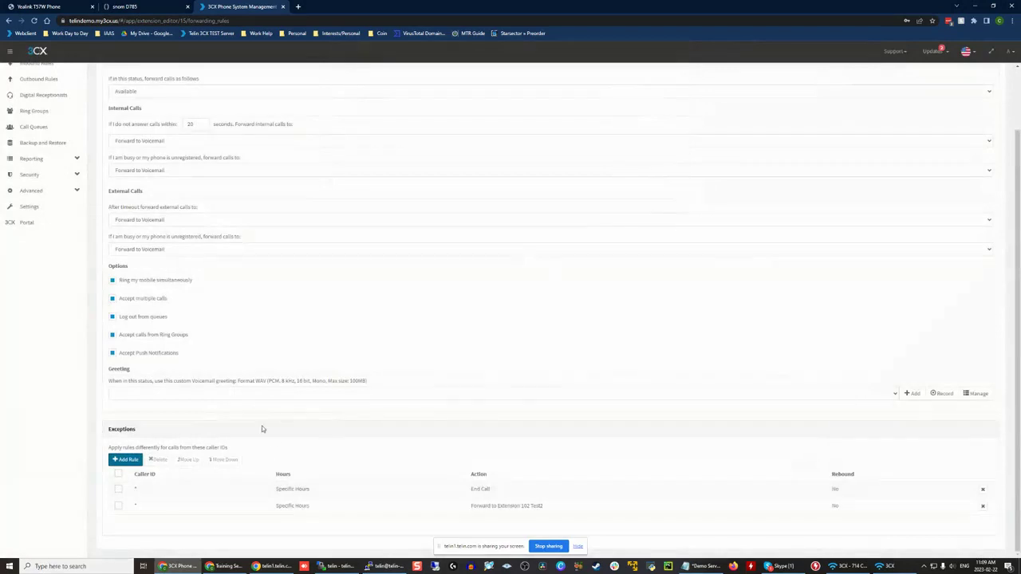
{"action": "scroll", "coordinate": [262, 428], "scroll_direction": "up", "scroll_amount": 1}
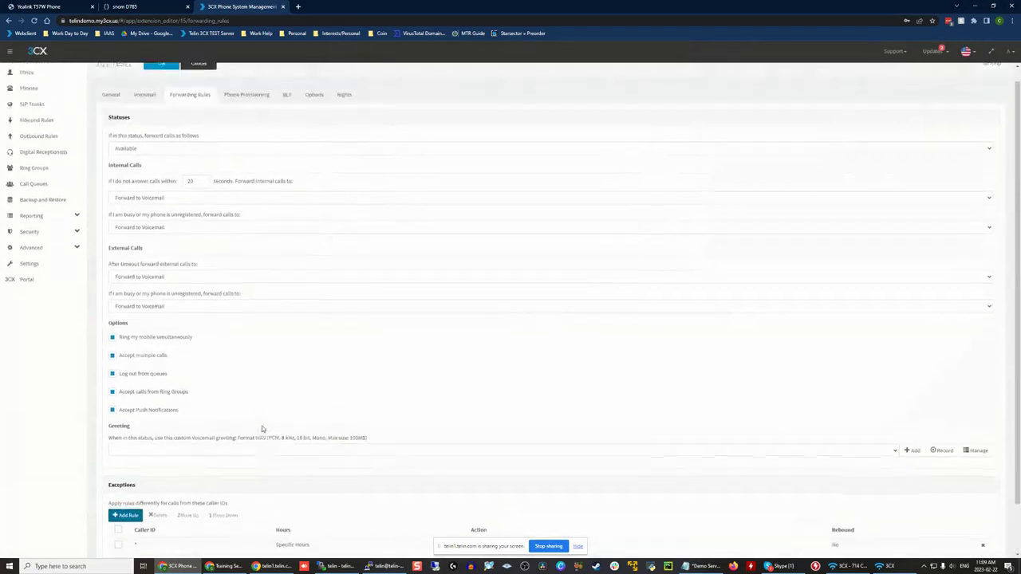
{"action": "left_click", "coordinate": [244, 113]}
{"action": "scroll", "coordinate": [196, 213], "scroll_direction": "down", "scroll_amount": 3}
{"action": "scroll", "coordinate": [202, 139], "scroll_direction": "up", "scroll_amount": 3}
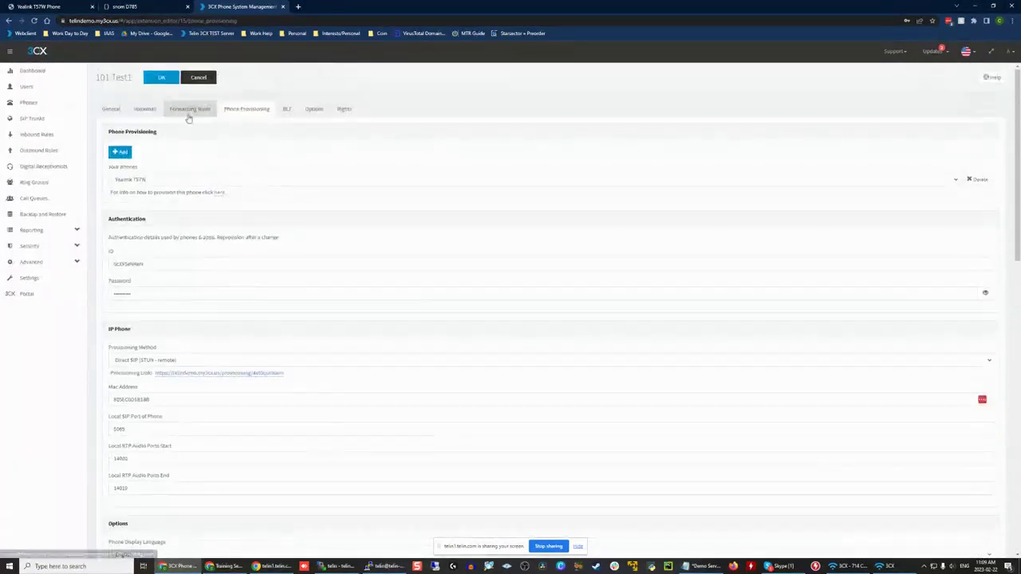
Step: Delete both the End Call and the Forward to Extension 102 exceptions from the extension's forwarding rules
{"action": "left_click", "coordinate": [190, 109]}
{"action": "scroll", "coordinate": [201, 251], "scroll_direction": "down", "scroll_amount": 2}
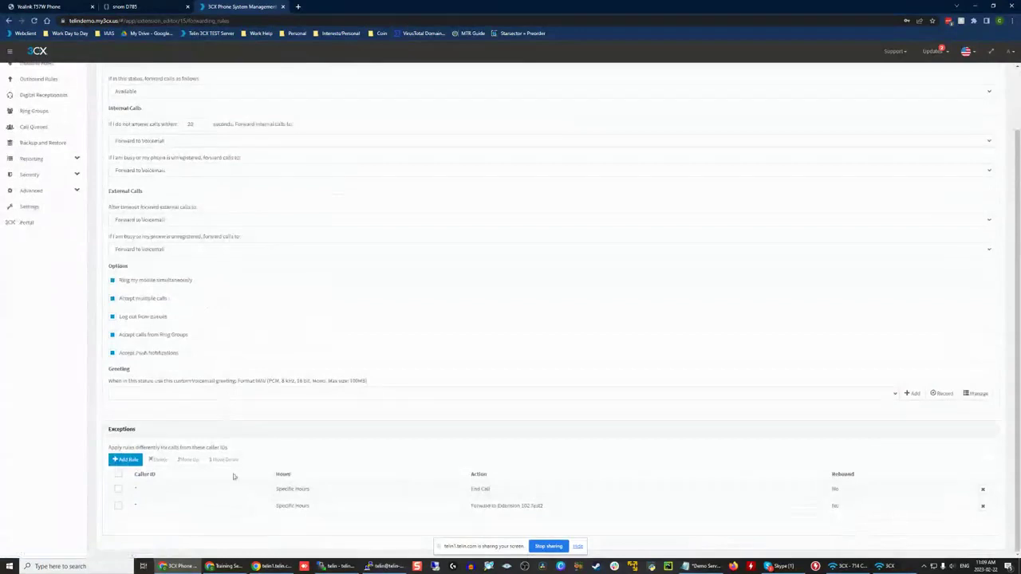
{"action": "left_click", "coordinate": [983, 491]}
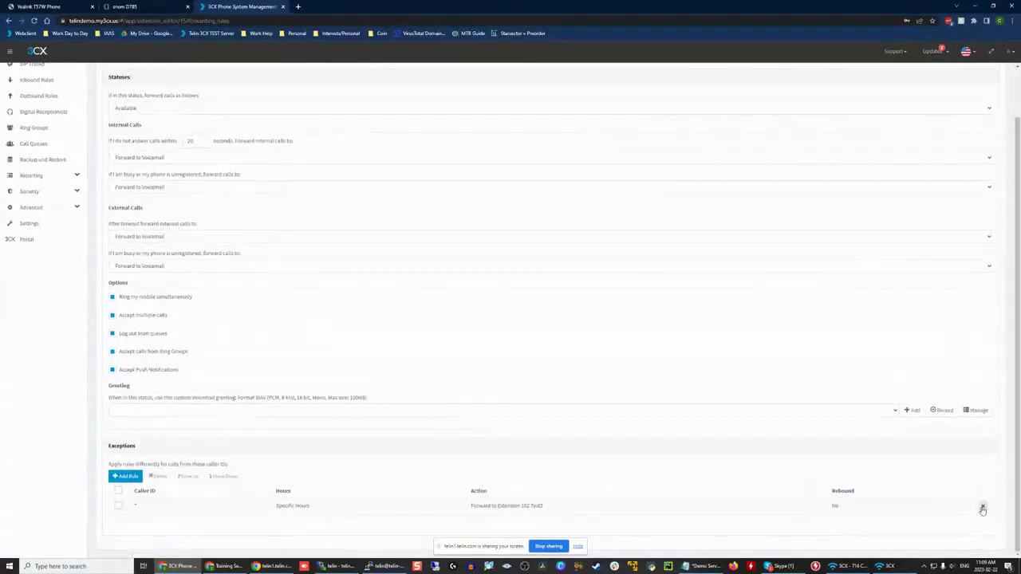
{"action": "left_click", "coordinate": [982, 506]}
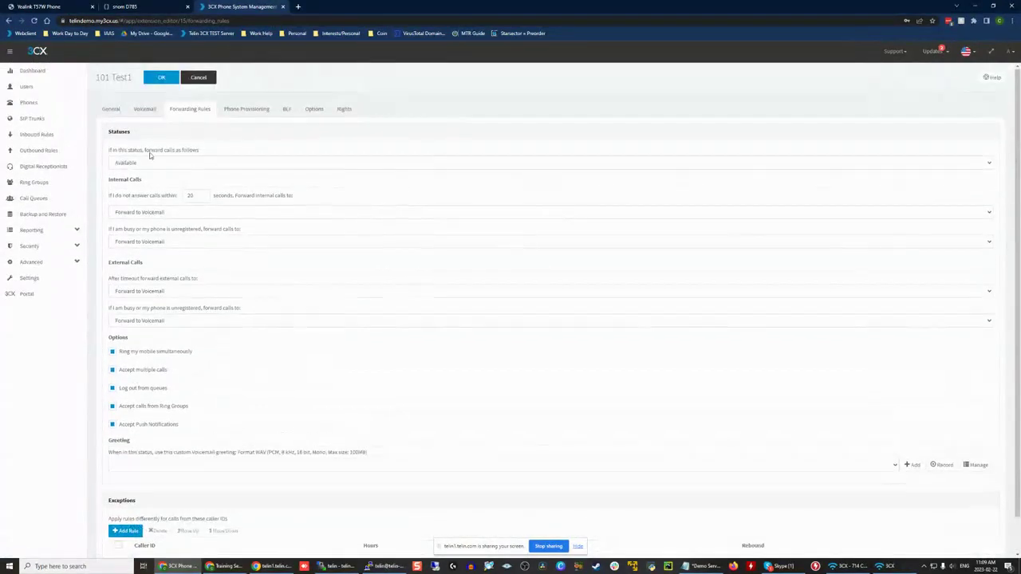
Step: Examine the Yealink T57W's provisioning settings for the extension, from authentication through phone options to codecs and VLAN
{"action": "left_click", "coordinate": [242, 107]}
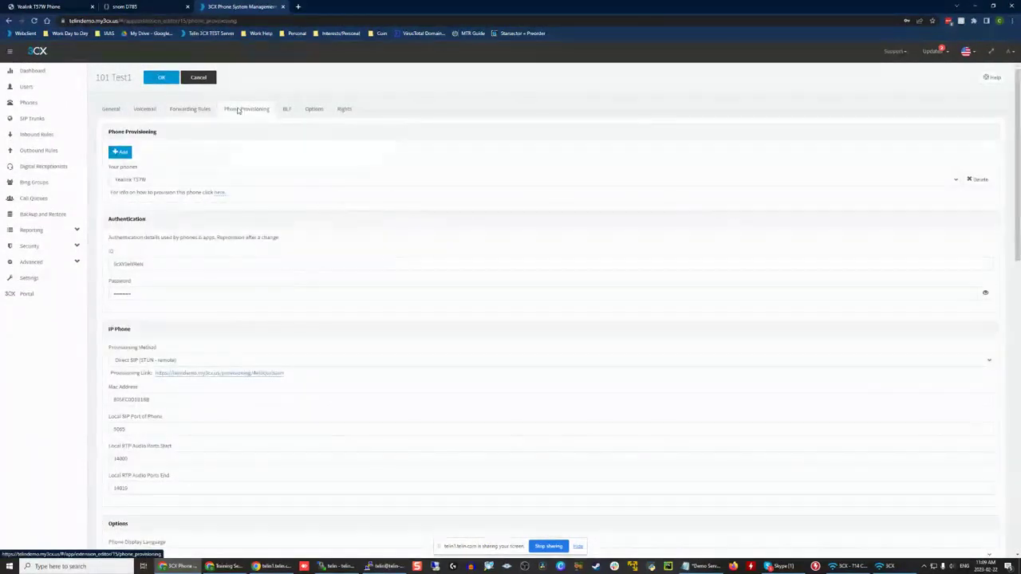
{"action": "scroll", "coordinate": [486, 148], "scroll_direction": "down", "scroll_amount": 2}
{"action": "scroll", "coordinate": [486, 141], "scroll_direction": "up", "scroll_amount": 2}
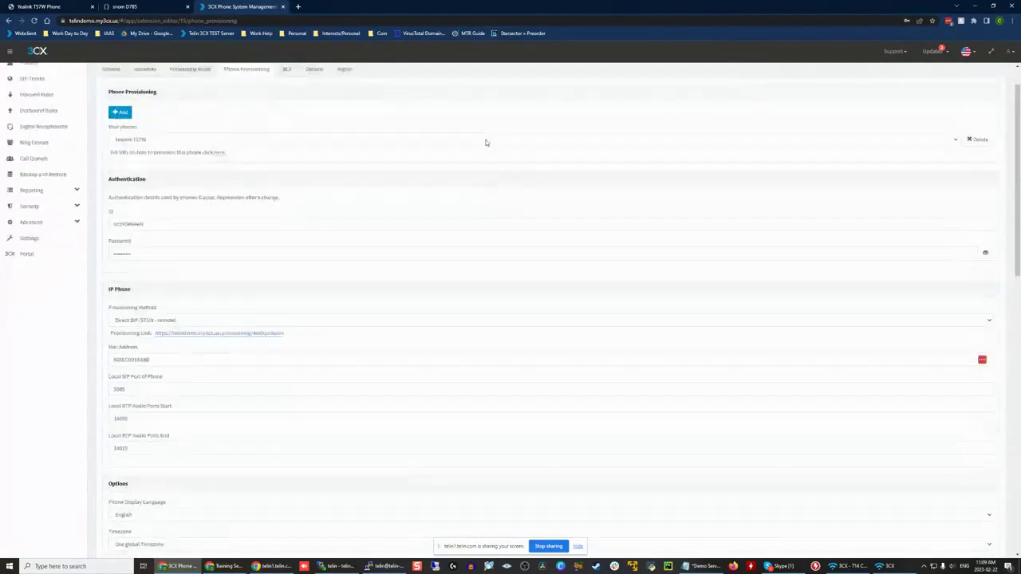
{"action": "scroll", "coordinate": [486, 143], "scroll_direction": "down", "scroll_amount": 2}
{"action": "scroll", "coordinate": [486, 143], "scroll_direction": "down", "scroll_amount": 10}
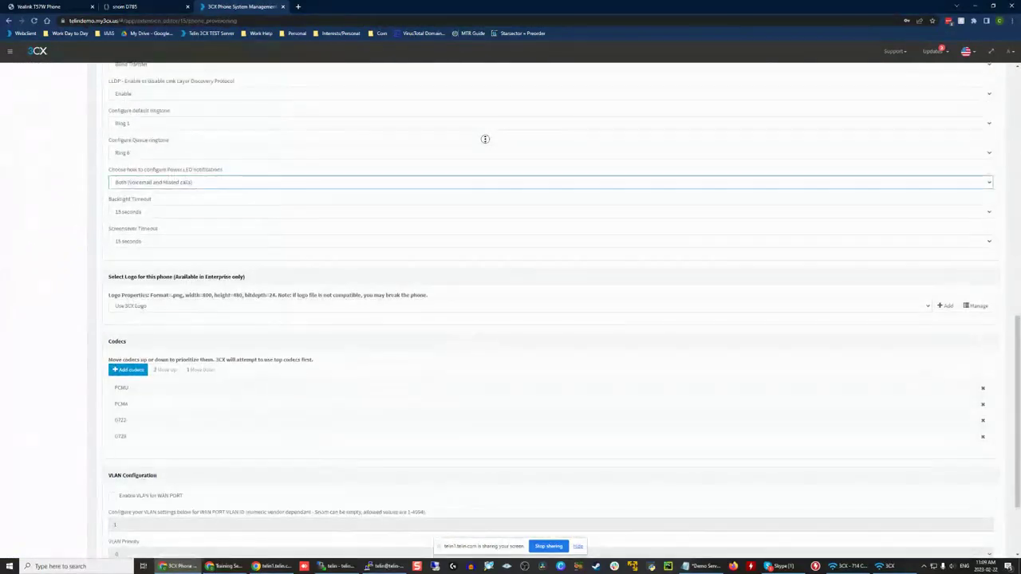
{"action": "scroll", "coordinate": [266, 288], "scroll_direction": "down", "scroll_amount": 2}
{"action": "scroll", "coordinate": [341, 192], "scroll_direction": "up", "scroll_amount": 4}
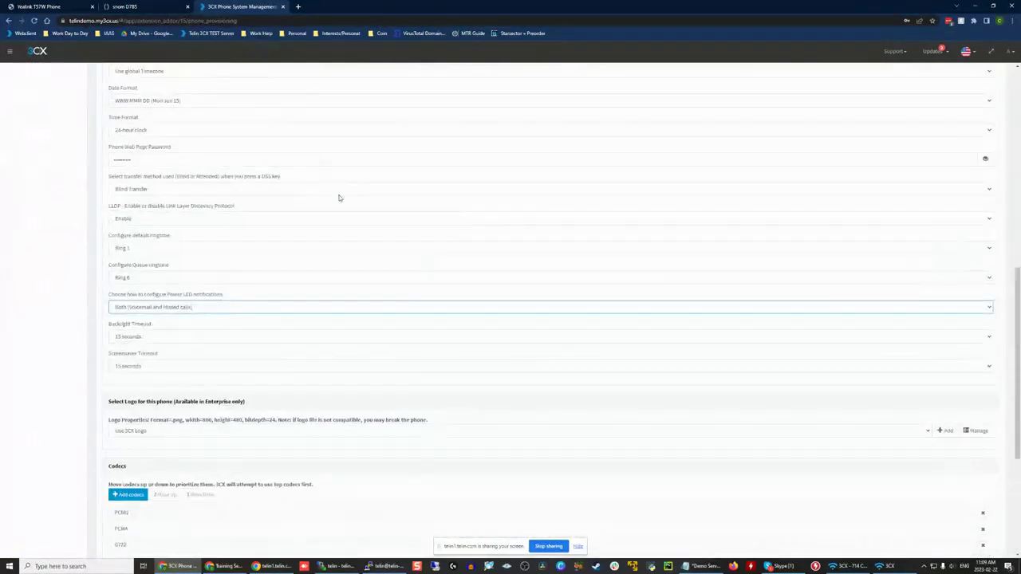
{"action": "scroll", "coordinate": [340, 192], "scroll_direction": "down", "scroll_amount": 3}
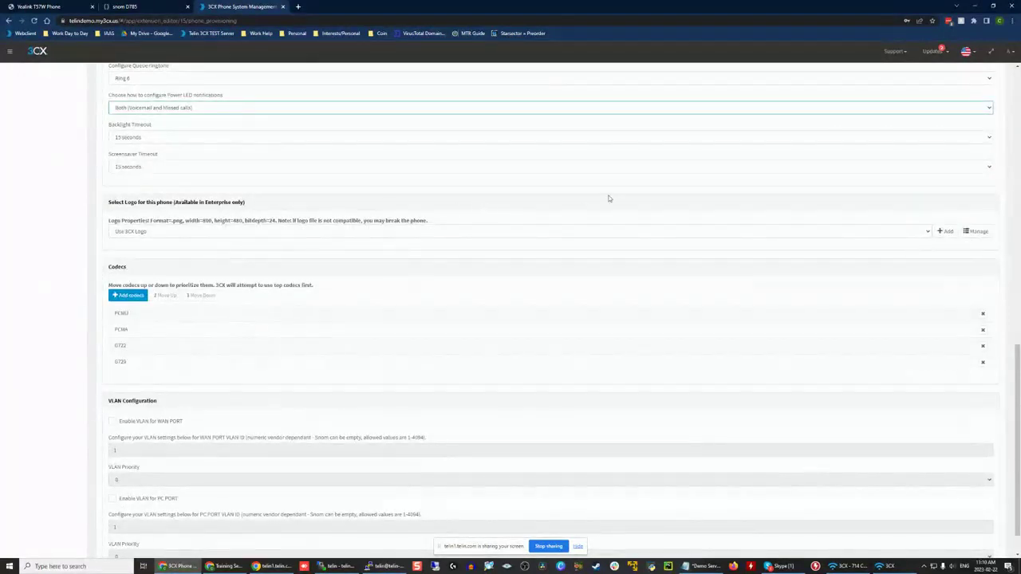
Step: Examine the phone's logo choices and the required logo file properties, keeping the existing choice
{"action": "left_click", "coordinate": [280, 201]}
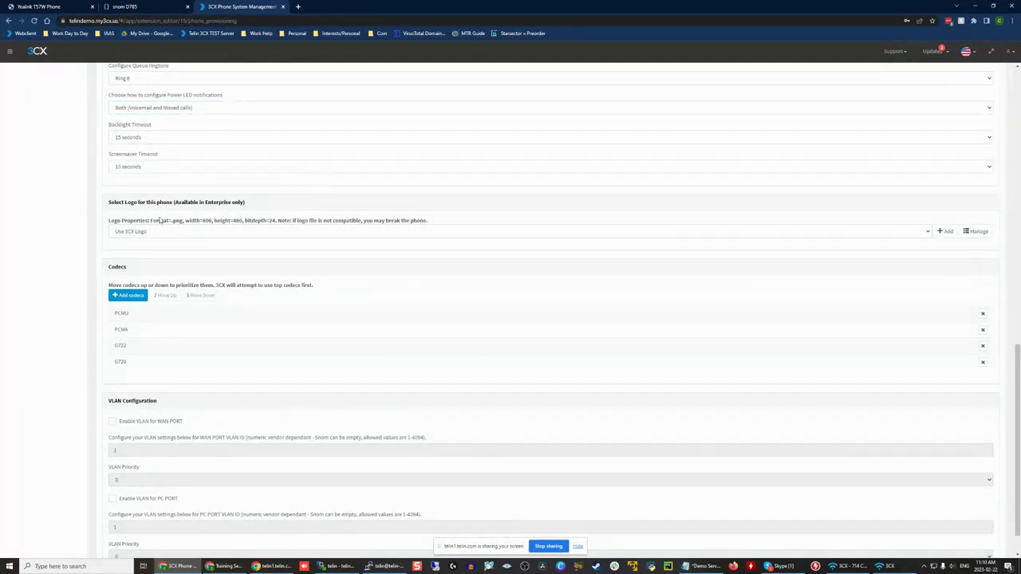
{"action": "left_click", "coordinate": [238, 232]}
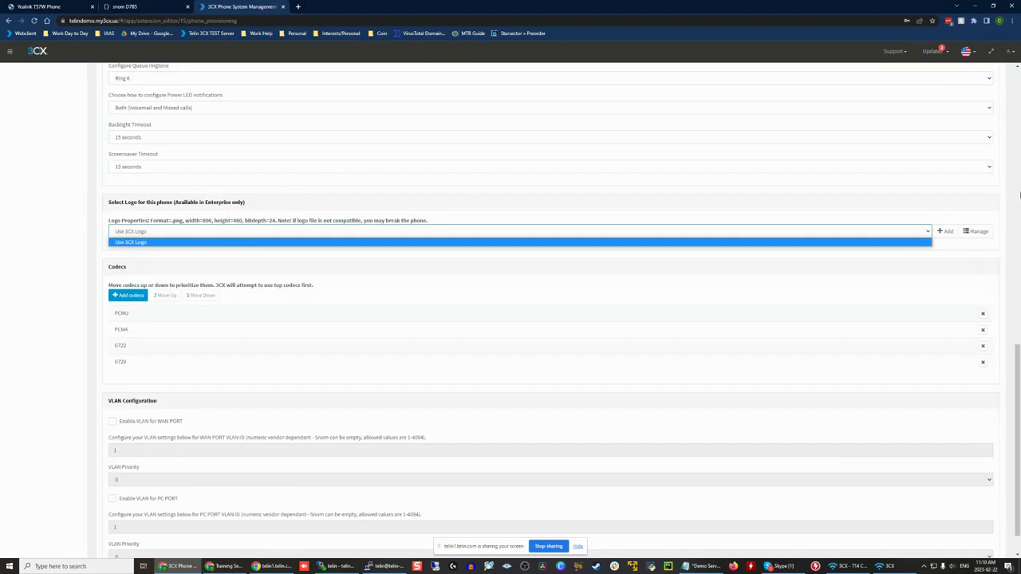
{"action": "left_click", "coordinate": [922, 215]}
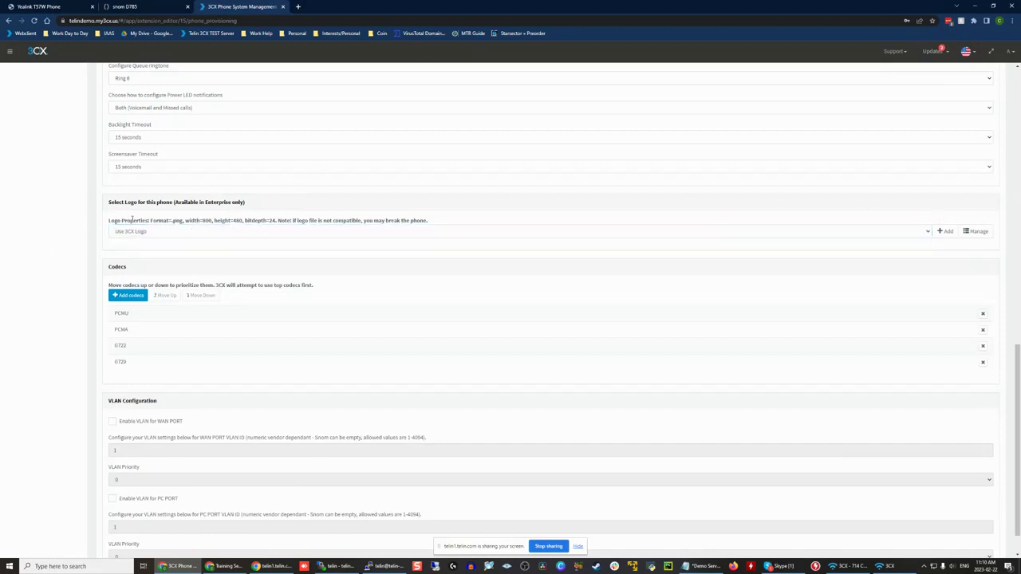
{"action": "left_click_drag", "start_coordinate": [124, 221], "coordinate": [483, 221]}
{"action": "left_click", "coordinate": [483, 222]}
Step: Examine the phone's codec priority list, selecting and deselecting PCMU without reordering anything
{"action": "scroll", "coordinate": [483, 223], "scroll_direction": "down", "scroll_amount": 1}
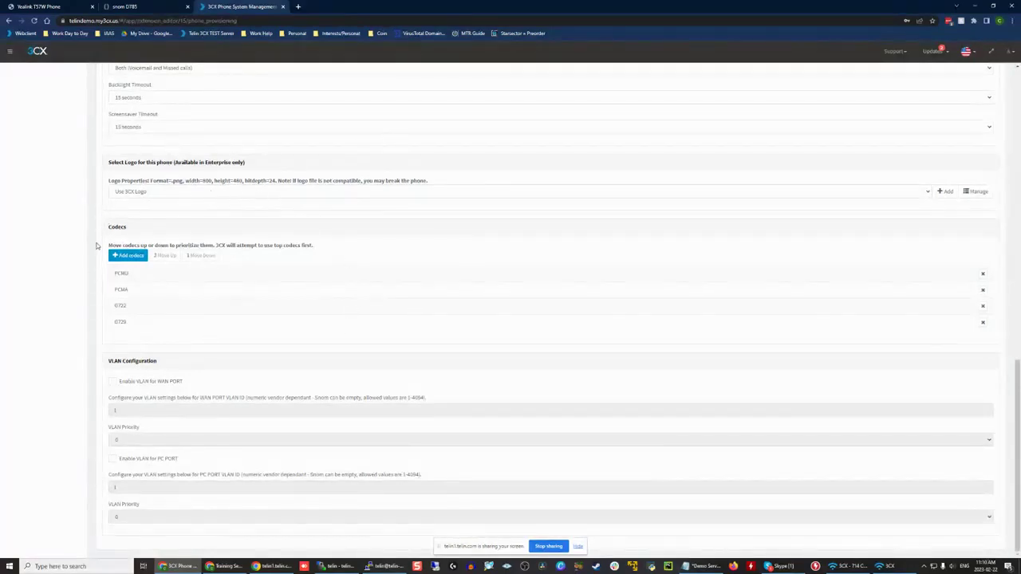
{"action": "left_click", "coordinate": [168, 279]}
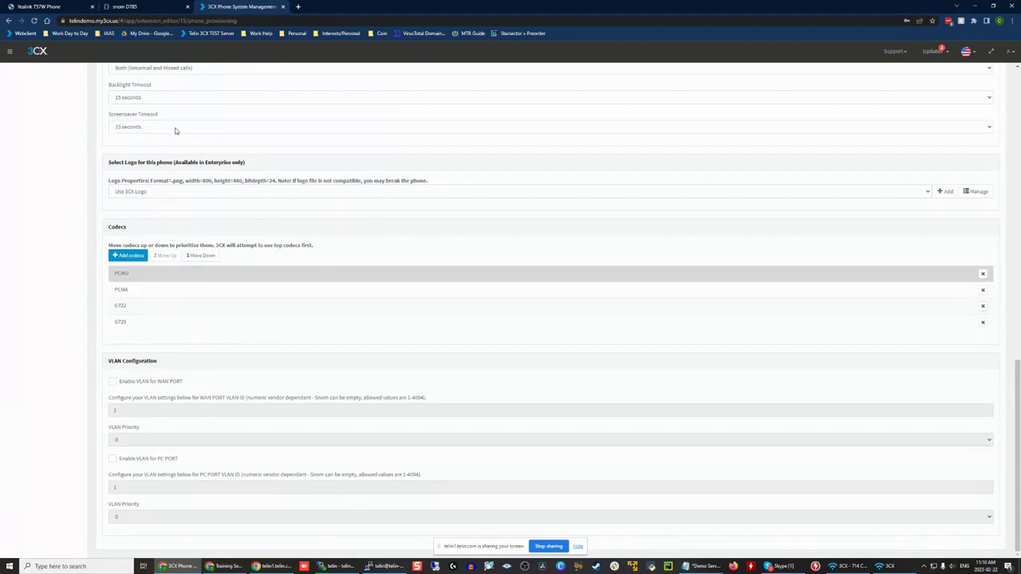
{"action": "left_click", "coordinate": [137, 276]}
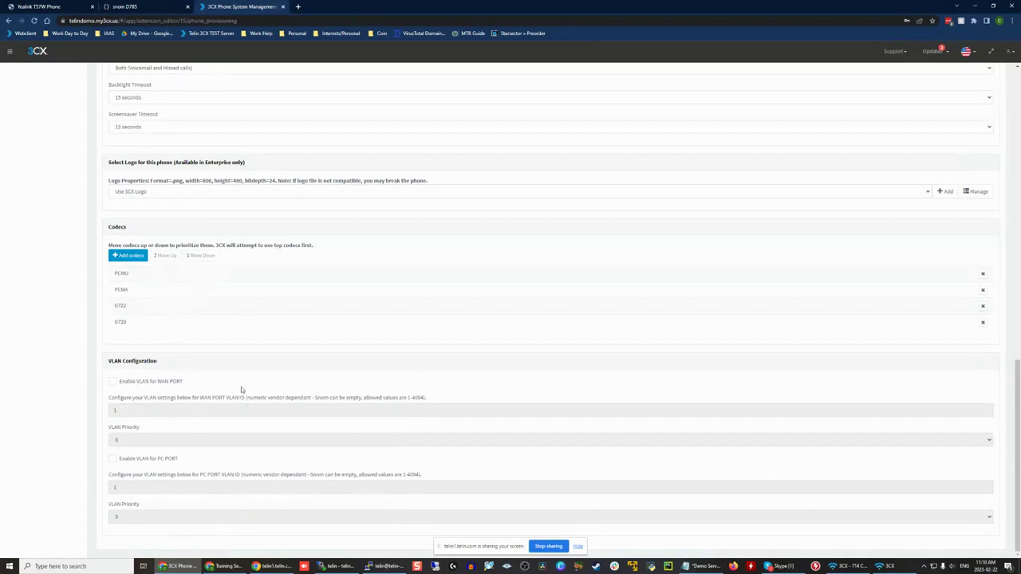
{"action": "scroll", "coordinate": [244, 367], "scroll_direction": "up", "scroll_amount": 20}
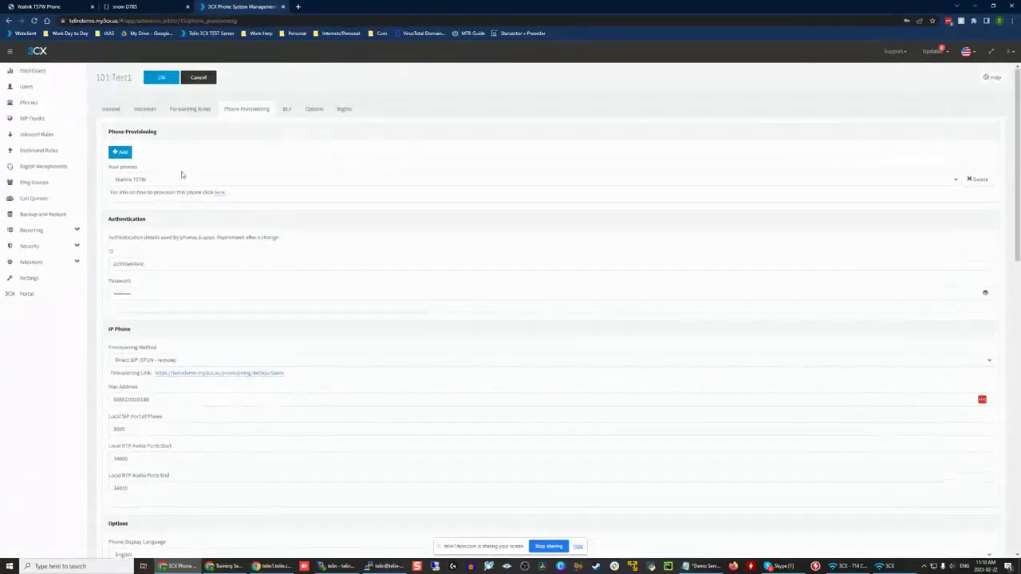
{"action": "scroll", "coordinate": [219, 250], "scroll_direction": "down", "scroll_amount": 7}
{"action": "scroll", "coordinate": [256, 308], "scroll_direction": "up", "scroll_amount": 3}
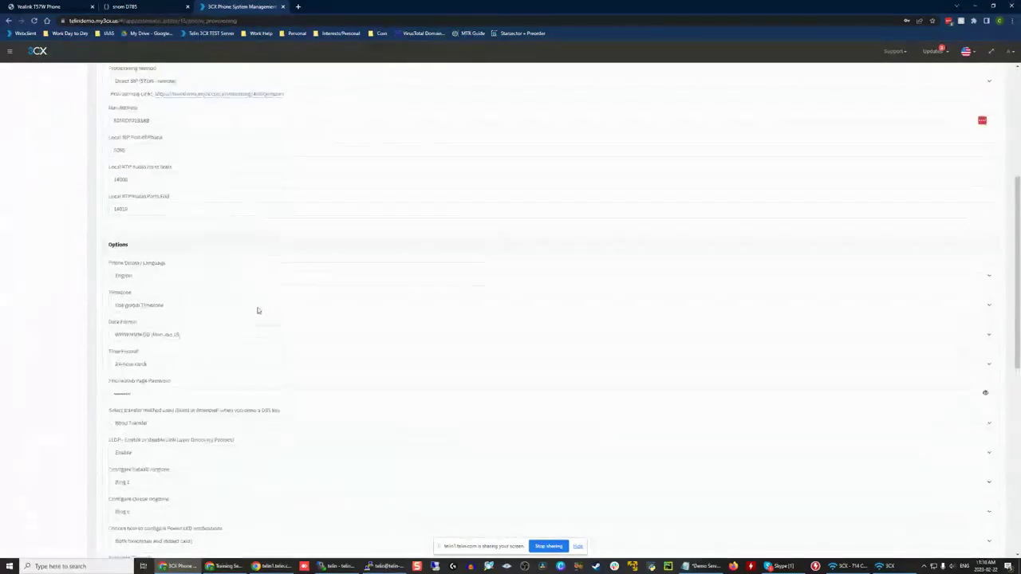
{"action": "scroll", "coordinate": [258, 310], "scroll_direction": "up", "scroll_amount": 10}
{"action": "left_click", "coordinate": [200, 109]}
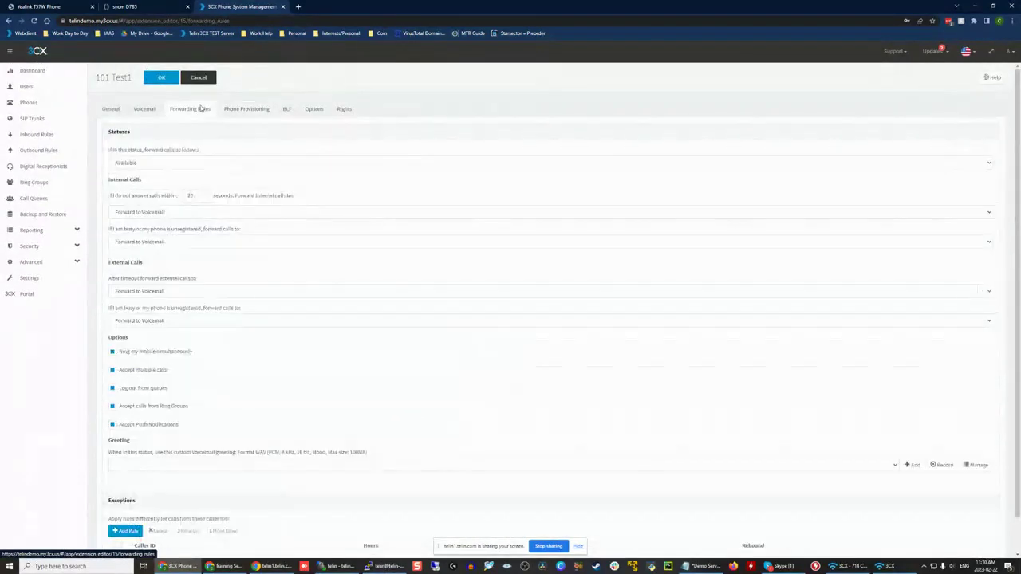
{"action": "left_click", "coordinate": [237, 112]}
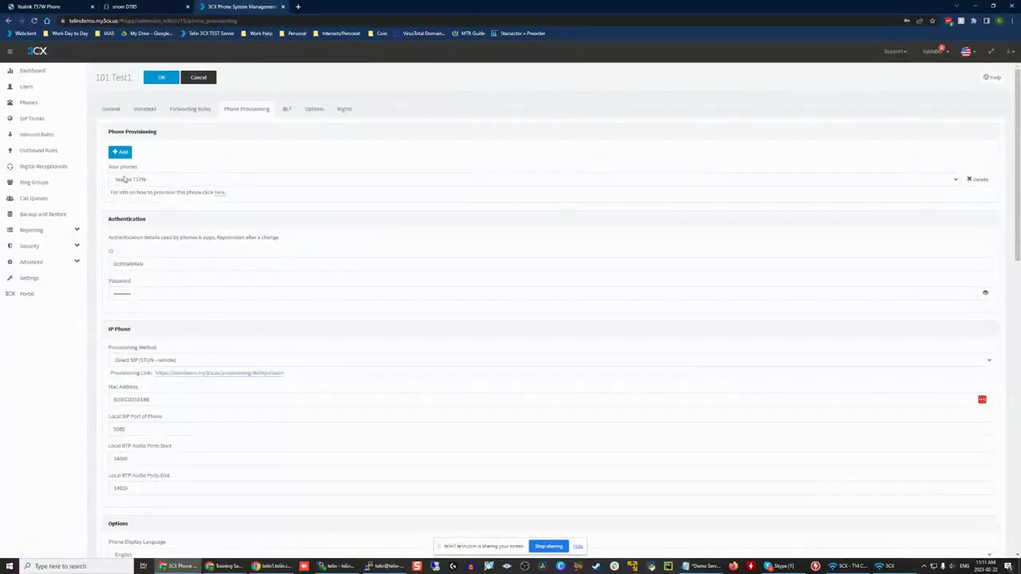
Step: Switch the extension's displayed phone from Yealink T57W to 3CX App and examine its network, preferences and access settings
{"action": "mouse_move", "coordinate": [113, 168]}
{"action": "left_mouse_down"}
{"action": "mouse_move", "coordinate": [166, 169]}
{"action": "mouse_move", "coordinate": [107, 169]}
{"action": "left_mouse_up"}
{"action": "left_click", "coordinate": [119, 192]}
{"action": "scroll", "coordinate": [251, 419], "scroll_direction": "down", "scroll_amount": 5}
{"action": "scroll", "coordinate": [192, 479], "scroll_direction": "down", "scroll_amount": 5}
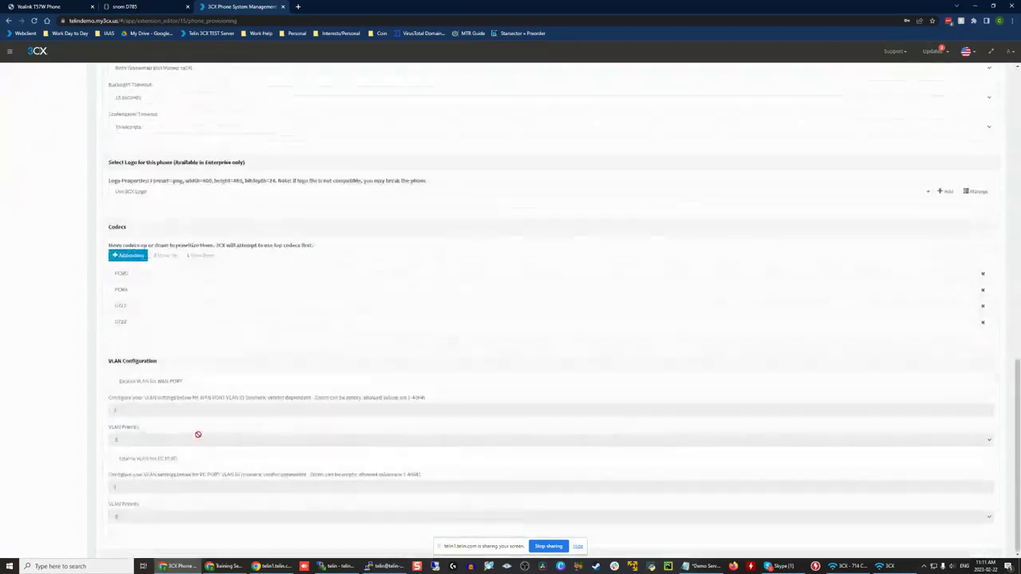
{"action": "scroll", "coordinate": [201, 430], "scroll_direction": "up", "scroll_amount": 15}
{"action": "left_click", "coordinate": [145, 180]}
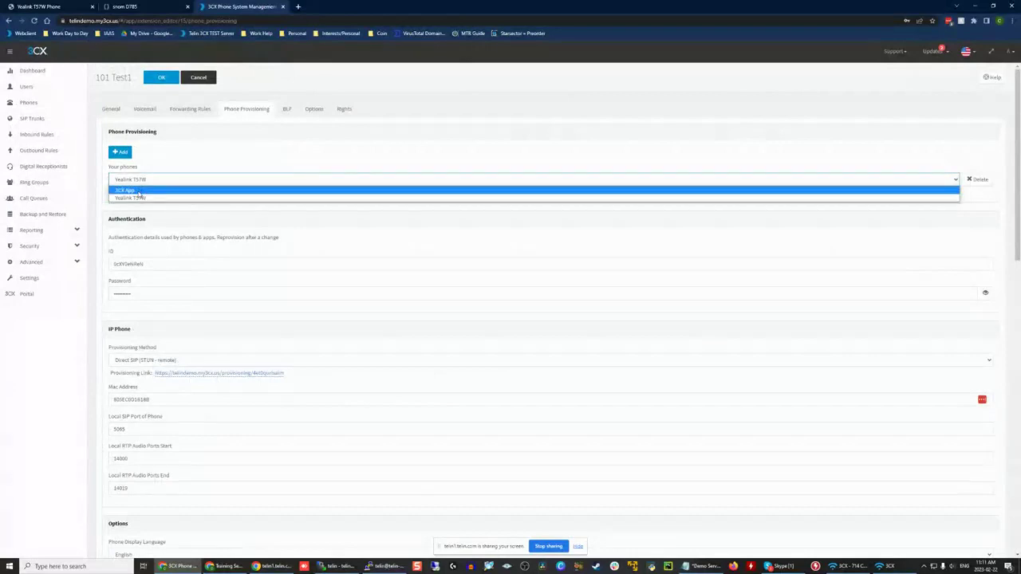
{"action": "left_click", "coordinate": [135, 190]}
{"action": "left_click", "coordinate": [144, 182]}
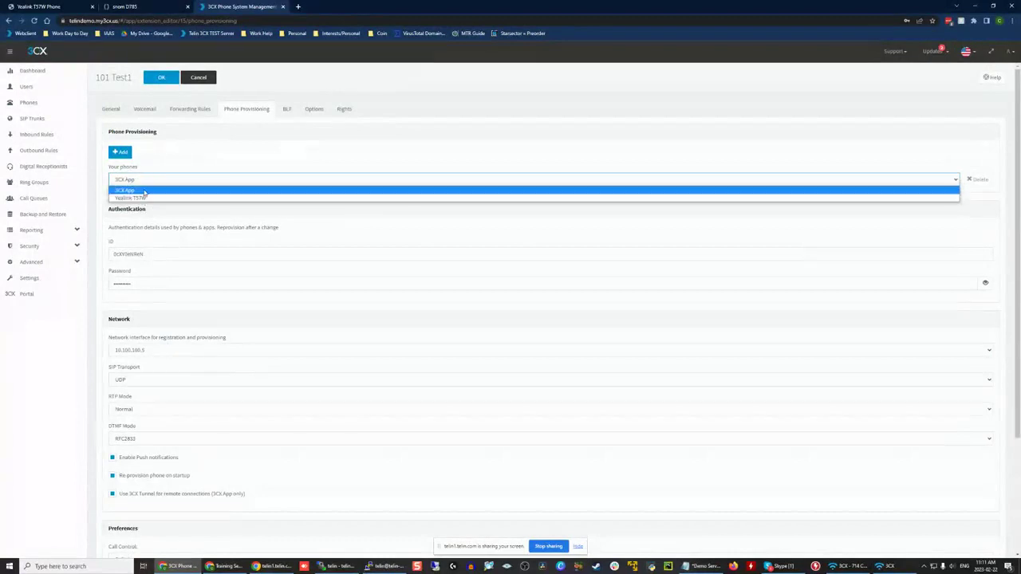
{"action": "left_click", "coordinate": [144, 191]}
{"action": "scroll", "coordinate": [219, 226], "scroll_direction": "down", "scroll_amount": 2}
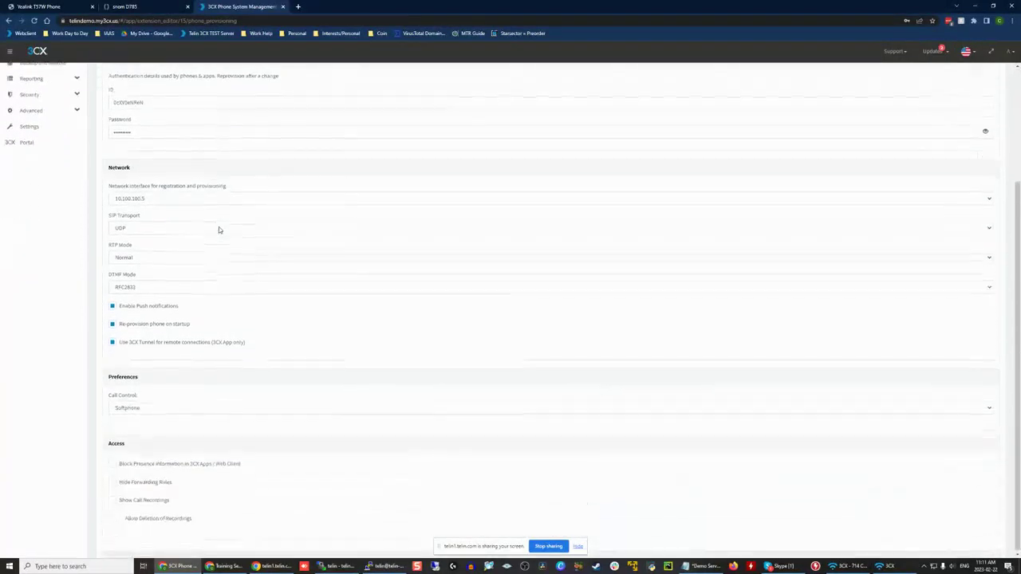
{"action": "scroll", "coordinate": [219, 226], "scroll_direction": "up", "scroll_amount": 2}
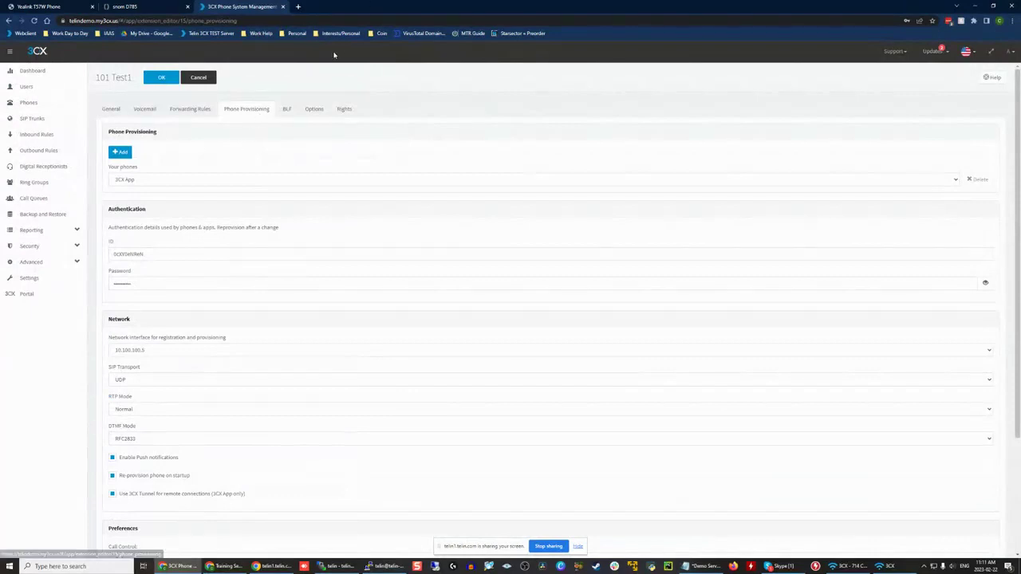
Step: Open the busy lamp field settings of extension 101 Test1 and set the first button to Line Key
{"action": "left_click", "coordinate": [288, 111]}
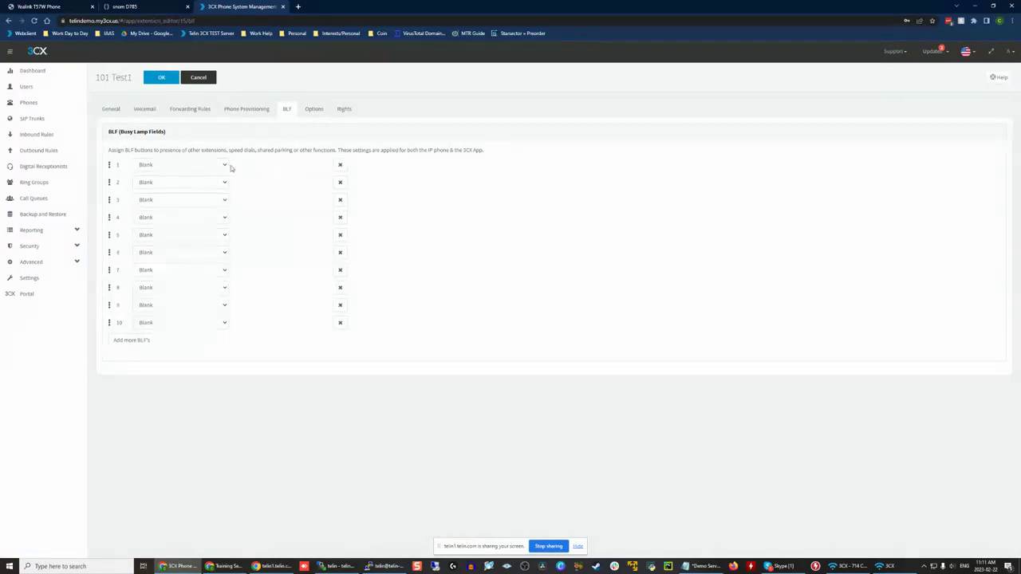
{"action": "left_click", "coordinate": [211, 165]}
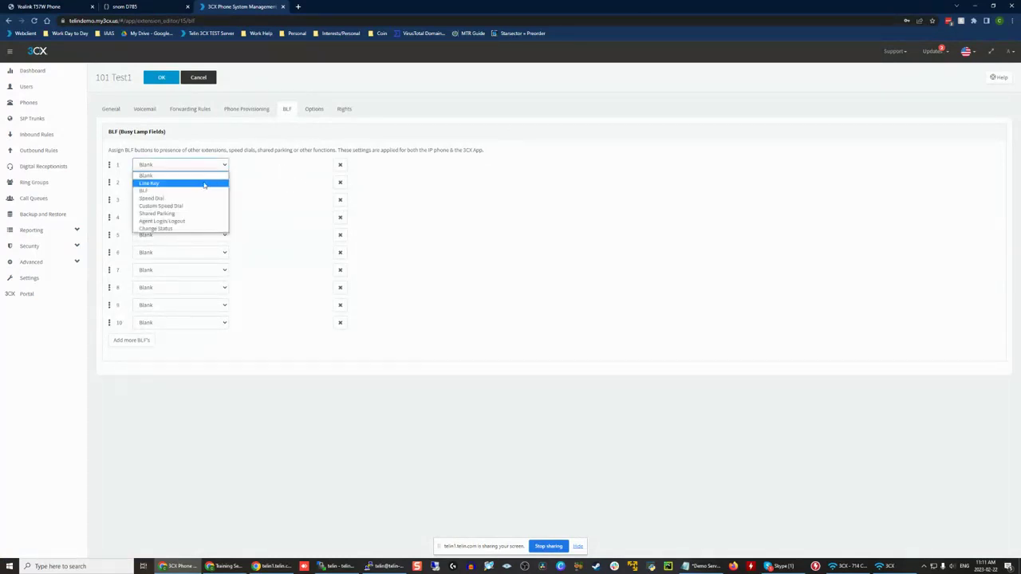
{"action": "left_click", "coordinate": [205, 185]}
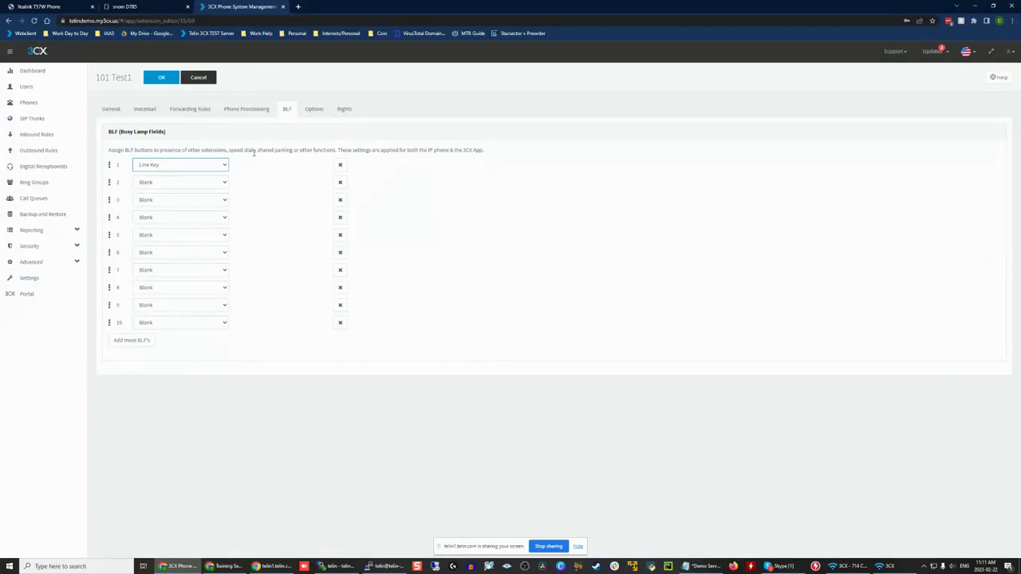
Step: Set the first button to BLF for extension 100 Admin and examine the available button types and extensions
{"action": "left_click", "coordinate": [196, 164]}
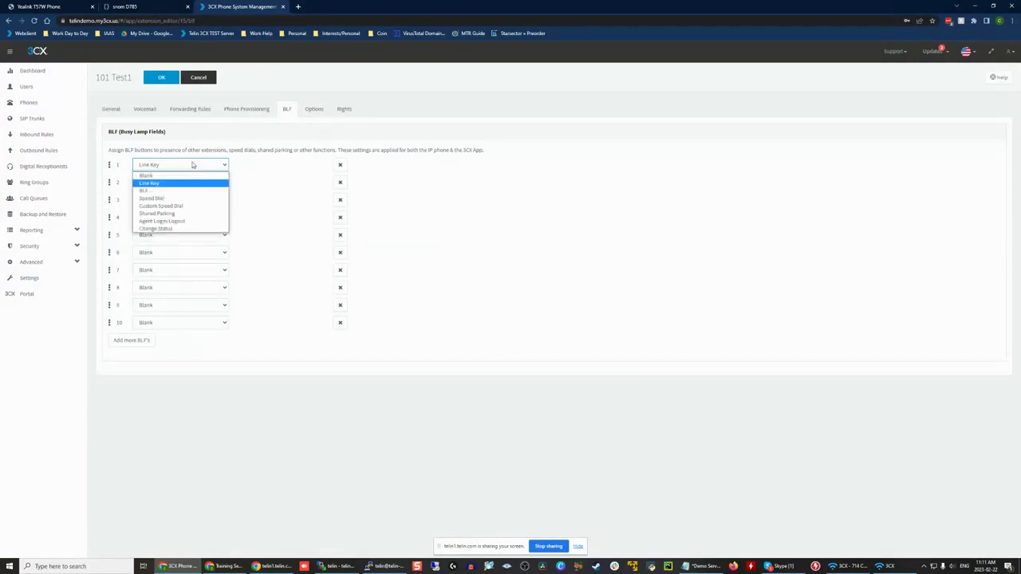
{"action": "left_click", "coordinate": [174, 191]}
{"action": "left_click", "coordinate": [166, 165]}
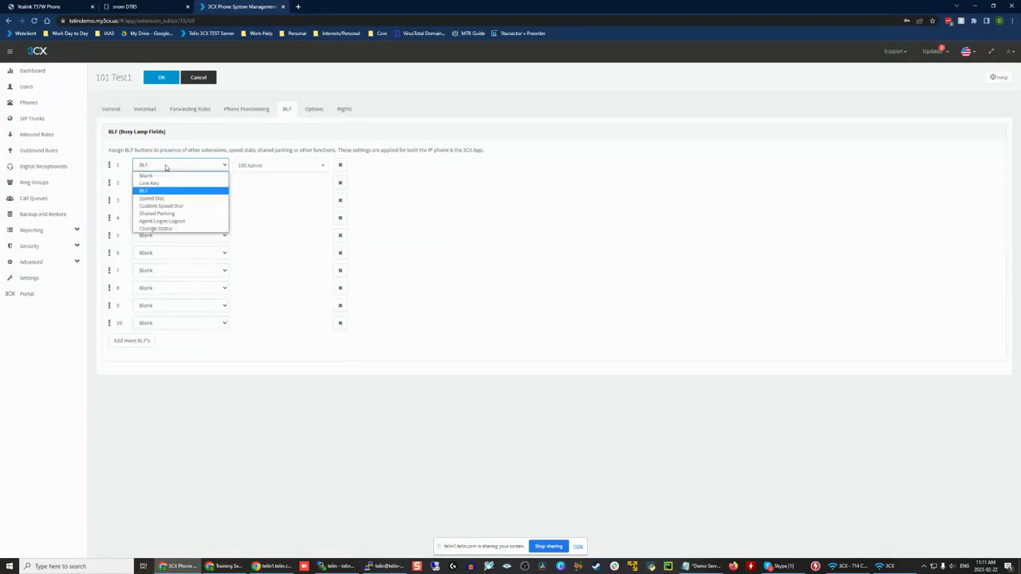
{"action": "left_click", "coordinate": [166, 165]}
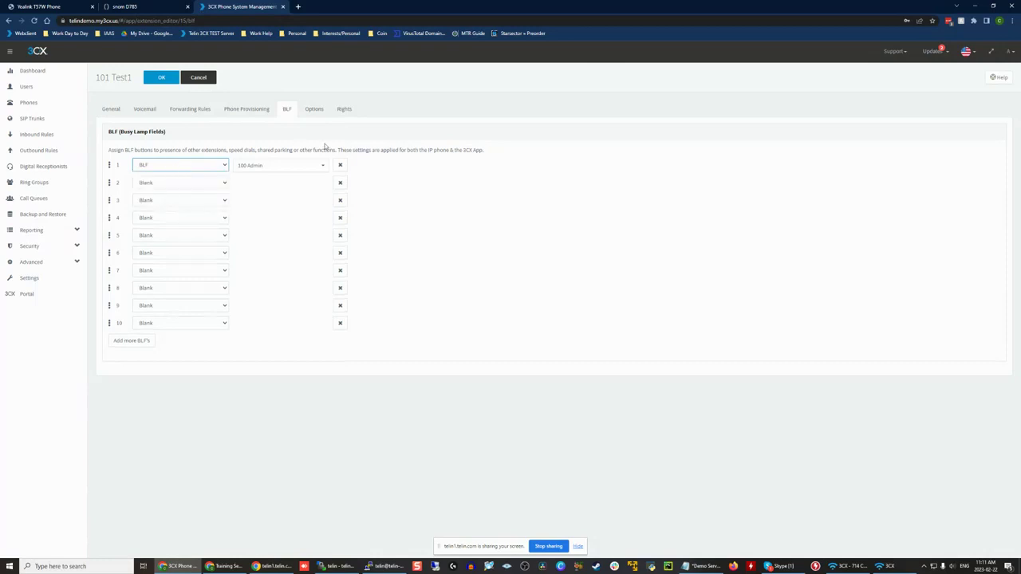
{"action": "left_click", "coordinate": [163, 168]}
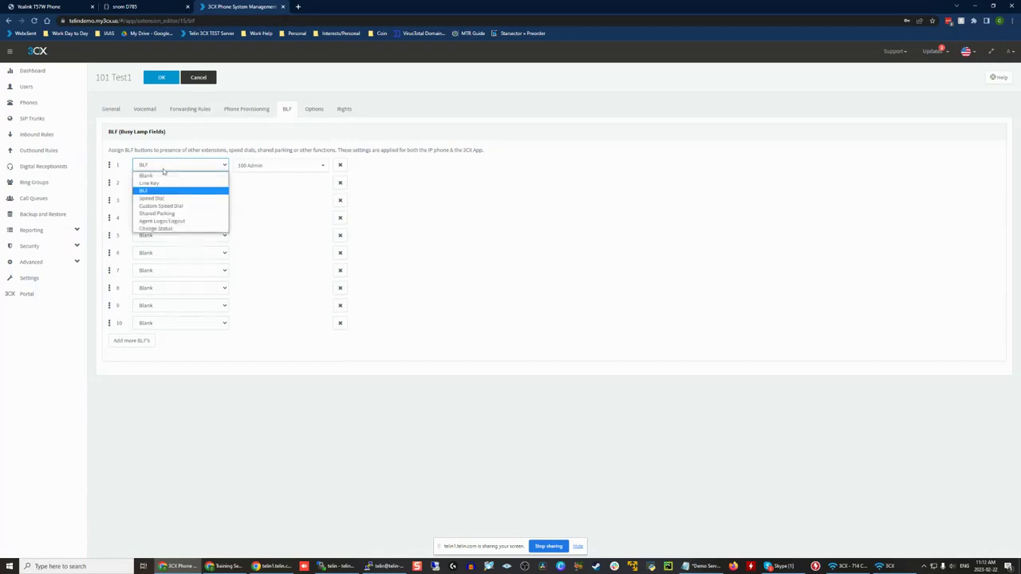
{"action": "left_click", "coordinate": [163, 169]}
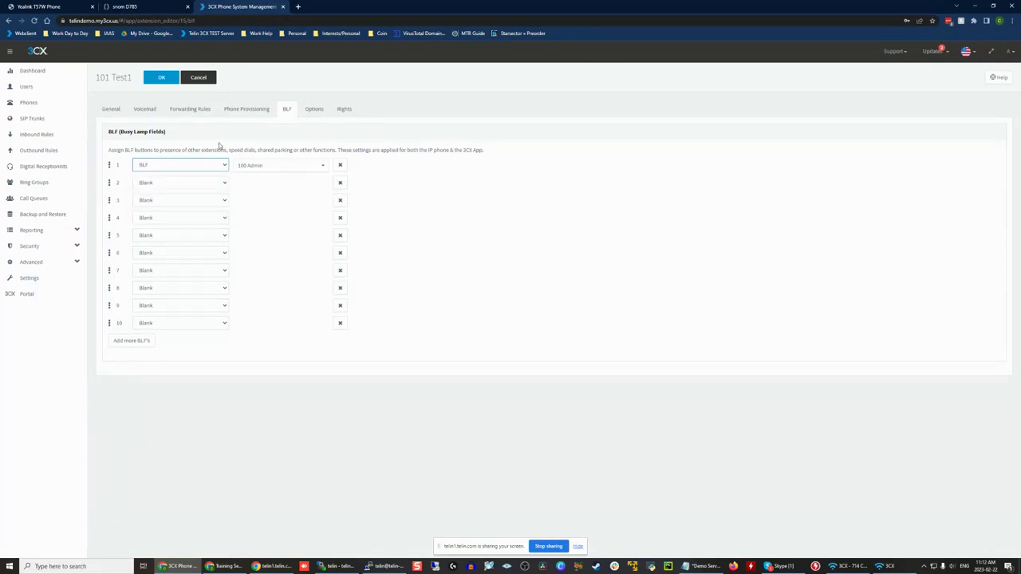
{"action": "left_click", "coordinate": [258, 167]}
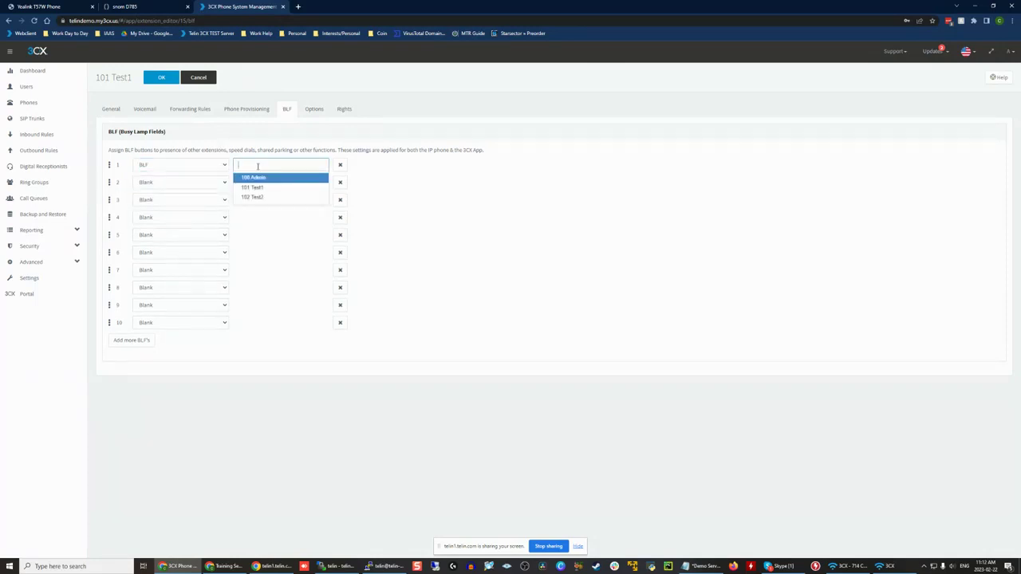
{"action": "left_click", "coordinate": [195, 150]}
{"action": "left_click", "coordinate": [276, 166]}
{"action": "left_click", "coordinate": [279, 183]}
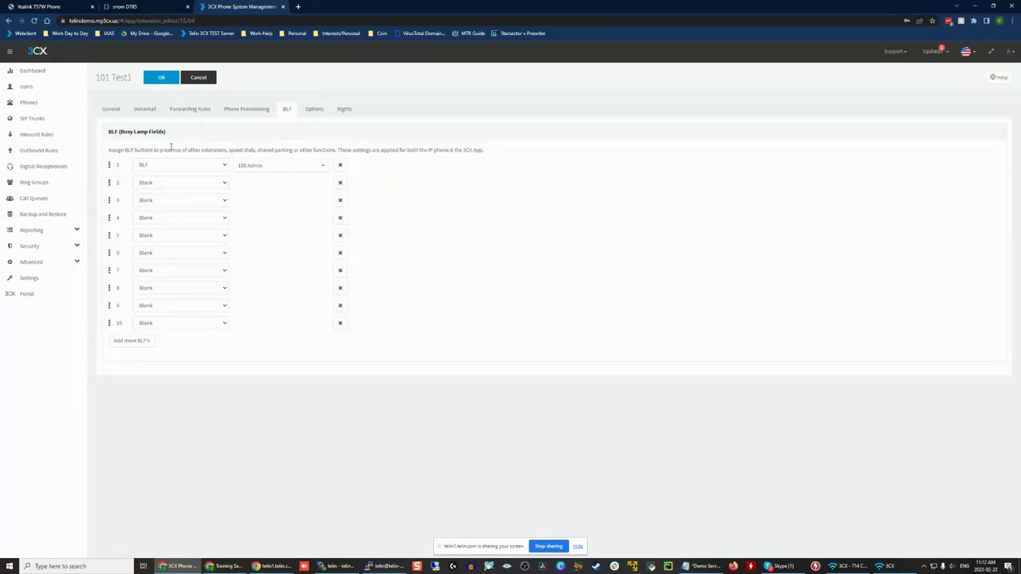
Step: Set the first button's type to Shared Parking and replace it with Custom Speed Dial
{"action": "left_click", "coordinate": [169, 162]}
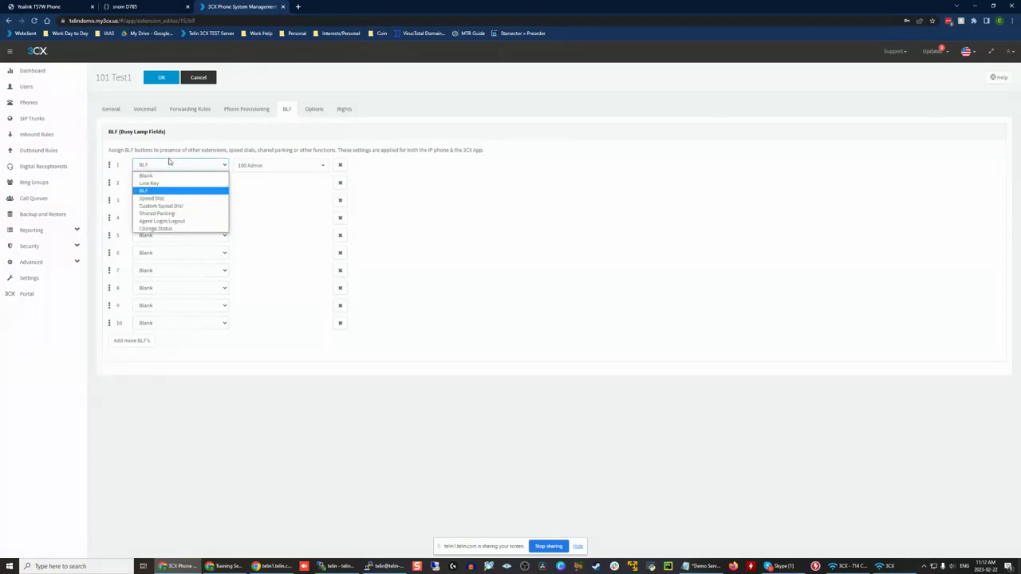
{"action": "left_click", "coordinate": [193, 214]}
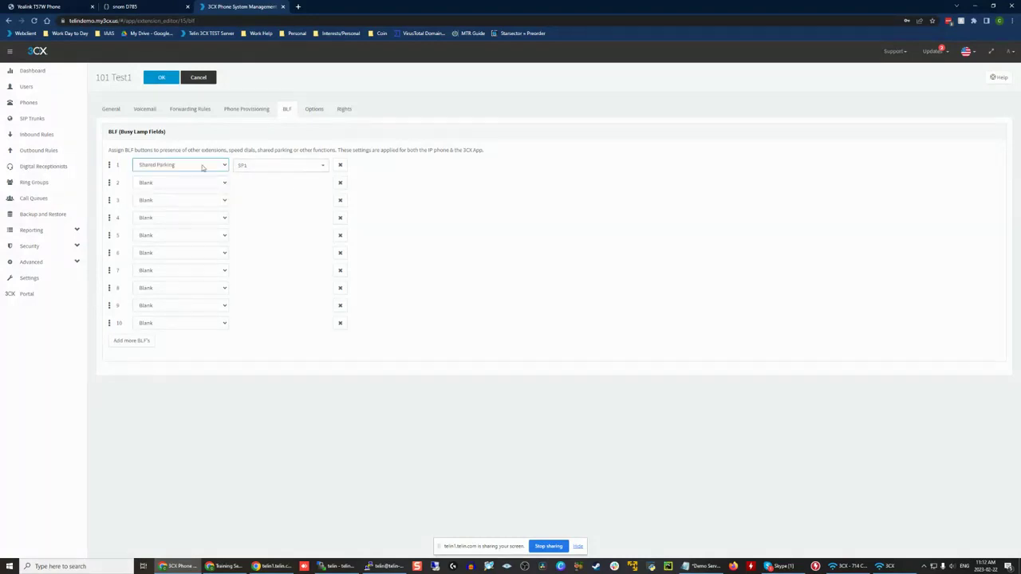
{"action": "left_click", "coordinate": [202, 167]}
{"action": "left_click", "coordinate": [164, 206]}
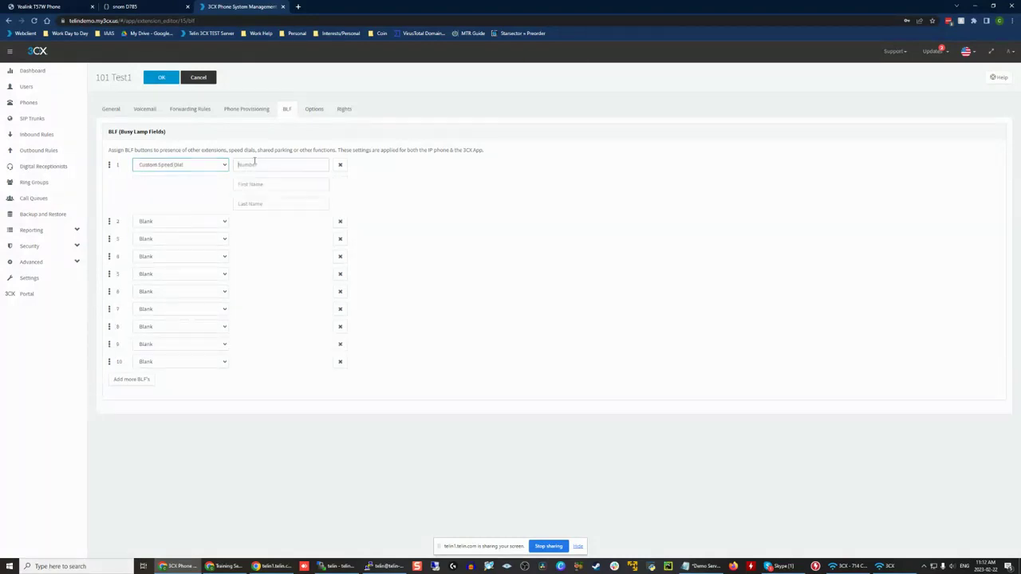
Step: Examine the custom speed dial's number, first name and last name fields, leaving them empty
{"action": "left_click", "coordinate": [255, 164]}
{"action": "left_click", "coordinate": [198, 169]}
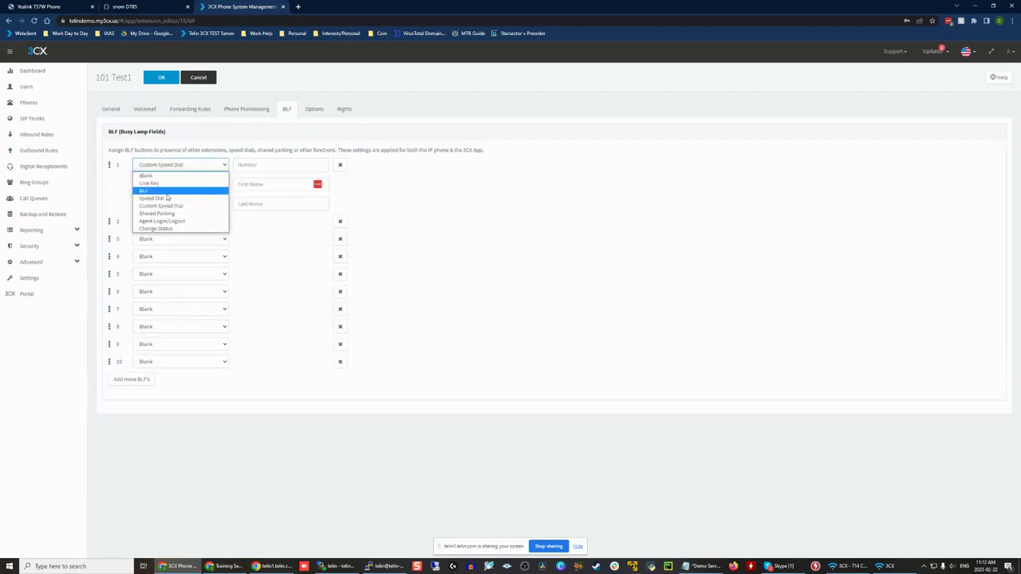
{"action": "left_click", "coordinate": [294, 238]}
{"action": "left_click", "coordinate": [252, 162]}
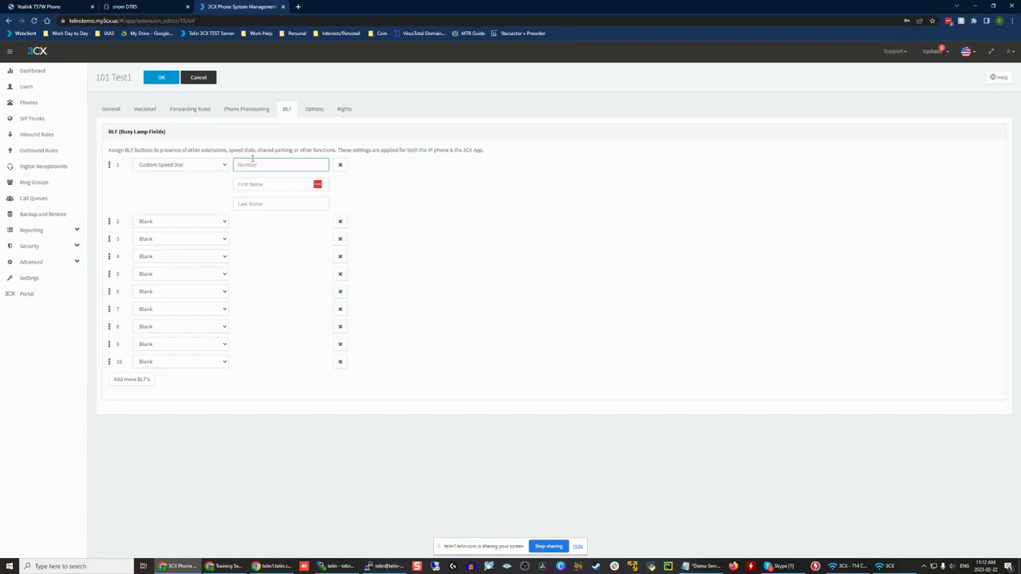
{"action": "left_click", "coordinate": [268, 186]}
{"action": "left_click", "coordinate": [258, 205]}
{"action": "left_click", "coordinate": [257, 184]}
{"action": "left_click", "coordinate": [260, 166]}
{"action": "left_click", "coordinate": [244, 184]}
Step: Set the first button to Shared Parking and examine the available parking slots, keeping SP1
{"action": "left_click", "coordinate": [168, 164]}
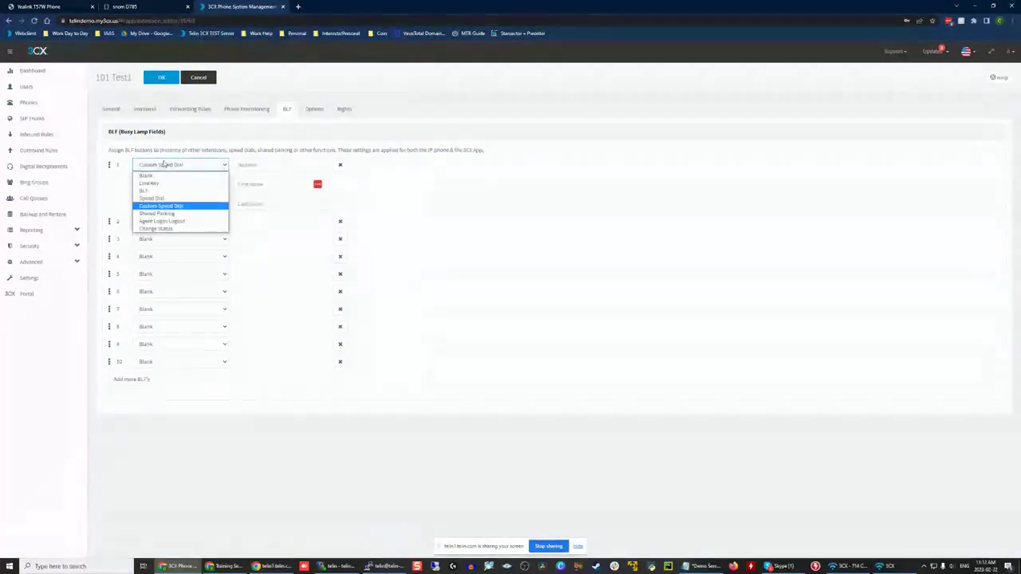
{"action": "left_click", "coordinate": [190, 215]}
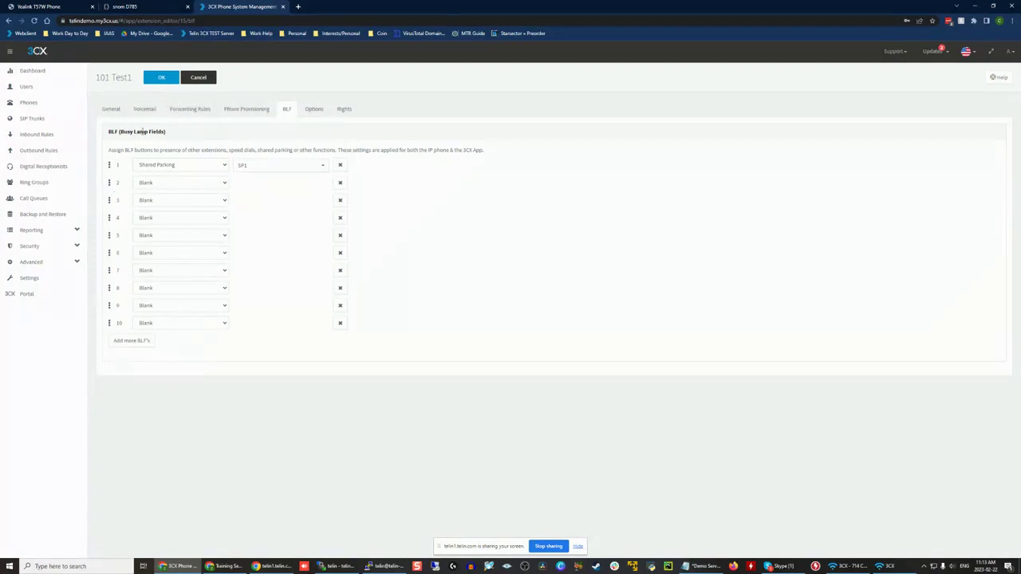
{"action": "left_click", "coordinate": [267, 167]}
{"action": "scroll", "coordinate": [267, 228], "scroll_direction": "down", "scroll_amount": 3}
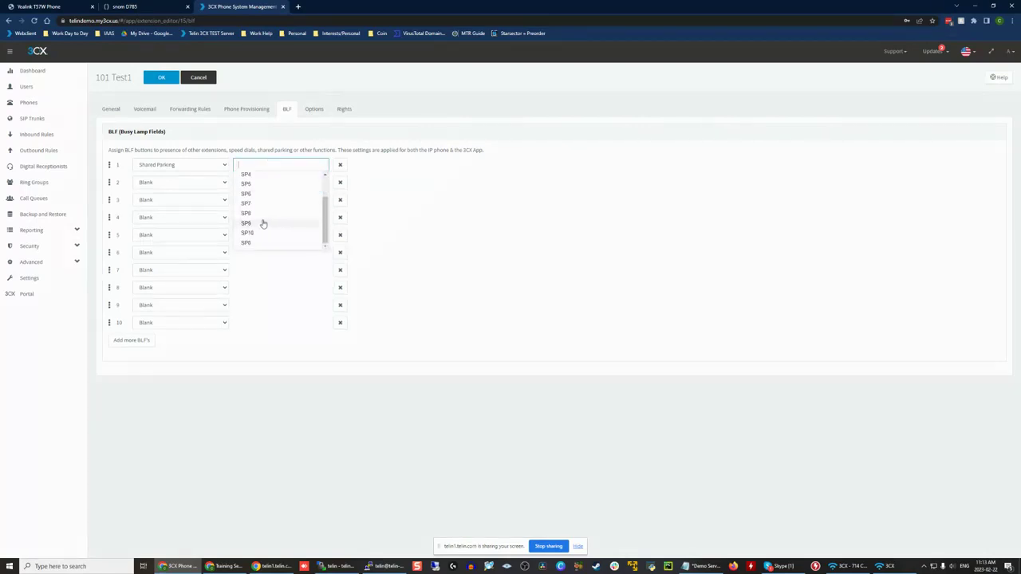
{"action": "scroll", "coordinate": [264, 191], "scroll_direction": "up", "scroll_amount": 3}
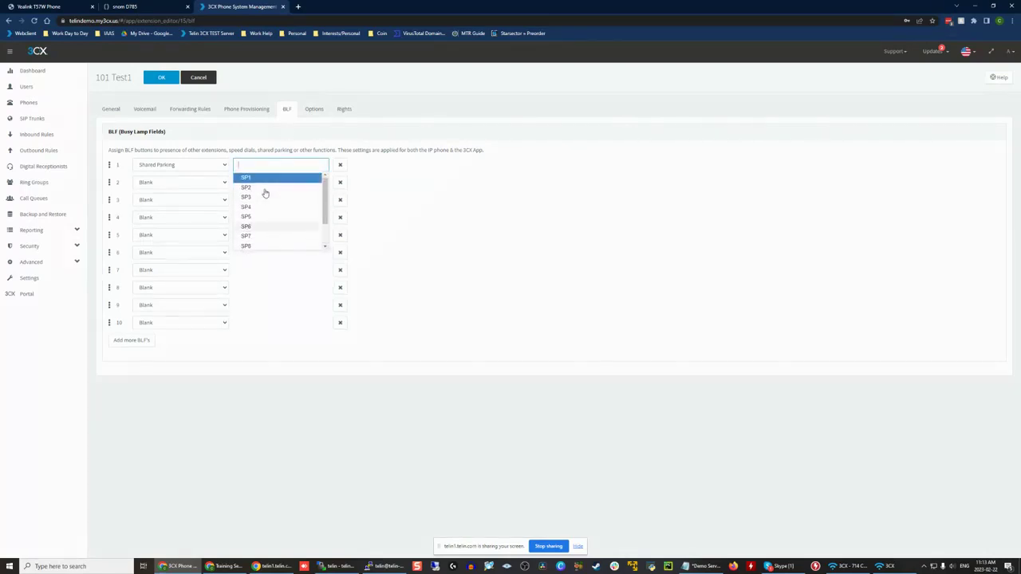
{"action": "left_click", "coordinate": [242, 131]}
Step: Set the first button to Agent Login/Logout and try the IN action before choosing OUT
{"action": "left_click", "coordinate": [199, 163]}
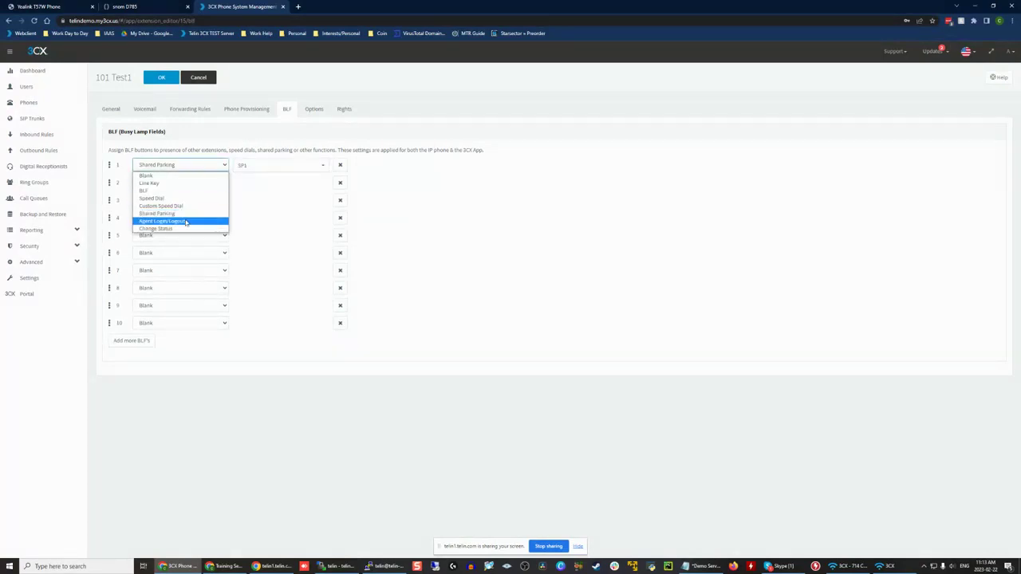
{"action": "left_click", "coordinate": [186, 223]}
{"action": "left_click", "coordinate": [285, 165]}
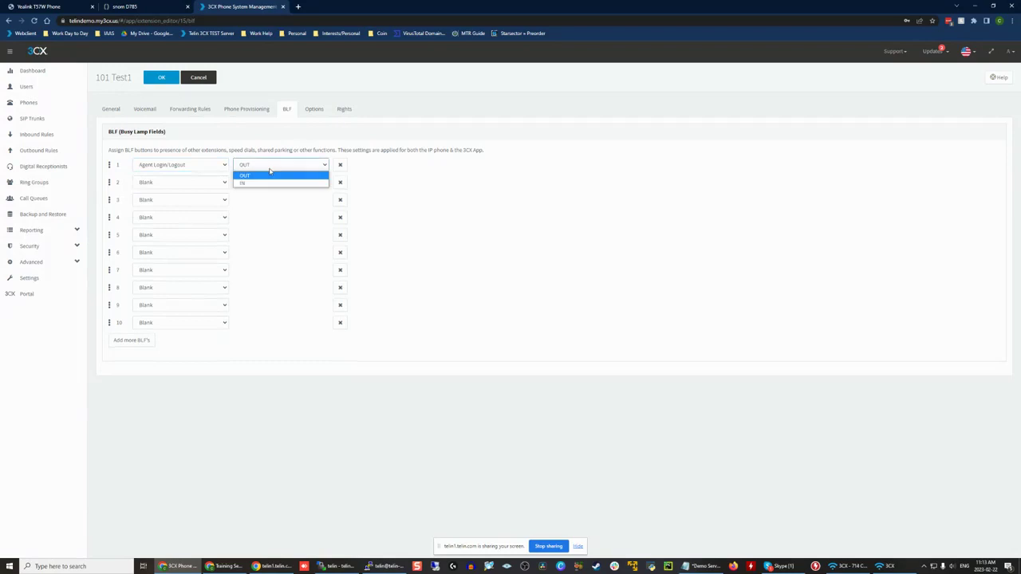
{"action": "left_click", "coordinate": [257, 183]}
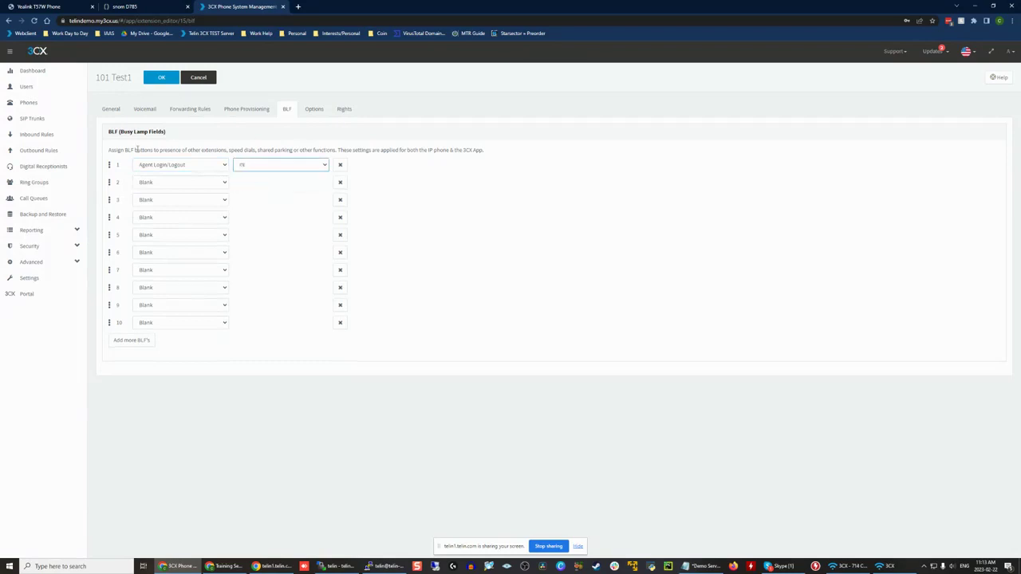
{"action": "left_click", "coordinate": [255, 169]}
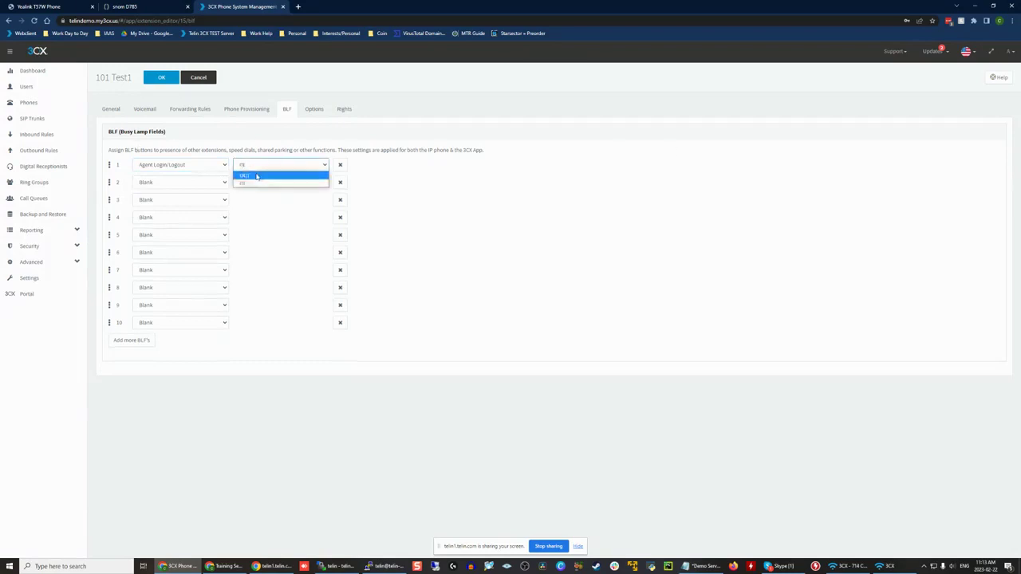
{"action": "left_click", "coordinate": [256, 176]}
Step: Set the second button to Agent Login/Logout with OUT and switch the first button's action to IN
{"action": "left_click", "coordinate": [187, 182]}
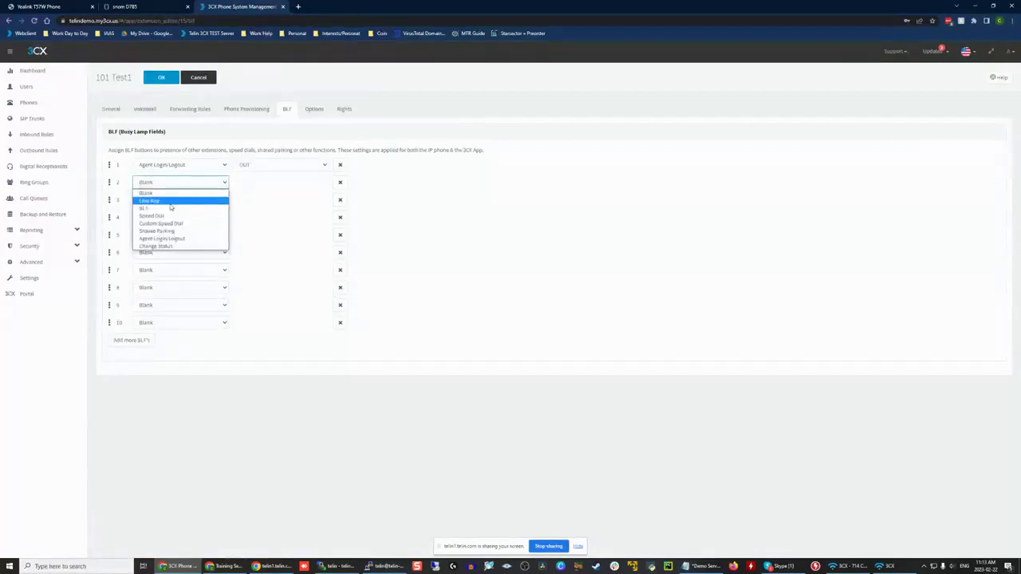
{"action": "left_click", "coordinate": [162, 238]}
{"action": "left_click", "coordinate": [263, 182]}
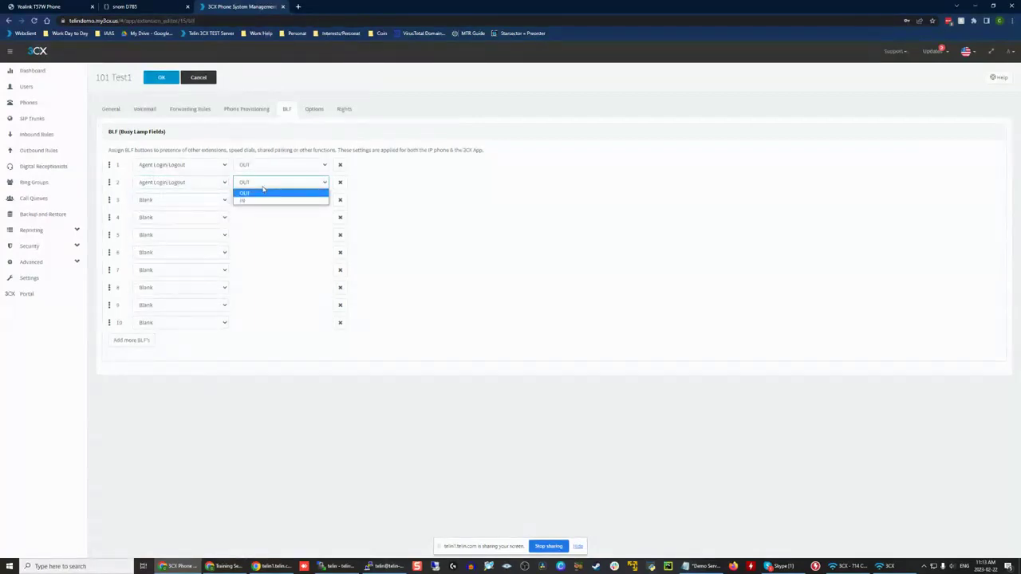
{"action": "left_click", "coordinate": [263, 192]}
{"action": "left_click", "coordinate": [259, 165]}
{"action": "left_click", "coordinate": [256, 182]}
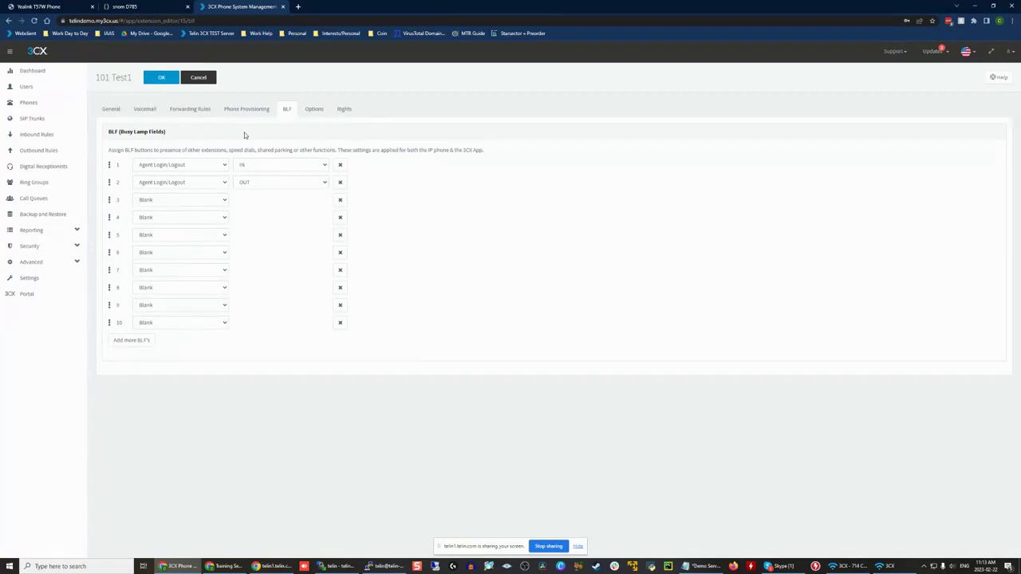
Step: Change the first button to Change Status with the status Available
{"action": "left_click", "coordinate": [169, 167]}
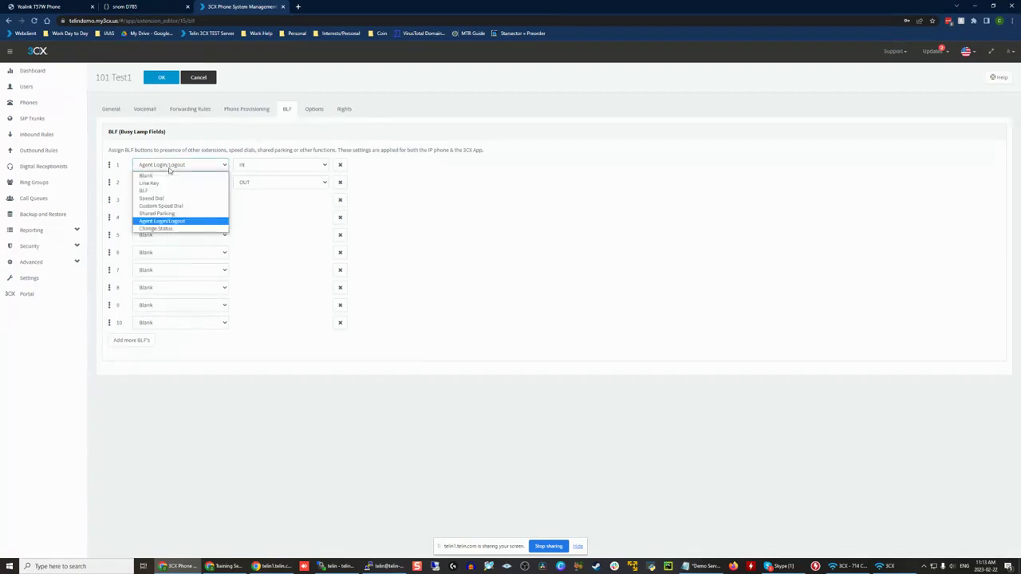
{"action": "left_click", "coordinate": [169, 229]}
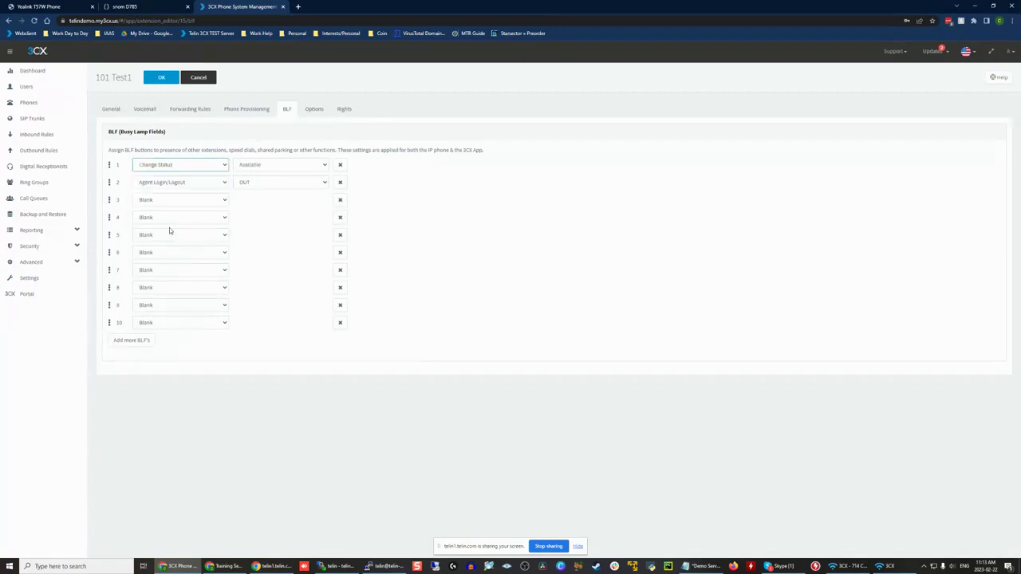
{"action": "left_click", "coordinate": [275, 166]}
{"action": "left_click", "coordinate": [267, 172]}
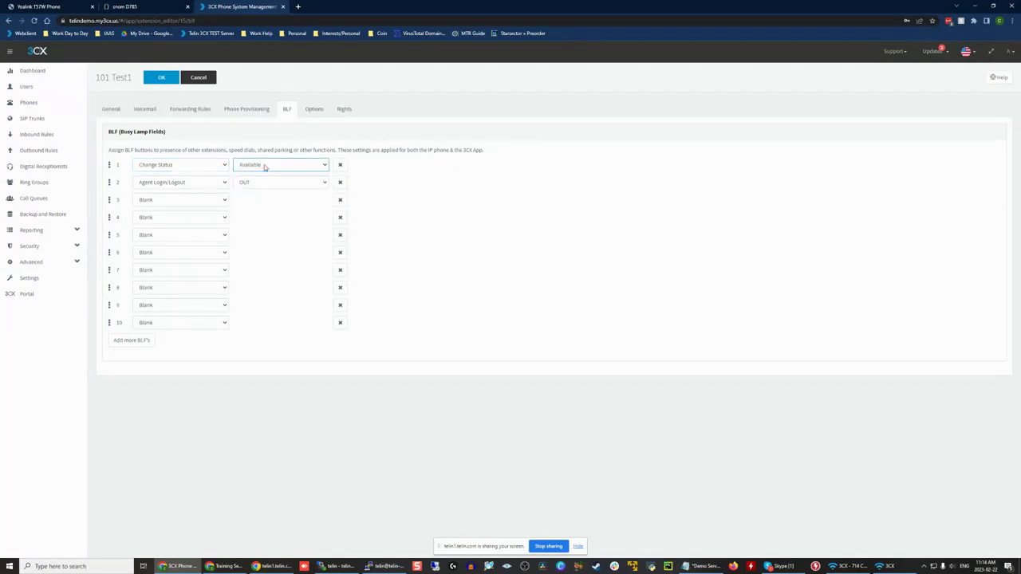
Step: Change the second button to Change Status with the status Do Not Disturb (DND)
{"action": "left_click", "coordinate": [195, 184]}
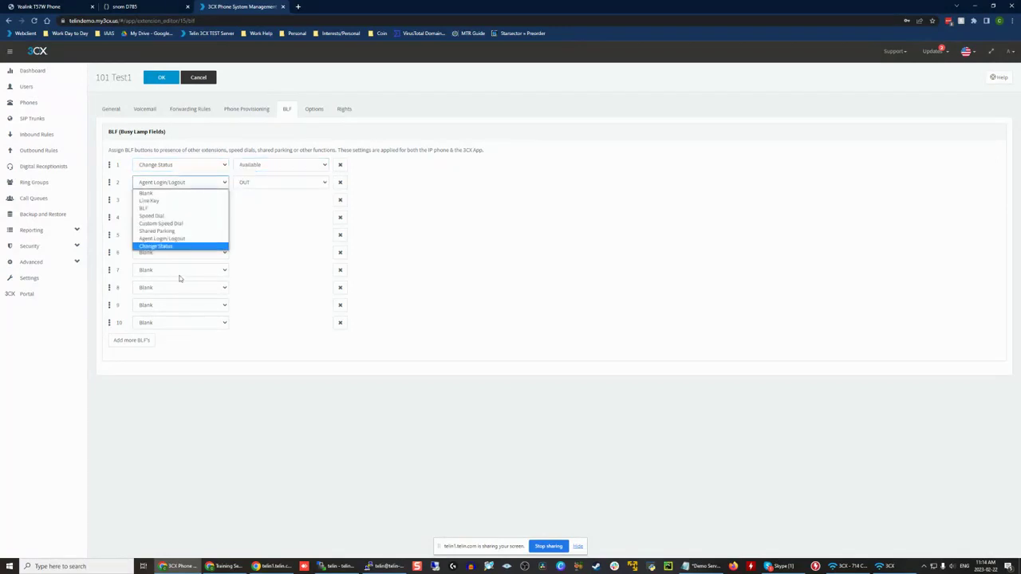
{"action": "left_click", "coordinate": [187, 248]}
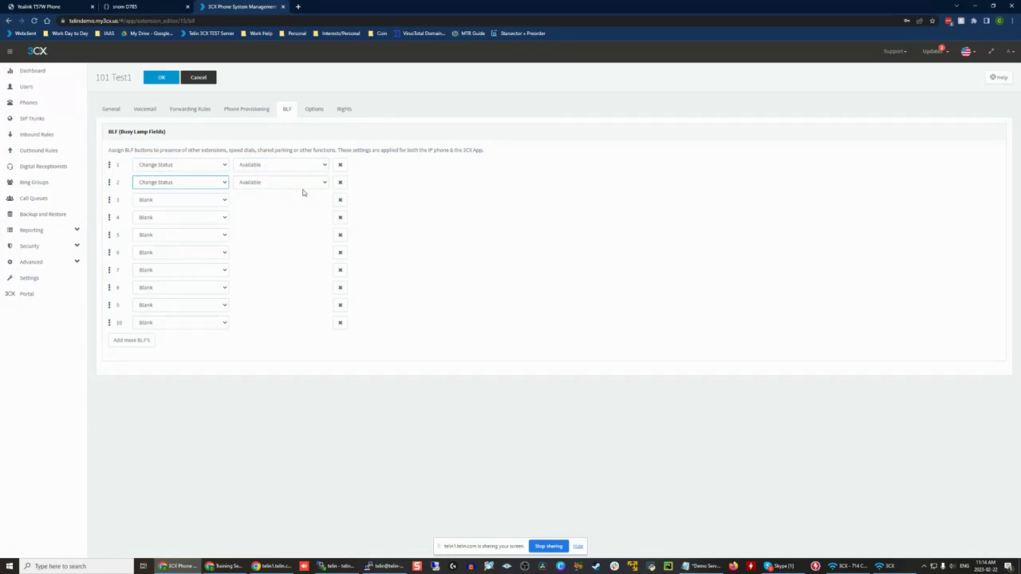
{"action": "left_click", "coordinate": [302, 183]}
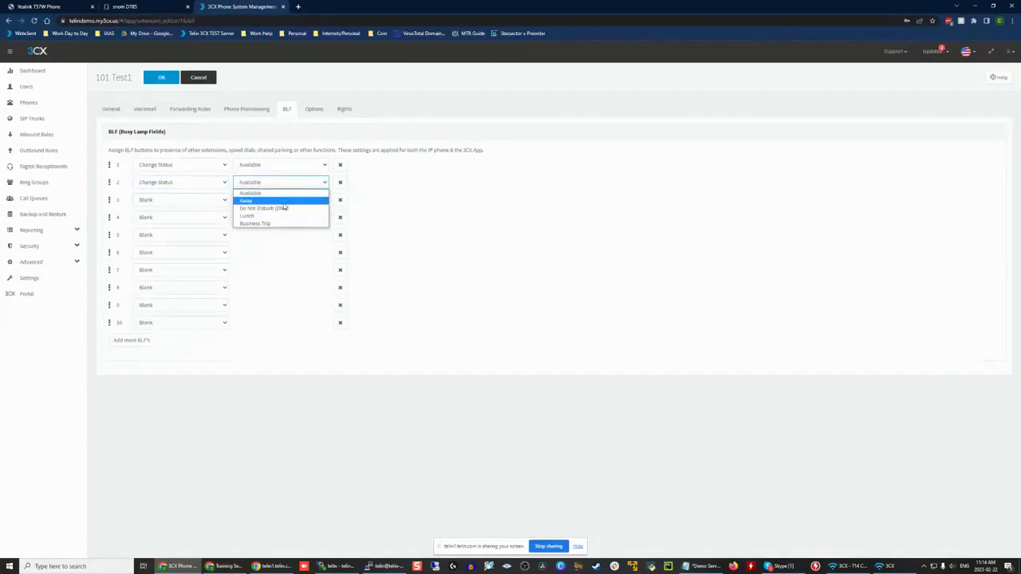
{"action": "left_click", "coordinate": [285, 207]}
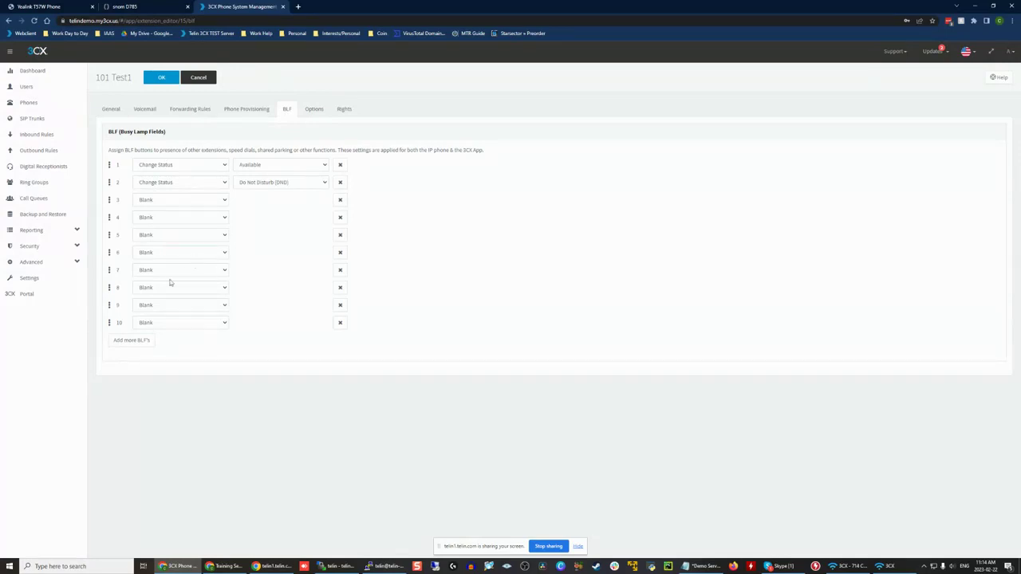
Step: Add eight more blank BLF buttons to extend the extension's list to 18
{"action": "left_click", "coordinate": [126, 341]}
{"action": "left_click", "coordinate": [146, 359]}
{"action": "left_click", "coordinate": [145, 375]}
{"action": "left_click", "coordinate": [146, 377]}
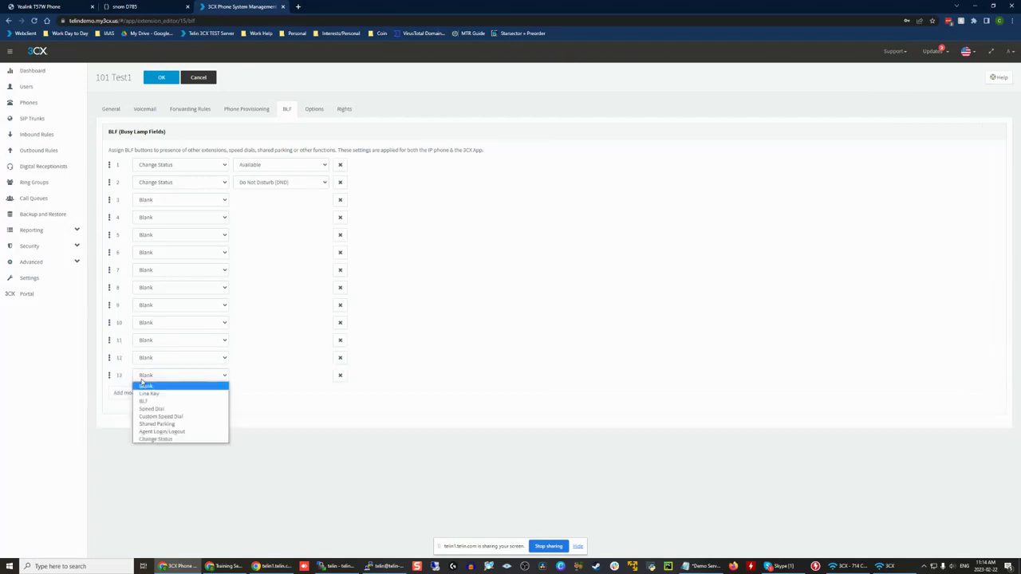
{"action": "left_click", "coordinate": [127, 394]}
{"action": "left_click", "coordinate": [130, 411]}
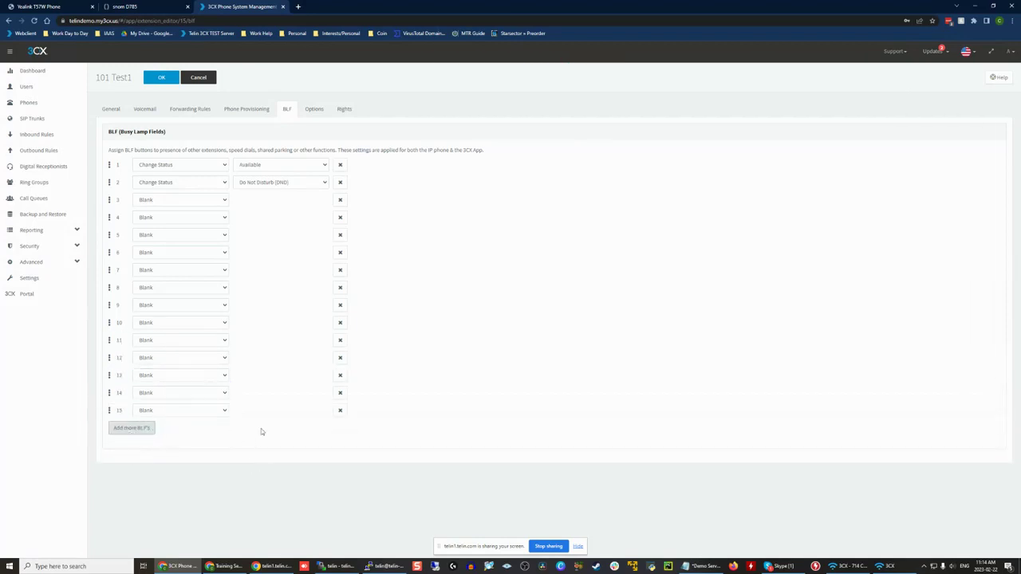
{"action": "left_click", "coordinate": [134, 431]}
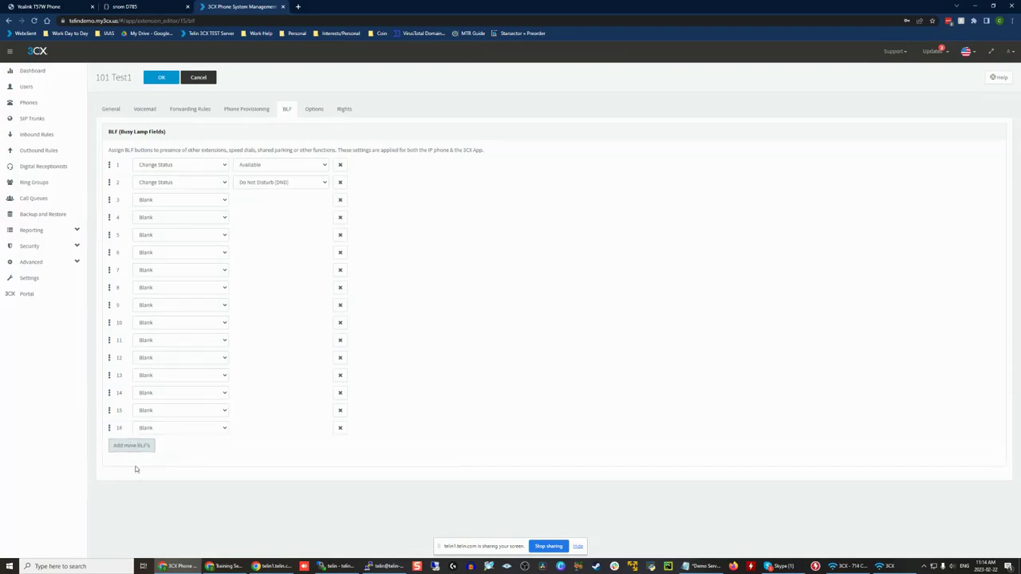
{"action": "left_click", "coordinate": [133, 448]}
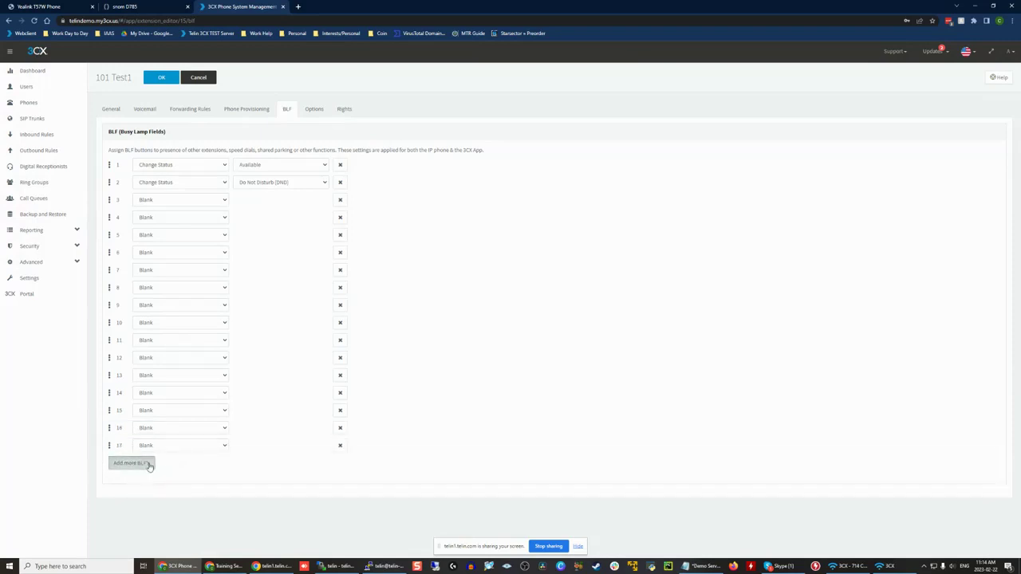
{"action": "left_click", "coordinate": [147, 463]}
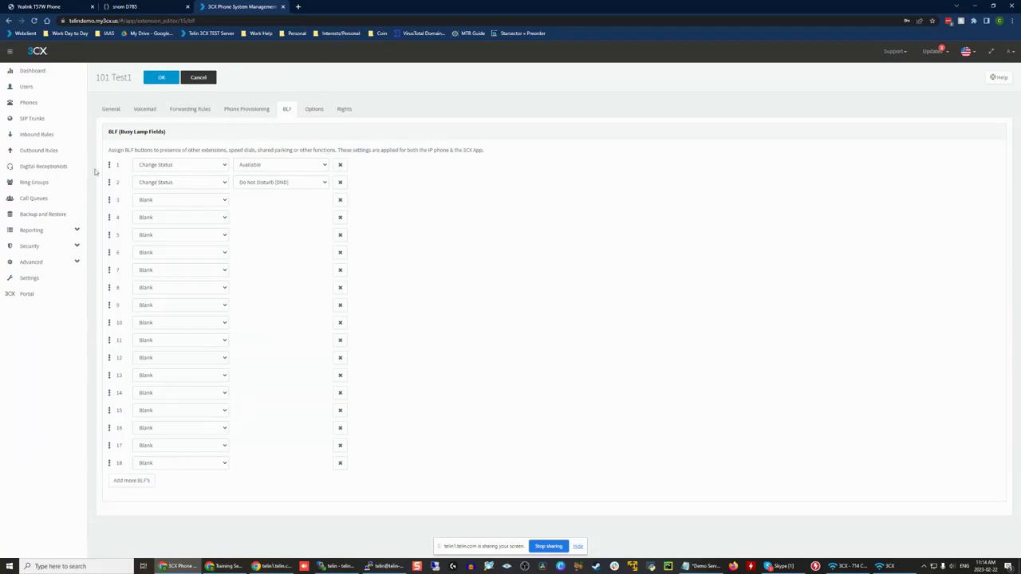
Step: Review the extension's Restrictions options, from disabling external calls and PIN protection to blocking remote phones and tunnel connections
{"action": "left_click", "coordinate": [246, 109]}
{"action": "left_click", "coordinate": [286, 109]}
{"action": "left_click", "coordinate": [311, 110]}
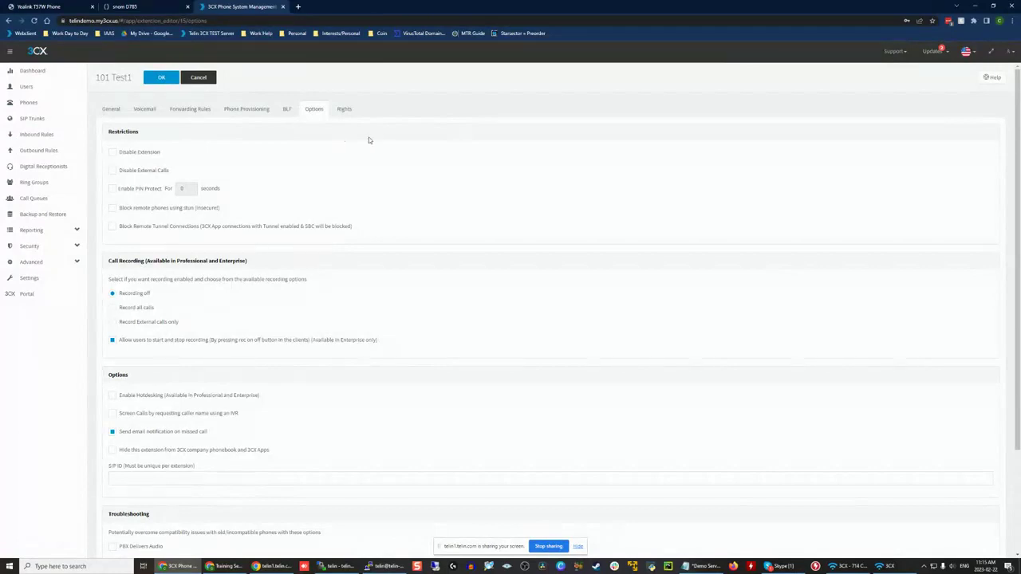
{"action": "mouse_move", "coordinate": [230, 214]}
{"action": "left_mouse_down"}
{"action": "mouse_move", "coordinate": [146, 211]}
{"action": "mouse_move", "coordinate": [224, 209]}
{"action": "left_mouse_up"}
{"action": "left_click", "coordinate": [139, 214]}
{"action": "left_click", "coordinate": [252, 203]}
{"action": "left_click_drag", "start_coordinate": [171, 154], "coordinate": [116, 155]}
{"action": "left_click", "coordinate": [198, 163]}
{"action": "left_click_drag", "start_coordinate": [190, 174], "coordinate": [130, 173]}
{"action": "left_click", "coordinate": [341, 168]}
{"action": "left_click_drag", "start_coordinate": [306, 187], "coordinate": [152, 189]}
{"action": "left_click", "coordinate": [414, 221]}
{"action": "left_click_drag", "start_coordinate": [394, 228], "coordinate": [150, 234]}
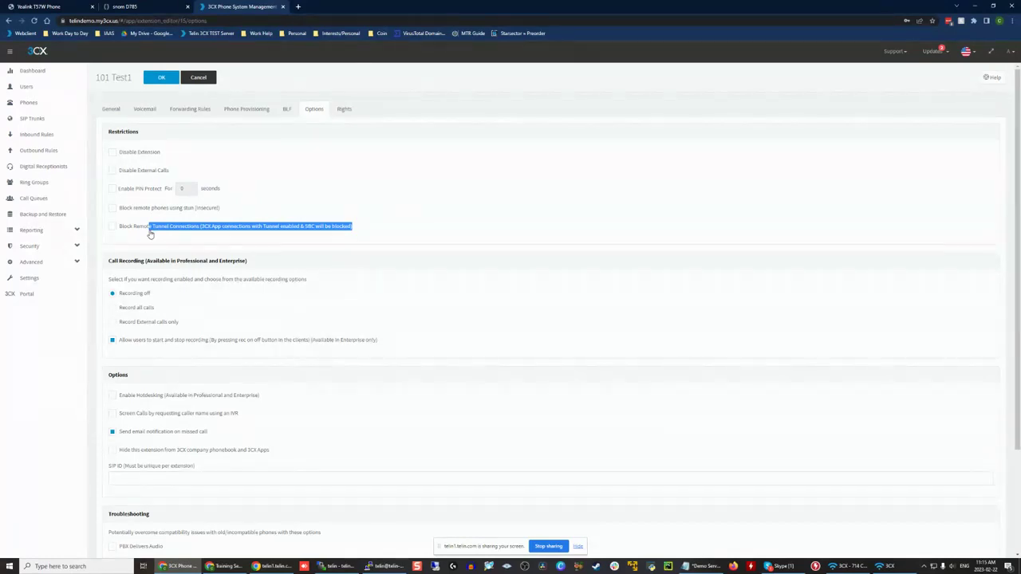
Step: Disable the call recording option that lets users start and stop recording
{"action": "scroll", "coordinate": [207, 264], "scroll_direction": "down", "scroll_amount": 2}
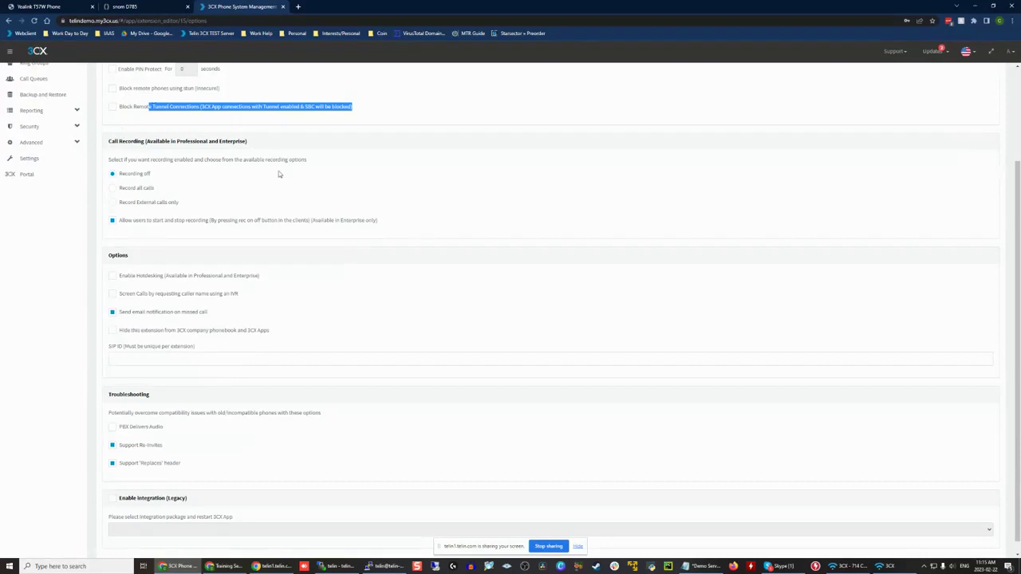
{"action": "left_click", "coordinate": [163, 220]}
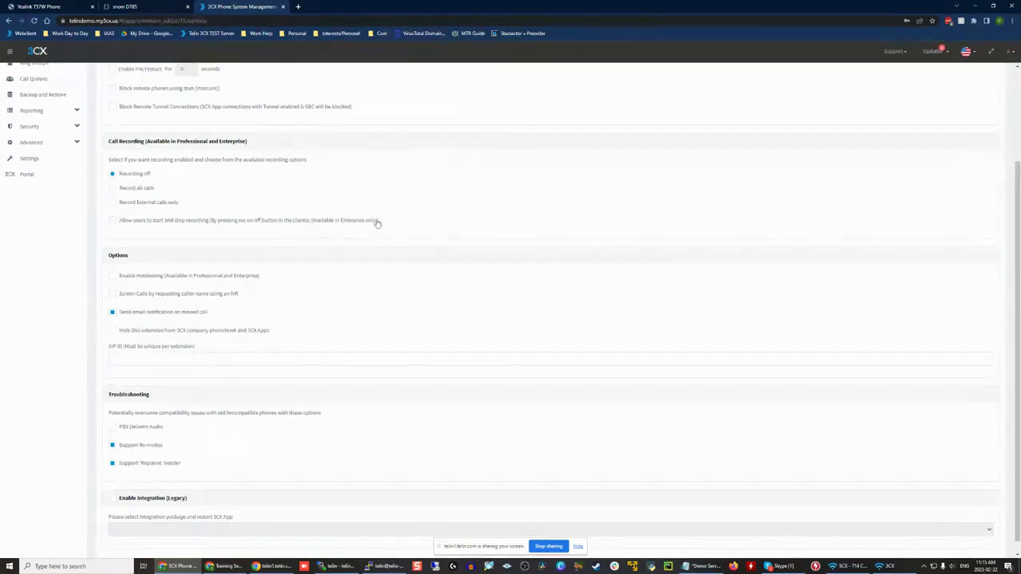
{"action": "left_click_drag", "start_coordinate": [377, 221], "coordinate": [311, 223]}
{"action": "left_click", "coordinate": [373, 230]}
Step: Examine the hotdesking setting and the remaining Options and Troubleshooting settings of the extension
{"action": "scroll", "coordinate": [212, 287], "scroll_direction": "down", "scroll_amount": 1}
{"action": "scroll", "coordinate": [181, 282], "scroll_direction": "up", "scroll_amount": 1}
{"action": "scroll", "coordinate": [139, 285], "scroll_direction": "down", "scroll_amount": 1}
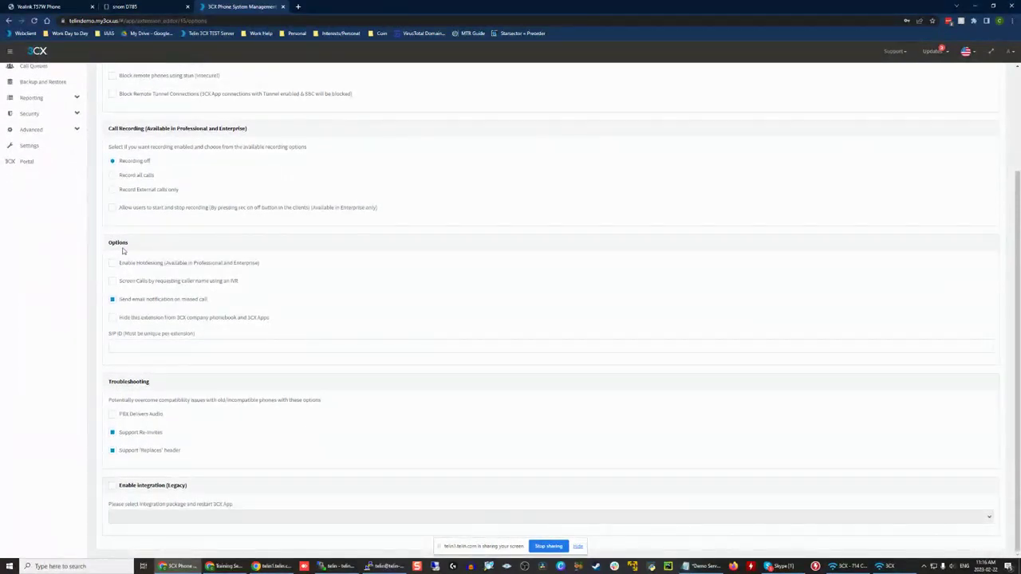
{"action": "left_click_drag", "start_coordinate": [298, 268], "coordinate": [117, 263]}
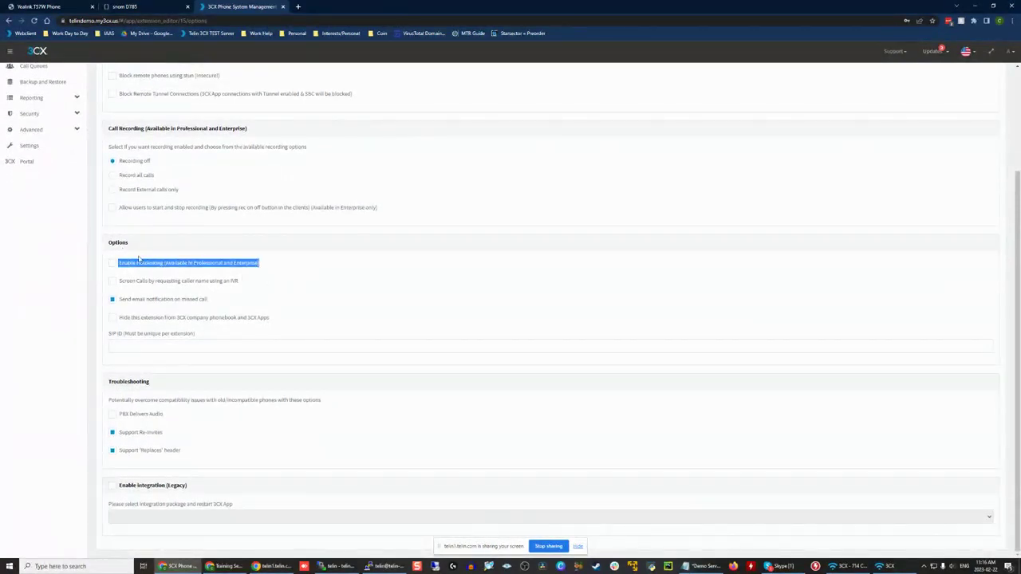
{"action": "left_click", "coordinate": [189, 231]}
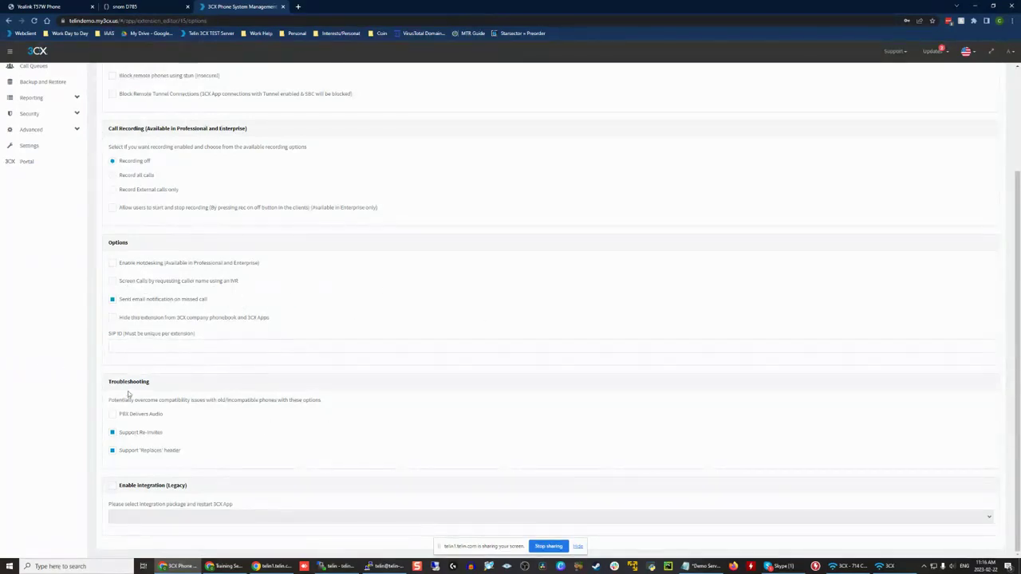
{"action": "scroll", "coordinate": [168, 438], "scroll_direction": "up", "scroll_amount": 1}
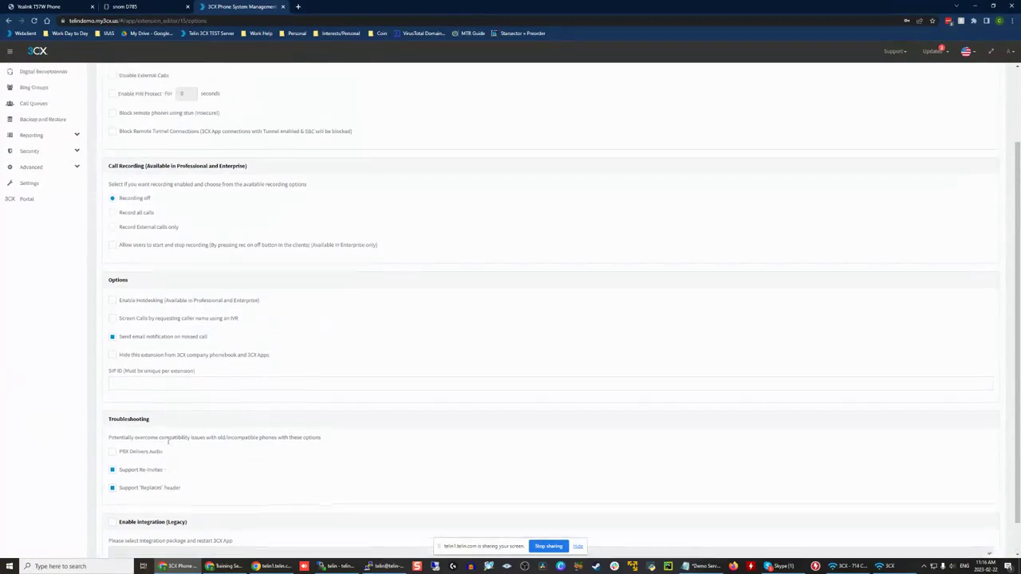
{"action": "scroll", "coordinate": [167, 441], "scroll_direction": "up", "scroll_amount": 2}
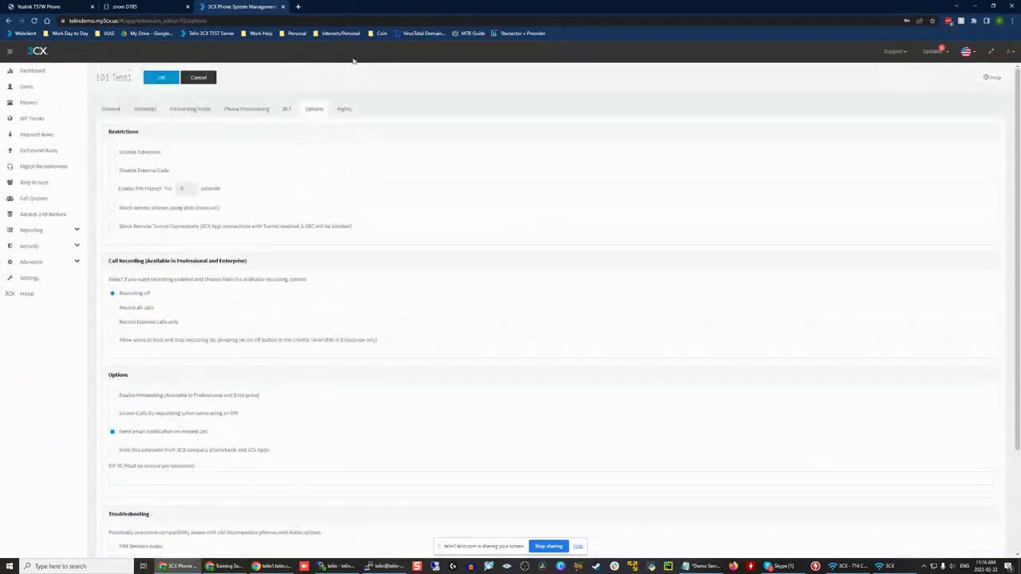
Step: Set the extension's role in the DEFAULT group to Receptionist and try its intercom and IVR rights
{"action": "left_click", "coordinate": [344, 109]}
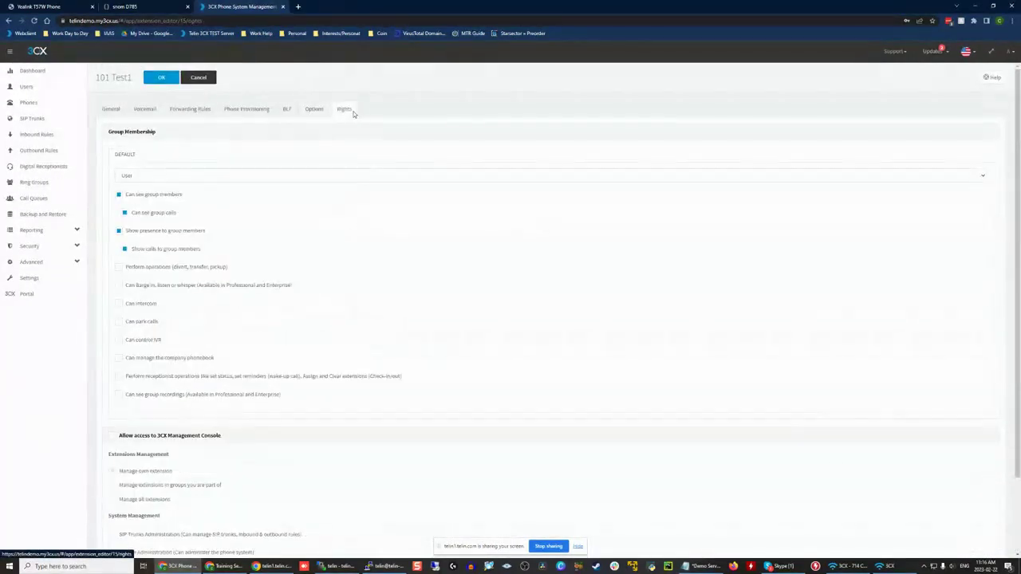
{"action": "left_click", "coordinate": [313, 110]}
{"action": "left_click", "coordinate": [342, 110]}
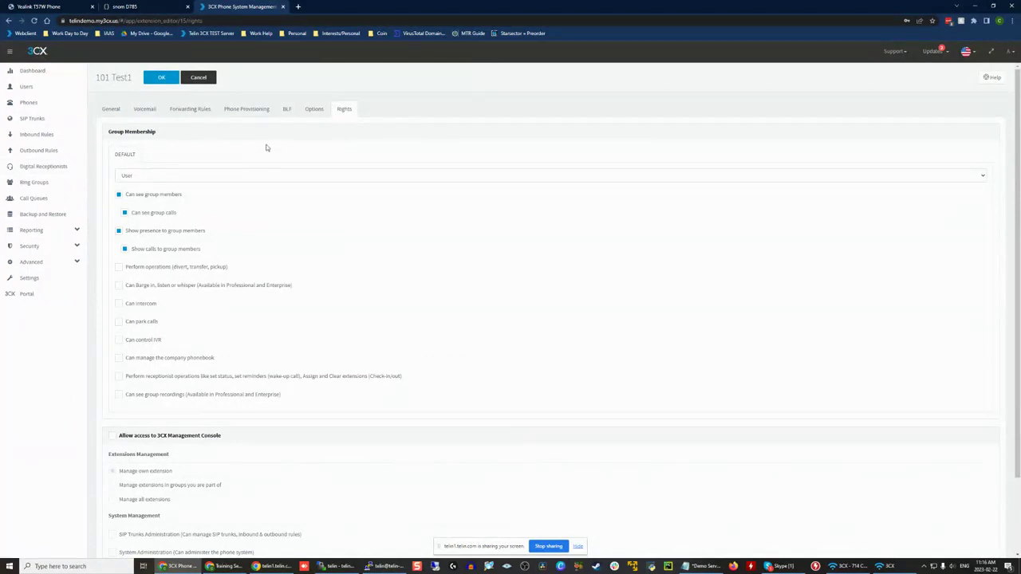
{"action": "left_click", "coordinate": [148, 177]}
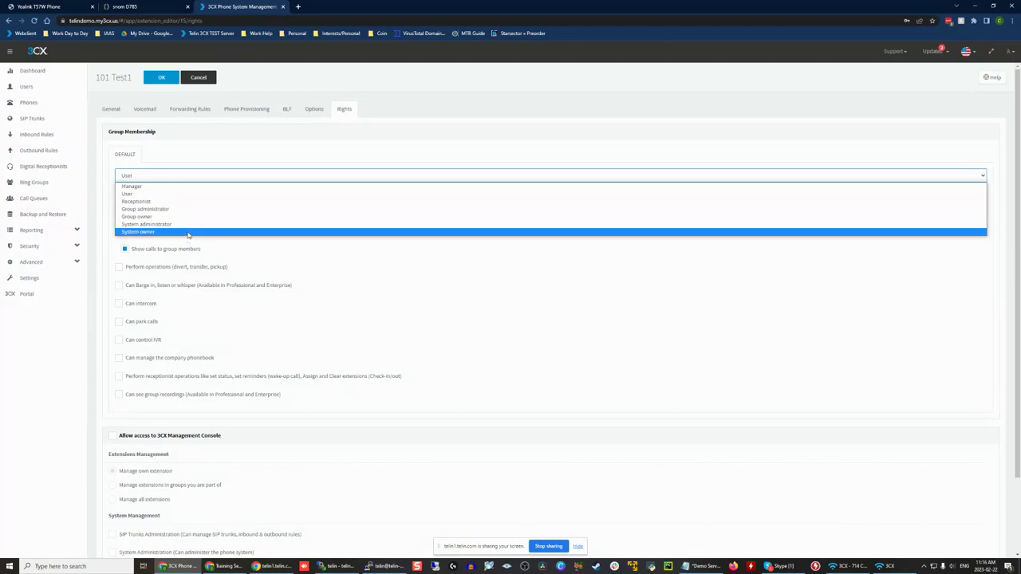
{"action": "left_click", "coordinate": [153, 202]}
{"action": "left_click", "coordinate": [160, 308]}
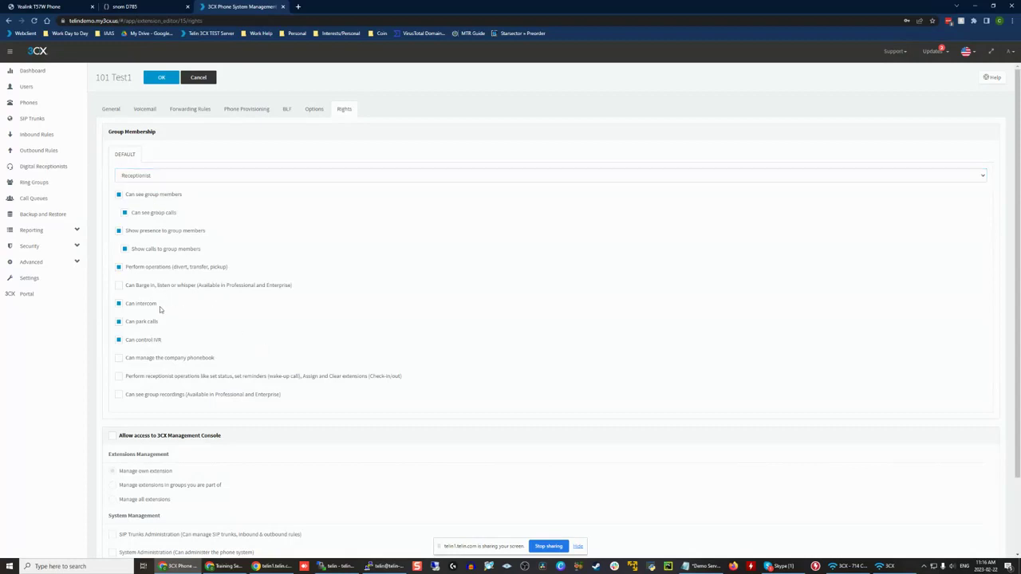
{"action": "left_click", "coordinate": [158, 341]}
{"action": "left_click", "coordinate": [159, 342]}
Step: Change the extension's DEFAULT group role to System owner and review the rights and management console permissions
{"action": "left_click", "coordinate": [162, 177]}
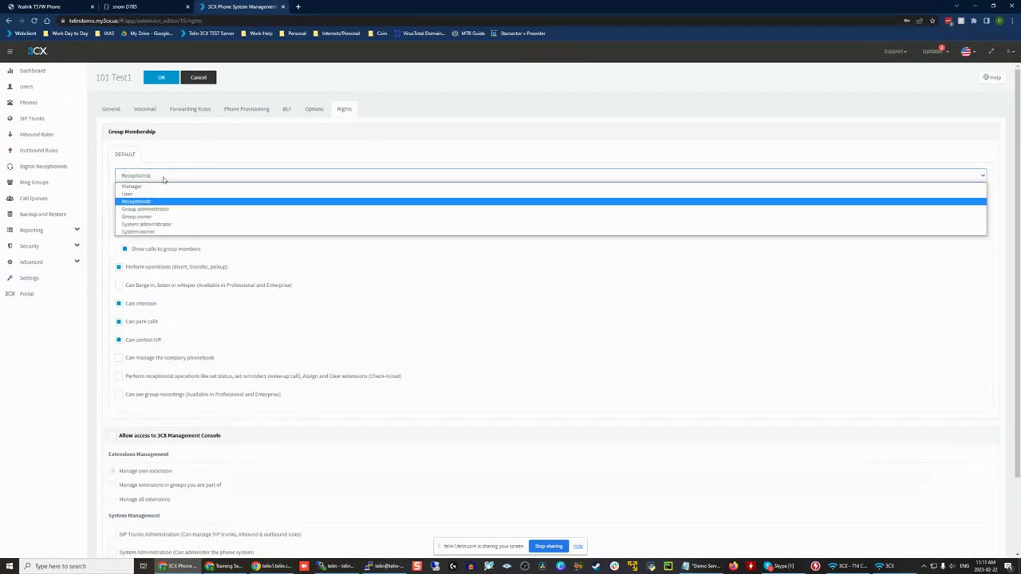
{"action": "left_click", "coordinate": [166, 232]}
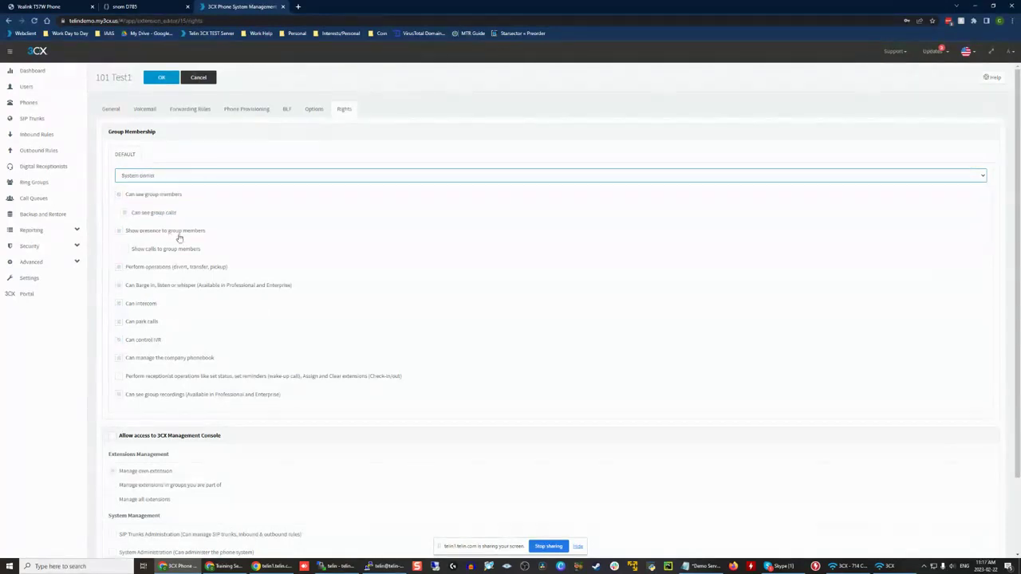
{"action": "scroll", "coordinate": [321, 315], "scroll_direction": "down", "scroll_amount": 2}
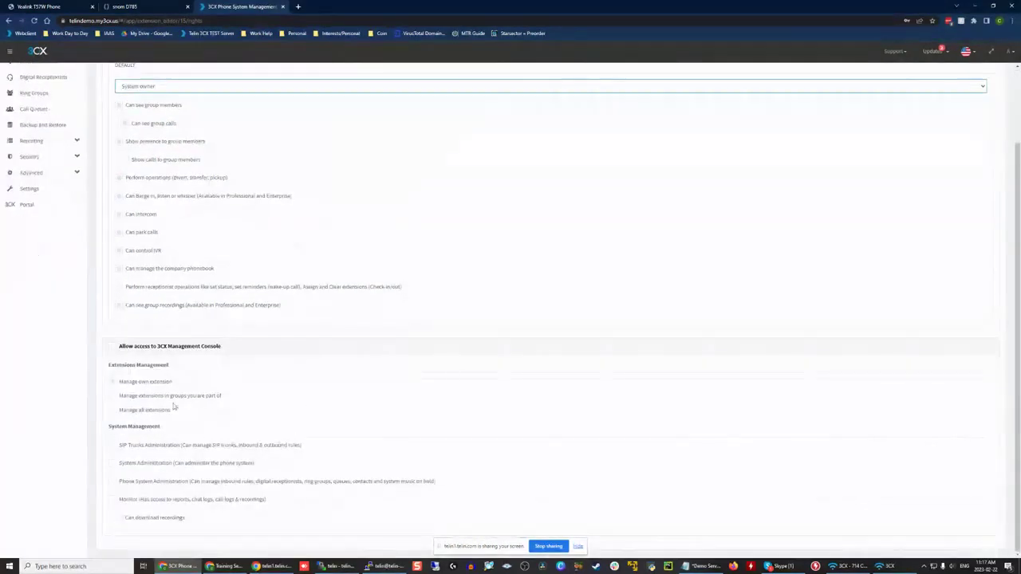
{"action": "scroll", "coordinate": [226, 334], "scroll_direction": "up", "scroll_amount": 1}
{"action": "scroll", "coordinate": [226, 334], "scroll_direction": "up", "scroll_amount": 1}
{"action": "scroll", "coordinate": [194, 355], "scroll_direction": "down", "scroll_amount": 2}
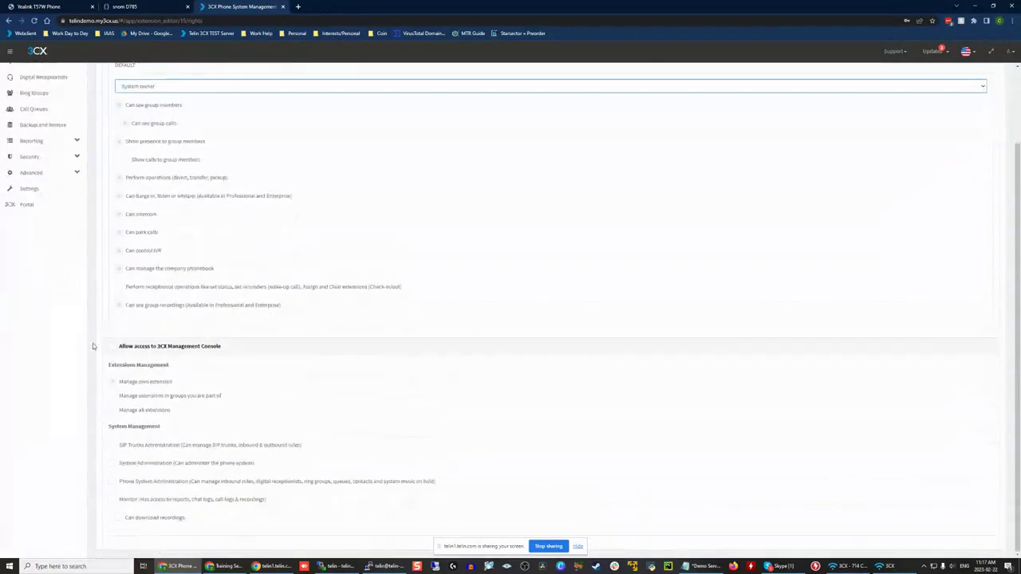
{"action": "scroll", "coordinate": [283, 188], "scroll_direction": "up", "scroll_amount": 1}
{"action": "scroll", "coordinate": [284, 188], "scroll_direction": "up", "scroll_amount": 1}
{"action": "scroll", "coordinate": [182, 225], "scroll_direction": "down", "scroll_amount": 1}
{"action": "scroll", "coordinate": [176, 221], "scroll_direction": "up", "scroll_amount": 1}
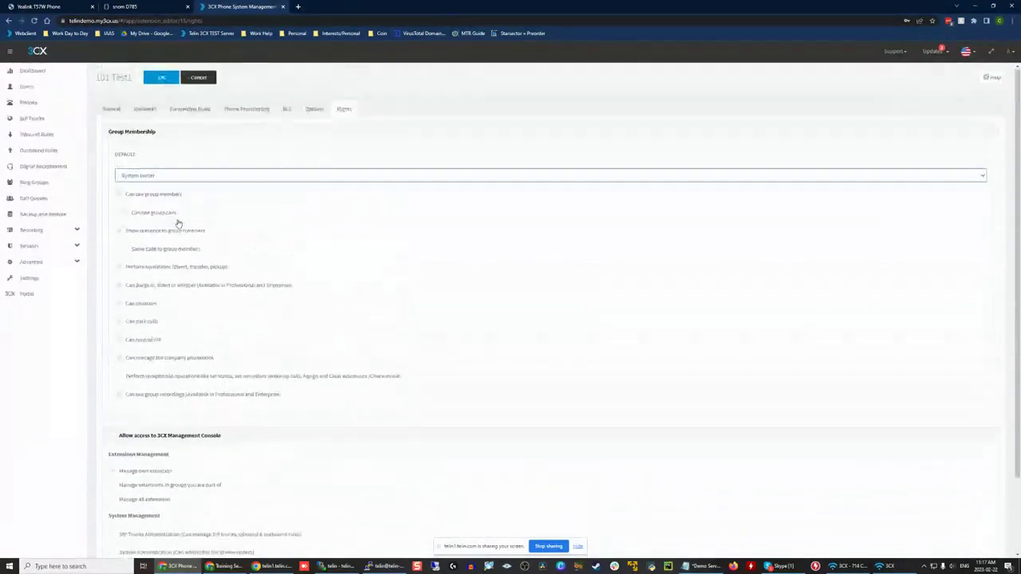
Step: Change the extension's DEFAULT group role to System administrator and check its rights
{"action": "left_click", "coordinate": [165, 175]}
{"action": "left_click", "coordinate": [166, 200]}
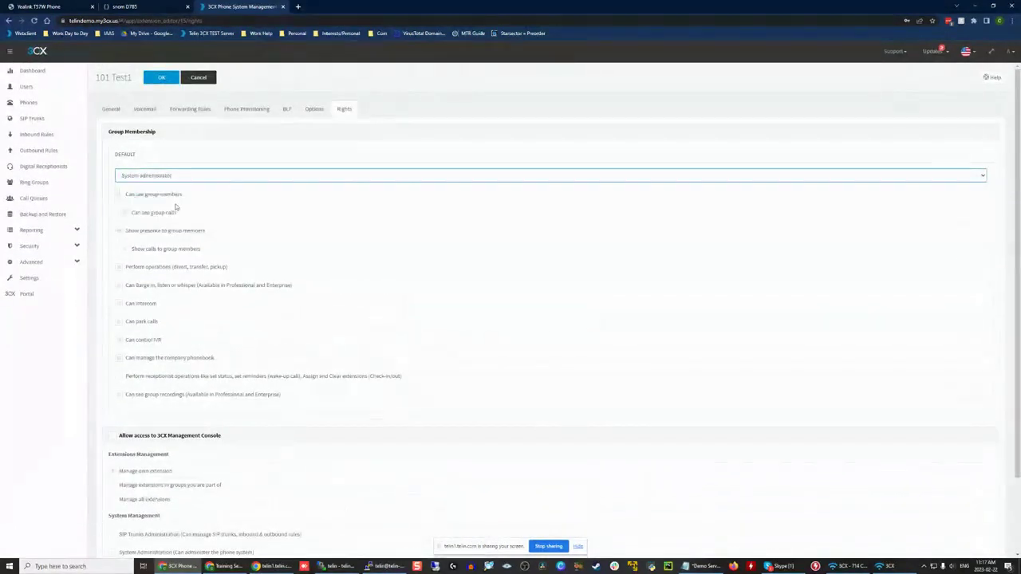
{"action": "left_click", "coordinate": [186, 175]}
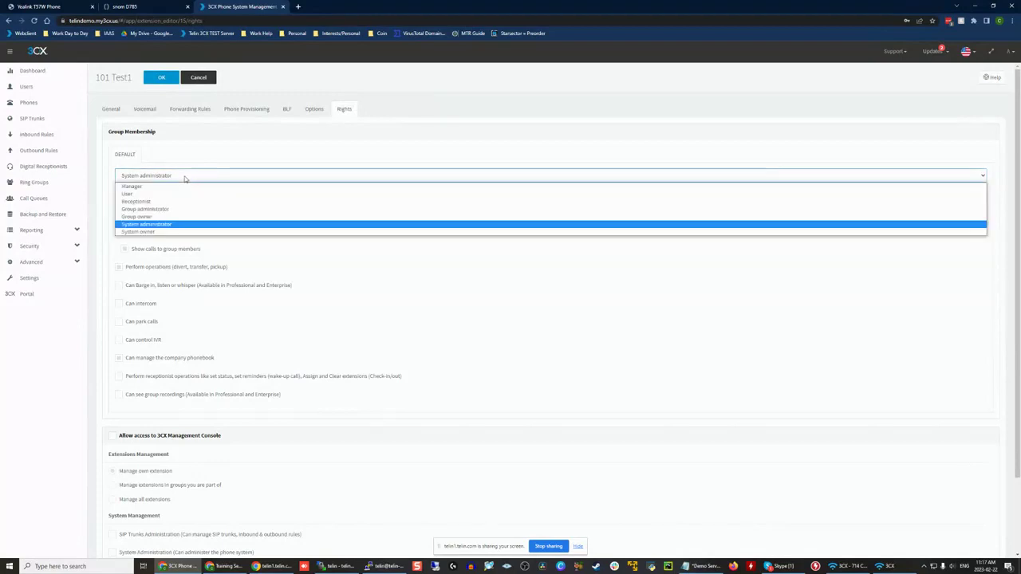
{"action": "left_click", "coordinate": [191, 160]}
{"action": "scroll", "coordinate": [192, 160], "scroll_direction": "down", "scroll_amount": 2}
{"action": "scroll", "coordinate": [192, 160], "scroll_direction": "up", "scroll_amount": 2}
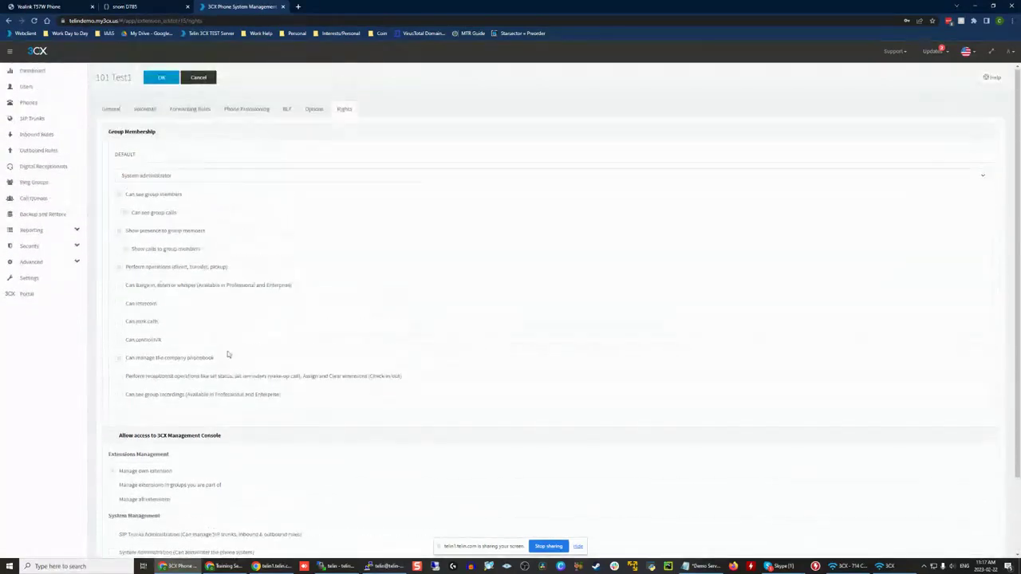
Step: Set the extension's DEFAULT group role back to User and look over its rights
{"action": "left_click", "coordinate": [226, 179]}
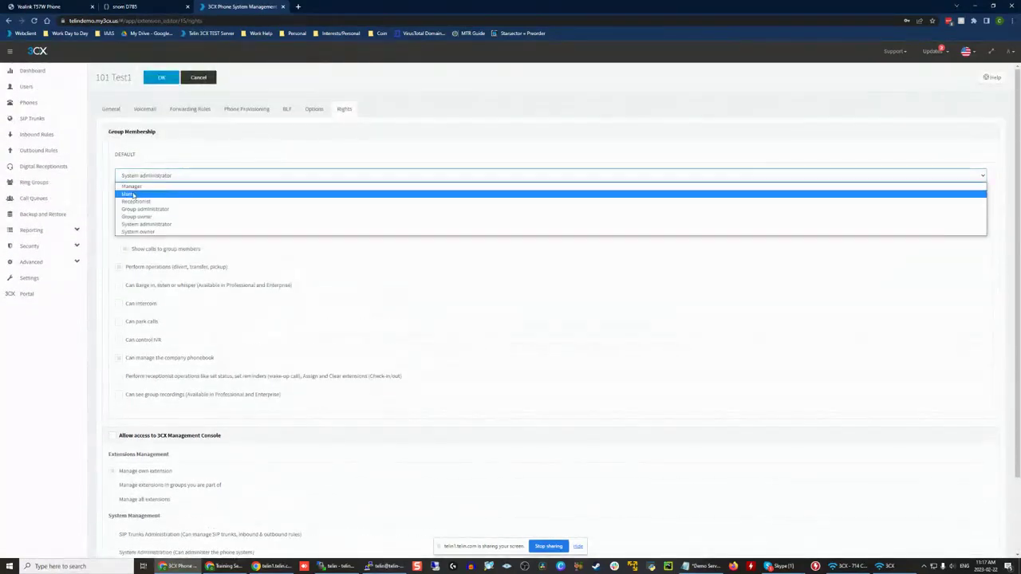
{"action": "left_click", "coordinate": [200, 225]}
{"action": "scroll", "coordinate": [279, 158], "scroll_direction": "down", "scroll_amount": 2}
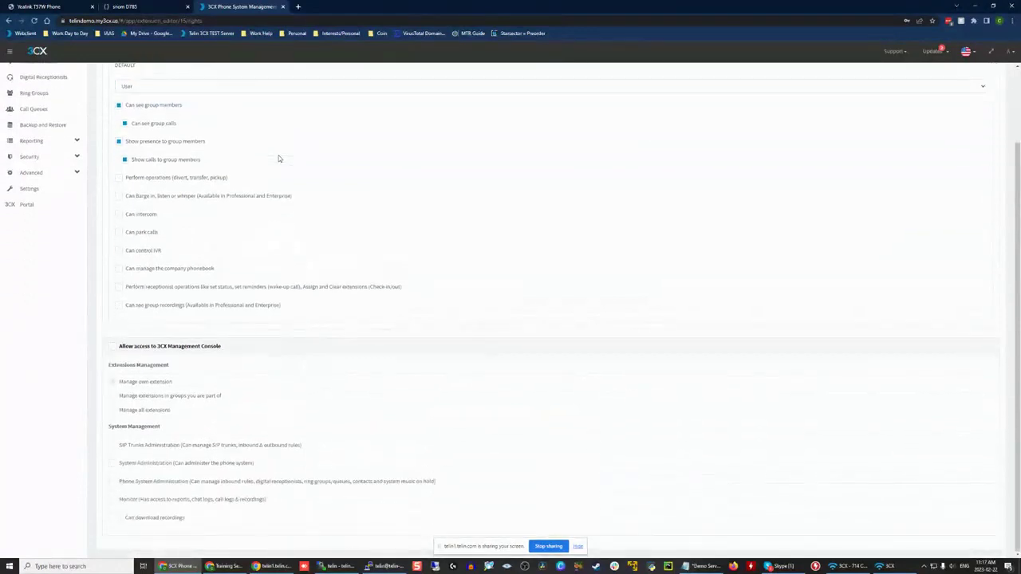
{"action": "scroll", "coordinate": [279, 158], "scroll_direction": "up", "scroll_amount": 2}
{"action": "scroll", "coordinate": [243, 291], "scroll_direction": "down", "scroll_amount": 2}
Step: Allow the extension access to the 3CX Management Console with the Manage own extension permission
{"action": "left_click", "coordinate": [135, 347]}
{"action": "left_click_drag", "start_coordinate": [173, 382], "coordinate": [117, 383]}
{"action": "scroll", "coordinate": [272, 370], "scroll_direction": "up", "scroll_amount": 2}
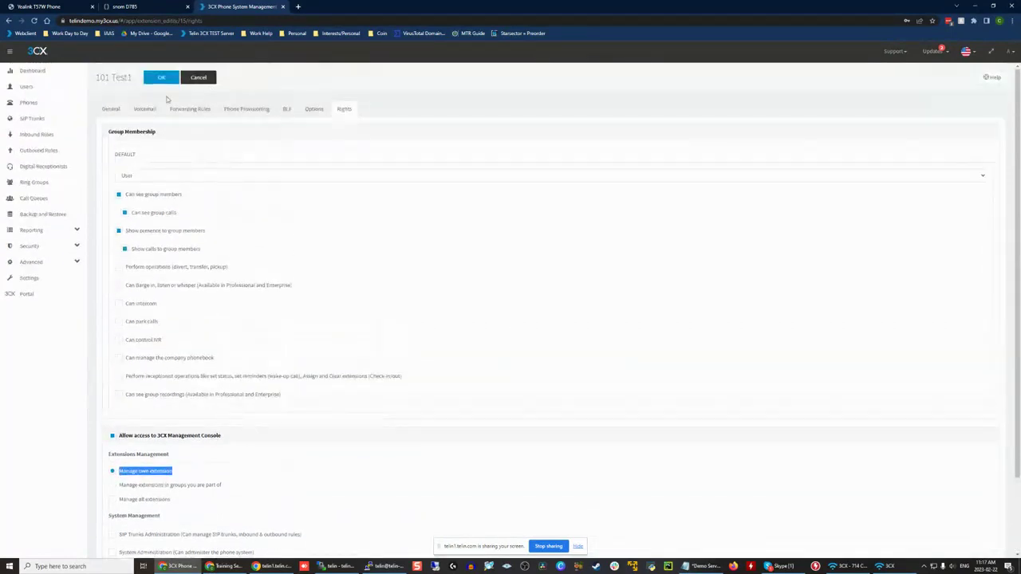
Step: Look through the extension's Voicemail, General and Options settings, and return to its management console rights
{"action": "left_click", "coordinate": [144, 110]}
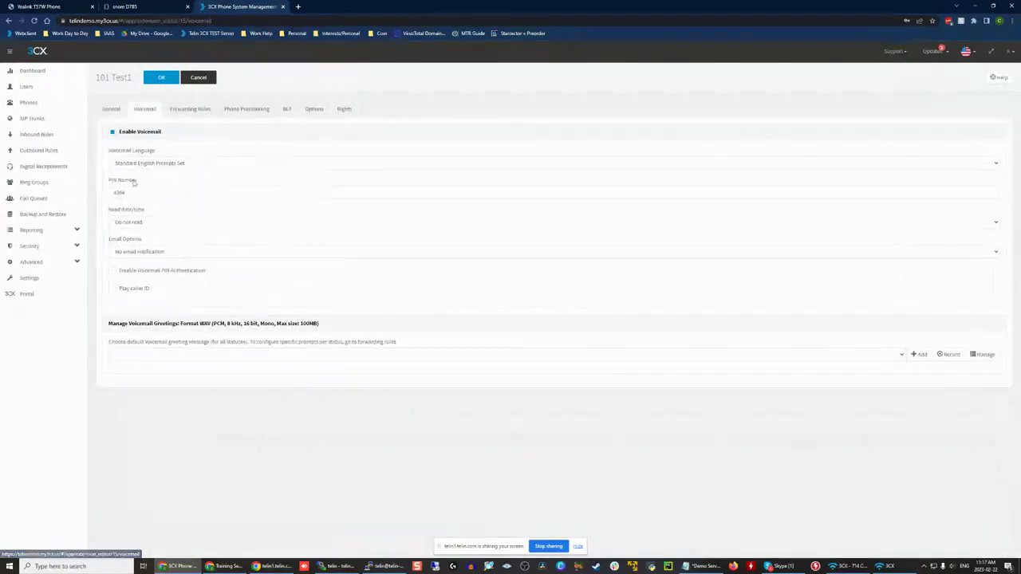
{"action": "left_click", "coordinate": [111, 108]}
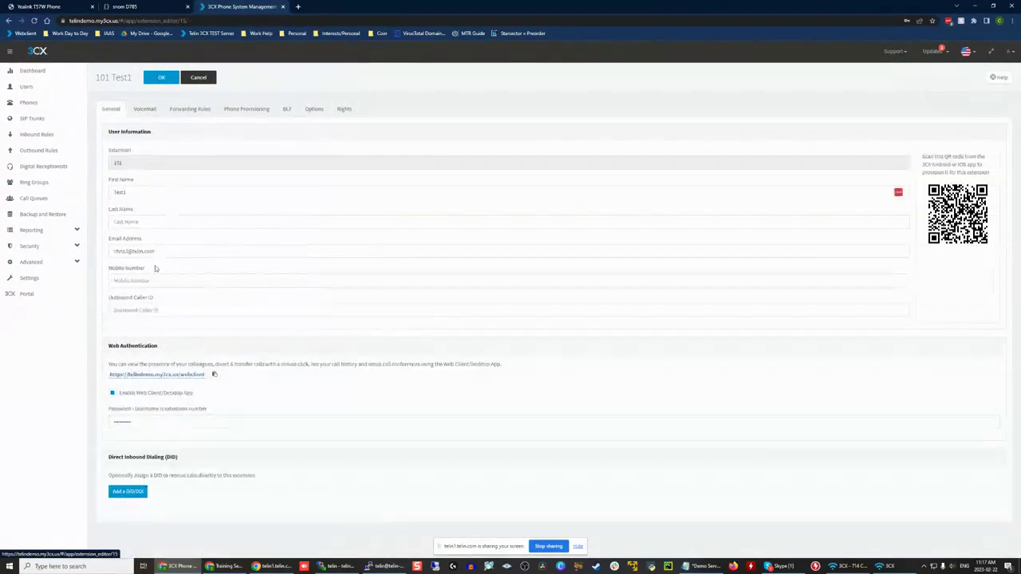
{"action": "left_click", "coordinate": [315, 110]}
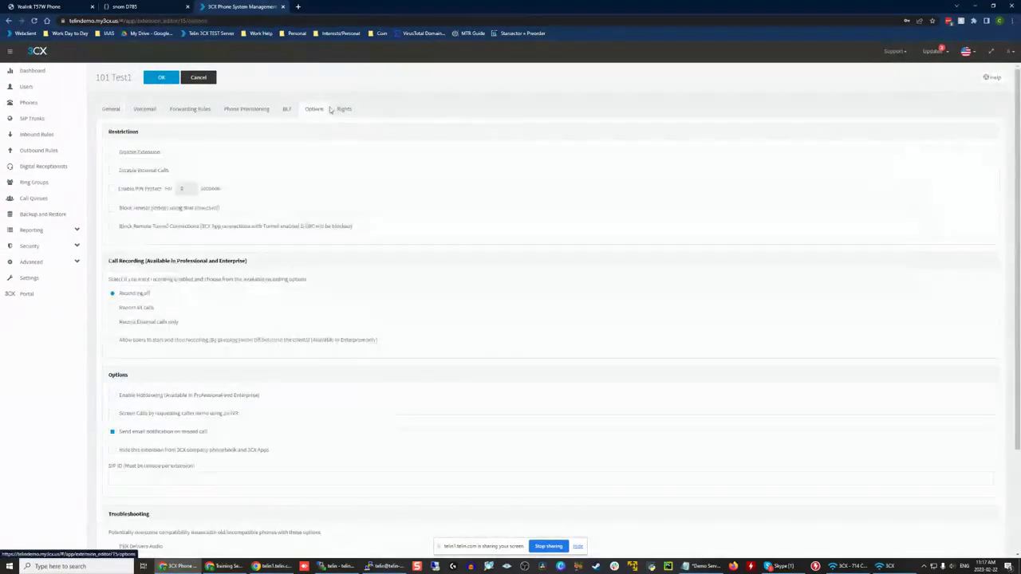
{"action": "left_click", "coordinate": [344, 109]}
{"action": "scroll", "coordinate": [168, 444], "scroll_direction": "down", "scroll_amount": 1}
{"action": "scroll", "coordinate": [169, 444], "scroll_direction": "down", "scroll_amount": 1}
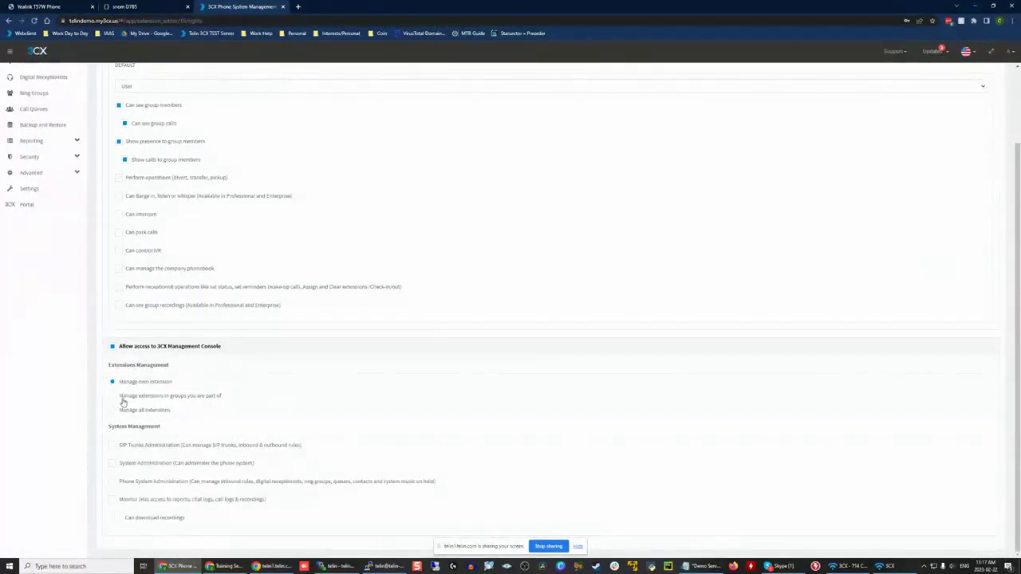
Step: Try the management console permissions for group extensions, SIP trunks, system and phone system administration, monitoring and recording downloads
{"action": "left_click", "coordinate": [211, 397]}
{"action": "left_click", "coordinate": [113, 464]}
{"action": "left_click", "coordinate": [143, 499]}
{"action": "left_click", "coordinate": [164, 518]}
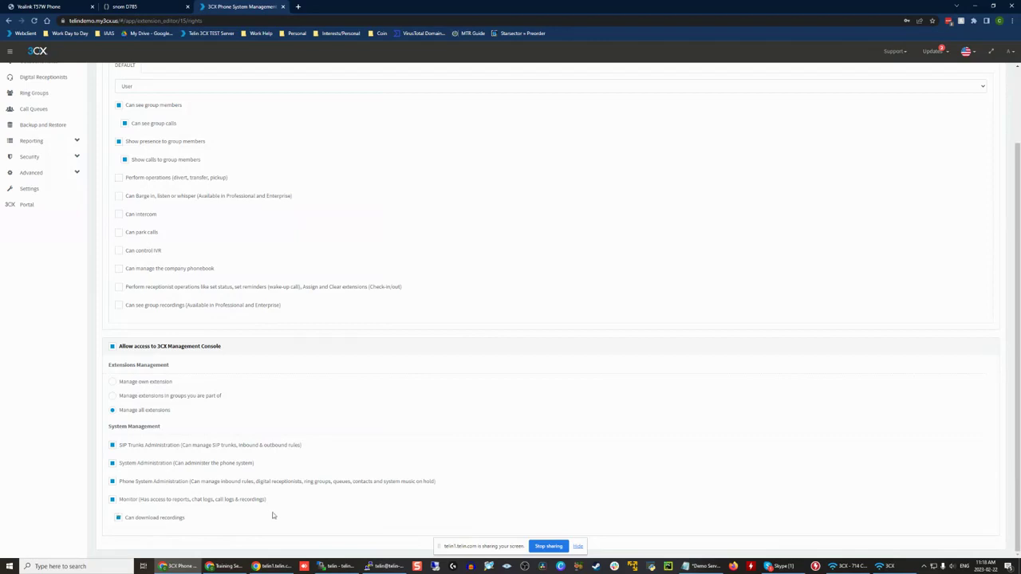
{"action": "left_click", "coordinate": [135, 445]}
{"action": "left_click", "coordinate": [148, 463]}
{"action": "left_click", "coordinate": [146, 483]}
{"action": "left_click", "coordinate": [142, 500]}
{"action": "scroll", "coordinate": [431, 328], "scroll_direction": "up", "scroll_amount": 3}
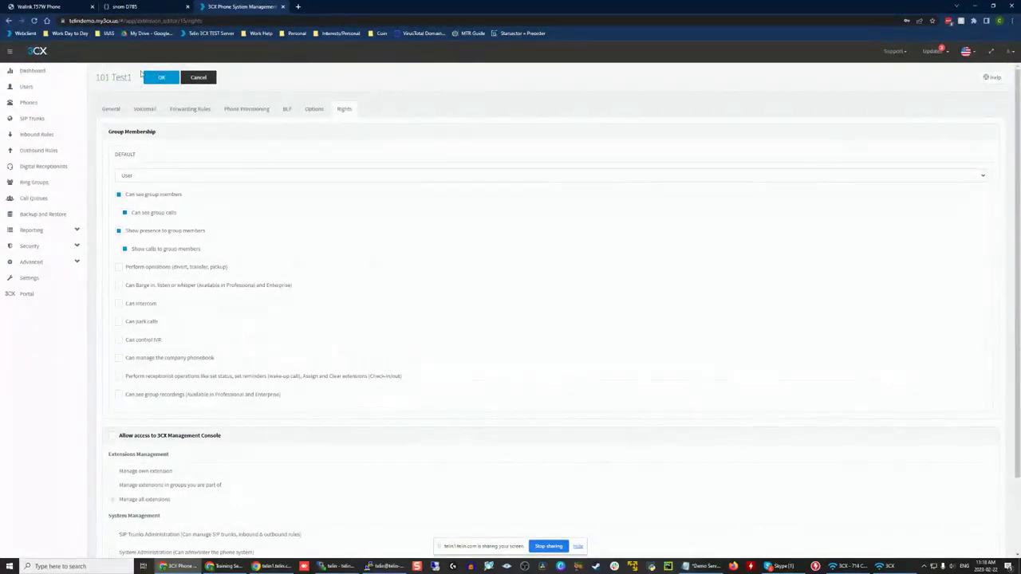
Step: Enable 3CX Management Console access again, and discard all changes to the extension
{"action": "scroll", "coordinate": [361, 366], "scroll_direction": "down", "scroll_amount": 2}
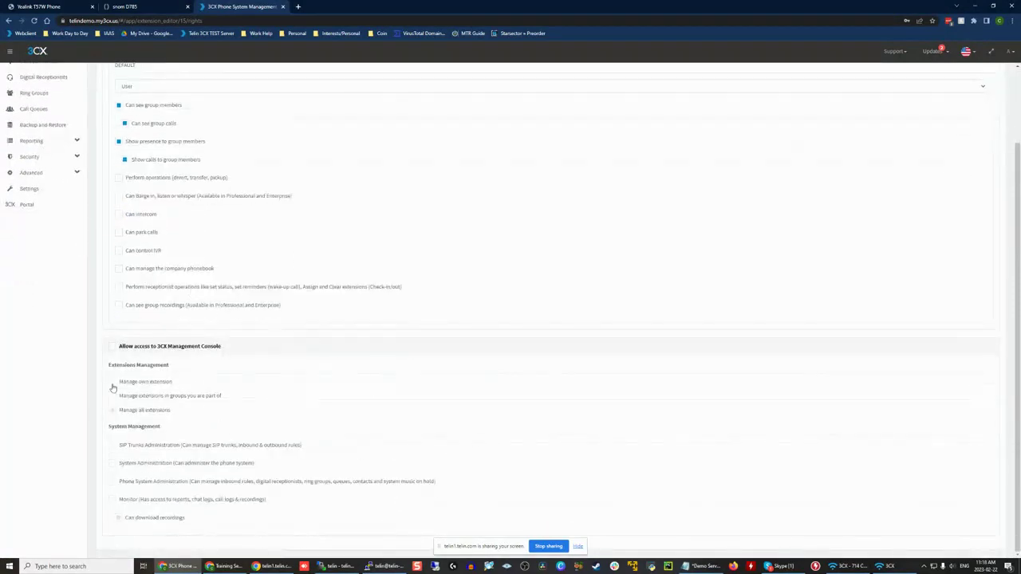
{"action": "left_click", "coordinate": [141, 351]}
{"action": "scroll", "coordinate": [431, 406], "scroll_direction": "up", "scroll_amount": 2}
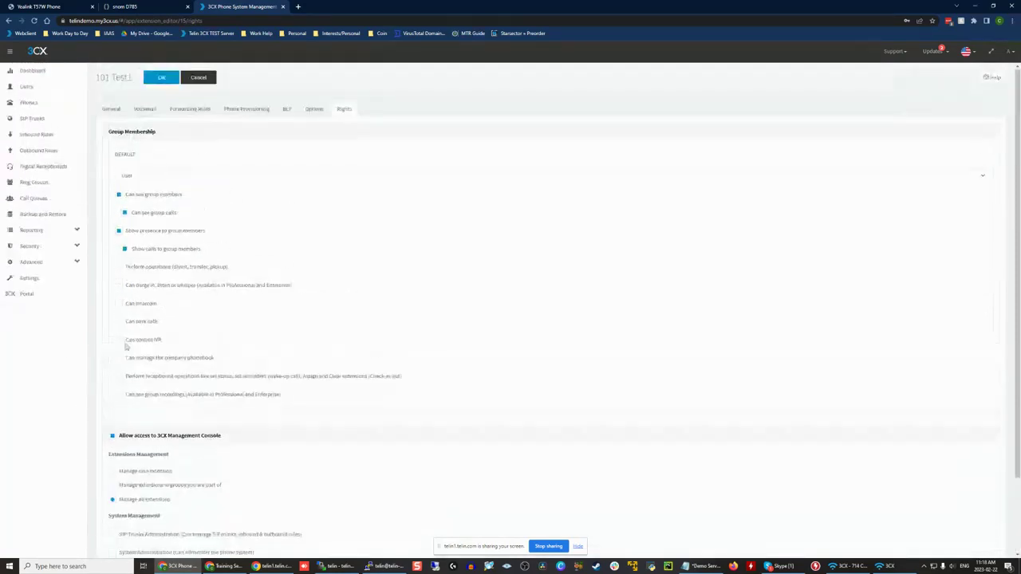
{"action": "left_click", "coordinate": [200, 82]}
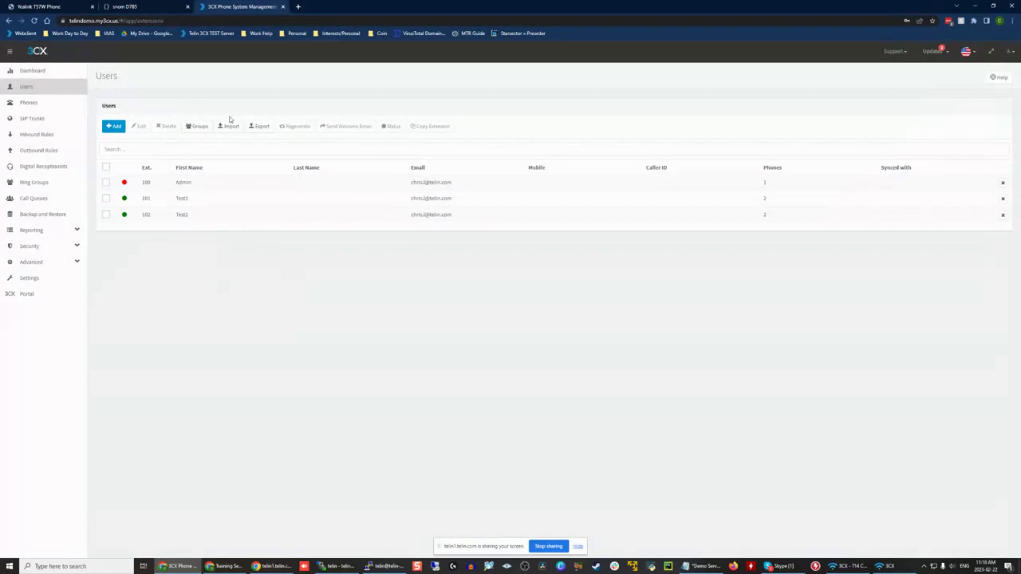
Step: Open the DEFAULT extension group and display its group rights for the User role
{"action": "left_click", "coordinate": [200, 126]}
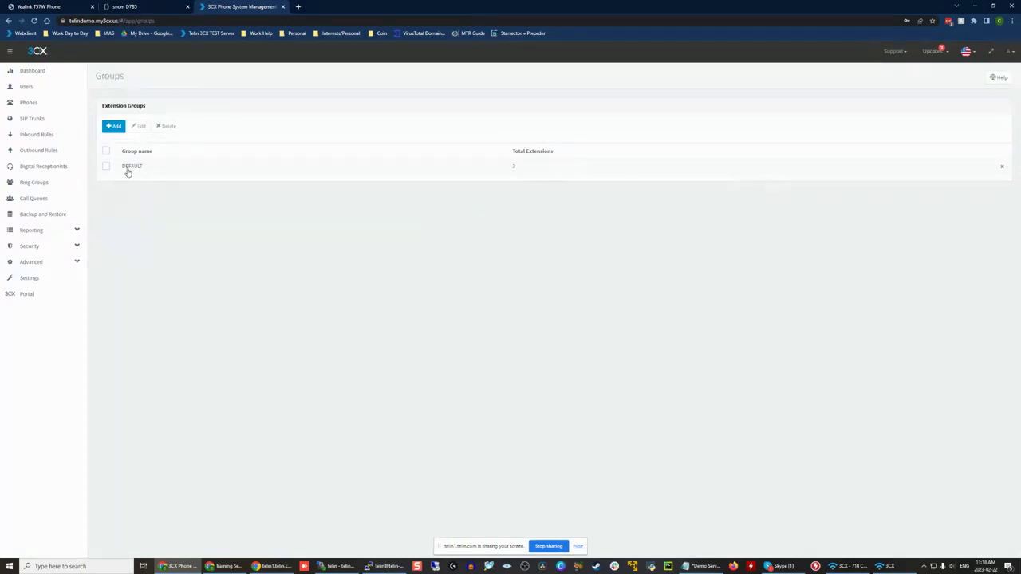
{"action": "left_click", "coordinate": [129, 167]}
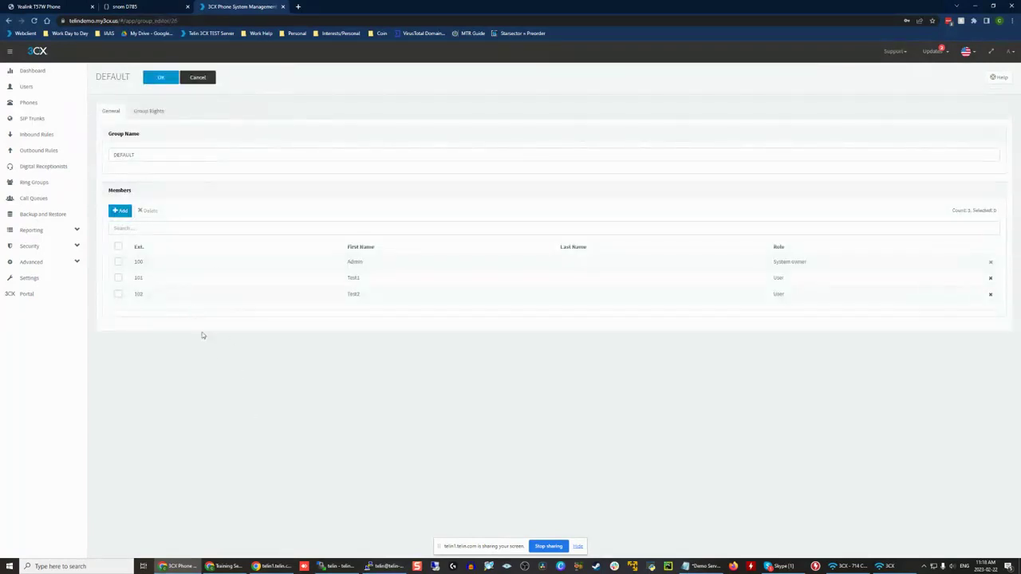
{"action": "left_click", "coordinate": [159, 122]}
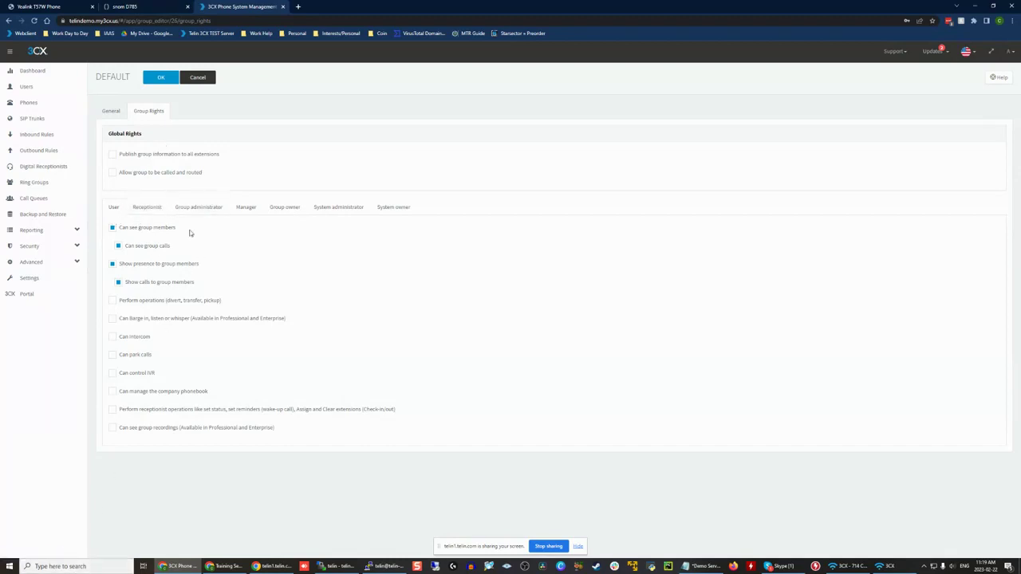
Step: Compare the DEFAULT group's rights across the other roles, including Receptionist and Manager
{"action": "left_click", "coordinate": [157, 209]}
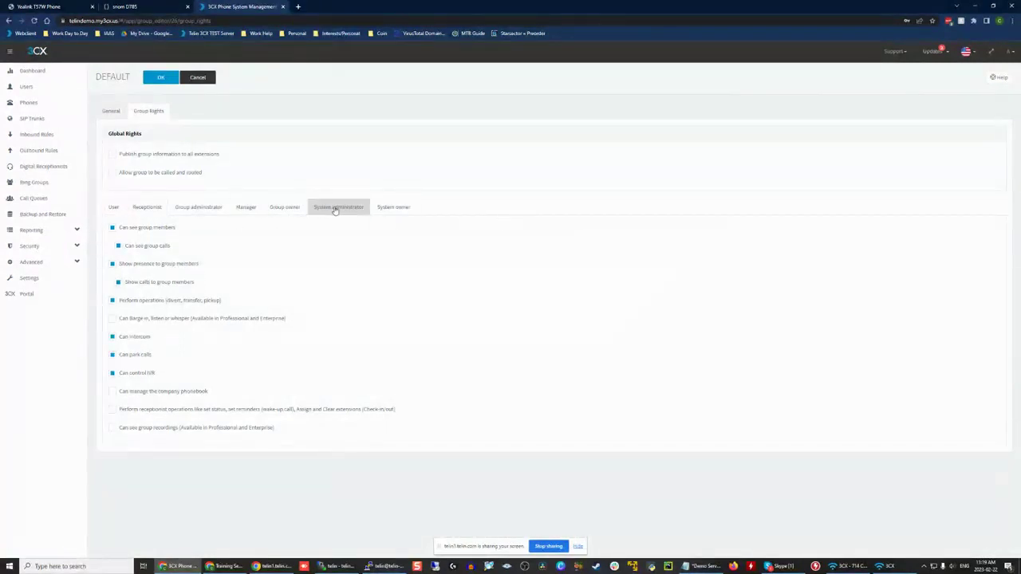
{"action": "left_click", "coordinate": [244, 212]}
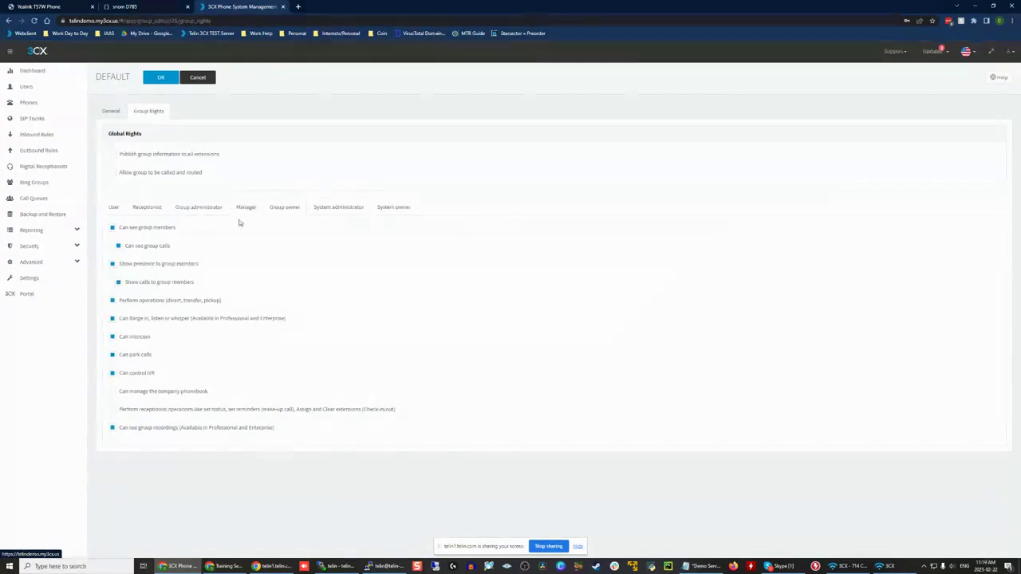
{"action": "left_click", "coordinate": [126, 391]}
{"action": "left_click", "coordinate": [130, 410]}
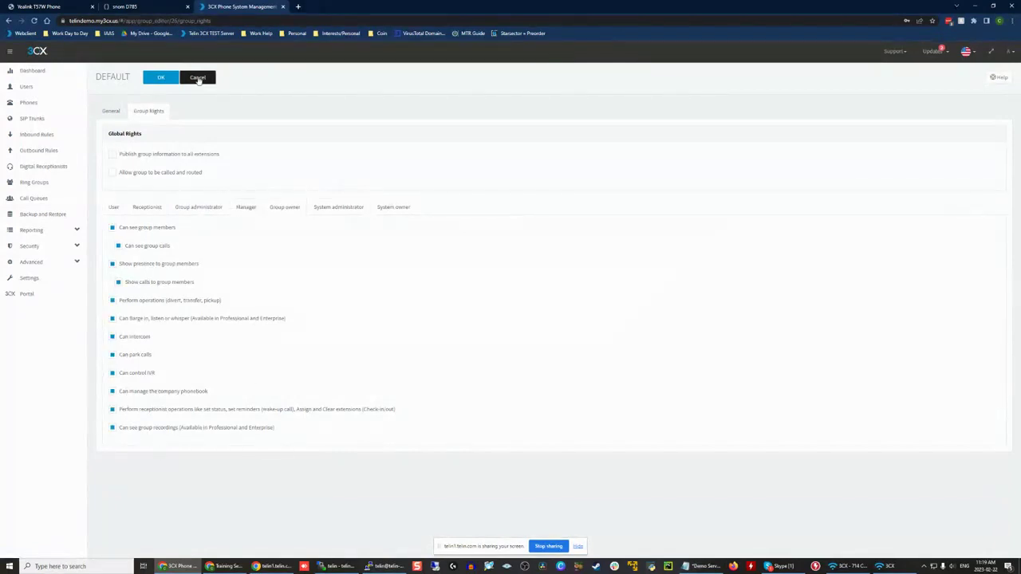
Step: Look over the DEFAULT group's name and member list, and return to its group rights
{"action": "left_click", "coordinate": [124, 116]}
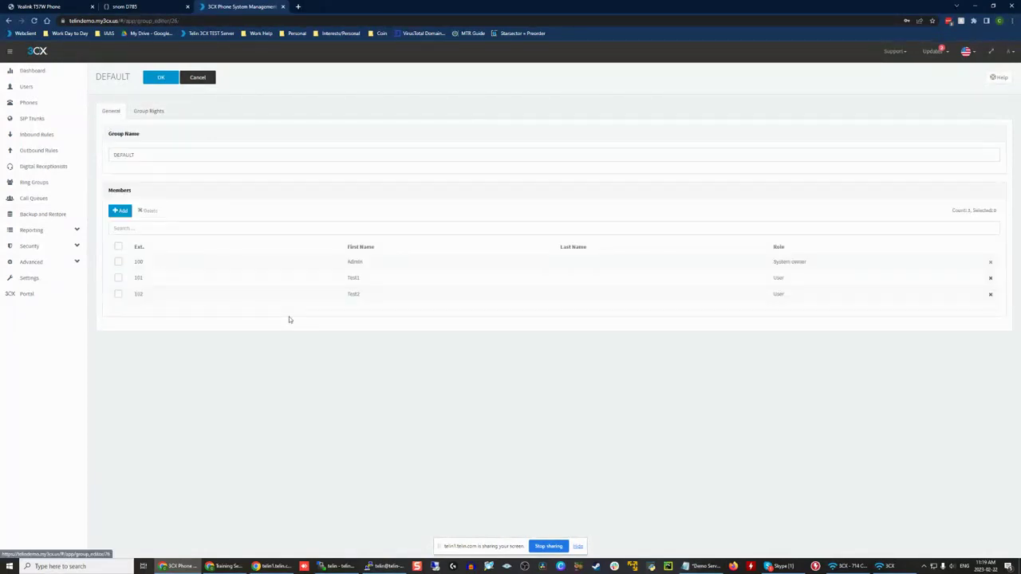
{"action": "left_click", "coordinate": [144, 156]}
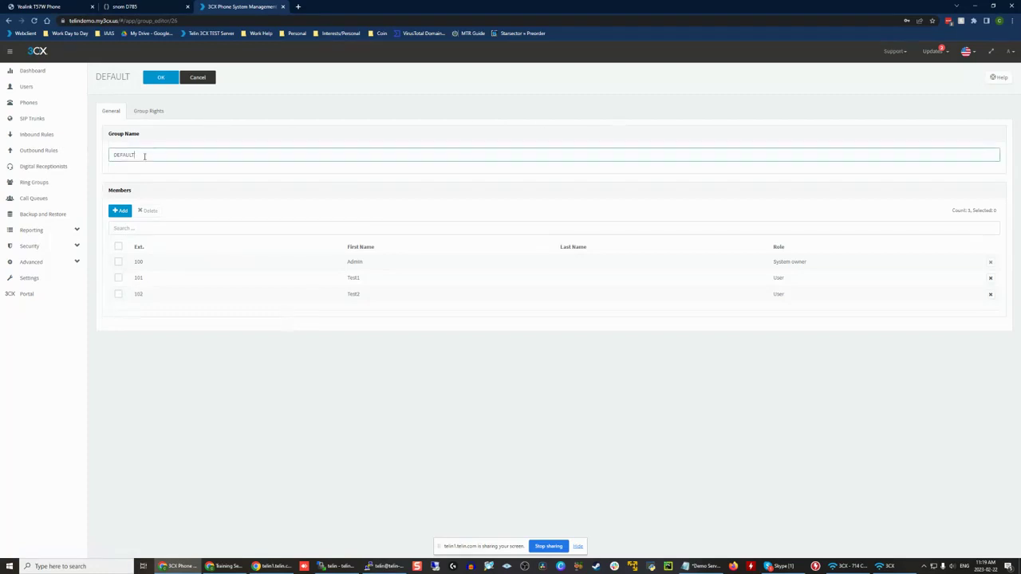
{"action": "left_click", "coordinate": [149, 111]}
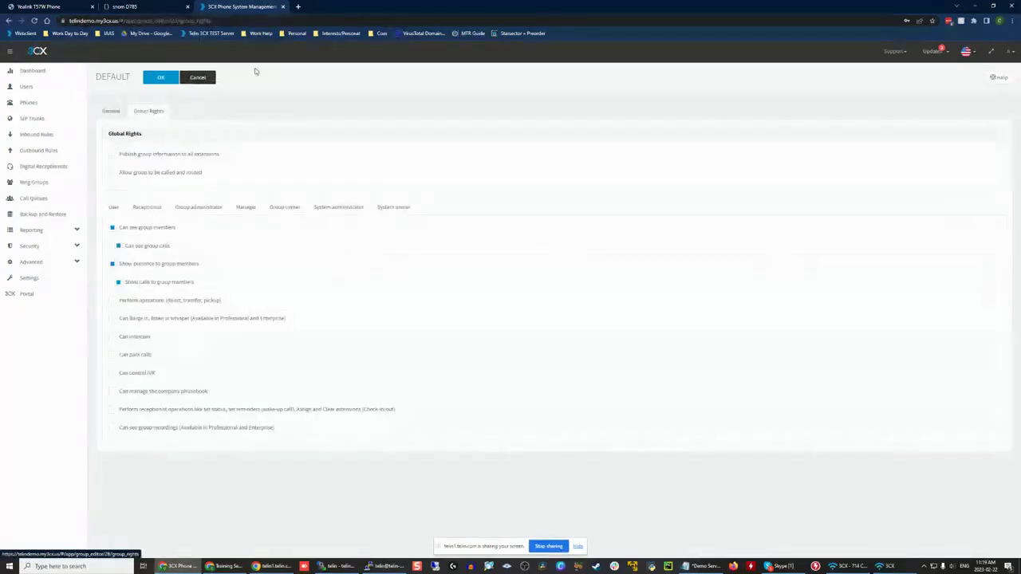
{"action": "left_click", "coordinate": [111, 112]}
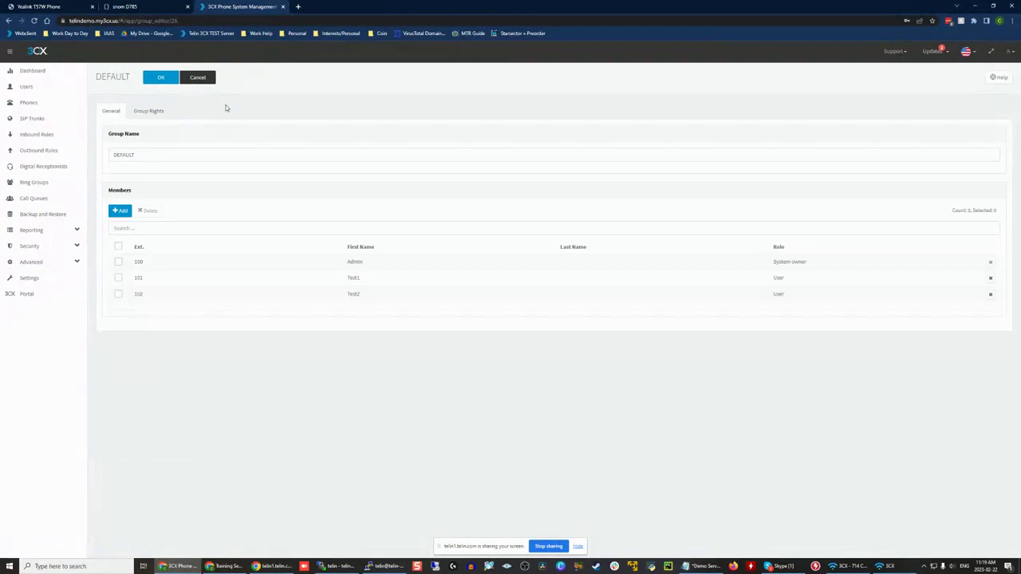
{"action": "left_click", "coordinate": [161, 113]}
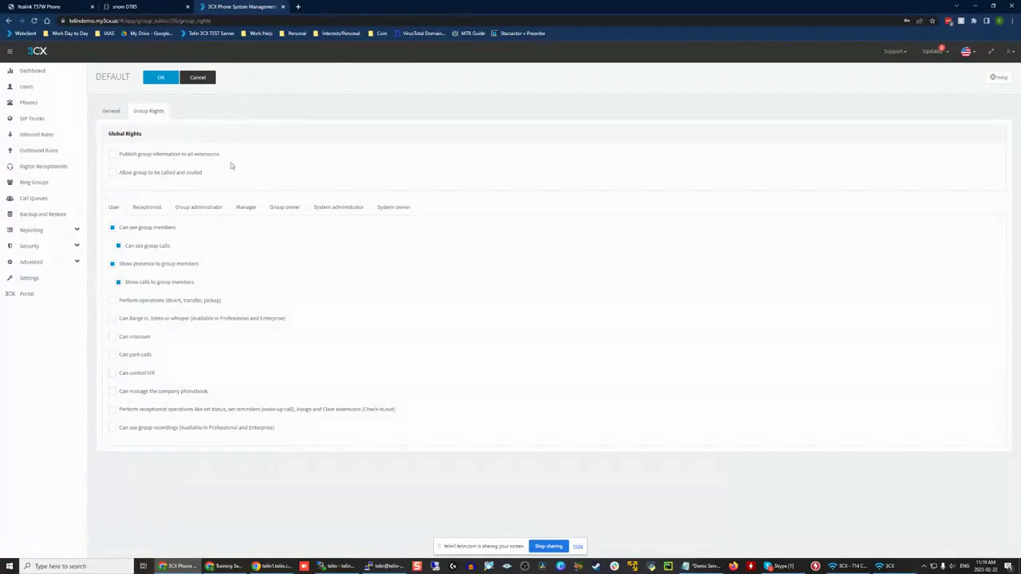
Step: Examine the right to publish group information to all extensions alongside the members, and close the DEFAULT group without saving
{"action": "triple_click", "coordinate": [197, 153]}
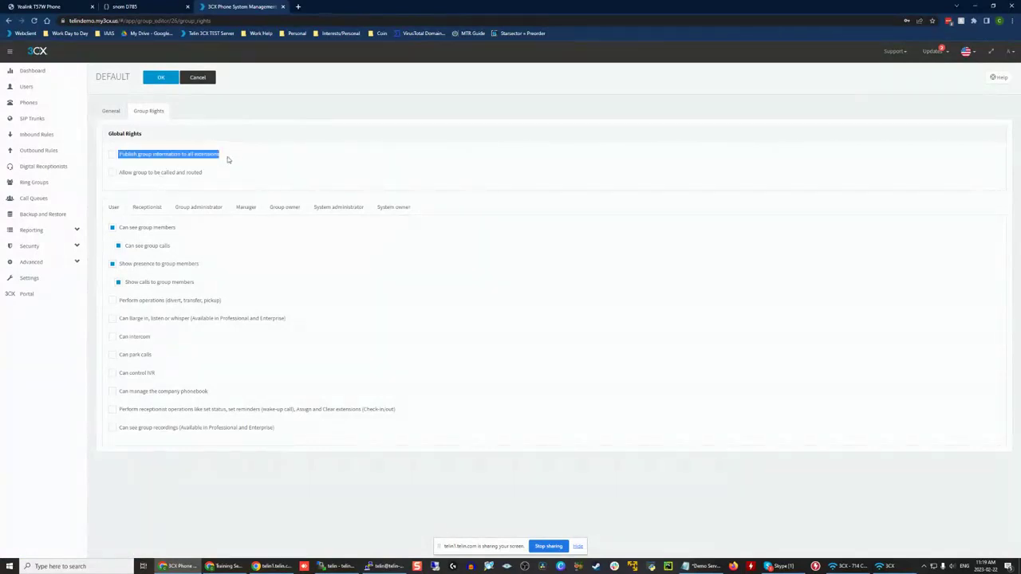
{"action": "left_click", "coordinate": [227, 160]}
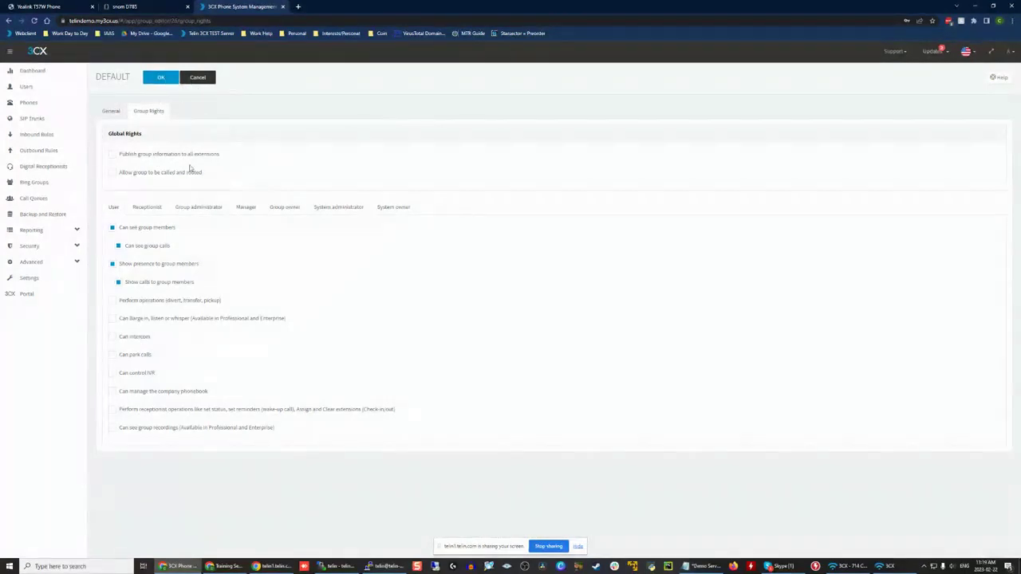
{"action": "left_click", "coordinate": [112, 112]}
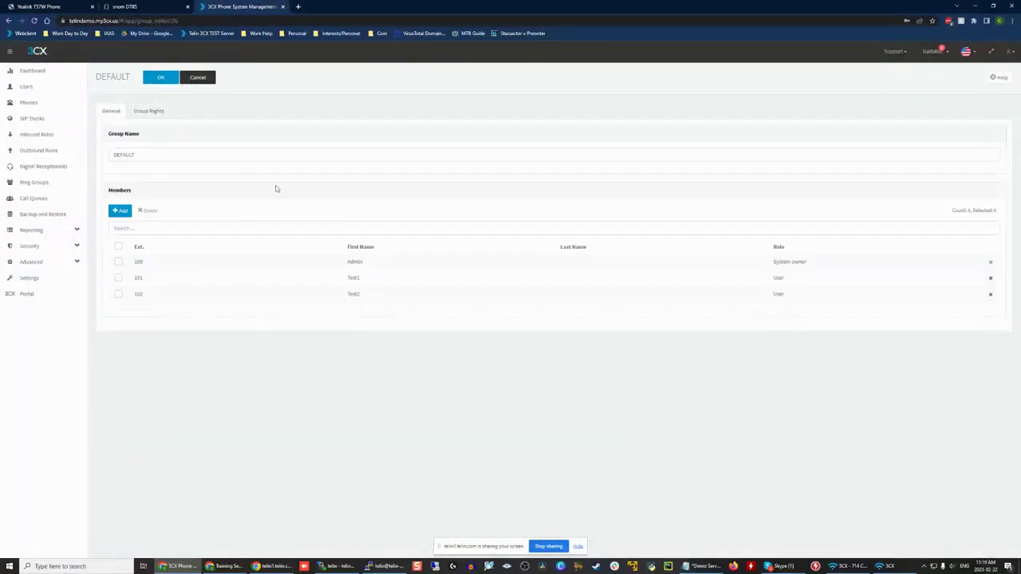
{"action": "left_click", "coordinate": [149, 111]}
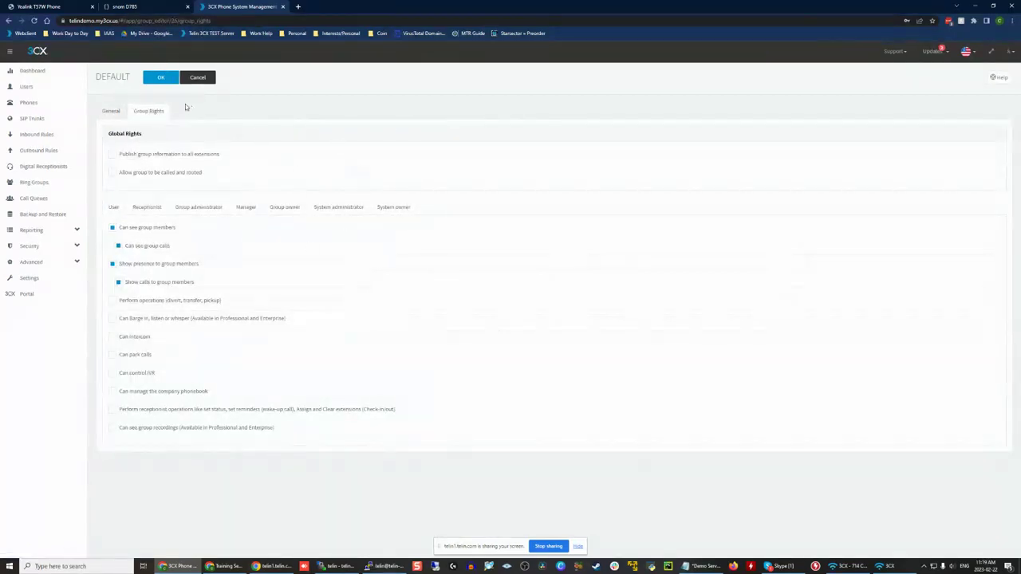
{"action": "left_click", "coordinate": [209, 79]}
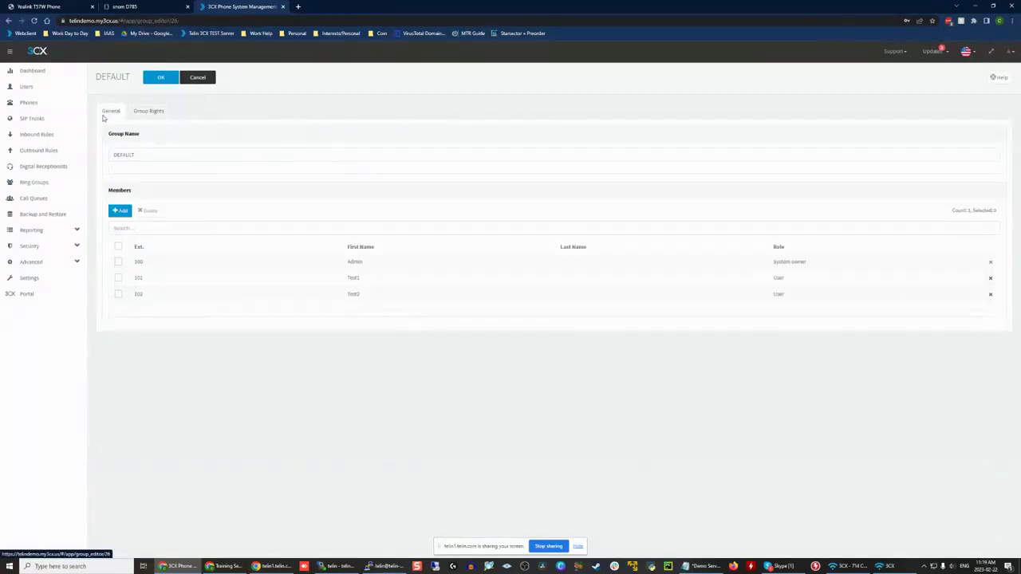
{"action": "left_click", "coordinate": [206, 79]}
Step: Remove extensions 101 Test1 and 102 Test2 from the DEFAULT group and save it
{"action": "left_click", "coordinate": [106, 166]}
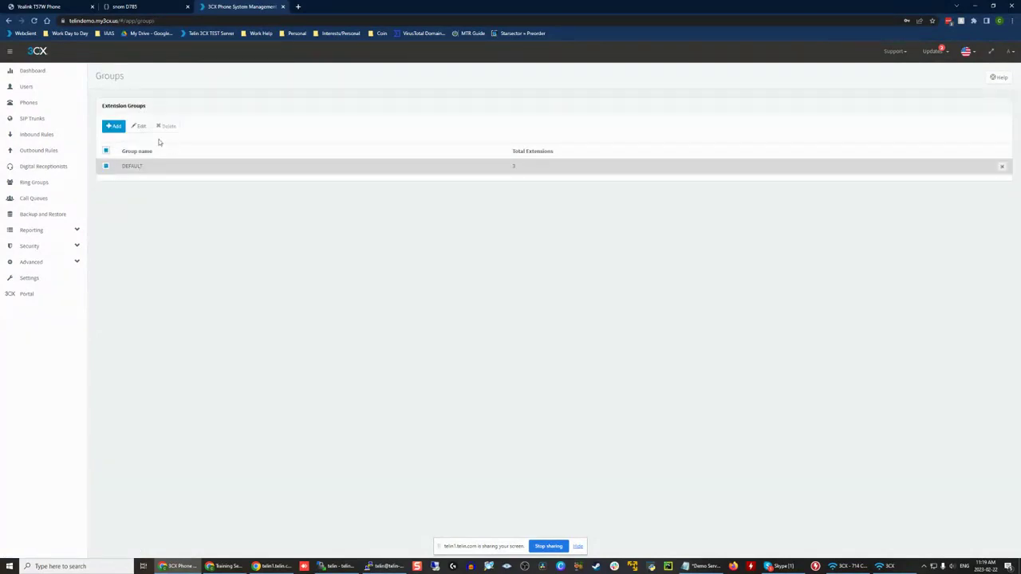
{"action": "left_click", "coordinate": [139, 128]}
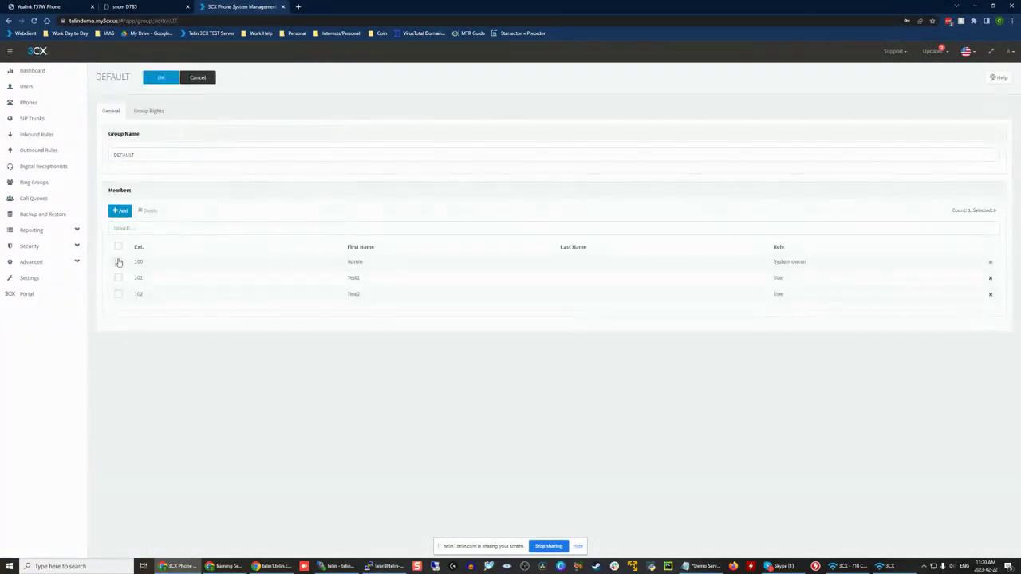
{"action": "left_click", "coordinate": [118, 278]}
{"action": "left_click", "coordinate": [118, 294]}
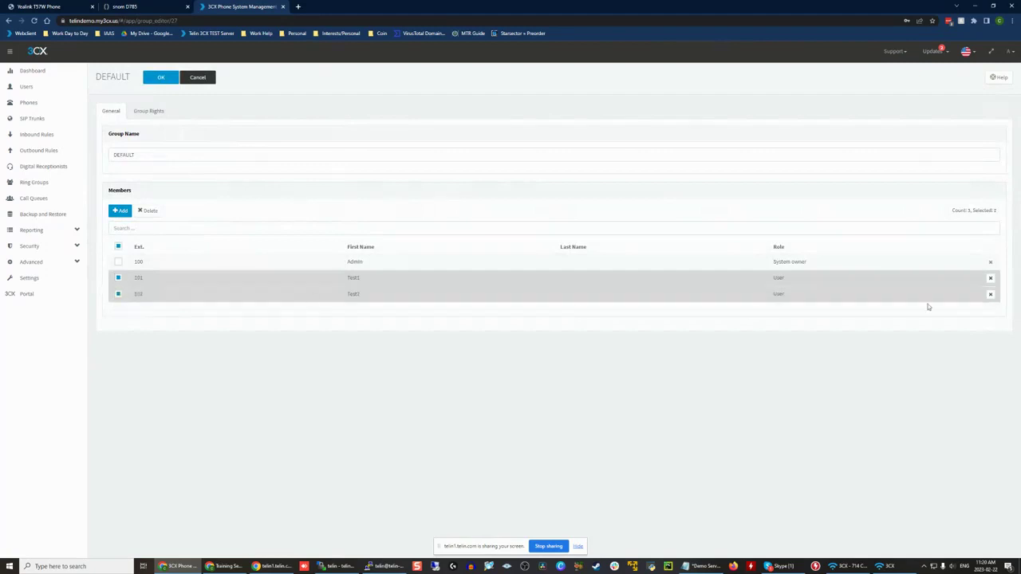
{"action": "left_click", "coordinate": [990, 278]}
{"action": "left_click", "coordinate": [991, 279]}
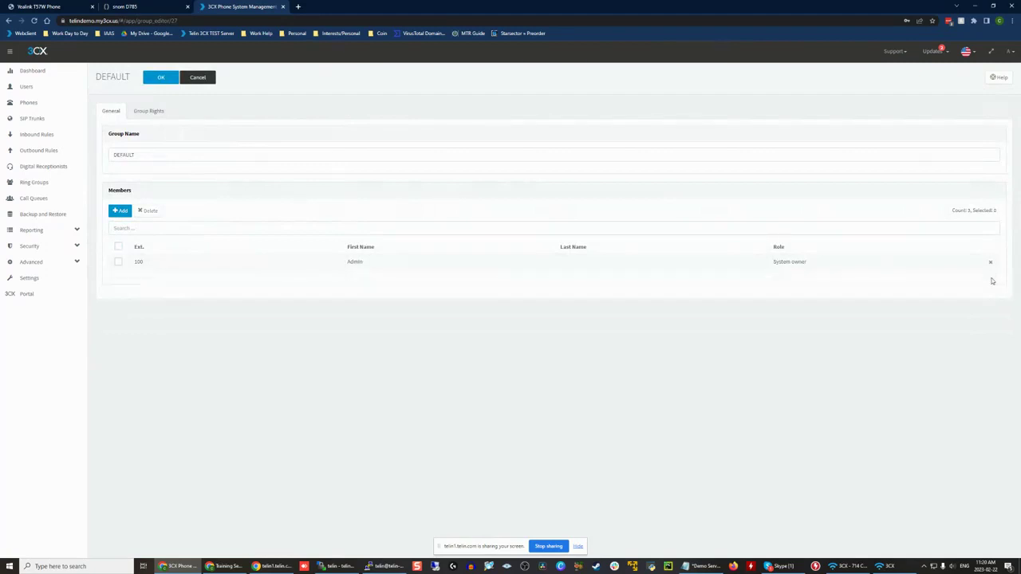
{"action": "left_click", "coordinate": [156, 77]}
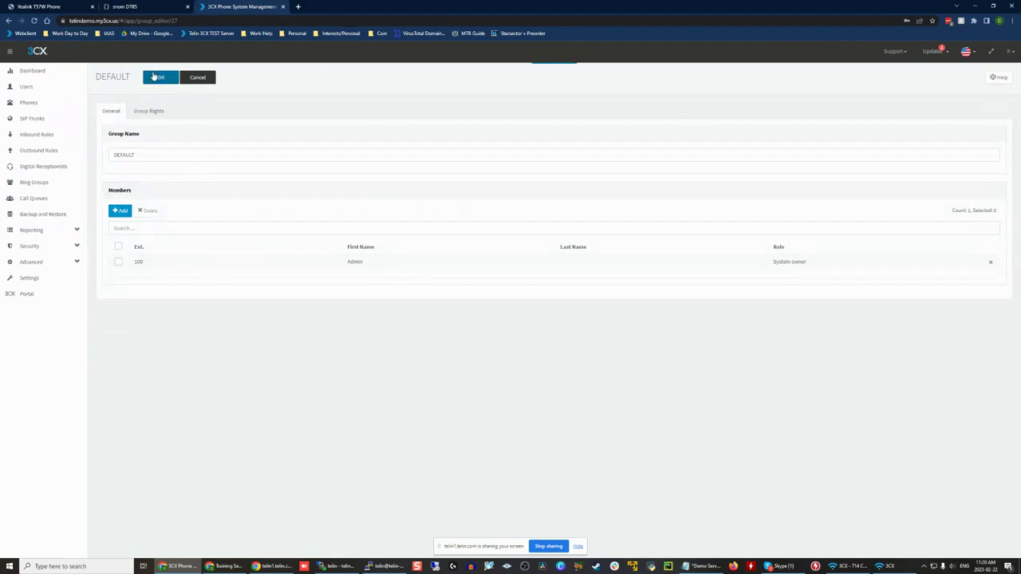
Step: Create an extension group named New Group with members 101 Test1 and 102 Test2, and save it
{"action": "left_click", "coordinate": [115, 126]}
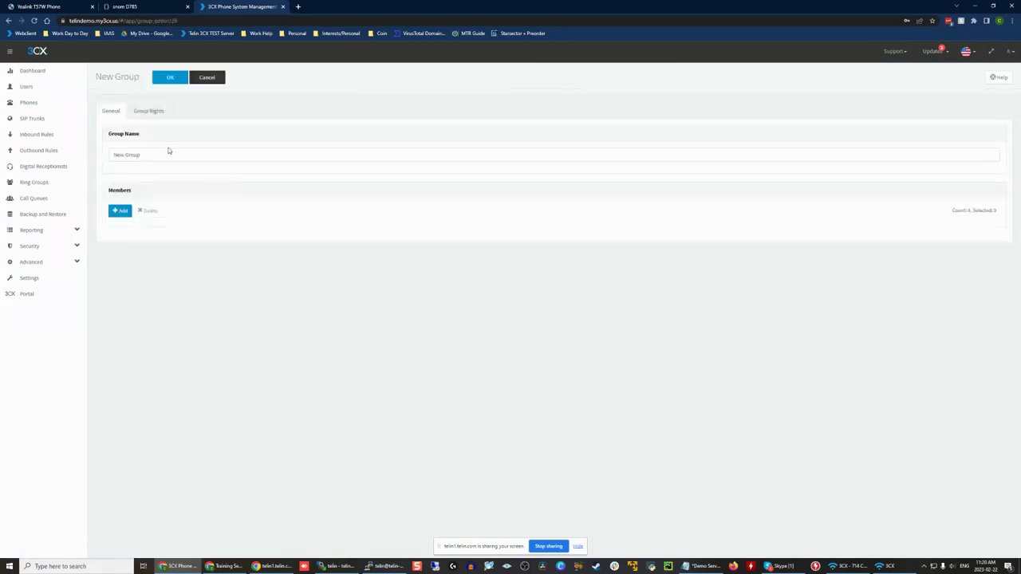
{"action": "left_click", "coordinate": [168, 153]}
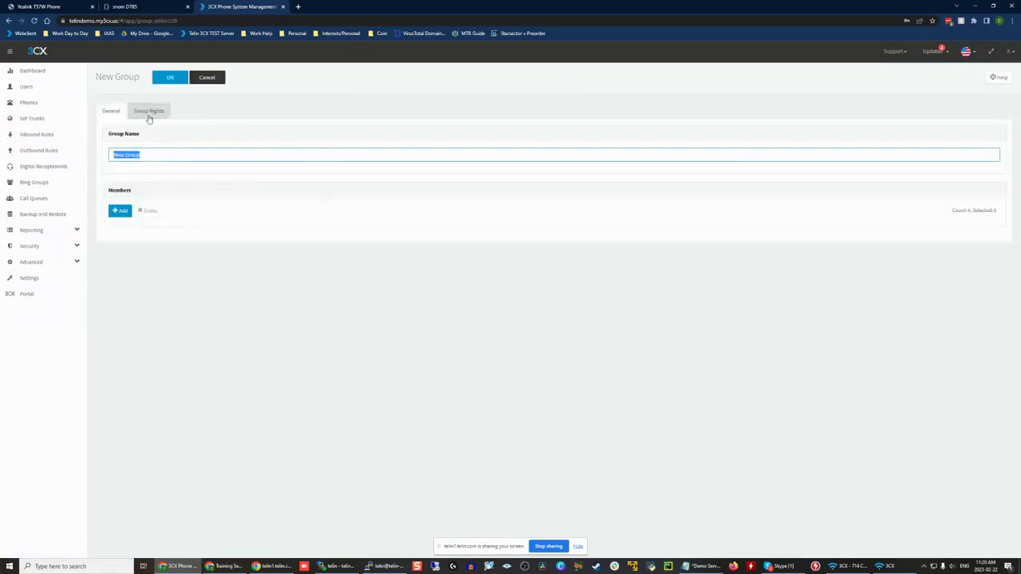
{"action": "left_click", "coordinate": [120, 211]}
{"action": "left_click", "coordinate": [369, 148]}
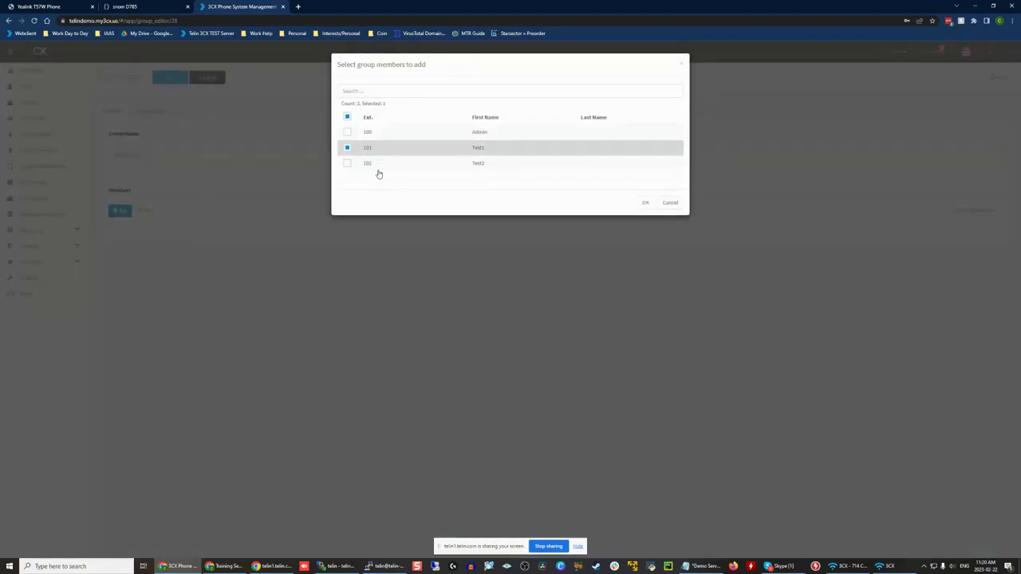
{"action": "left_click", "coordinate": [378, 166]}
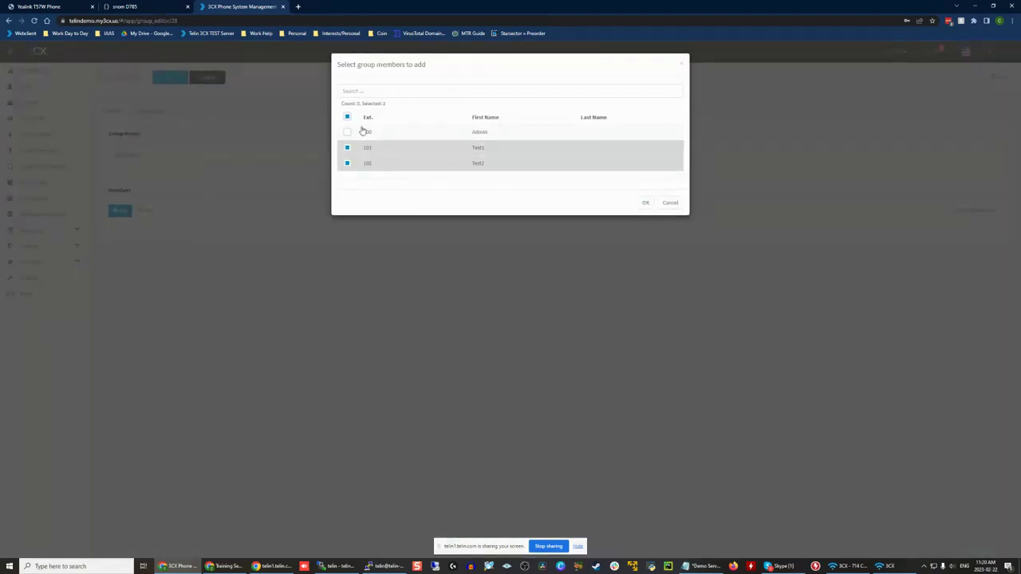
{"action": "left_click", "coordinate": [646, 202]}
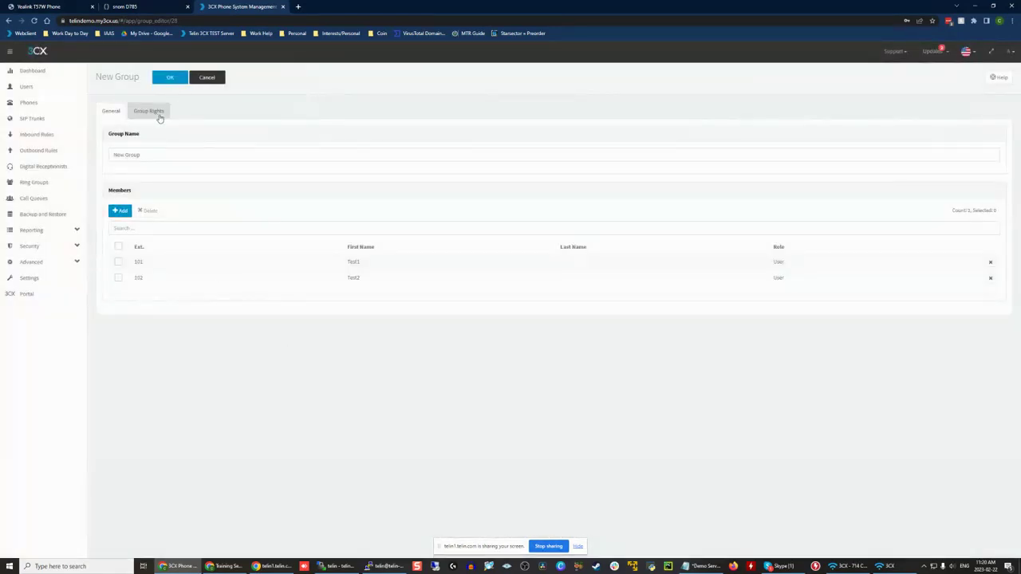
{"action": "left_click", "coordinate": [170, 77]}
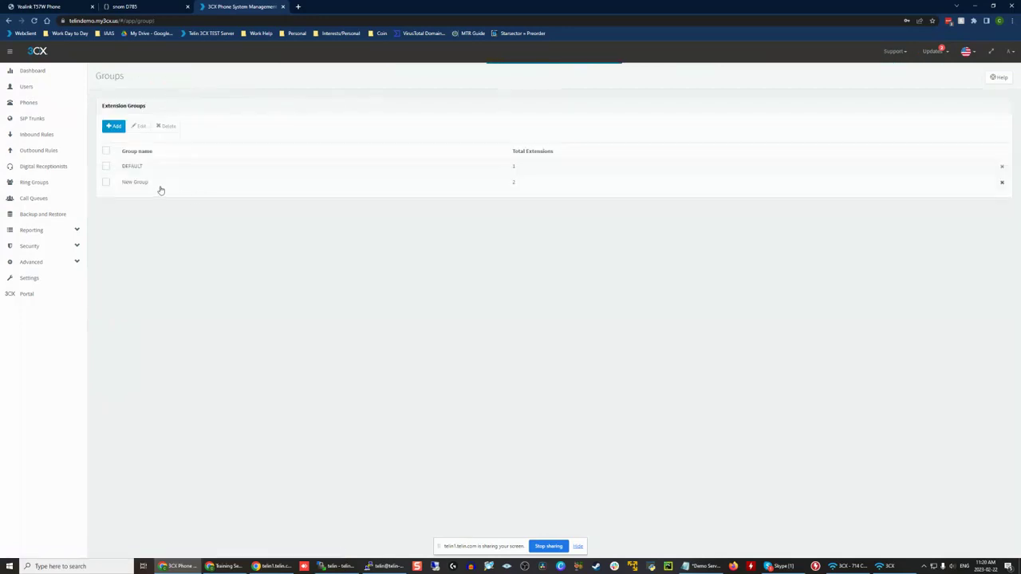
Step: Open the DEFAULT group again, examine its right to publish group information to all extensions, and close it
{"action": "double_click", "coordinate": [160, 188]}
{"action": "left_click", "coordinate": [160, 77]}
{"action": "double_click", "coordinate": [471, 170]}
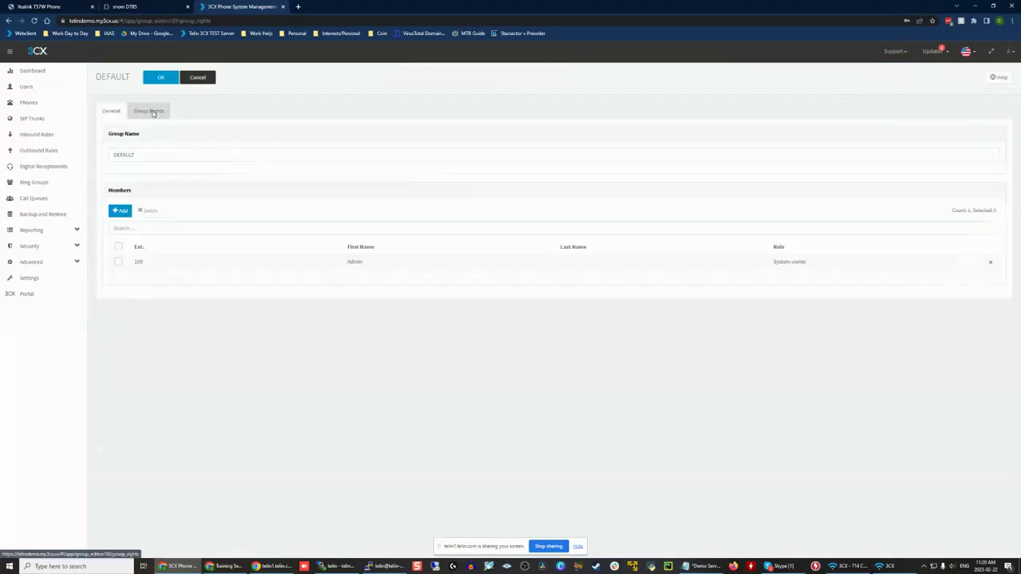
{"action": "left_click", "coordinate": [150, 111]}
{"action": "left_click_drag", "start_coordinate": [247, 161], "coordinate": [117, 155]}
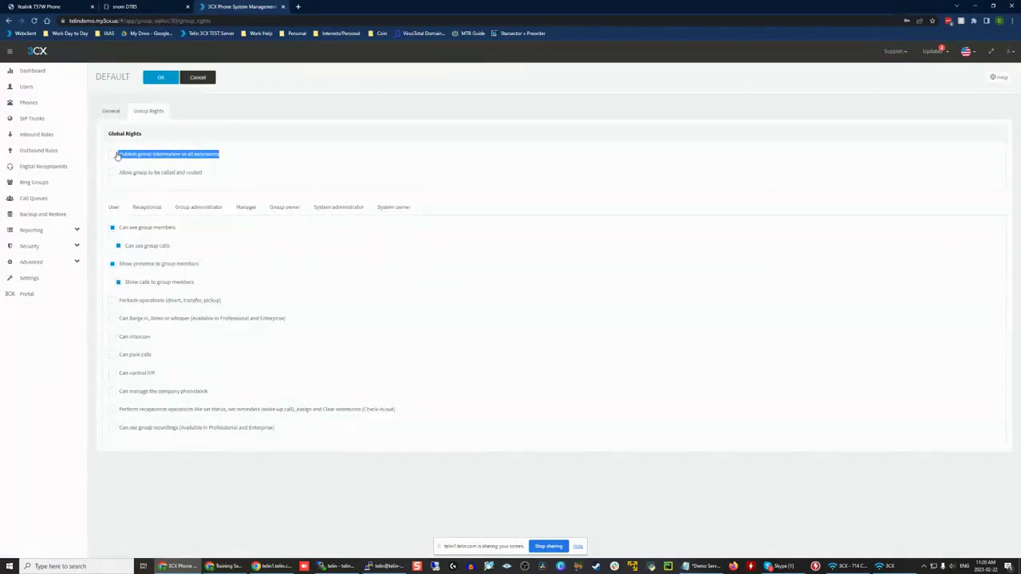
{"action": "left_click", "coordinate": [309, 157]}
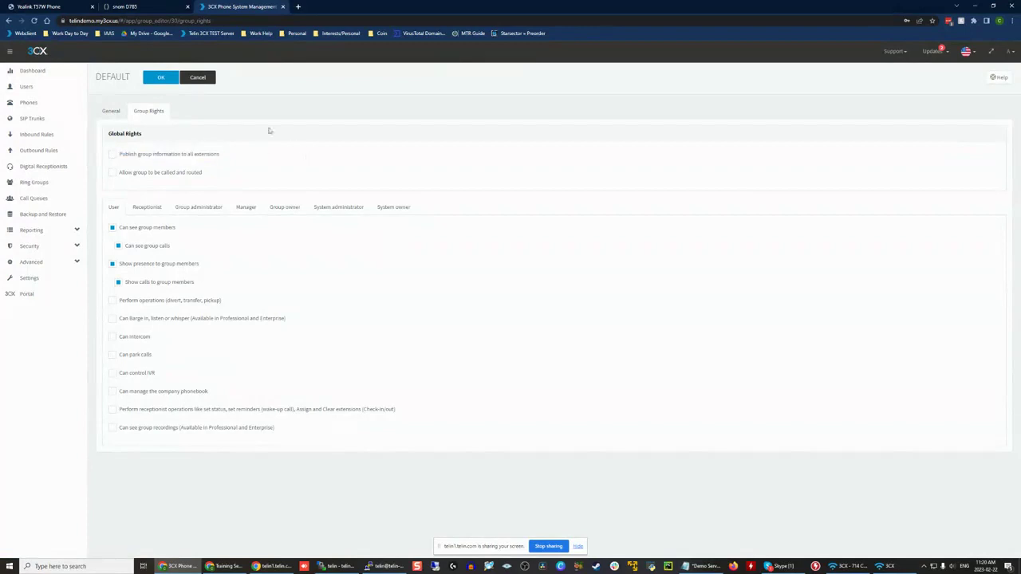
{"action": "left_click", "coordinate": [159, 79]}
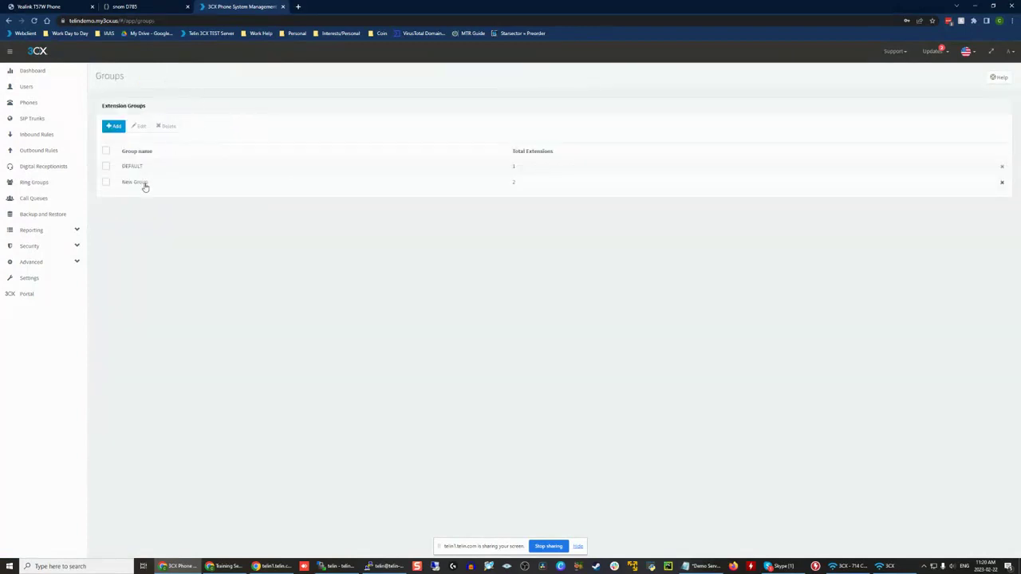
Step: Review New Group's members and its right to publish group information to all extensions, and leave without saving
{"action": "double_click", "coordinate": [144, 182]}
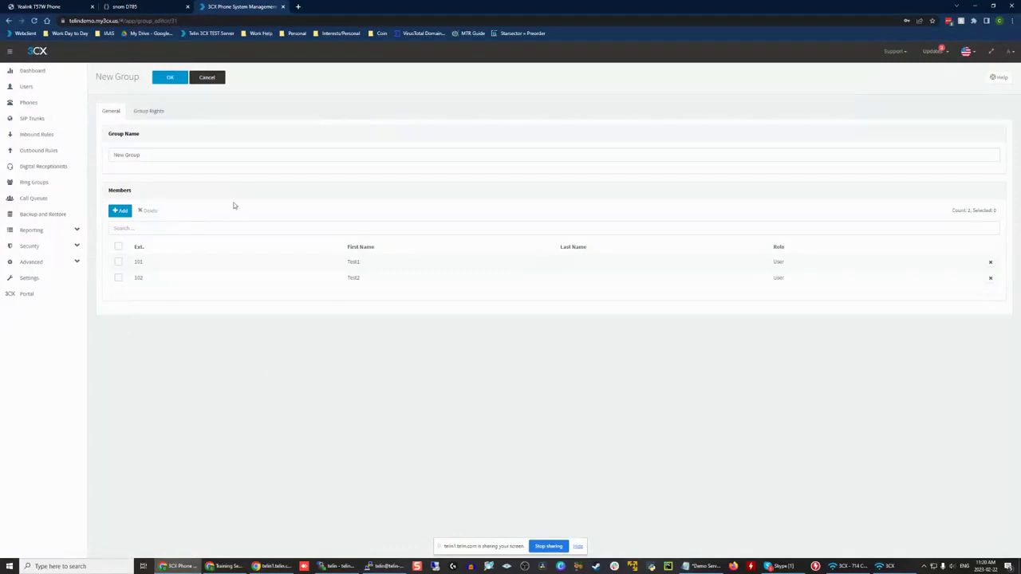
{"action": "left_click", "coordinate": [150, 111]}
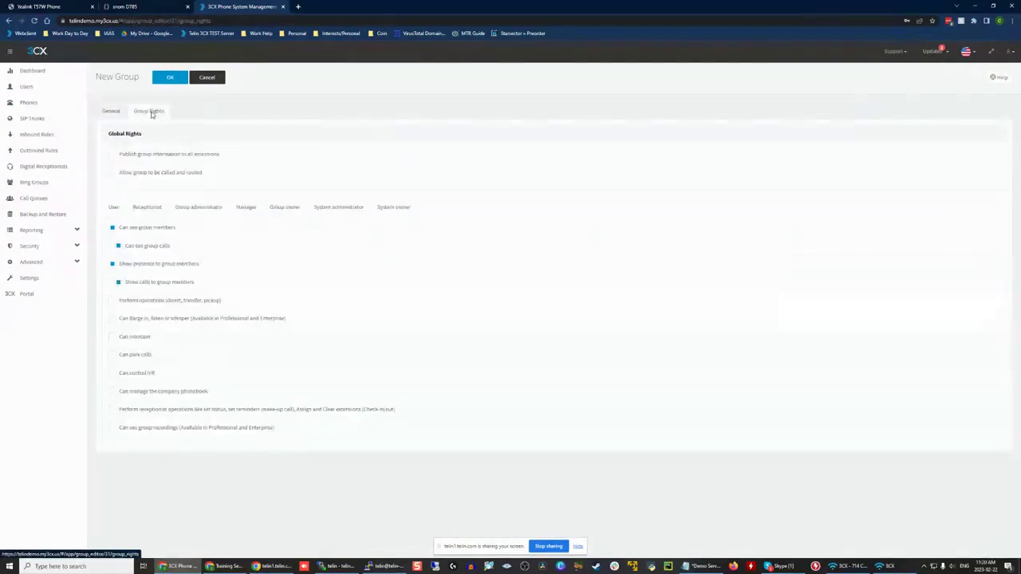
{"action": "mouse_move", "coordinate": [125, 155]}
{"action": "left_mouse_down"}
{"action": "mouse_move", "coordinate": [240, 155]}
{"action": "mouse_move", "coordinate": [118, 155]}
{"action": "left_mouse_up"}
{"action": "left_click", "coordinate": [241, 155]}
{"action": "left_click", "coordinate": [285, 155]}
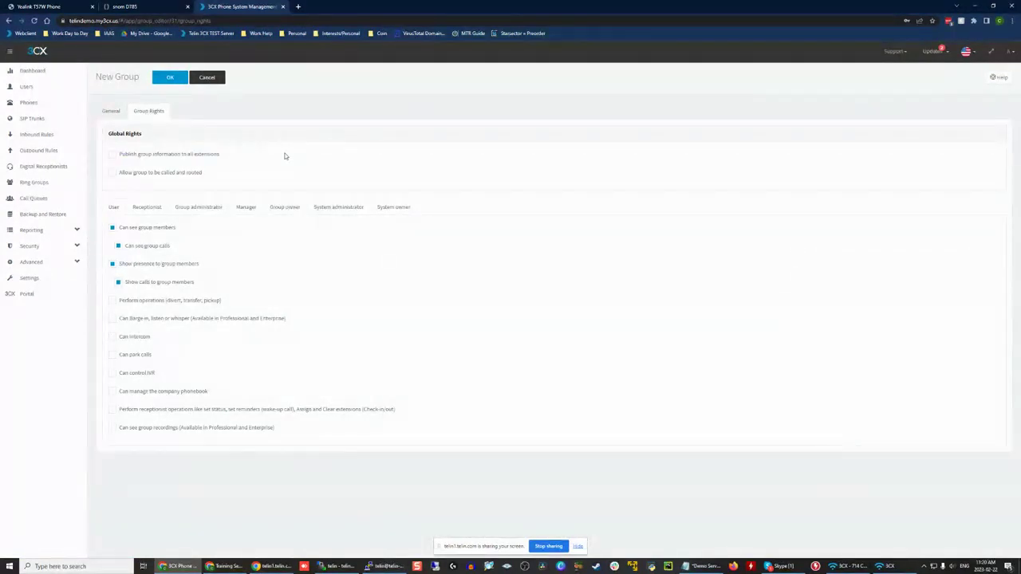
{"action": "left_click", "coordinate": [206, 79]}
Step: Start a new digital receptionist and name it Main
{"action": "left_click", "coordinate": [55, 87]}
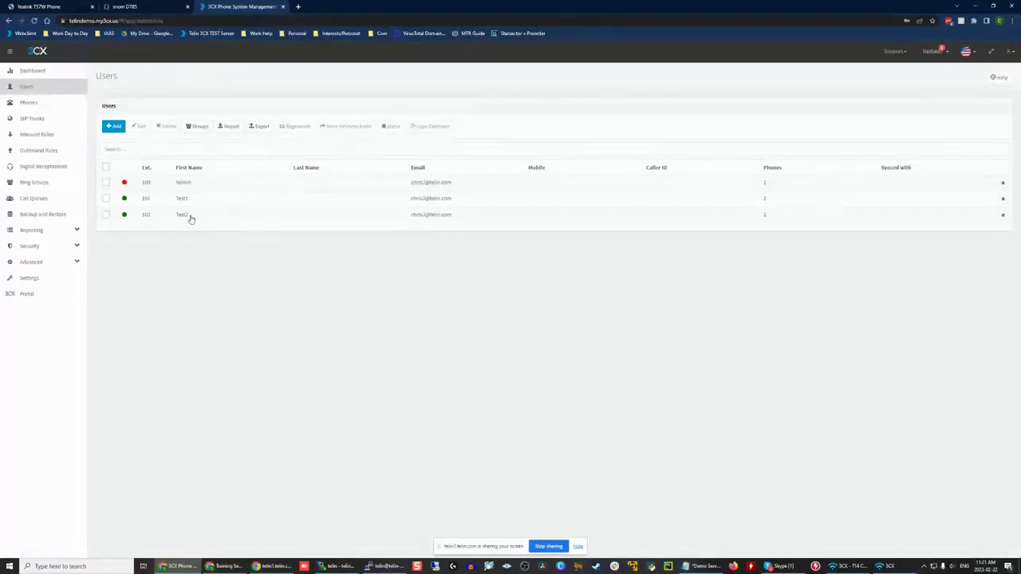
{"action": "left_click", "coordinate": [46, 132]}
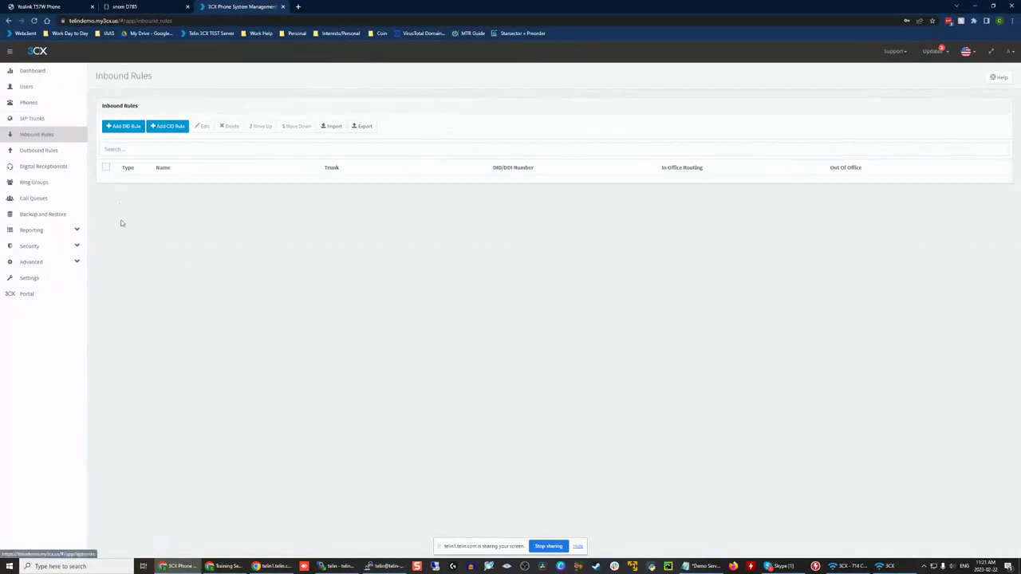
{"action": "left_click", "coordinate": [67, 170]}
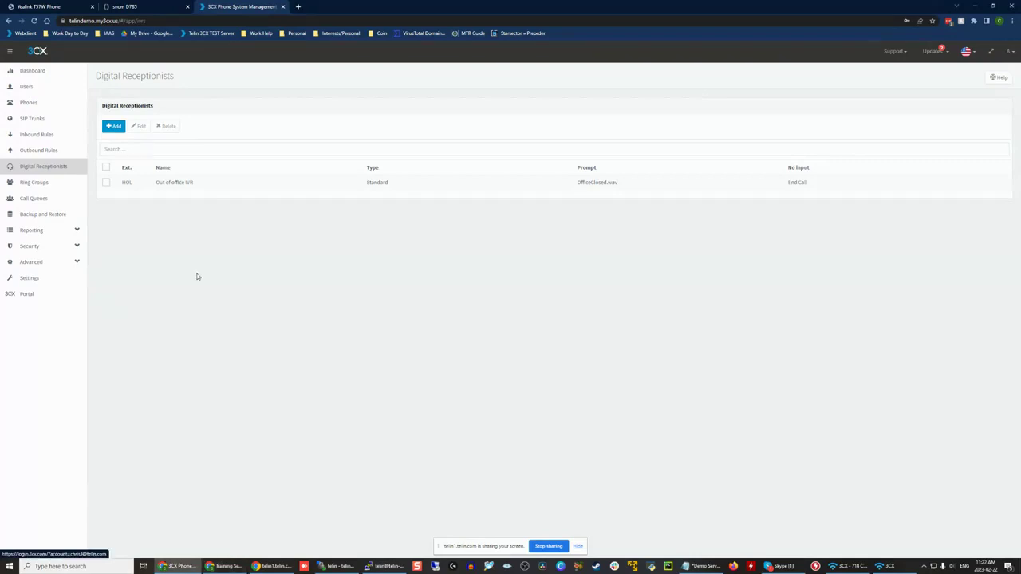
{"action": "left_click", "coordinate": [116, 127]}
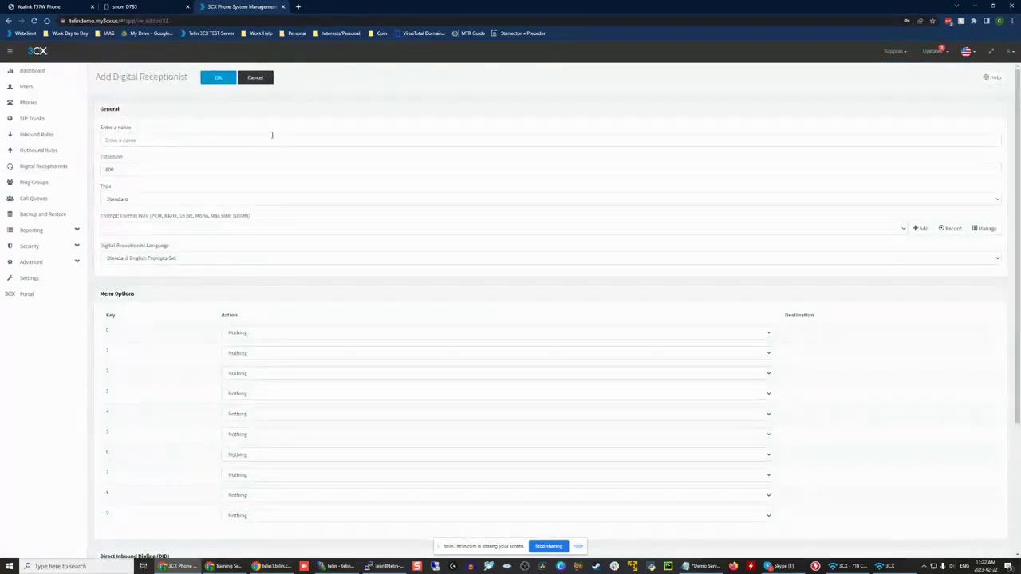
{"action": "left_click", "coordinate": [137, 140]}
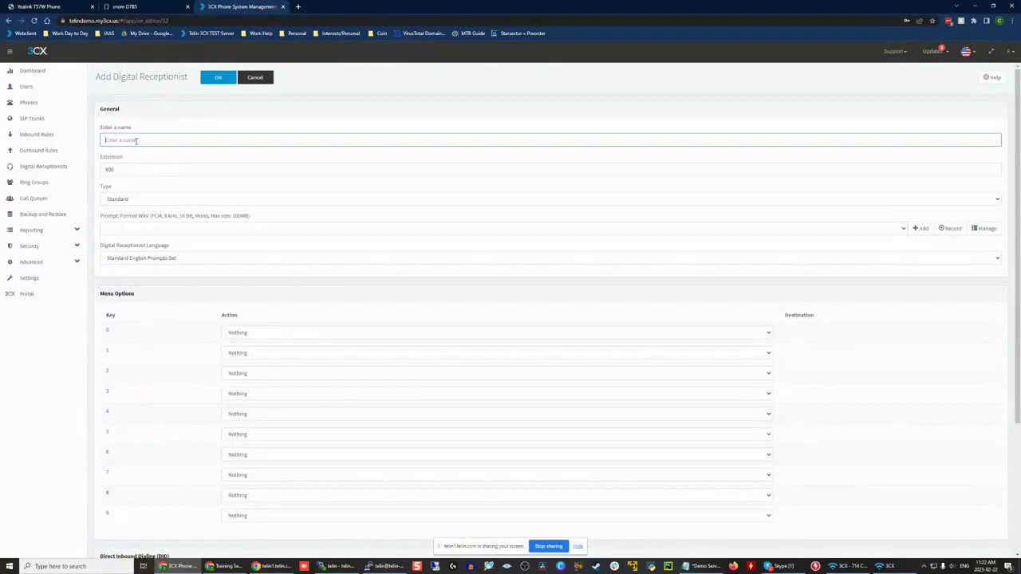
{"action": "type", "text": "H"}
{"action": "type", "text": "ain"}
{"action": "left_click_drag", "start_coordinate": [106, 218], "coordinate": [246, 227]}
{"action": "left_click", "coordinate": [267, 219]}
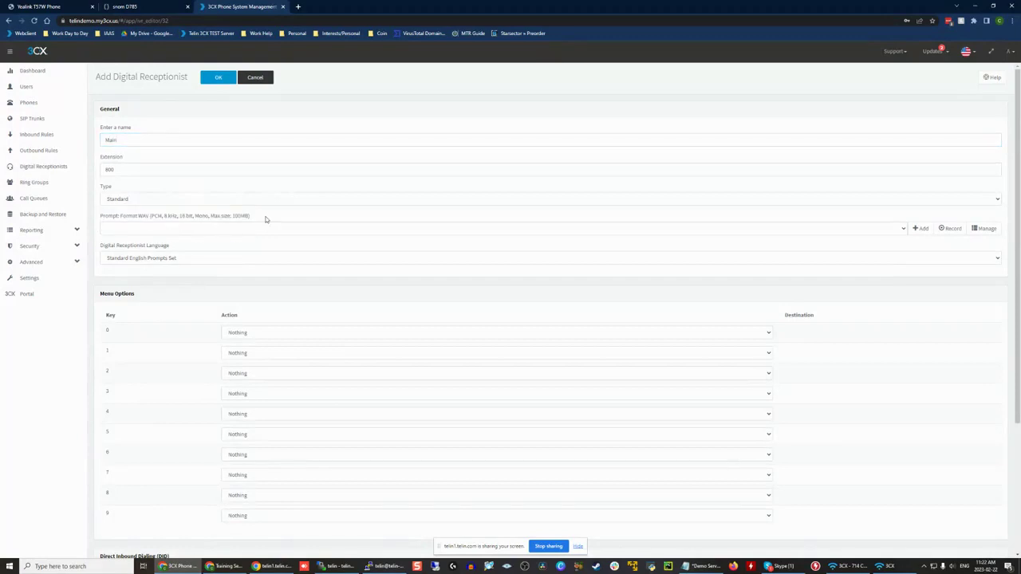
Step: Keep the receptionist type Standard and examine its keypad menu options and the actions available for key 0
{"action": "left_click", "coordinate": [135, 170]}
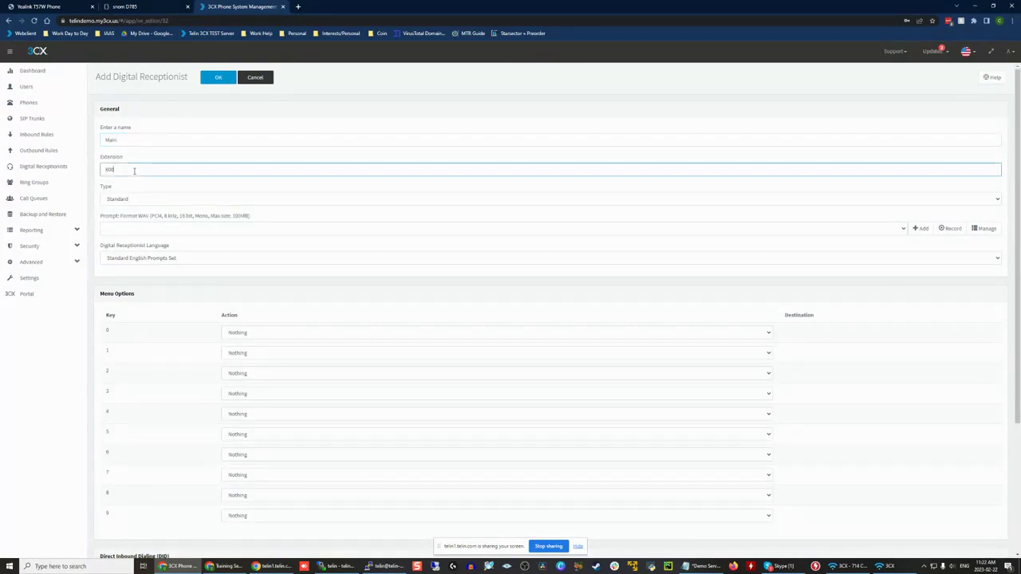
{"action": "left_click", "coordinate": [139, 195]}
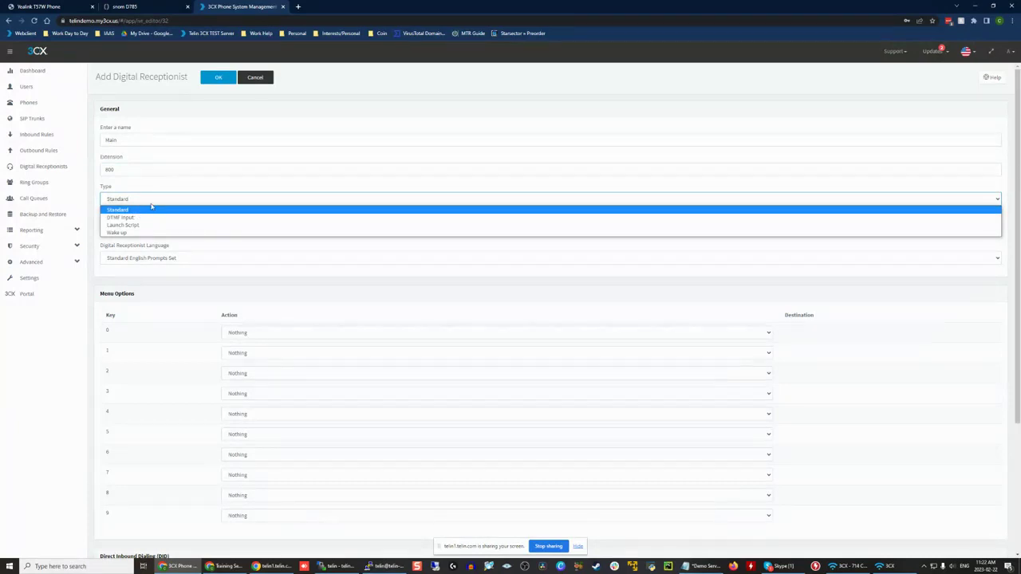
{"action": "left_click", "coordinate": [151, 208]}
{"action": "double_click", "coordinate": [109, 331]}
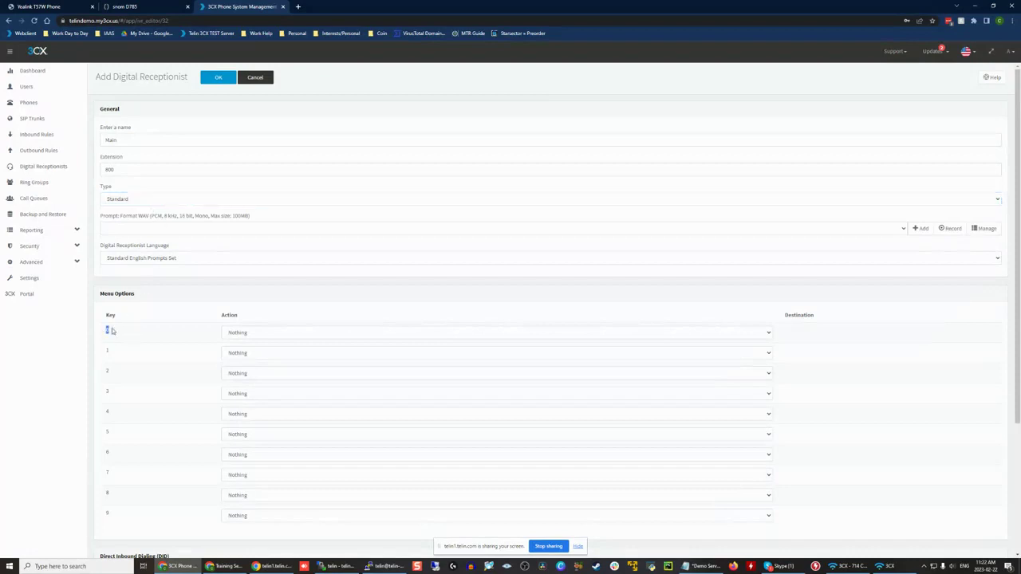
{"action": "scroll", "coordinate": [119, 333], "scroll_direction": "down", "scroll_amount": 3}
{"action": "left_click", "coordinate": [125, 132]}
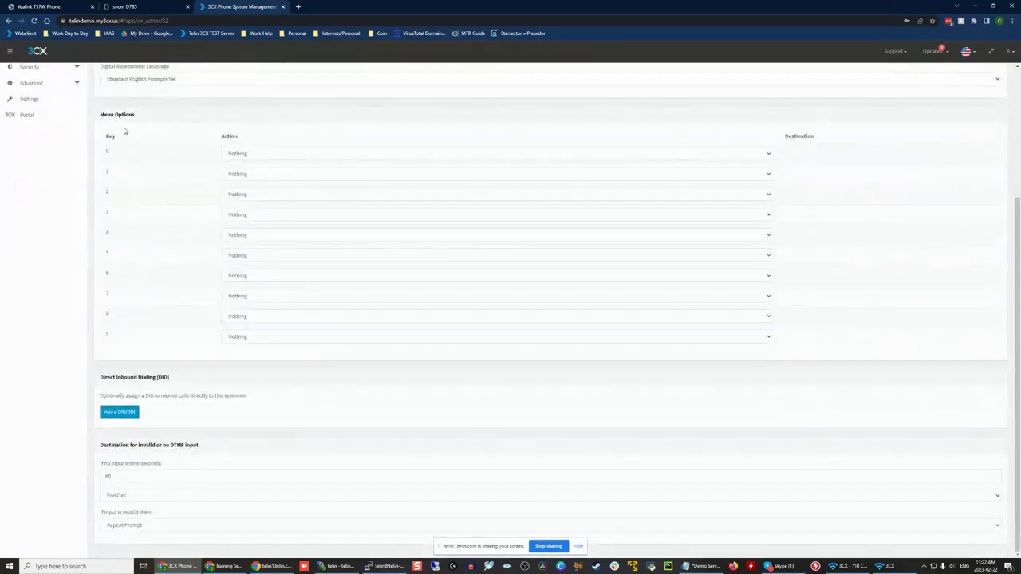
{"action": "scroll", "coordinate": [279, 165], "scroll_direction": "up", "scroll_amount": 1}
{"action": "scroll", "coordinate": [279, 164], "scroll_direction": "up", "scroll_amount": 3}
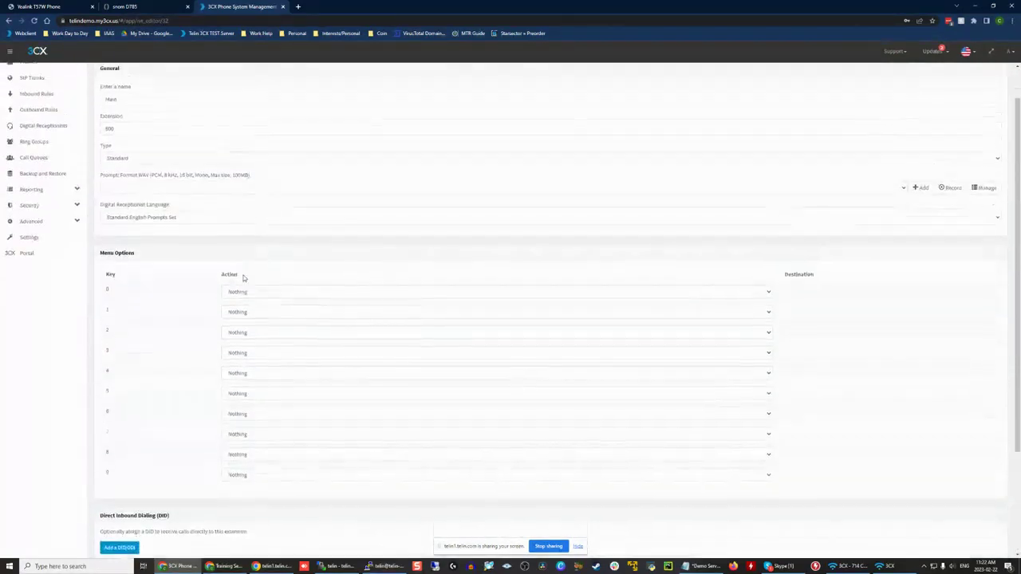
{"action": "left_click", "coordinate": [241, 333]}
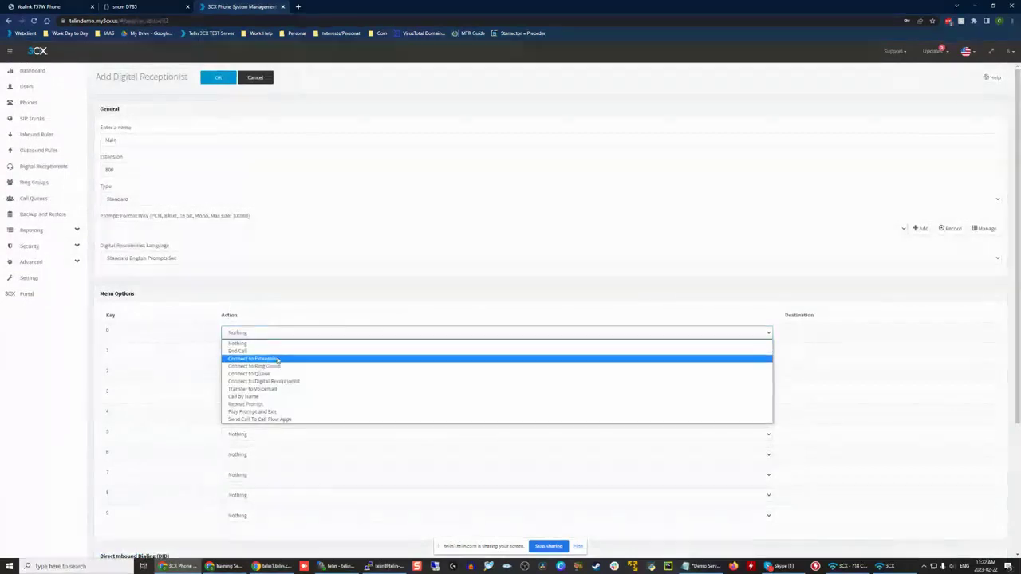
{"action": "left_click", "coordinate": [160, 368]}
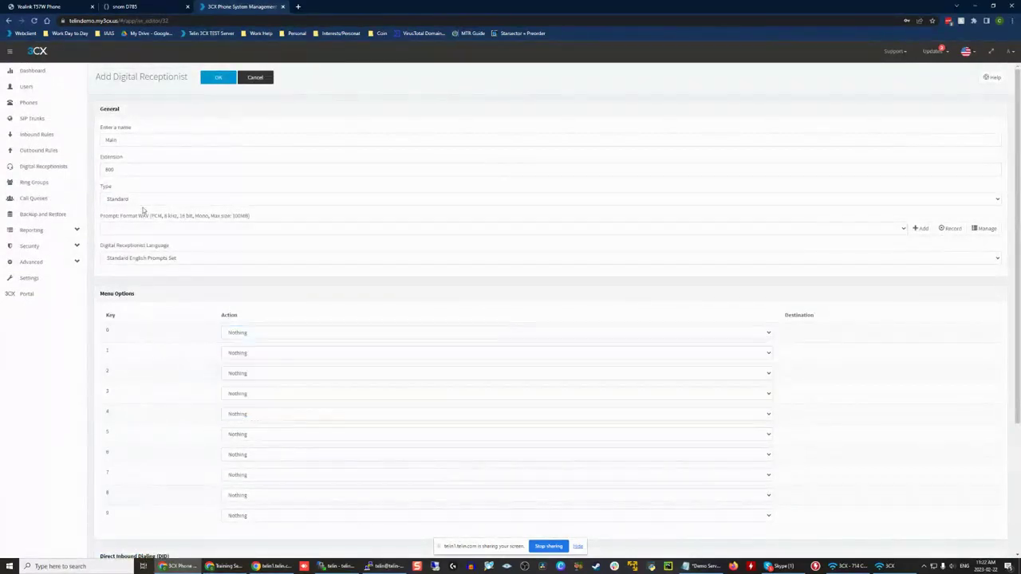
Step: Try the DTMF Input type with a three-digit code as the first menu option's ID, and look at its available actions
{"action": "left_click", "coordinate": [131, 197]}
{"action": "left_click", "coordinate": [121, 218]}
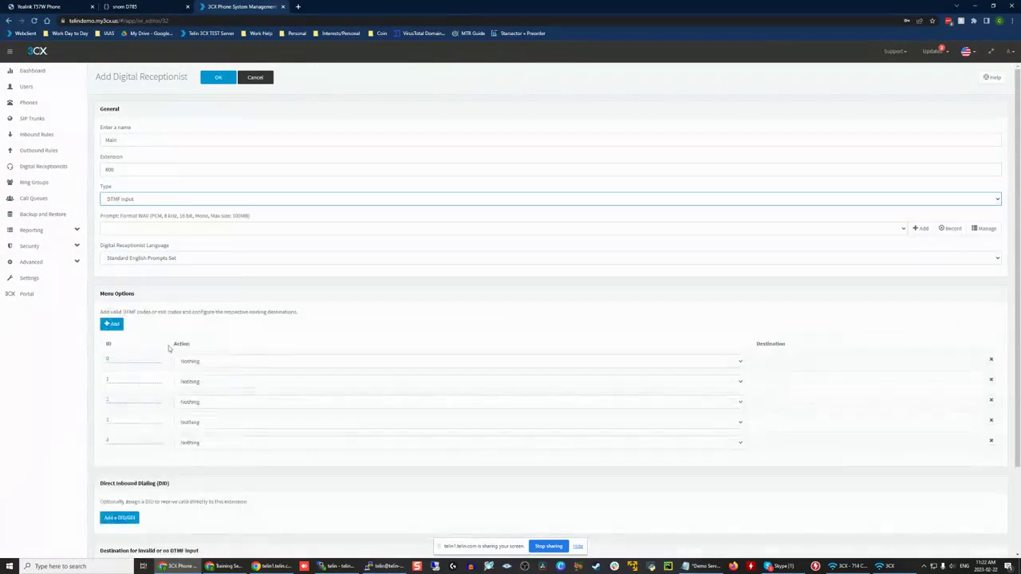
{"action": "left_click", "coordinate": [126, 360]}
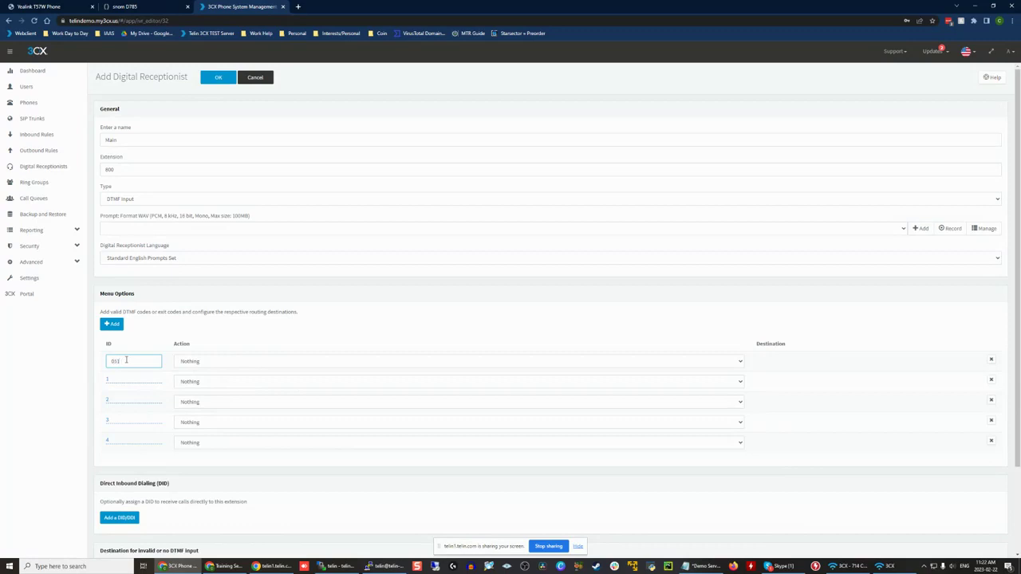
{"action": "left_click", "coordinate": [196, 361]}
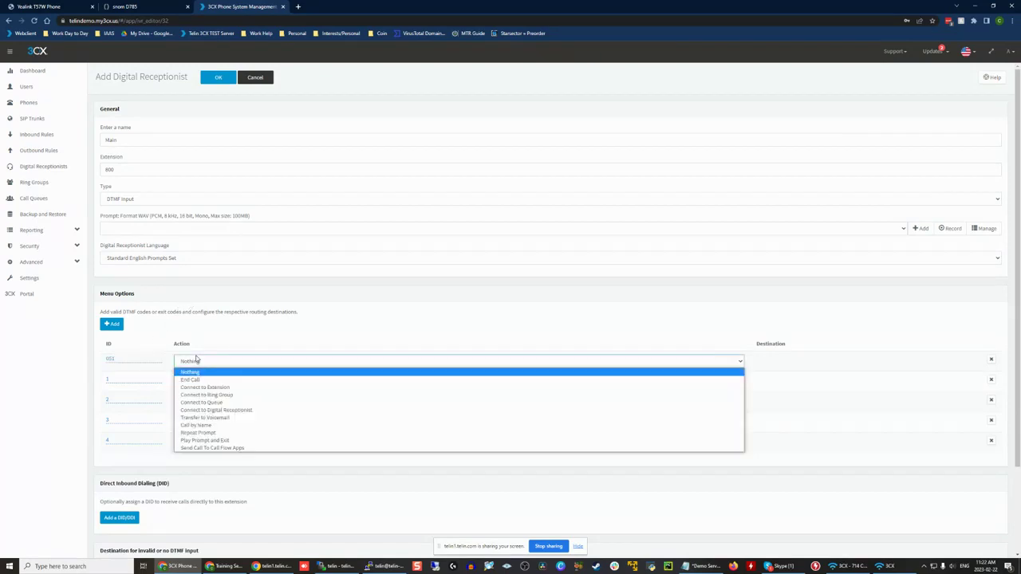
{"action": "left_click", "coordinate": [227, 360]}
{"action": "left_click", "coordinate": [225, 359]}
{"action": "left_click", "coordinate": [225, 360]}
Step: Try the Launch Script and Wake up receptionist types to see the options each one offers
{"action": "left_click", "coordinate": [142, 232]}
{"action": "left_click", "coordinate": [141, 202]}
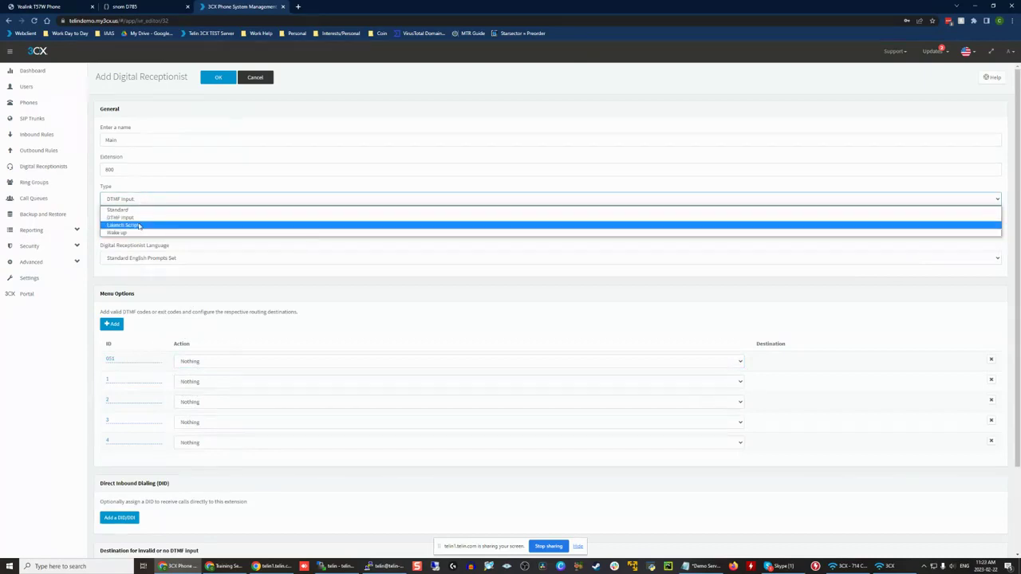
{"action": "left_click", "coordinate": [138, 227]}
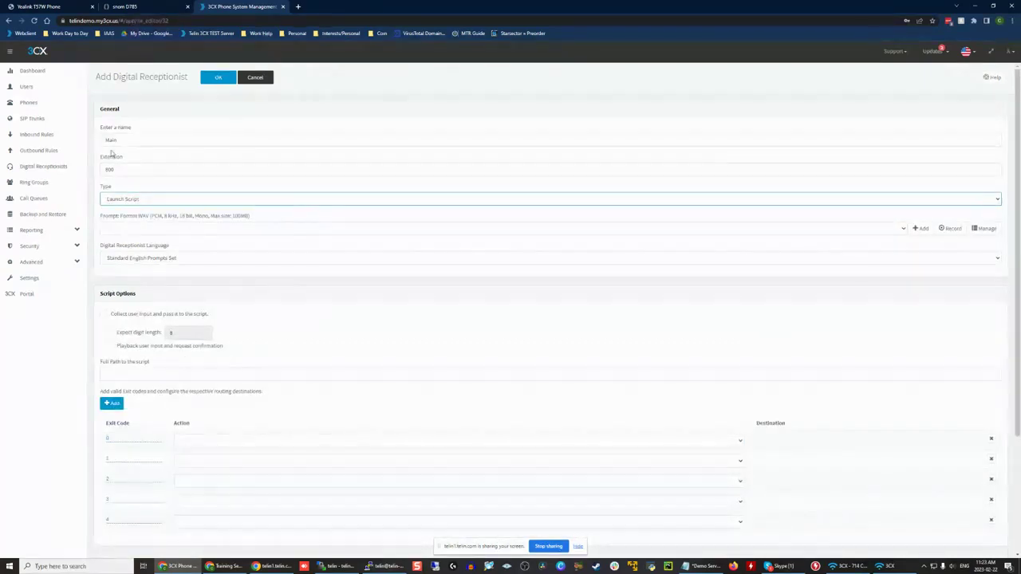
{"action": "left_click", "coordinate": [144, 200]}
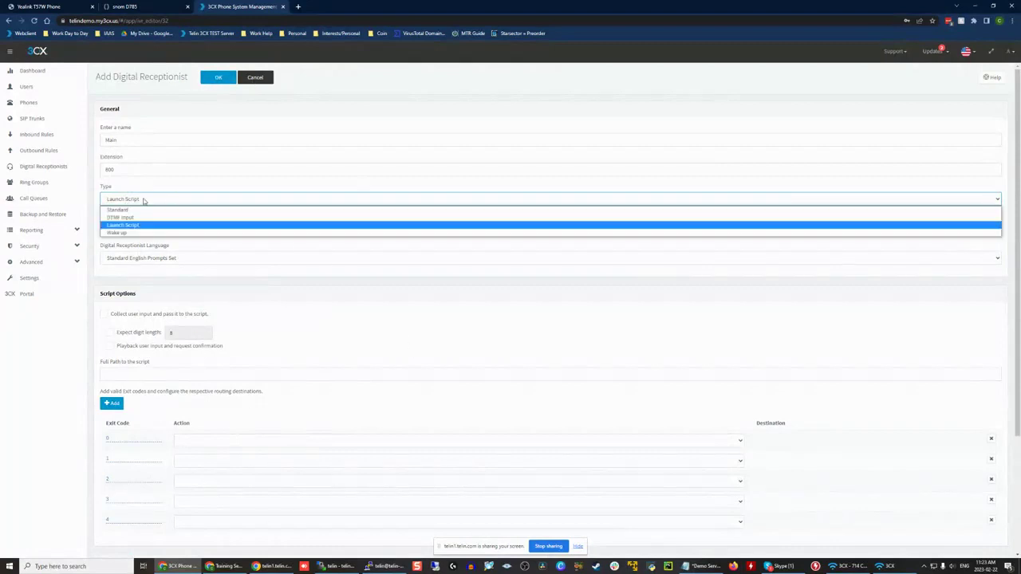
{"action": "left_click", "coordinate": [123, 230]}
{"action": "left_click", "coordinate": [140, 189]}
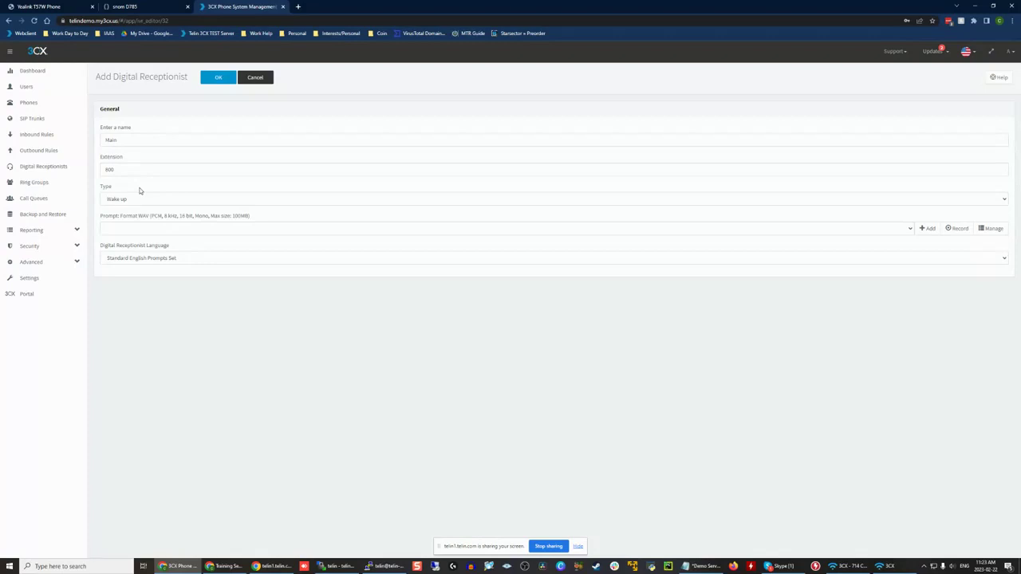
Step: Set the Main receptionist's type back to Standard and check its menu options
{"action": "left_click", "coordinate": [111, 201]}
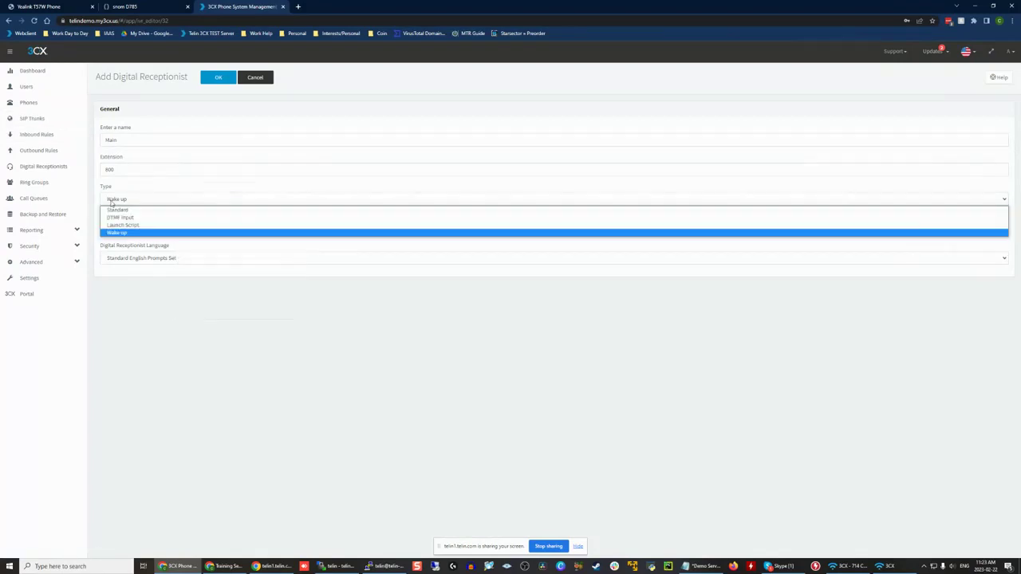
{"action": "left_click", "coordinate": [142, 211]}
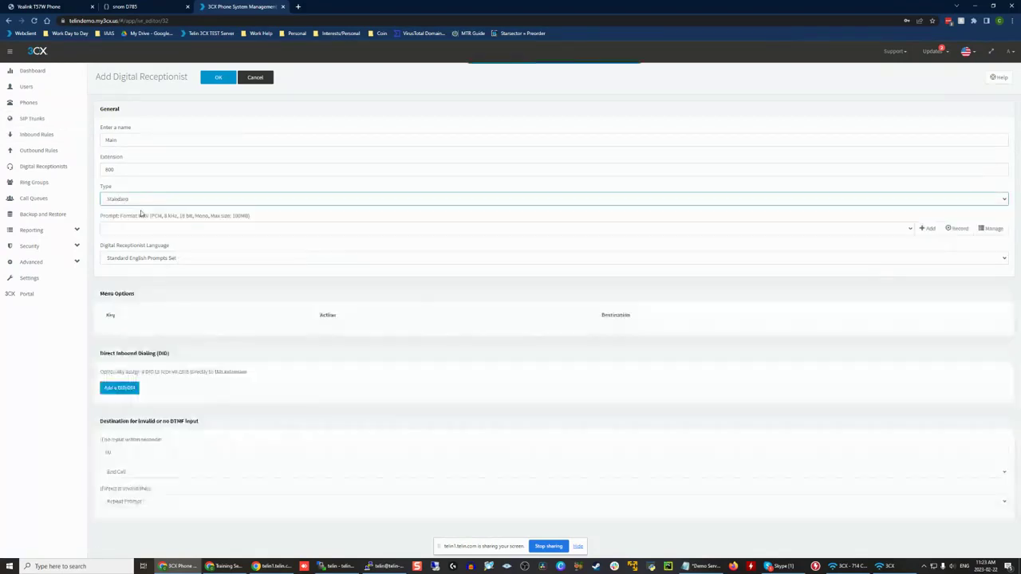
{"action": "scroll", "coordinate": [151, 176], "scroll_direction": "down", "scroll_amount": 1}
{"action": "scroll", "coordinate": [148, 157], "scroll_direction": "up", "scroll_amount": 1}
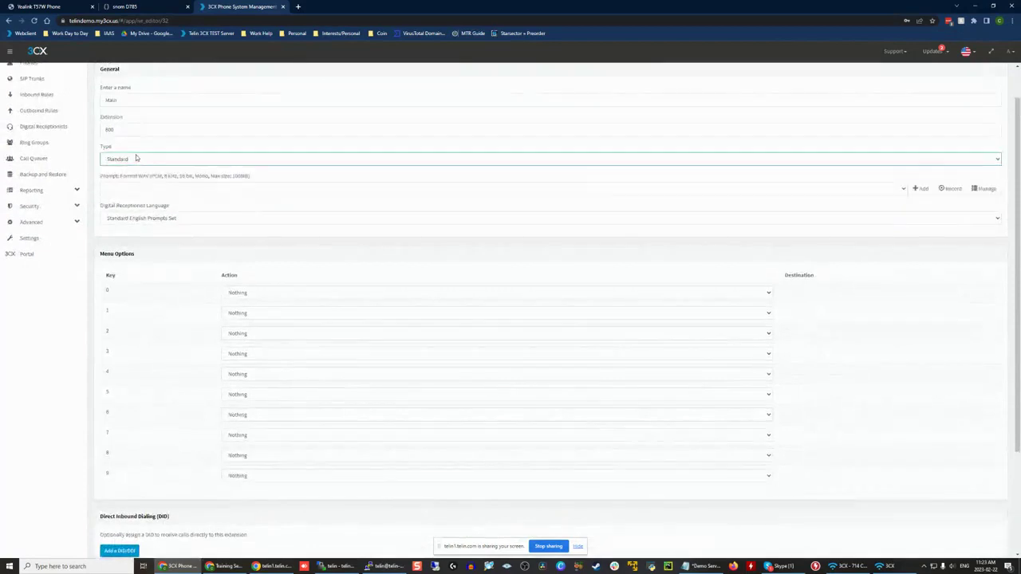
{"action": "left_click", "coordinate": [137, 158]}
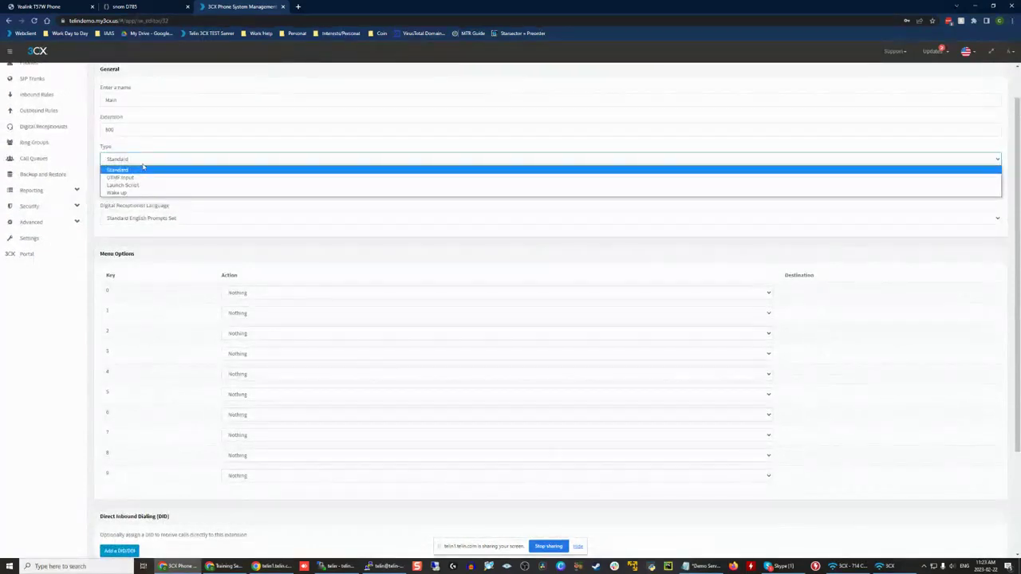
{"action": "left_click", "coordinate": [143, 170]}
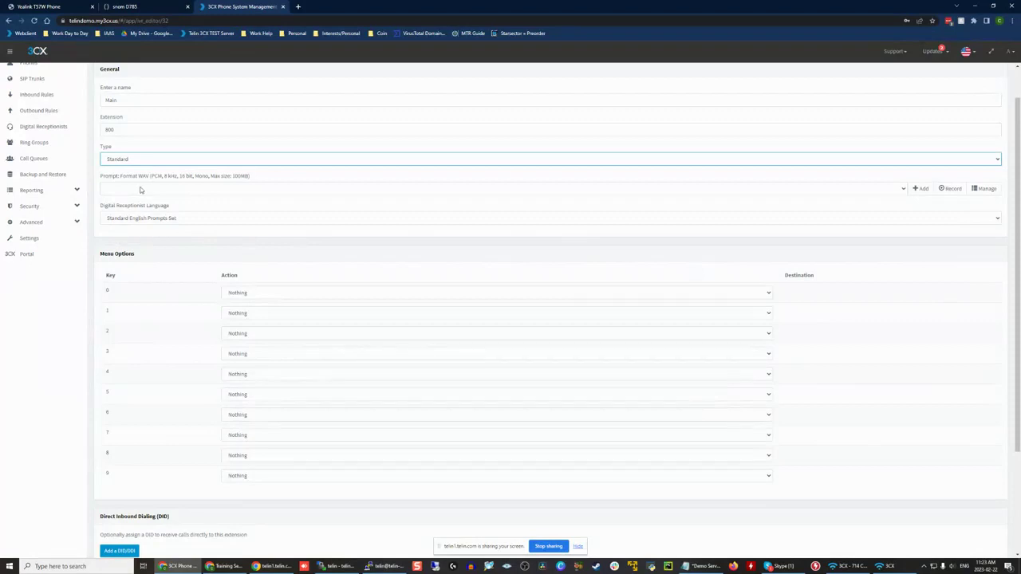
Step: Examine the required prompt audio format and the actions available for key 0 in the menu options
{"action": "left_click_drag", "start_coordinate": [101, 182], "coordinate": [282, 174]}
{"action": "left_click", "coordinate": [283, 174]}
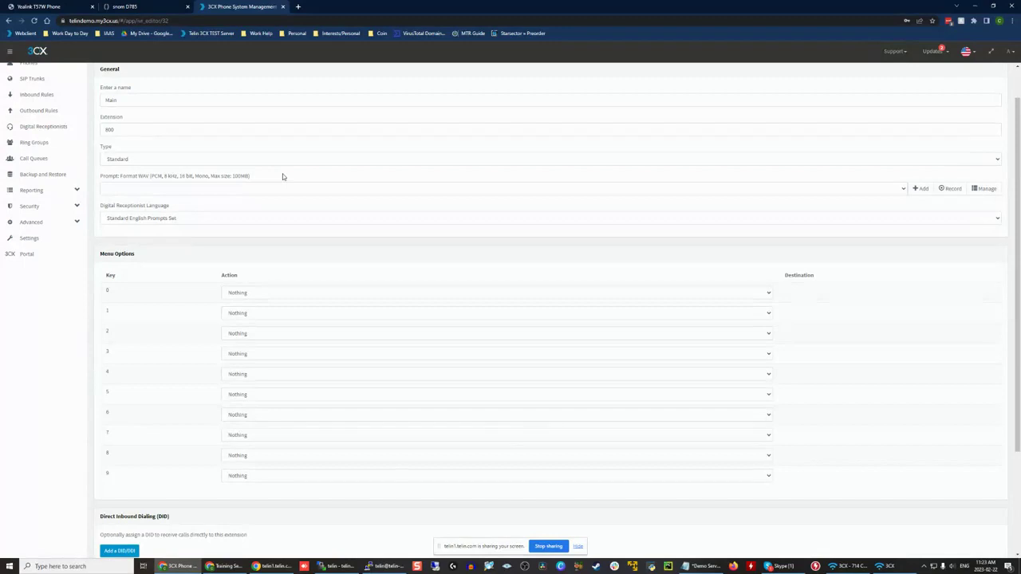
{"action": "left_click", "coordinate": [245, 293]}
{"action": "left_click", "coordinate": [246, 293]}
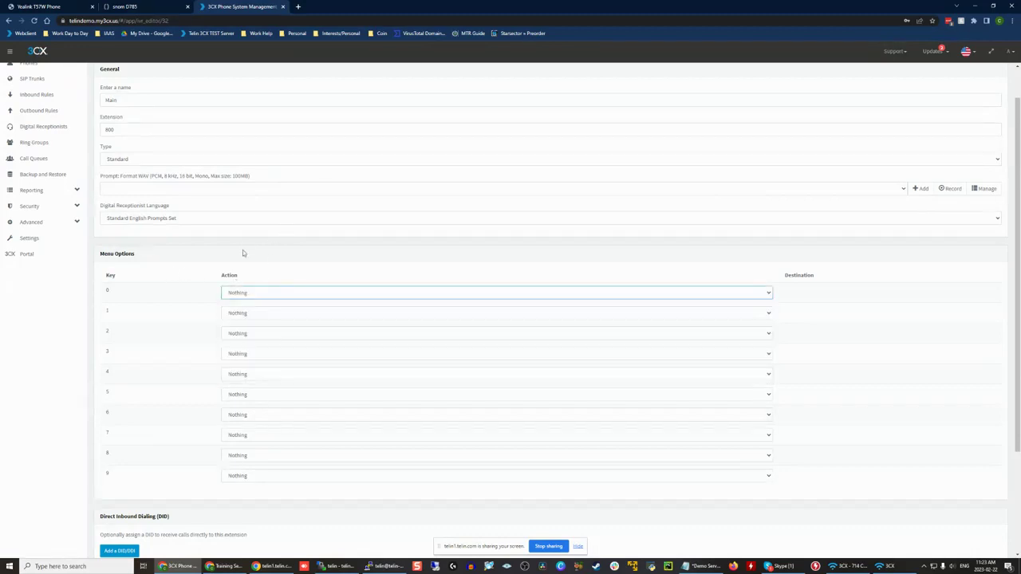
{"action": "left_click_drag", "start_coordinate": [97, 258], "coordinate": [127, 256]}
{"action": "left_click", "coordinate": [128, 257]}
{"action": "left_click", "coordinate": [272, 292]}
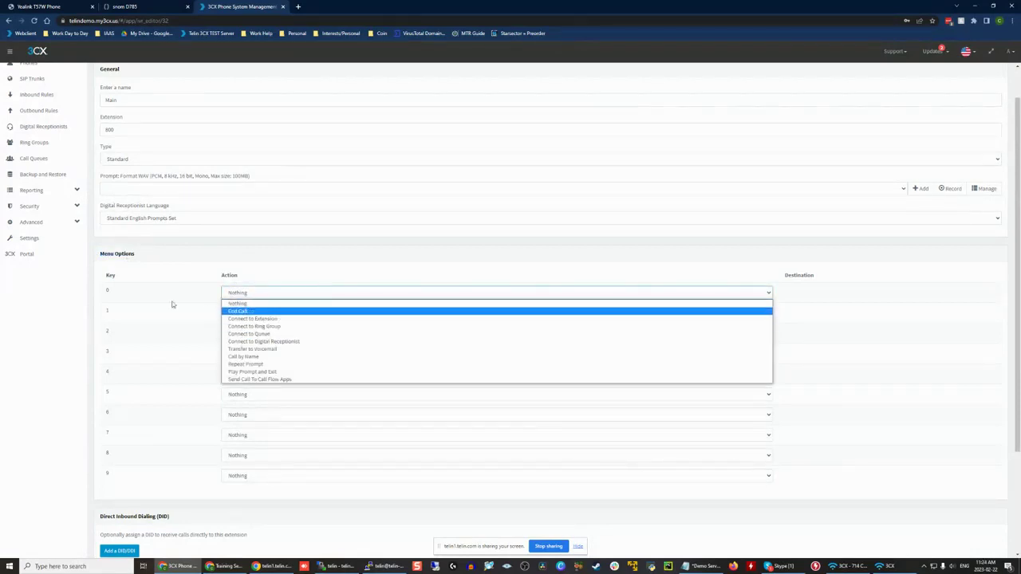
{"action": "left_click", "coordinate": [266, 292]}
{"action": "left_click", "coordinate": [266, 292]}
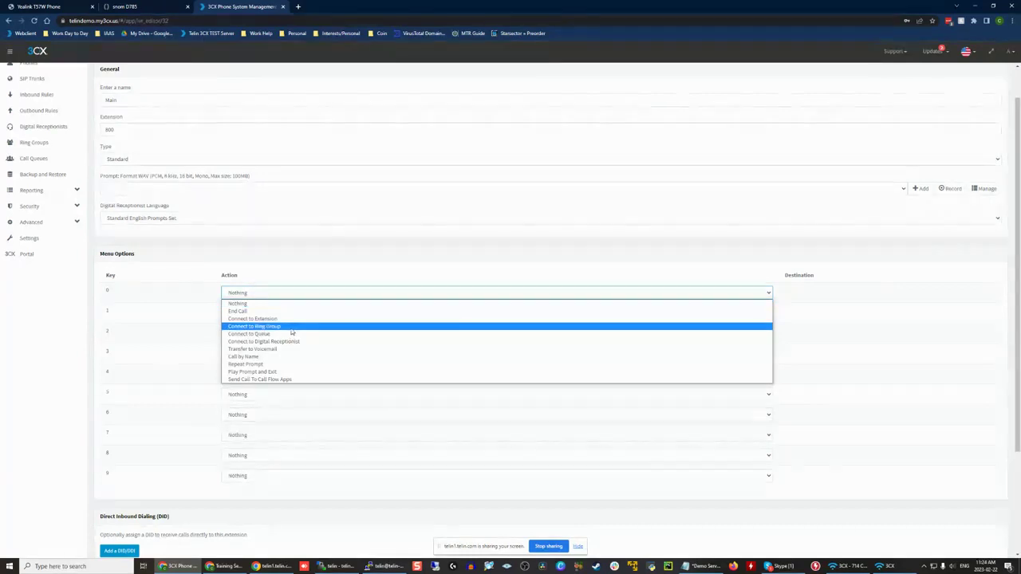
{"action": "left_click", "coordinate": [182, 295]}
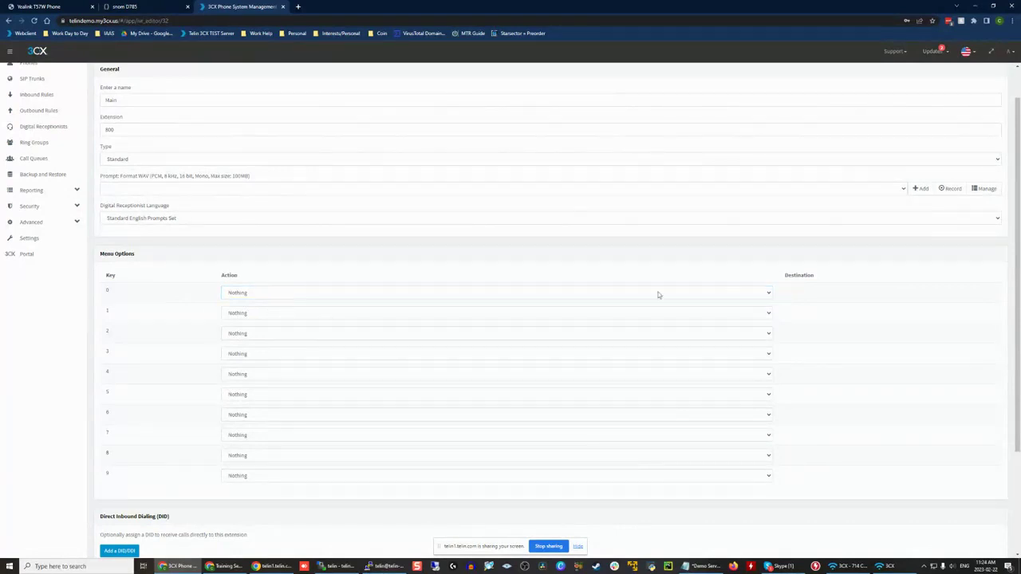
Step: Set menu key 2 to Transfer to Voicemail with 100 Admin as its destination
{"action": "left_click", "coordinate": [232, 335]}
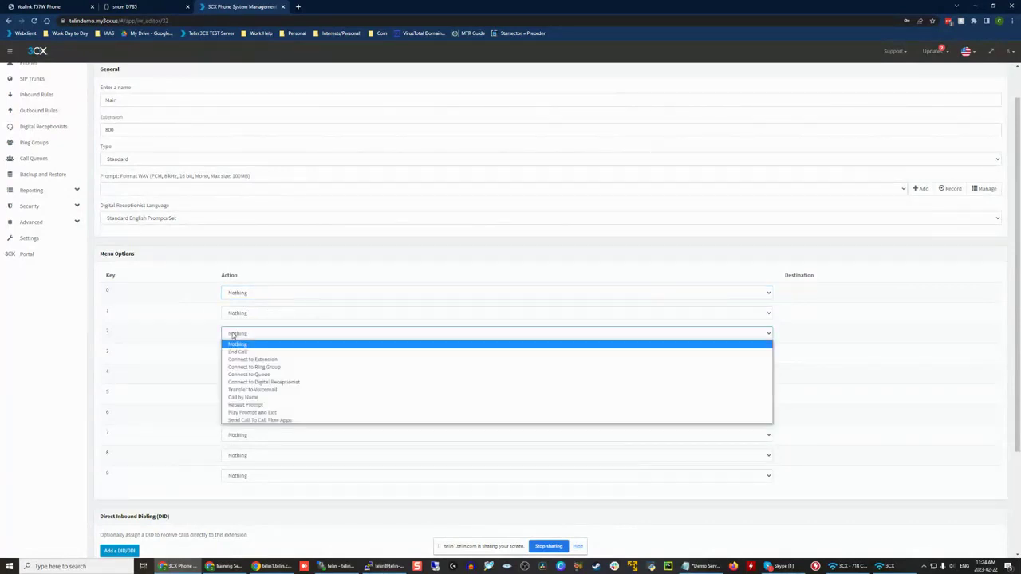
{"action": "left_click", "coordinate": [324, 389]}
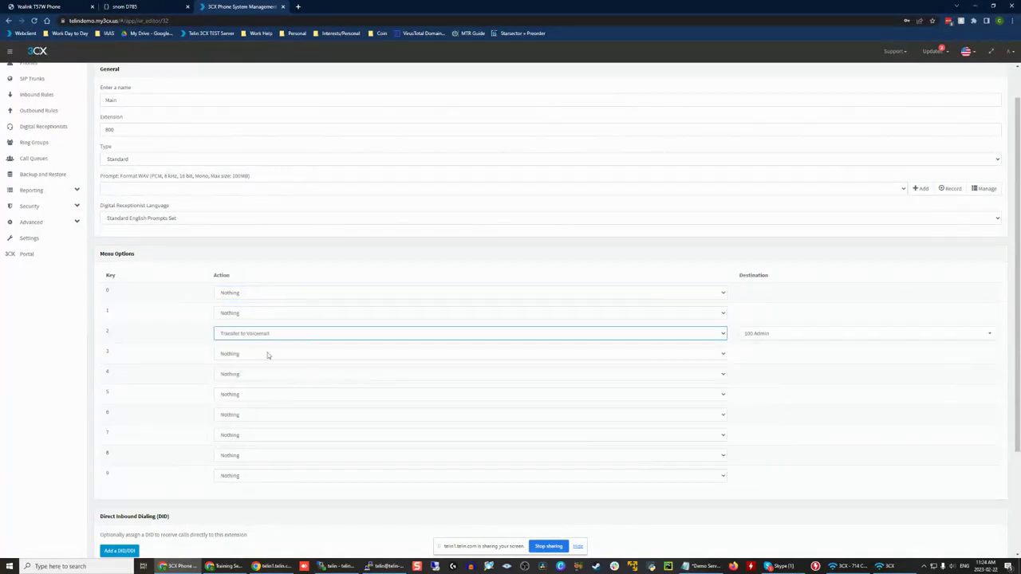
{"action": "left_click", "coordinate": [779, 334]}
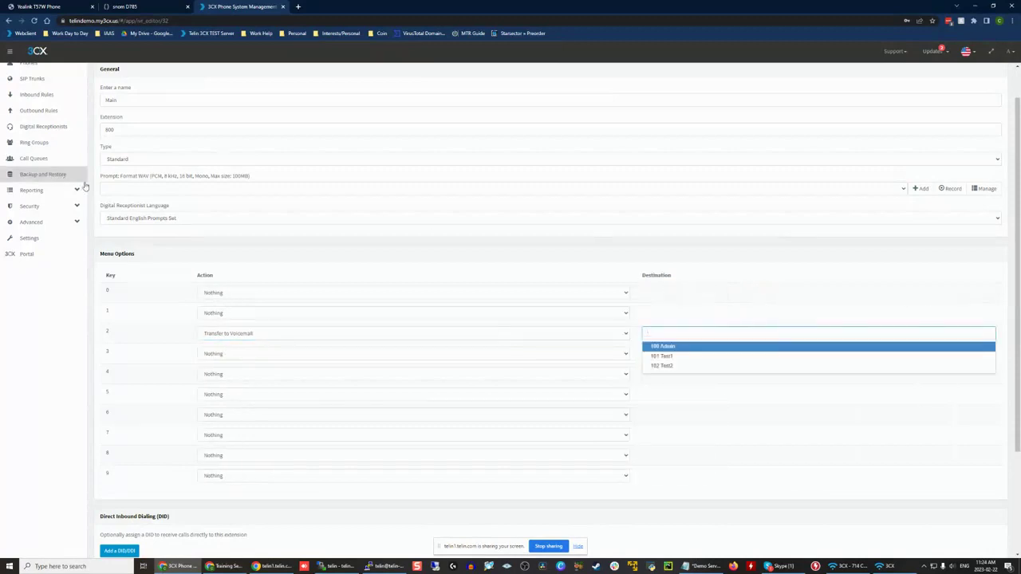
{"action": "left_click", "coordinate": [136, 181]}
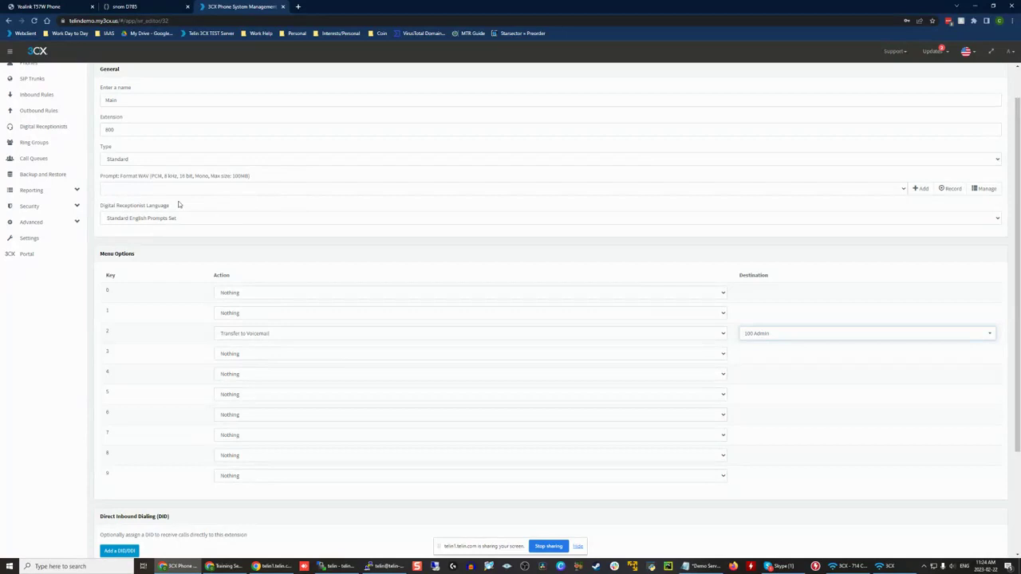
{"action": "left_click", "coordinate": [156, 207]}
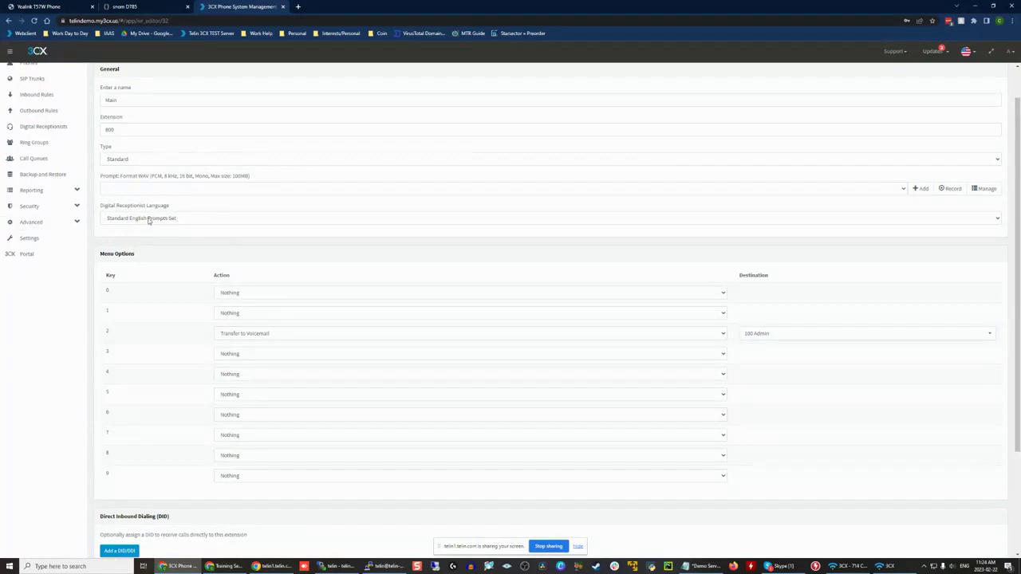
Step: Keep the Standard English Prompts Set as the receptionist language, check key 0's actions, and reset menu key 2 to Nothing
{"action": "left_click", "coordinate": [148, 220]}
{"action": "left_click", "coordinate": [224, 216]}
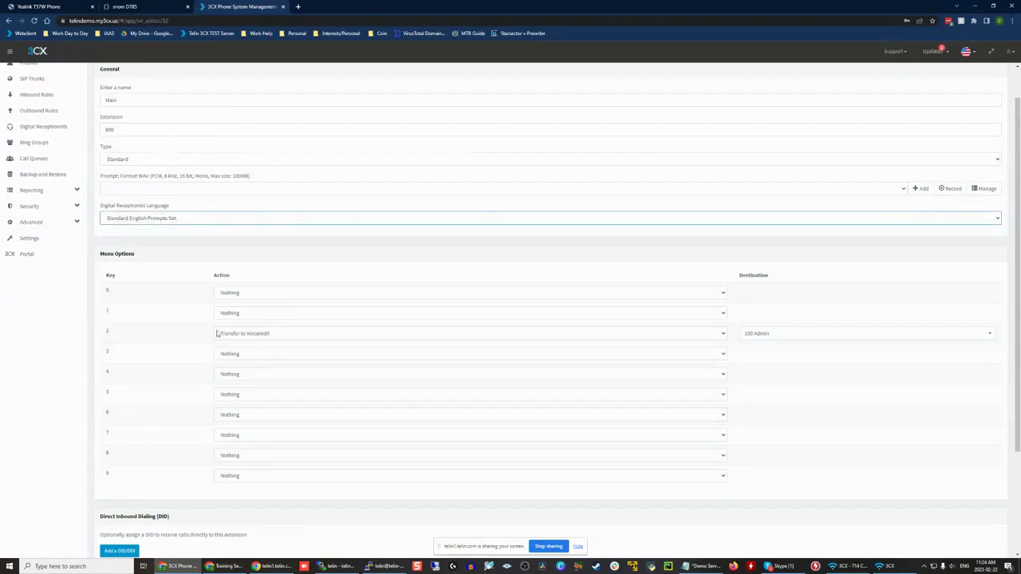
{"action": "left_click", "coordinate": [244, 292]}
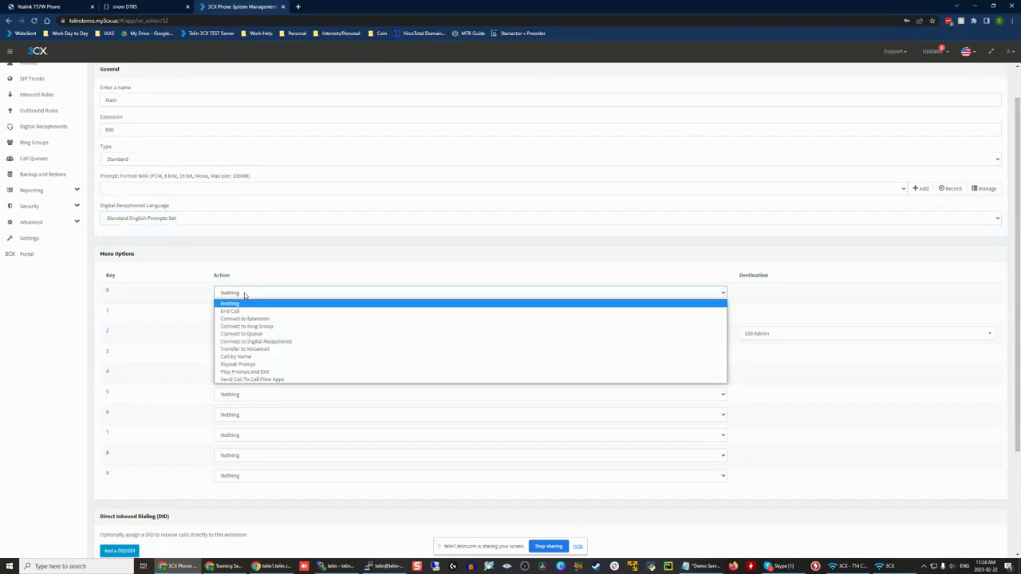
{"action": "left_click", "coordinate": [244, 294]}
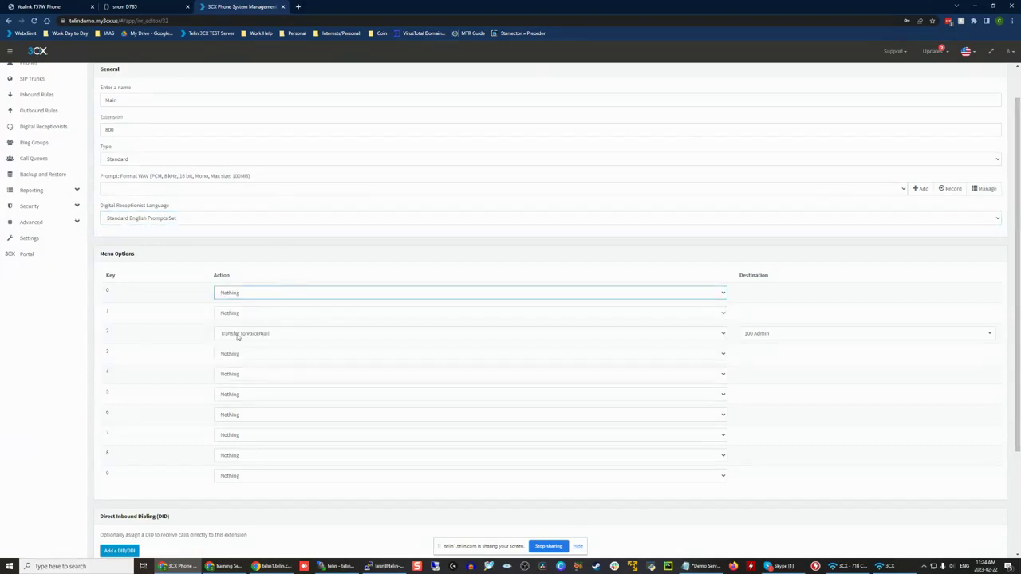
{"action": "left_click", "coordinate": [237, 333]}
{"action": "left_click", "coordinate": [237, 343]}
Step: Try End Call for menu key 0, then set it to Connect to Extension with 700 as its destination
{"action": "left_click", "coordinate": [242, 293]}
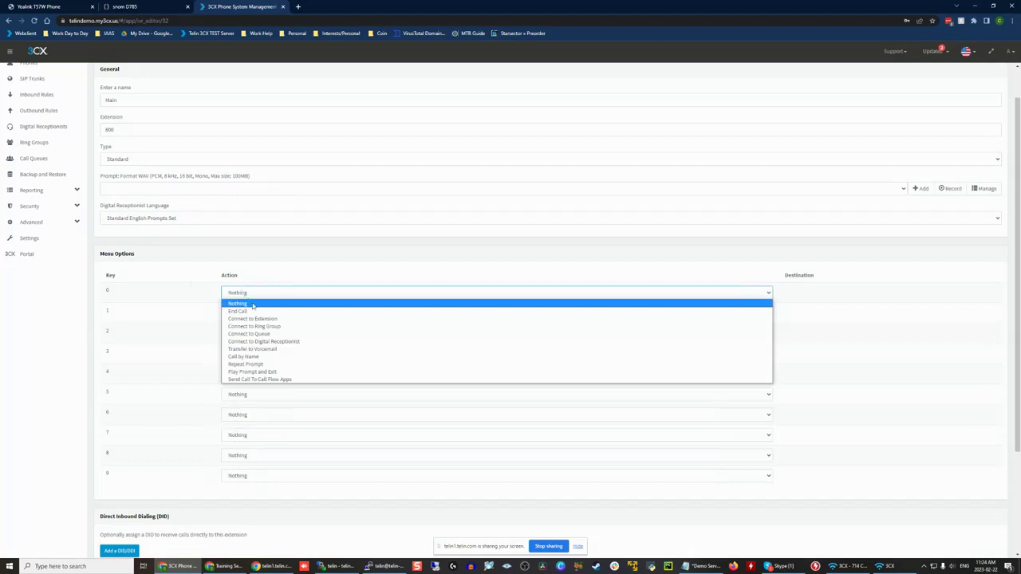
{"action": "left_click", "coordinate": [254, 312]}
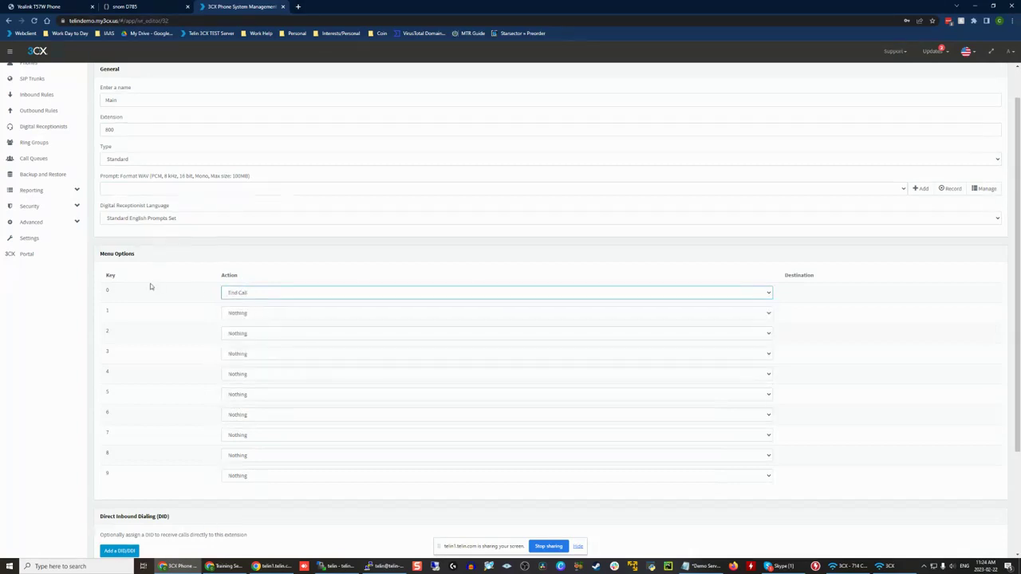
{"action": "left_click", "coordinate": [247, 295]}
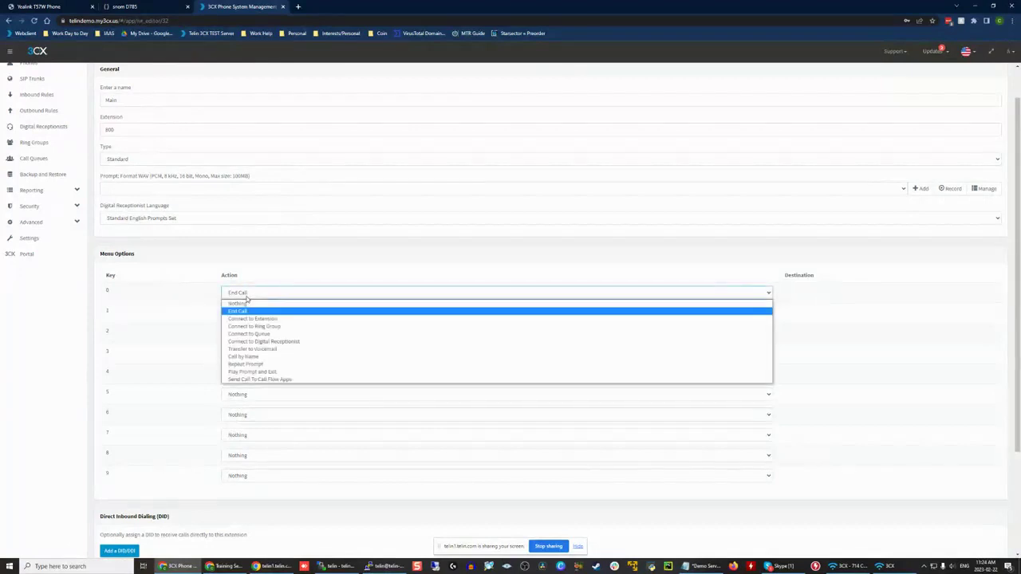
{"action": "left_click", "coordinate": [290, 319]}
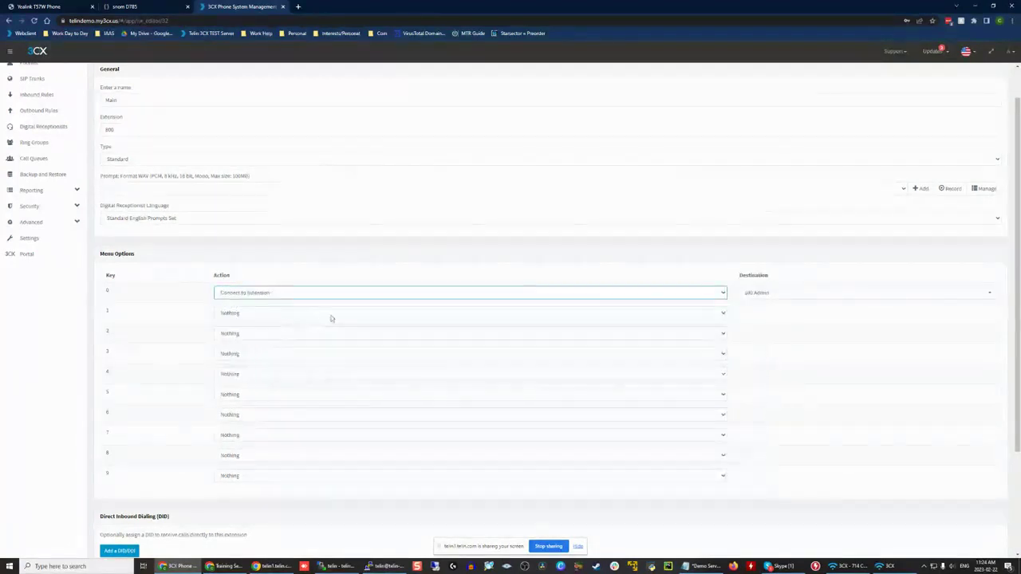
{"action": "left_click", "coordinate": [771, 292]}
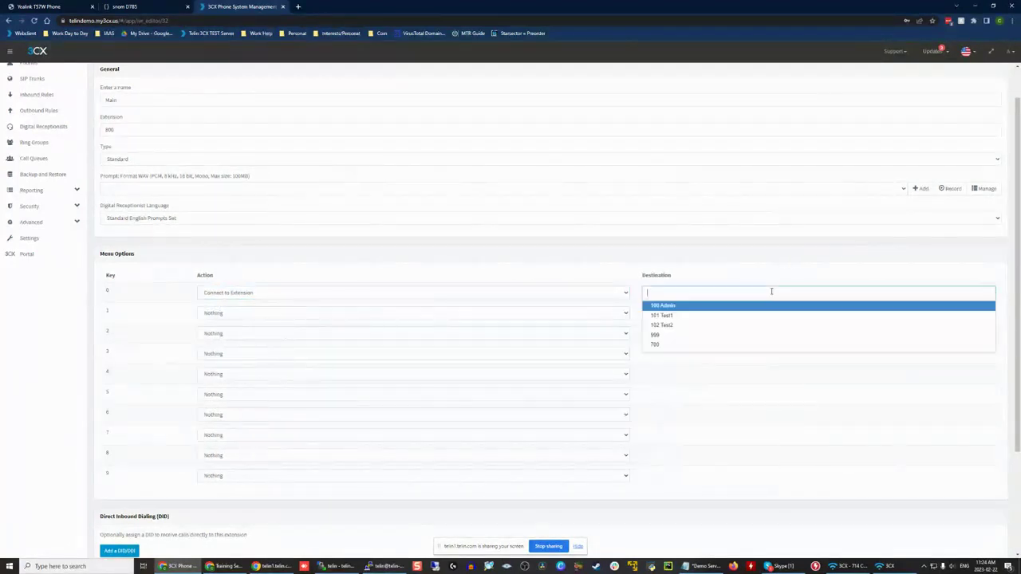
{"action": "left_click", "coordinate": [678, 347]}
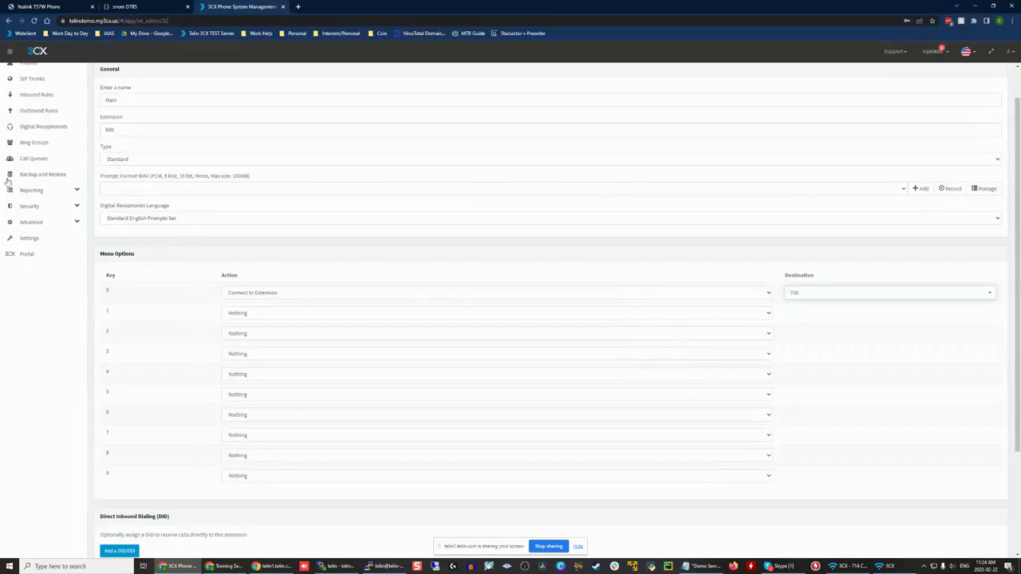
Step: Leave the Main receptionist unsaved, look at the ring groups and call queues, and return to the digital receptionists list
{"action": "left_click", "coordinate": [37, 132]}
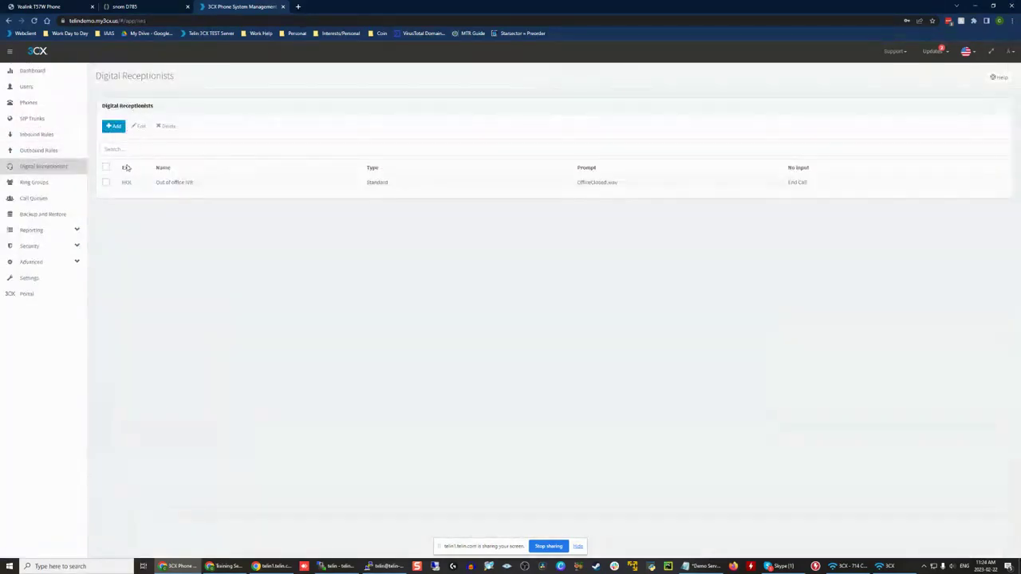
{"action": "left_click", "coordinate": [36, 183]}
{"action": "left_click", "coordinate": [36, 198]}
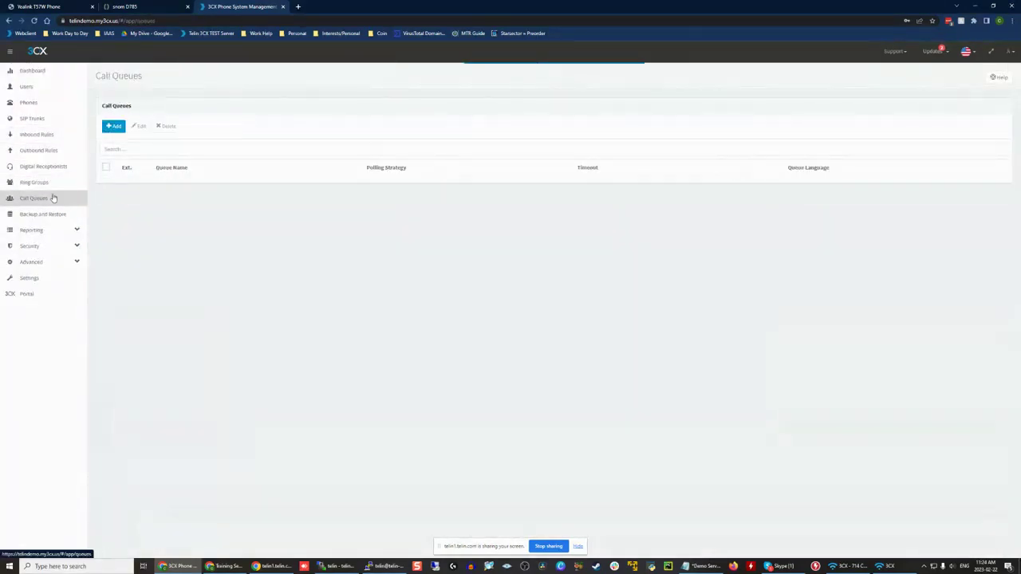
{"action": "left_click", "coordinate": [65, 166]}
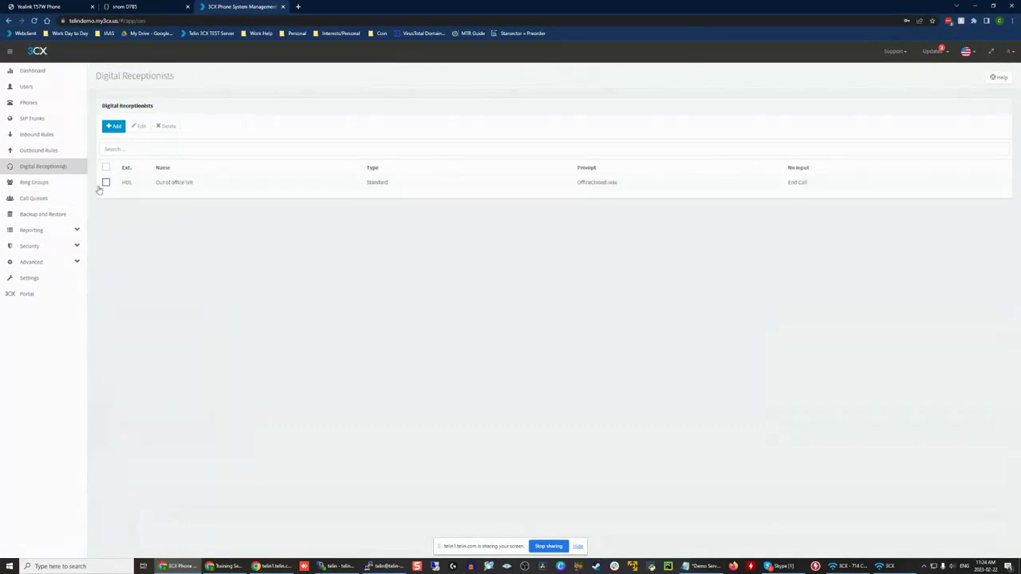
Step: Start a new digital receptionist, try Connect to Extension for menu key 0, and set the key to Call by Name
{"action": "left_click", "coordinate": [114, 128]}
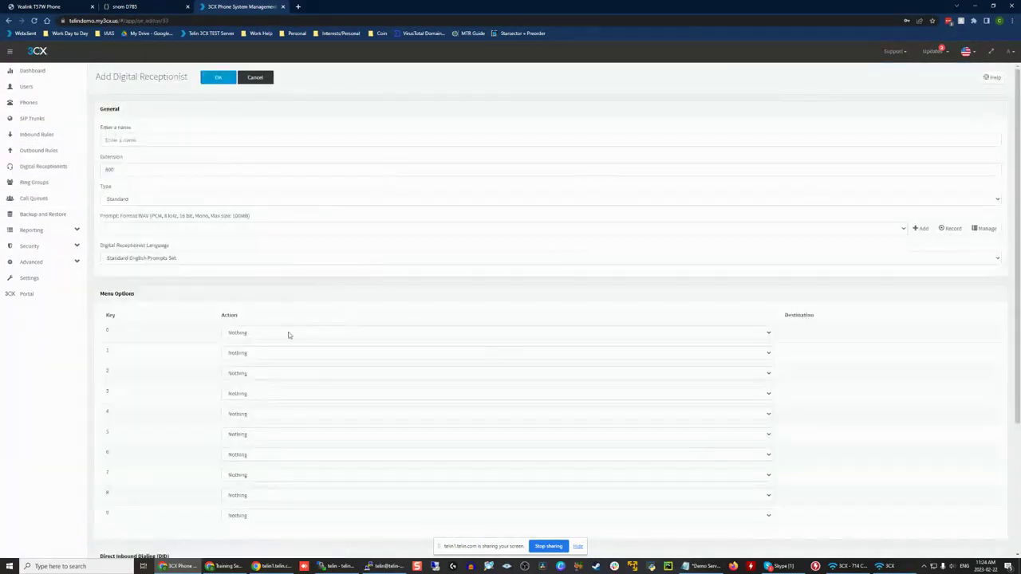
{"action": "left_click", "coordinate": [288, 333]}
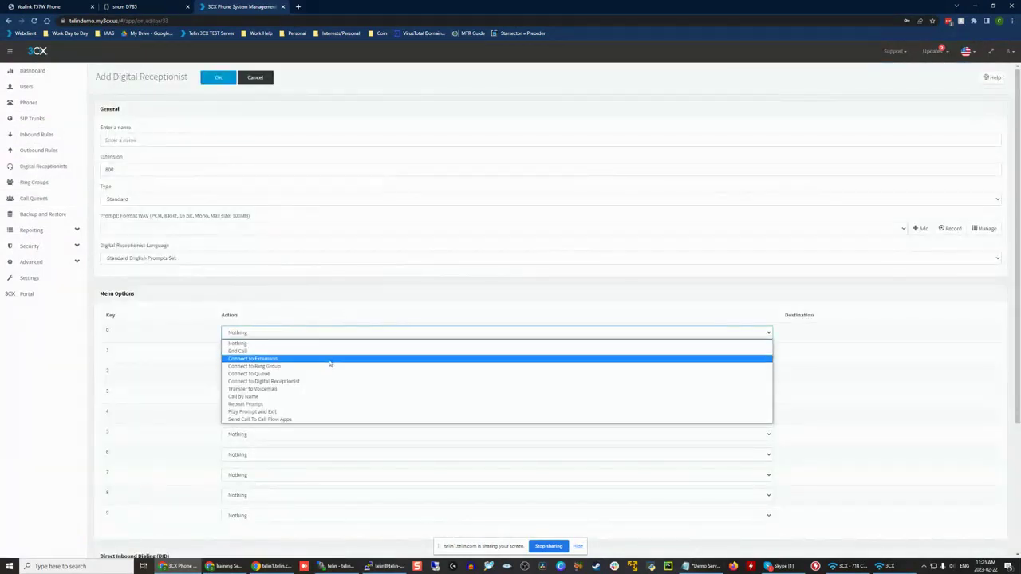
{"action": "left_click", "coordinate": [319, 358]}
{"action": "left_click", "coordinate": [303, 334]}
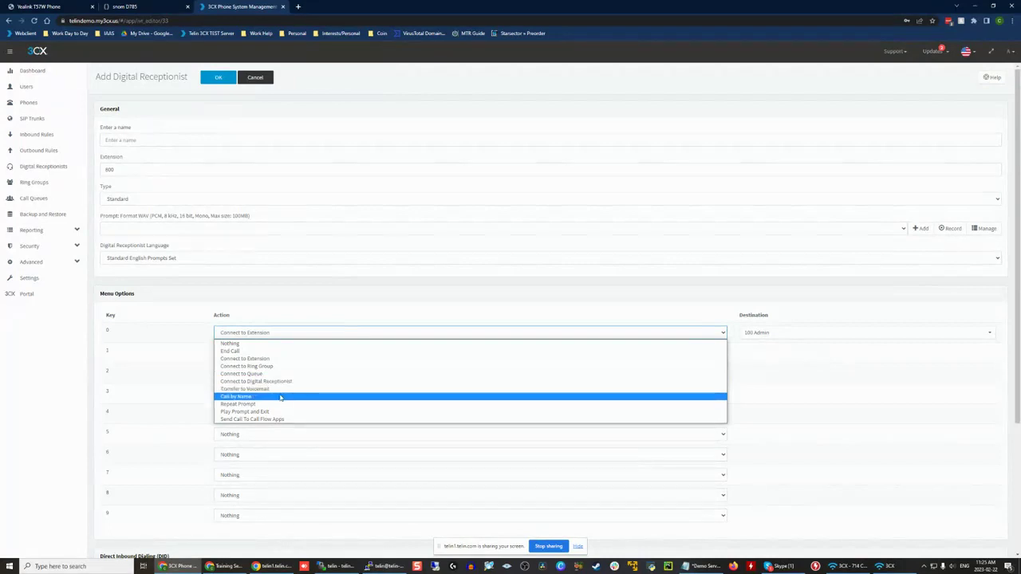
{"action": "left_click", "coordinate": [281, 396]}
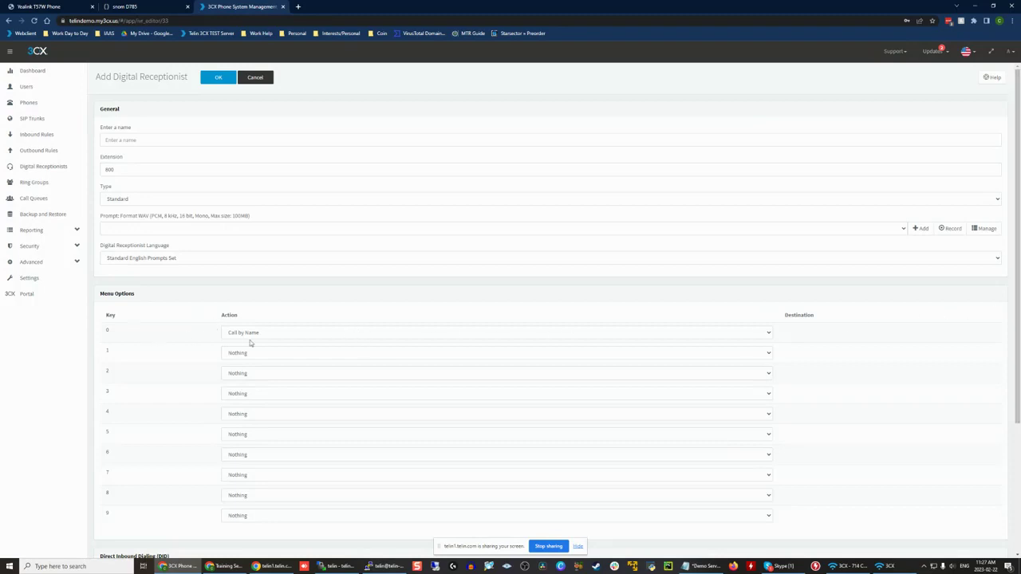
Step: Try Repeat Prompt as the action for menu key 0, then reset the key to Nothing
{"action": "left_click", "coordinate": [232, 332]}
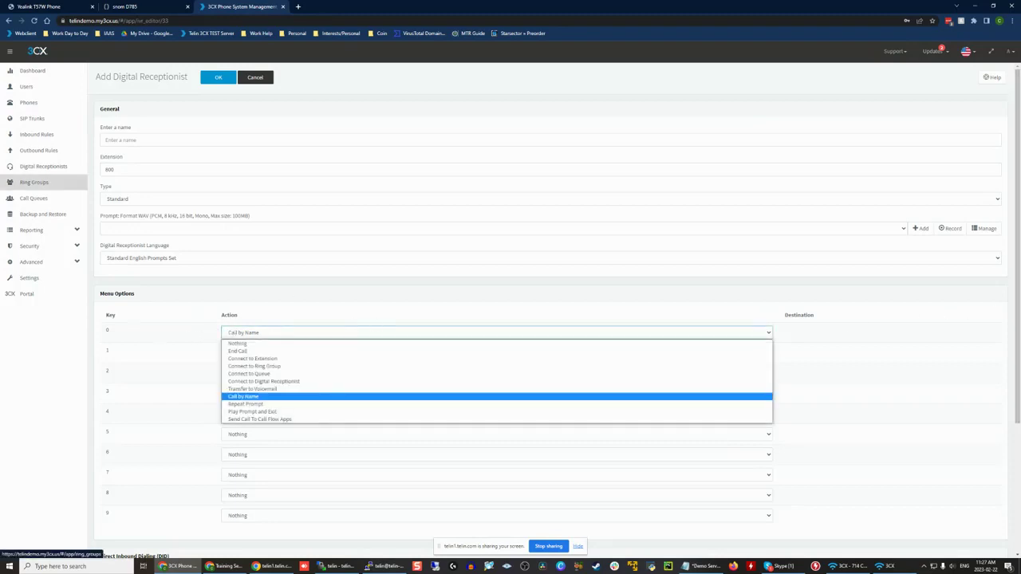
{"action": "left_click", "coordinate": [272, 404]}
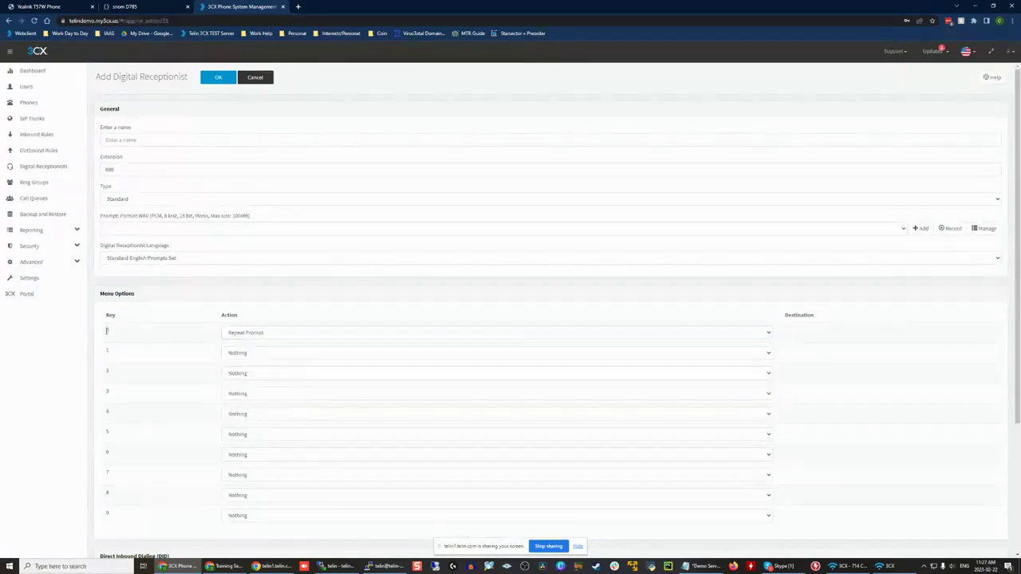
{"action": "left_click", "coordinate": [351, 333]}
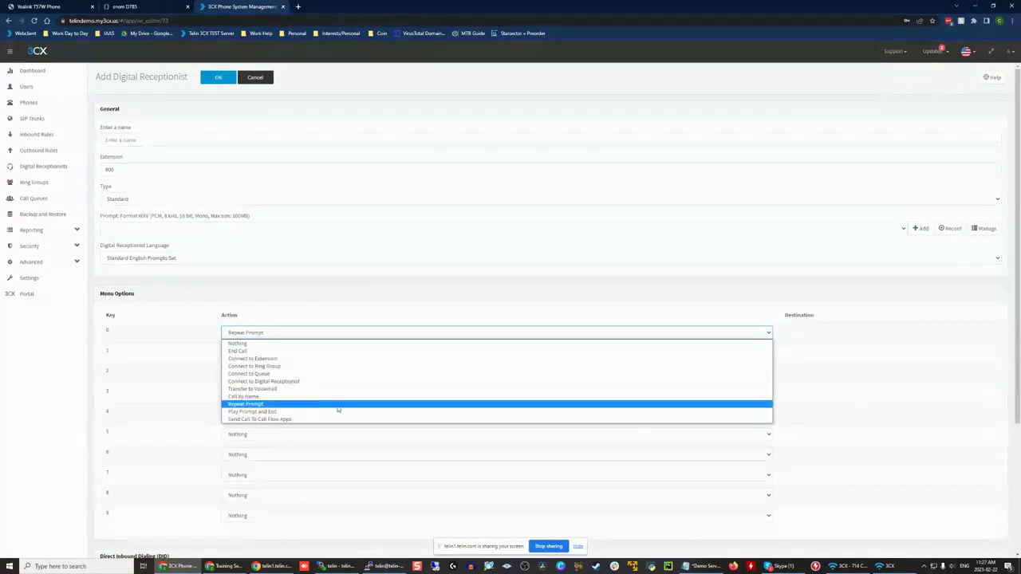
{"action": "scroll", "coordinate": [267, 300], "scroll_direction": "down", "scroll_amount": 2}
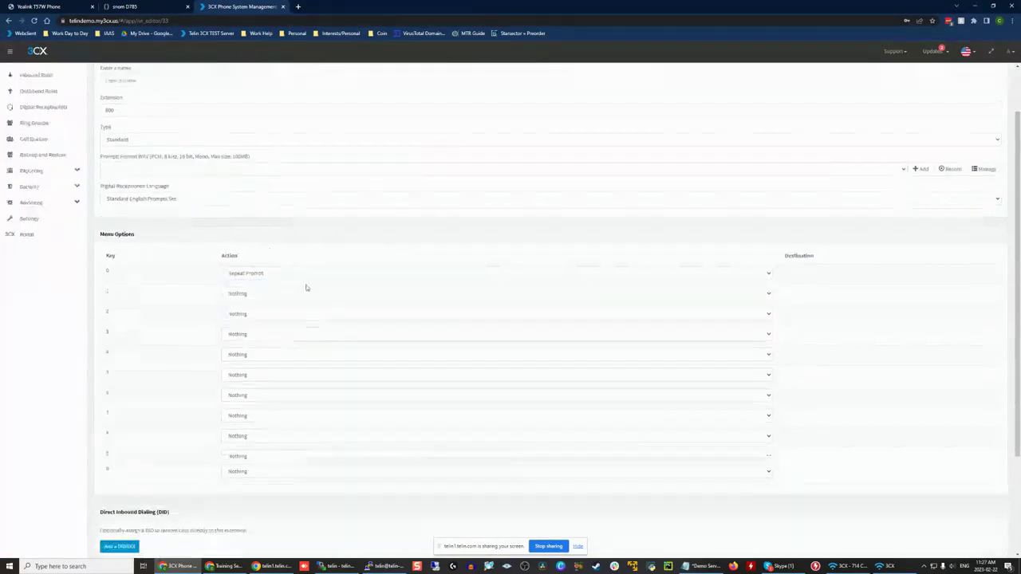
{"action": "left_click", "coordinate": [236, 173]}
{"action": "left_click", "coordinate": [236, 173]}
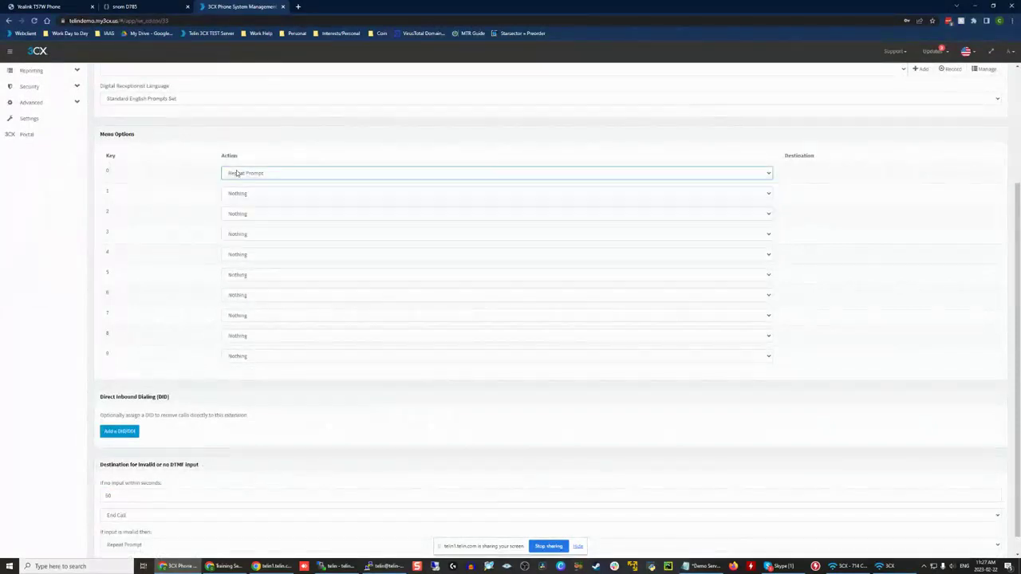
{"action": "scroll", "coordinate": [187, 283], "scroll_direction": "up", "scroll_amount": 2}
{"action": "left_click", "coordinate": [260, 332]}
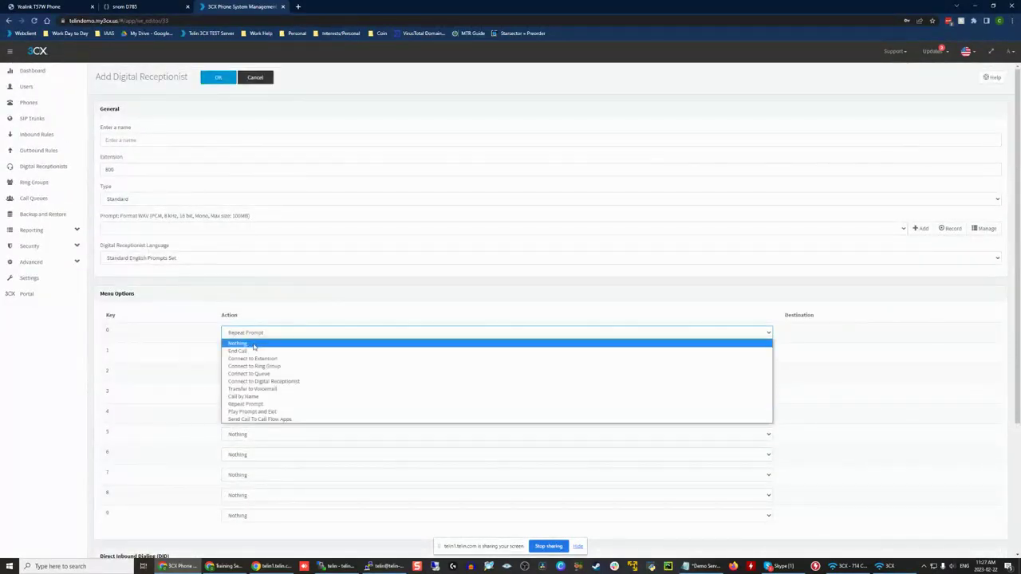
{"action": "left_click", "coordinate": [255, 348]}
Step: Set menu key 0 to Connect to Extension with 100 Admin as its destination
{"action": "left_click", "coordinate": [288, 335]}
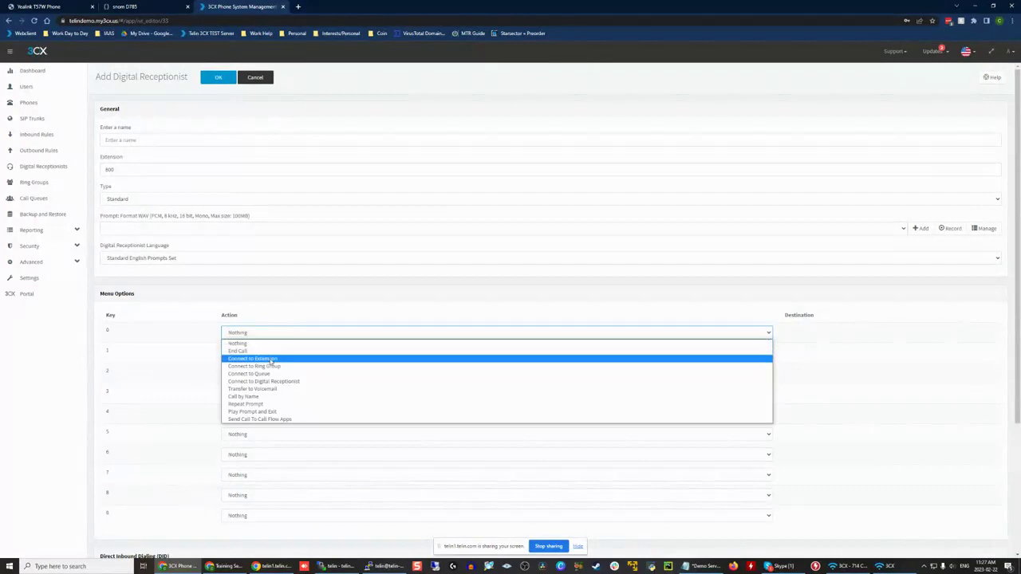
{"action": "left_click", "coordinate": [272, 360]}
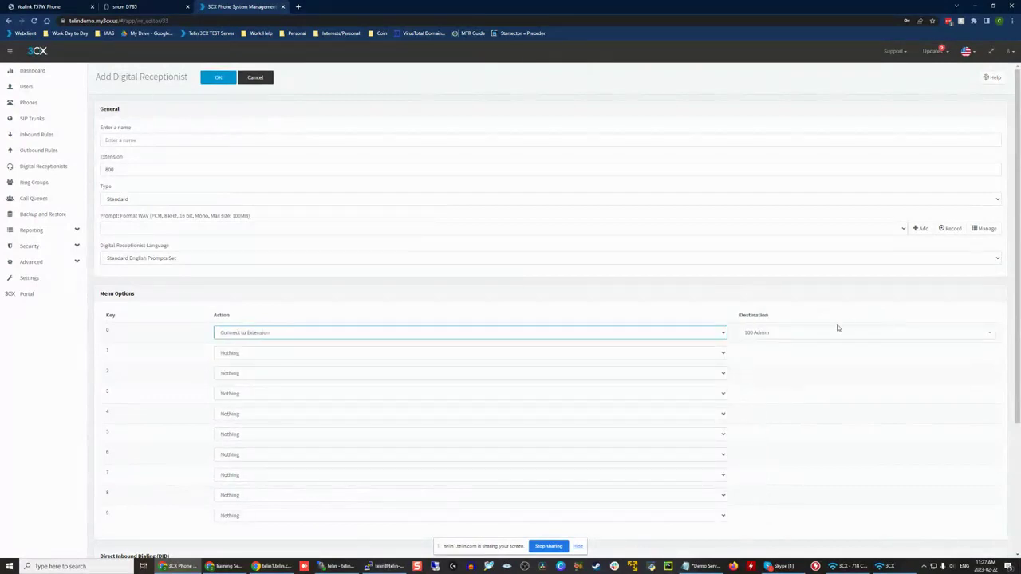
{"action": "left_click", "coordinate": [816, 338]}
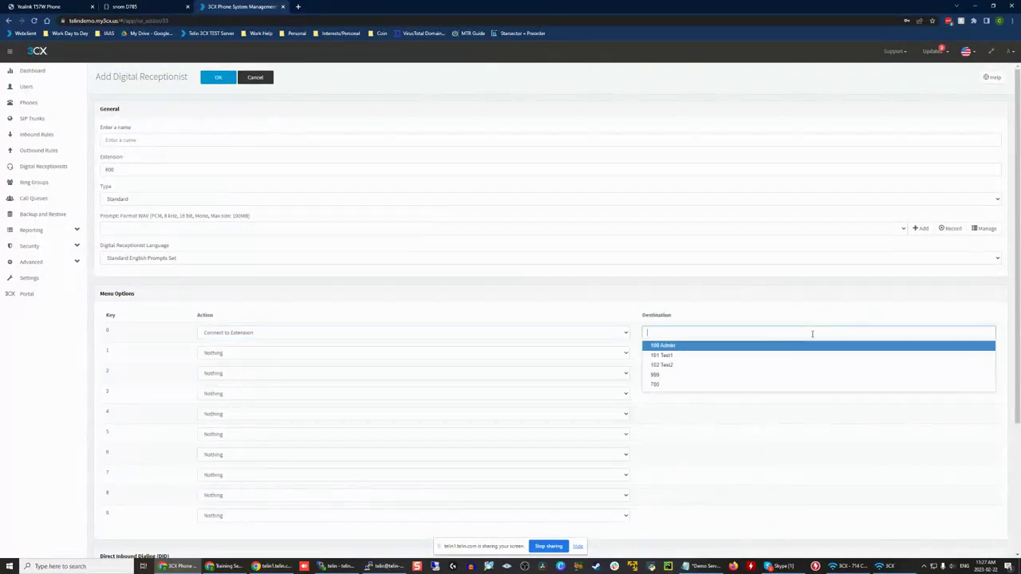
{"action": "left_click", "coordinate": [700, 348]}
Step: Set menu key 1 to Transfer to Voicemail with 101 Test1 as its destination
{"action": "left_click", "coordinate": [642, 354]}
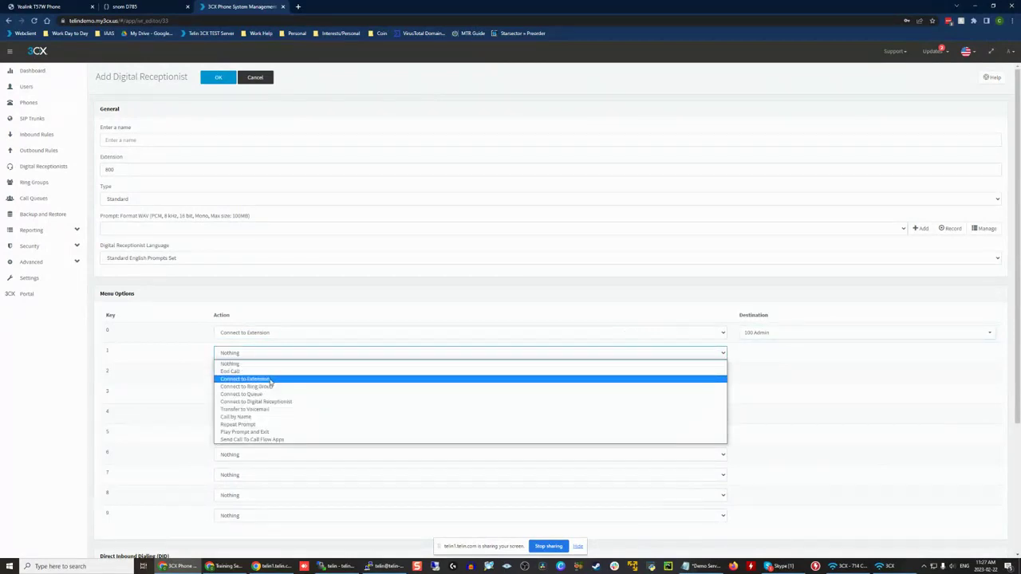
{"action": "left_click", "coordinate": [287, 409]}
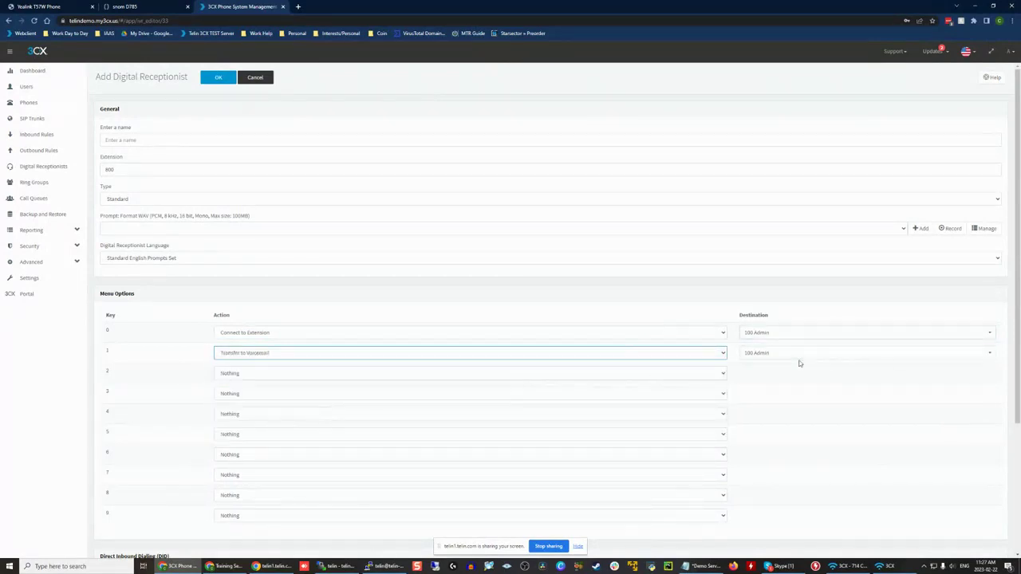
{"action": "left_click", "coordinate": [798, 355]}
{"action": "left_click", "coordinate": [683, 380]}
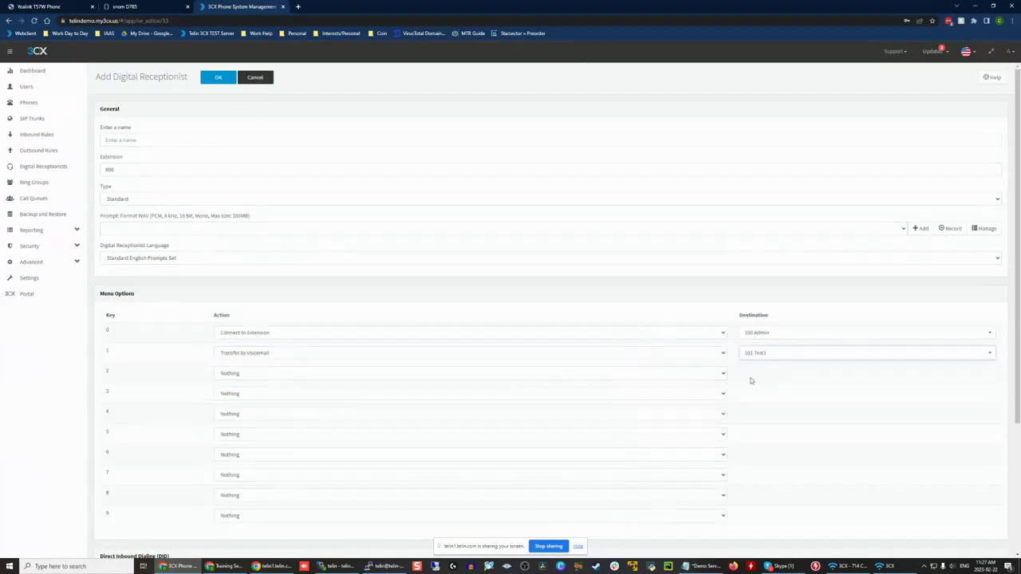
Step: Try Connect to Extension on menu key 2, change key 0's destination to 102 Test2, and return key 2 to Nothing
{"action": "left_click", "coordinate": [683, 375]}
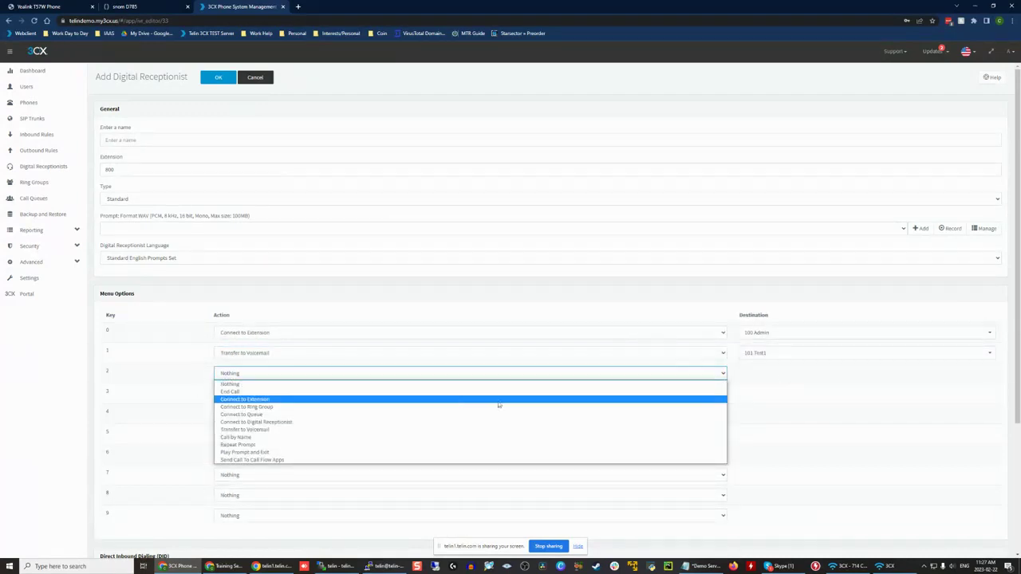
{"action": "left_click", "coordinate": [423, 399]}
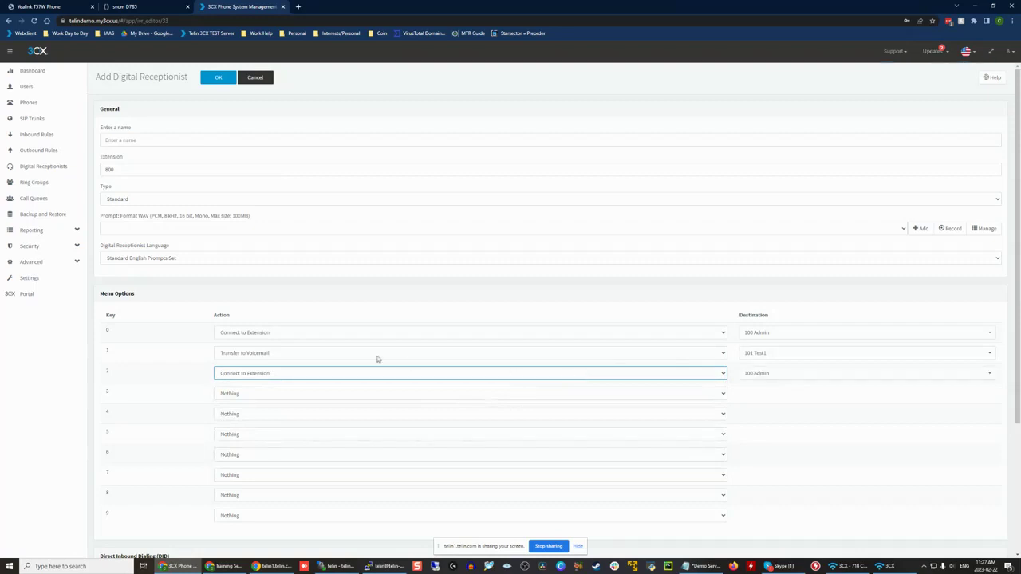
{"action": "left_click", "coordinate": [873, 331]}
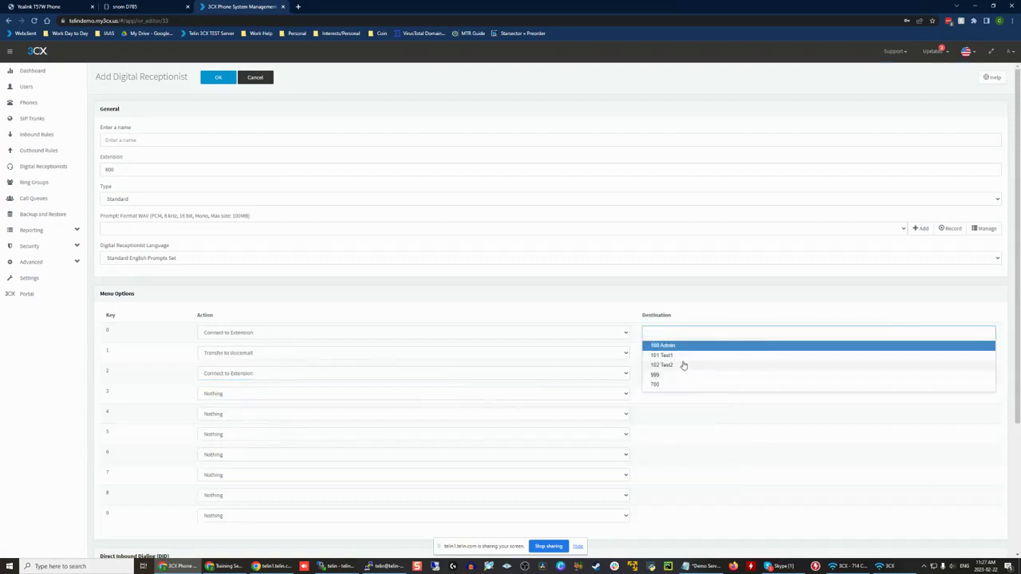
{"action": "left_click", "coordinate": [680, 364]}
{"action": "left_click", "coordinate": [749, 334]}
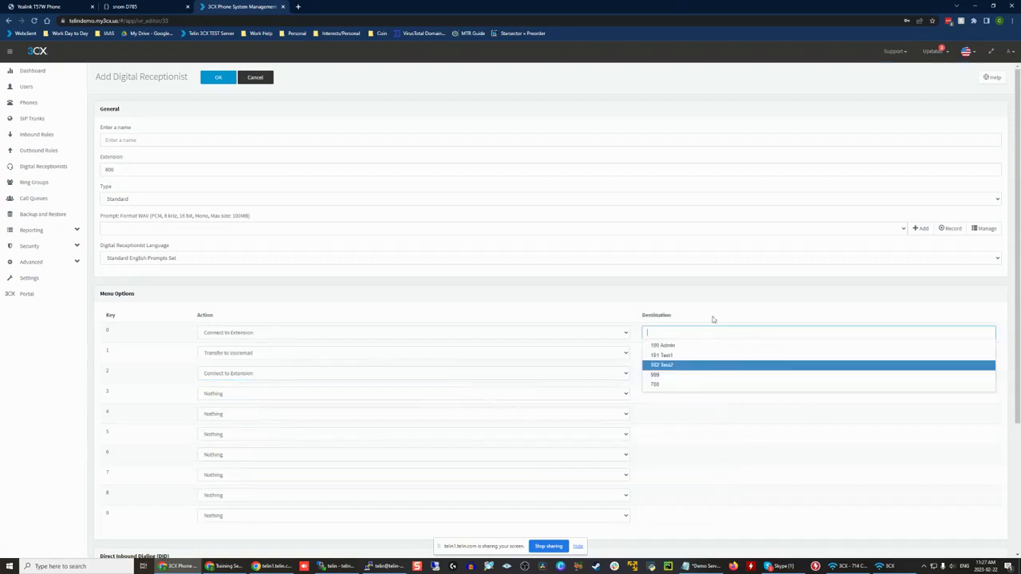
{"action": "left_click", "coordinate": [713, 319]}
{"action": "left_click", "coordinate": [624, 377]}
{"action": "left_click", "coordinate": [420, 385]}
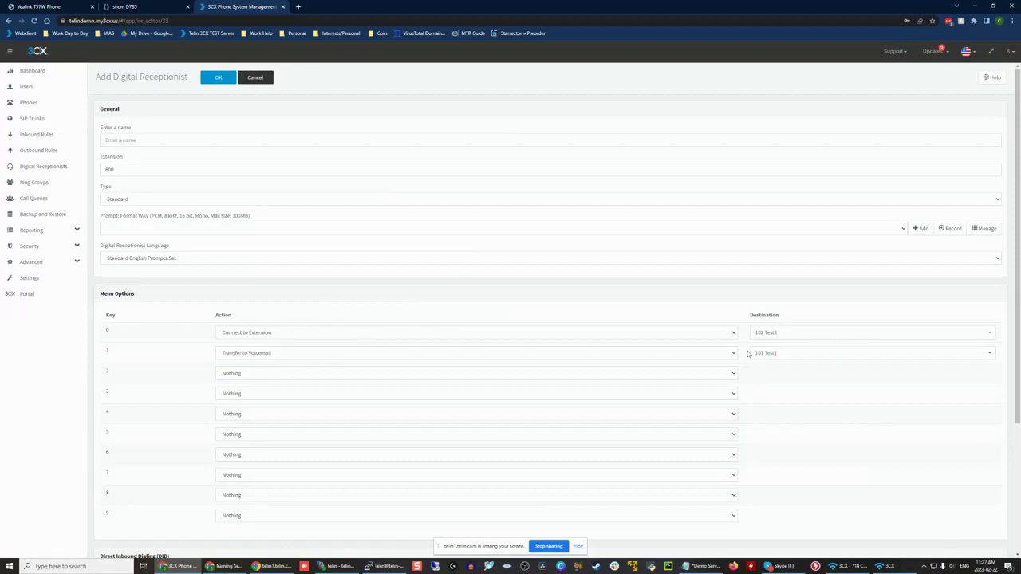
Step: Examine the timeout and action settings for invalid or no DTMF input
{"action": "scroll", "coordinate": [136, 345], "scroll_direction": "down", "scroll_amount": 3}
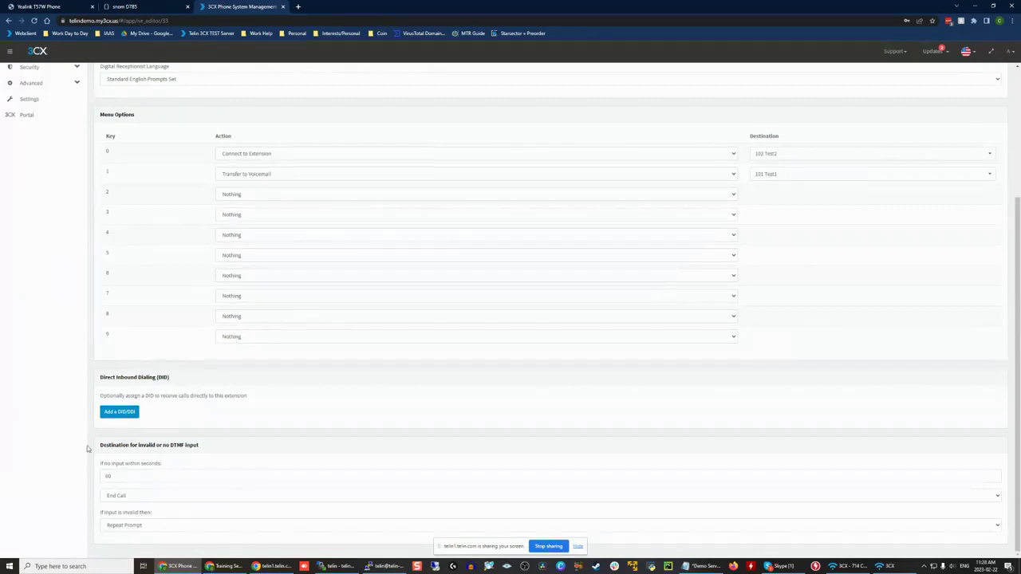
{"action": "left_click_drag", "start_coordinate": [88, 448], "coordinate": [213, 448]}
{"action": "left_click", "coordinate": [214, 450]}
{"action": "left_click_drag", "start_coordinate": [171, 475], "coordinate": [72, 475]}
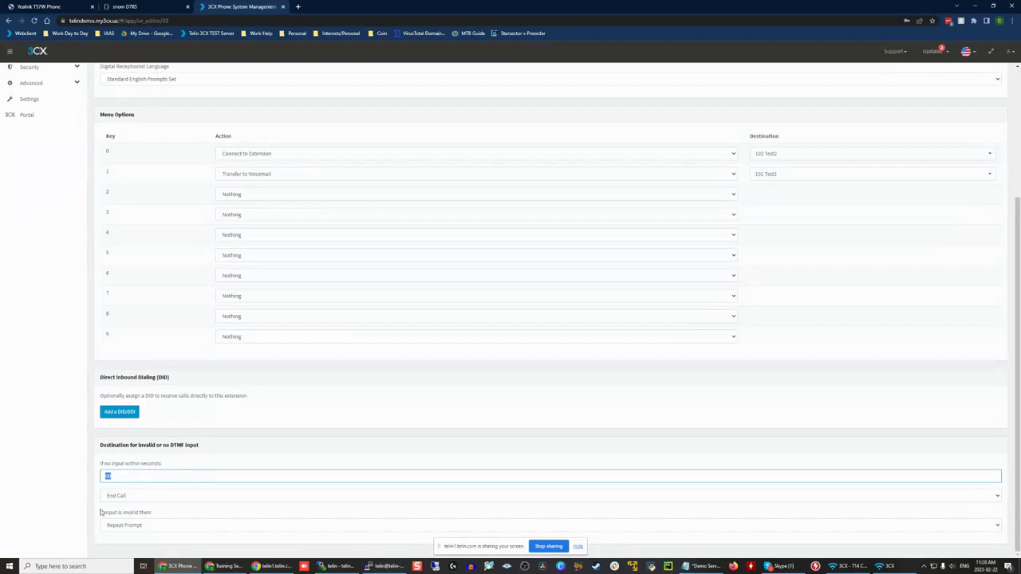
{"action": "left_click_drag", "start_coordinate": [101, 446], "coordinate": [144, 513]}
{"action": "left_click", "coordinate": [153, 473]}
Step: Review the actions available when a caller gives no input, keeping End Call
{"action": "left_click", "coordinate": [135, 497]}
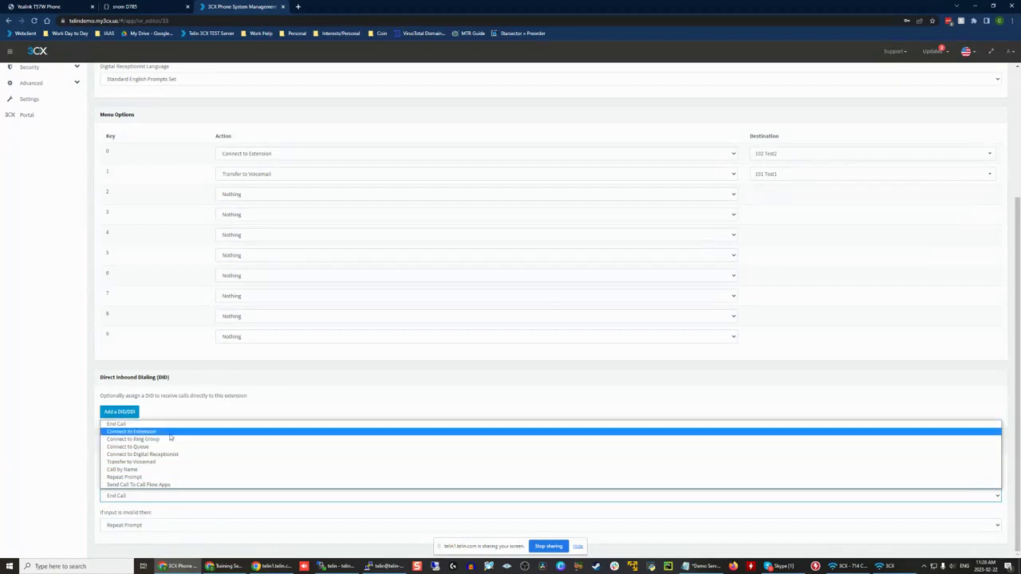
{"action": "left_click", "coordinate": [83, 455]}
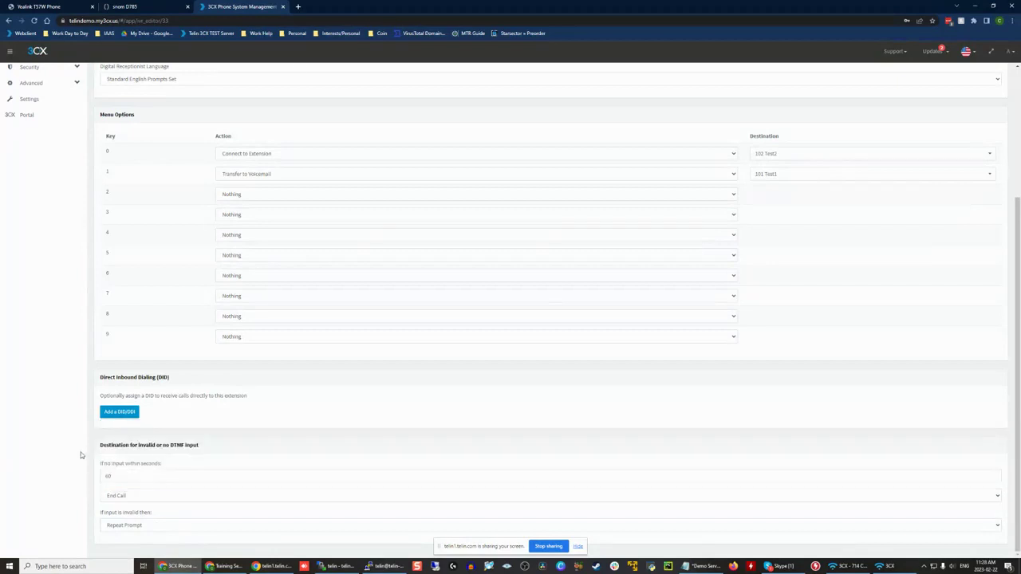
{"action": "left_click", "coordinate": [149, 476]}
{"action": "left_click", "coordinate": [150, 495]}
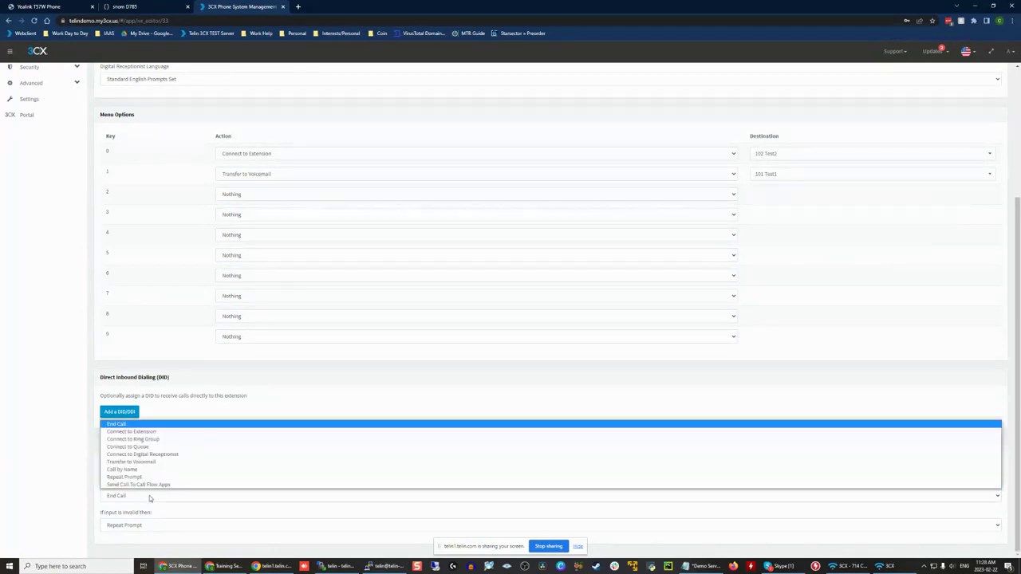
{"action": "left_click", "coordinate": [149, 498]}
{"action": "left_click_drag", "start_coordinate": [99, 464], "coordinate": [185, 467]}
{"action": "left_click", "coordinate": [187, 468]}
{"action": "left_click", "coordinate": [151, 496]}
{"action": "left_click", "coordinate": [153, 498]}
{"action": "left_click", "coordinate": [54, 462]}
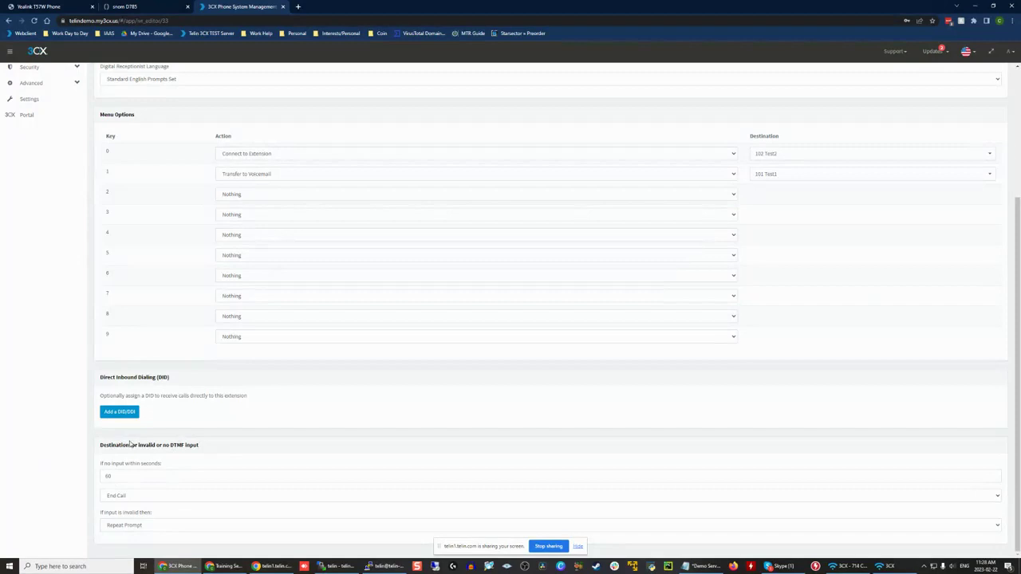
Step: Set the receptionist's no-input timeout to 30 seconds
{"action": "scroll", "coordinate": [147, 401], "scroll_direction": "up", "scroll_amount": 1}
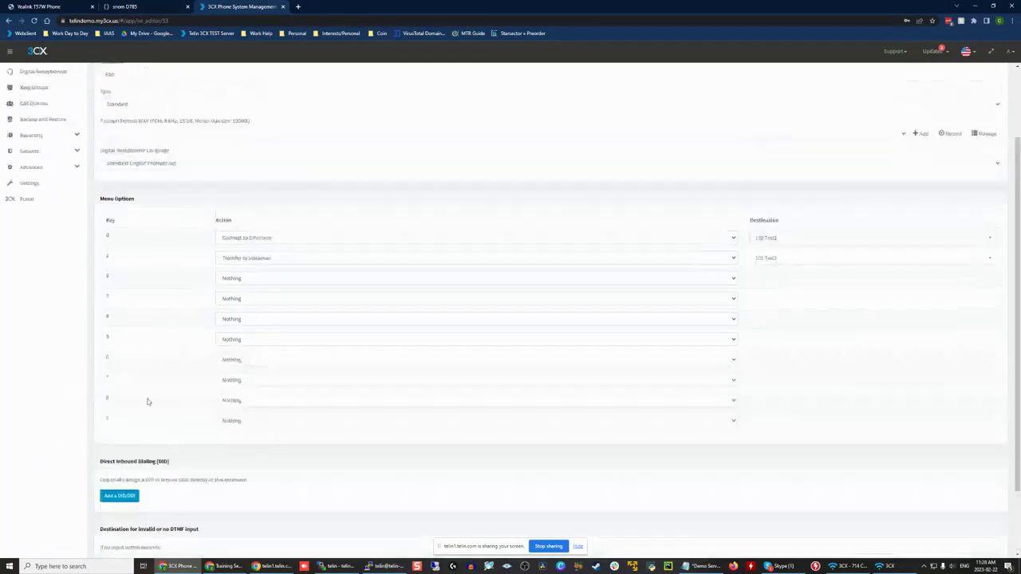
{"action": "scroll", "coordinate": [210, 271], "scroll_direction": "down", "scroll_amount": 1}
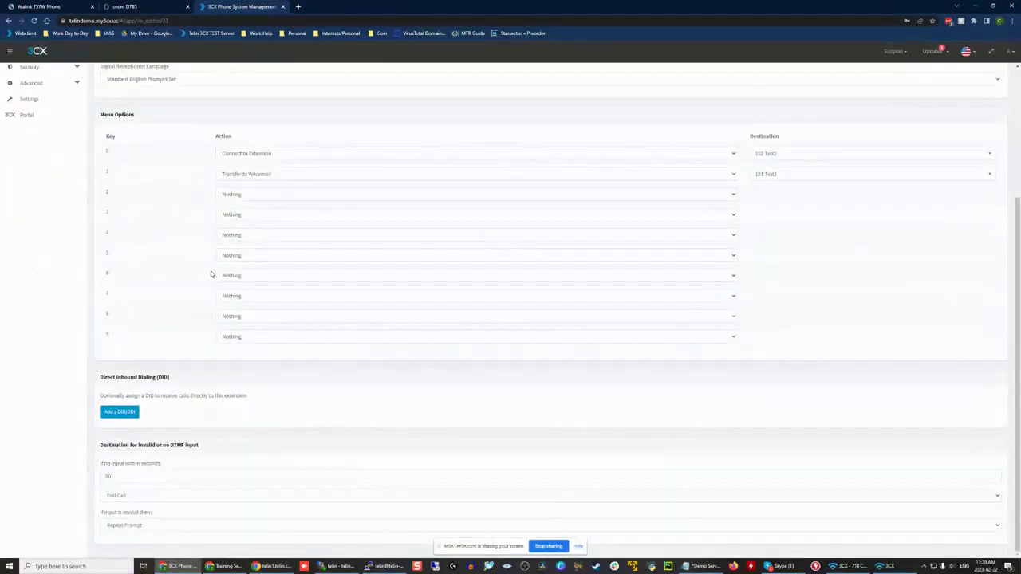
{"action": "double_click", "coordinate": [108, 477]}
{"action": "type", "text": "30"}
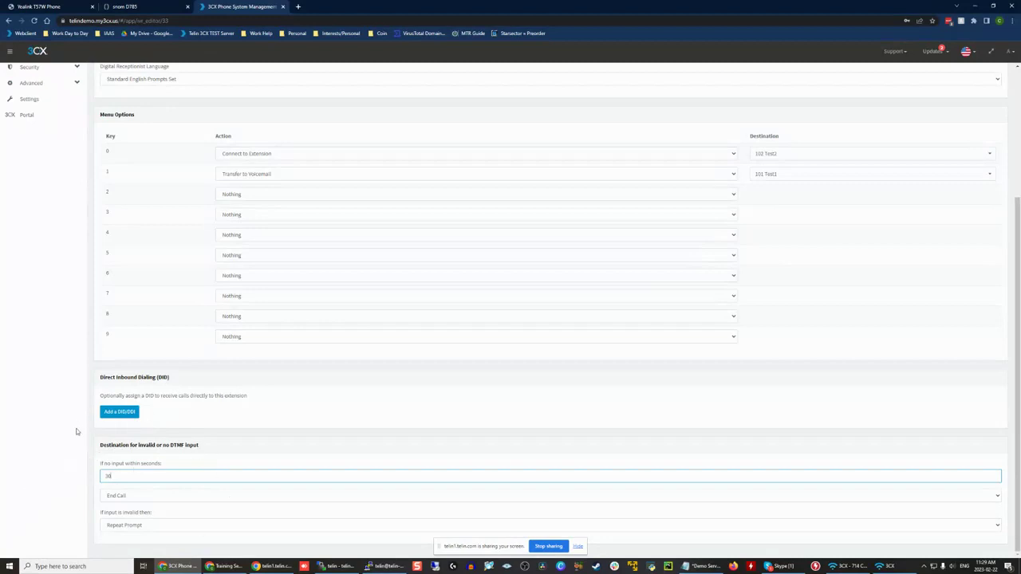
{"action": "left_click_drag", "start_coordinate": [161, 476], "coordinate": [27, 465]}
{"action": "left_click", "coordinate": [214, 446]}
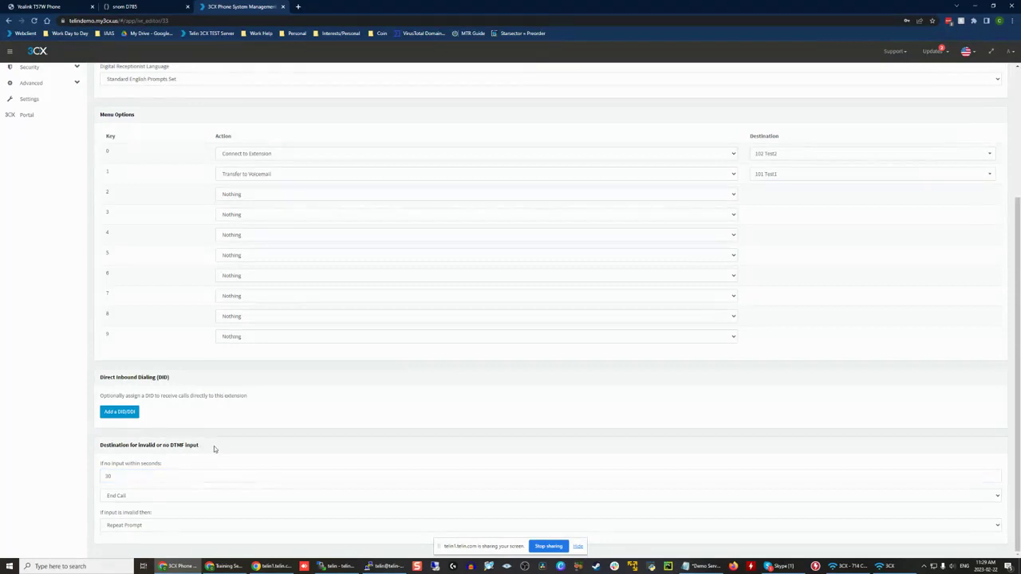
Step: Review the menu key assignments and the invalid-input action, leaving it at Repeat Prompt
{"action": "scroll", "coordinate": [213, 446], "scroll_direction": "up", "scroll_amount": 1}
{"action": "scroll", "coordinate": [214, 446], "scroll_direction": "down", "scroll_amount": 1}
{"action": "left_click_drag", "start_coordinate": [96, 191], "coordinate": [162, 194]}
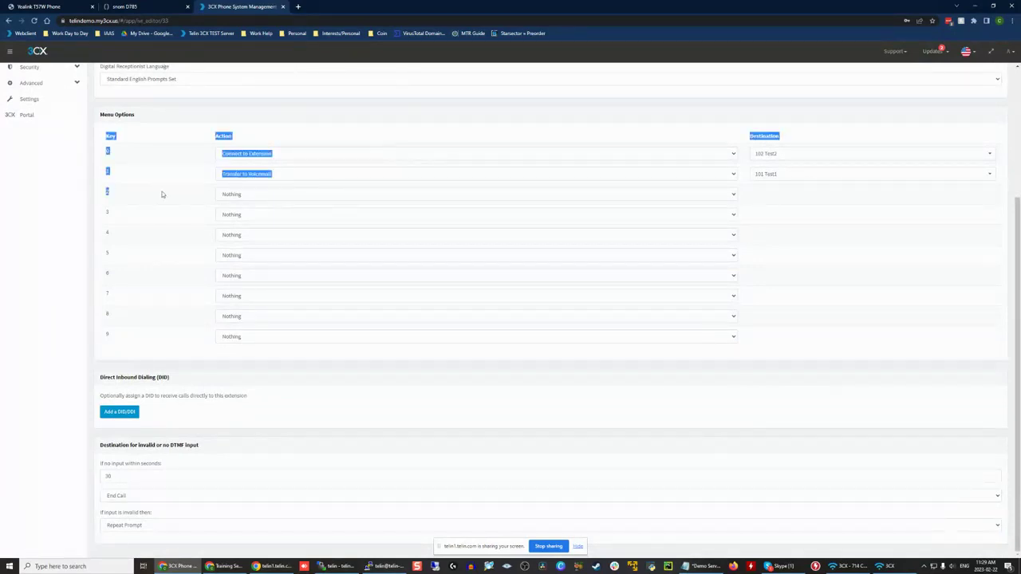
{"action": "left_click", "coordinate": [206, 197]}
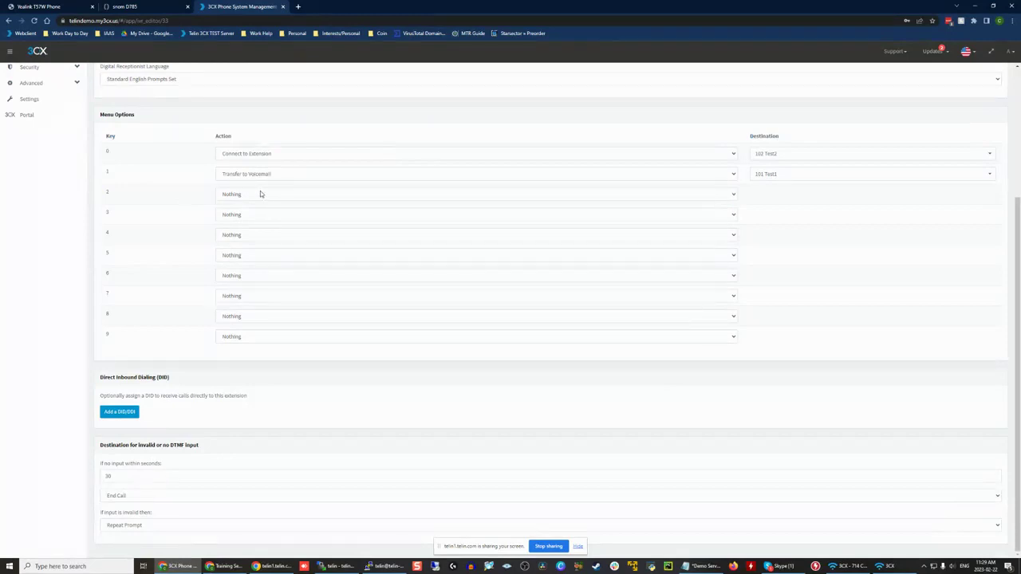
{"action": "left_click", "coordinate": [124, 525]}
{"action": "left_click", "coordinate": [124, 534]}
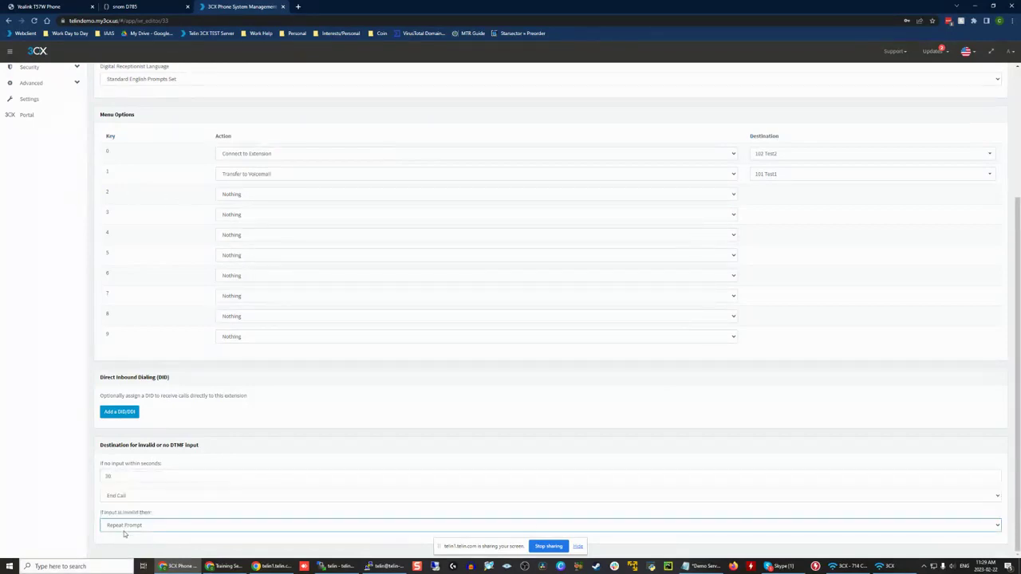
Step: Name the digital receptionist Main and save it
{"action": "scroll", "coordinate": [125, 533], "scroll_direction": "up", "scroll_amount": 3}
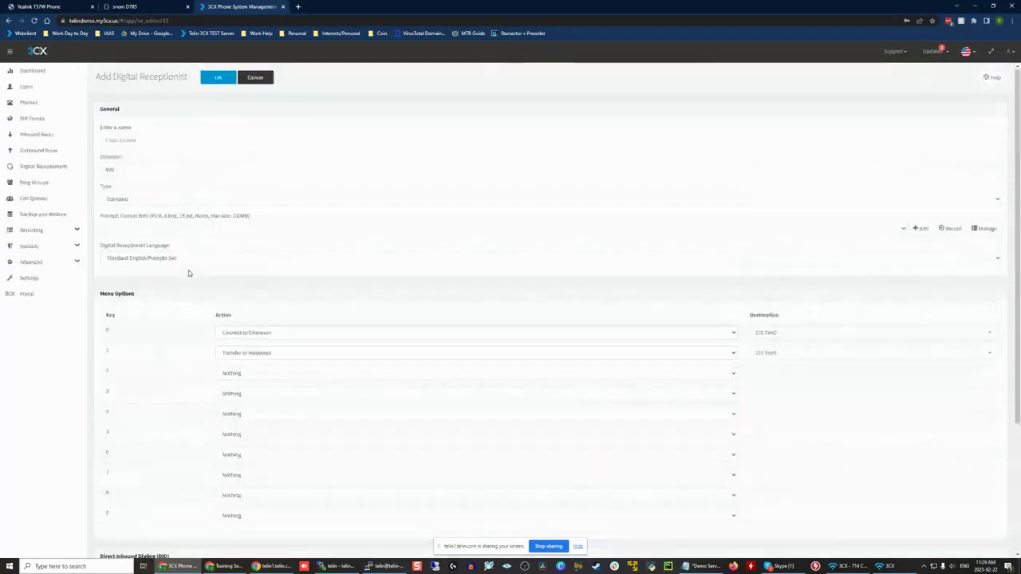
{"action": "left_click", "coordinate": [217, 78]}
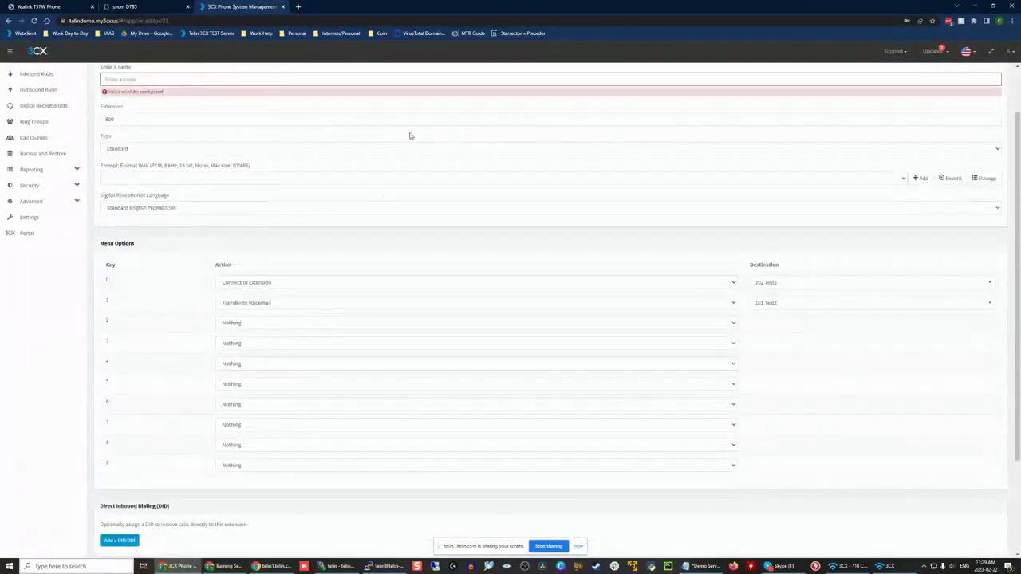
{"action": "scroll", "coordinate": [167, 160], "scroll_direction": "up", "scroll_amount": 2}
{"action": "left_click", "coordinate": [109, 137]}
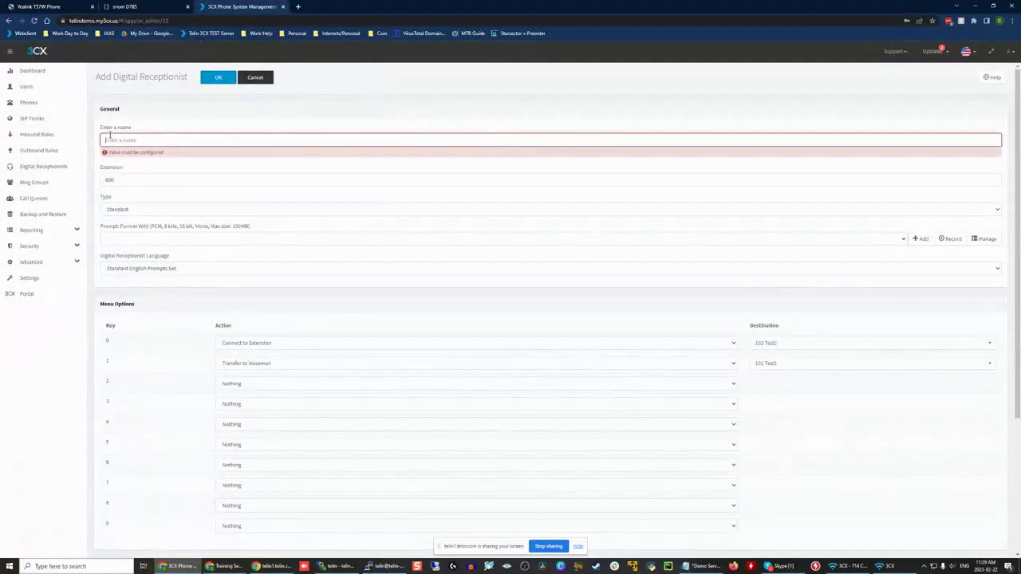
{"action": "type", "text": "Main"}
{"action": "left_click", "coordinate": [217, 77]}
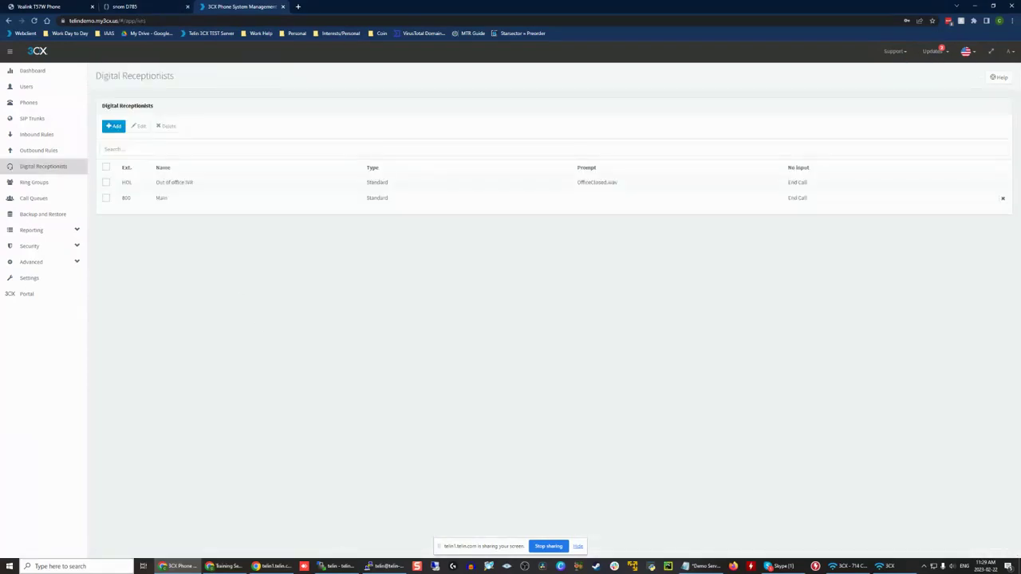
Step: Start a new ring group named Main RG, keeping virtual extension 801 and the Prioritized Hunt strategy
{"action": "left_click", "coordinate": [68, 182]}
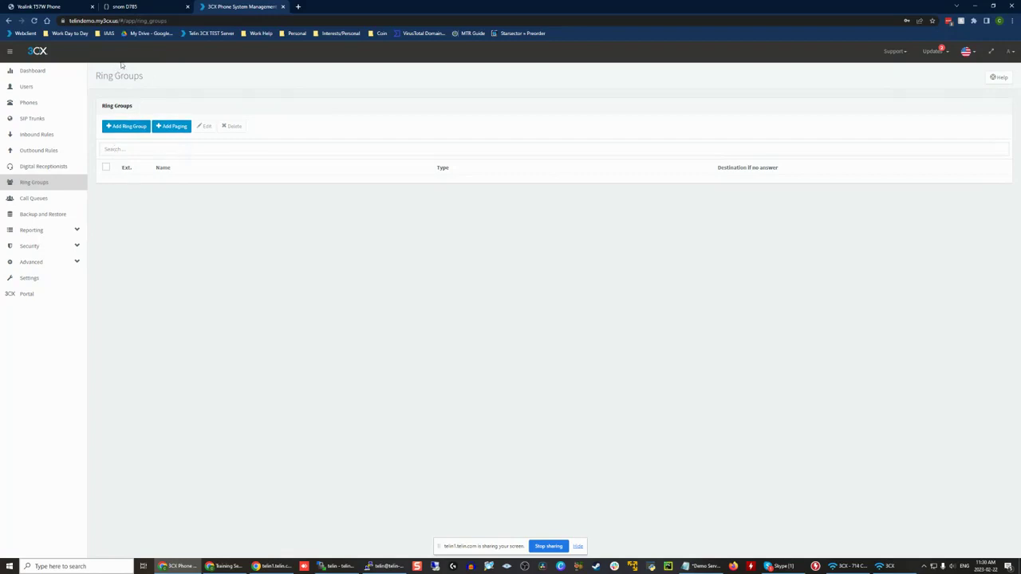
{"action": "left_click", "coordinate": [116, 131]}
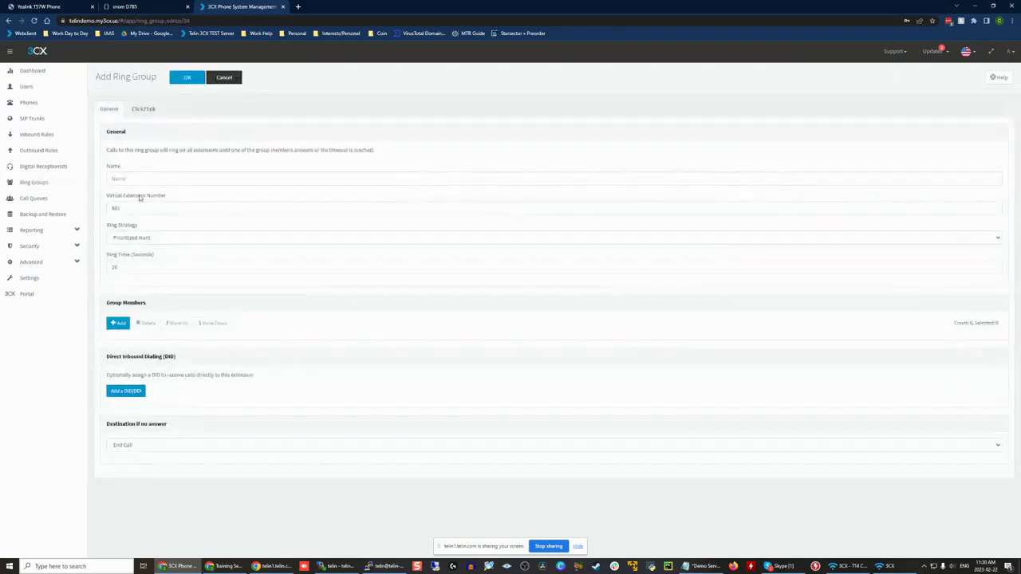
{"action": "left_click", "coordinate": [137, 178]}
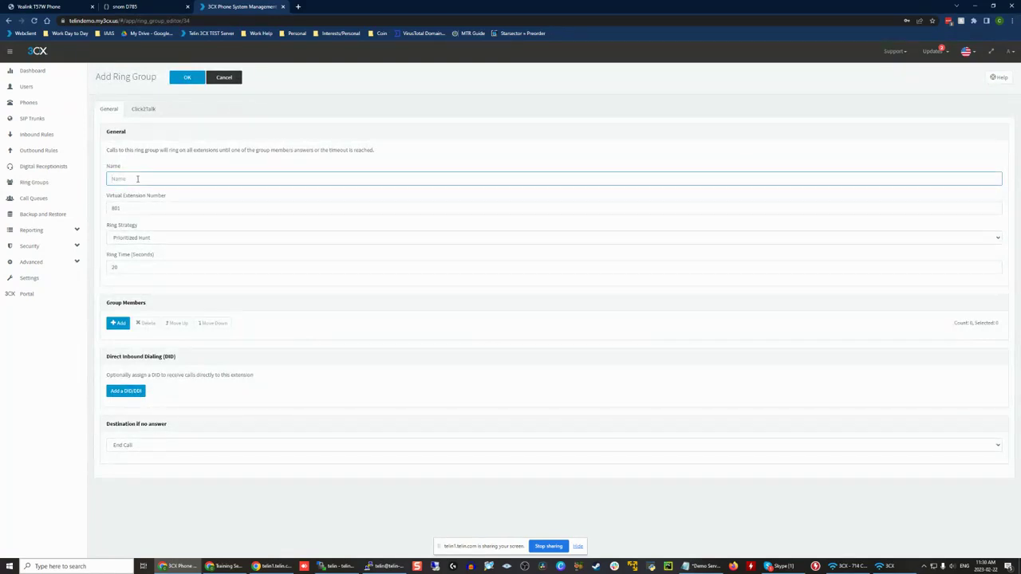
{"action": "type", "text": "MAin"}
{"action": "key", "text": "BackSpace"}
{"action": "key", "text": "BackSpace"}
{"action": "left_click", "coordinate": [158, 208]}
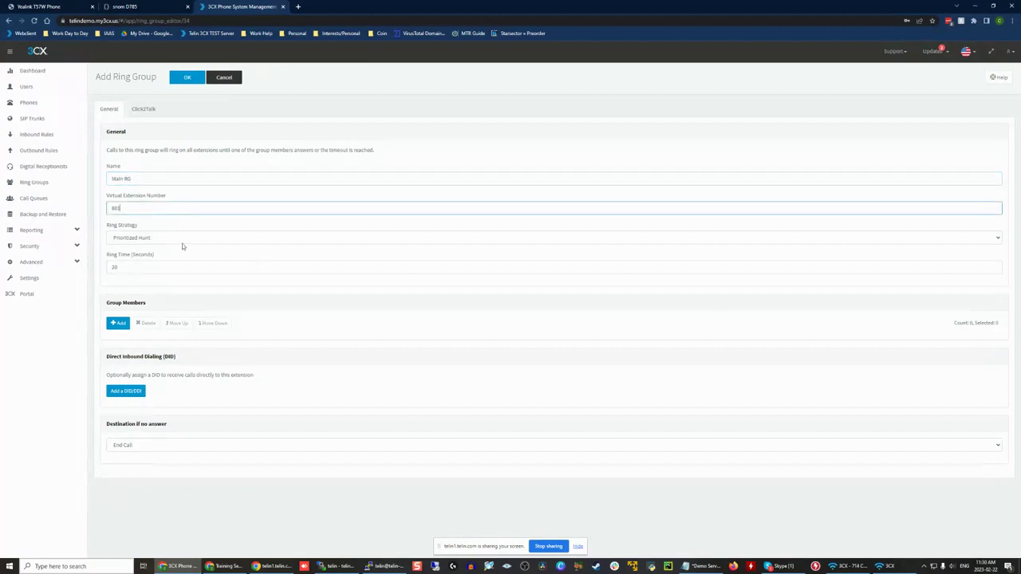
{"action": "left_click", "coordinate": [143, 237]}
{"action": "left_click", "coordinate": [143, 240]}
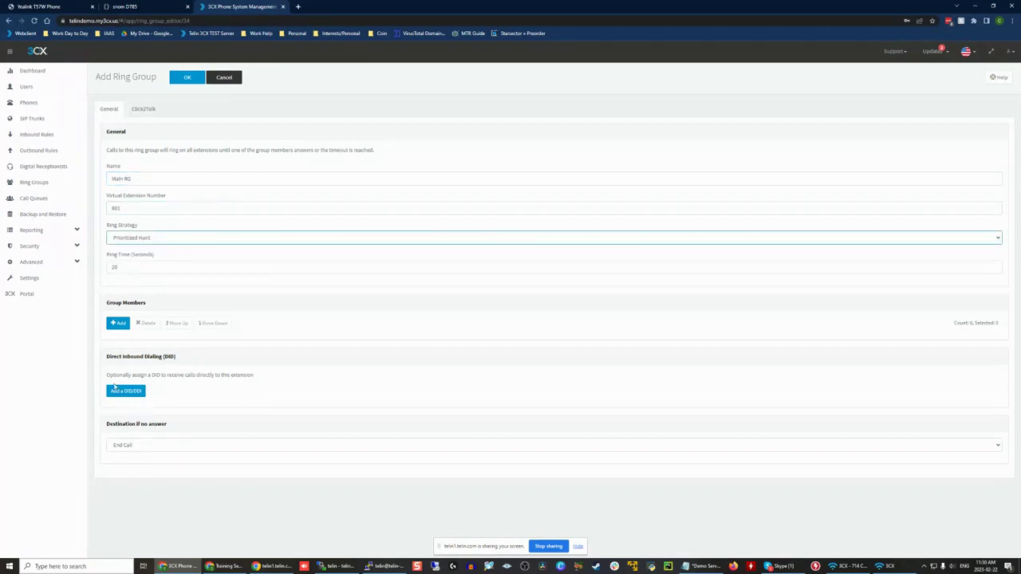
Step: Add extensions 100, 101 and 102 as members of the Main RG ring group
{"action": "left_click", "coordinate": [117, 323]}
{"action": "left_click", "coordinate": [347, 131]}
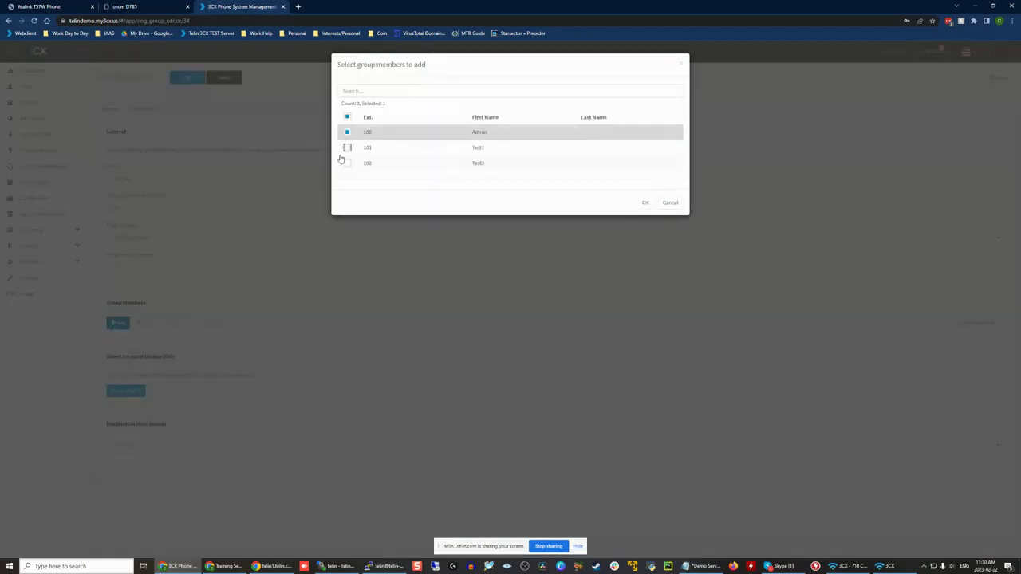
{"action": "left_click", "coordinate": [347, 147]}
{"action": "left_click", "coordinate": [347, 163]}
{"action": "left_click", "coordinate": [645, 203]}
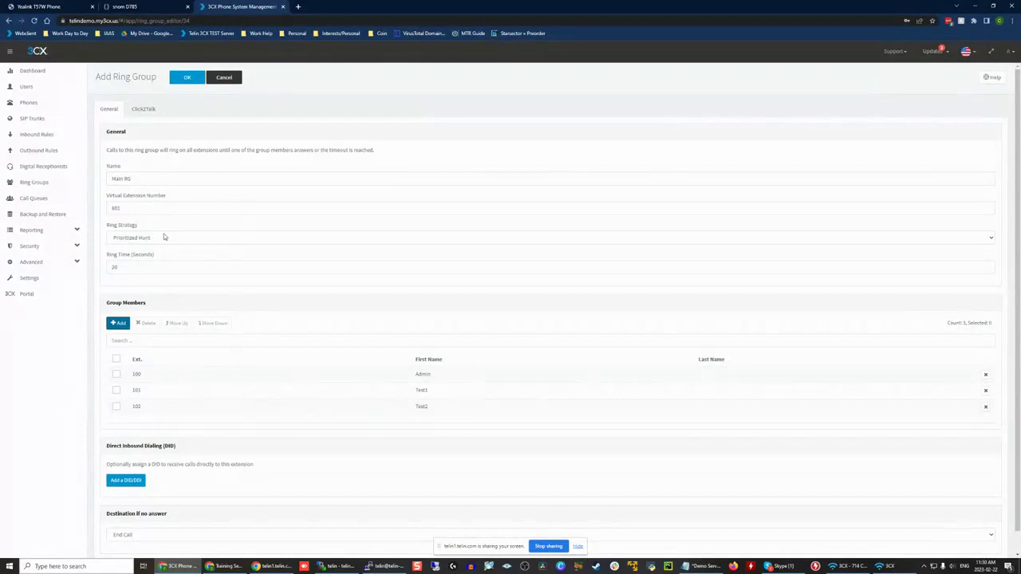
Step: Set the ring group's strategy to Ring All
{"action": "left_click_drag", "start_coordinate": [110, 225], "coordinate": [153, 226]}
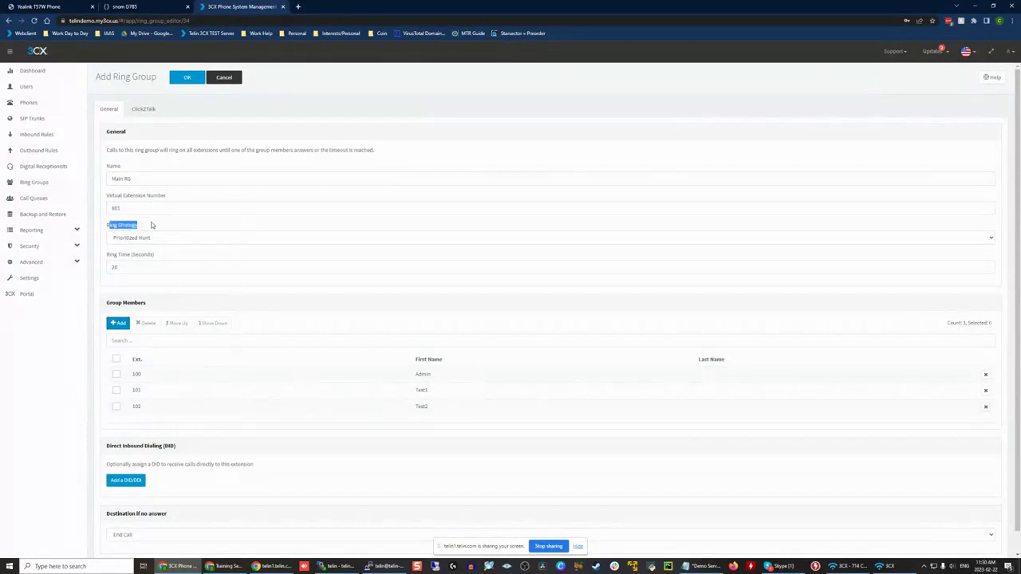
{"action": "left_click", "coordinate": [160, 238]}
{"action": "left_click", "coordinate": [160, 257]}
{"action": "left_click", "coordinate": [150, 235]}
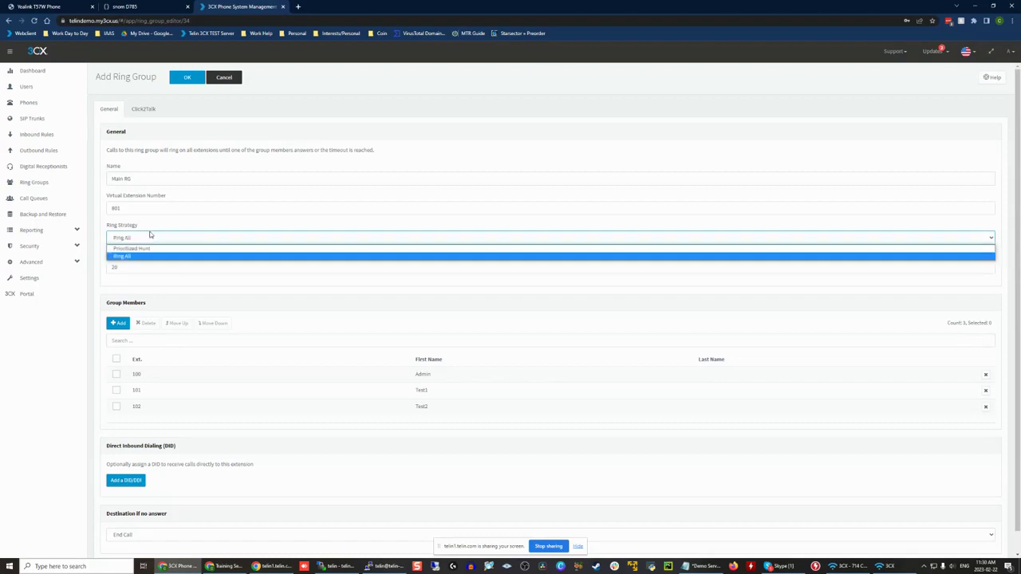
{"action": "left_click", "coordinate": [157, 256]}
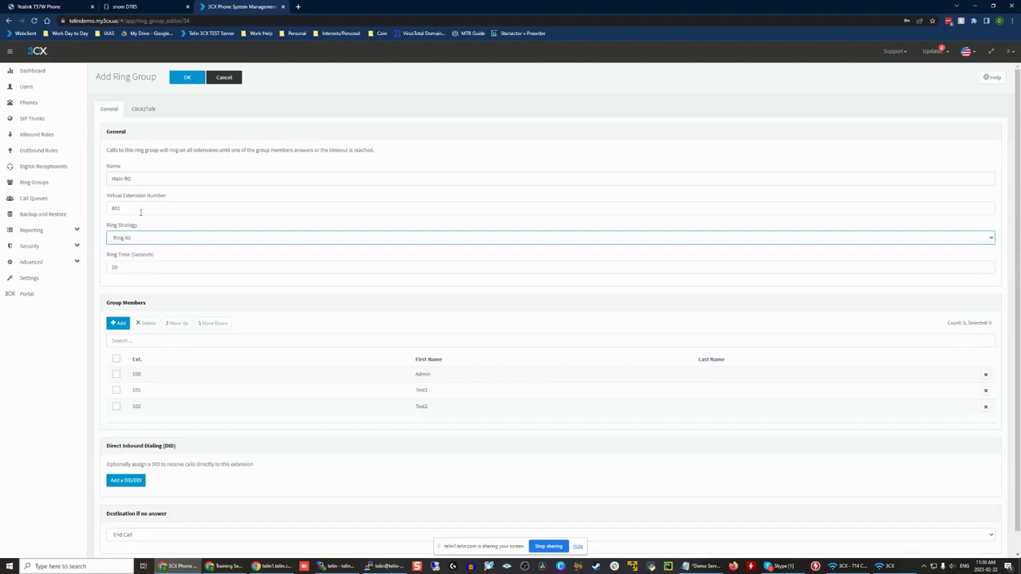
{"action": "left_click", "coordinate": [141, 210]}
{"action": "left_click", "coordinate": [147, 227]}
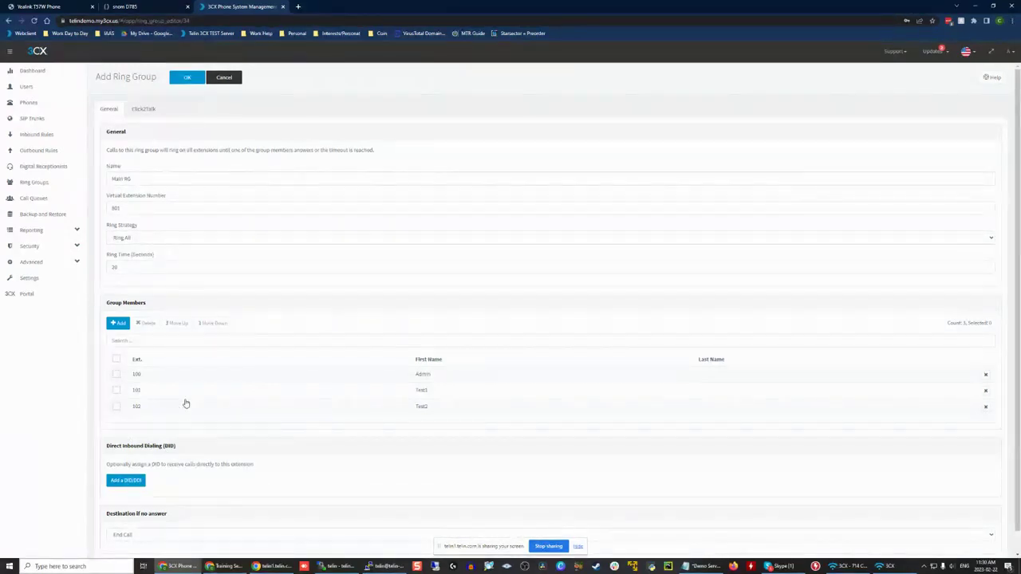
Step: Switch the ring strategy to Prioritized Hunt and mark members 100, 101 and 102 one after another, leaving none selected
{"action": "left_click", "coordinate": [162, 242]}
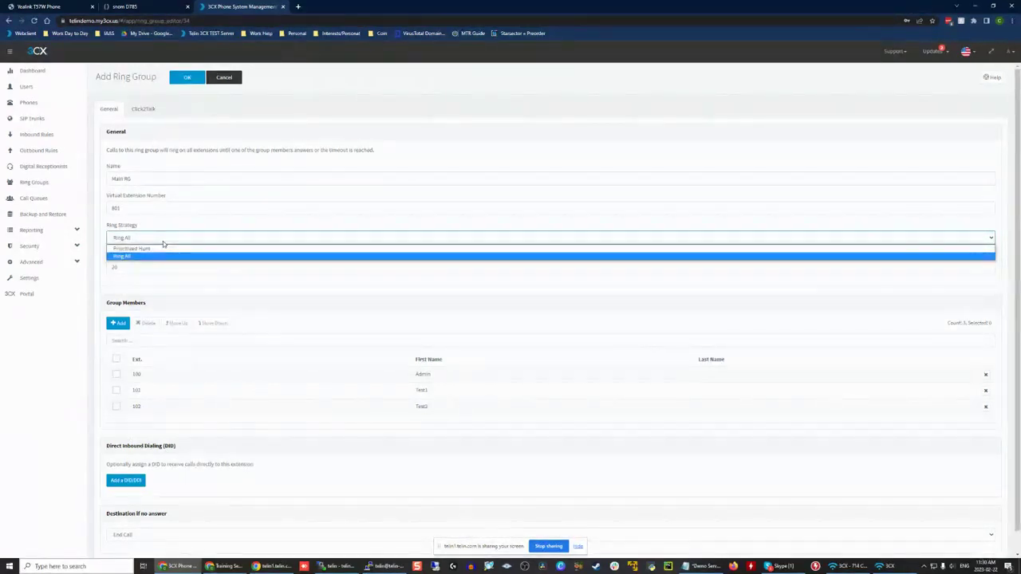
{"action": "left_click", "coordinate": [163, 249]}
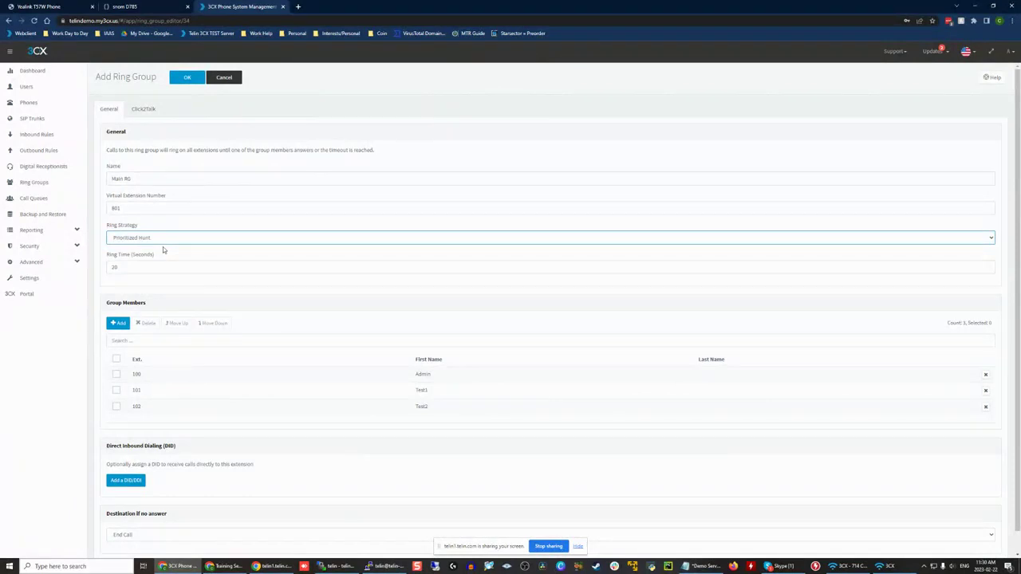
{"action": "left_click", "coordinate": [116, 375]}
{"action": "left_click", "coordinate": [117, 375]}
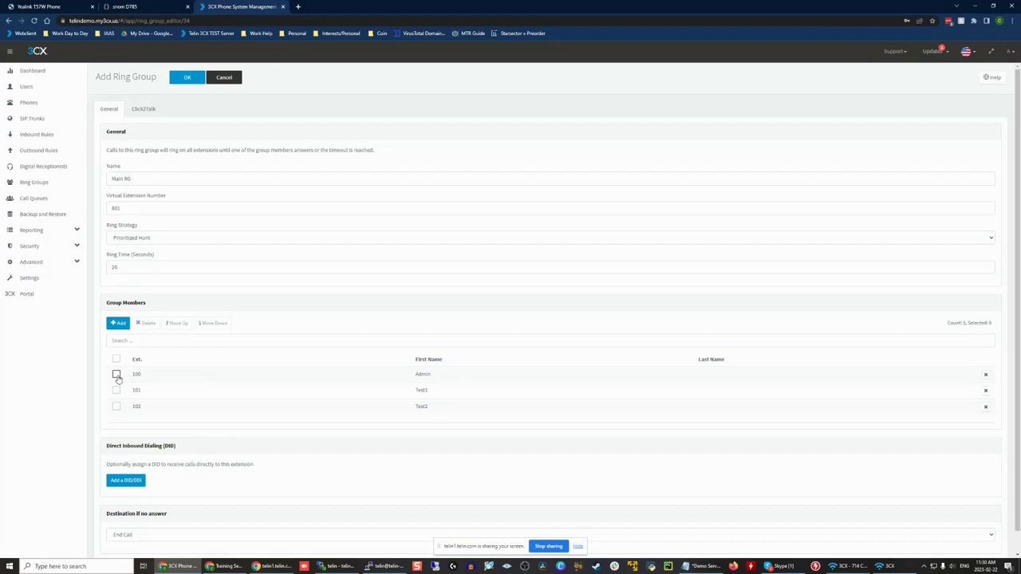
{"action": "left_click", "coordinate": [117, 375]}
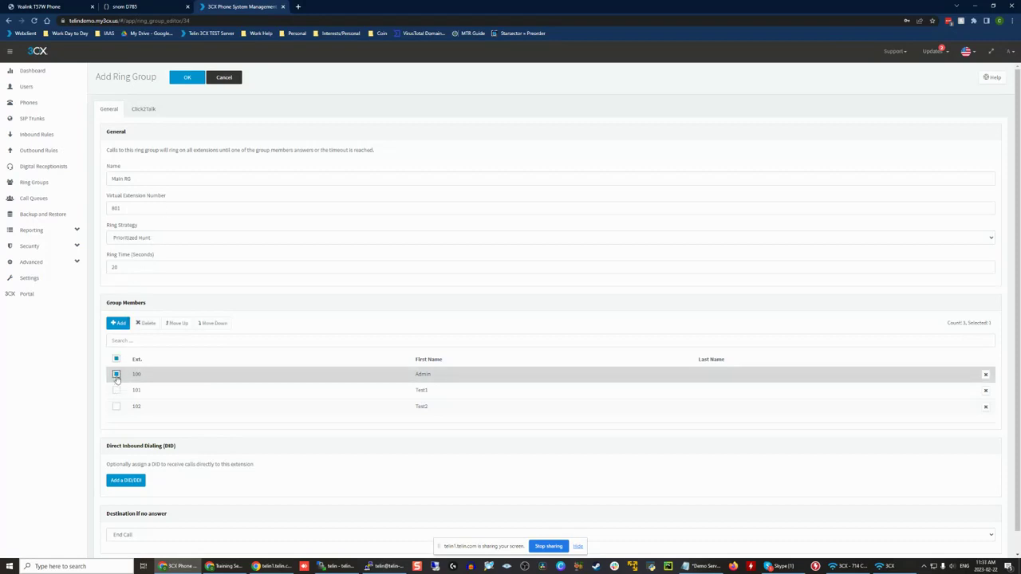
{"action": "left_click", "coordinate": [117, 375]}
{"action": "left_click", "coordinate": [116, 390]}
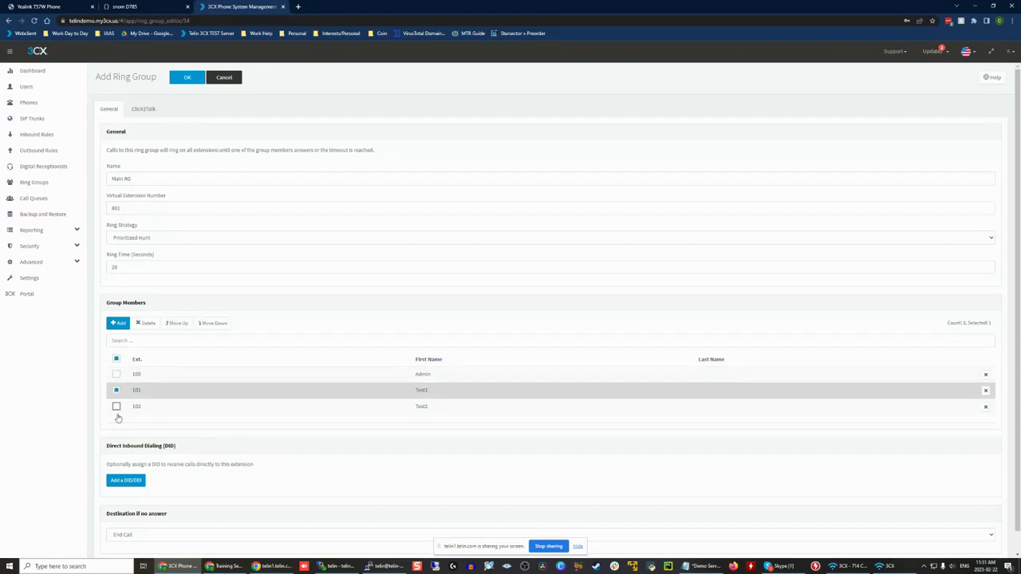
{"action": "left_click", "coordinate": [116, 407]}
{"action": "left_click", "coordinate": [116, 391]}
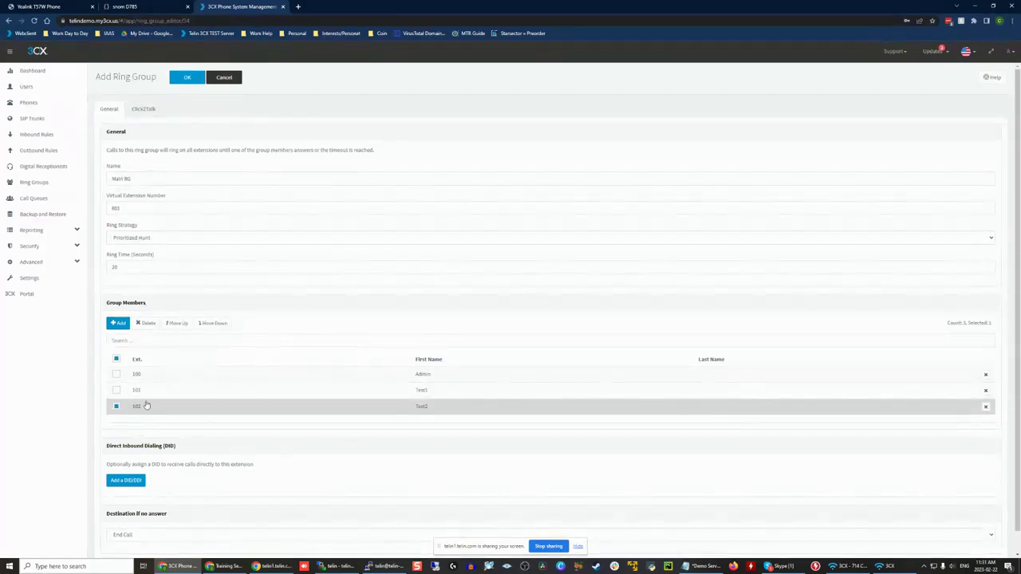
{"action": "scroll", "coordinate": [146, 406], "scroll_direction": "down", "scroll_amount": 1}
{"action": "left_click", "coordinate": [116, 384]}
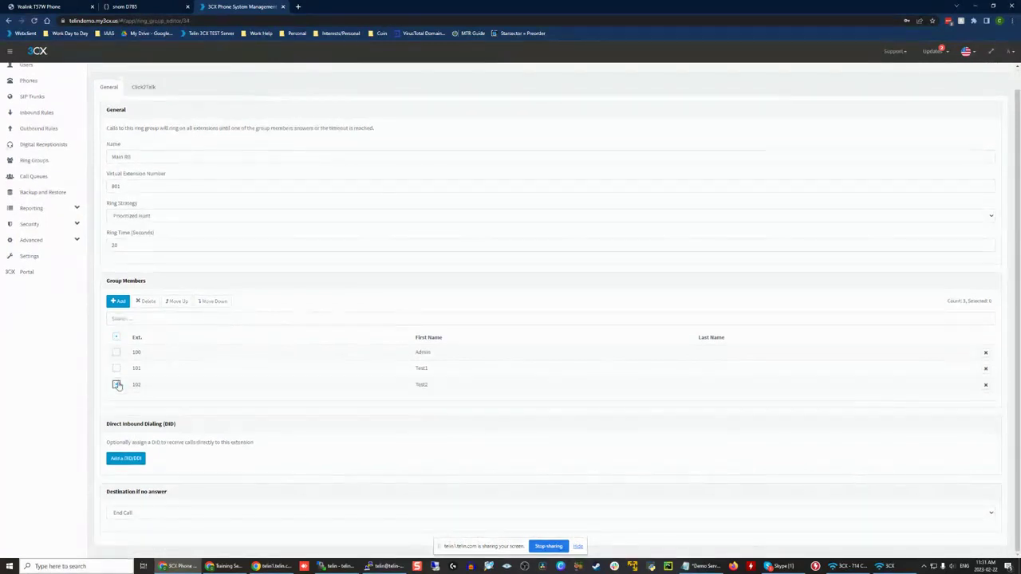
Step: Review the destinations available when nobody answers the ring group, keeping End Call
{"action": "left_click", "coordinate": [166, 513]}
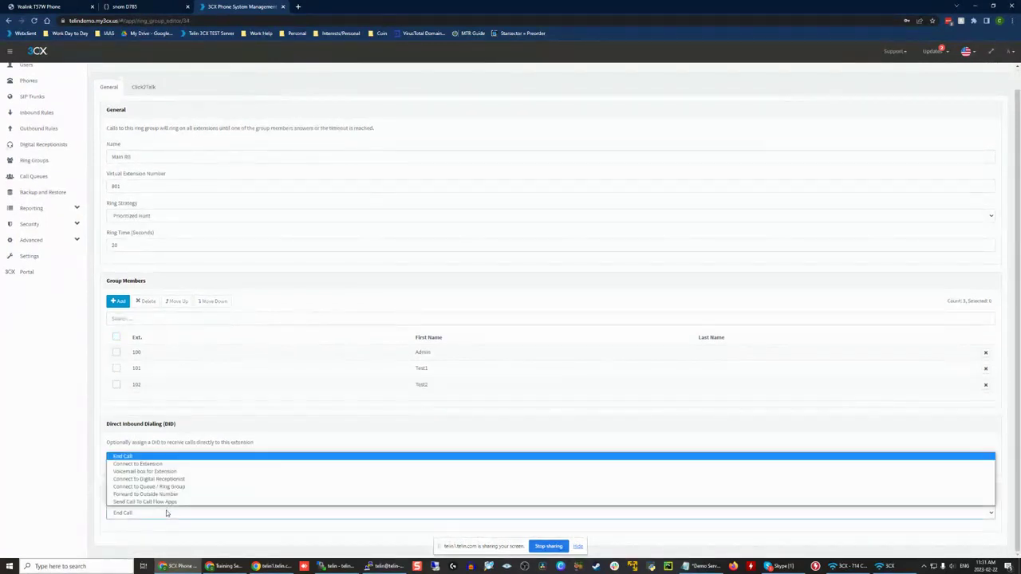
{"action": "left_click", "coordinate": [141, 422]}
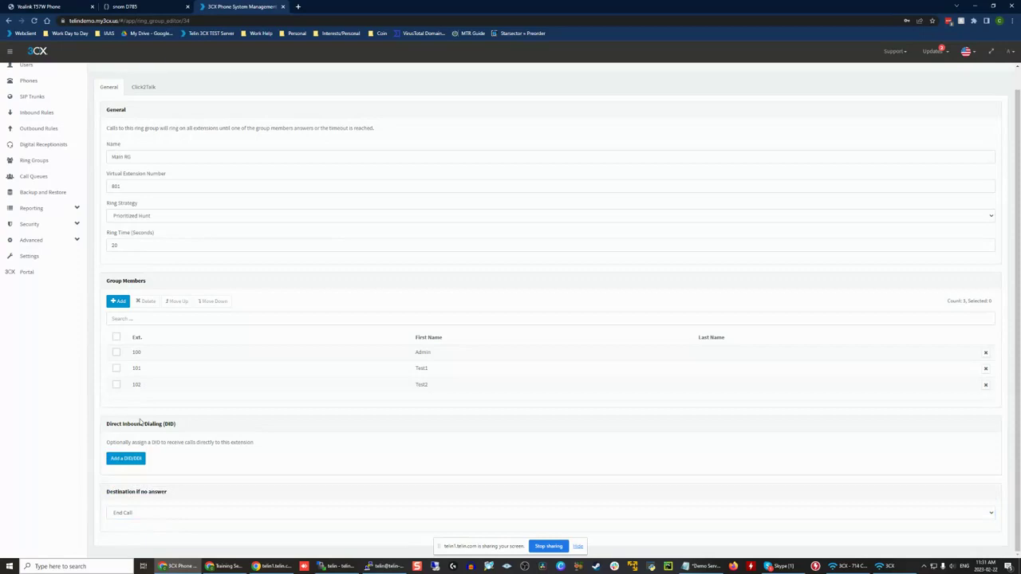
{"action": "scroll", "coordinate": [139, 421], "scroll_direction": "up", "scroll_amount": 1}
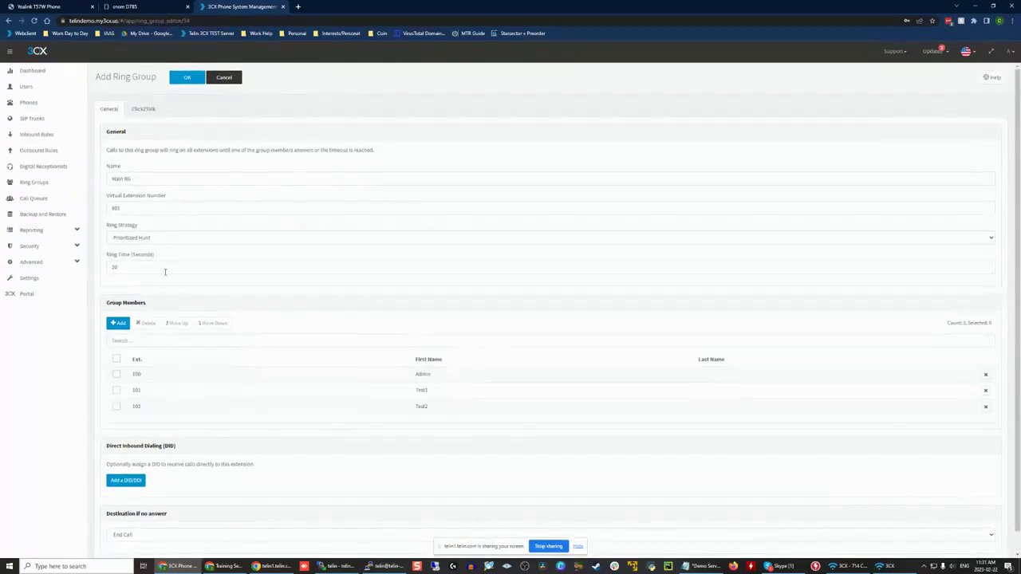
Step: Change the ring group's strategy back to Ring All
{"action": "left_click", "coordinate": [149, 239]}
{"action": "left_click", "coordinate": [150, 251]}
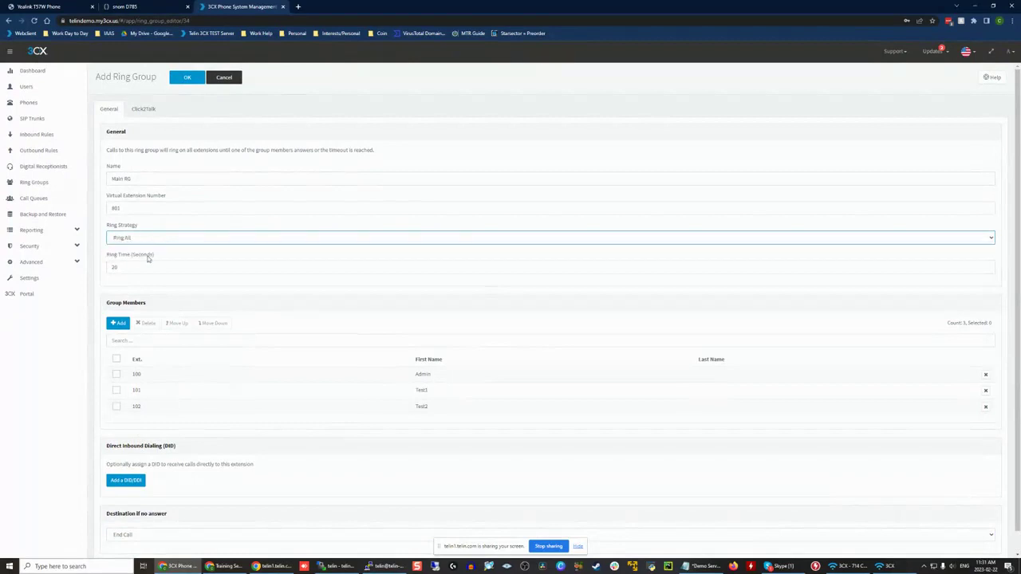
{"action": "left_click", "coordinate": [169, 303]}
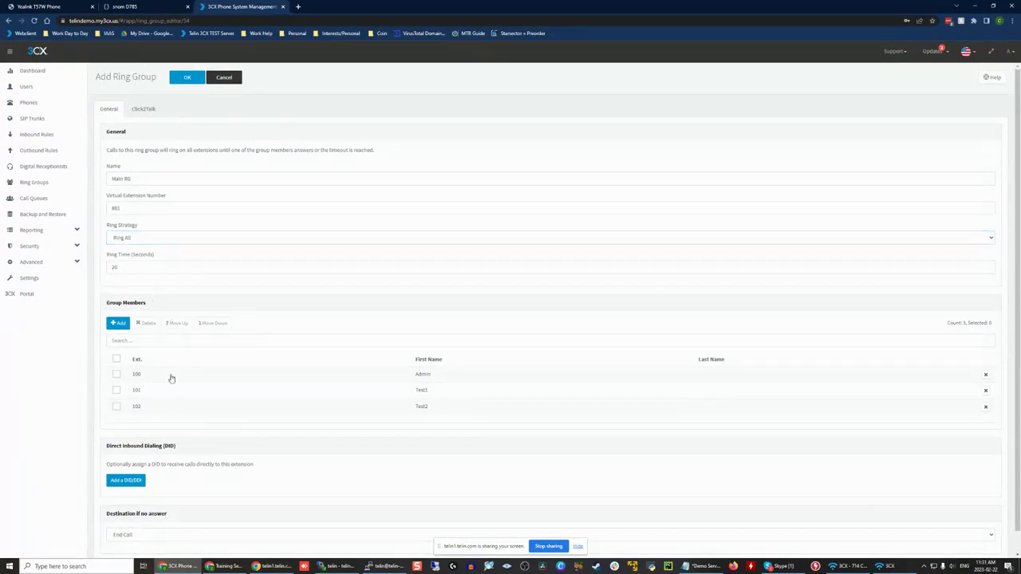
Step: Select members 100, 101 and 102 together to illustrate simultaneous ringing, and clear the selection again
{"action": "left_click", "coordinate": [117, 375]}
{"action": "left_click", "coordinate": [117, 390]}
{"action": "left_click", "coordinate": [117, 406]}
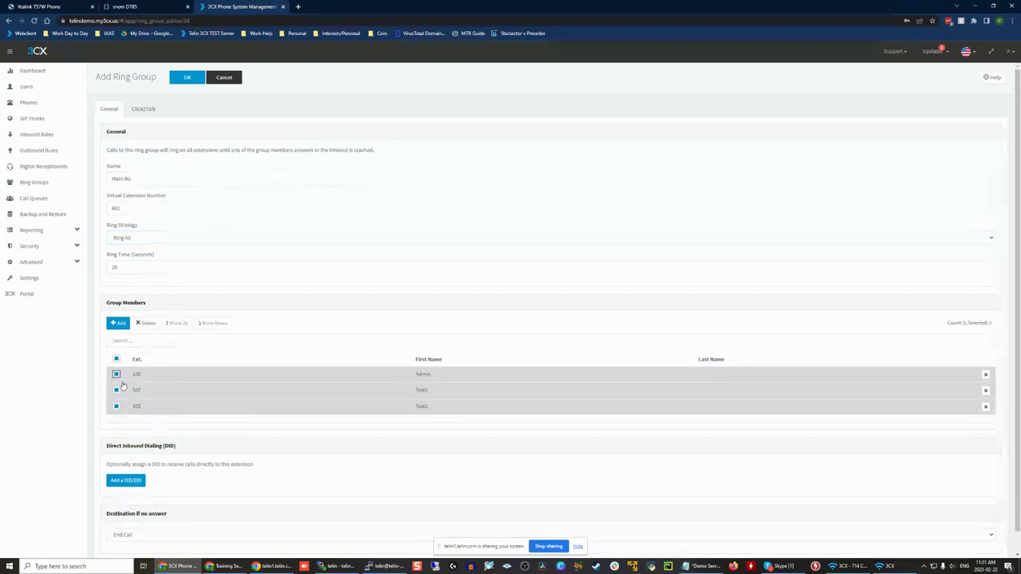
{"action": "left_click", "coordinate": [116, 390]}
{"action": "left_click", "coordinate": [116, 407]}
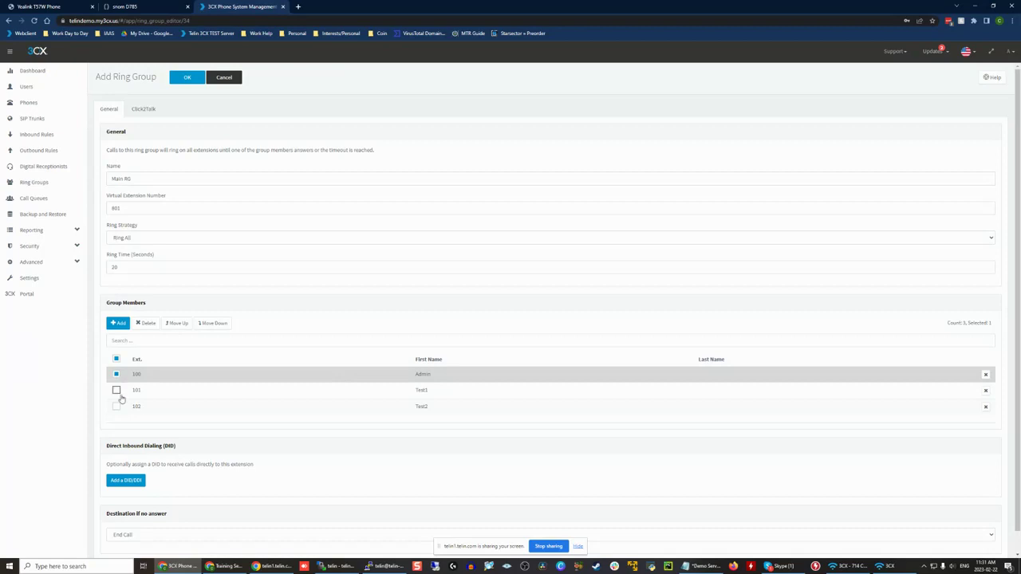
{"action": "left_click", "coordinate": [116, 390]}
{"action": "left_click", "coordinate": [116, 406]}
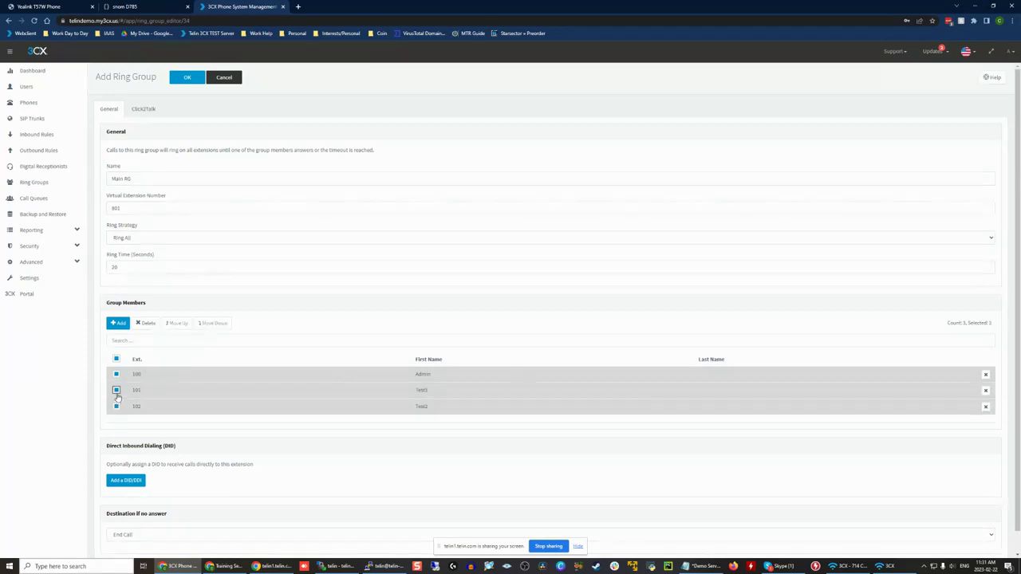
{"action": "left_click", "coordinate": [117, 390]}
{"action": "left_click", "coordinate": [117, 406]}
{"action": "left_click", "coordinate": [117, 375]}
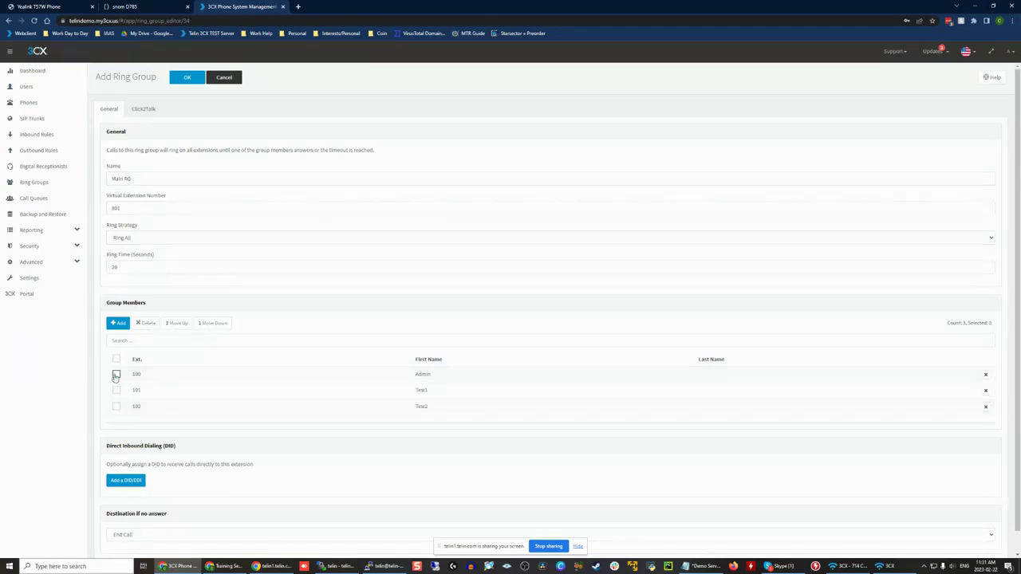
Step: Review the ring strategy, the ring time and the no-answer destination options, keeping the existing settings
{"action": "left_click", "coordinate": [156, 239]}
{"action": "left_click", "coordinate": [156, 240]}
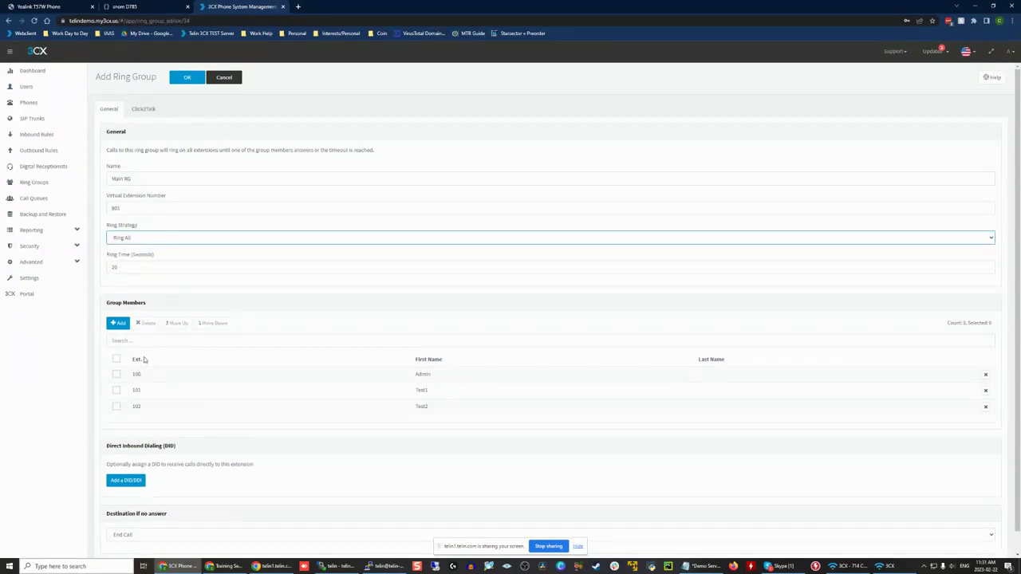
{"action": "scroll", "coordinate": [169, 456], "scroll_direction": "down", "scroll_amount": 1}
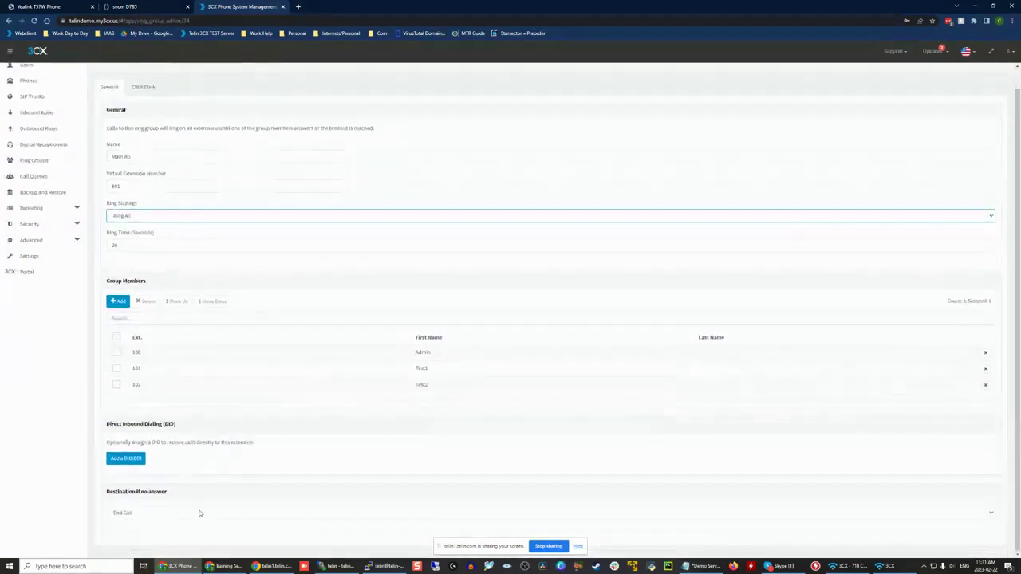
{"action": "left_click", "coordinate": [135, 246]}
{"action": "mouse_move", "coordinate": [180, 237]}
{"action": "left_mouse_down"}
{"action": "mouse_move", "coordinate": [108, 235]}
{"action": "mouse_move", "coordinate": [176, 237]}
{"action": "left_mouse_up"}
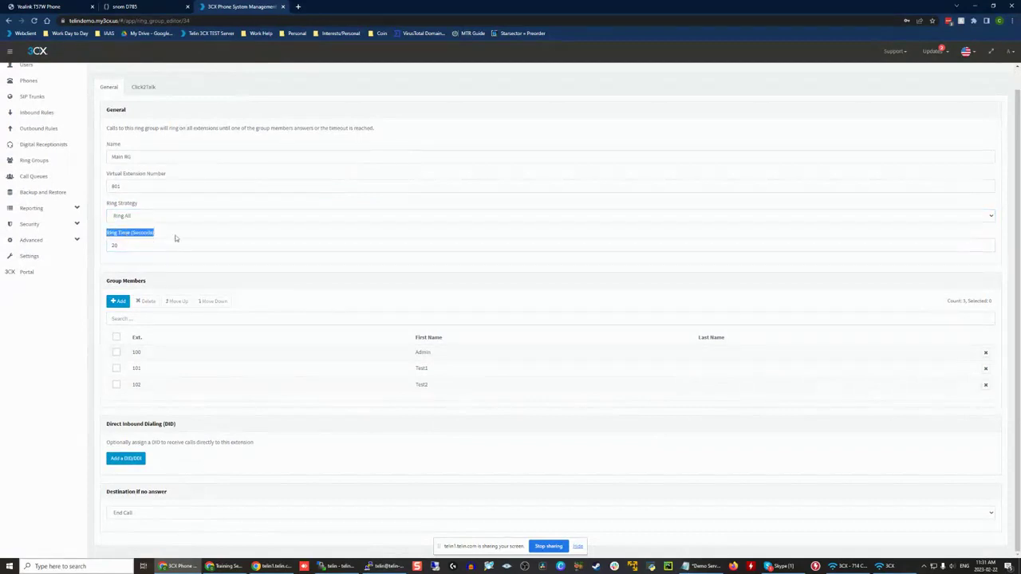
{"action": "left_click", "coordinate": [150, 514]}
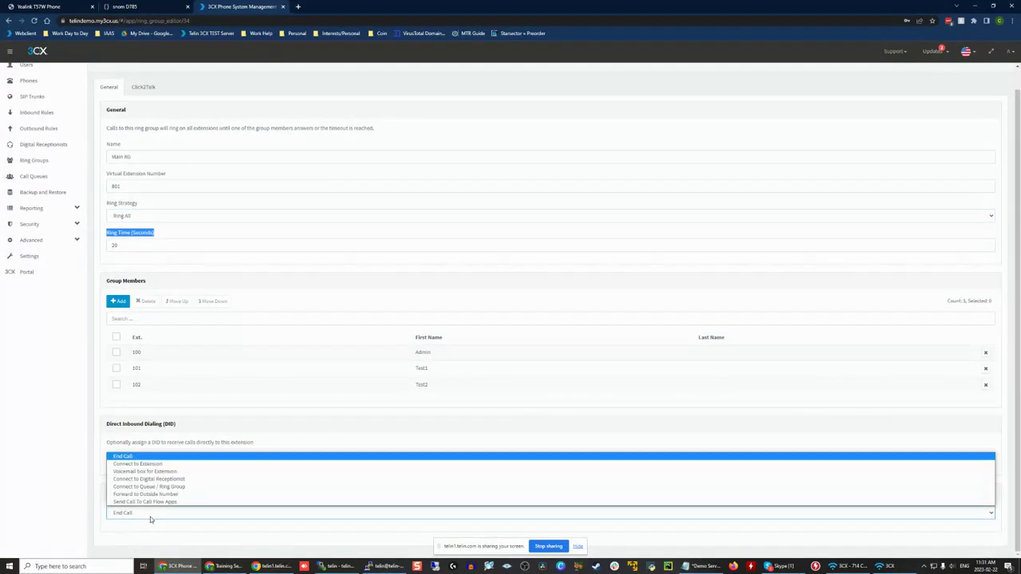
{"action": "left_click", "coordinate": [150, 517]}
{"action": "left_click", "coordinate": [189, 235]}
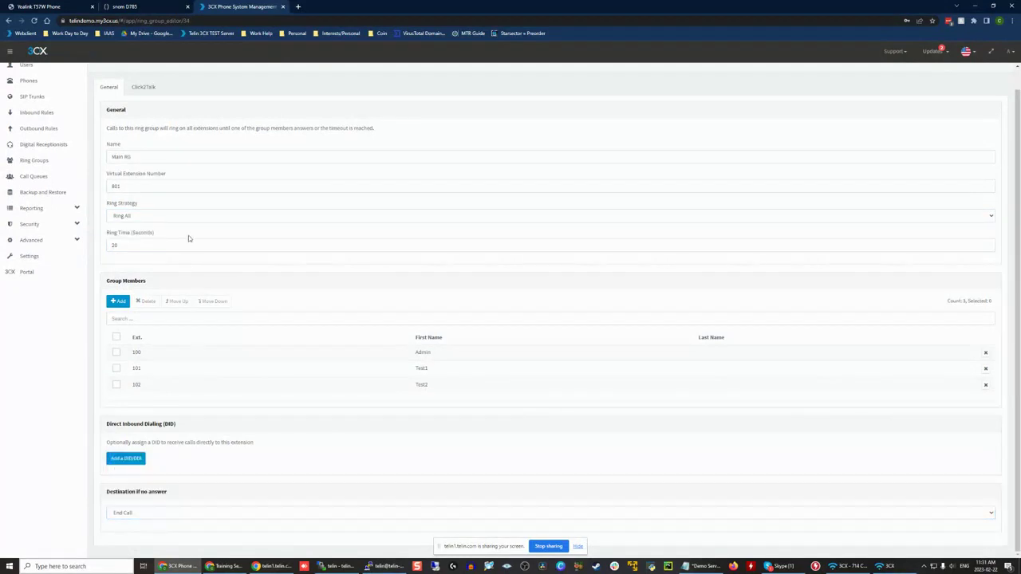
{"action": "left_click_drag", "start_coordinate": [109, 239], "coordinate": [155, 237]}
{"action": "left_click", "coordinate": [157, 238]}
{"action": "double_click", "coordinate": [117, 245]}
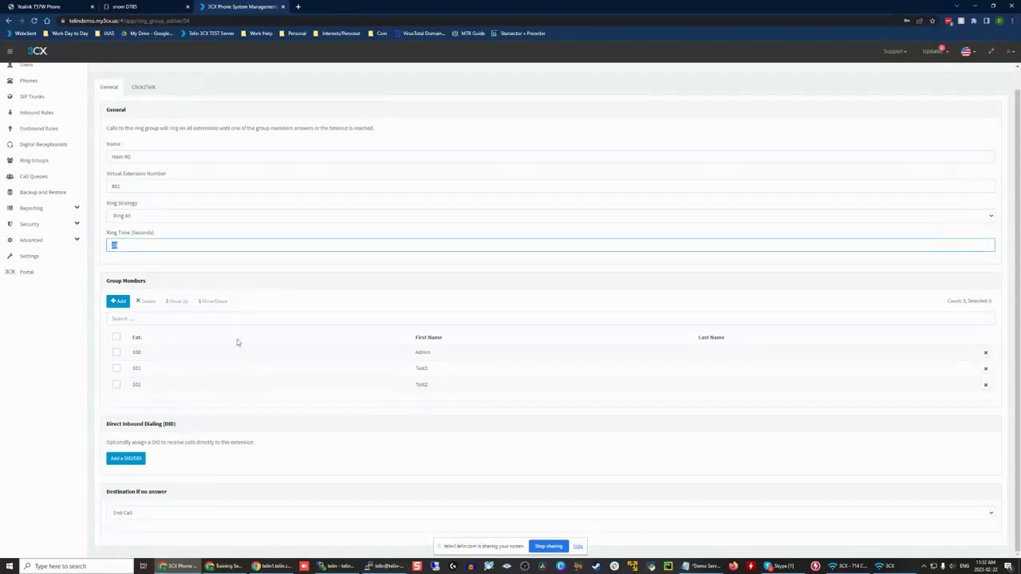
Step: Set the Main RG ring strategy to Prioritized Hunt
{"action": "left_click", "coordinate": [148, 215]}
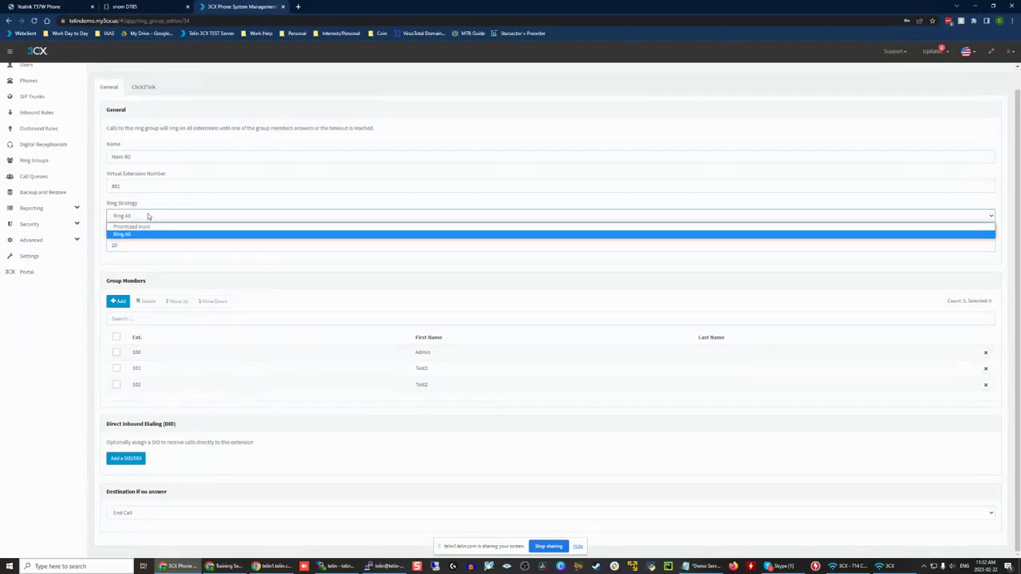
{"action": "left_click", "coordinate": [150, 226]}
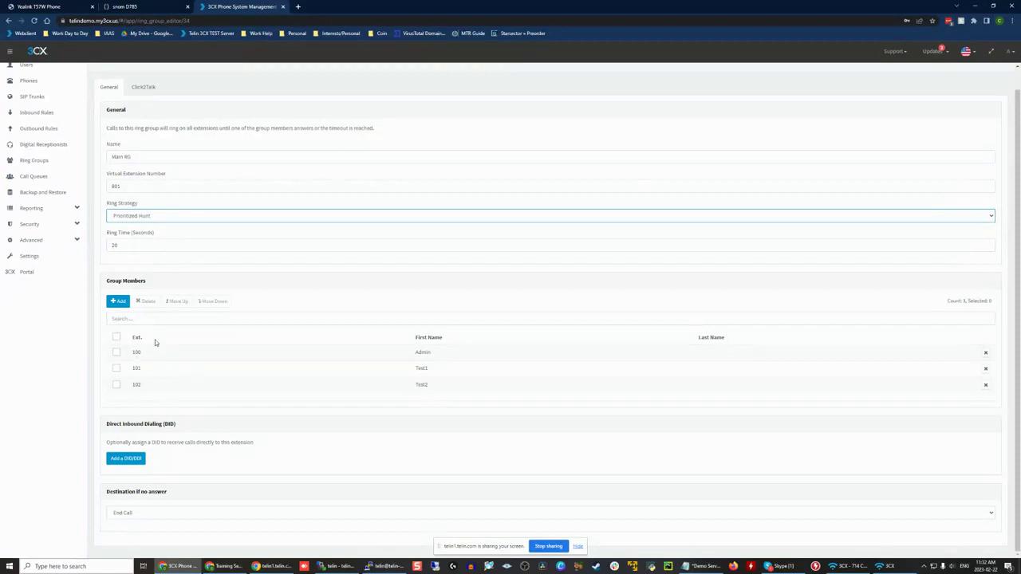
Step: Select members 101, 100 and 102 in turn to illustrate the prioritized hunt order, and clear the selection again
{"action": "left_click", "coordinate": [116, 369]}
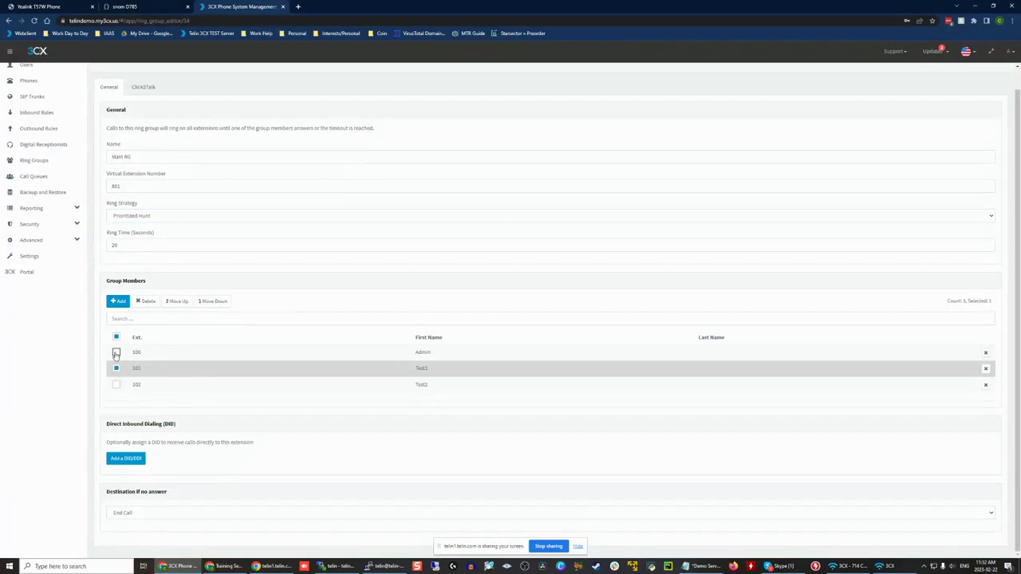
{"action": "left_click", "coordinate": [116, 353]}
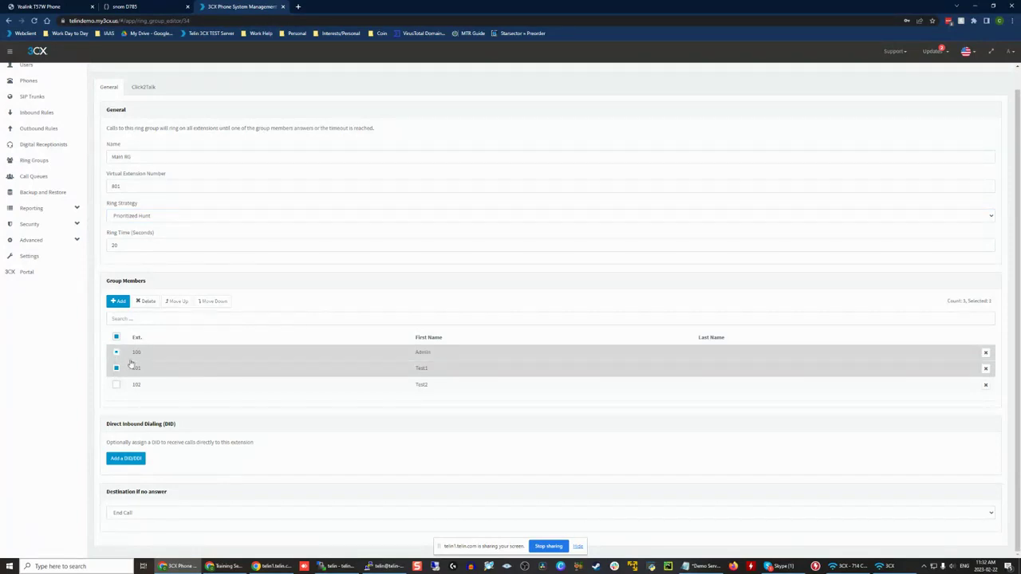
{"action": "left_click", "coordinate": [116, 354]}
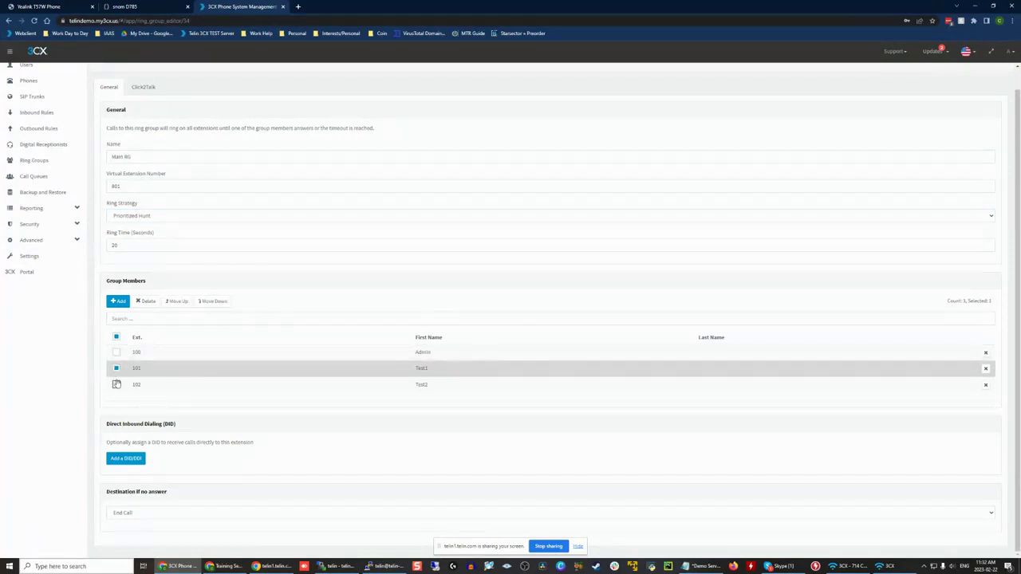
{"action": "left_click", "coordinate": [116, 386]}
{"action": "left_click", "coordinate": [117, 387]}
{"action": "left_click", "coordinate": [116, 369]}
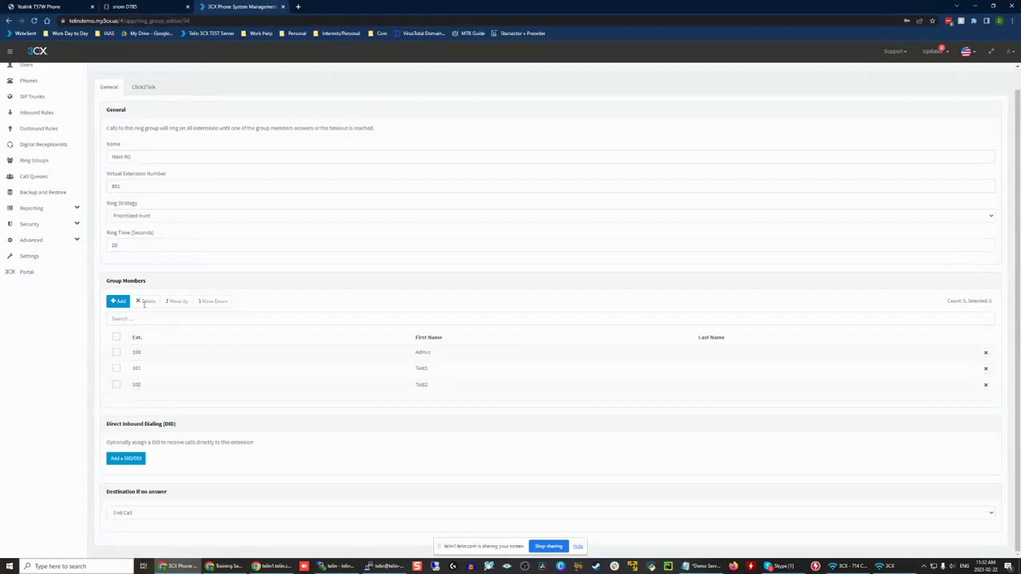
Step: Set the Main RG ring strategy to Ring All and check the no-answer destination options
{"action": "left_click", "coordinate": [156, 216]}
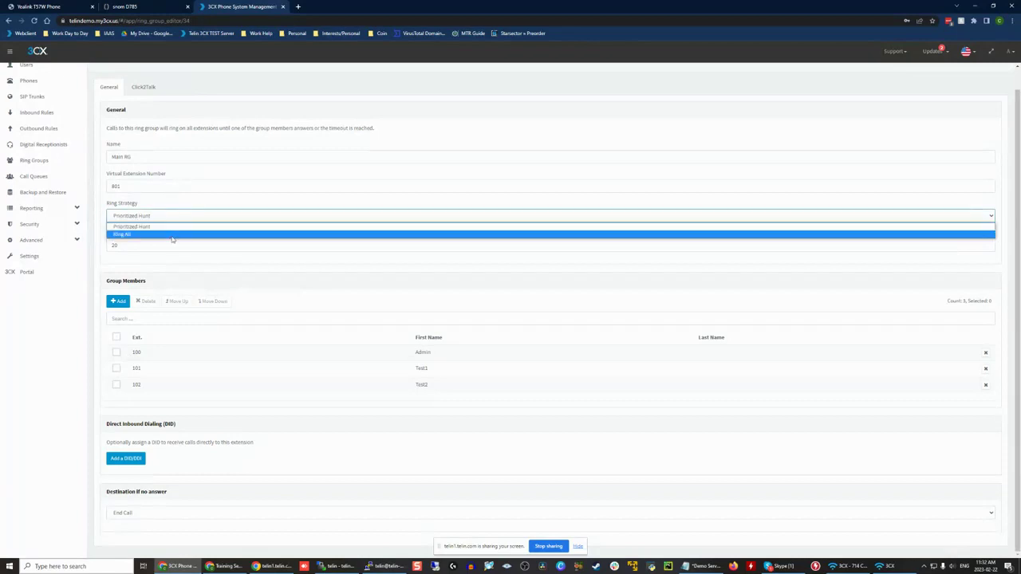
{"action": "left_click", "coordinate": [171, 240]}
{"action": "left_click", "coordinate": [168, 218]}
{"action": "left_click", "coordinate": [146, 236]}
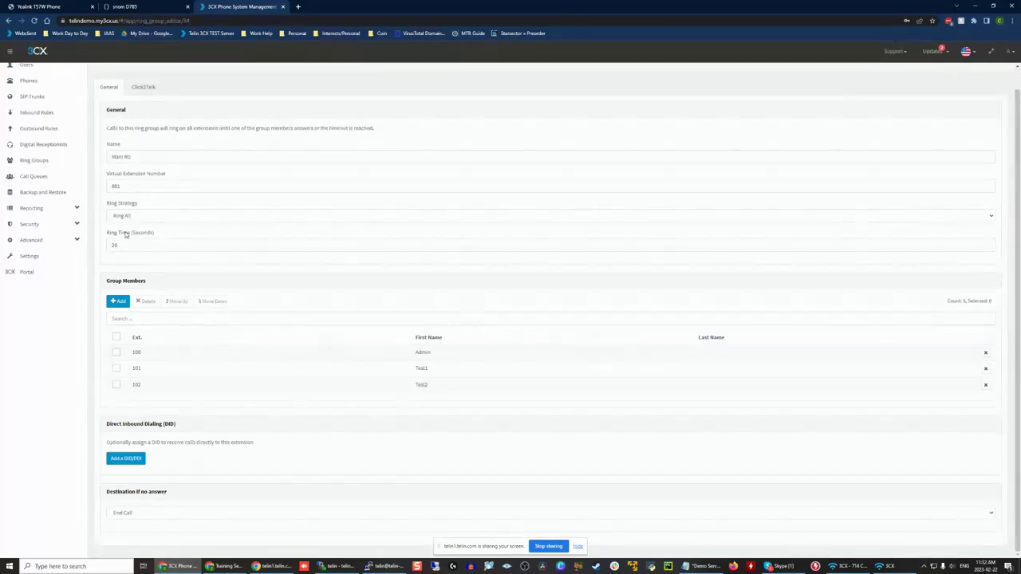
{"action": "left_click", "coordinate": [142, 517]}
{"action": "left_click", "coordinate": [149, 519]}
Step: Remove extension 100 from the Main RG group members and save the ring group
{"action": "scroll", "coordinate": [172, 267], "scroll_direction": "up", "scroll_amount": 1}
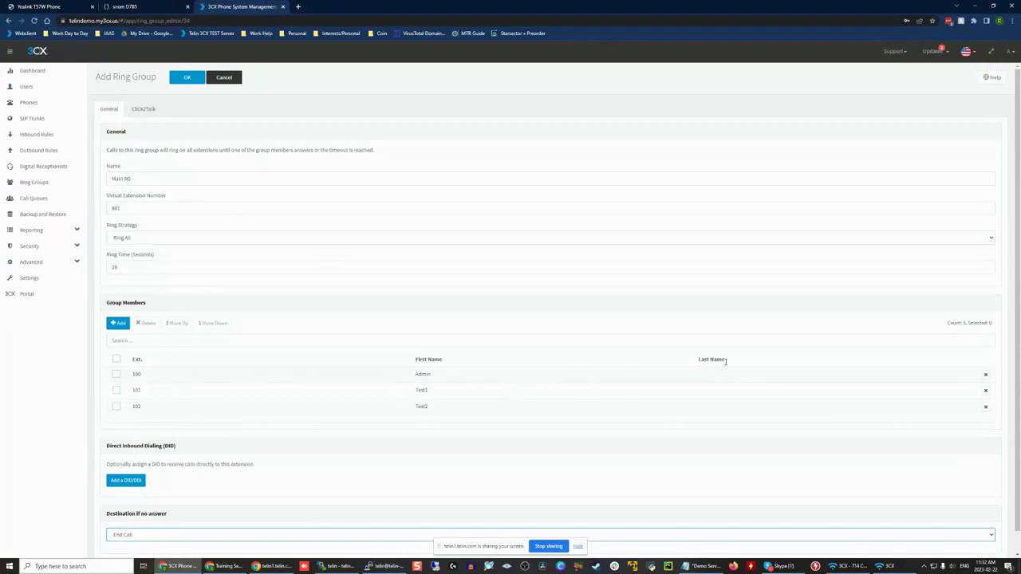
{"action": "left_click", "coordinate": [985, 374]}
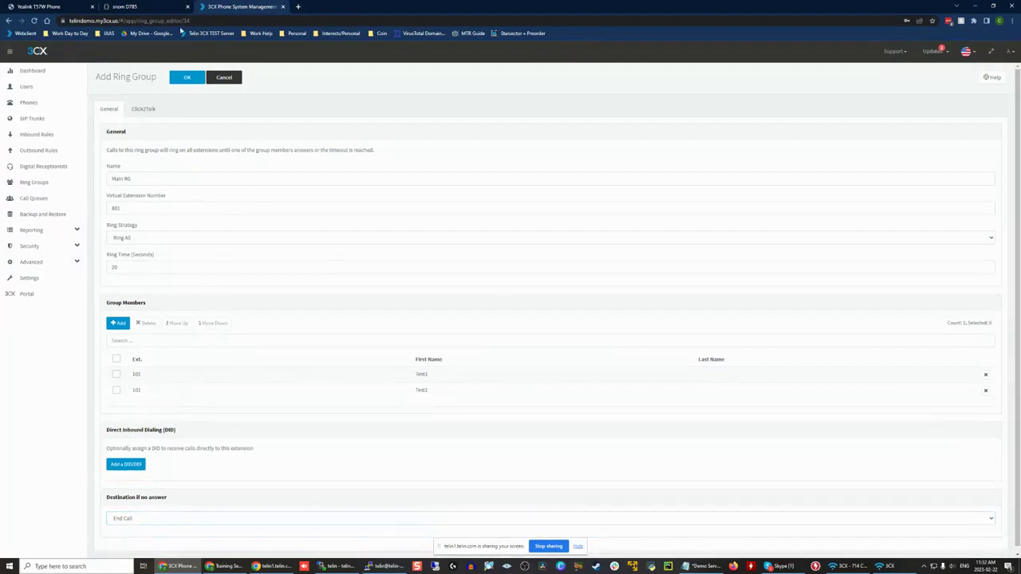
{"action": "left_click", "coordinate": [189, 79]}
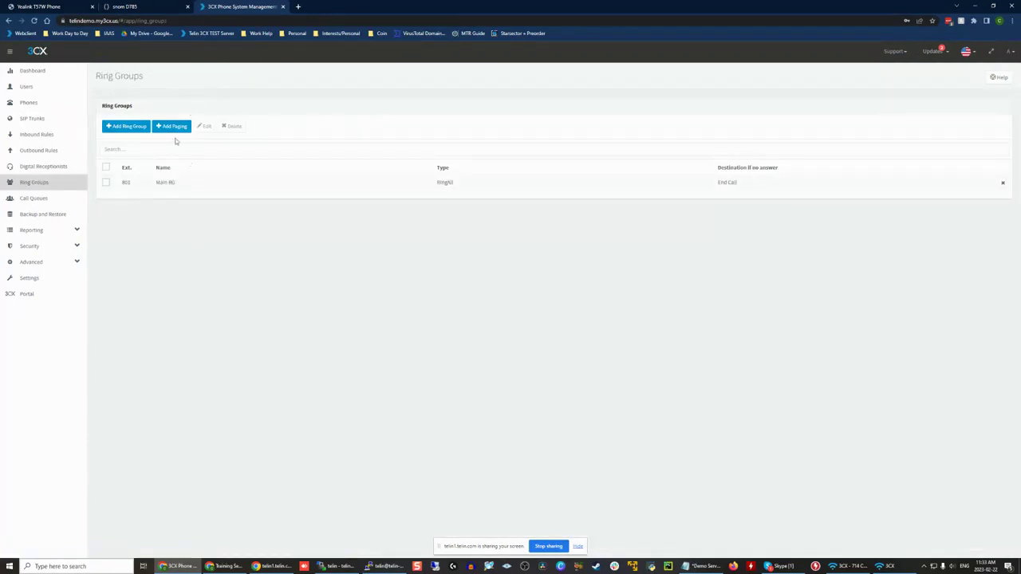
Step: Start a new paging group and add extensions 101 and 102 as its members
{"action": "left_click", "coordinate": [174, 126]}
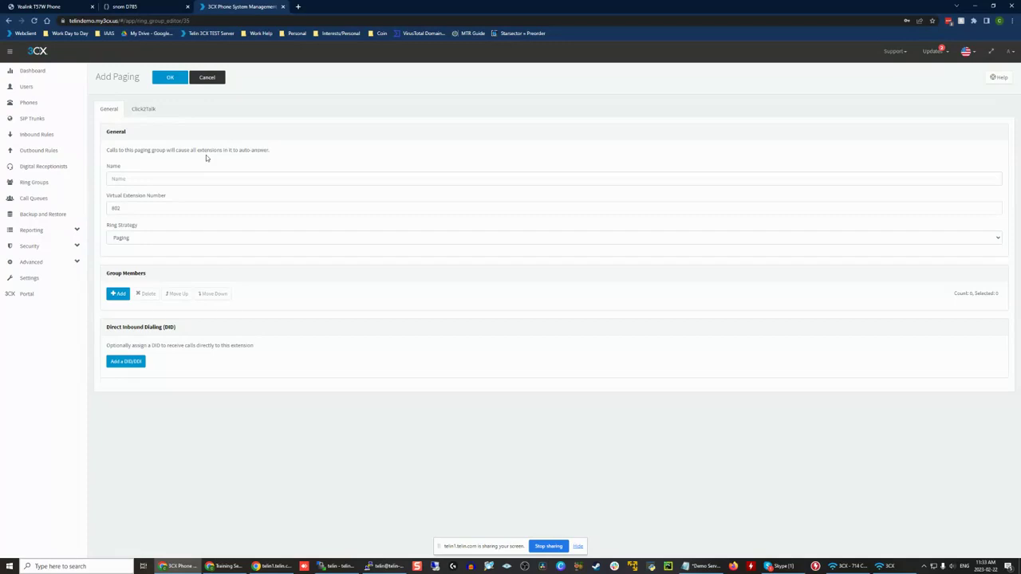
{"action": "double_click", "coordinate": [134, 208]}
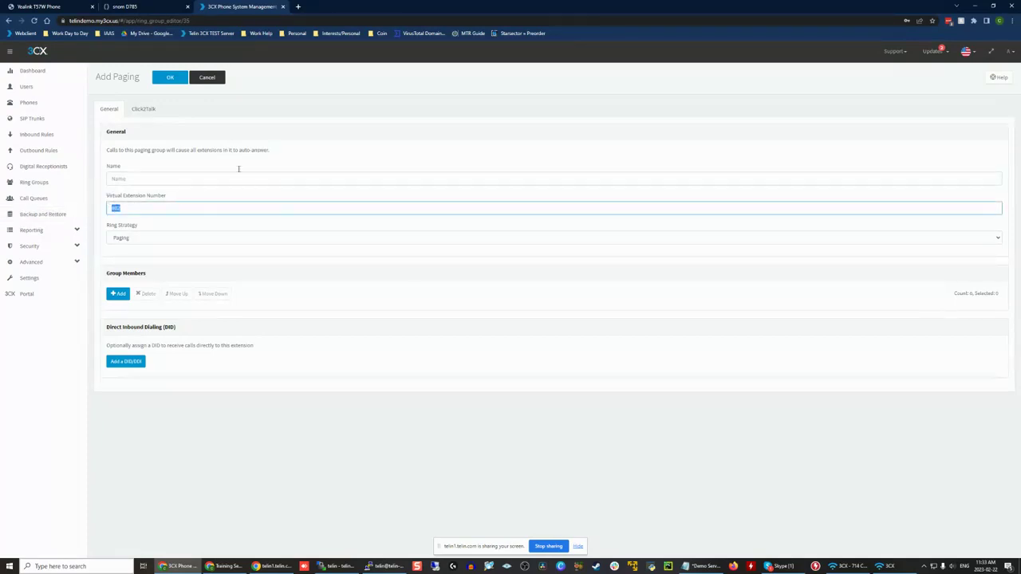
{"action": "left_click_drag", "start_coordinate": [99, 78], "coordinate": [139, 75]}
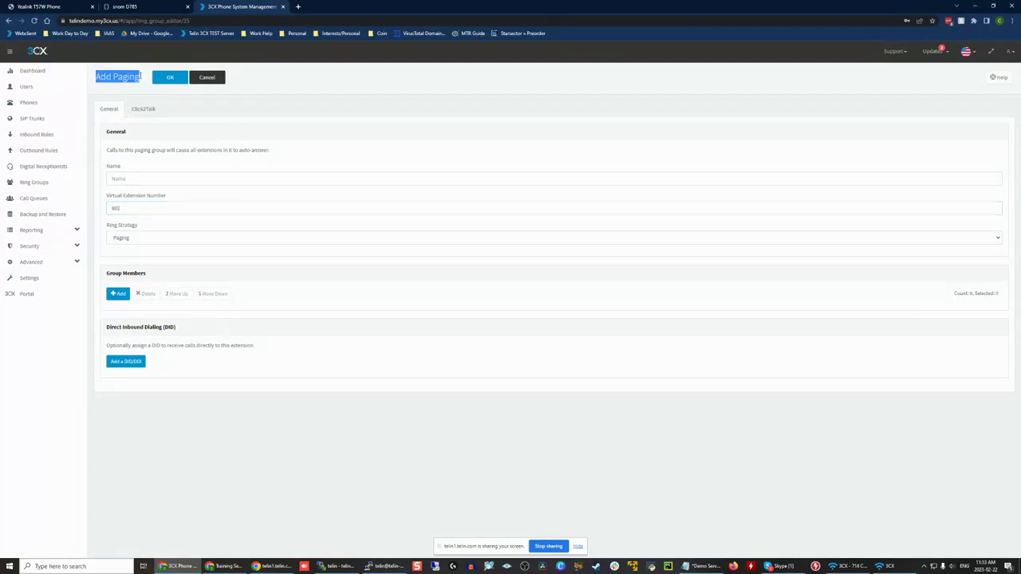
{"action": "left_click", "coordinate": [118, 293]}
{"action": "left_click", "coordinate": [347, 148]}
{"action": "left_click", "coordinate": [347, 163]}
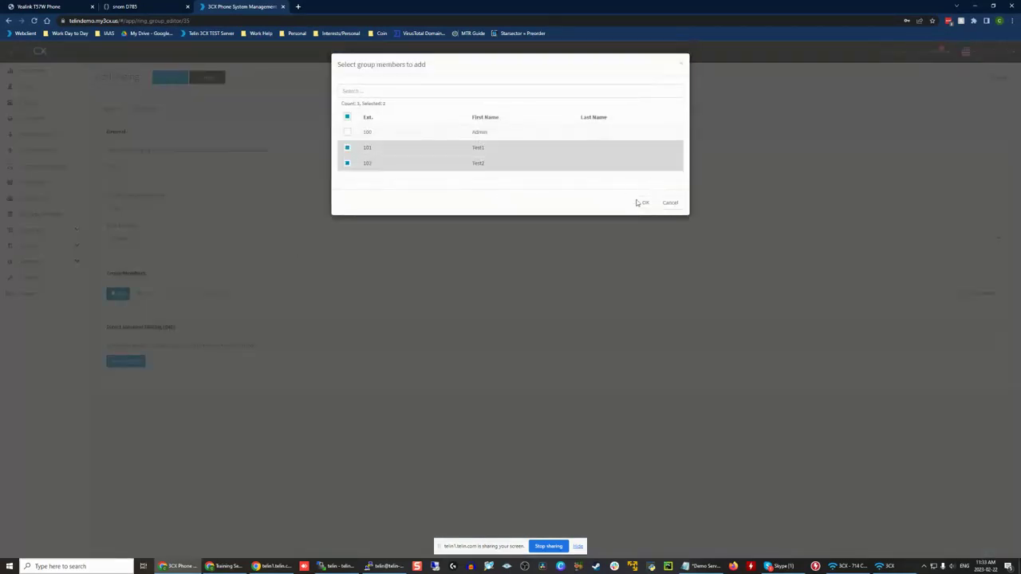
{"action": "left_click", "coordinate": [646, 203]}
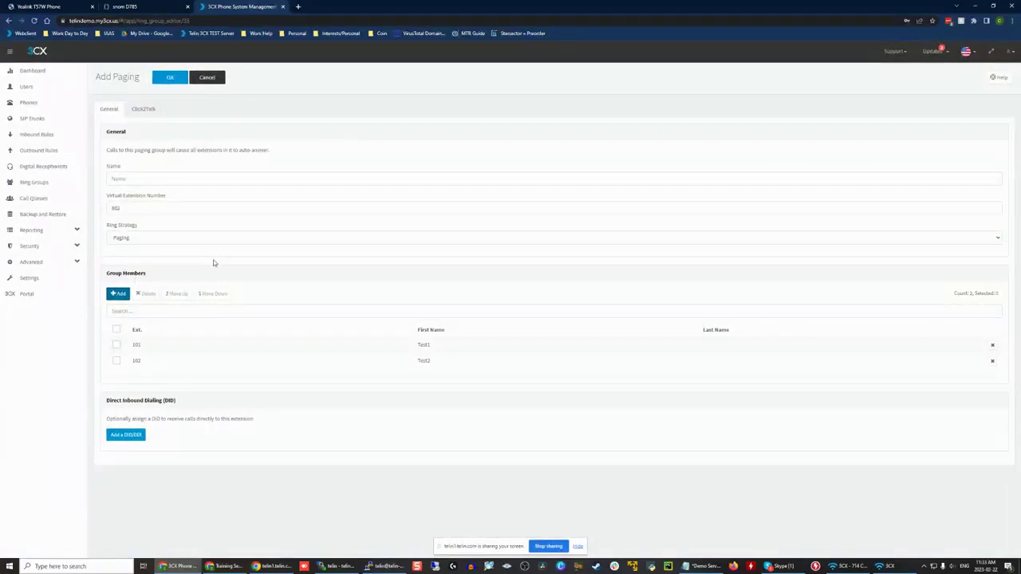
Step: Select both paging group members and review the available ring strategy options, keeping Paging
{"action": "left_click", "coordinate": [117, 345]}
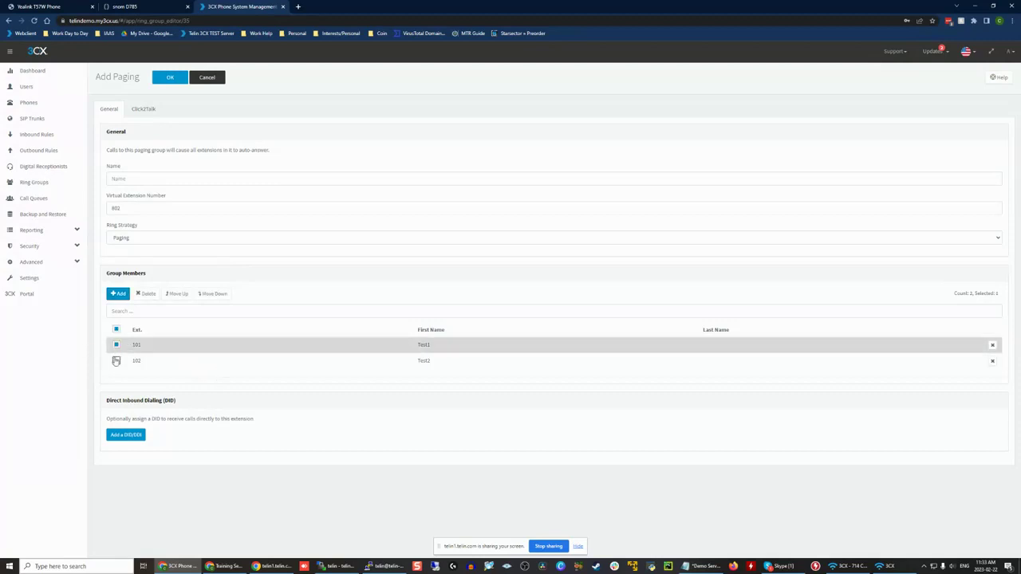
{"action": "left_click", "coordinate": [117, 361]}
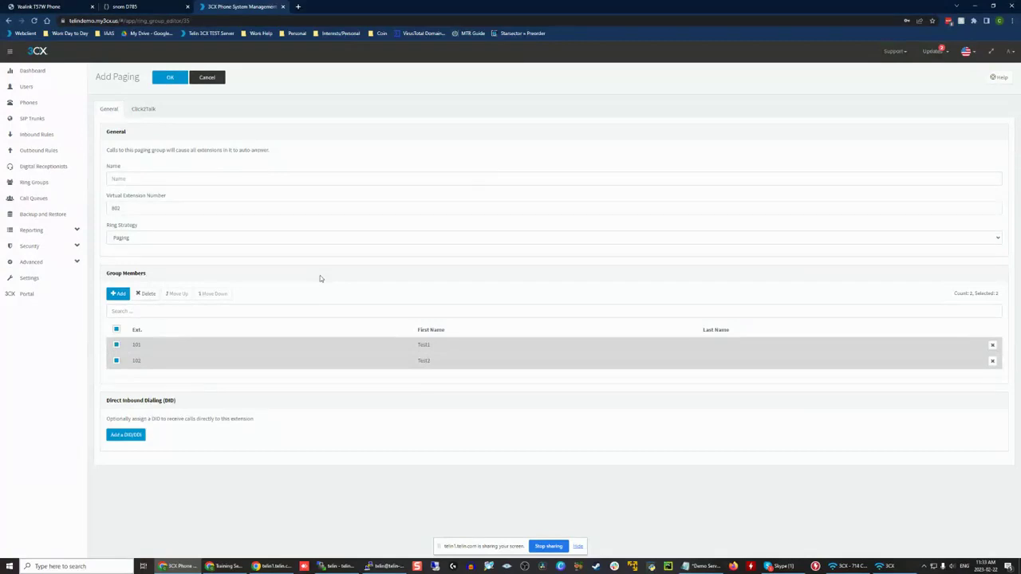
{"action": "left_click", "coordinate": [126, 239]}
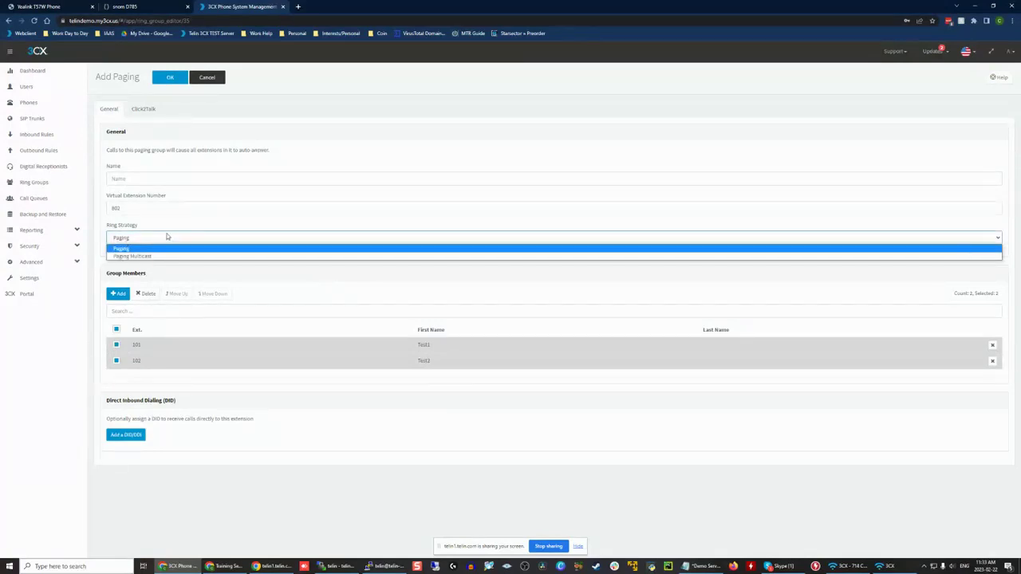
{"action": "left_click", "coordinate": [168, 237]}
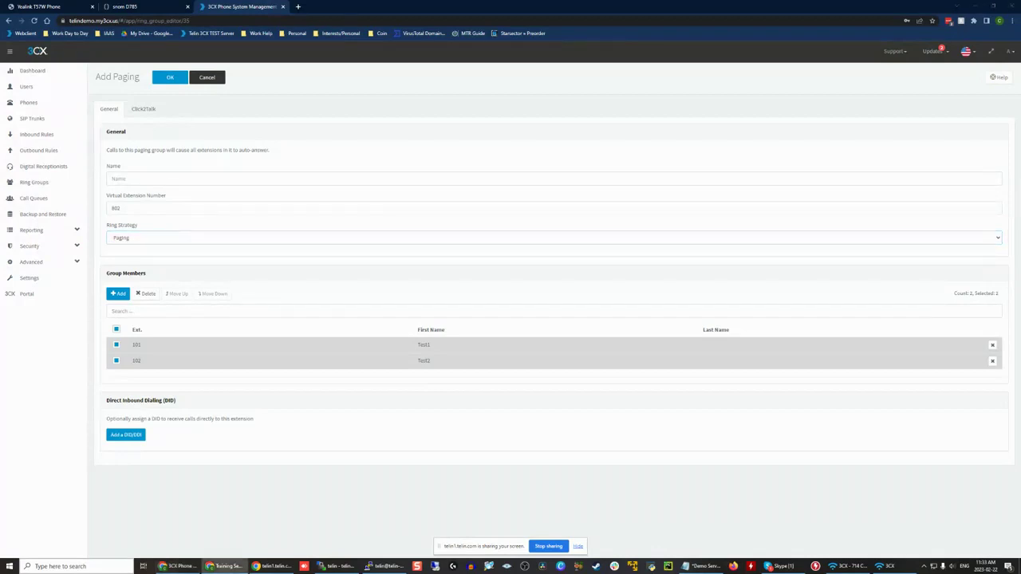
{"action": "left_click", "coordinate": [148, 238]}
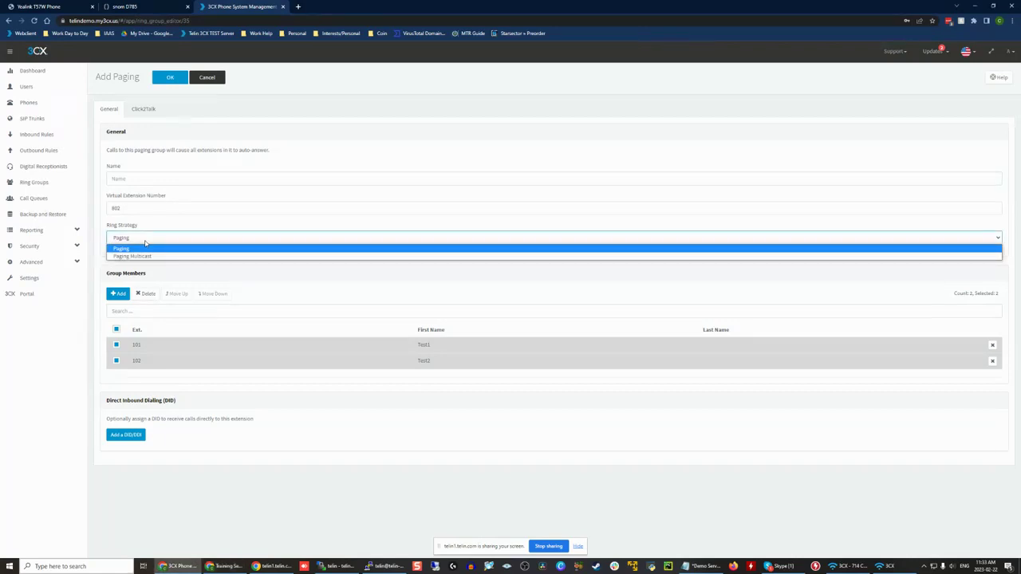
{"action": "left_click", "coordinate": [145, 242]}
{"action": "left_click", "coordinate": [145, 242]}
{"action": "left_click", "coordinate": [146, 242]}
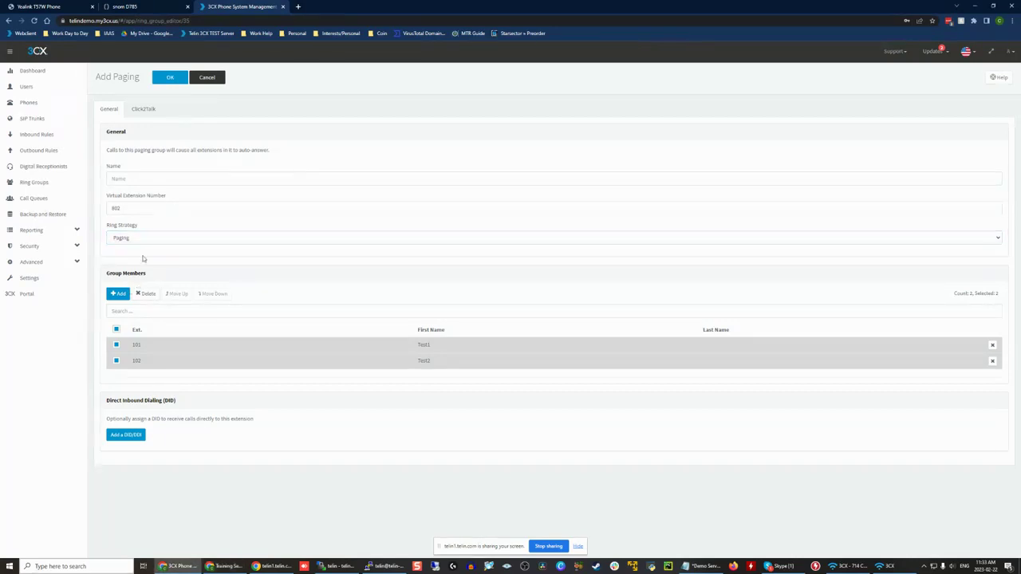
{"action": "left_click", "coordinate": [145, 243]}
{"action": "left_click", "coordinate": [140, 250]}
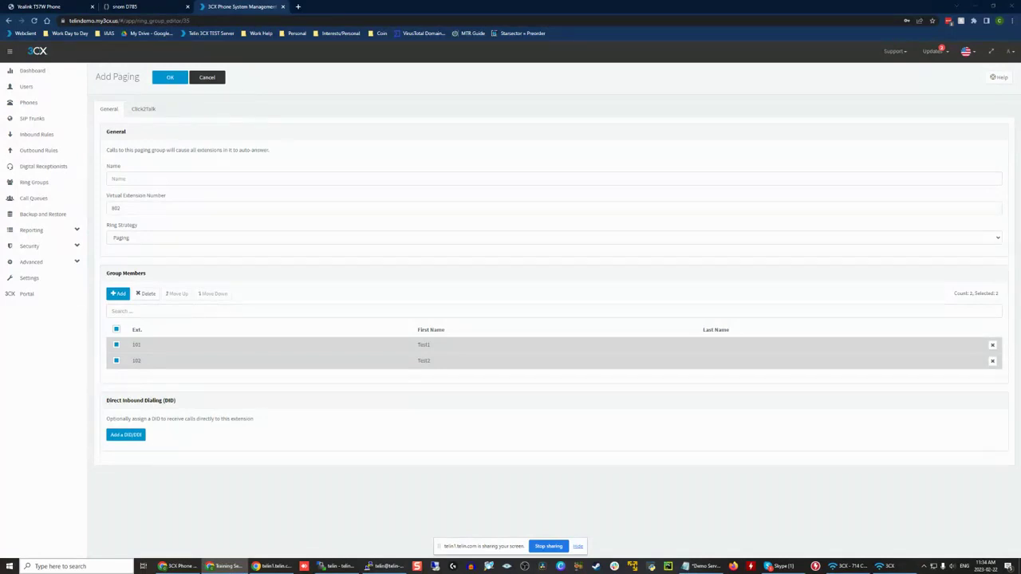
Step: Switch the ring strategy to Paging Multicast, review its packet time options, and return the strategy to Paging
{"action": "left_click", "coordinate": [136, 236]}
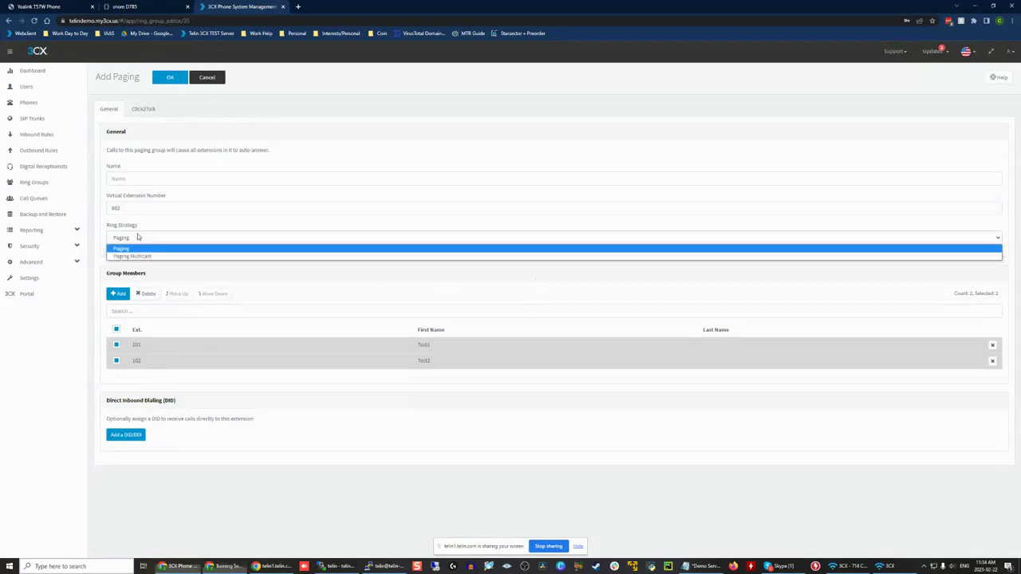
{"action": "left_click", "coordinate": [154, 258]}
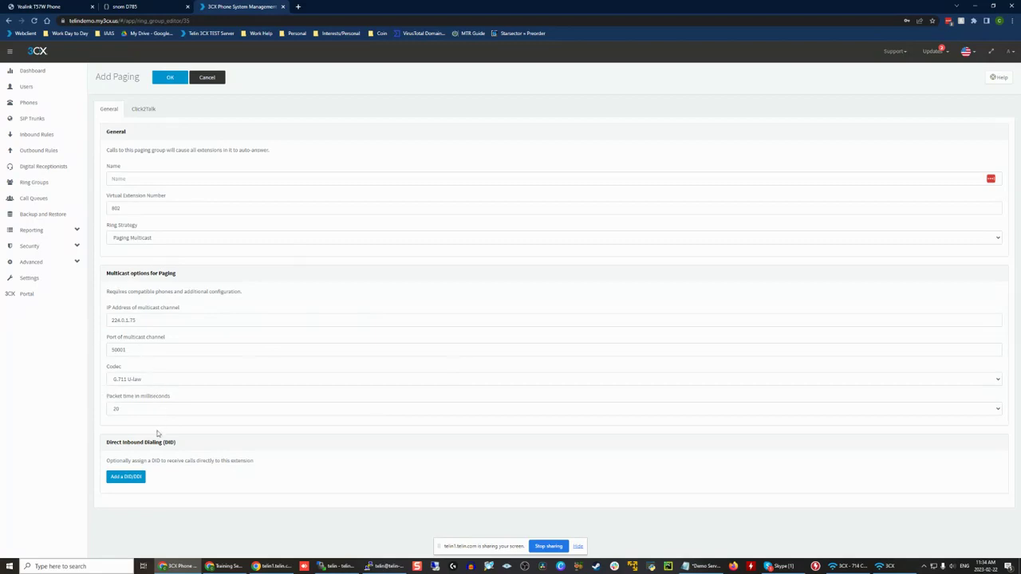
{"action": "left_click", "coordinate": [128, 408]}
{"action": "left_click", "coordinate": [127, 409]}
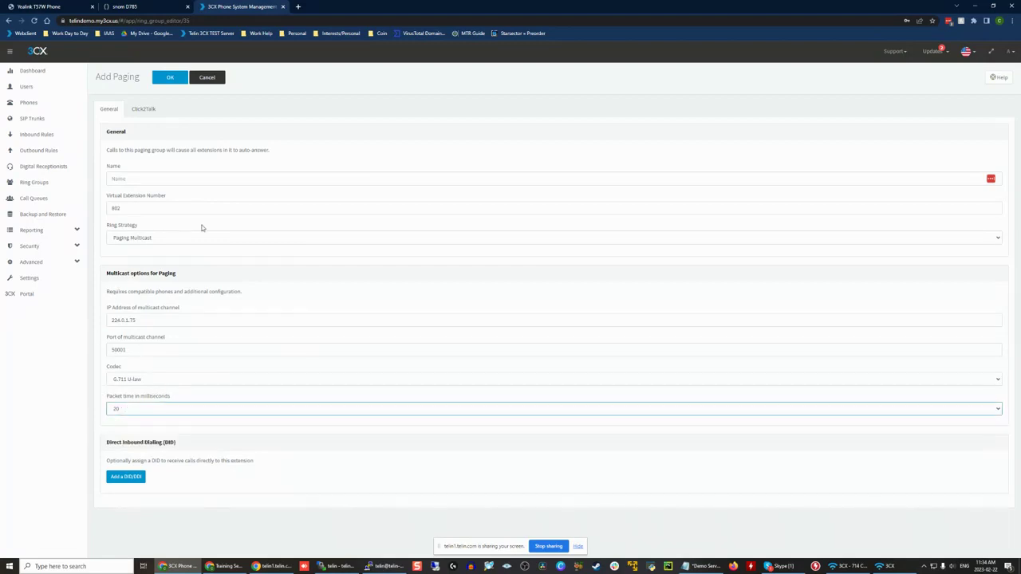
{"action": "left_click", "coordinate": [162, 236]}
{"action": "left_click", "coordinate": [152, 246]}
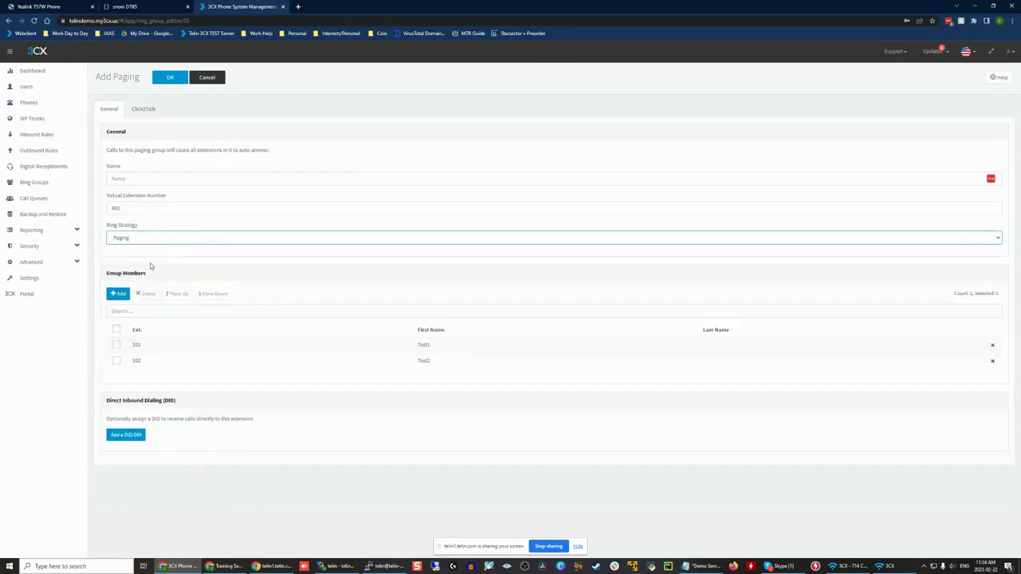
Step: Name the new paging group Alert RG
{"action": "left_click", "coordinate": [146, 209]}
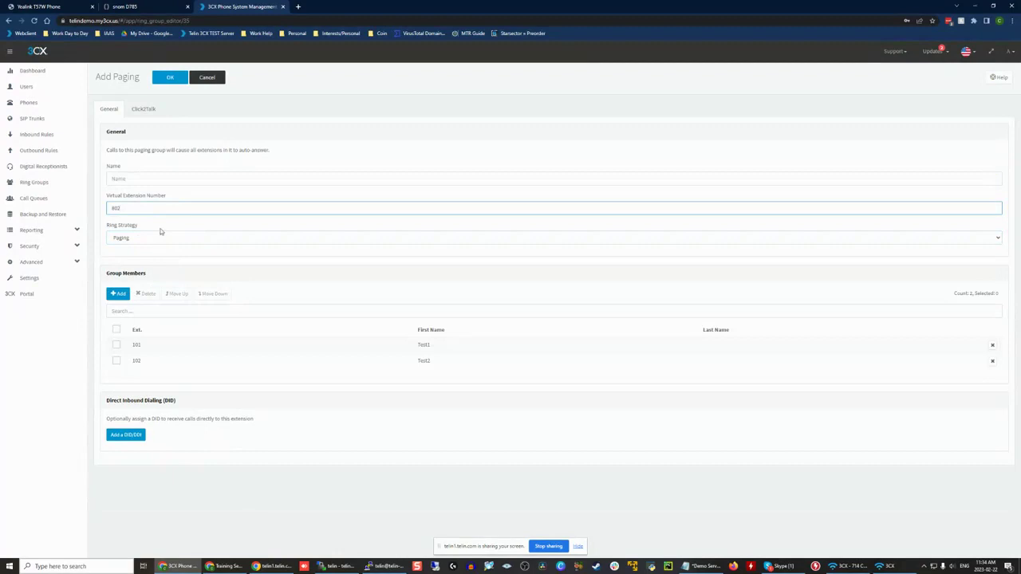
{"action": "left_click", "coordinate": [227, 142]}
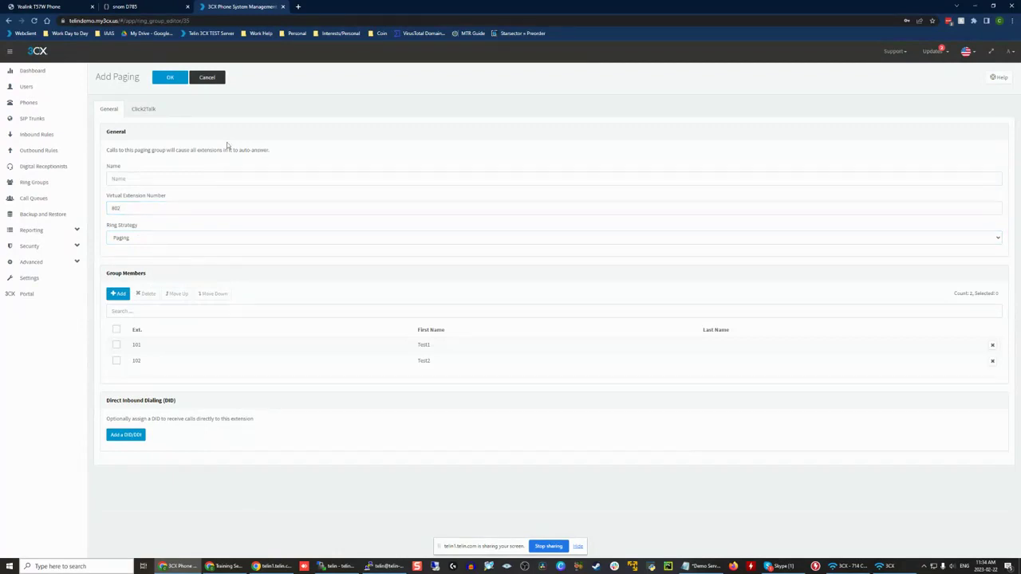
{"action": "left_click", "coordinate": [164, 178]}
{"action": "type", "text": "Alert"}
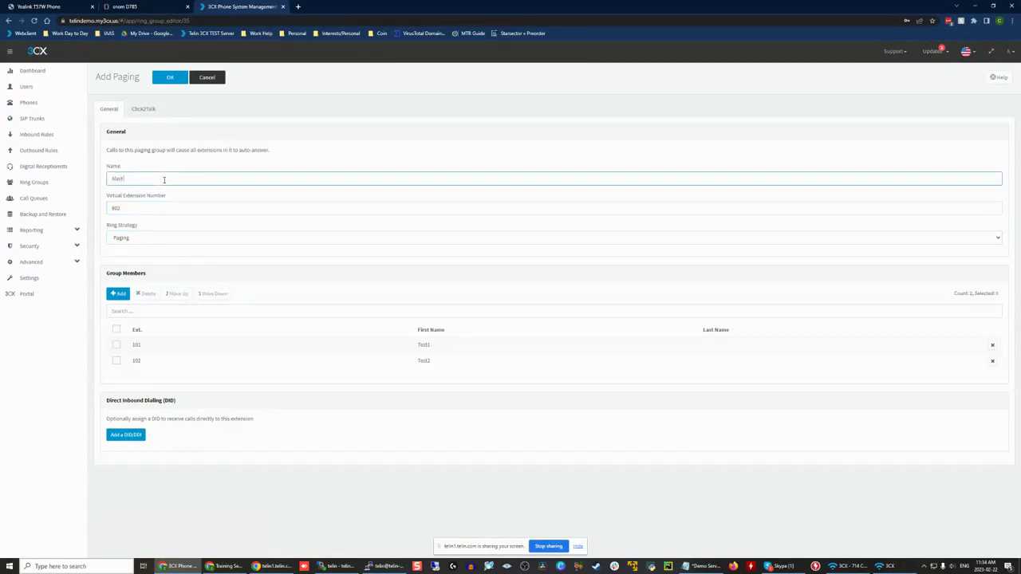
{"action": "type", "text": " RS"}
{"action": "left_click", "coordinate": [166, 157]}
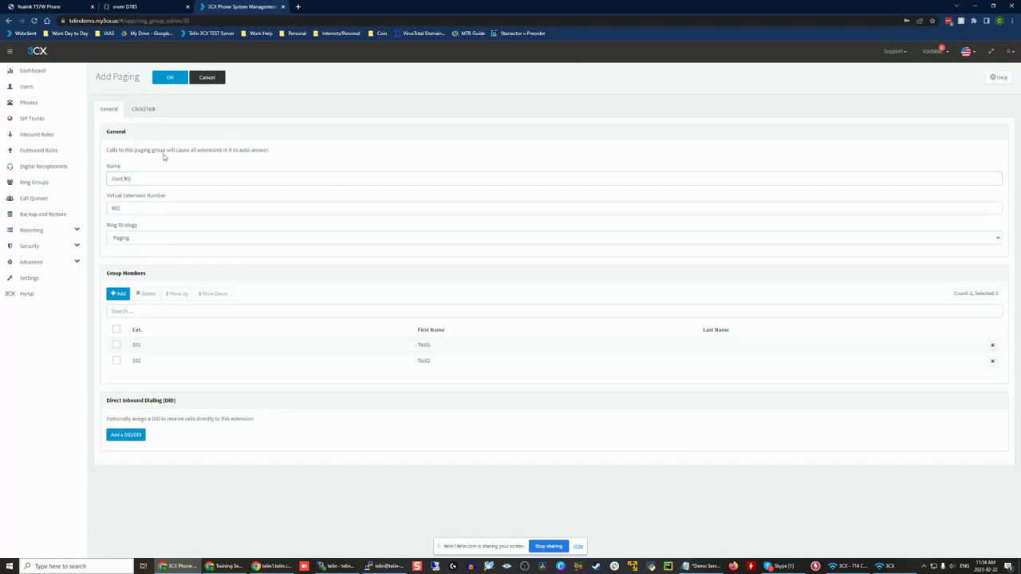
Step: Try to save the Alert RG paging group, and discard it
{"action": "left_click", "coordinate": [180, 80]}
{"action": "left_click", "coordinate": [674, 265]}
{"action": "left_click", "coordinate": [207, 78]}
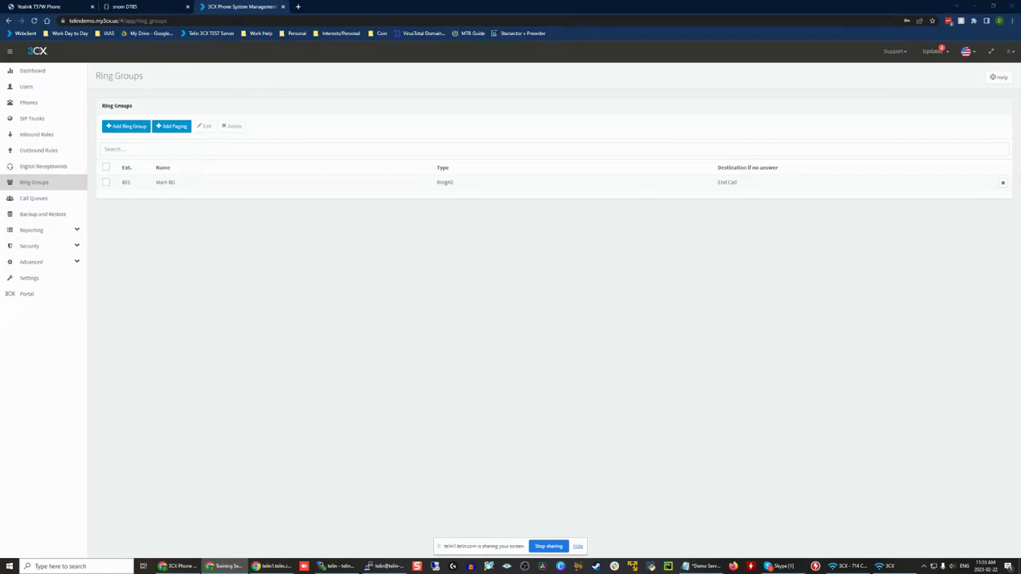
Step: Start a new call queue, add extensions 101 and 102 as its agents, and return to its general settings
{"action": "left_click", "coordinate": [48, 197]}
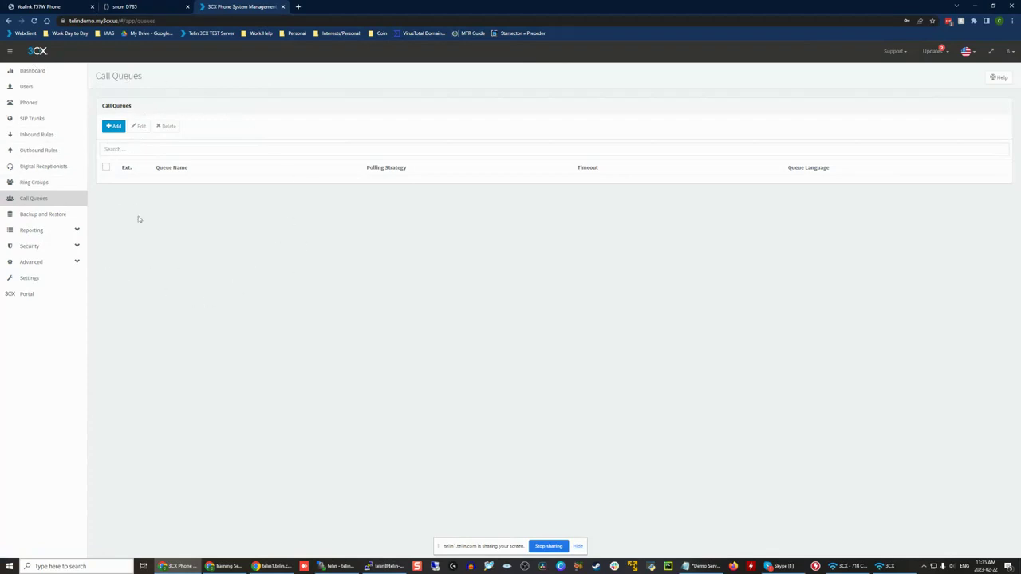
{"action": "left_click", "coordinate": [116, 129]}
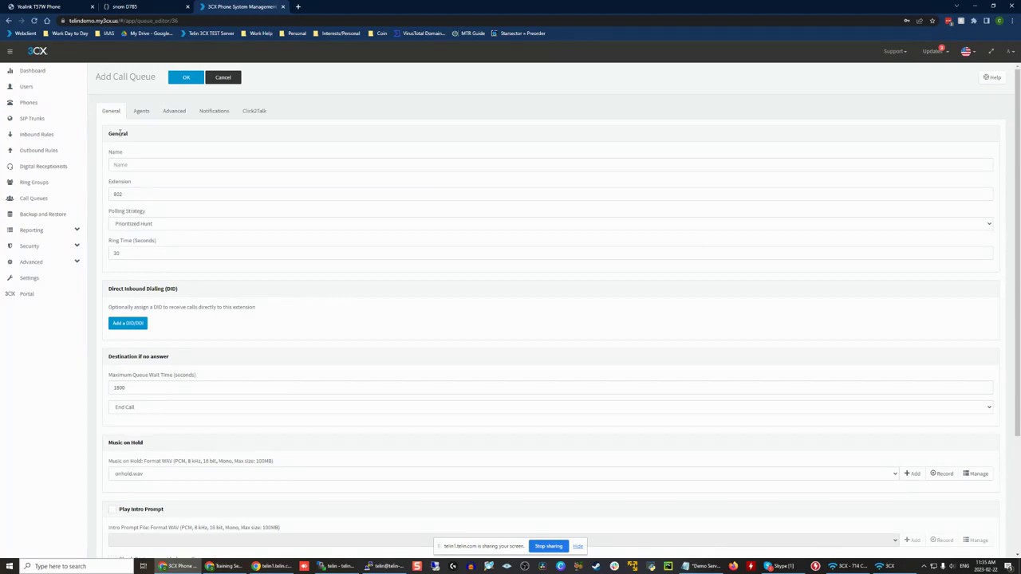
{"action": "left_click", "coordinate": [141, 111]}
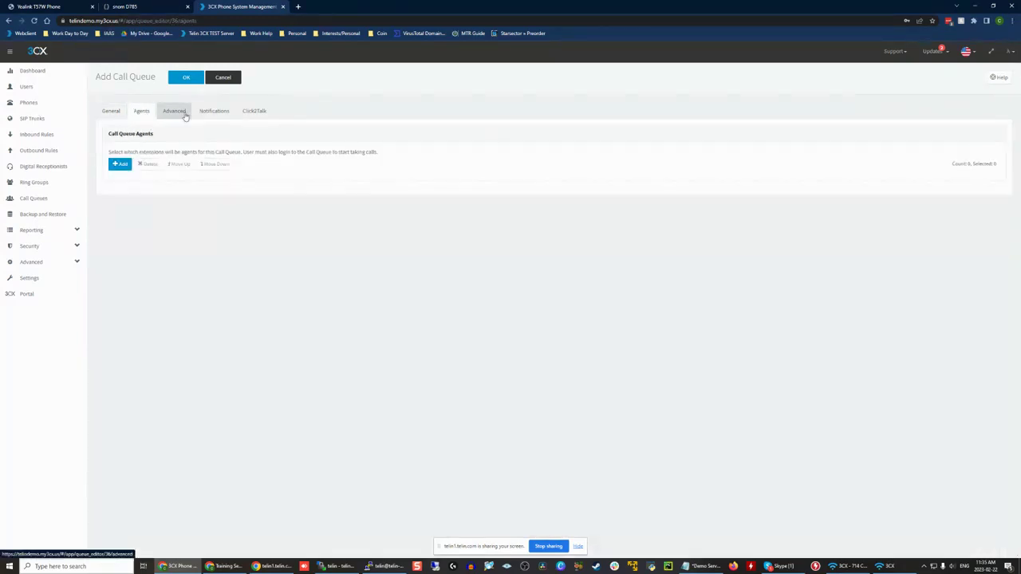
{"action": "left_click", "coordinate": [119, 164]}
{"action": "left_click", "coordinate": [349, 148]}
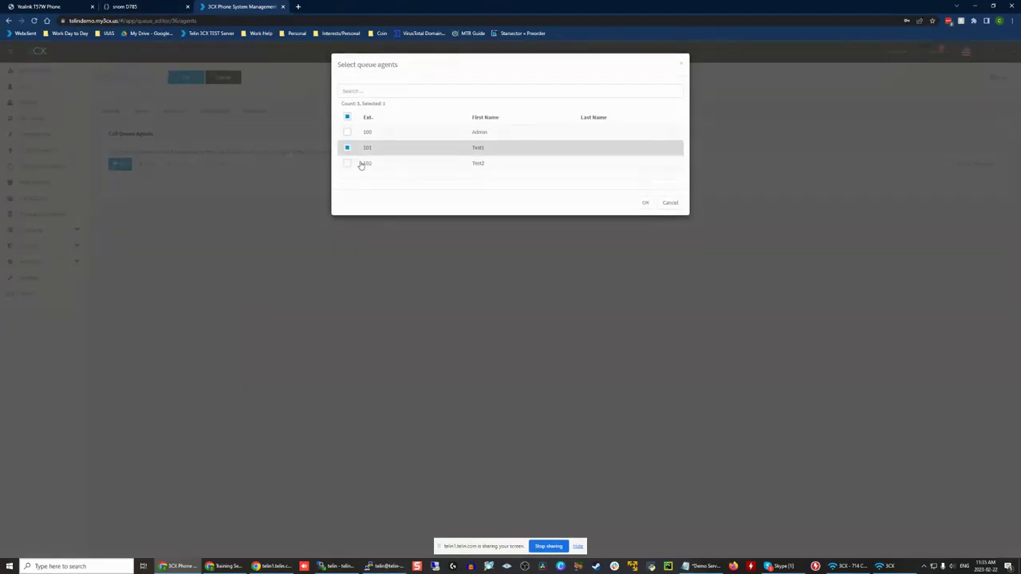
{"action": "left_click", "coordinate": [361, 164]}
{"action": "left_click", "coordinate": [646, 203]}
{"action": "left_click", "coordinate": [106, 111]}
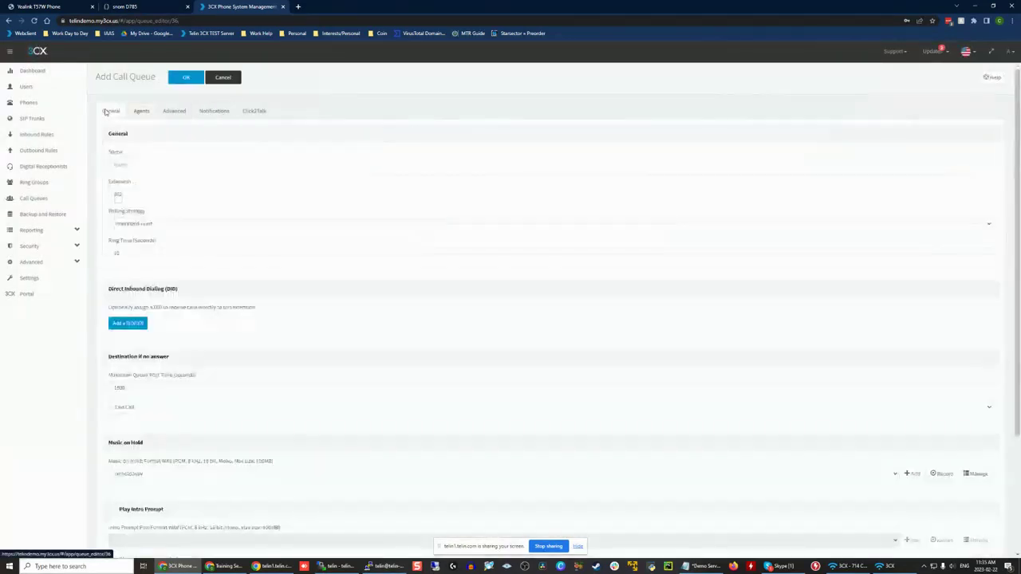
Step: Set the new call queue's polling strategy to Ring All
{"action": "left_click", "coordinate": [141, 224]}
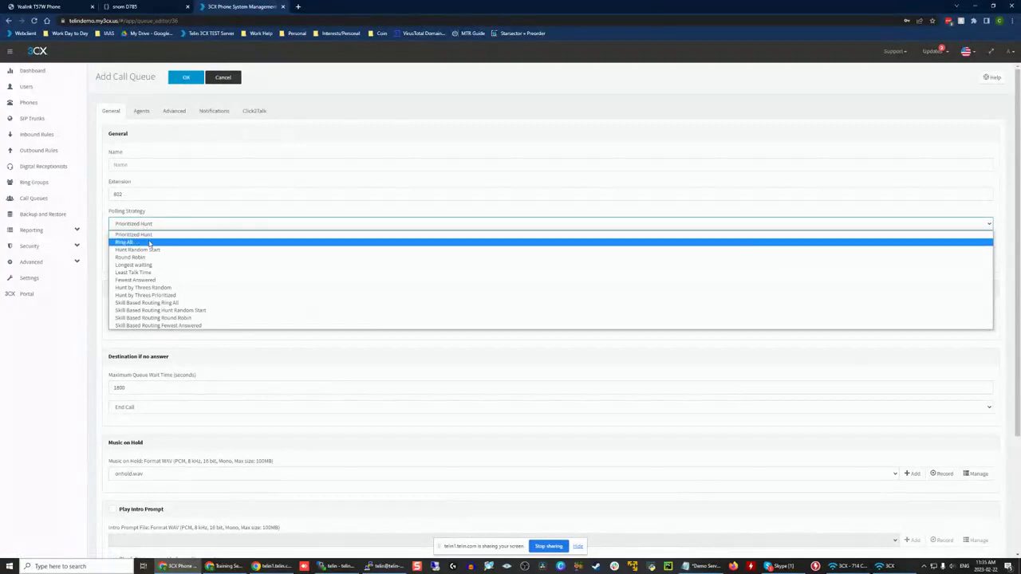
{"action": "left_click", "coordinate": [149, 243]}
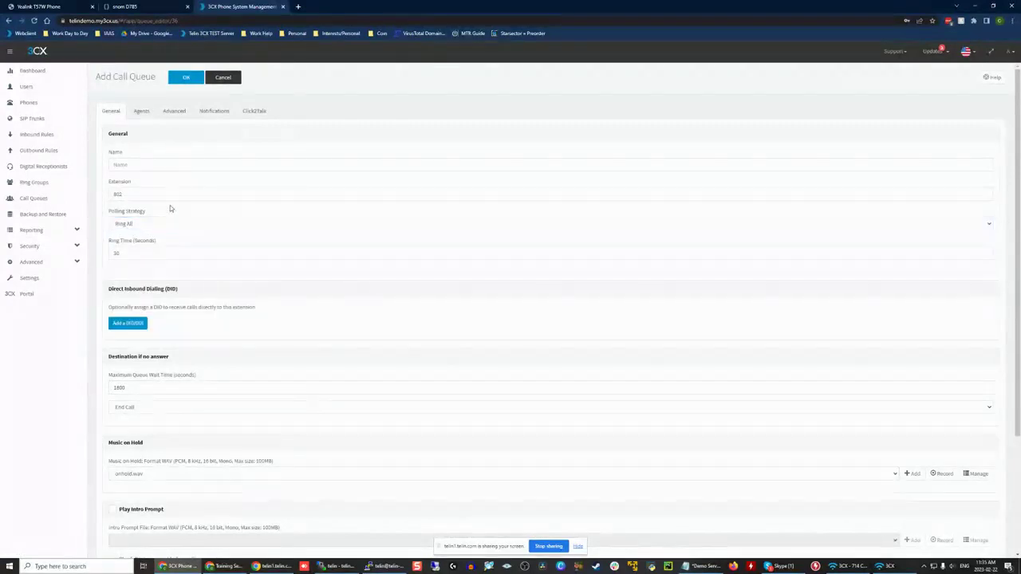
{"action": "left_click", "coordinate": [169, 165]}
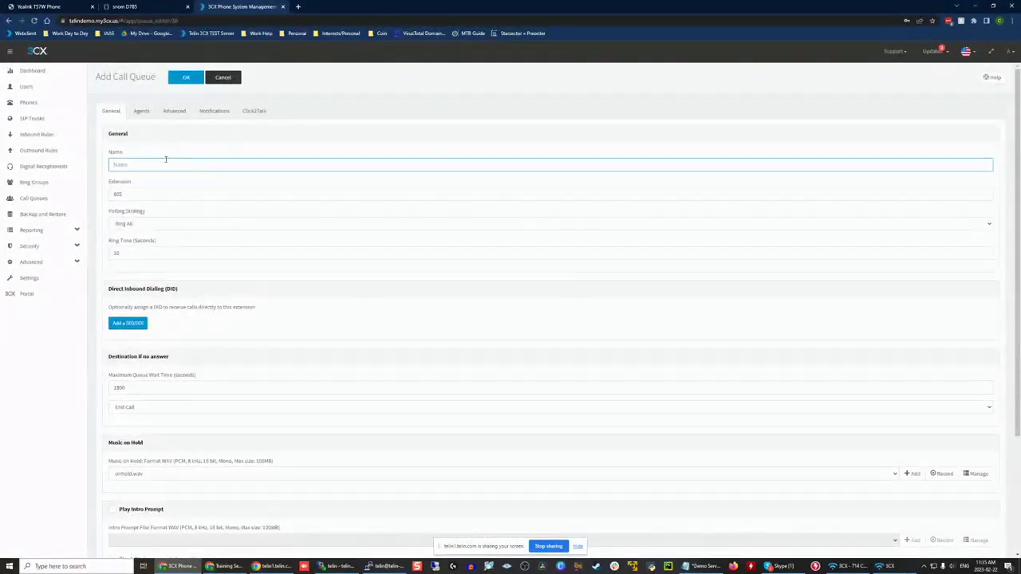
{"action": "scroll", "coordinate": [166, 159], "scroll_direction": "down", "scroll_amount": 1}
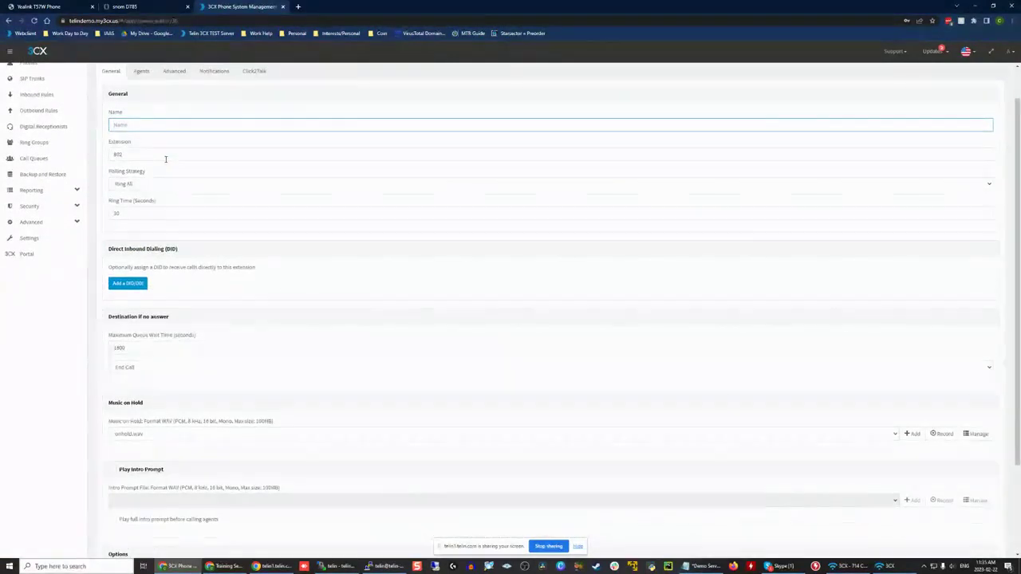
Step: Review the queue's agents by marking extensions 101 and 102, clear both marks, and return to the general settings
{"action": "left_click", "coordinate": [150, 80]}
{"action": "left_click", "coordinate": [118, 215]}
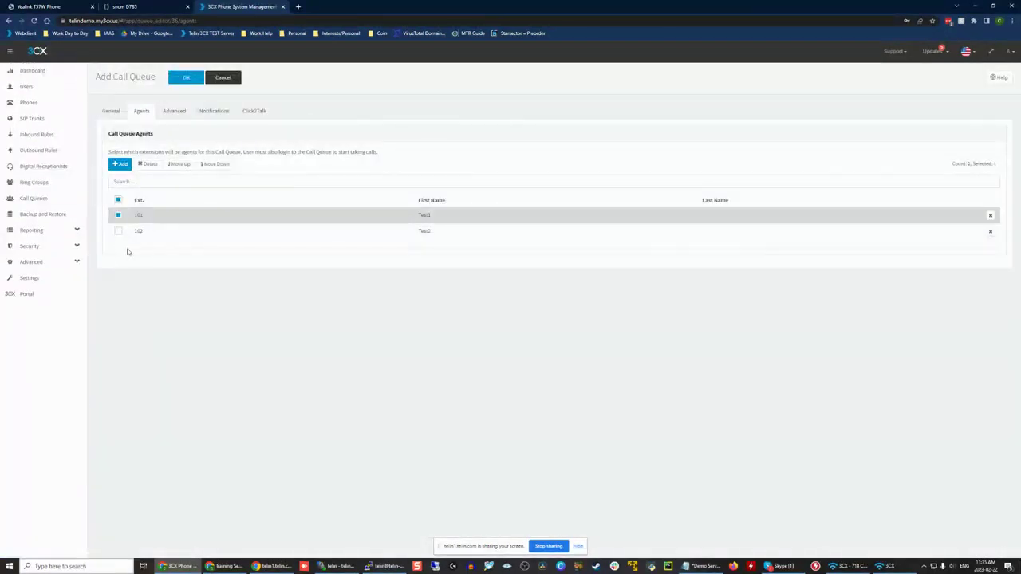
{"action": "left_click", "coordinate": [118, 231]}
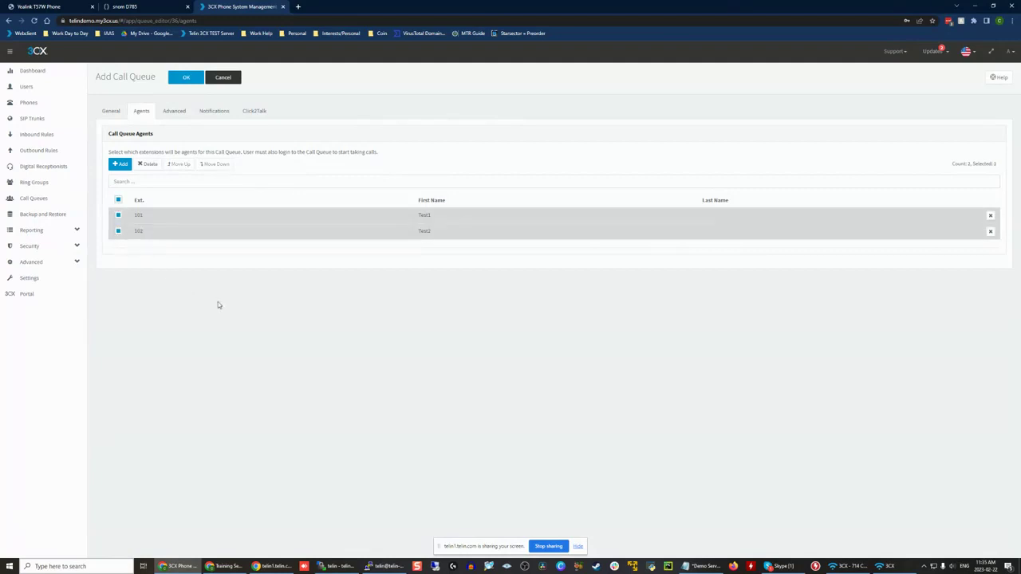
{"action": "left_click", "coordinate": [118, 215]}
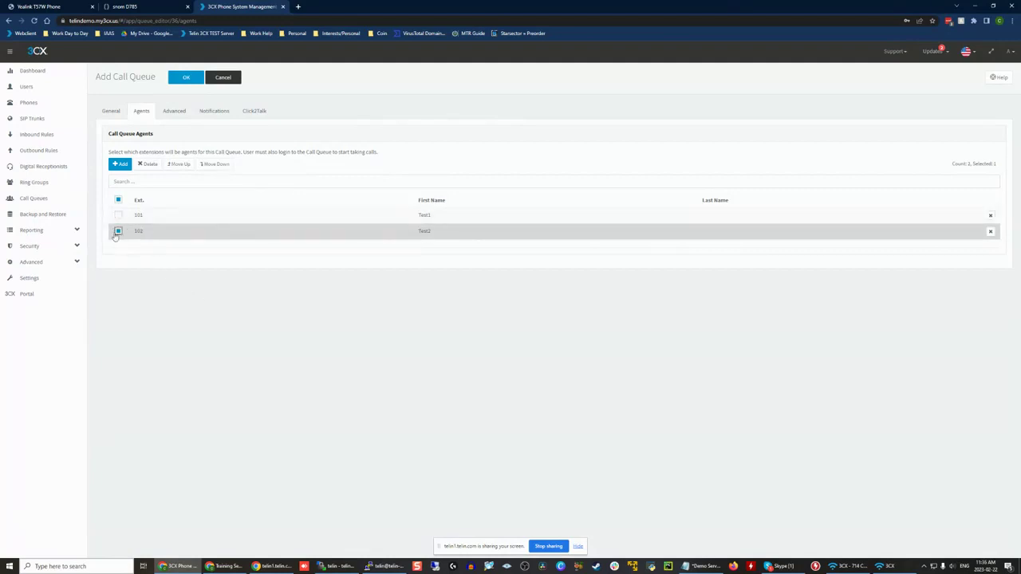
{"action": "left_click", "coordinate": [118, 230]}
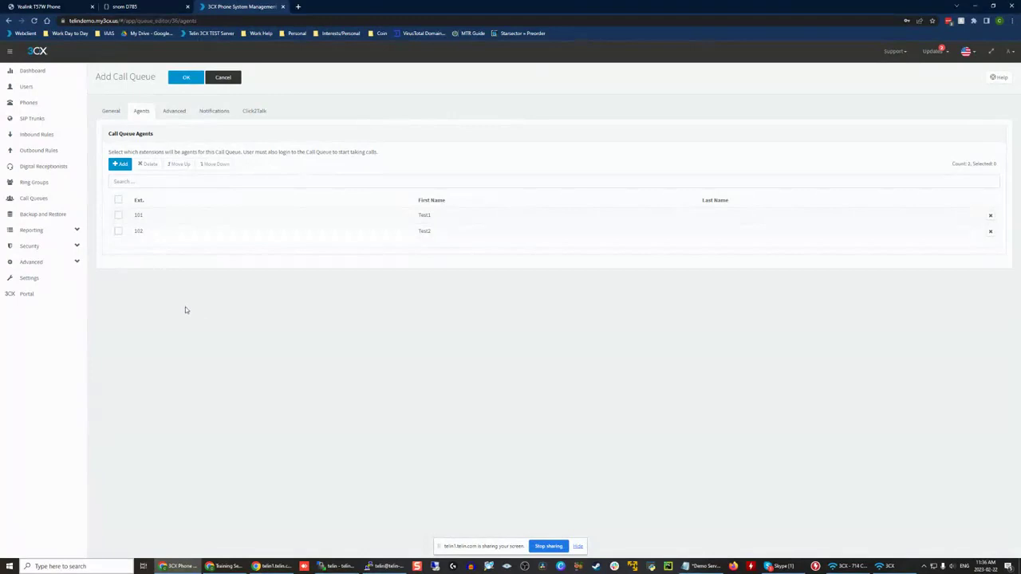
{"action": "left_click", "coordinate": [120, 111]}
{"action": "left_click", "coordinate": [146, 111]}
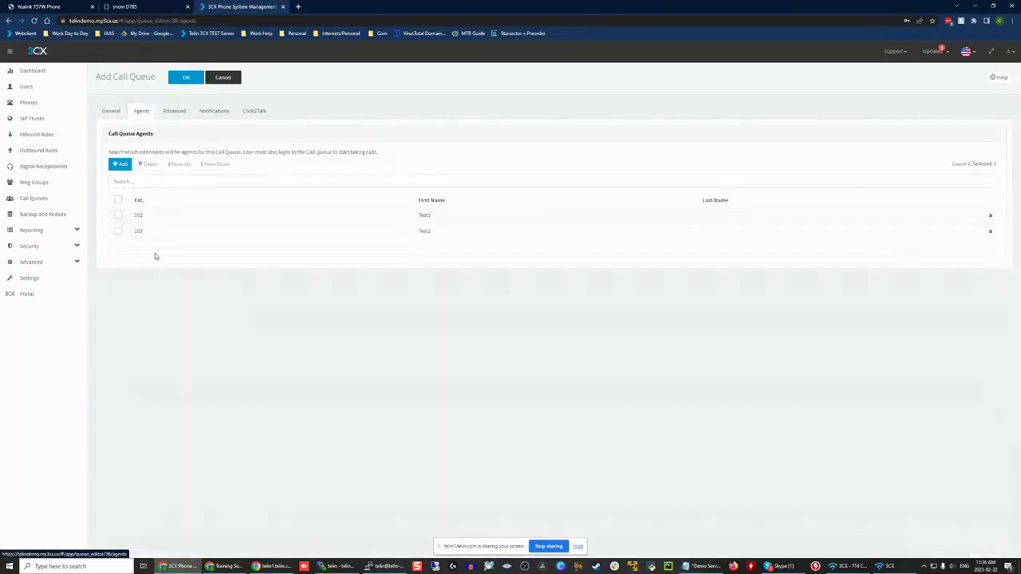
{"action": "left_click", "coordinate": [113, 115]}
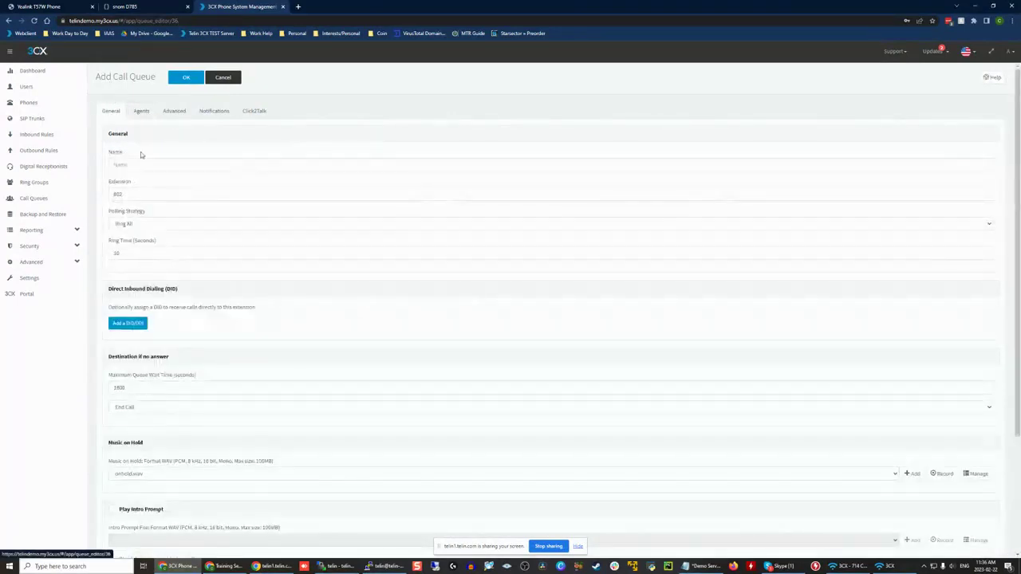
Step: Examine the queue's maximum wait time and the available destinations for unanswered calls
{"action": "left_click_drag", "start_coordinate": [108, 375], "coordinate": [133, 371]}
{"action": "left_click", "coordinate": [221, 379]}
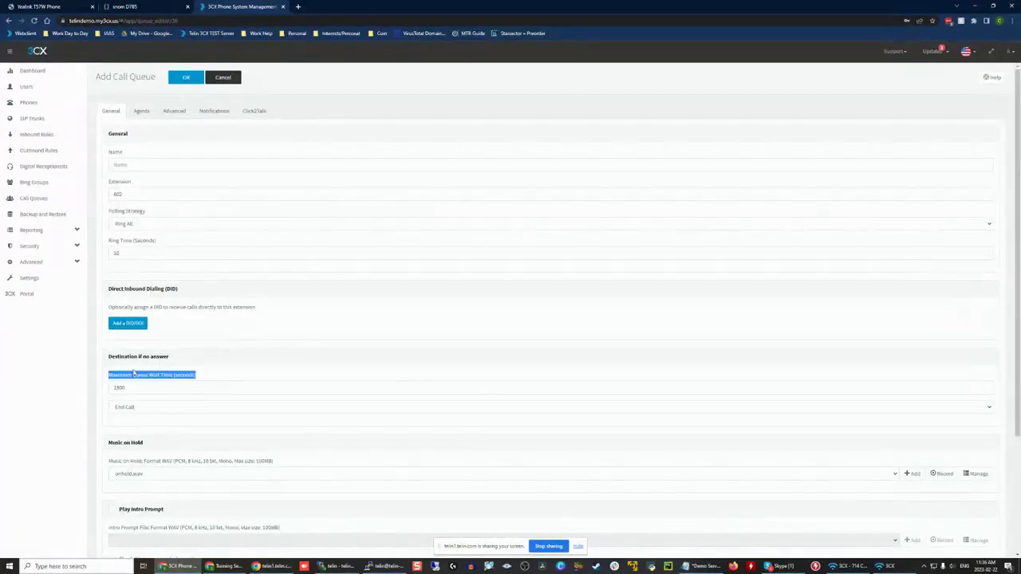
{"action": "left_click", "coordinate": [102, 381]}
{"action": "left_click_drag", "start_coordinate": [292, 375], "coordinate": [94, 391]}
{"action": "left_click", "coordinate": [151, 409]}
{"action": "left_click", "coordinate": [151, 410]}
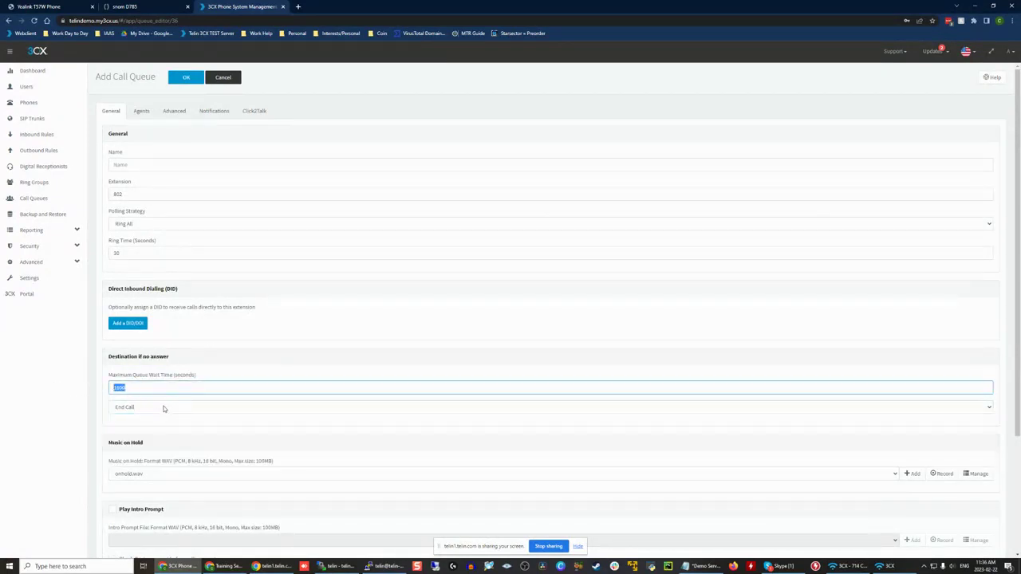
{"action": "left_click", "coordinate": [164, 407]}
{"action": "left_click", "coordinate": [163, 408]}
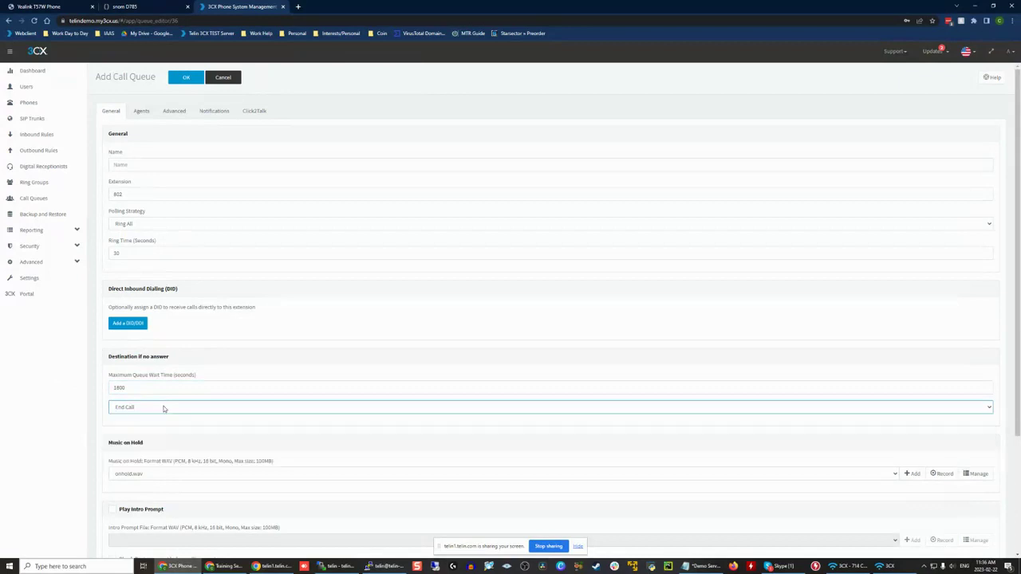
{"action": "left_click", "coordinate": [163, 408]}
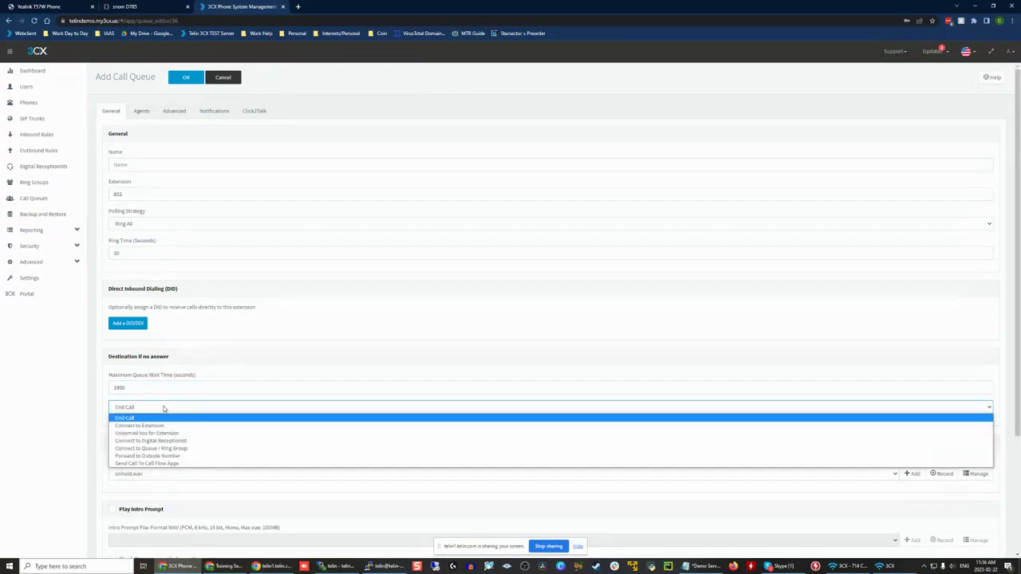
{"action": "left_click", "coordinate": [163, 408]}
{"action": "left_click", "coordinate": [164, 408]}
{"action": "left_click", "coordinate": [161, 383]}
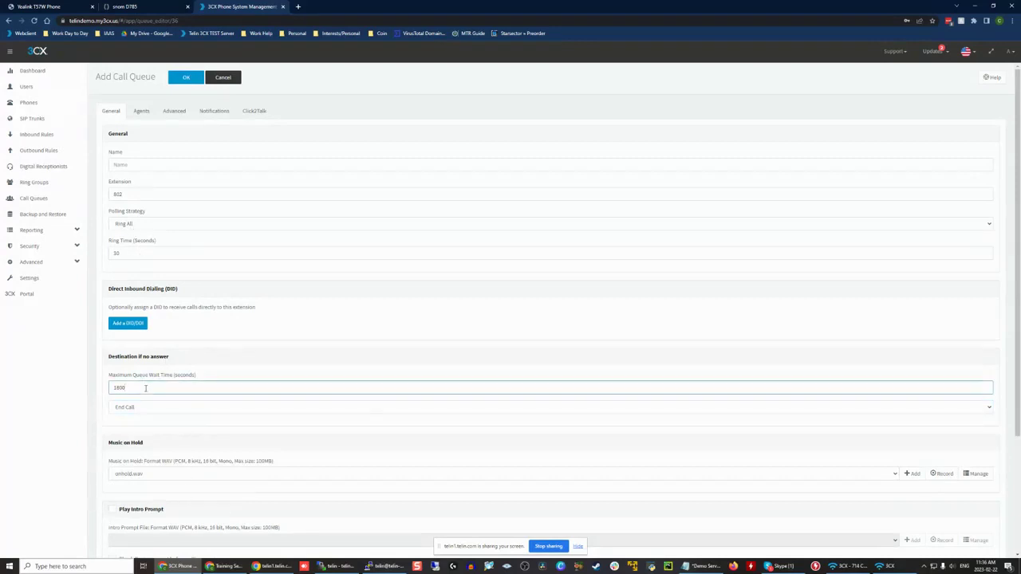
{"action": "left_click", "coordinate": [112, 357]}
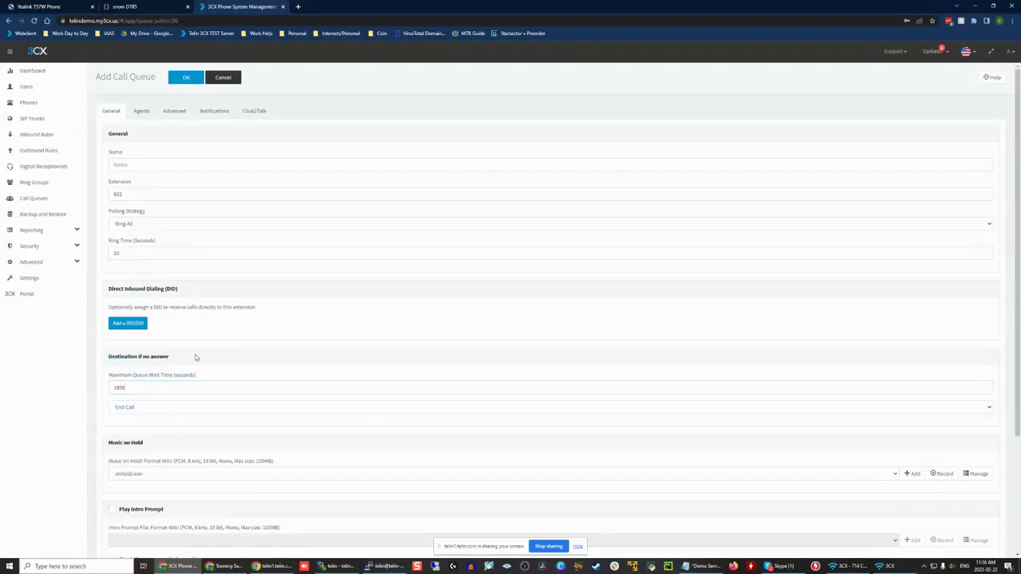
{"action": "left_click", "coordinate": [173, 250]}
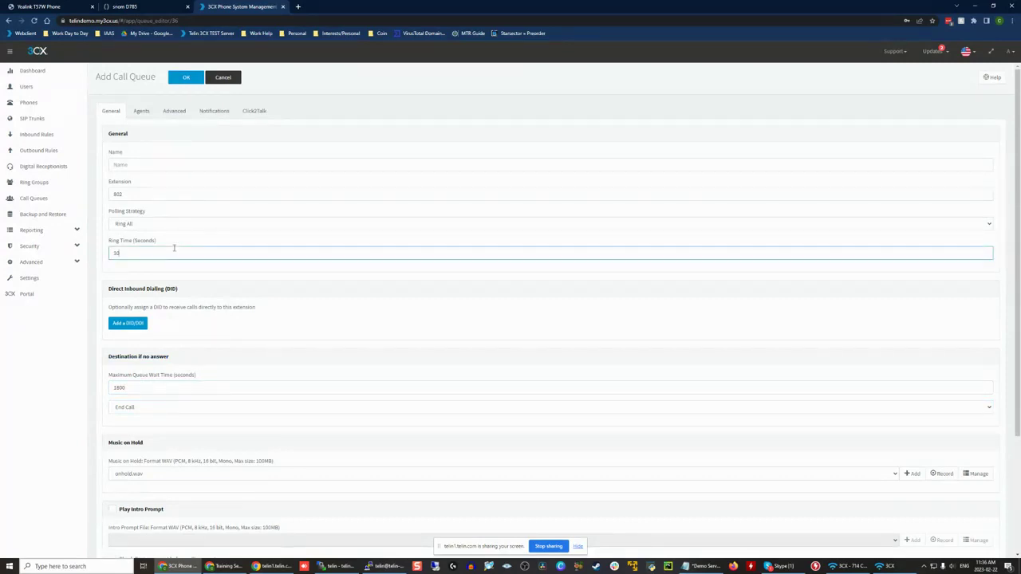
Step: Mark agent 101 in the agents list, and compare the queue's ring time with its maximum wait time
{"action": "left_click", "coordinate": [142, 111]}
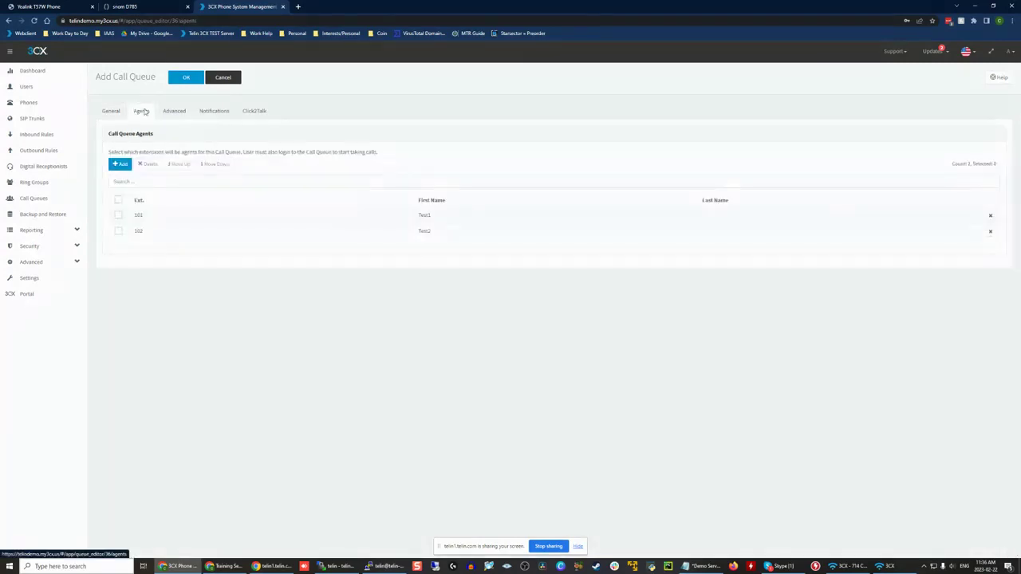
{"action": "left_click", "coordinate": [119, 216]}
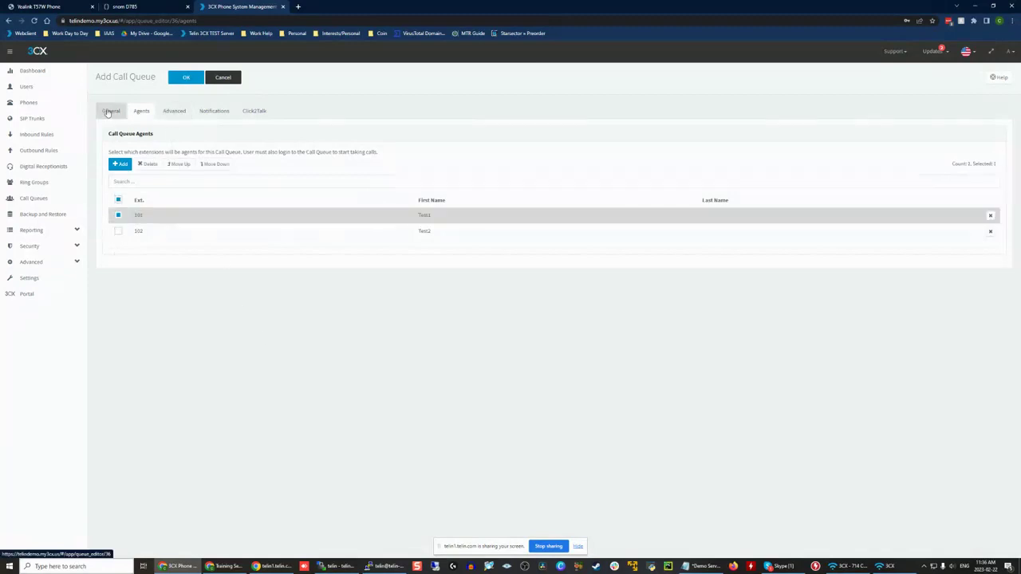
{"action": "left_click", "coordinate": [109, 111]}
{"action": "double_click", "coordinate": [116, 252]}
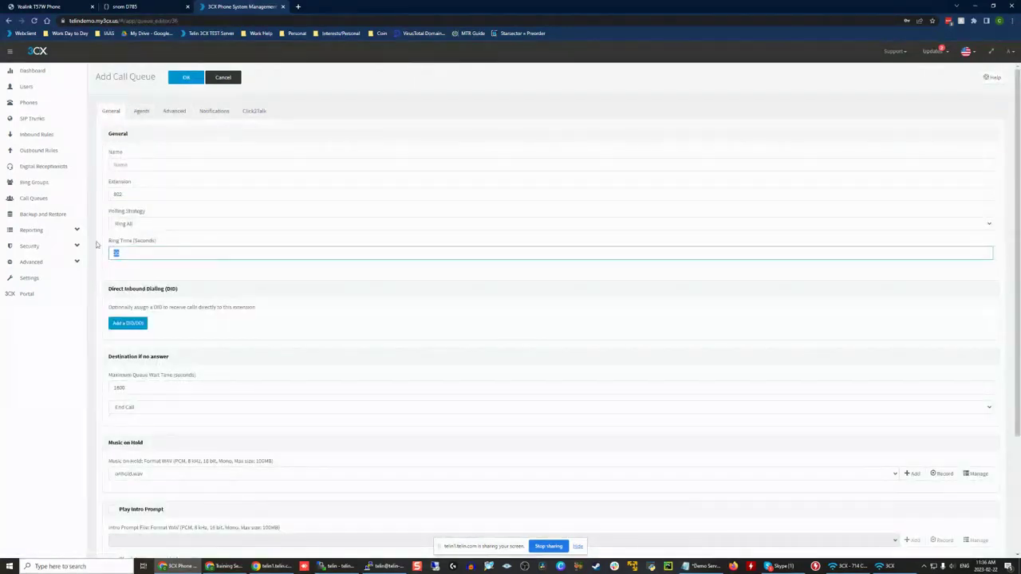
{"action": "left_click", "coordinate": [139, 253]}
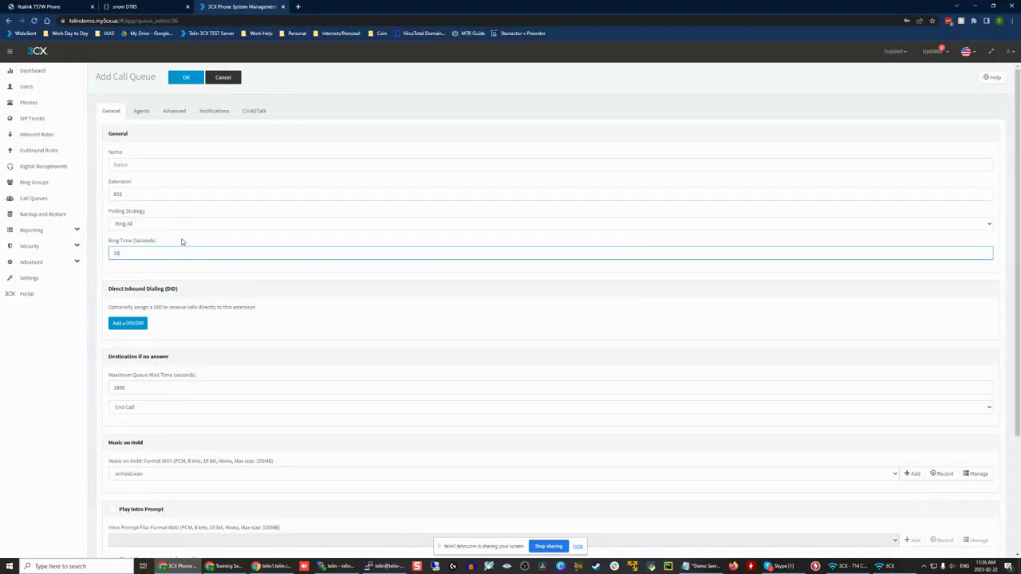
{"action": "double_click", "coordinate": [132, 388]}
{"action": "left_click", "coordinate": [132, 391]}
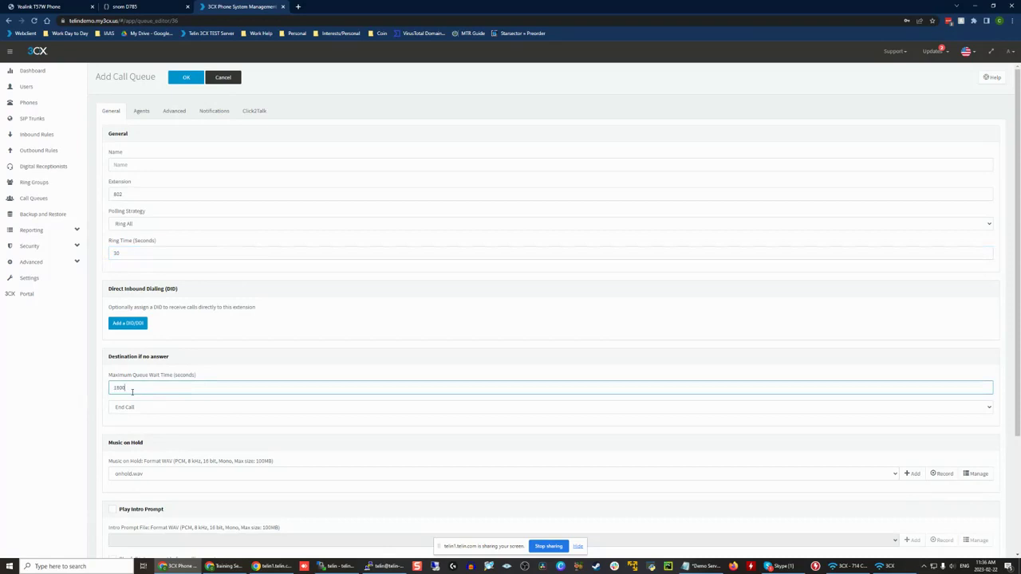
{"action": "left_click", "coordinate": [143, 380]}
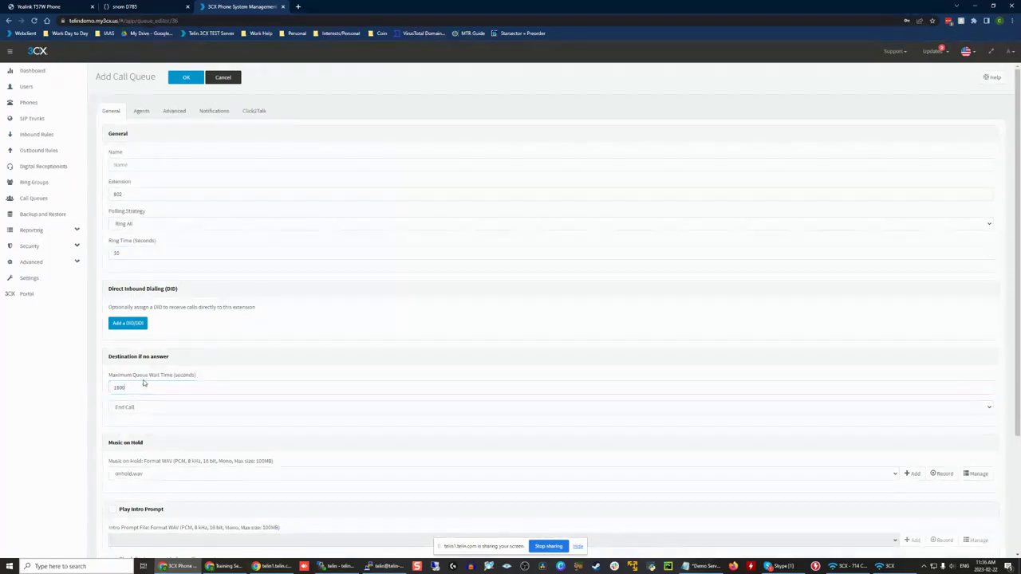
{"action": "left_click", "coordinate": [137, 250]}
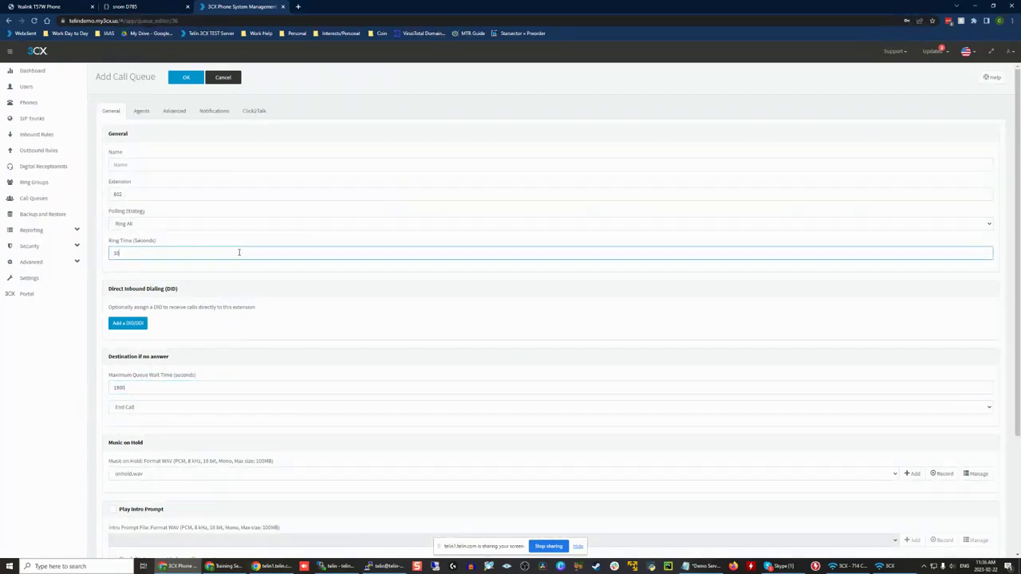
{"action": "left_click_drag", "start_coordinate": [240, 253], "coordinate": [171, 240]}
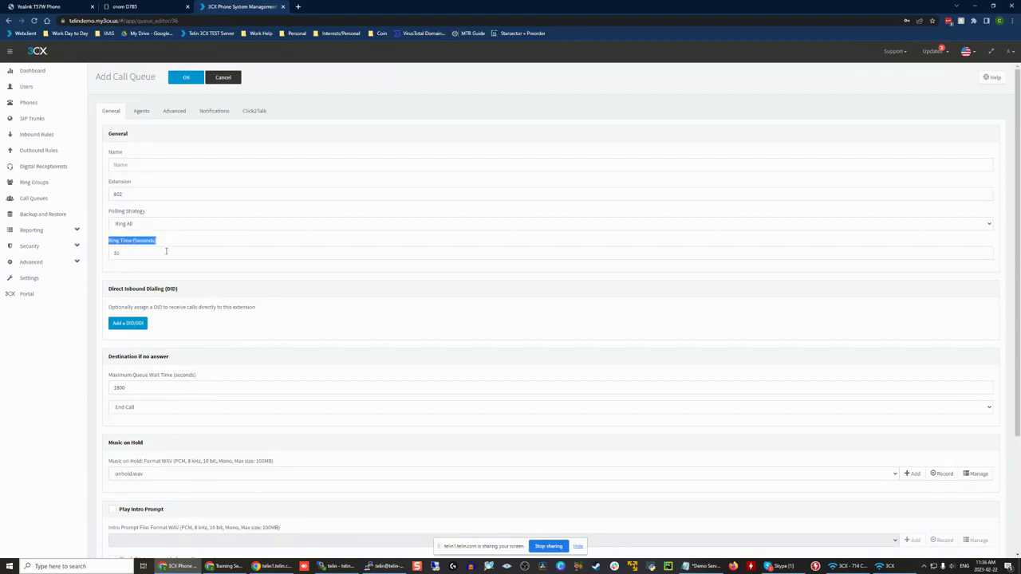
{"action": "left_click", "coordinate": [166, 251]}
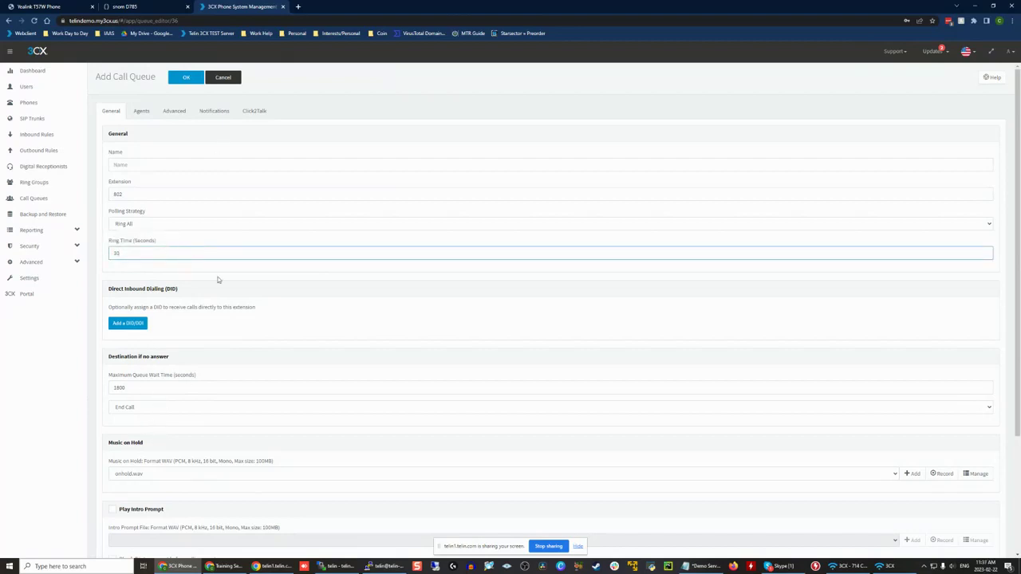
Step: Check the queue's music on hold settings and enable Play Intro Prompt
{"action": "scroll", "coordinate": [231, 271], "scroll_direction": "down", "scroll_amount": 3}
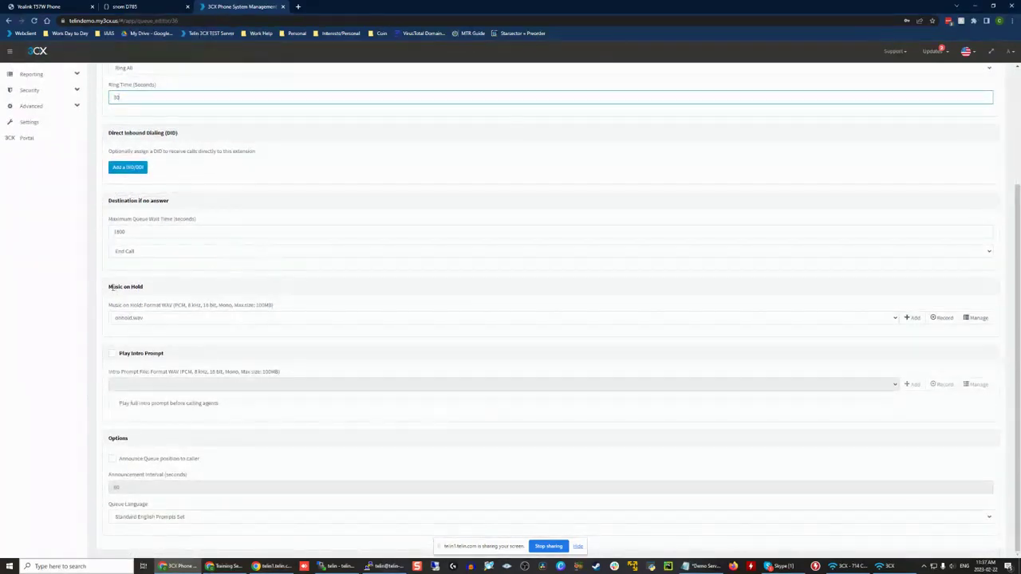
{"action": "left_click_drag", "start_coordinate": [109, 289], "coordinate": [192, 293]}
{"action": "left_click", "coordinate": [203, 296]}
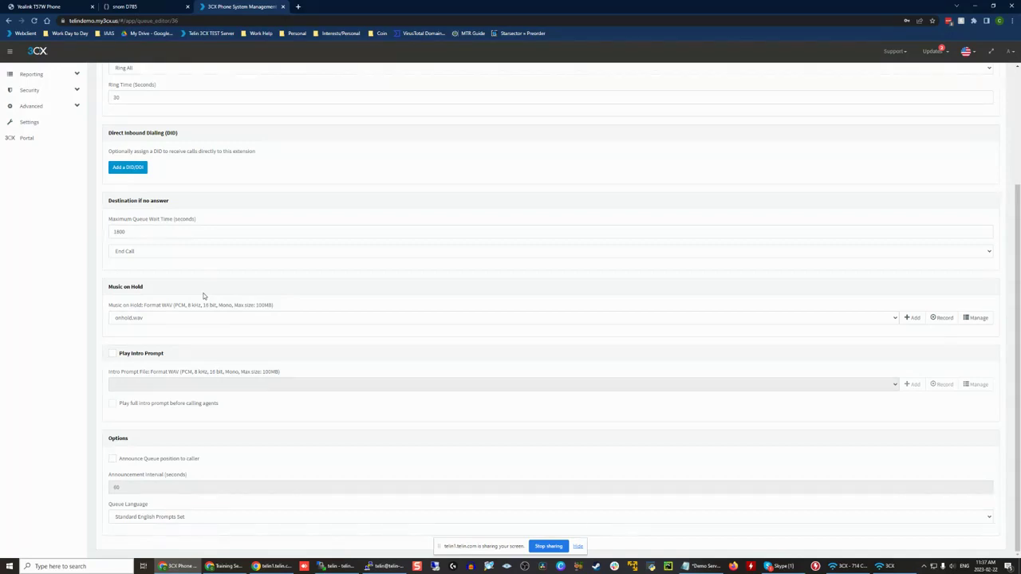
{"action": "left_click_drag", "start_coordinate": [138, 307], "coordinate": [342, 301]}
{"action": "left_click", "coordinate": [341, 302]}
{"action": "left_click", "coordinate": [127, 354]}
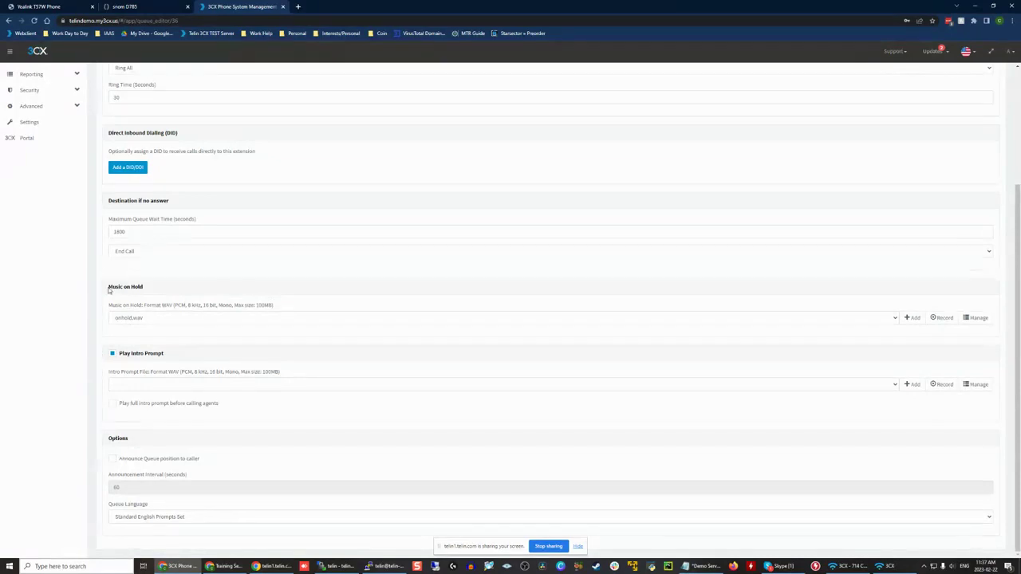
Step: Examine the Music on Hold and Play Intro Prompt sections, including the intro prompt's required file format
{"action": "mouse_move", "coordinate": [108, 291]}
{"action": "left_mouse_down"}
{"action": "mouse_move", "coordinate": [331, 303]}
{"action": "mouse_move", "coordinate": [106, 289]}
{"action": "left_mouse_up"}
{"action": "left_click", "coordinate": [332, 305]}
{"action": "left_click", "coordinate": [102, 291]}
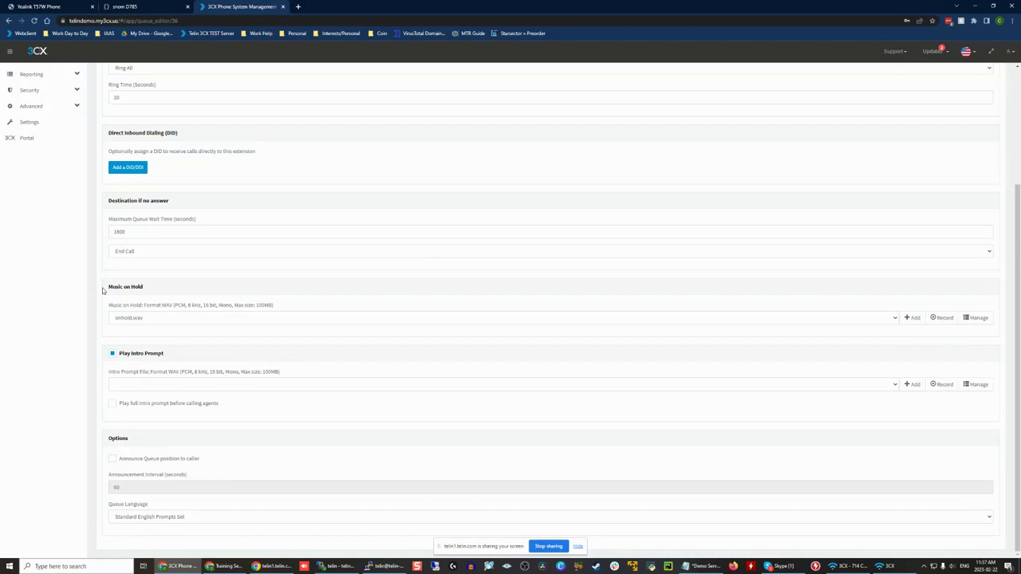
{"action": "left_click_drag", "start_coordinate": [107, 354], "coordinate": [306, 375]}
{"action": "left_click", "coordinate": [301, 380]}
{"action": "left_click", "coordinate": [159, 383]}
{"action": "left_click", "coordinate": [140, 365]}
{"action": "triple_click", "coordinate": [275, 372]}
{"action": "left_click_drag", "start_coordinate": [275, 372], "coordinate": [107, 350]}
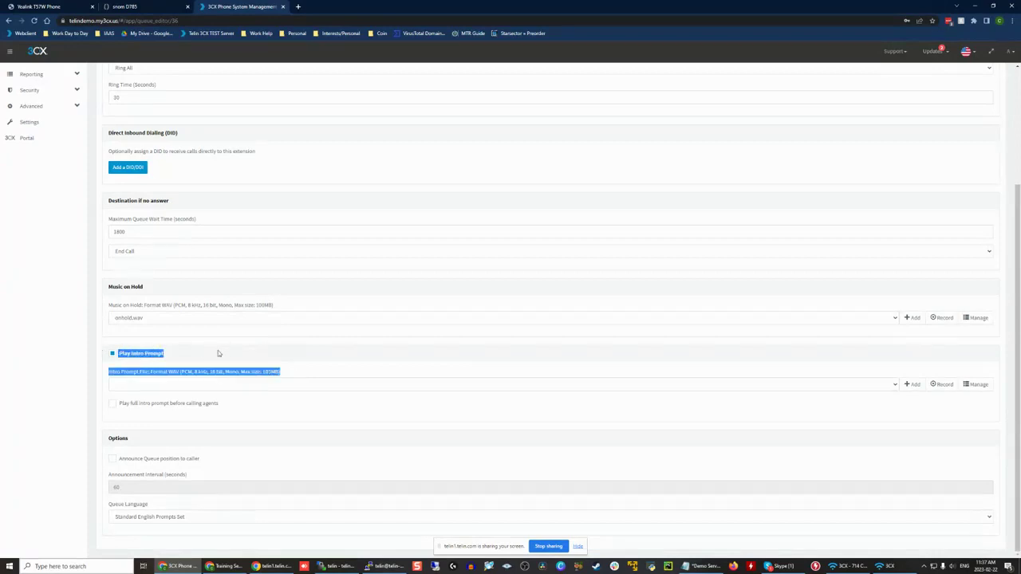
{"action": "left_click", "coordinate": [220, 353]}
{"action": "scroll", "coordinate": [220, 354], "scroll_direction": "up", "scroll_amount": 3}
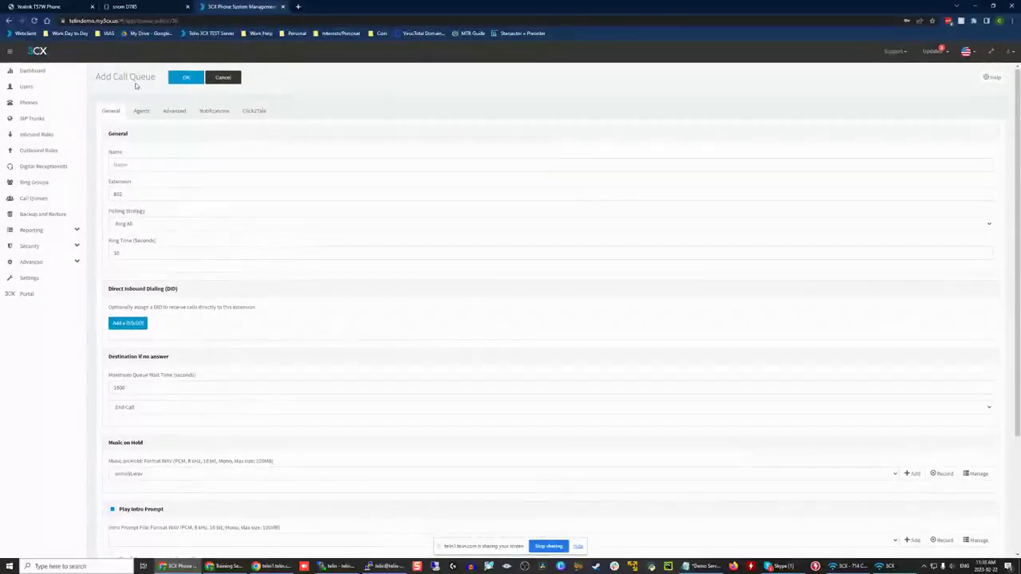
{"action": "scroll", "coordinate": [140, 420], "scroll_direction": "down", "scroll_amount": 2}
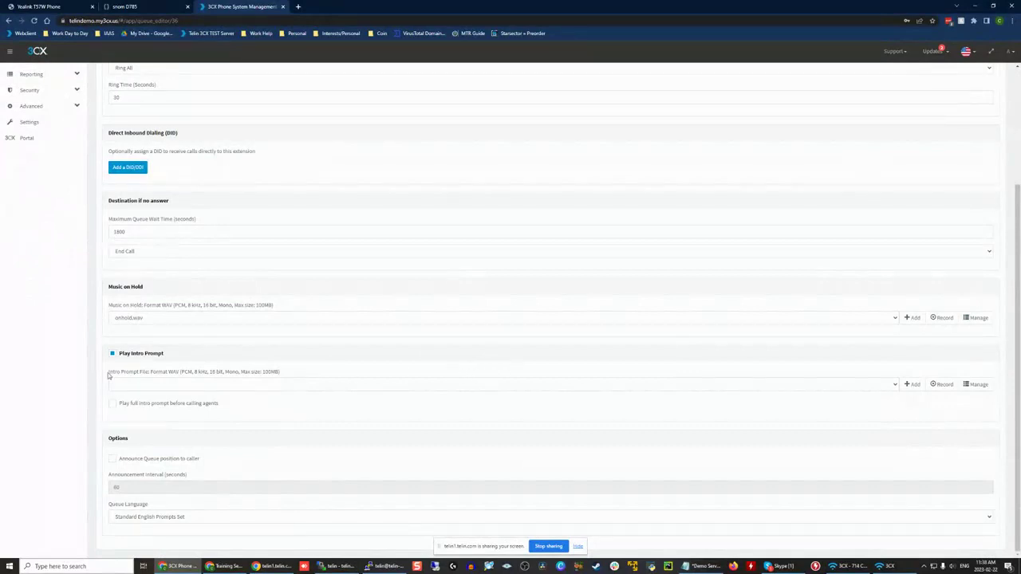
Step: Enable playing the full intro prompt before calling agents, and check the available prompt files without choosing one
{"action": "left_click", "coordinate": [134, 405]}
{"action": "left_click", "coordinate": [151, 386]}
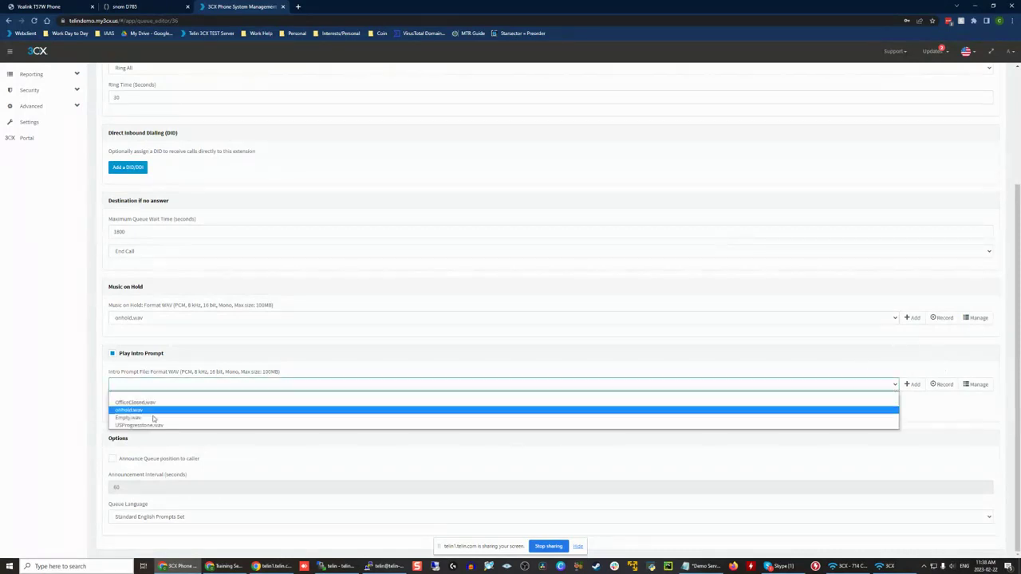
{"action": "left_click", "coordinate": [175, 358]}
Step: Check uploading an intro prompt, then try recording sample.wav from extension 101 and extension 102, and cancel the recording setup
{"action": "left_click", "coordinate": [911, 385]}
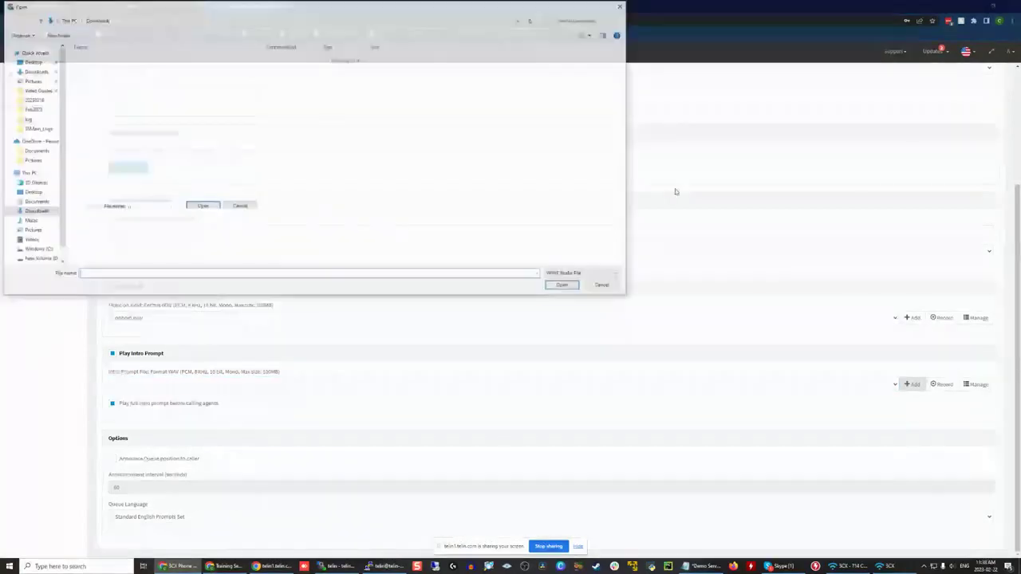
{"action": "left_click", "coordinate": [624, 6]}
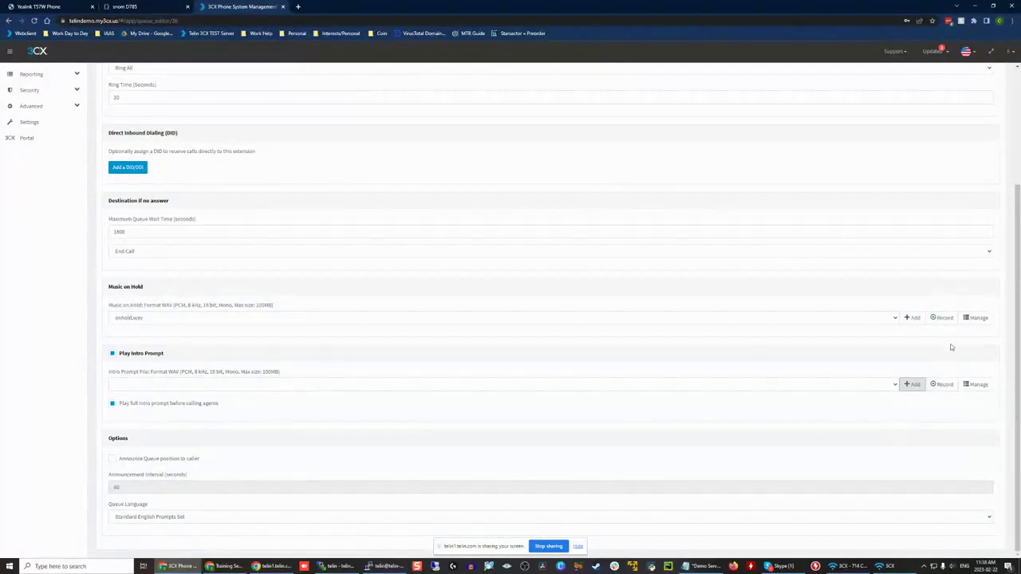
{"action": "left_click", "coordinate": [938, 392]}
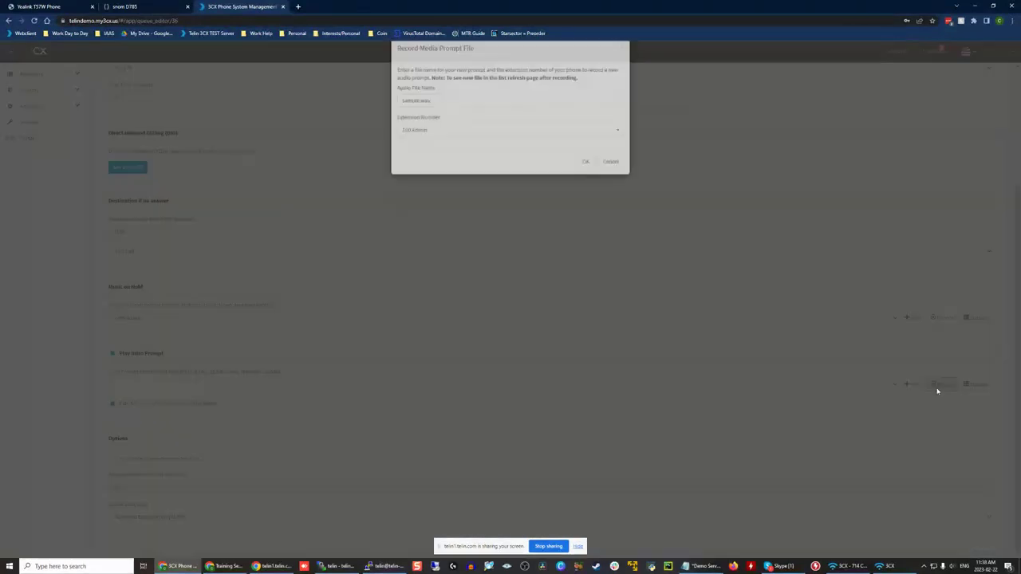
{"action": "left_click", "coordinate": [420, 117]}
{"action": "double_click", "coordinate": [420, 117]}
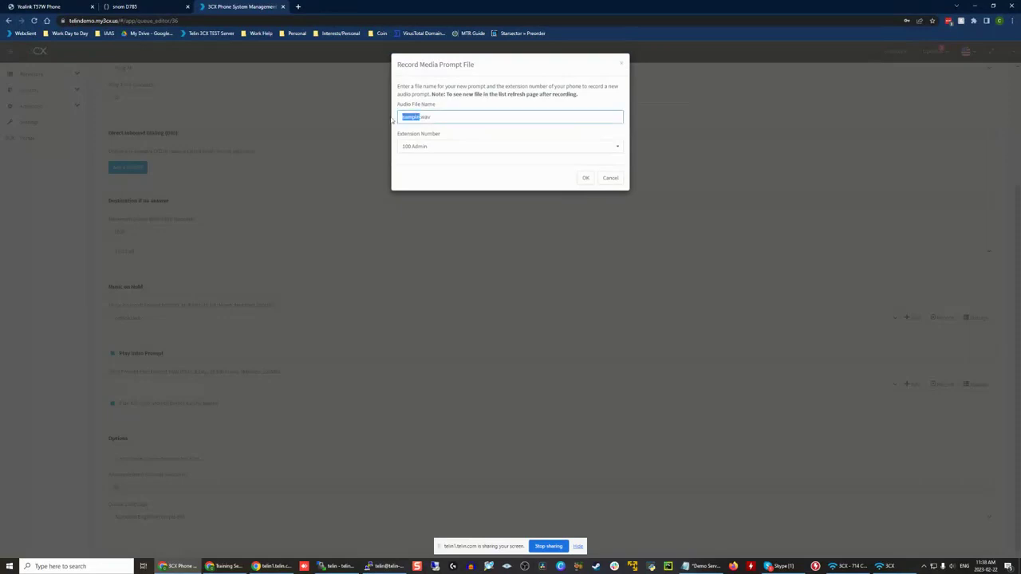
{"action": "left_click", "coordinate": [450, 148]}
{"action": "left_click", "coordinate": [458, 170]}
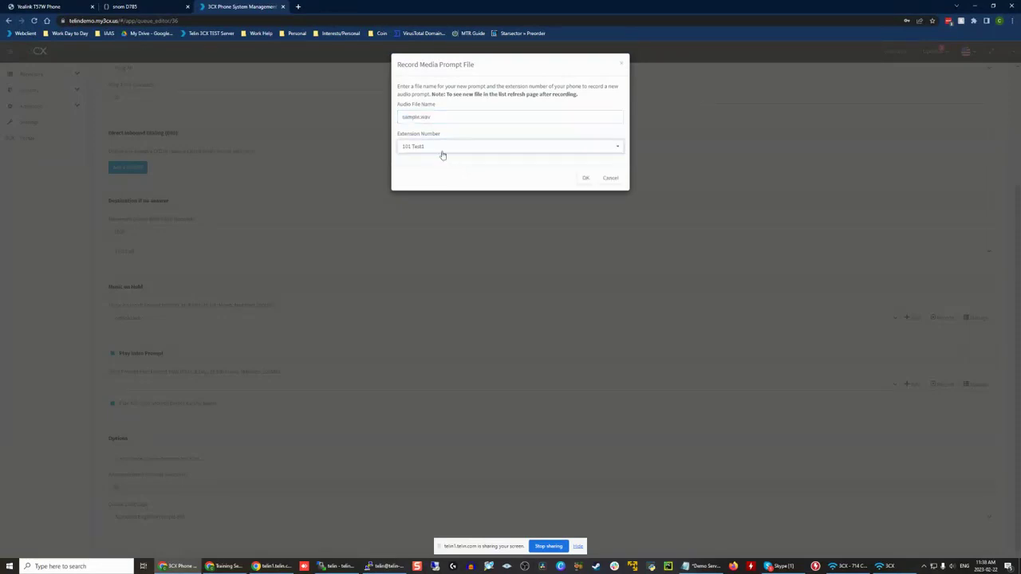
{"action": "left_click", "coordinate": [442, 151]}
{"action": "left_click", "coordinate": [422, 176]}
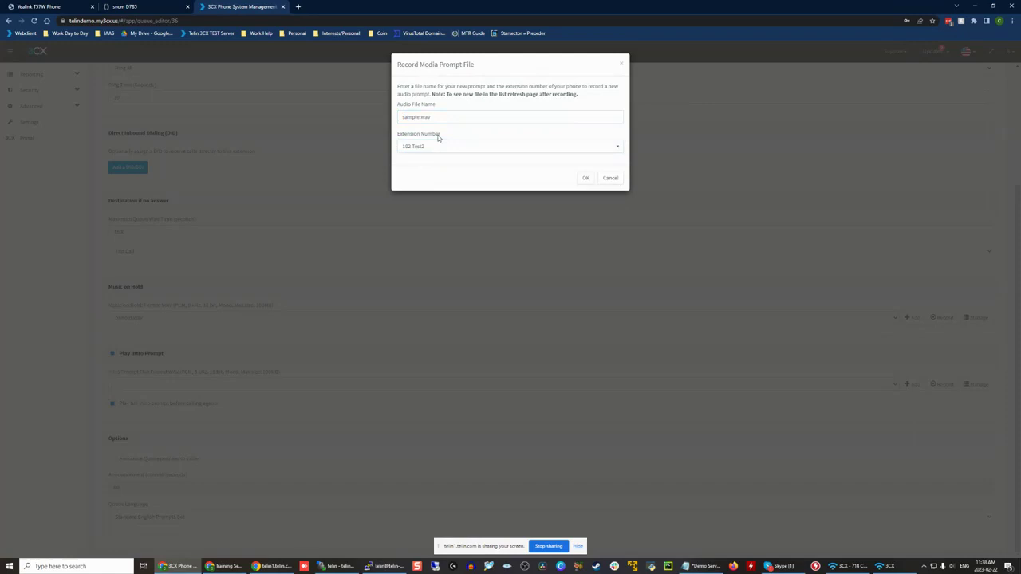
{"action": "left_click", "coordinate": [606, 179]}
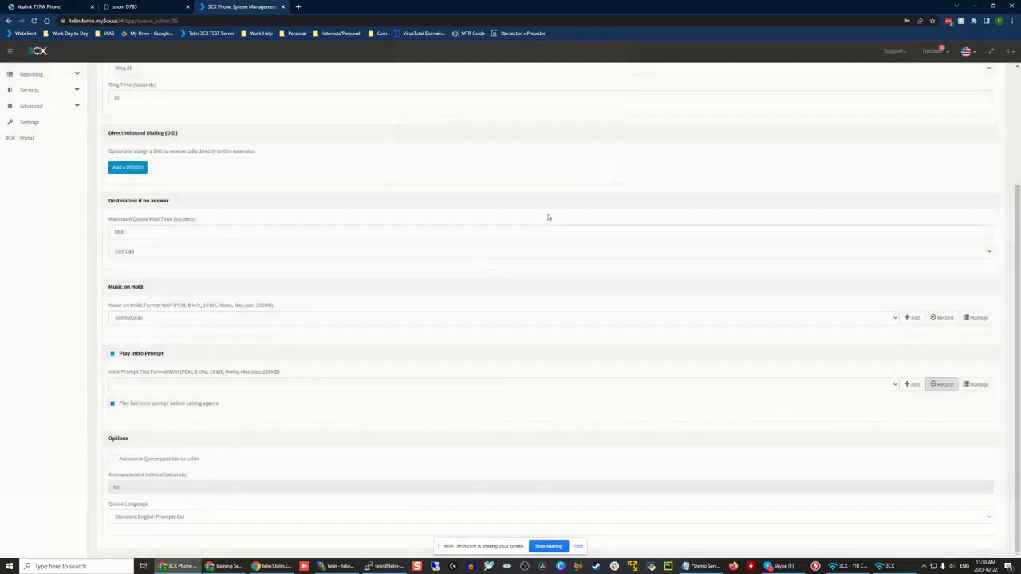
Step: Check the intro prompt file choices, and enable announcing the queue position to the caller
{"action": "left_click", "coordinate": [160, 385]}
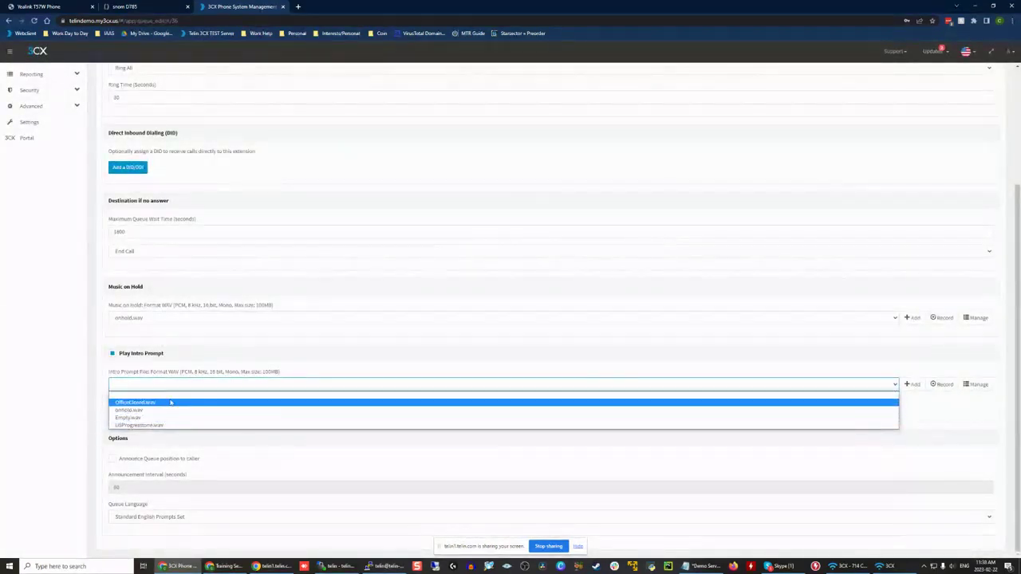
{"action": "left_click", "coordinate": [877, 354]}
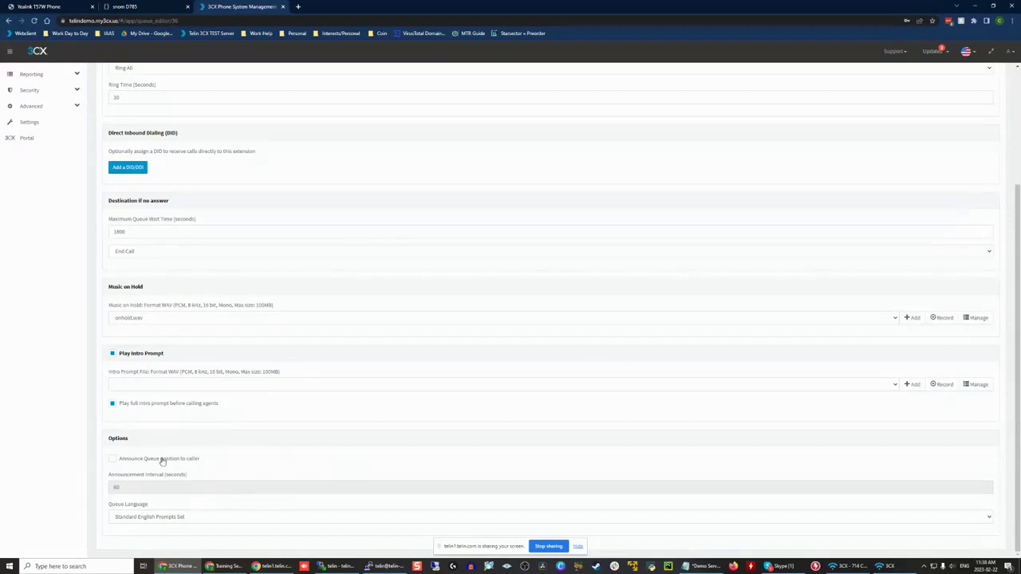
{"action": "left_click", "coordinate": [134, 460]}
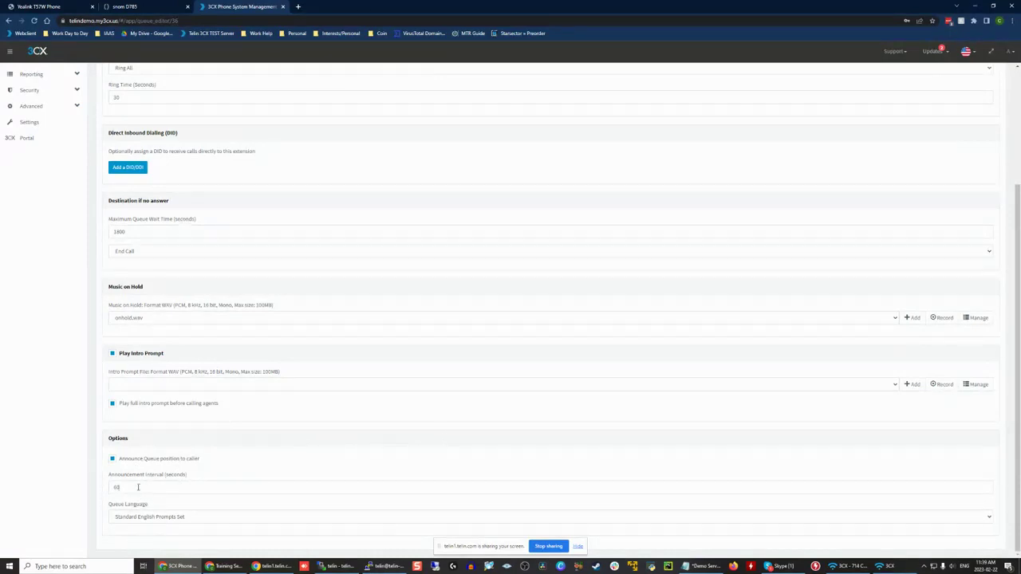
{"action": "left_click_drag", "start_coordinate": [117, 475], "coordinate": [195, 476]}
{"action": "left_click", "coordinate": [192, 484]}
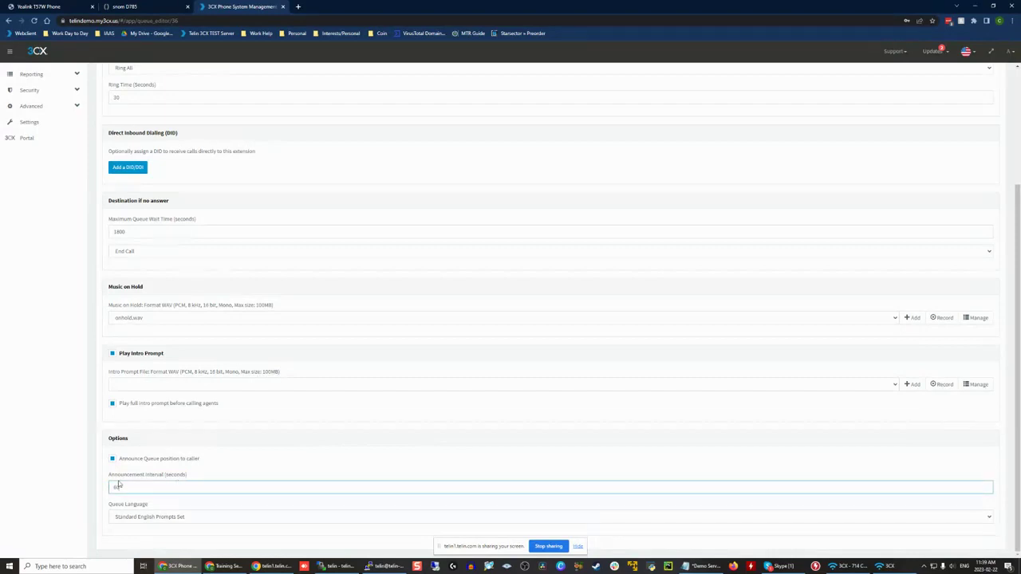
Step: Check the available queue languages, keeping Standard English Prompts Set
{"action": "left_click", "coordinate": [171, 518]}
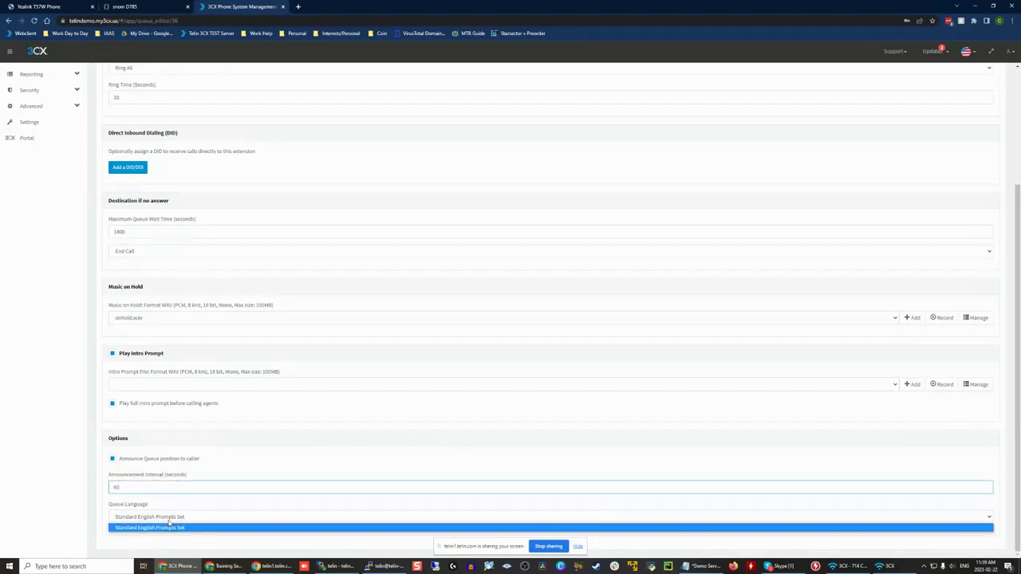
{"action": "left_click", "coordinate": [169, 527]}
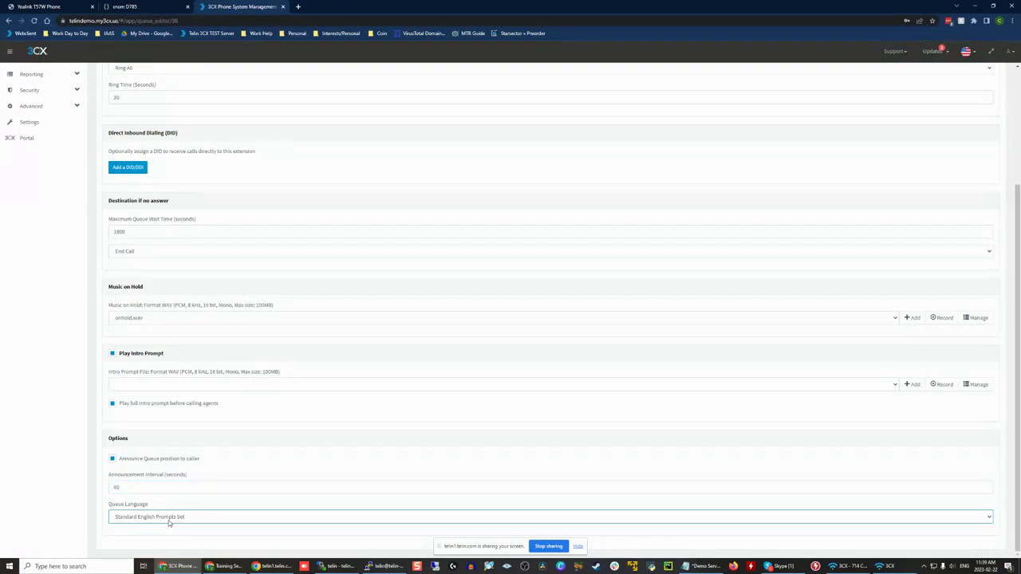
{"action": "left_click_drag", "start_coordinate": [107, 504], "coordinate": [167, 501]}
{"action": "left_click", "coordinate": [179, 502]}
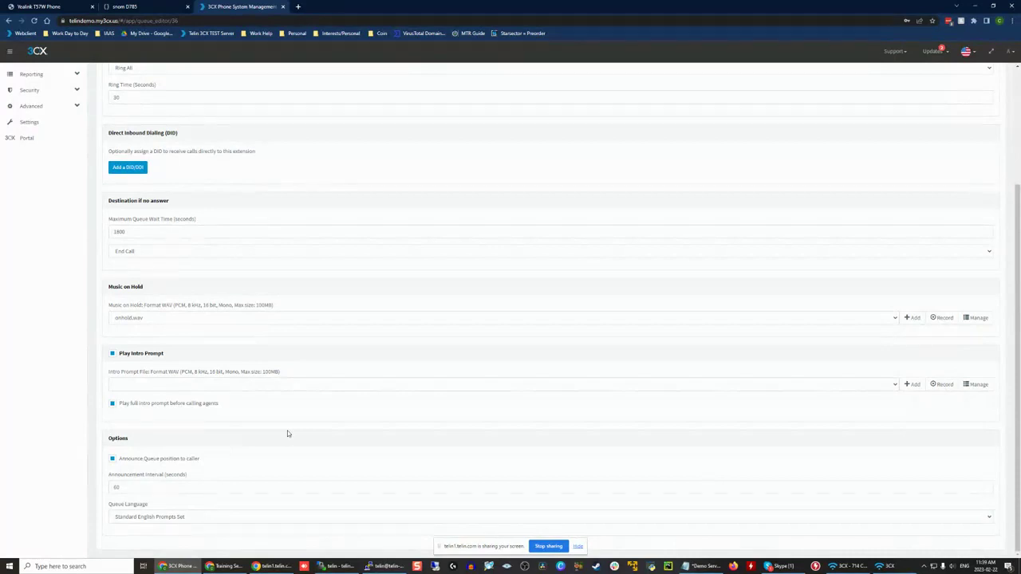
{"action": "left_click", "coordinate": [189, 517]}
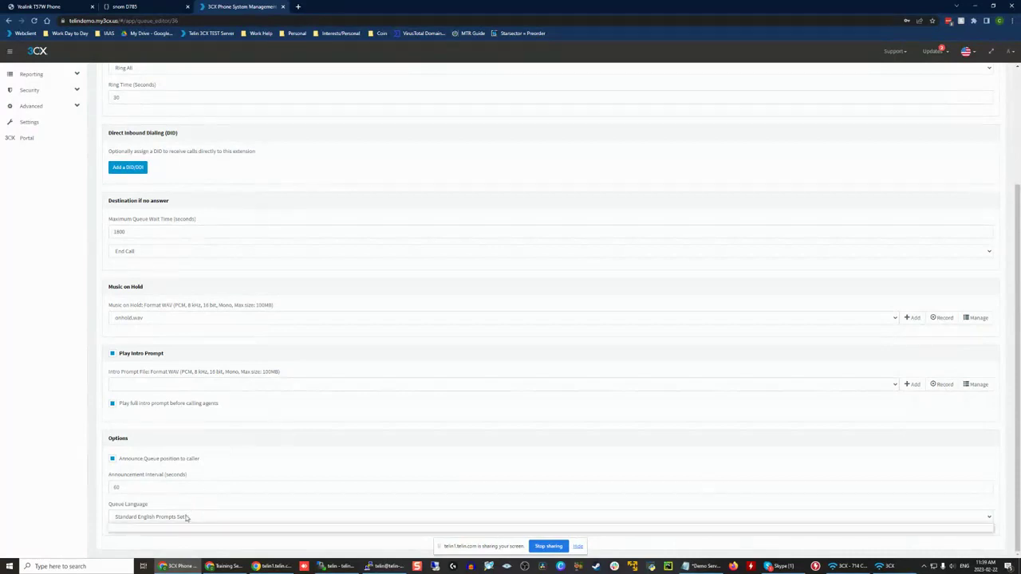
{"action": "left_click", "coordinate": [187, 517]}
{"action": "left_click", "coordinate": [187, 517]}
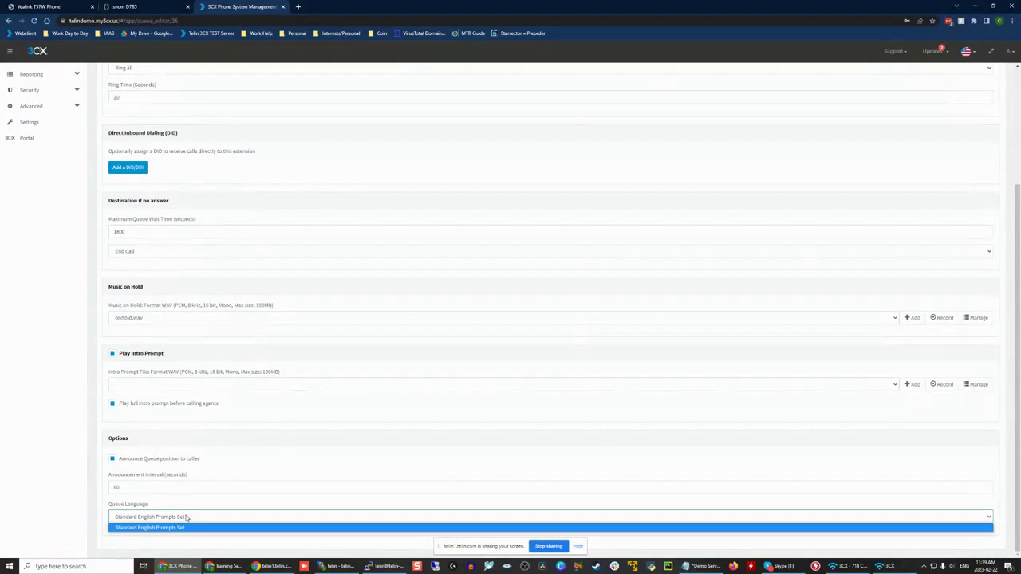
{"action": "left_click", "coordinate": [186, 518]}
Step: Review the queue's general settings and set the polling strategy to Skill Based Routing Ring All
{"action": "scroll", "coordinate": [130, 319], "scroll_direction": "up", "scroll_amount": 3}
{"action": "scroll", "coordinate": [216, 219], "scroll_direction": "down", "scroll_amount": 1}
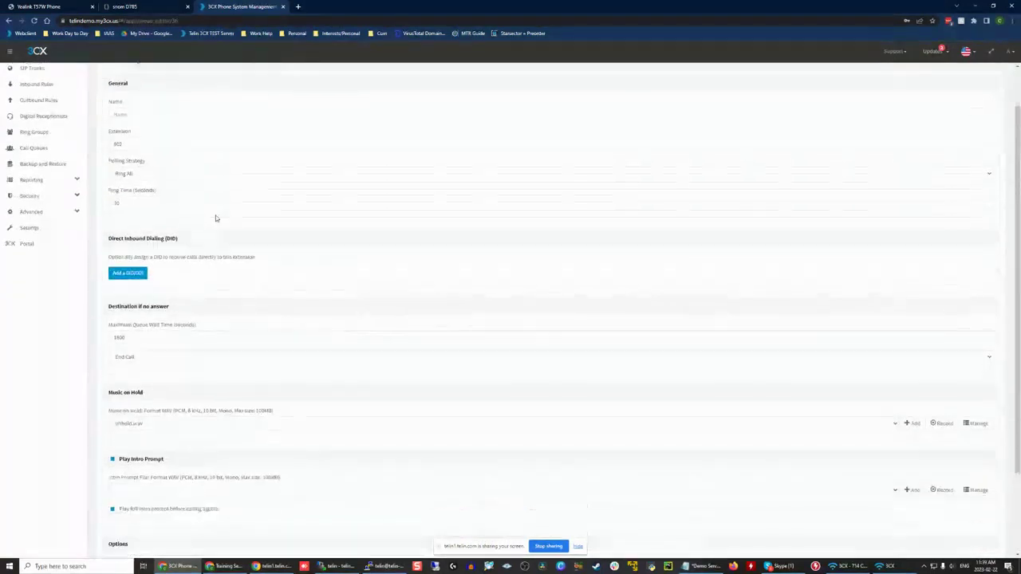
{"action": "scroll", "coordinate": [215, 218], "scroll_direction": "up", "scroll_amount": 1}
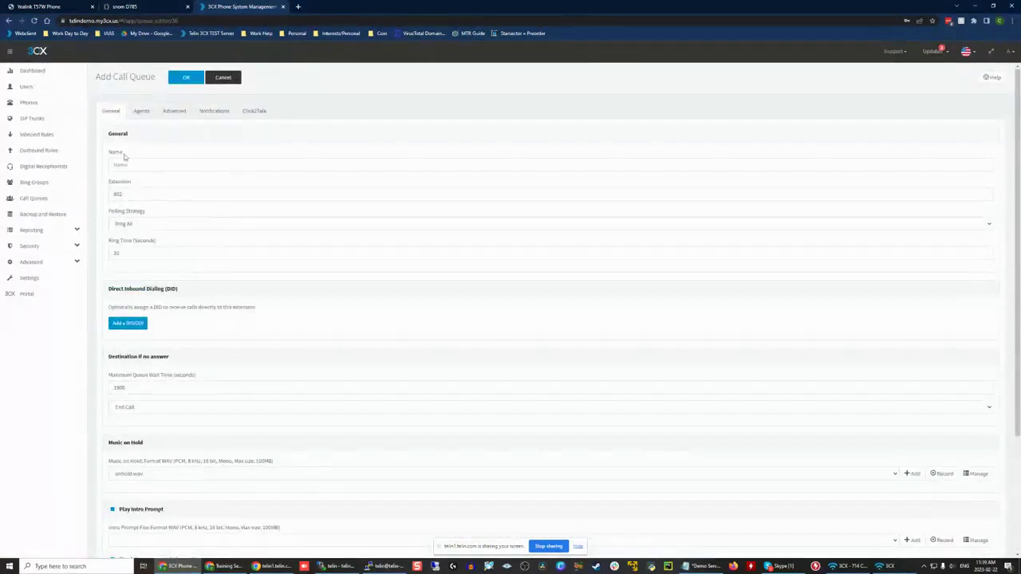
{"action": "scroll", "coordinate": [237, 164], "scroll_direction": "down", "scroll_amount": 2}
{"action": "scroll", "coordinate": [237, 146], "scroll_direction": "up", "scroll_amount": 2}
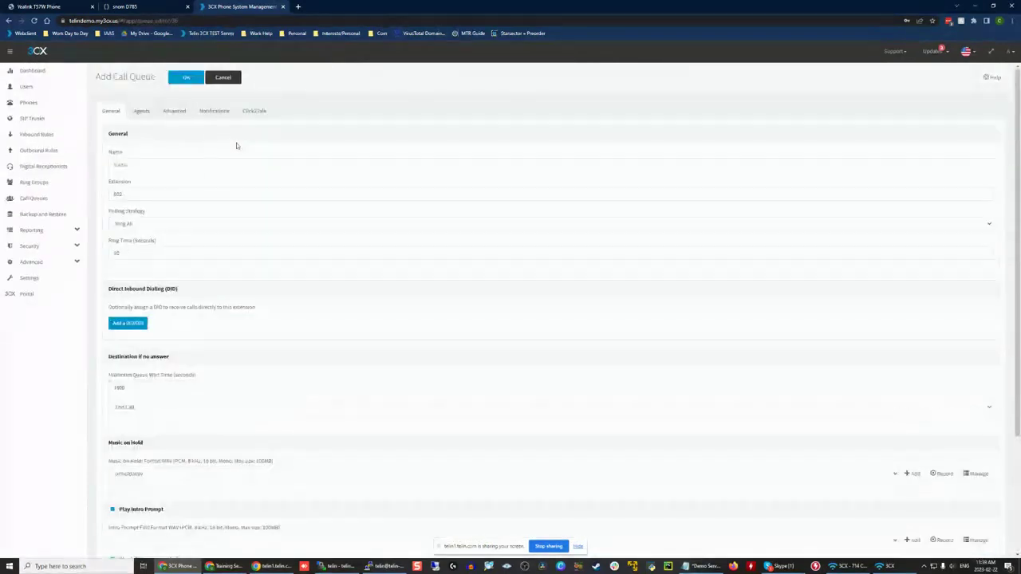
{"action": "left_click", "coordinate": [157, 230]}
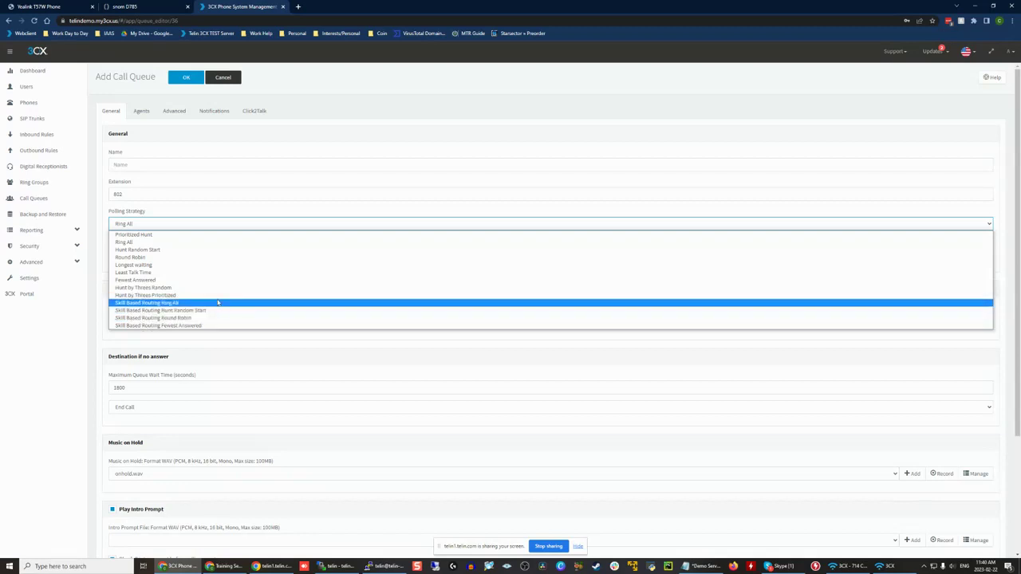
{"action": "left_click", "coordinate": [217, 303]}
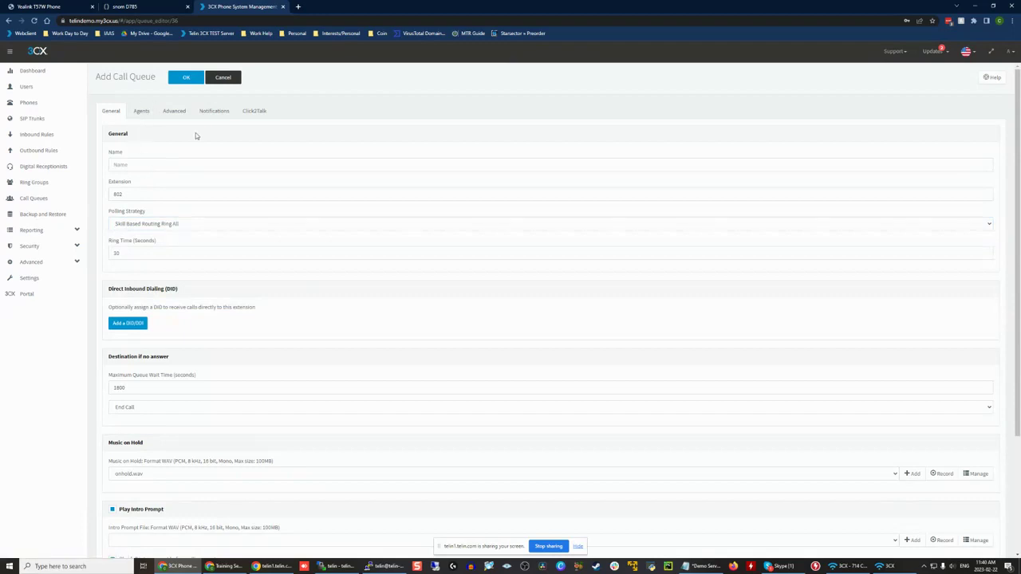
Step: Examine the Skill Group column in the queue's agents list and the group choices for agent 101
{"action": "left_click", "coordinate": [142, 112]}
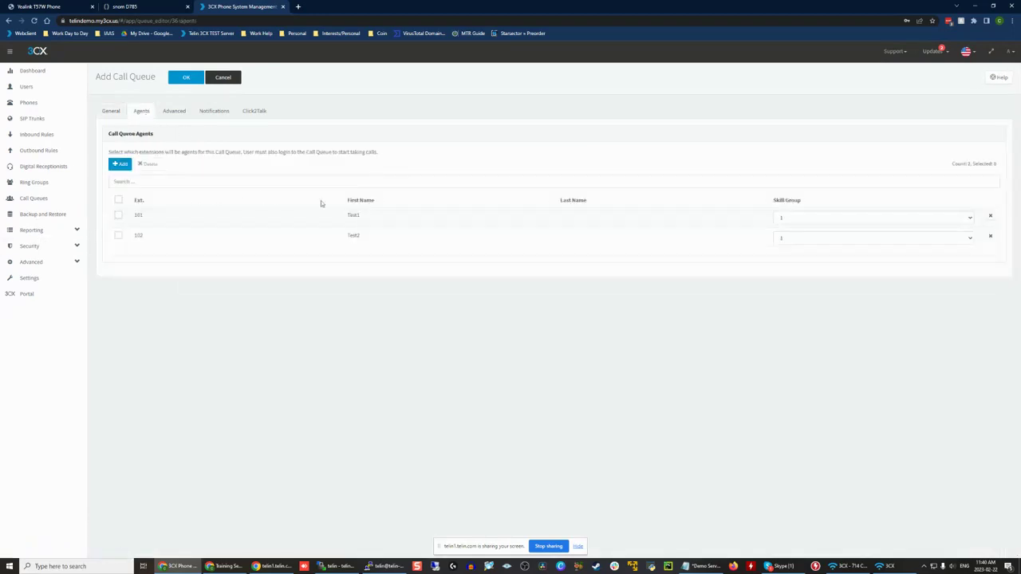
{"action": "left_click_drag", "start_coordinate": [776, 202], "coordinate": [834, 195]}
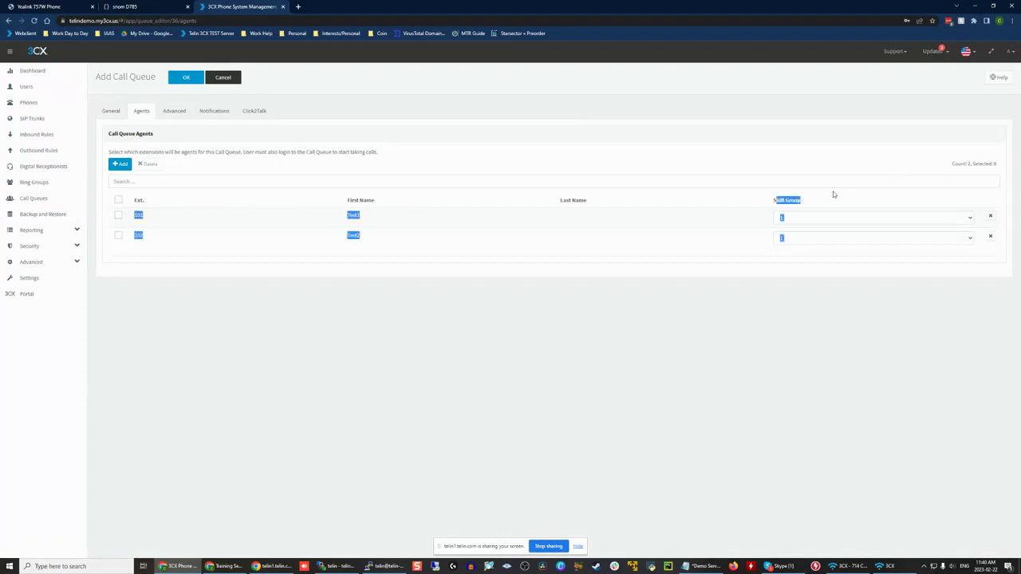
{"action": "left_click", "coordinate": [836, 204]}
{"action": "left_click", "coordinate": [821, 216]}
{"action": "left_click", "coordinate": [825, 218]}
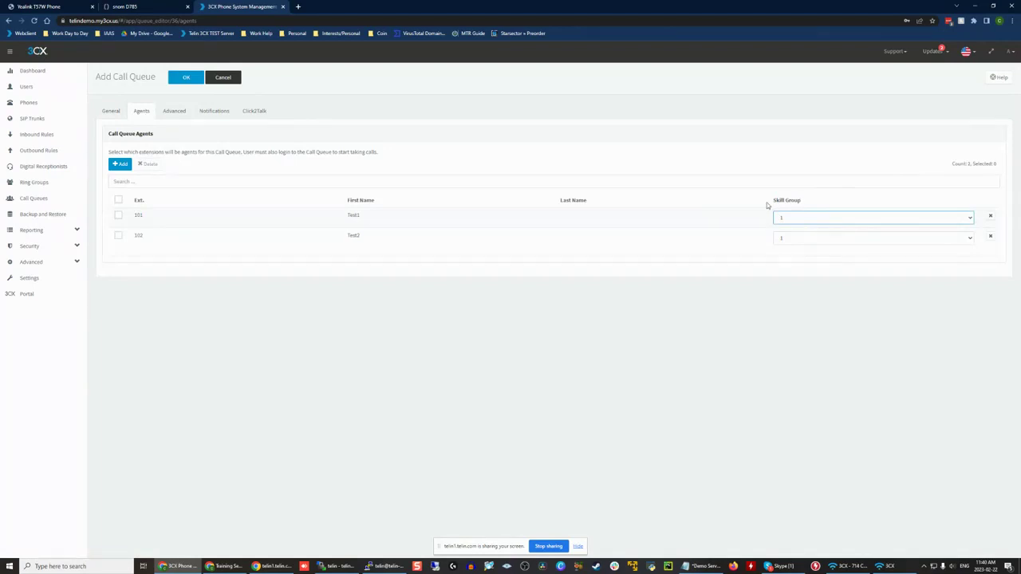
Step: Try skill group 2 for agent 102, and return the agent to skill group 1
{"action": "left_click", "coordinate": [798, 239]}
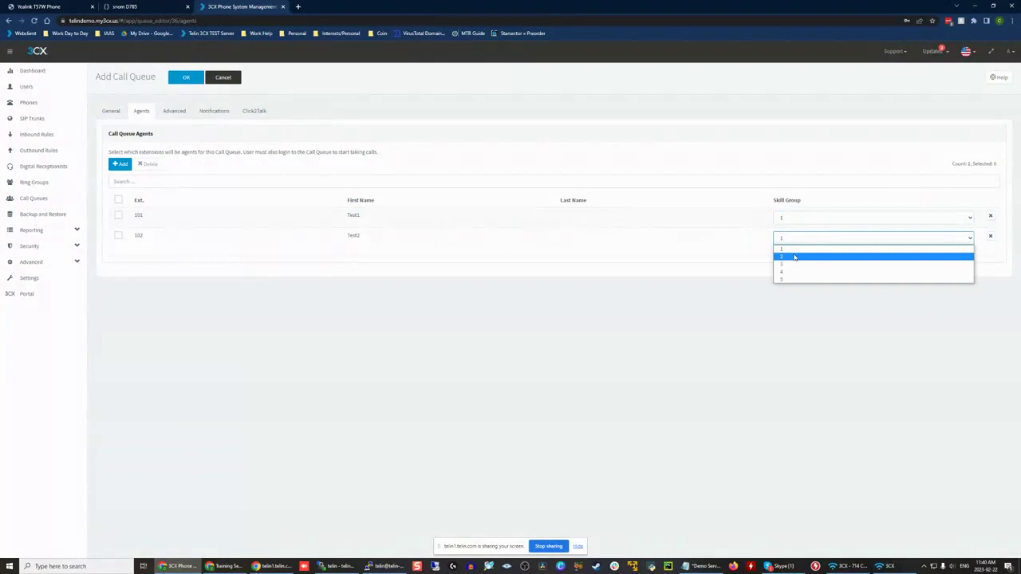
{"action": "left_click", "coordinate": [795, 257]}
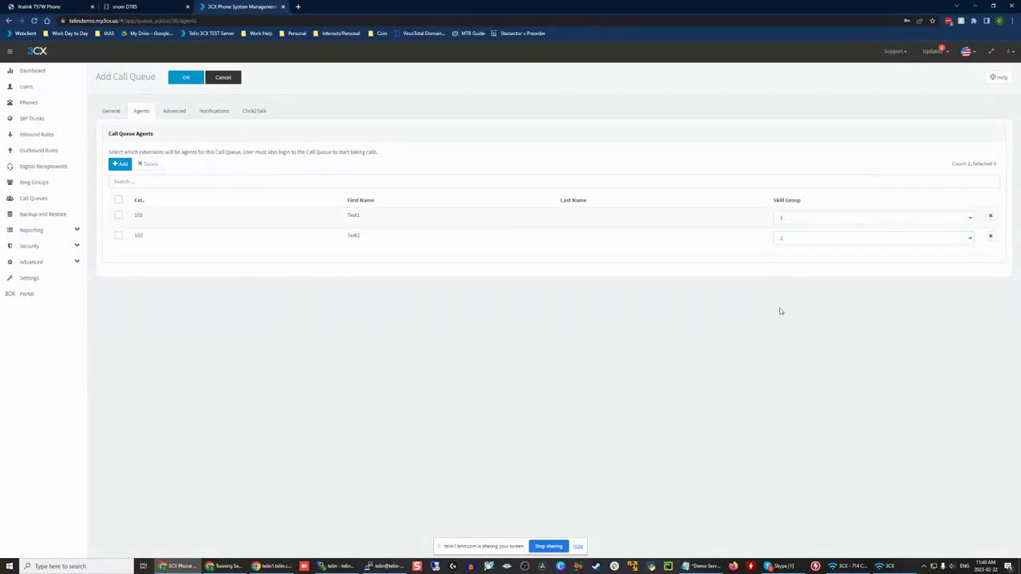
{"action": "left_click", "coordinate": [788, 239]}
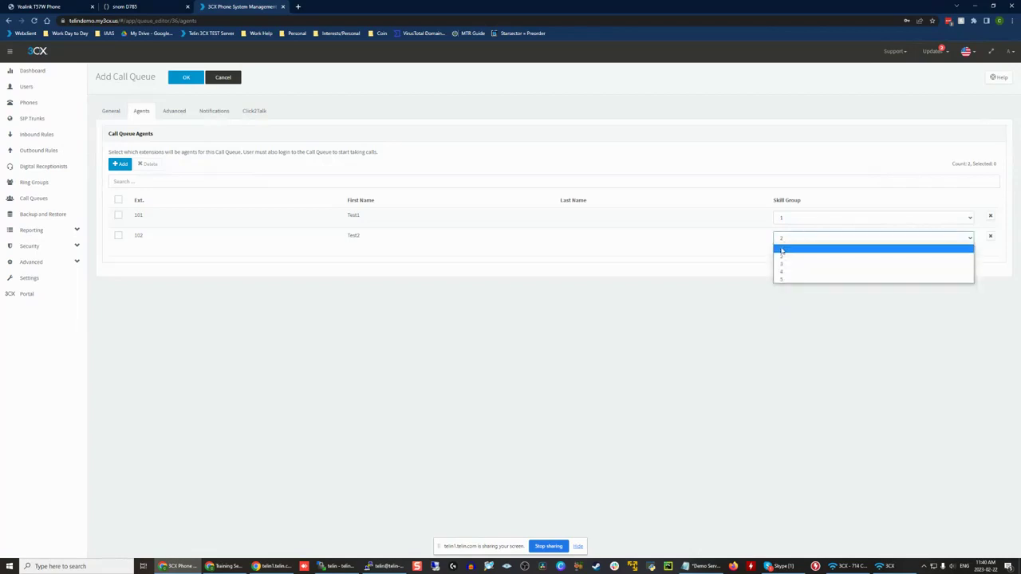
{"action": "left_click", "coordinate": [826, 312]}
{"action": "left_click", "coordinate": [826, 303]}
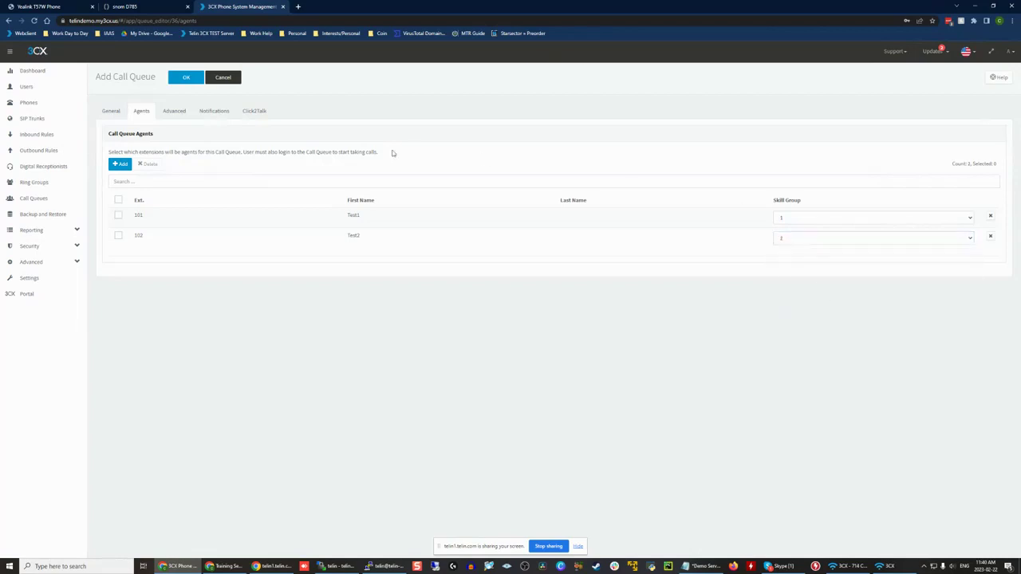
Step: Add extension 100 as a queue agent and assign it to skill group 2
{"action": "left_click", "coordinate": [118, 236]}
{"action": "left_click", "coordinate": [120, 164]}
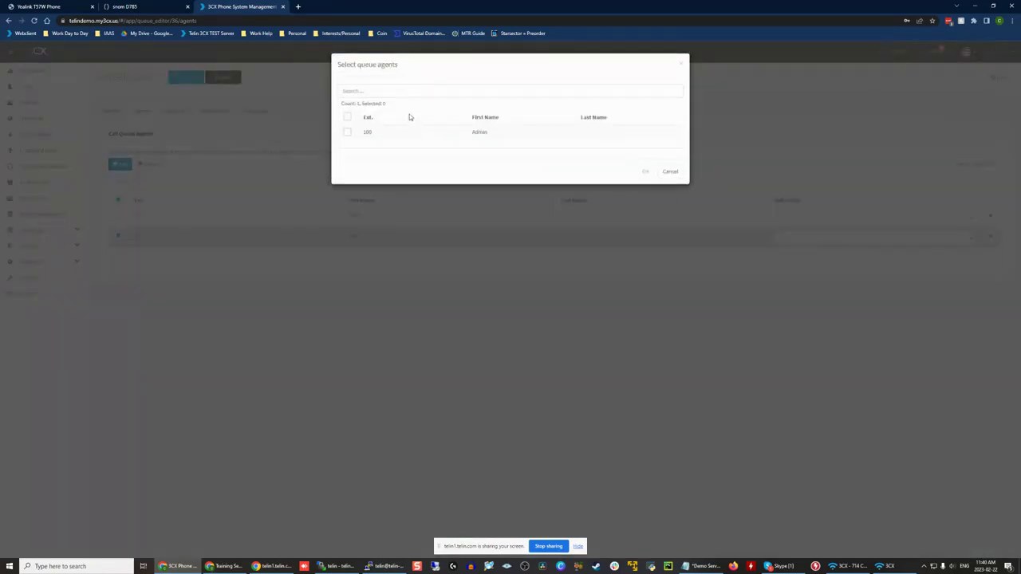
{"action": "left_click", "coordinate": [367, 133]}
{"action": "left_click", "coordinate": [646, 172]}
{"action": "left_click", "coordinate": [798, 257]}
{"action": "left_click", "coordinate": [795, 279]}
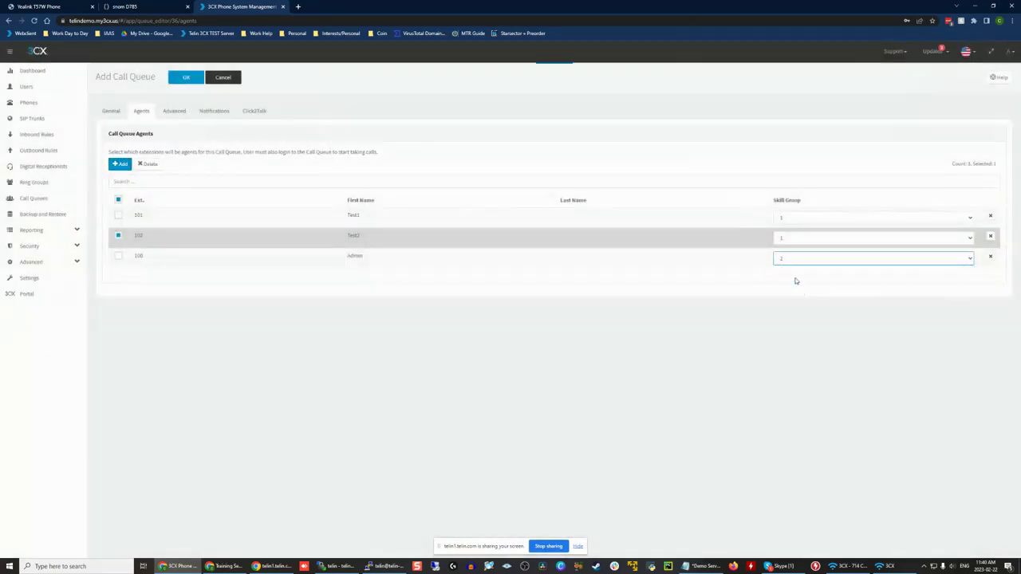
Step: Mark the skill group 1 agents and agent 100 to compare the groups, and recheck the general settings against the agents list
{"action": "left_click", "coordinate": [118, 215]}
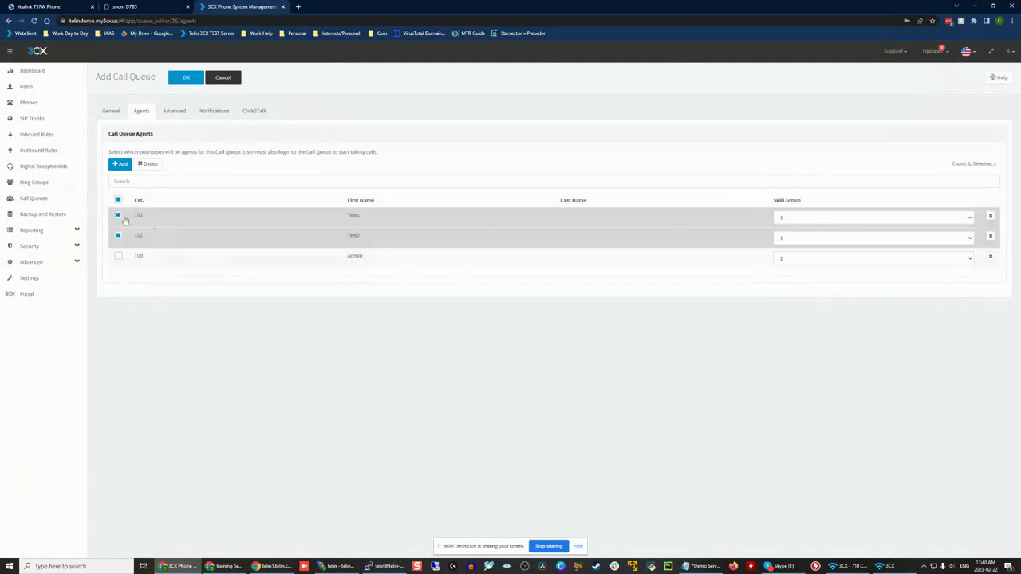
{"action": "left_click", "coordinate": [118, 256]}
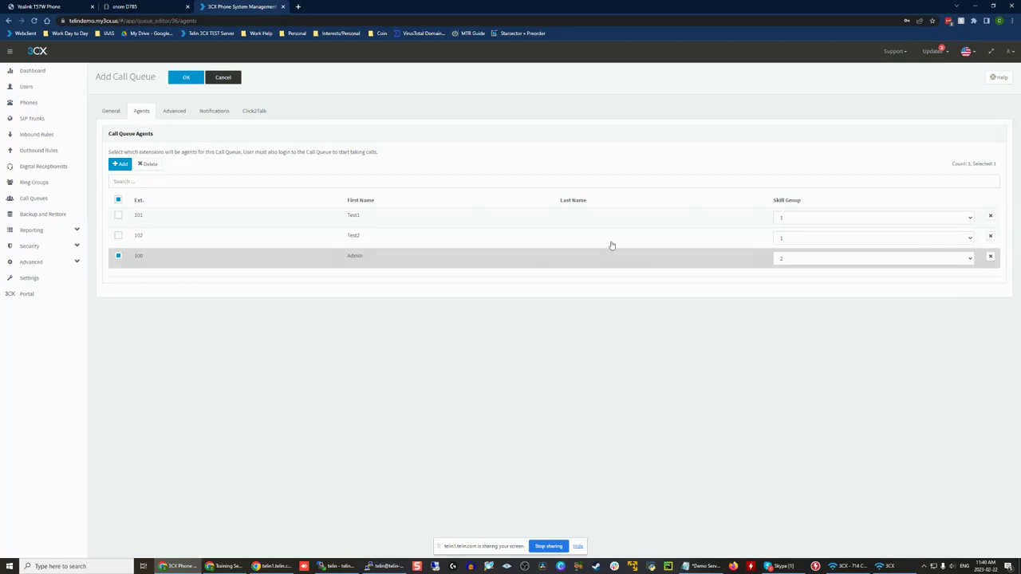
{"action": "left_click", "coordinate": [115, 116]}
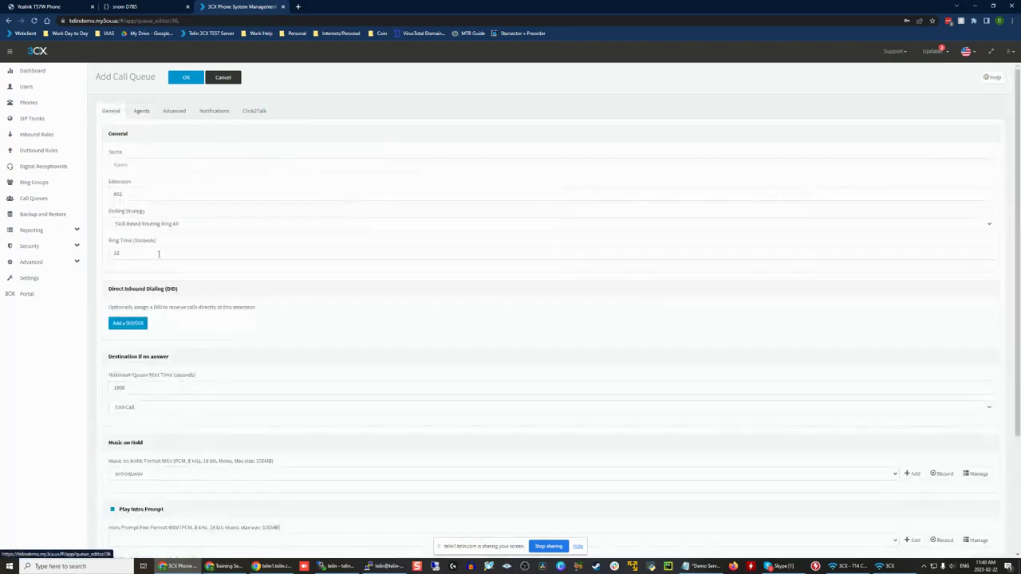
{"action": "left_click", "coordinate": [142, 111]}
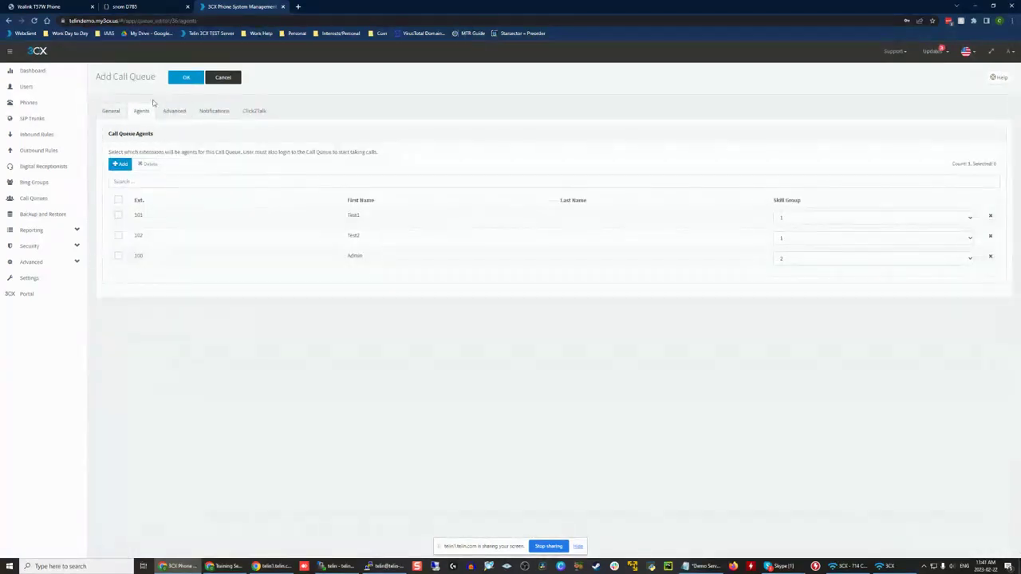
Step: Set the new call queue's polling strategy to Ring All
{"action": "left_click", "coordinate": [111, 110]}
{"action": "left_click", "coordinate": [153, 224]}
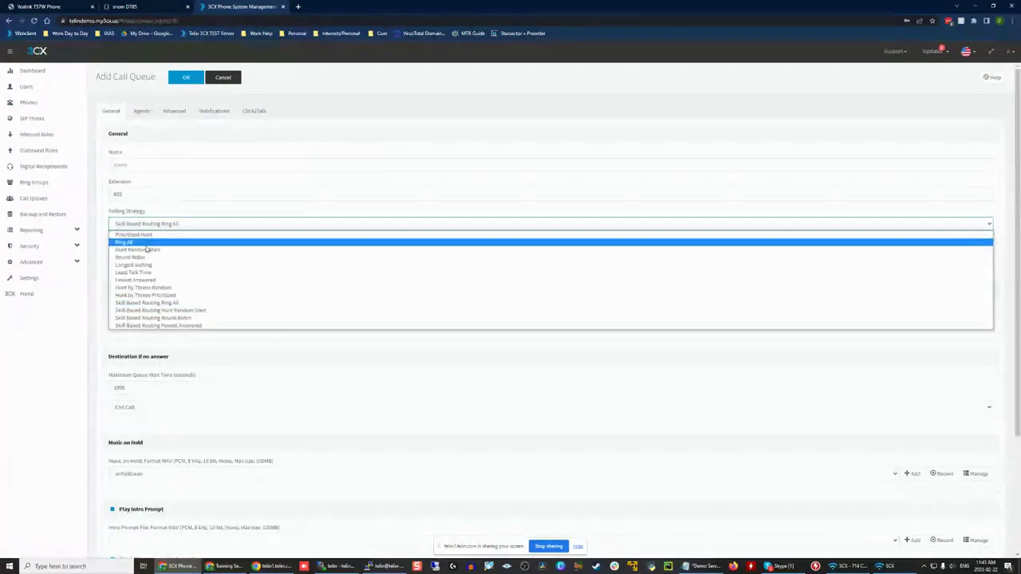
{"action": "left_click", "coordinate": [148, 248]}
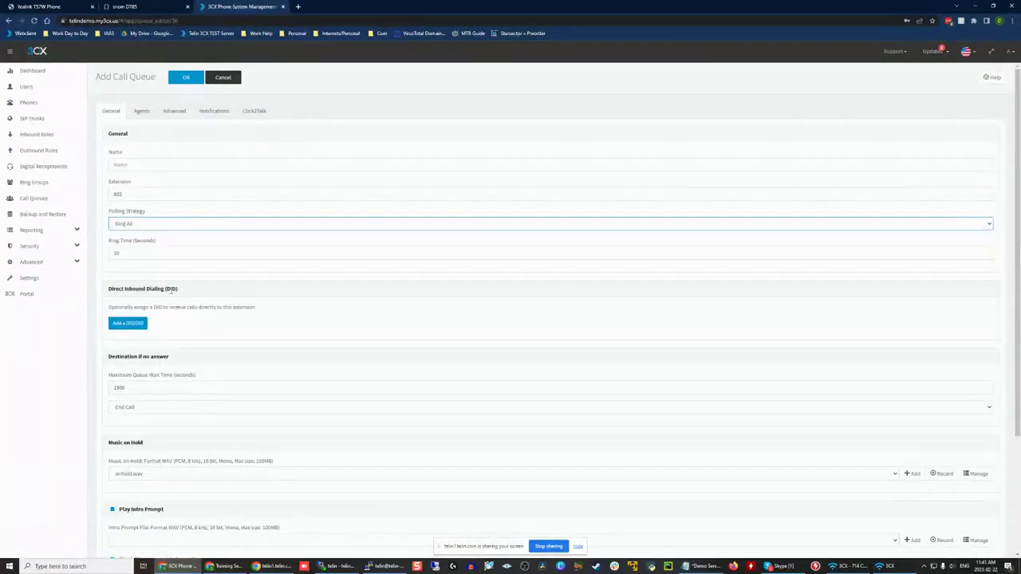
Step: Enable callback for the queue in its advanced settings, with the mode triggered on user request (Press 2)
{"action": "left_click", "coordinate": [176, 110]}
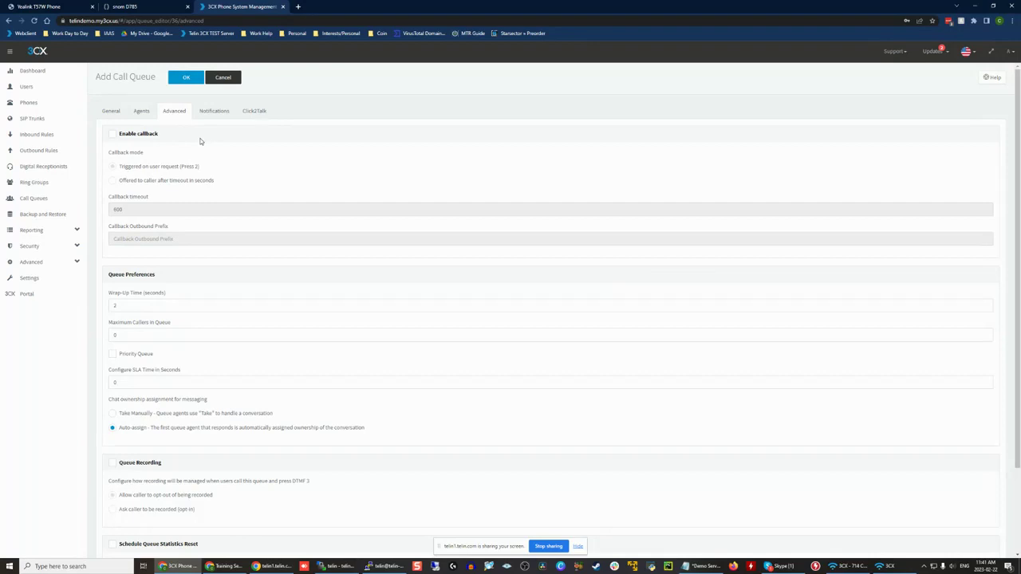
{"action": "left_click", "coordinate": [117, 134]}
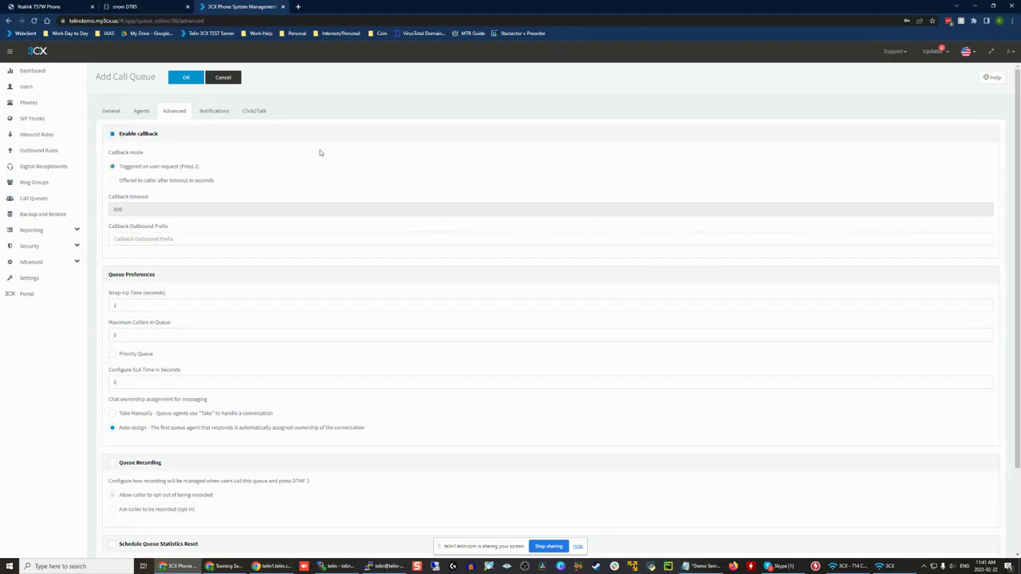
{"action": "left_click_drag", "start_coordinate": [230, 168], "coordinate": [119, 165]}
{"action": "left_click", "coordinate": [396, 141]}
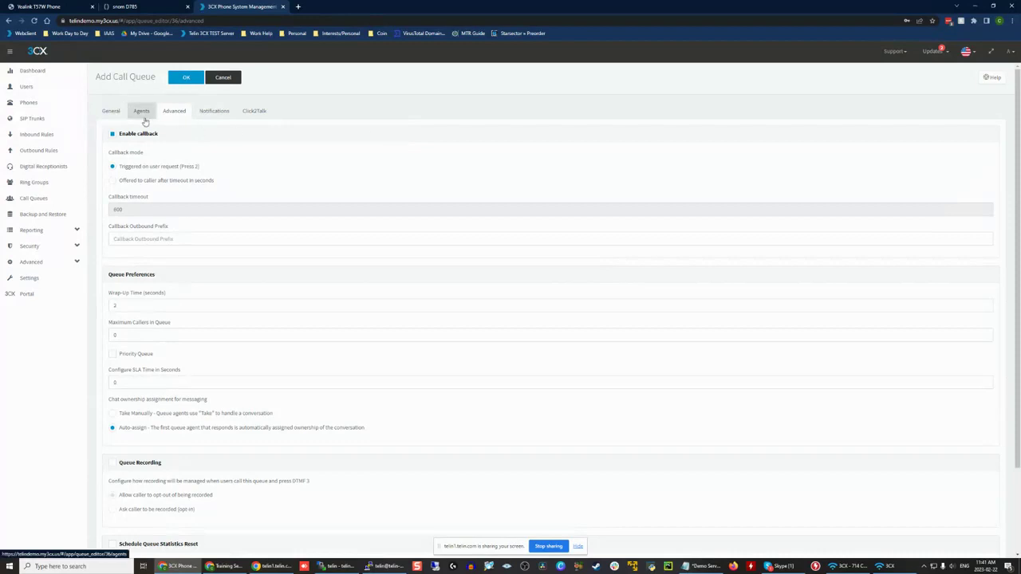
{"action": "left_click_drag", "start_coordinate": [199, 167], "coordinate": [119, 168]}
{"action": "left_click", "coordinate": [273, 168]}
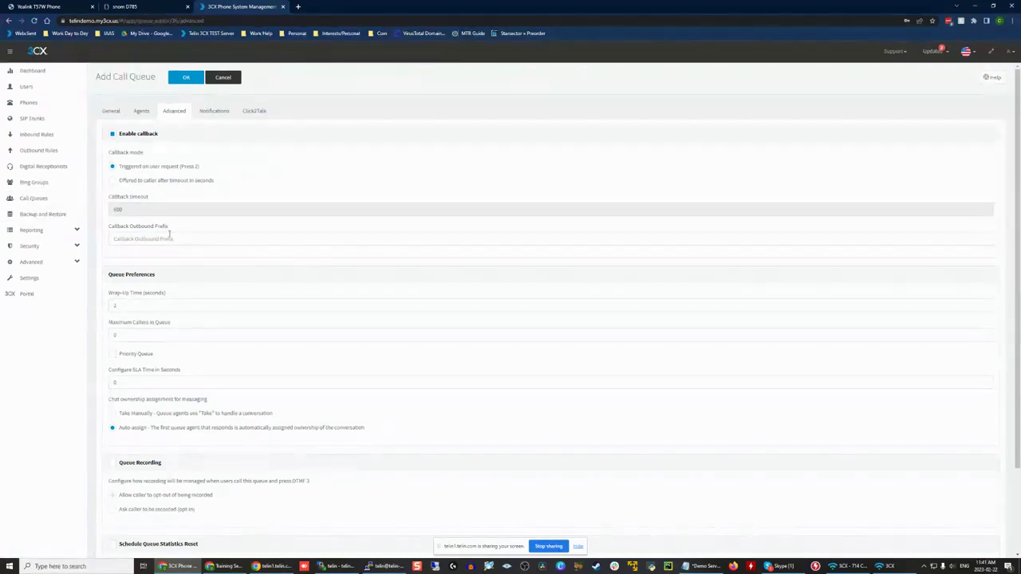
Step: Set the queue's wrap-up time to 20 seconds and point out the Maximum Callers in Queue setting
{"action": "scroll", "coordinate": [166, 266], "scroll_direction": "down", "scroll_amount": 2}
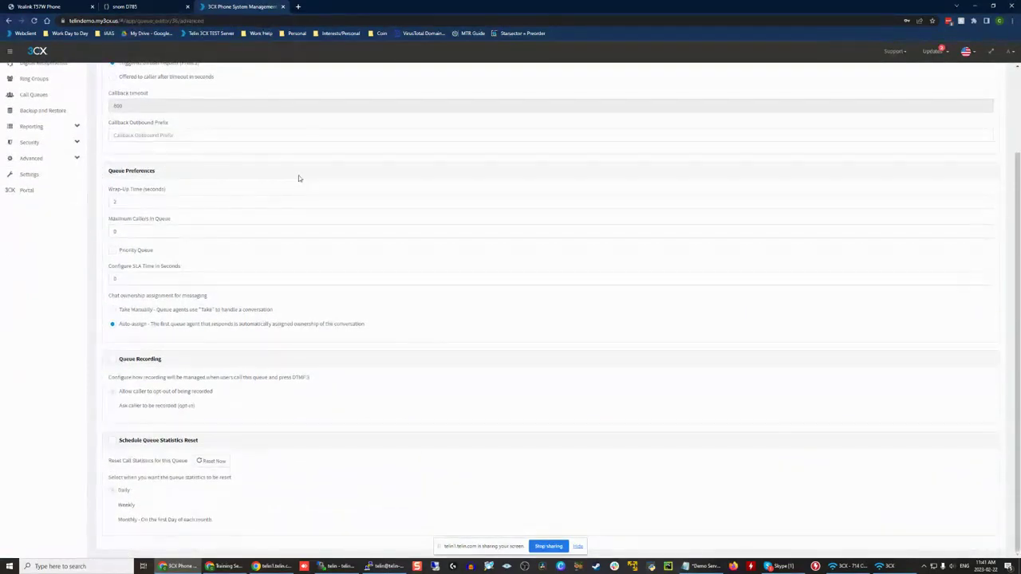
{"action": "left_click", "coordinate": [170, 203]}
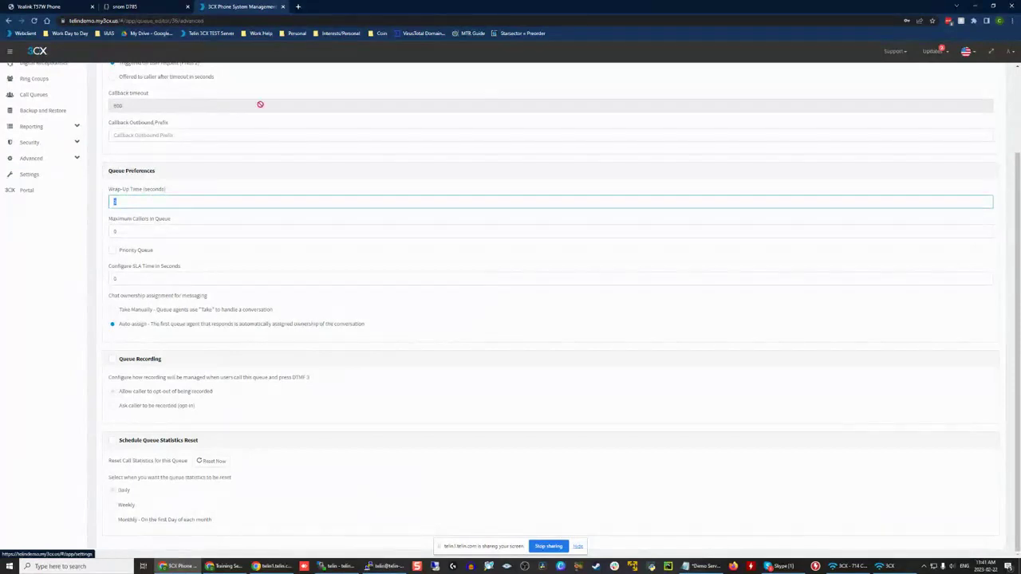
{"action": "scroll", "coordinate": [259, 105], "scroll_direction": "up", "scroll_amount": 2}
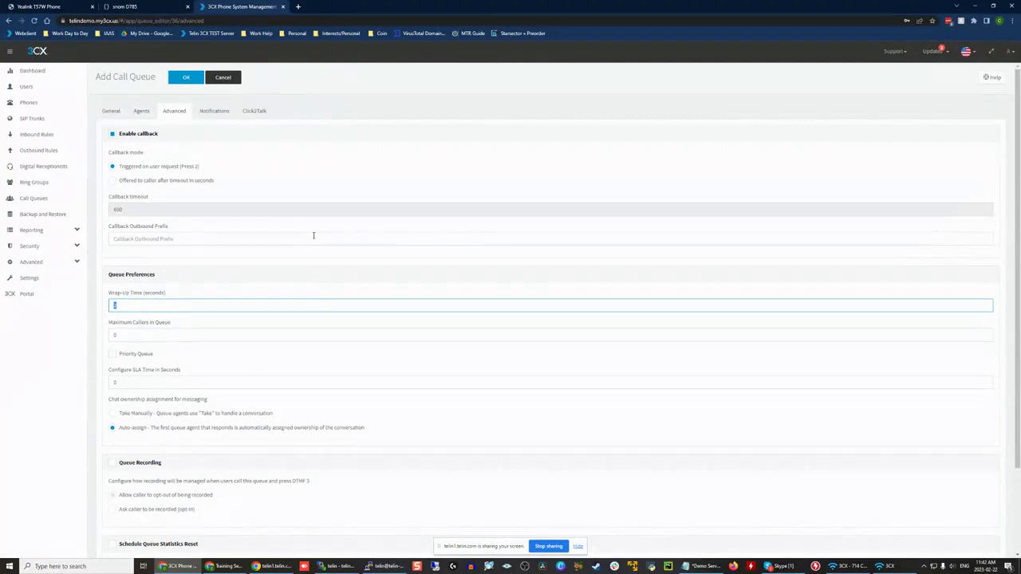
{"action": "type", "text": "20"}
{"action": "left_click", "coordinate": [179, 274]}
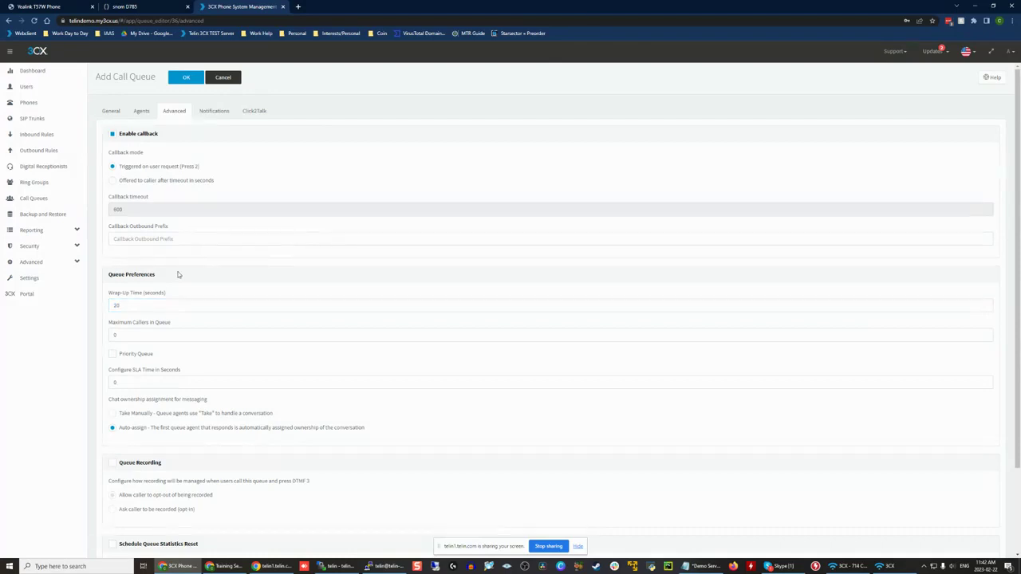
{"action": "double_click", "coordinate": [137, 304]}
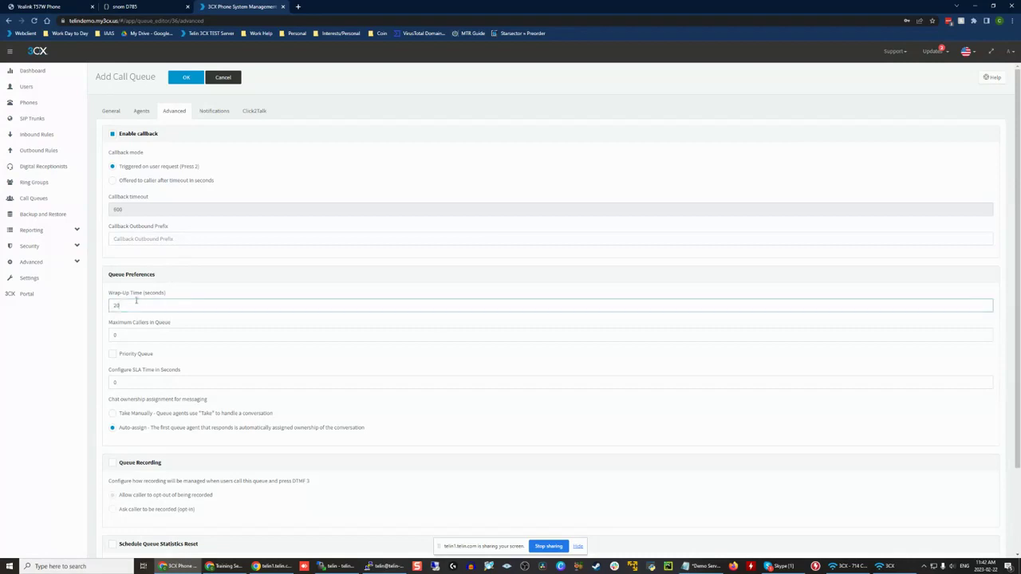
{"action": "left_click", "coordinate": [168, 324]}
{"action": "left_click", "coordinate": [209, 309]}
{"action": "triple_click", "coordinate": [162, 321]}
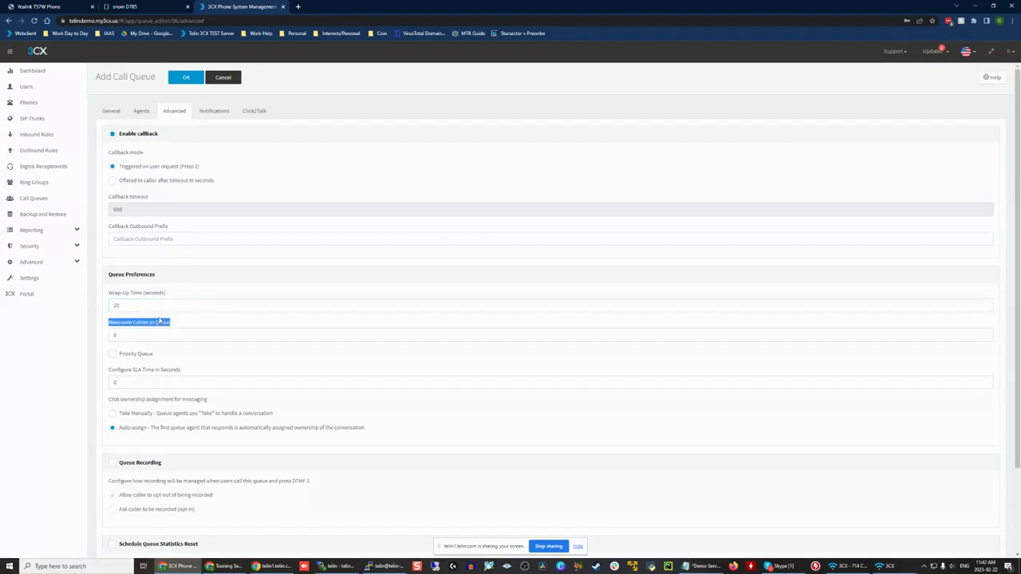
{"action": "left_click", "coordinate": [143, 315]}
Step: Turn on the Priority Queue option in the queue preferences
{"action": "scroll", "coordinate": [65, 264], "scroll_direction": "down", "scroll_amount": 2}
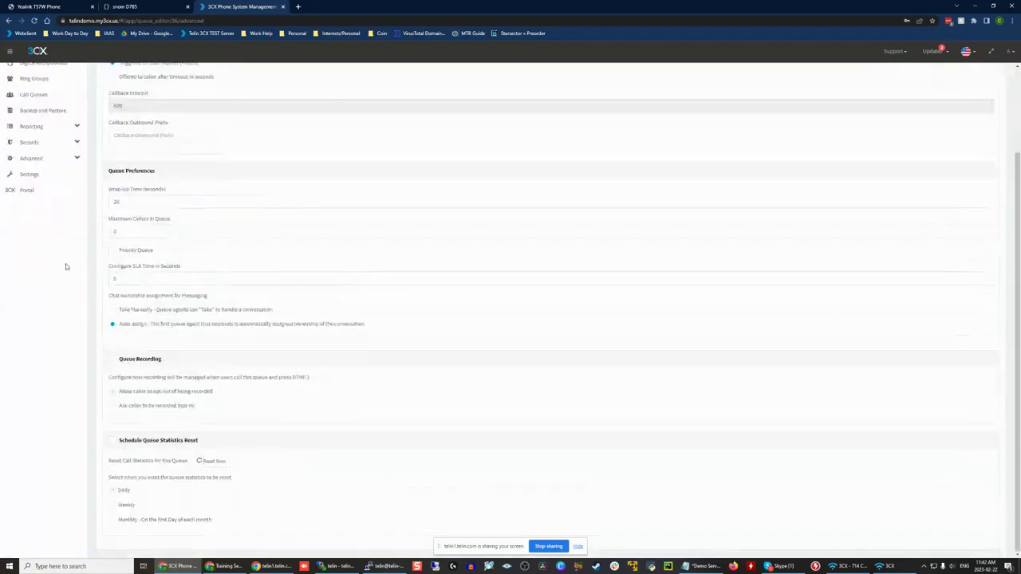
{"action": "left_click", "coordinate": [151, 253]}
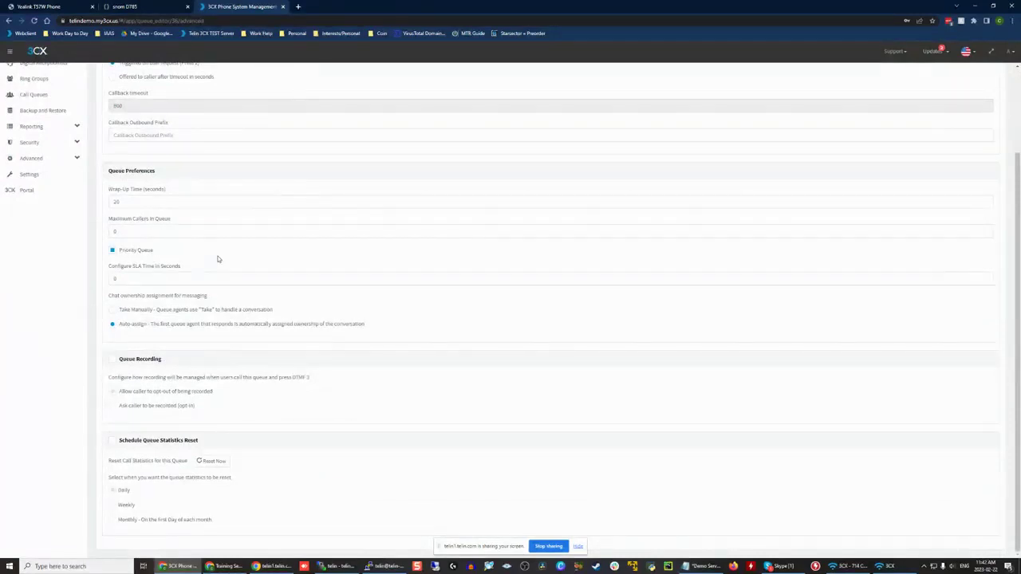
{"action": "scroll", "coordinate": [217, 260], "scroll_direction": "up", "scroll_amount": 2}
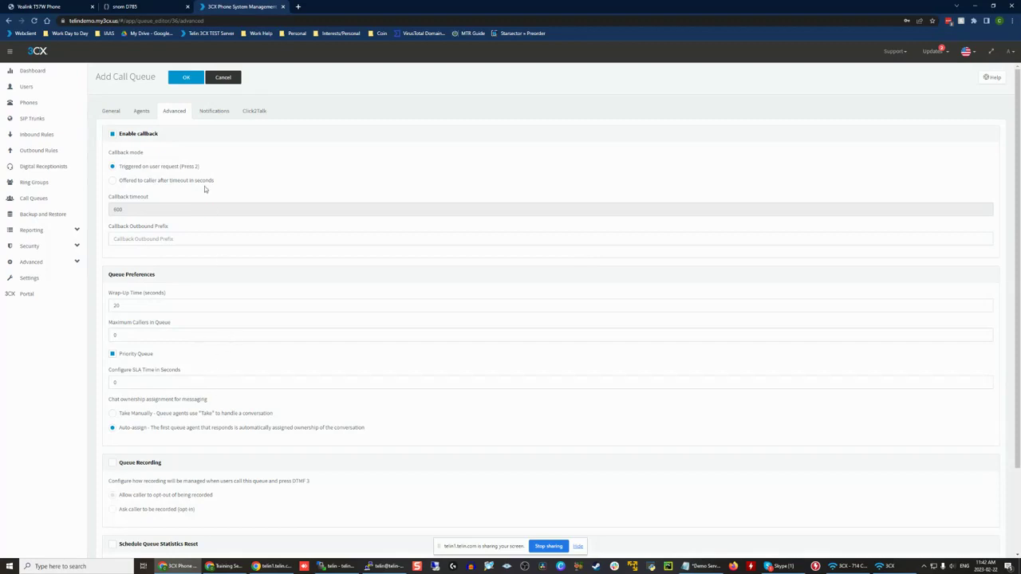
{"action": "triple_click", "coordinate": [493, 141]}
{"action": "left_click_drag", "start_coordinate": [155, 353], "coordinate": [97, 358]}
{"action": "left_click", "coordinate": [98, 357]}
Step: Enable Queue Recording and mark its explanation with the opt-out and opt-in choices
{"action": "scroll", "coordinate": [98, 357], "scroll_direction": "down", "scroll_amount": 1}
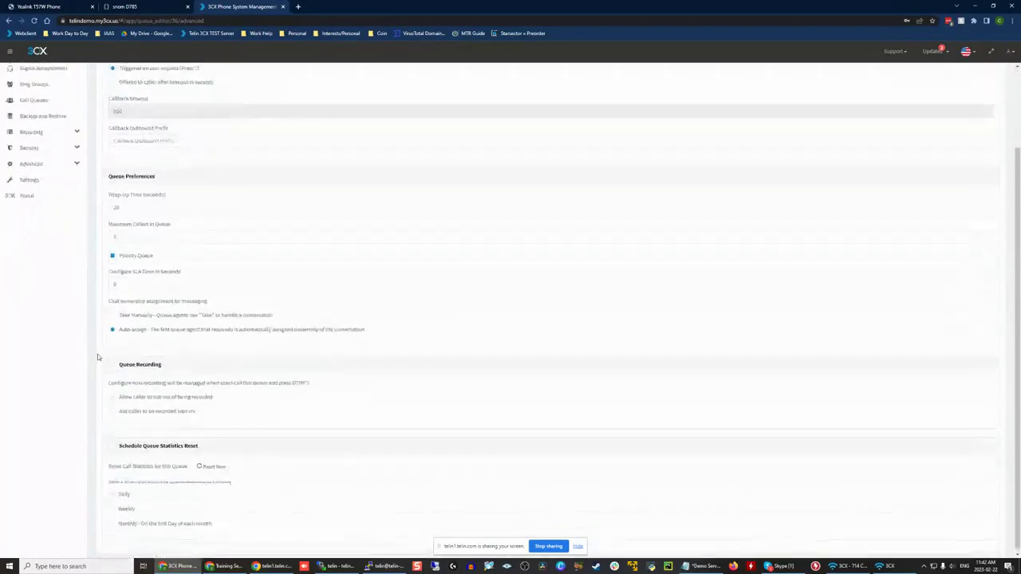
{"action": "scroll", "coordinate": [153, 314], "scroll_direction": "up", "scroll_amount": 1}
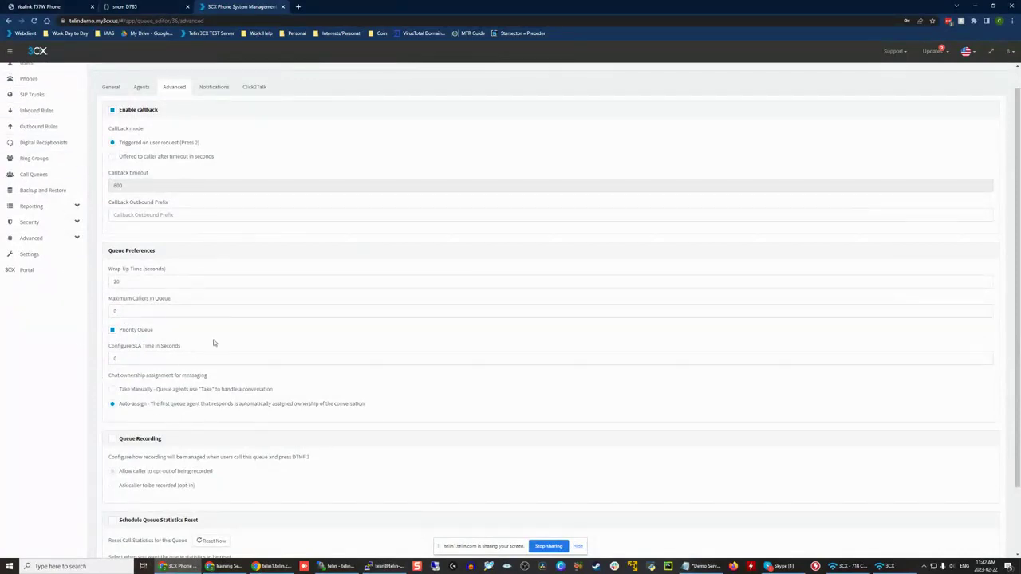
{"action": "scroll", "coordinate": [212, 342], "scroll_direction": "down", "scroll_amount": 2}
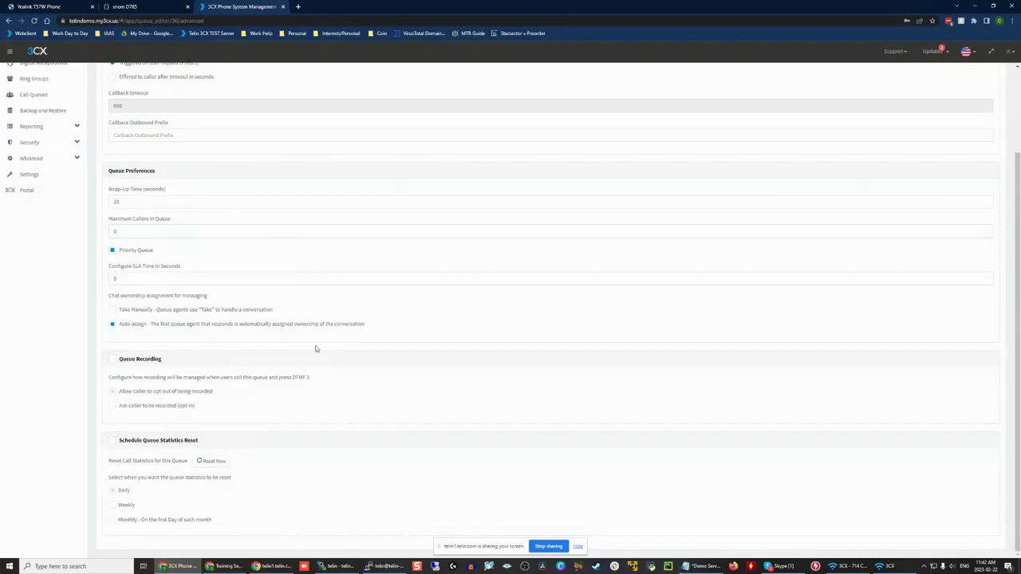
{"action": "left_click", "coordinate": [147, 360]}
{"action": "left_click_drag", "start_coordinate": [109, 377], "coordinate": [344, 380]}
{"action": "left_click", "coordinate": [344, 380]}
{"action": "left_click_drag", "start_coordinate": [110, 377], "coordinate": [344, 399]}
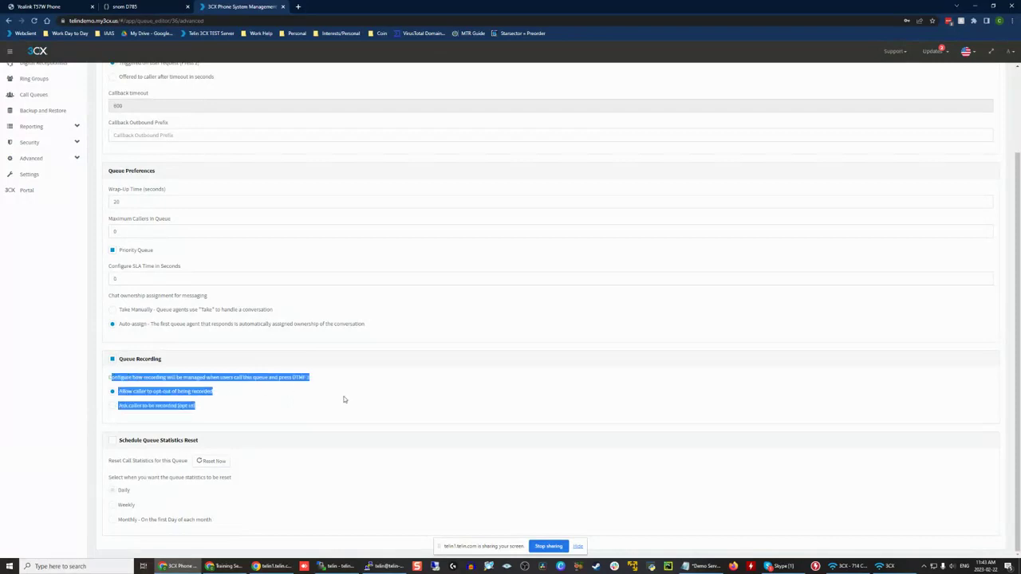
{"action": "left_click", "coordinate": [344, 399]}
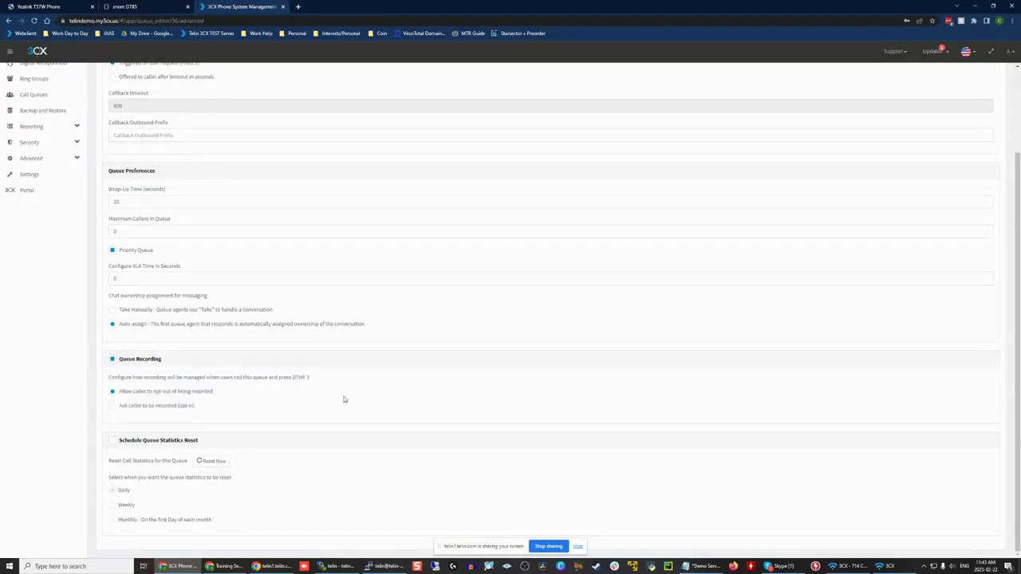
Step: Compare the recording consent choices and set the queue to Ask caller to be recorded (opt-in)
{"action": "left_click_drag", "start_coordinate": [231, 392], "coordinate": [147, 392]}
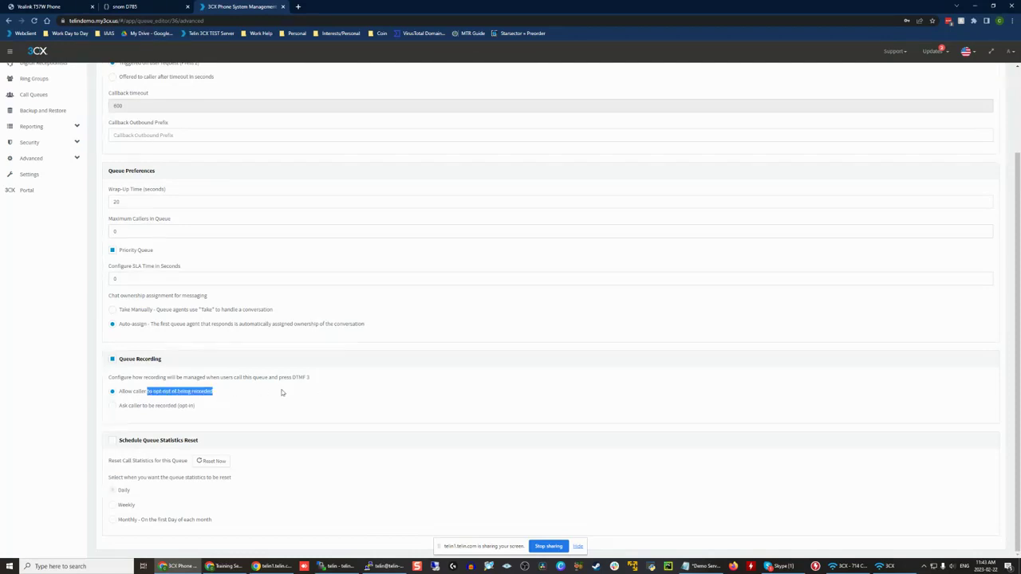
{"action": "left_click", "coordinate": [280, 392]}
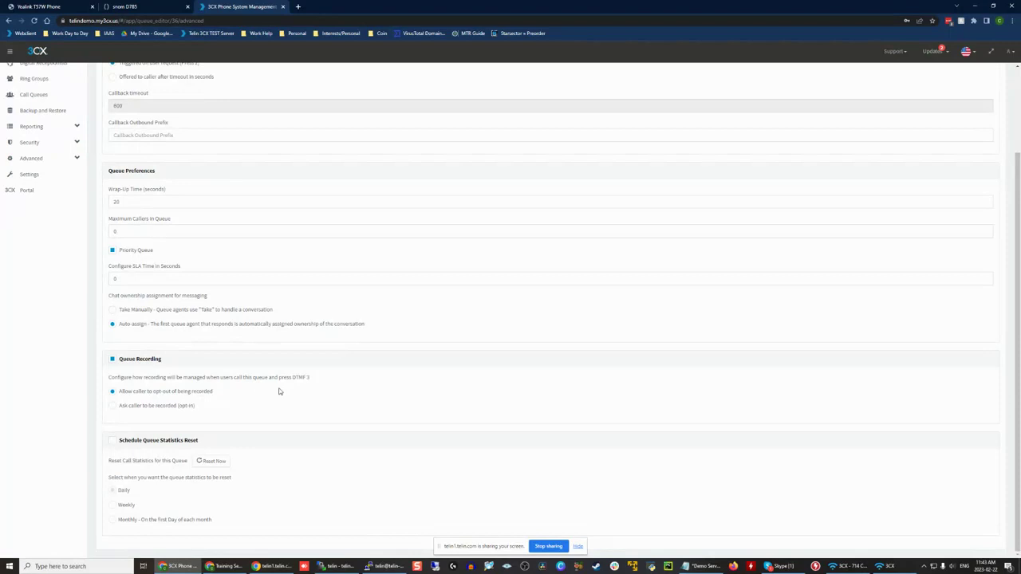
{"action": "triple_click", "coordinate": [282, 379]}
{"action": "left_click", "coordinate": [329, 380]}
{"action": "scroll", "coordinate": [239, 239], "scroll_direction": "up", "scroll_amount": 2}
{"action": "scroll", "coordinate": [192, 454], "scroll_direction": "down", "scroll_amount": 2}
{"action": "scroll", "coordinate": [183, 455], "scroll_direction": "up", "scroll_amount": 2}
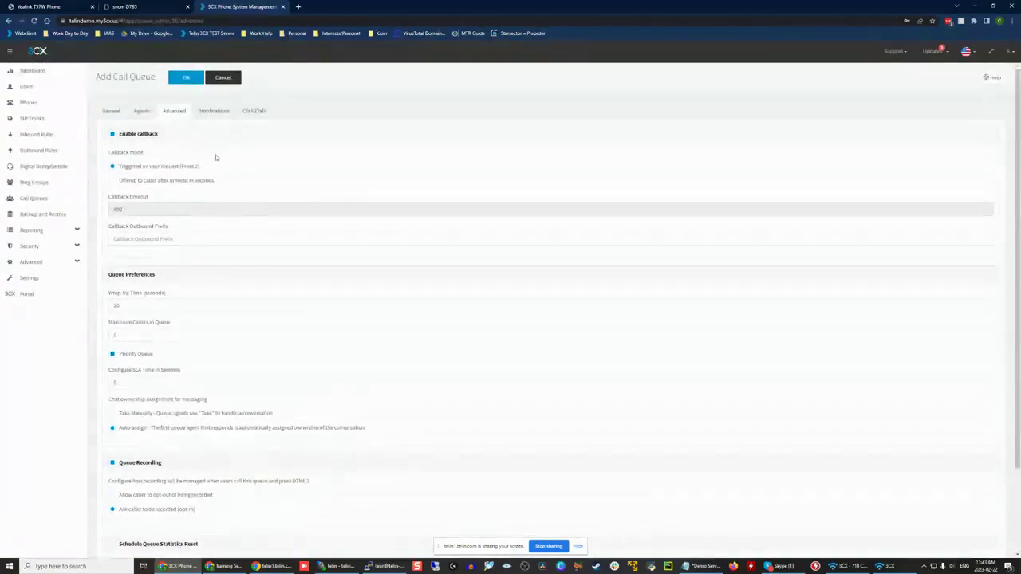
Step: Look over the queue's agents list, email notification options and advanced settings
{"action": "left_click", "coordinate": [142, 110]}
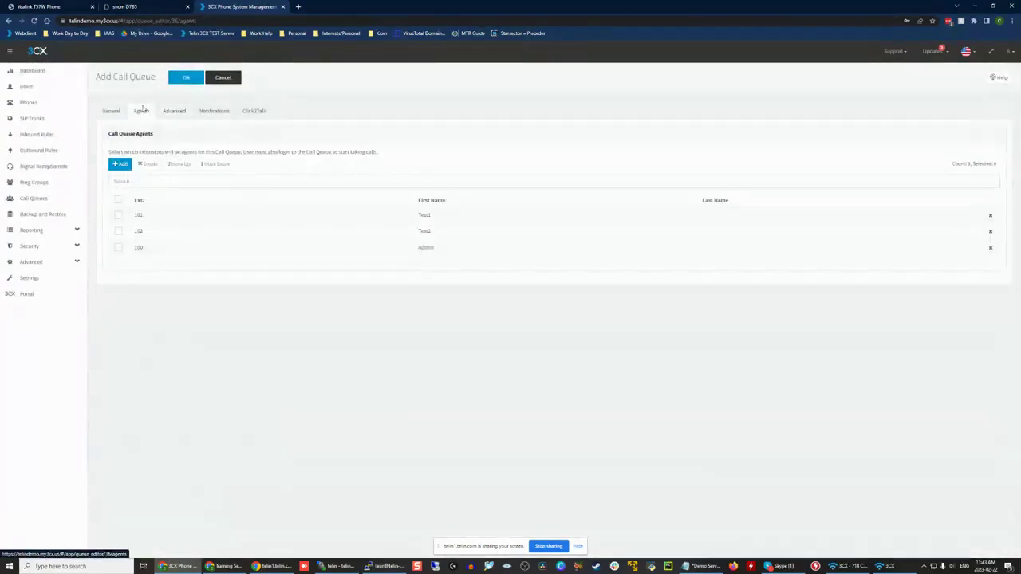
{"action": "left_click", "coordinate": [215, 111]}
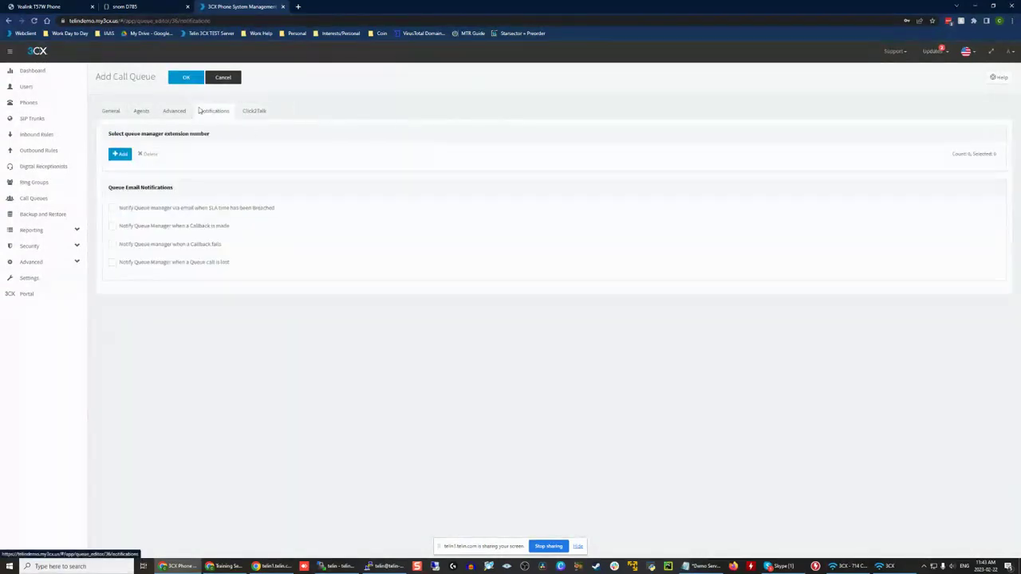
{"action": "left_click", "coordinate": [173, 111]}
{"action": "scroll", "coordinate": [192, 228], "scroll_direction": "down", "scroll_amount": 2}
{"action": "scroll", "coordinate": [184, 159], "scroll_direction": "up", "scroll_amount": 2}
{"action": "left_click", "coordinate": [144, 112]}
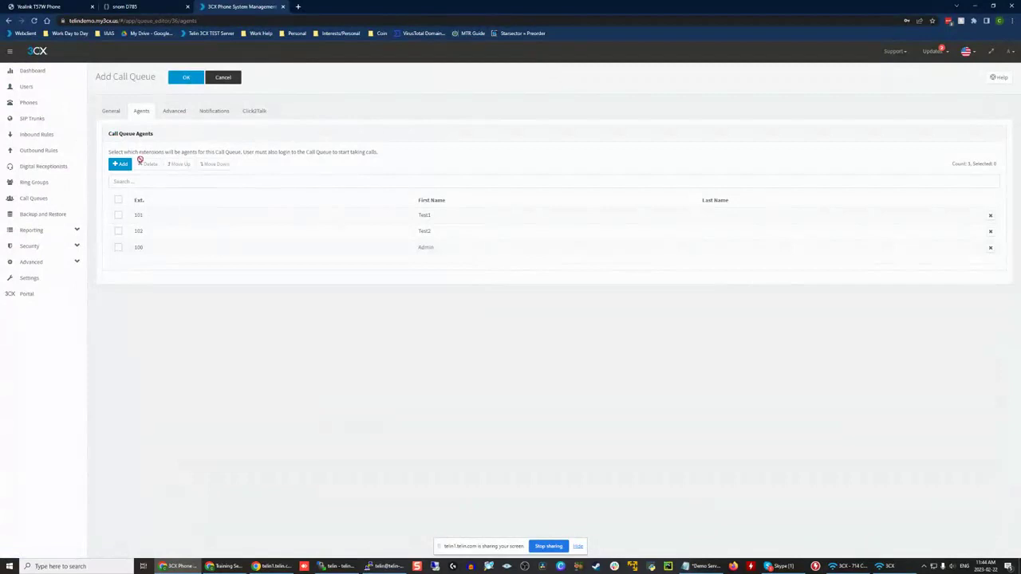
Step: Enable Schedule Queue Statistics Reset in the queue's advanced settings, keeping the daily schedule
{"action": "left_click", "coordinate": [174, 117]}
{"action": "scroll", "coordinate": [200, 130], "scroll_direction": "down", "scroll_amount": 1}
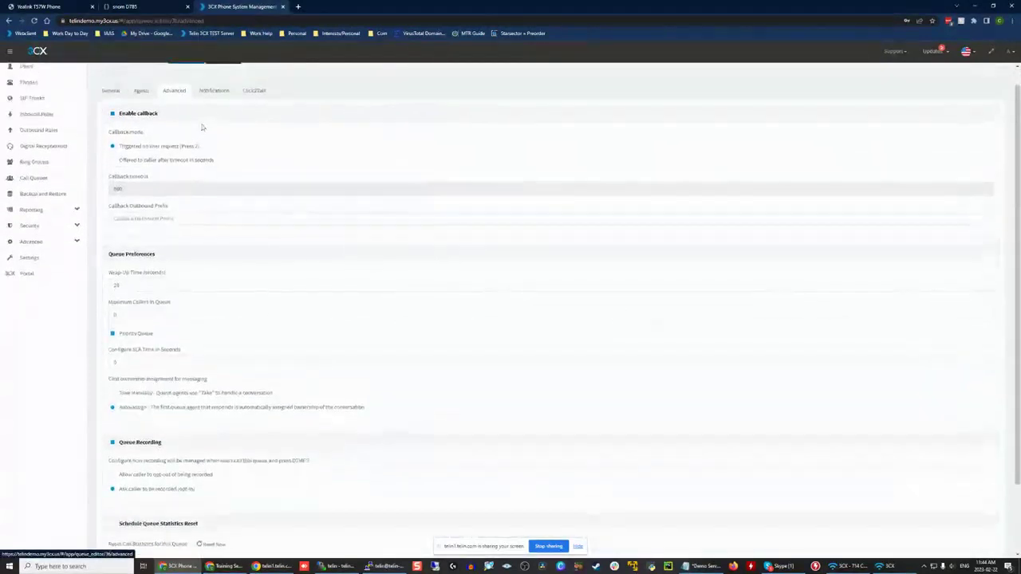
{"action": "scroll", "coordinate": [209, 142], "scroll_direction": "up", "scroll_amount": 1}
{"action": "scroll", "coordinate": [215, 160], "scroll_direction": "down", "scroll_amount": 2}
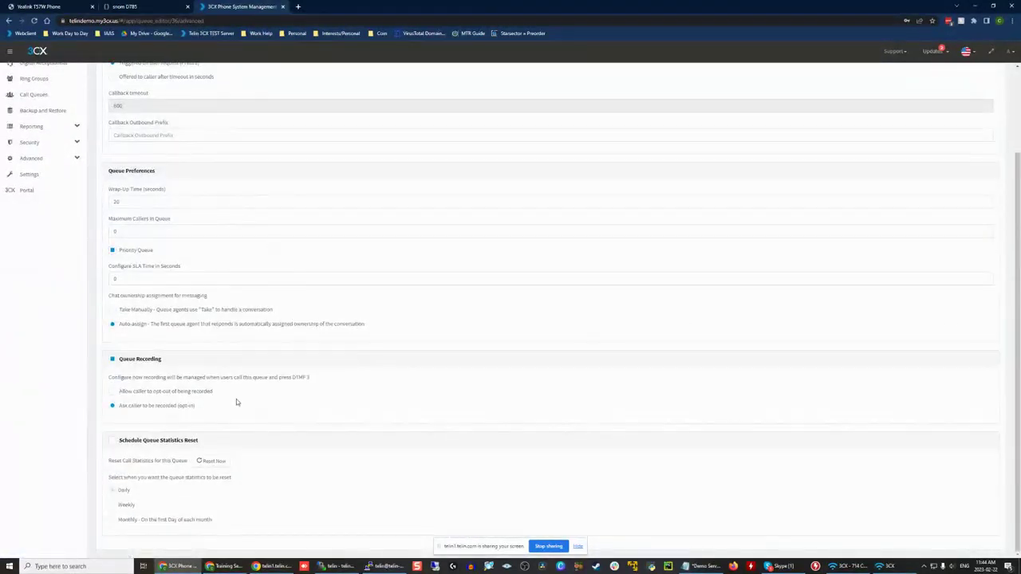
{"action": "left_click", "coordinate": [113, 441]}
{"action": "scroll", "coordinate": [239, 412], "scroll_direction": "up", "scroll_amount": 2}
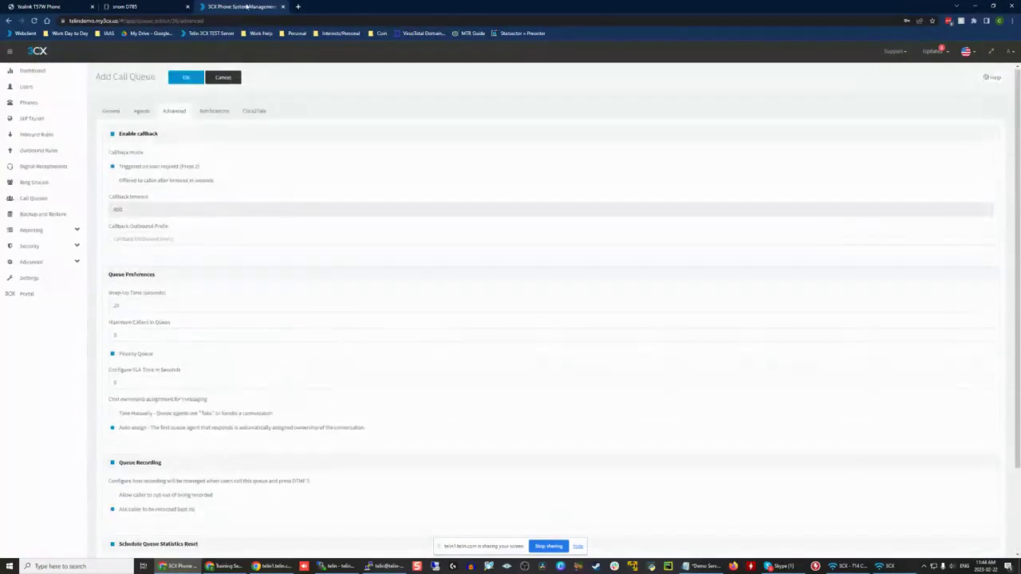
Step: Check the queue manager notification options and review the scheduled statistics reset settings
{"action": "left_click", "coordinate": [214, 111]}
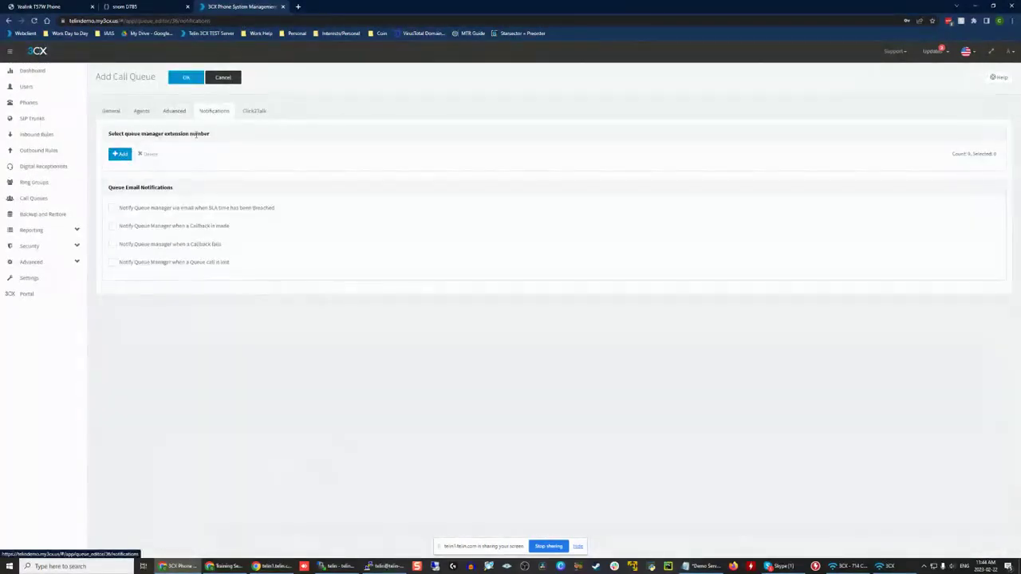
{"action": "left_click_drag", "start_coordinate": [164, 123], "coordinate": [166, 116]}
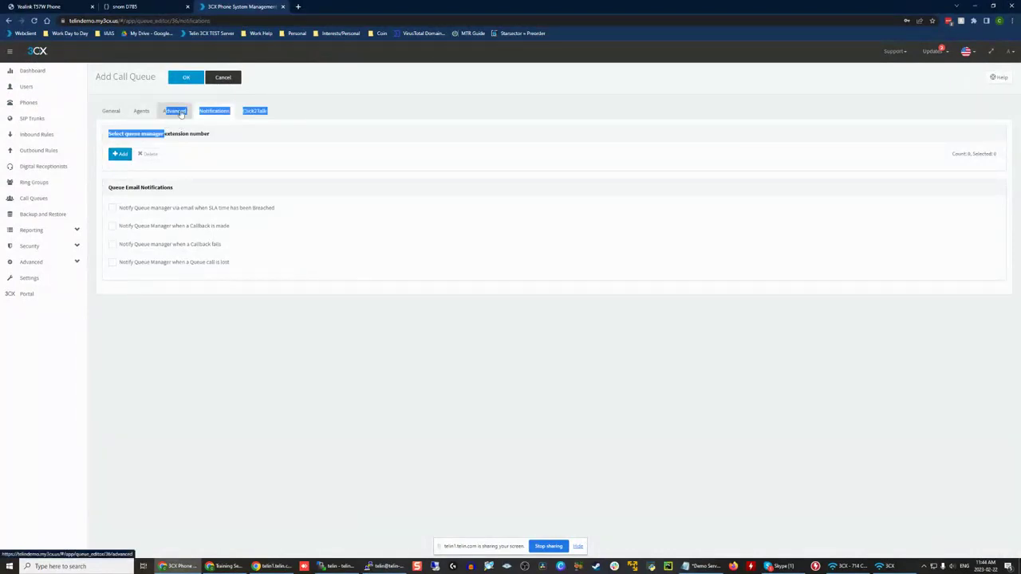
{"action": "left_click", "coordinate": [179, 113]}
{"action": "left_click", "coordinate": [212, 112]}
{"action": "left_click", "coordinate": [212, 134]}
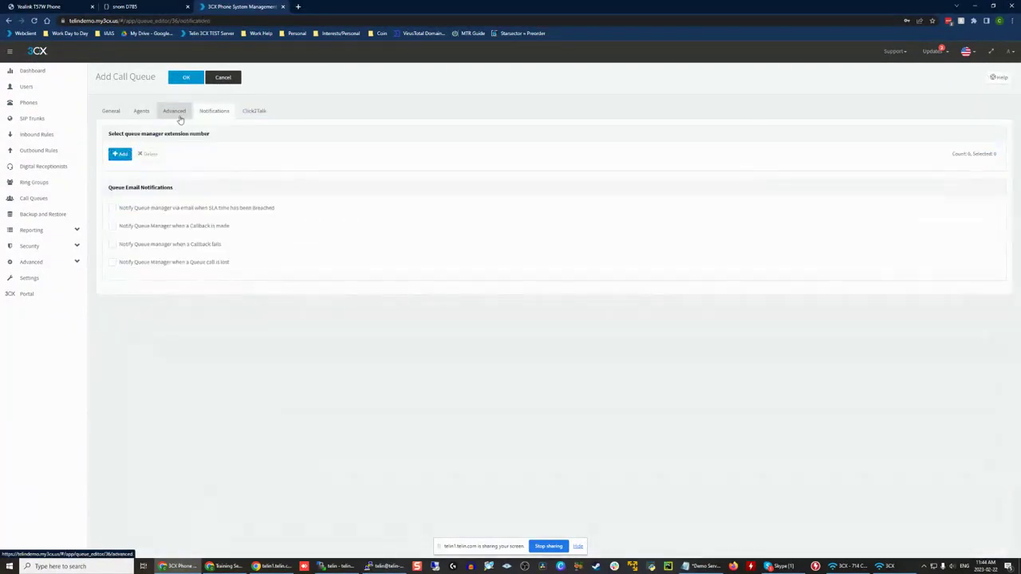
{"action": "left_click", "coordinate": [176, 112]}
{"action": "scroll", "coordinate": [227, 202], "scroll_direction": "down", "scroll_amount": 3}
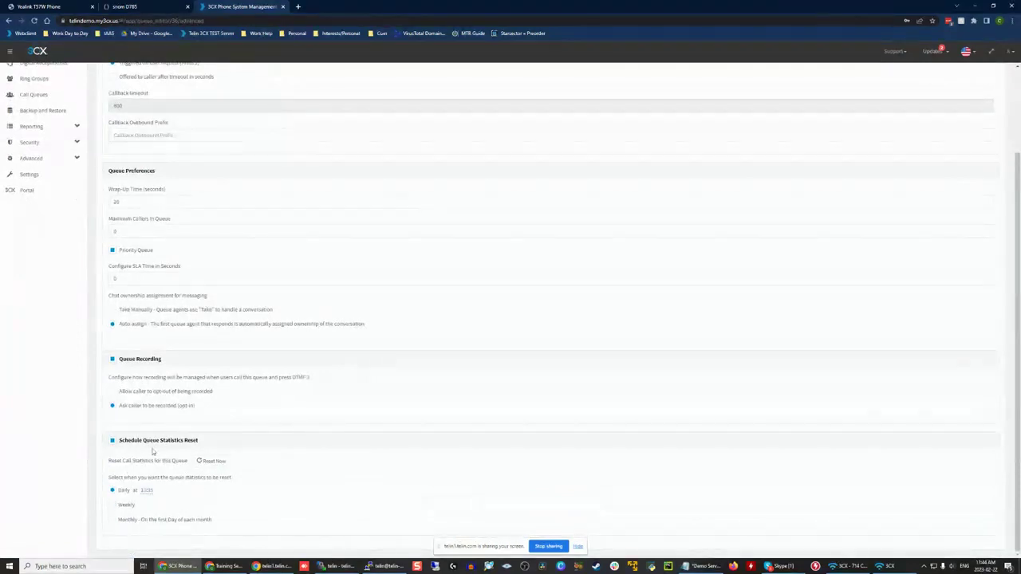
{"action": "left_click_drag", "start_coordinate": [228, 446], "coordinate": [138, 446]}
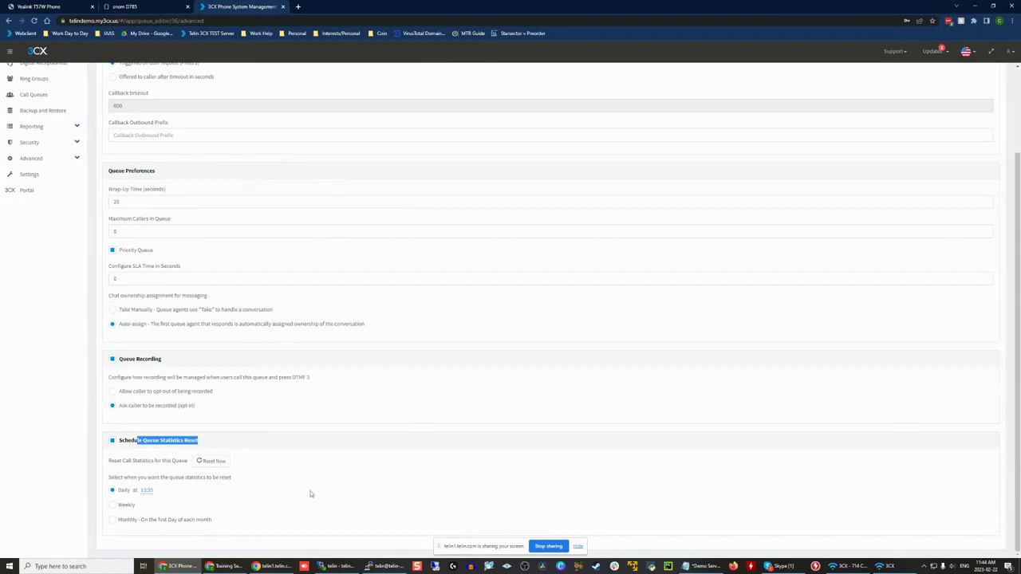
{"action": "scroll", "coordinate": [300, 496], "scroll_direction": "up", "scroll_amount": 3}
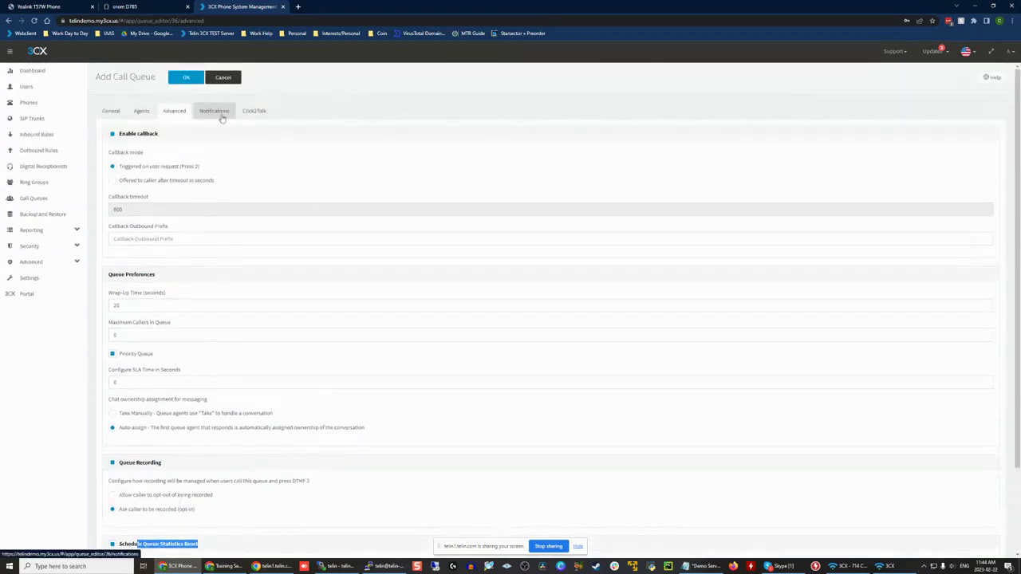
{"action": "scroll", "coordinate": [212, 388], "scroll_direction": "down", "scroll_amount": 2}
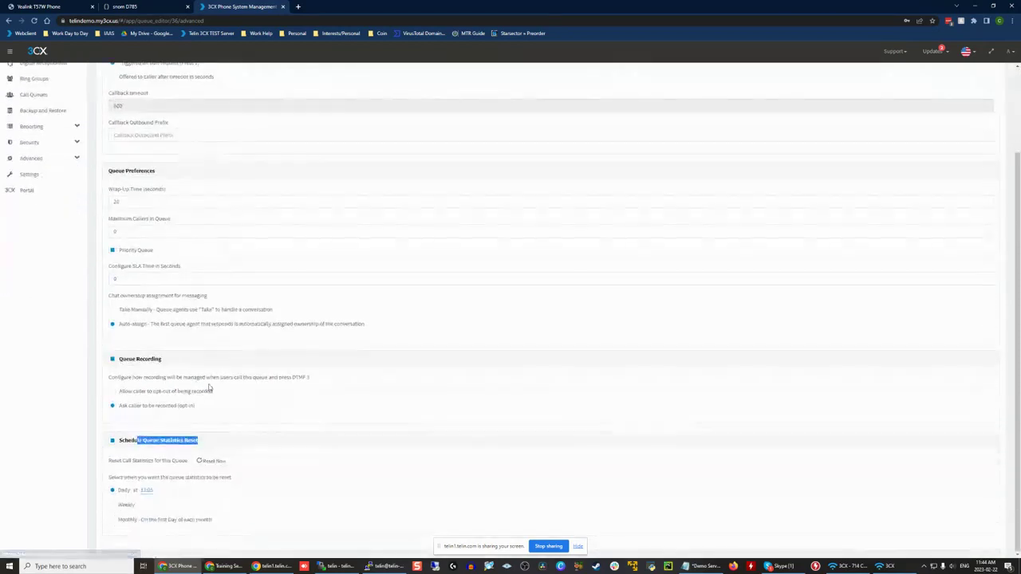
Step: Add extension 100 Admin as a queue manager in the call queue's notification settings
{"action": "left_click", "coordinate": [318, 467]}
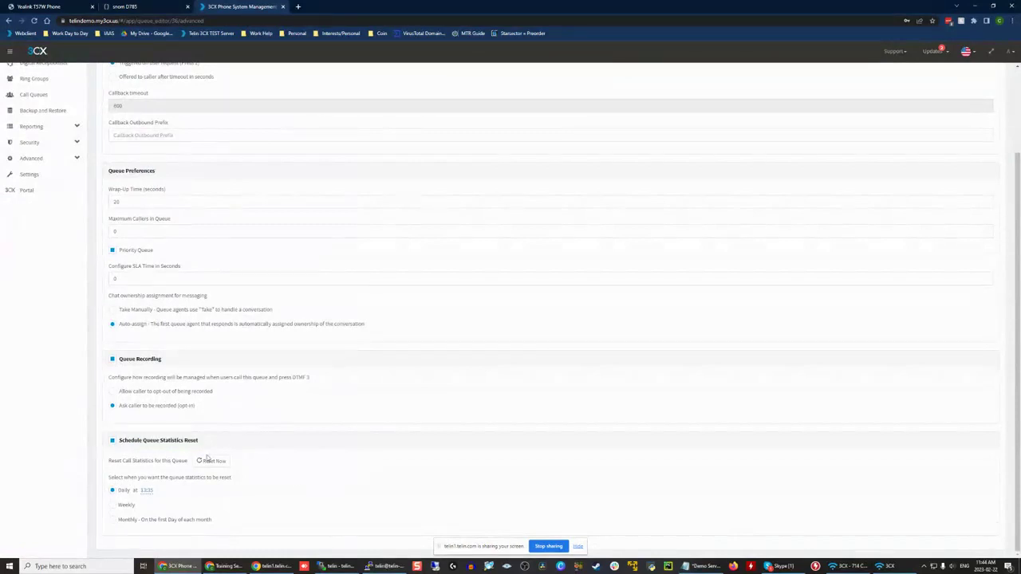
{"action": "scroll", "coordinate": [255, 463], "scroll_direction": "up", "scroll_amount": 2}
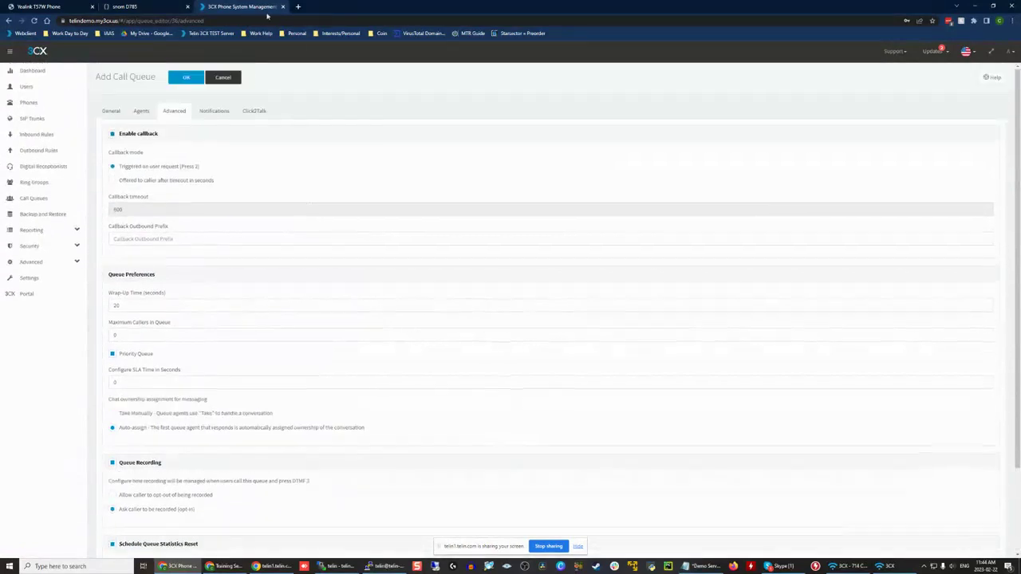
{"action": "left_click", "coordinate": [221, 106]}
{"action": "left_click", "coordinate": [122, 154]}
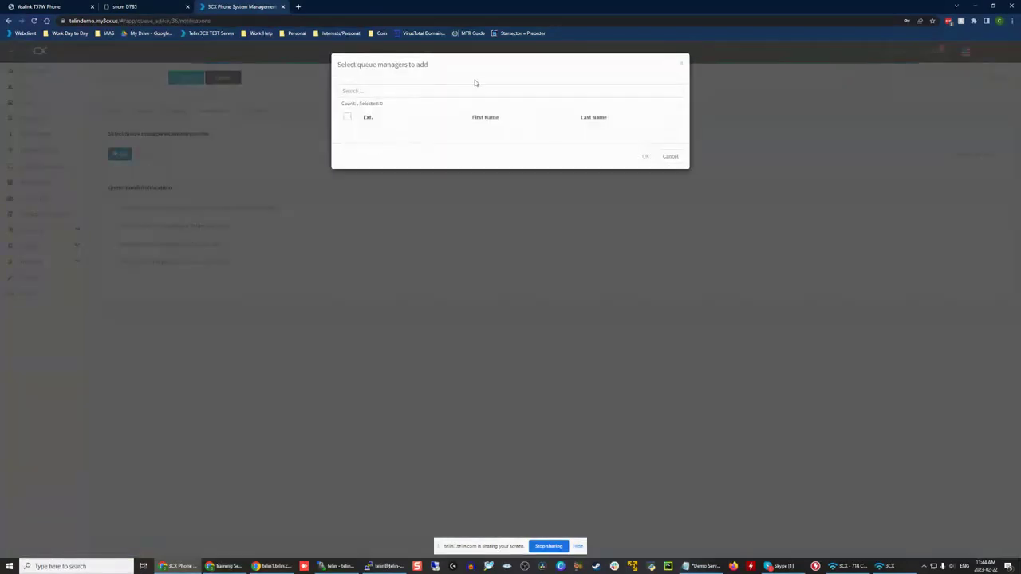
{"action": "left_click", "coordinate": [373, 132]}
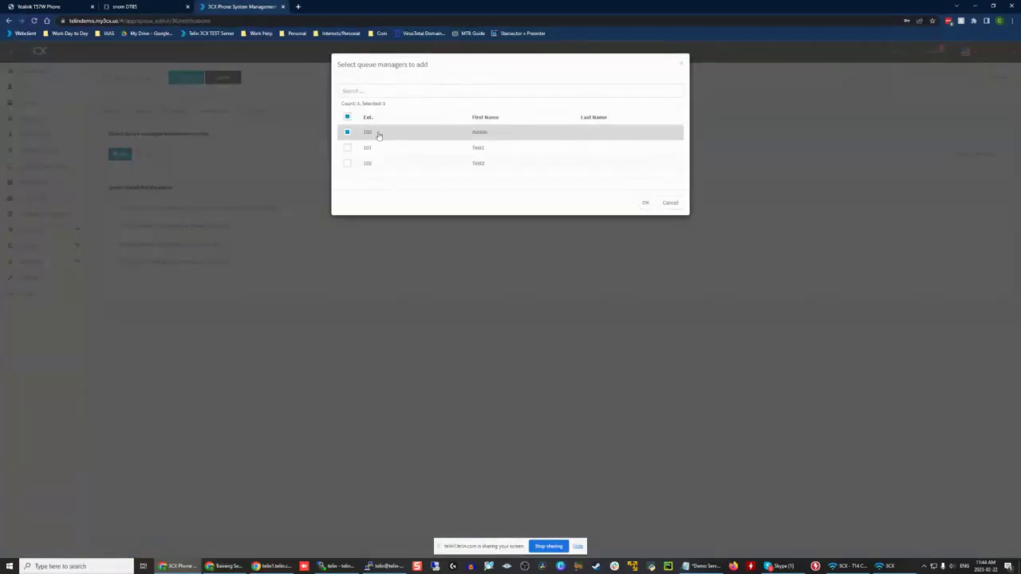
{"action": "left_click", "coordinate": [645, 202]}
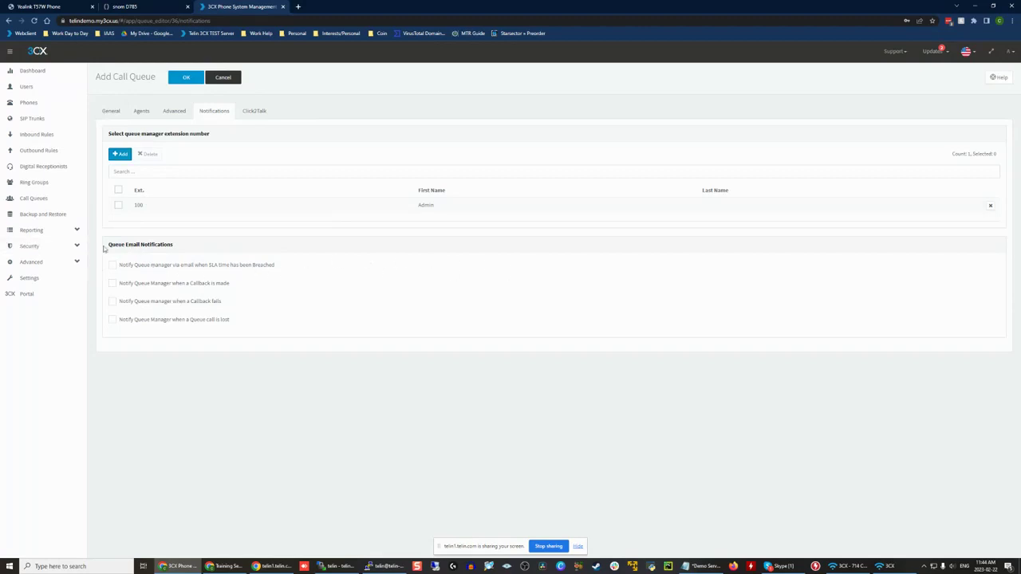
Step: Review the queue's email notification options and recheck its advanced settings
{"action": "left_click_drag", "start_coordinate": [106, 245], "coordinate": [182, 247]}
{"action": "left_click", "coordinate": [182, 246]}
{"action": "left_click_drag", "start_coordinate": [298, 249], "coordinate": [310, 260]}
{"action": "left_click", "coordinate": [270, 288]}
{"action": "left_click", "coordinate": [182, 113]}
{"action": "left_click", "coordinate": [213, 111]}
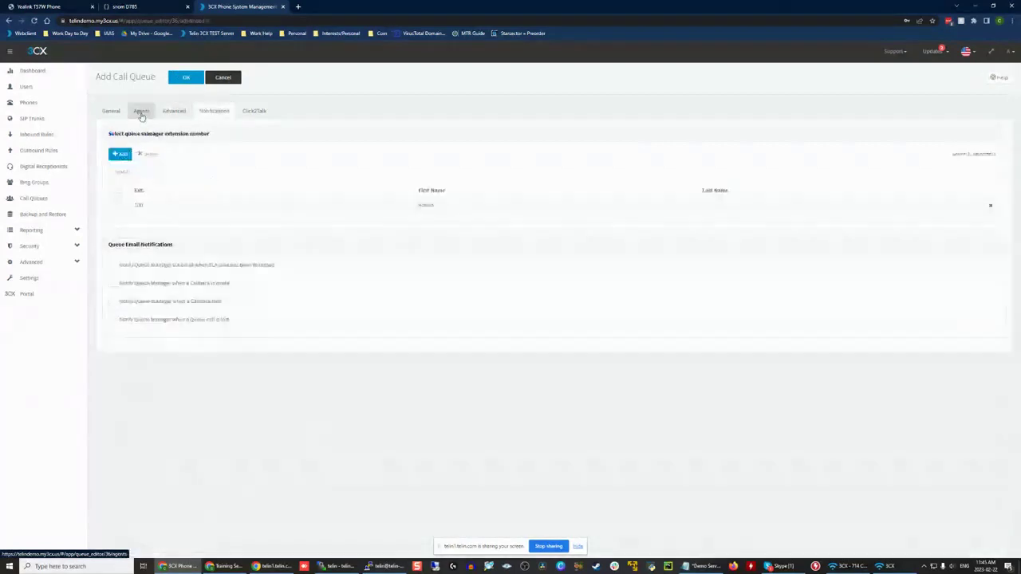
Step: Name the call queue Main Support Queue and save it
{"action": "left_click", "coordinate": [110, 111]}
{"action": "scroll", "coordinate": [179, 109], "scroll_direction": "down", "scroll_amount": 1}
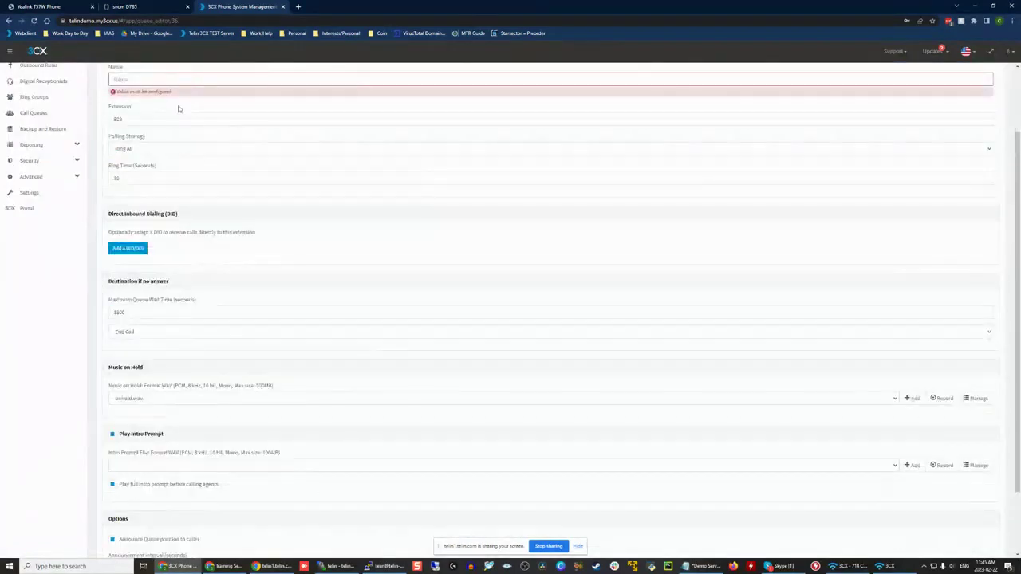
{"action": "scroll", "coordinate": [140, 163], "scroll_direction": "up", "scroll_amount": 1}
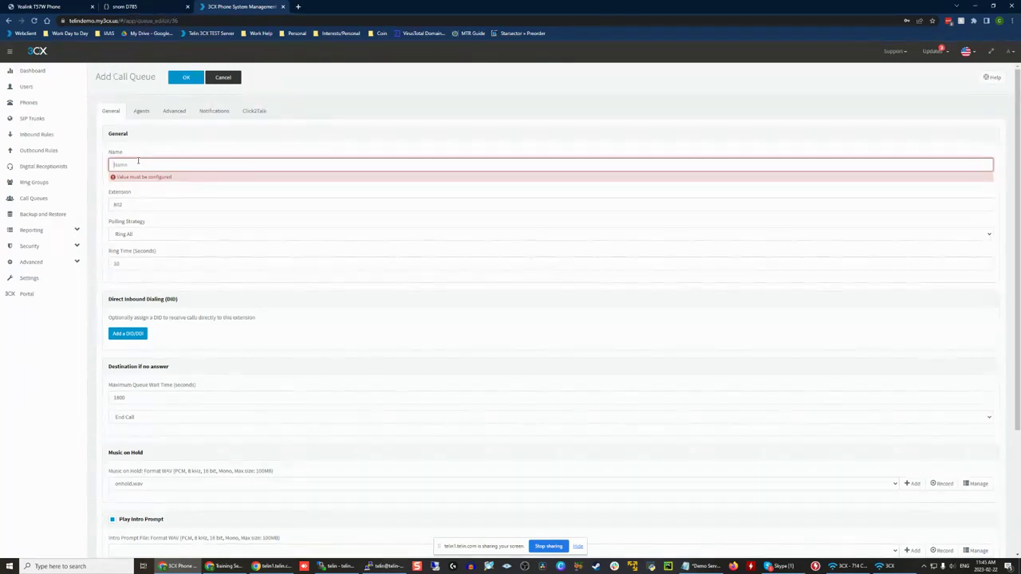
{"action": "type", "text": "Main Q Support Queue"}
{"action": "left_click_drag", "start_coordinate": [178, 166], "coordinate": [79, 166]}
{"action": "left_click", "coordinate": [193, 135]}
{"action": "left_click_drag", "start_coordinate": [176, 156], "coordinate": [117, 157]}
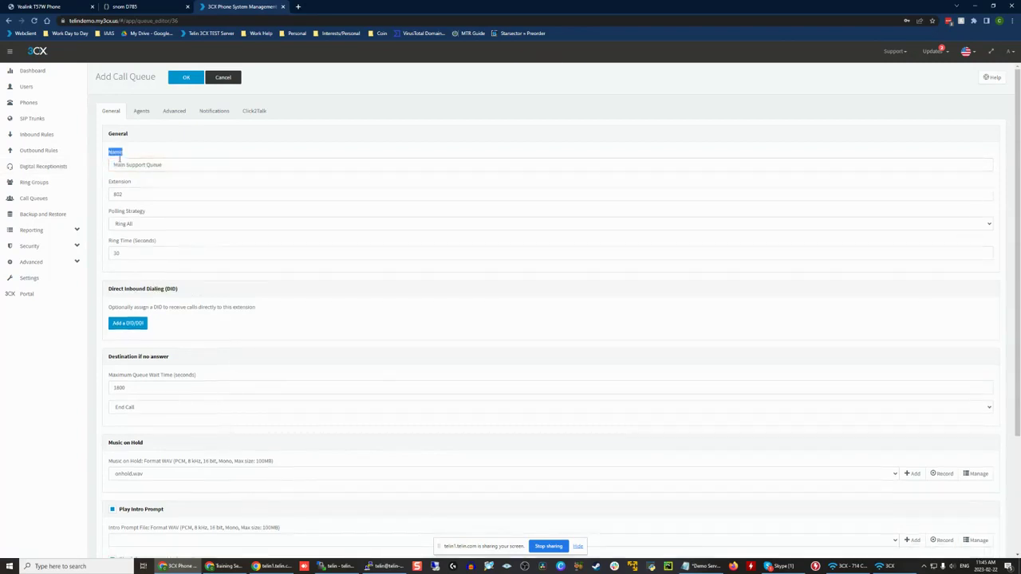
{"action": "left_click", "coordinate": [161, 163]}
{"action": "double_click", "coordinate": [168, 162]}
{"action": "left_click", "coordinate": [162, 167]}
{"action": "double_click", "coordinate": [161, 165]}
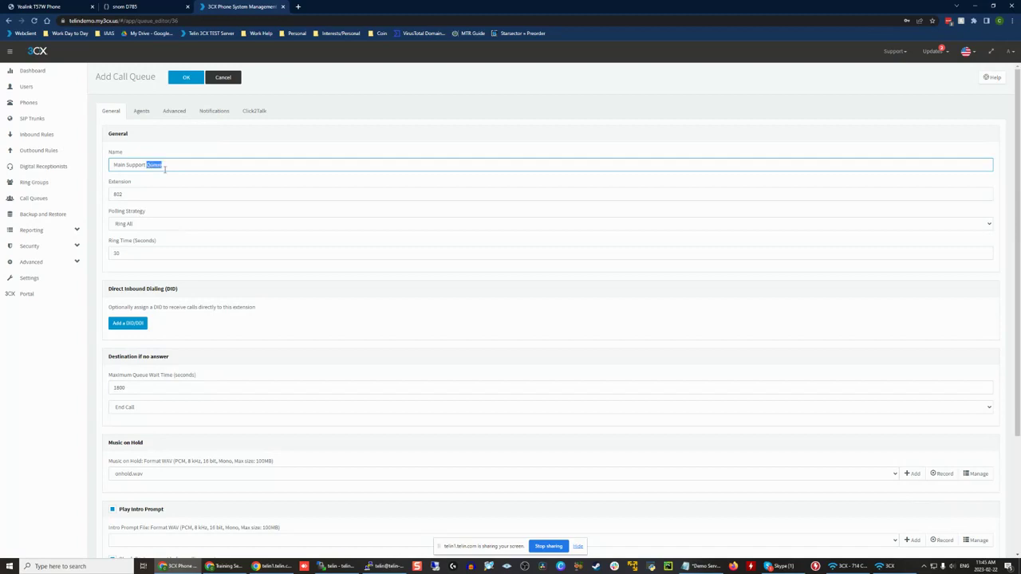
{"action": "left_click", "coordinate": [193, 81]}
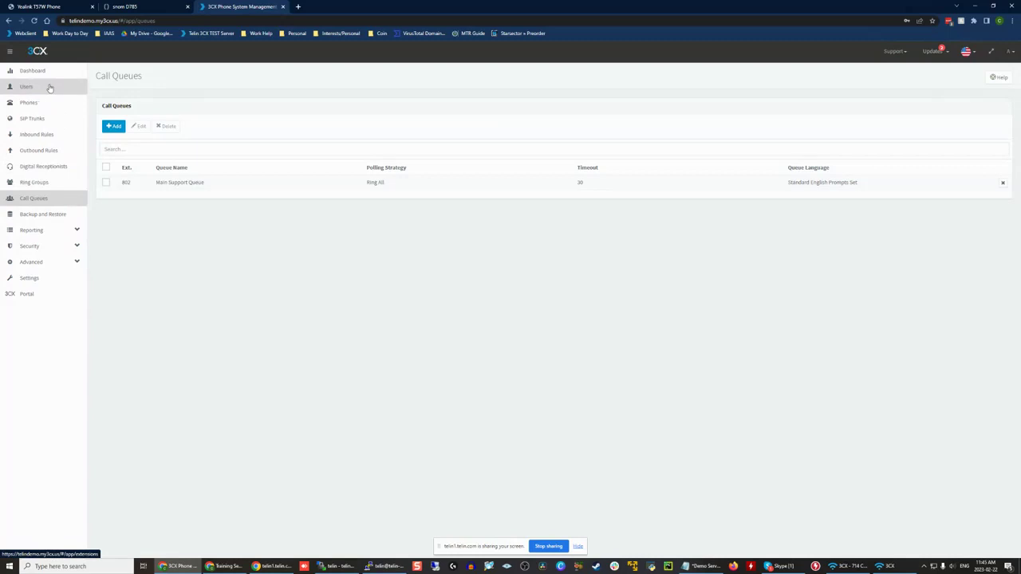
Step: Start a new inbound DID rule named Main for the second phone number offered in the DID/DDI choices
{"action": "left_click", "coordinate": [41, 137]}
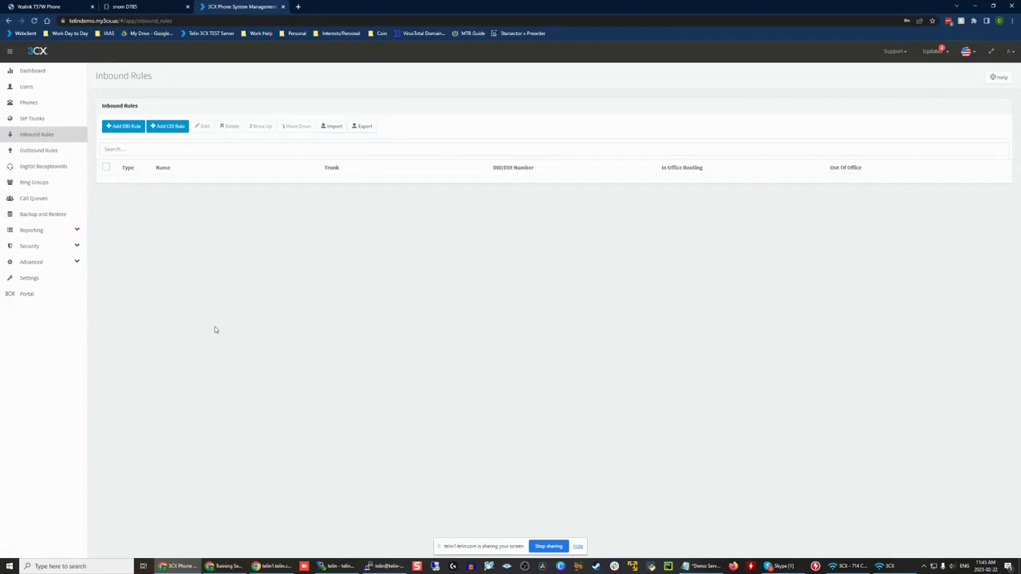
{"action": "left_click", "coordinate": [123, 125]}
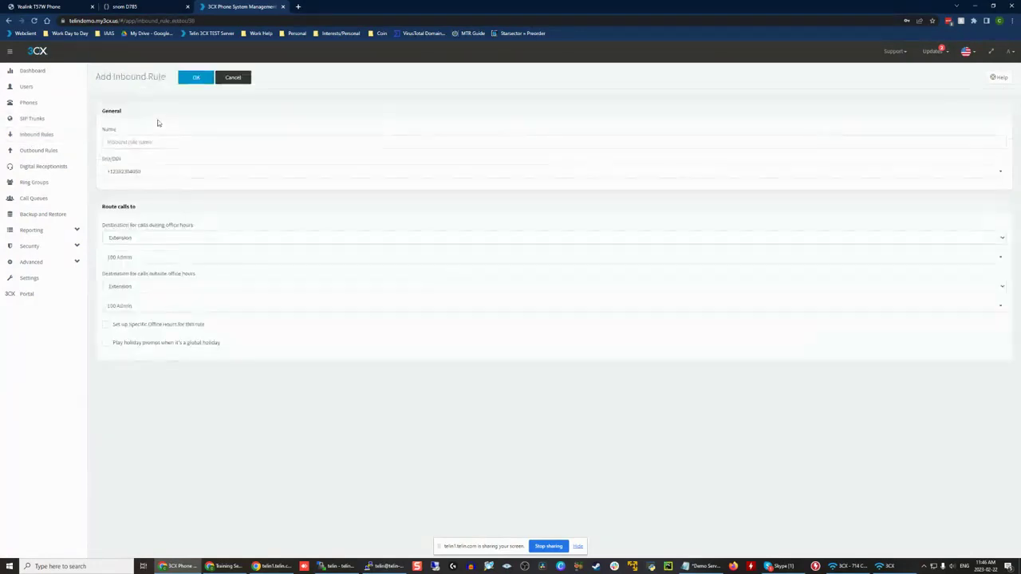
{"action": "left_click", "coordinate": [143, 169]}
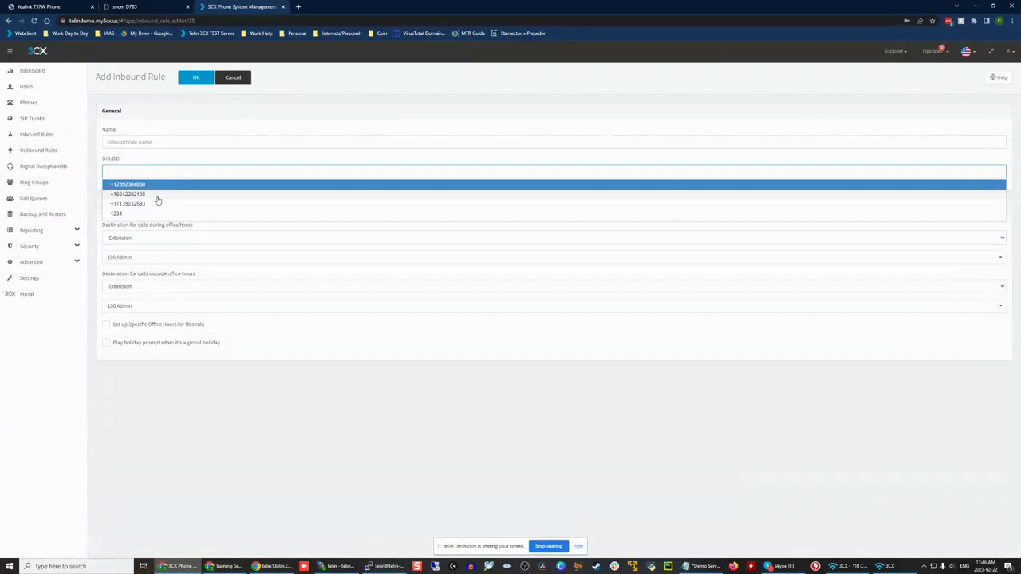
{"action": "left_click", "coordinate": [158, 196]}
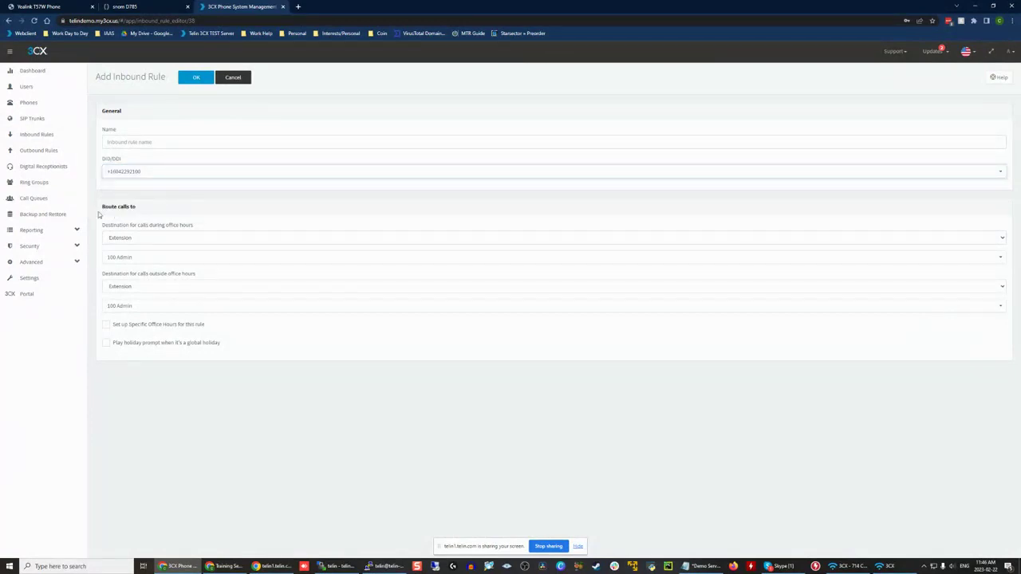
{"action": "left_click", "coordinate": [141, 141]}
{"action": "type", "text": "Main"}
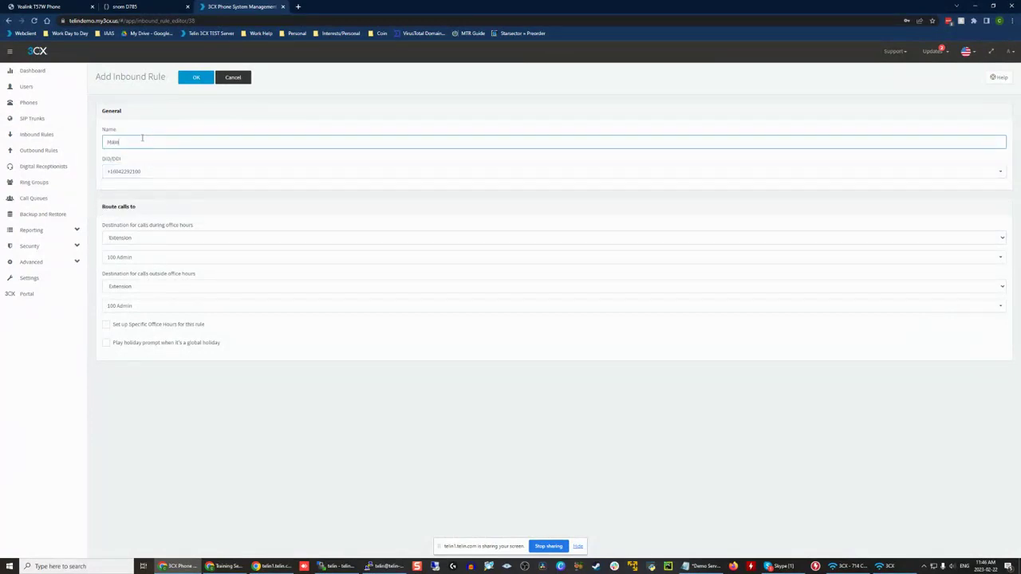
Step: Route the Main rule's calls during office hours to the digital receptionist IVR 800 Main
{"action": "left_click", "coordinate": [146, 259]}
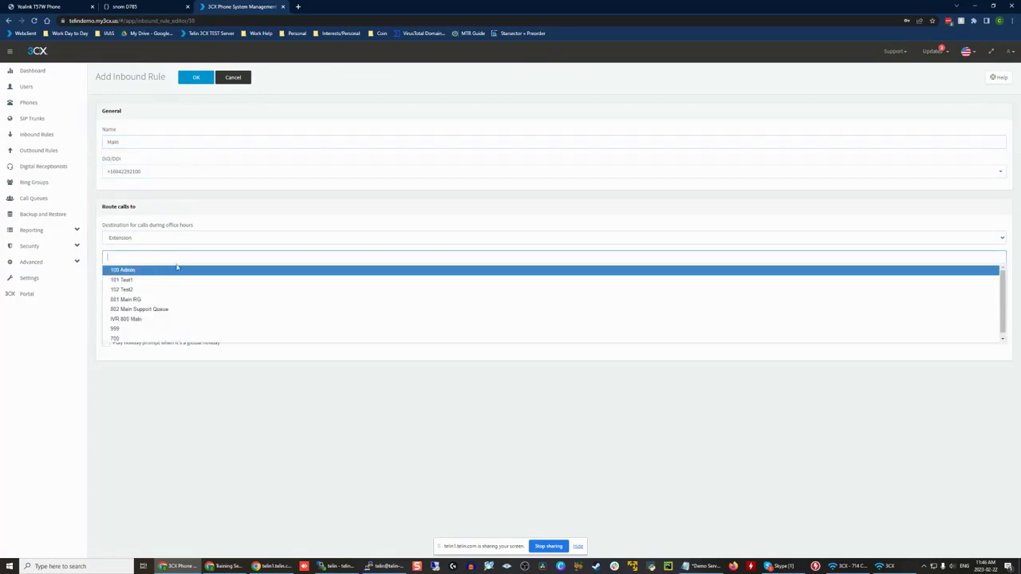
{"action": "left_click", "coordinate": [174, 319]}
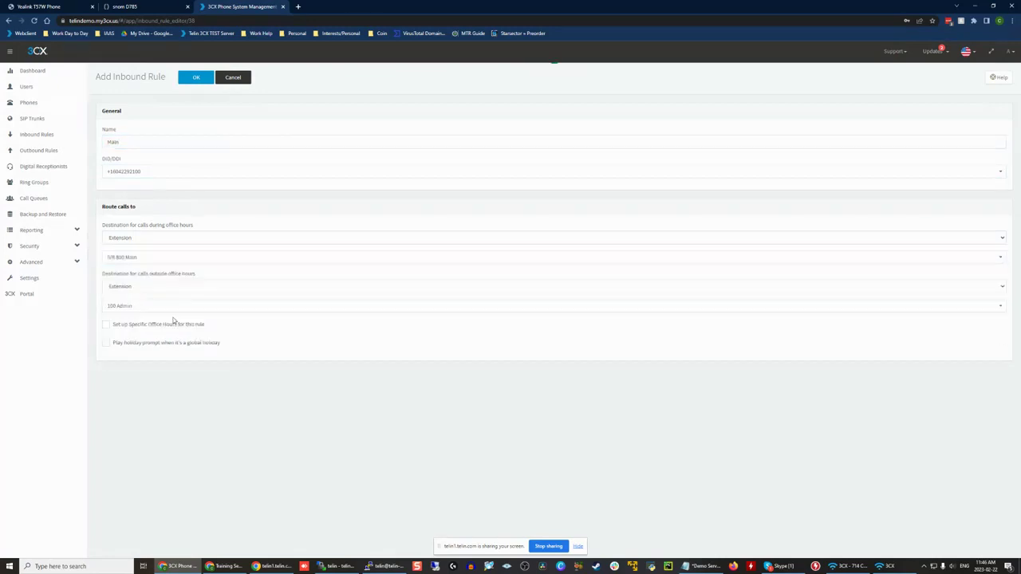
{"action": "left_click", "coordinate": [99, 212]}
Step: Enable specific office hours for the Main inbound rule and set Monday to 08:00 - 17:00
{"action": "left_click", "coordinate": [151, 325]}
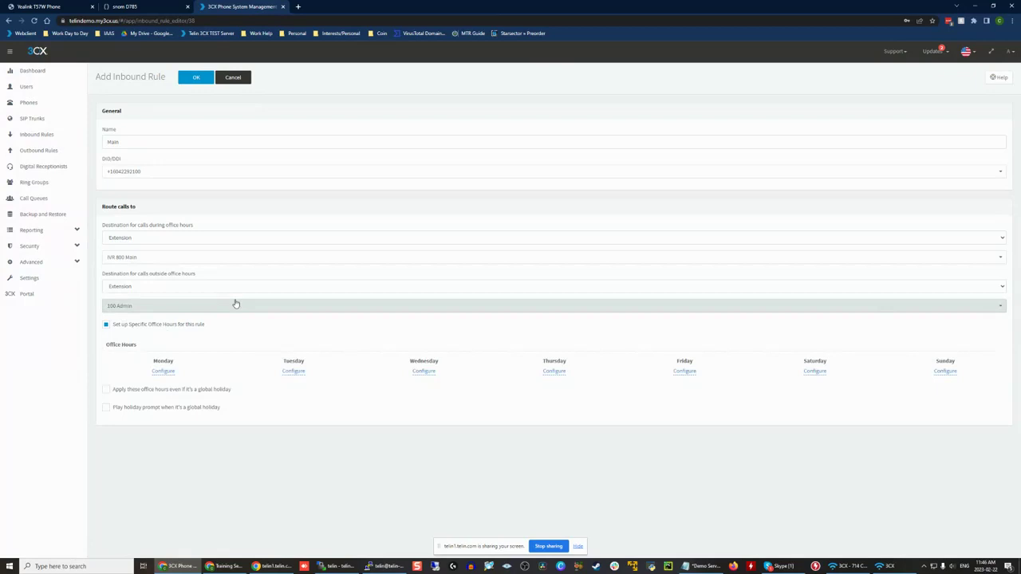
{"action": "left_click", "coordinate": [197, 289]}
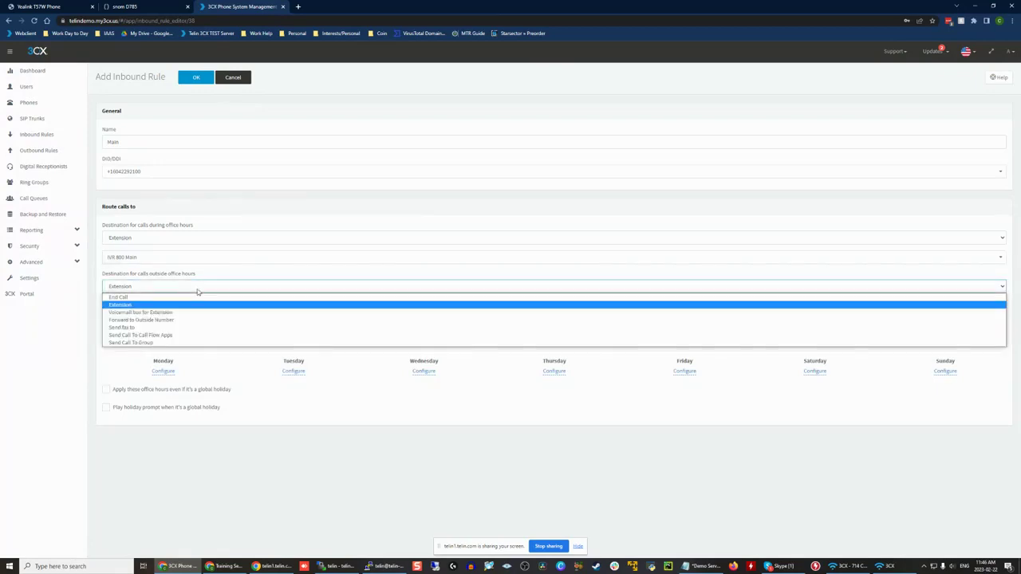
{"action": "left_click", "coordinate": [197, 289]}
{"action": "left_click", "coordinate": [163, 372]}
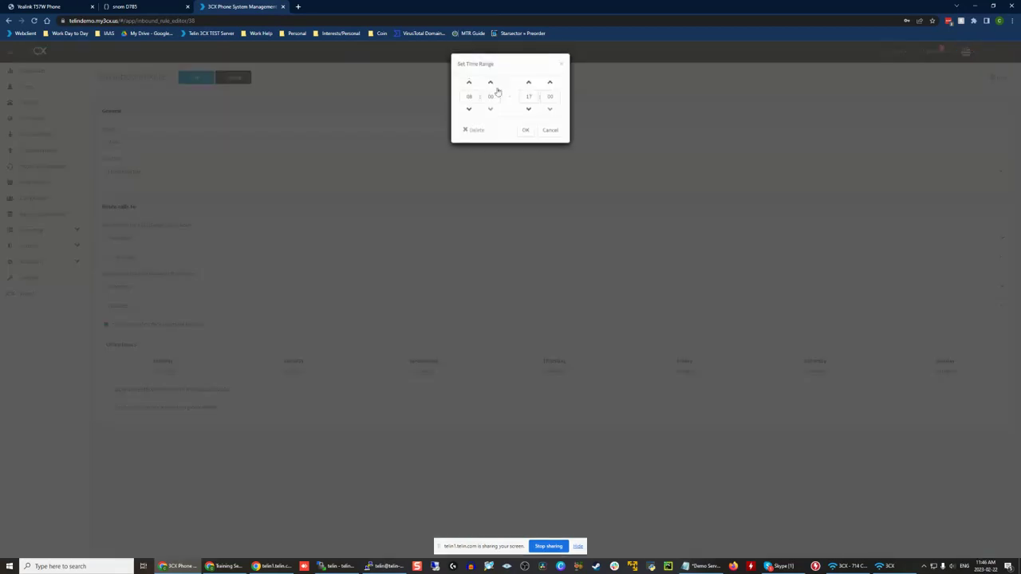
{"action": "left_click", "coordinate": [526, 132]}
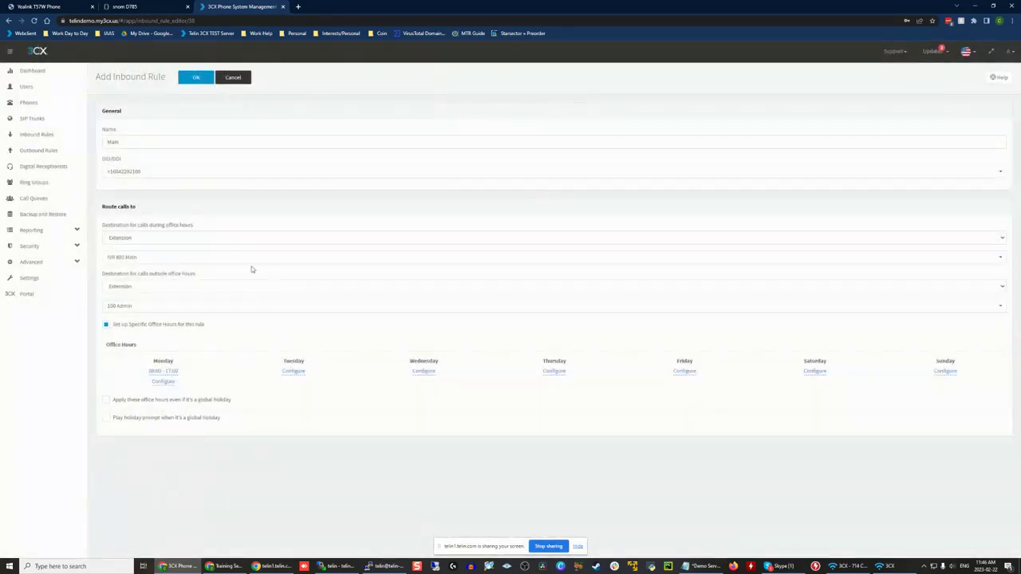
Step: Compare the rule's destination settings for calls outside and during office hours
{"action": "left_click_drag", "start_coordinate": [195, 274], "coordinate": [229, 269]}
{"action": "left_click", "coordinate": [102, 274]}
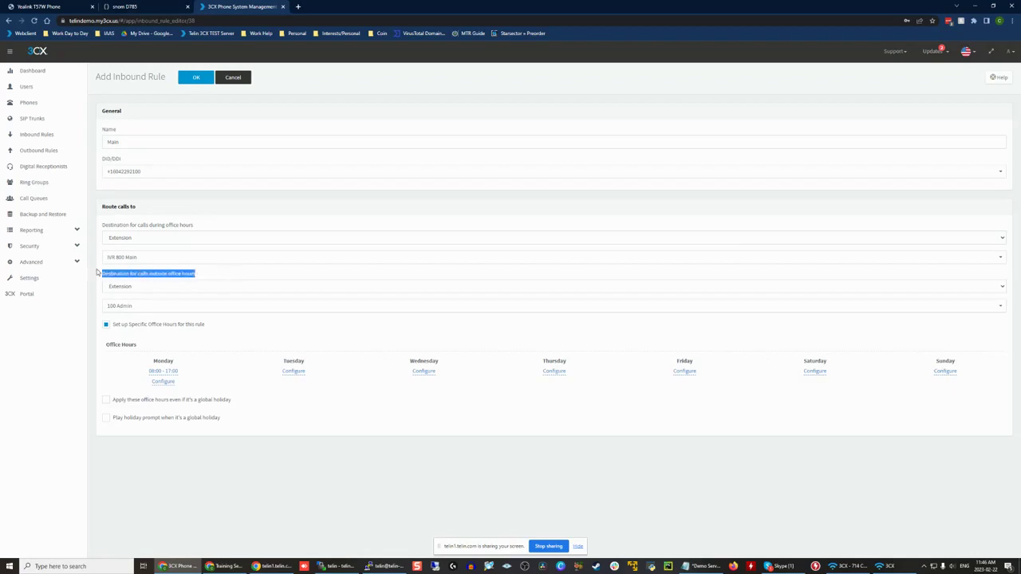
{"action": "left_click_drag", "start_coordinate": [104, 226], "coordinate": [202, 227]}
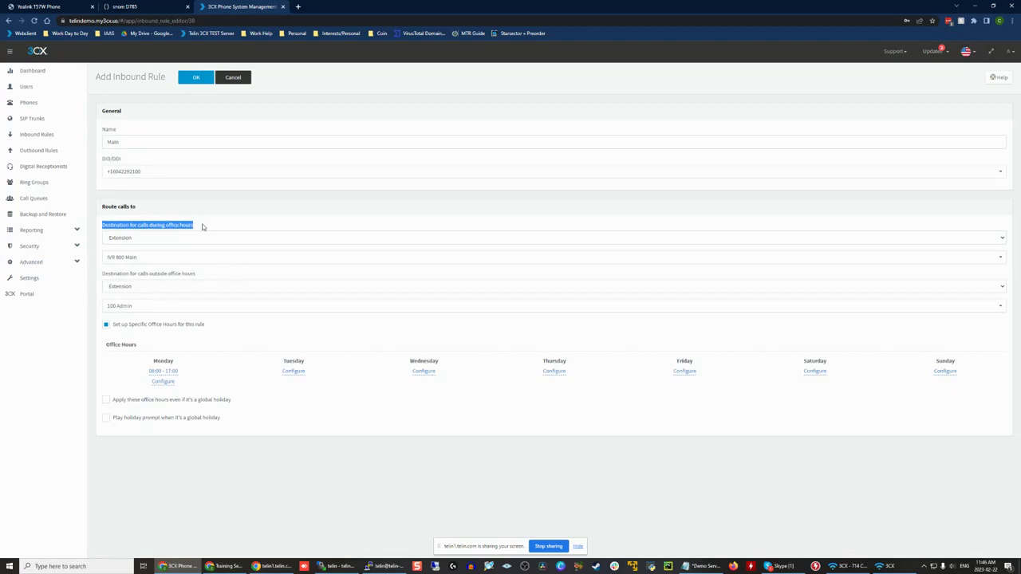
{"action": "left_click", "coordinate": [203, 227]}
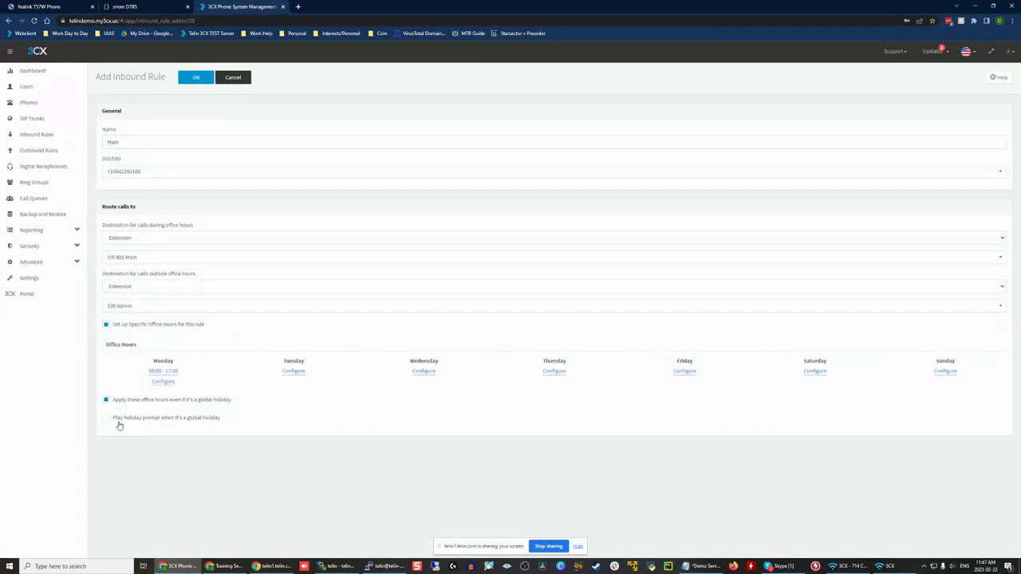
Step: Review the global holiday options of the Main inbound rule and disable its specific office hours
{"action": "left_click_drag", "start_coordinate": [145, 419], "coordinate": [176, 420]}
{"action": "left_click", "coordinate": [249, 422]}
{"action": "left_click", "coordinate": [129, 402]}
{"action": "left_click", "coordinate": [131, 421]}
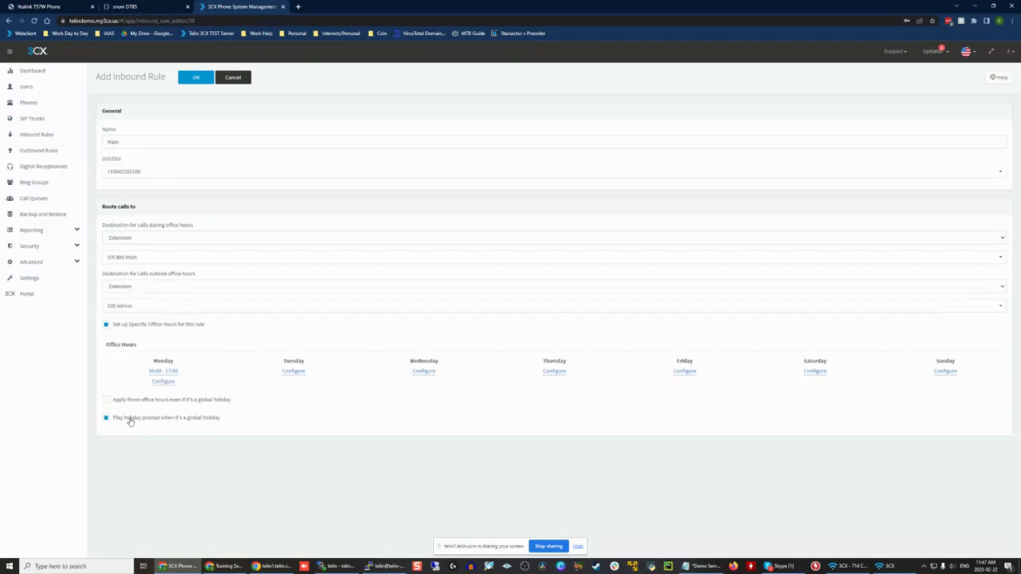
{"action": "left_click", "coordinate": [205, 422]}
{"action": "left_click", "coordinate": [160, 327]}
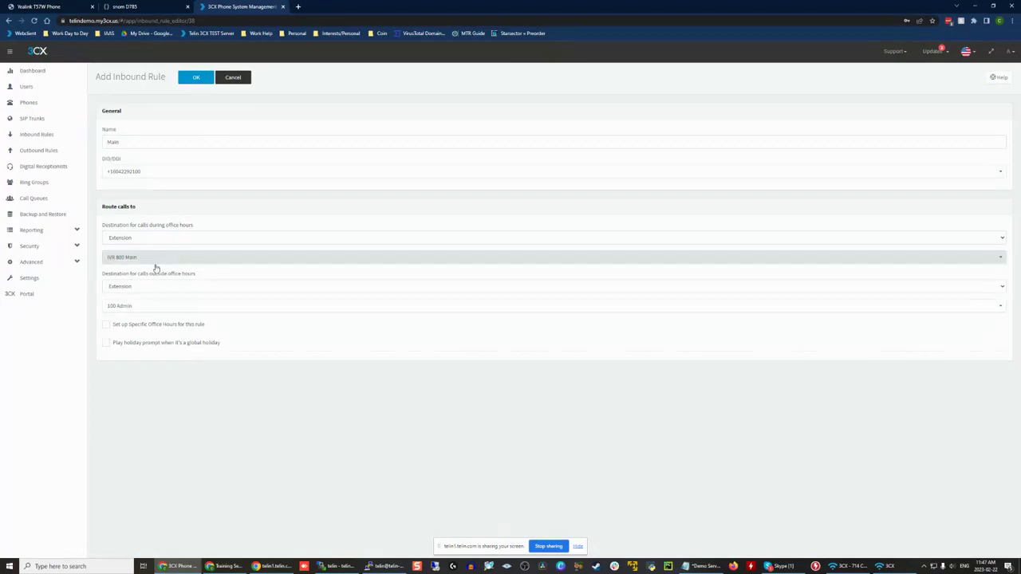
Step: Route the Main rule's calls outside office hours to the voicemail box of extension 100 Admin and save the rule
{"action": "left_click", "coordinate": [132, 286]}
{"action": "left_click", "coordinate": [144, 305]}
{"action": "left_click", "coordinate": [126, 310]}
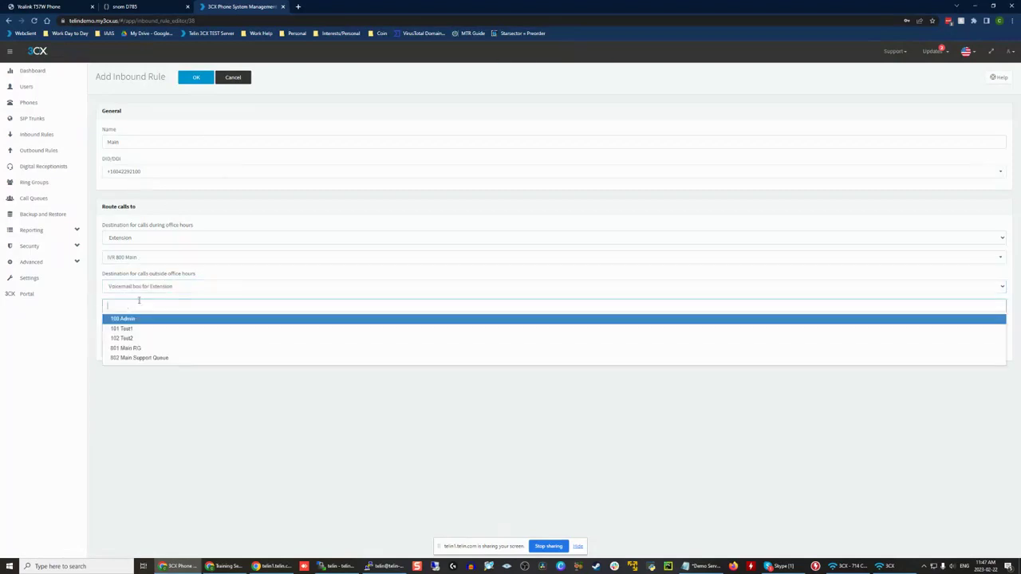
{"action": "left_click", "coordinate": [141, 316]}
{"action": "left_click", "coordinate": [186, 77]}
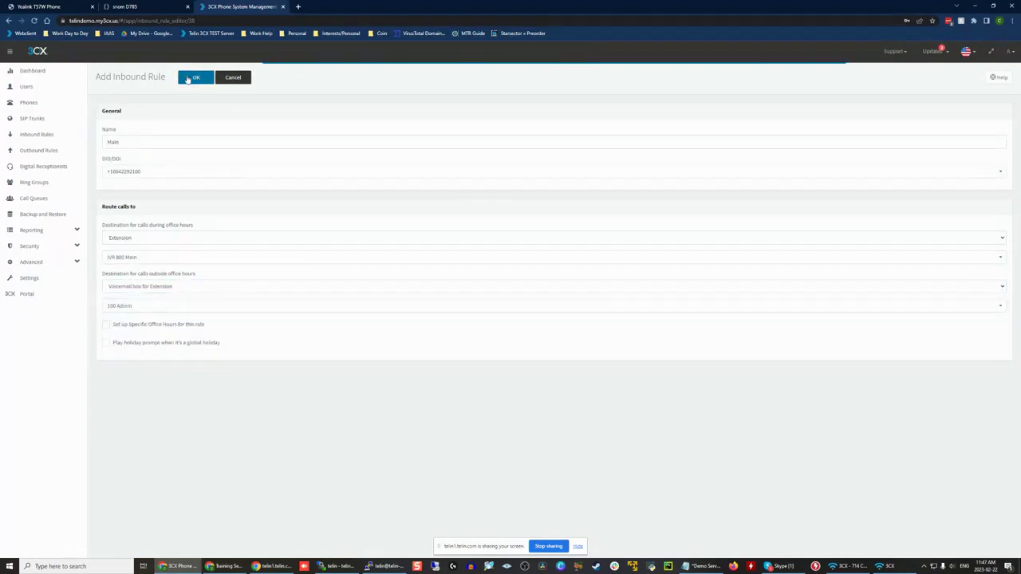
Step: Examine the system-wide office hours, break times and holiday settings, including Monday's time range, without changing them
{"action": "left_click", "coordinate": [62, 281]}
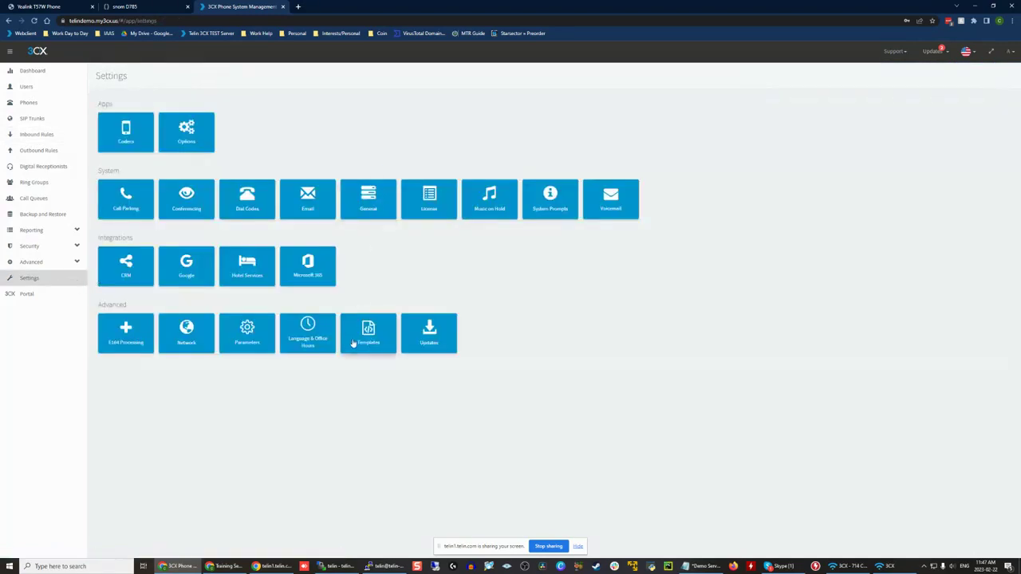
{"action": "left_click", "coordinate": [303, 336]}
{"action": "left_click", "coordinate": [80, 278]}
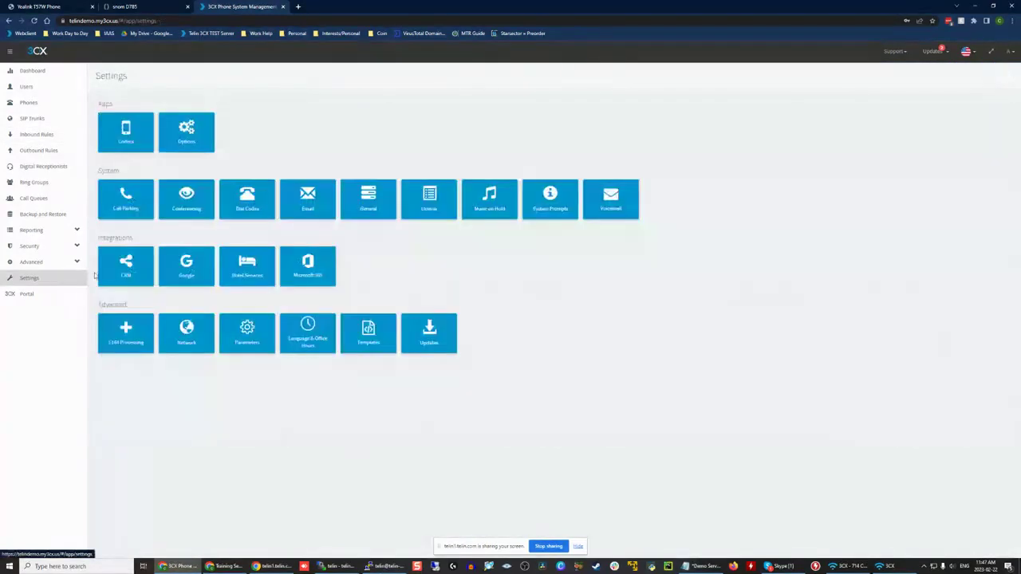
{"action": "left_click", "coordinate": [313, 349]}
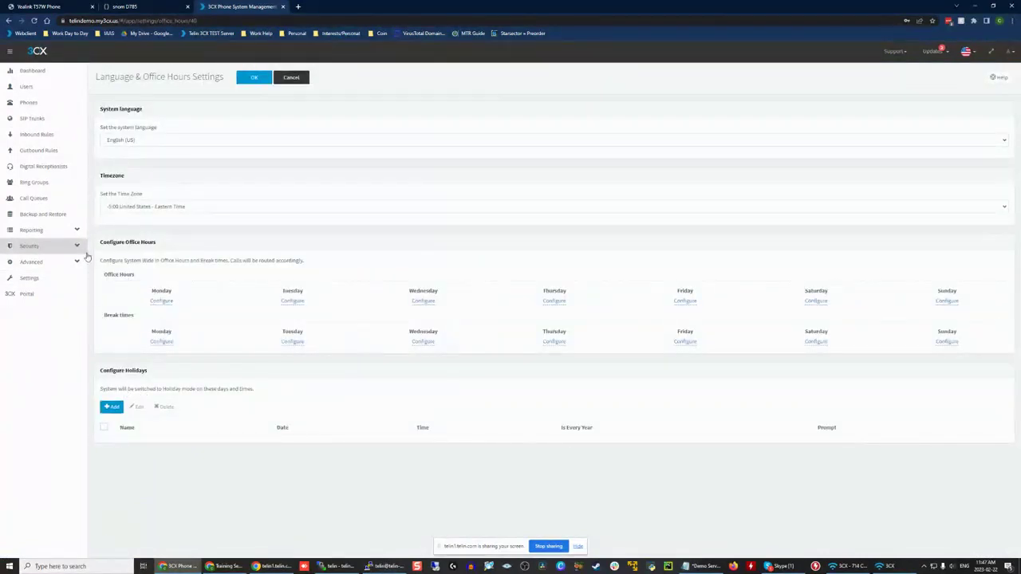
{"action": "left_click_drag", "start_coordinate": [96, 244], "coordinate": [241, 254]}
{"action": "left_click", "coordinate": [156, 249]}
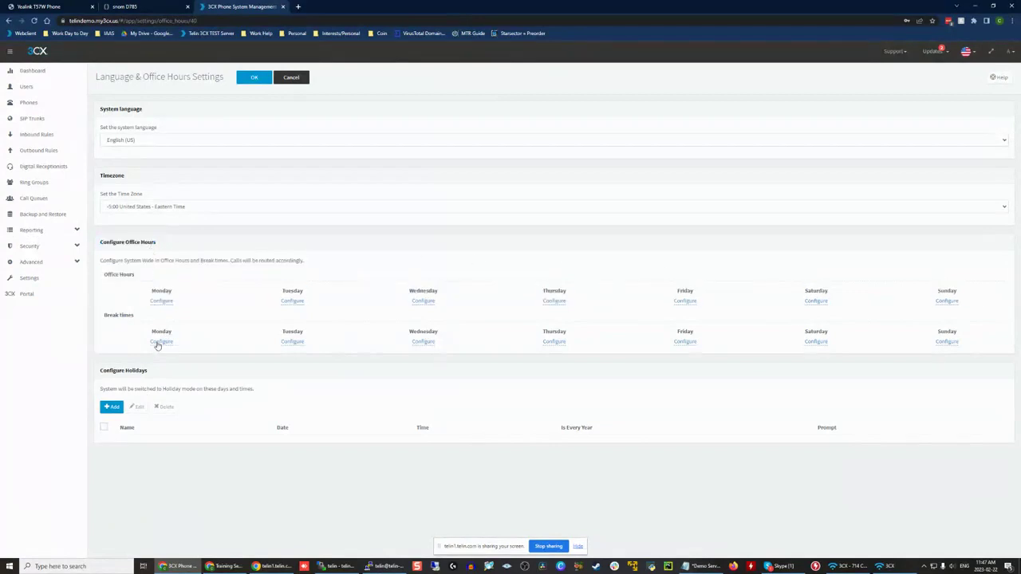
{"action": "left_click", "coordinate": [161, 302]}
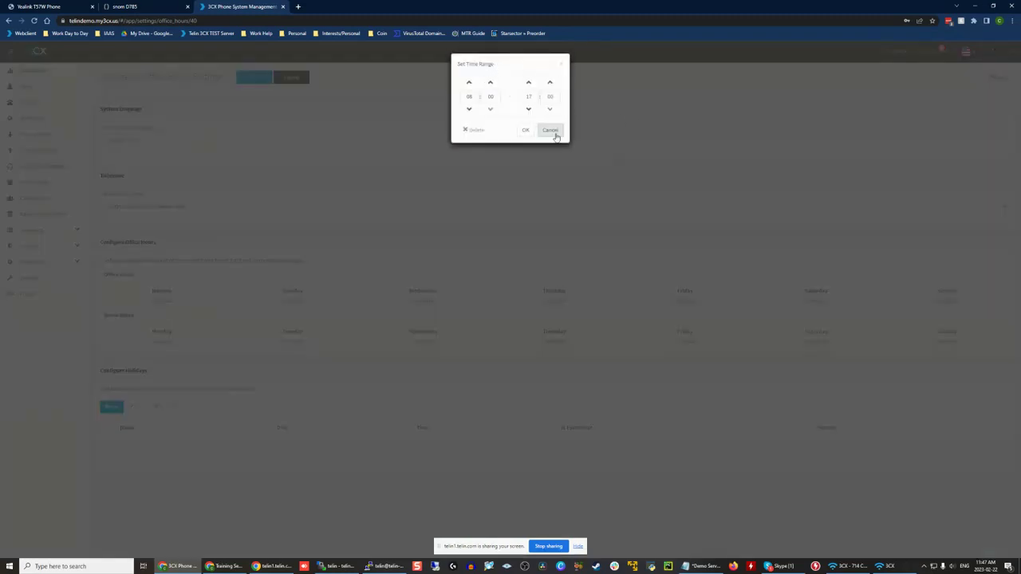
{"action": "left_click", "coordinate": [550, 129]}
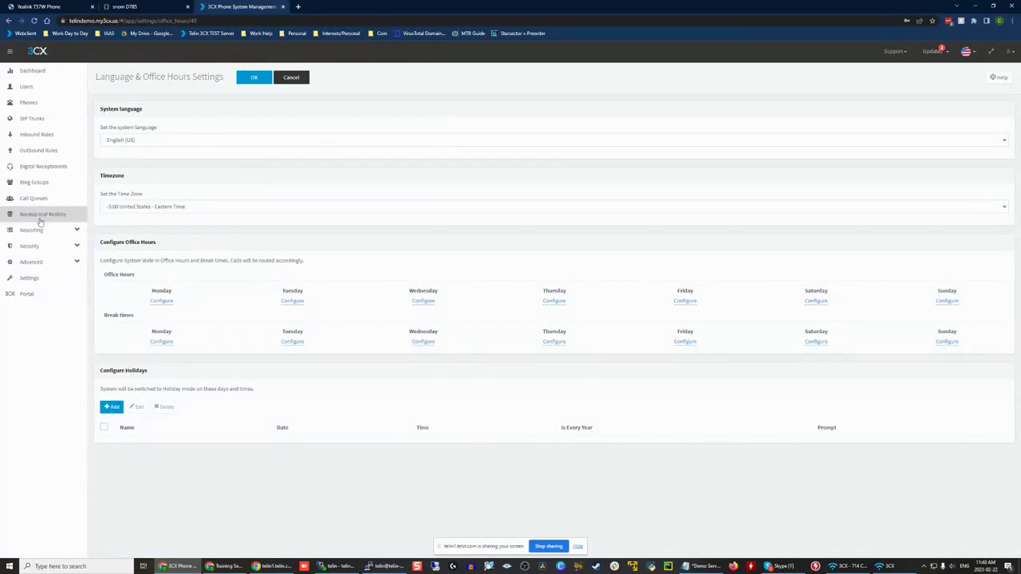
{"action": "left_click", "coordinate": [264, 78]}
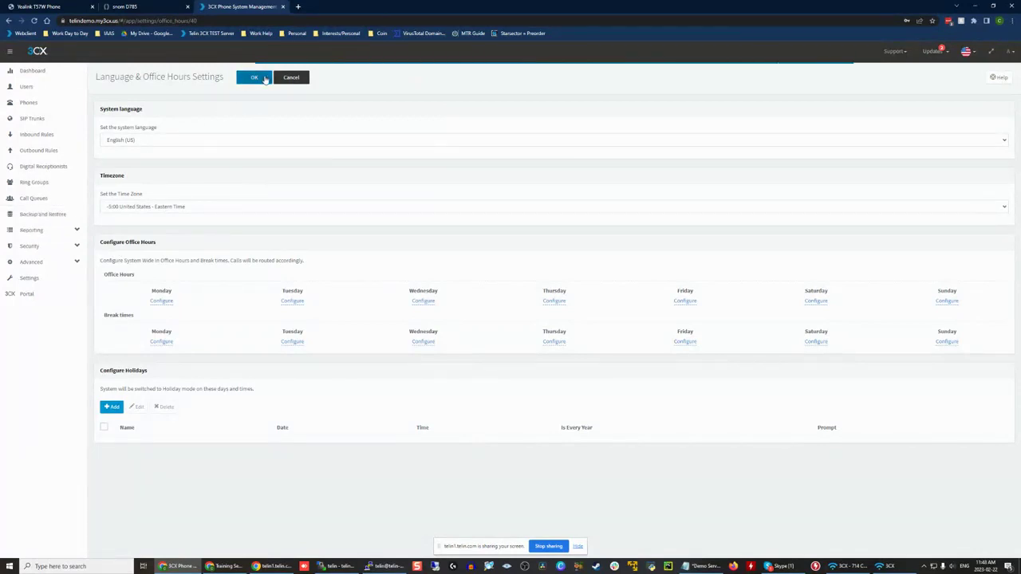
Step: Review the inbound rules list, the Main digital receptionist's menu options and the users list
{"action": "left_click", "coordinate": [48, 134]}
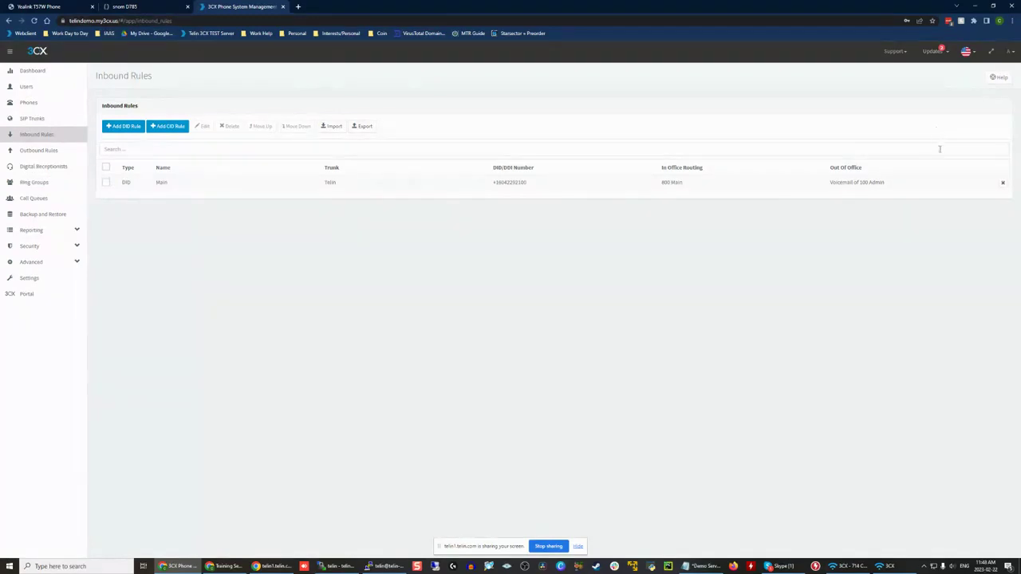
{"action": "left_click", "coordinate": [46, 166]}
{"action": "double_click", "coordinate": [160, 198]}
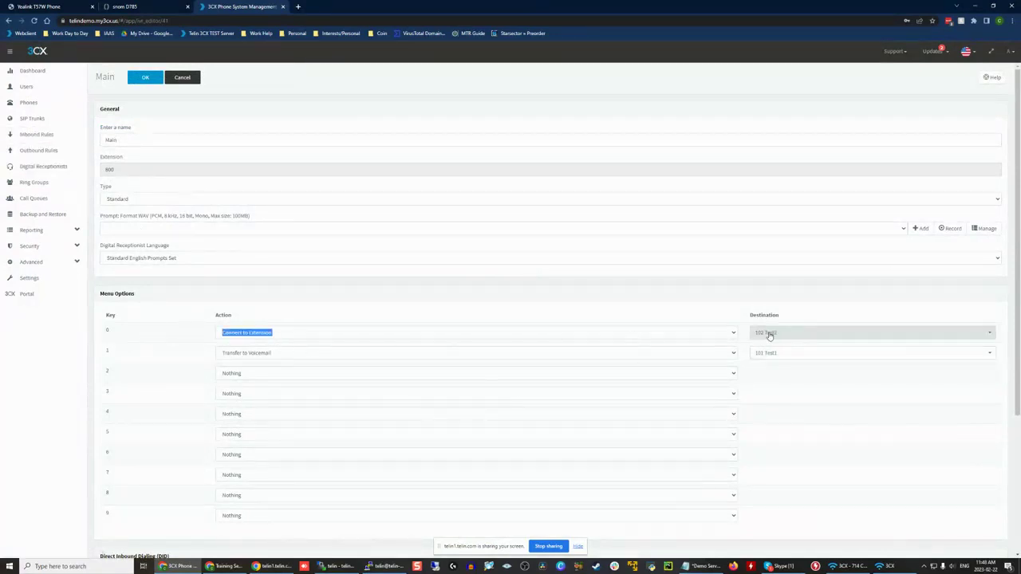
{"action": "left_click", "coordinate": [36, 86]}
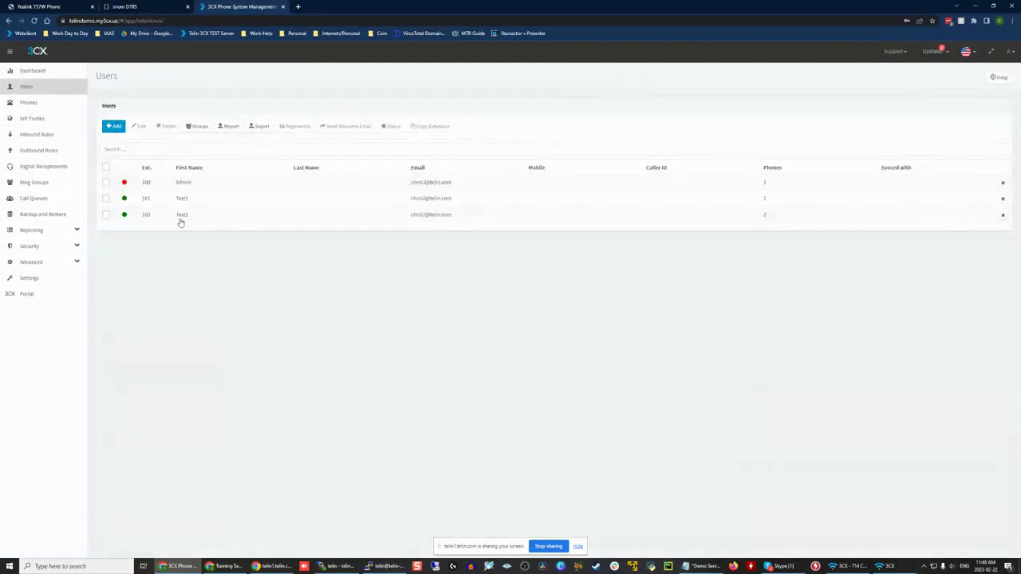
Step: Set key 0 of the Main digital receptionist to connect to the queue 802 Main Support Queue and save it
{"action": "left_click", "coordinate": [43, 166]}
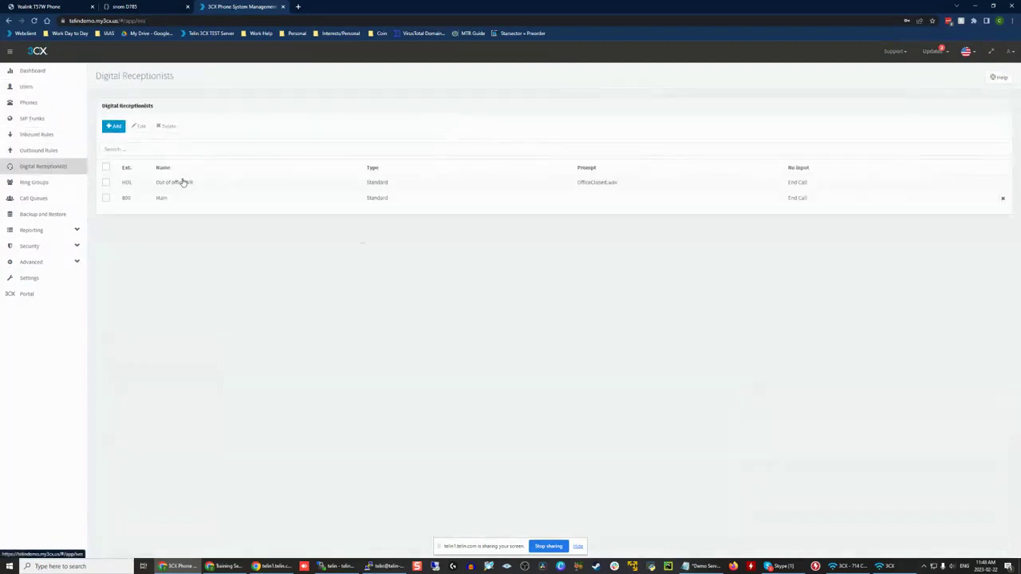
{"action": "double_click", "coordinate": [182, 199]}
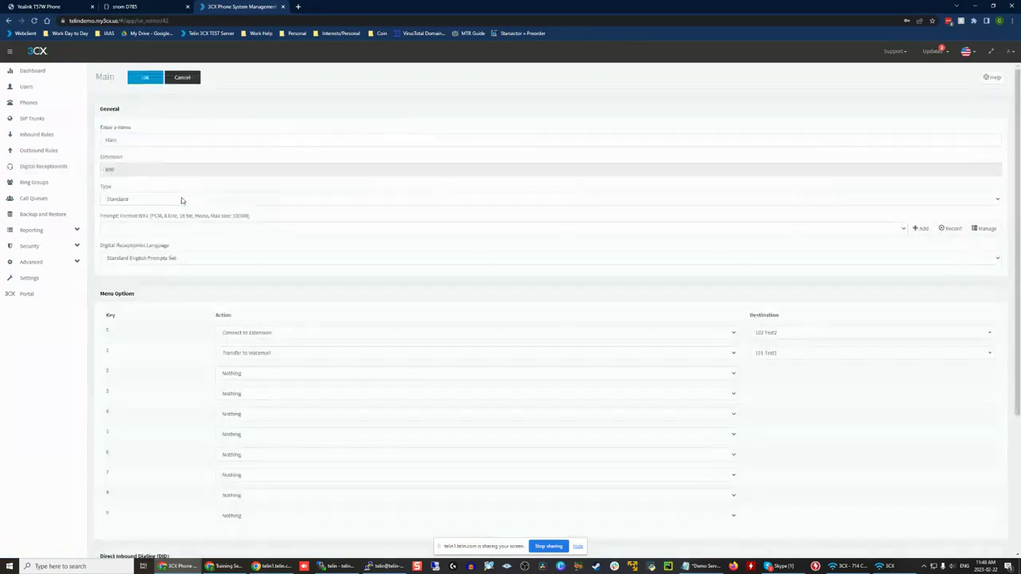
{"action": "left_click", "coordinate": [279, 332]}
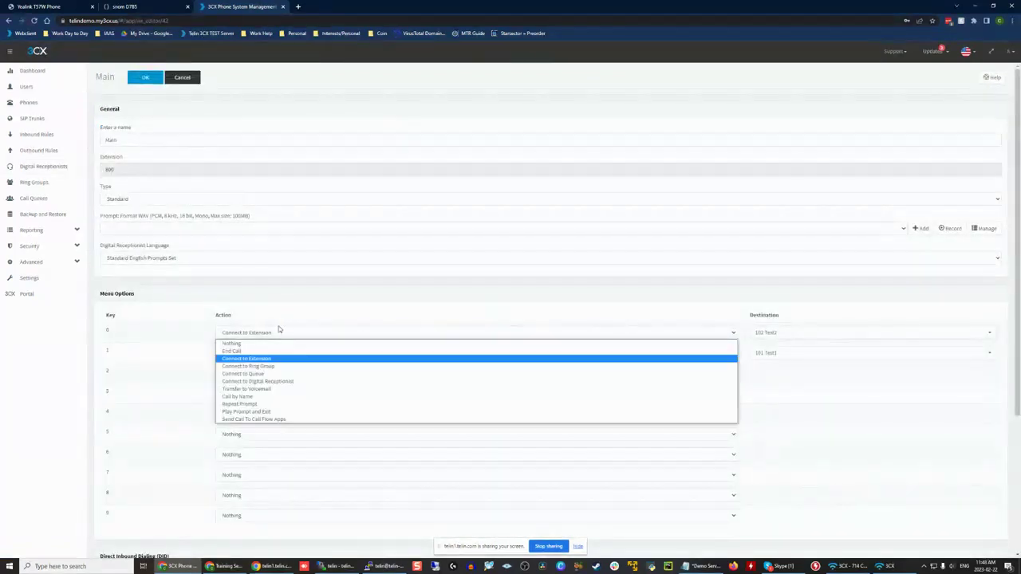
{"action": "left_click", "coordinate": [272, 374]}
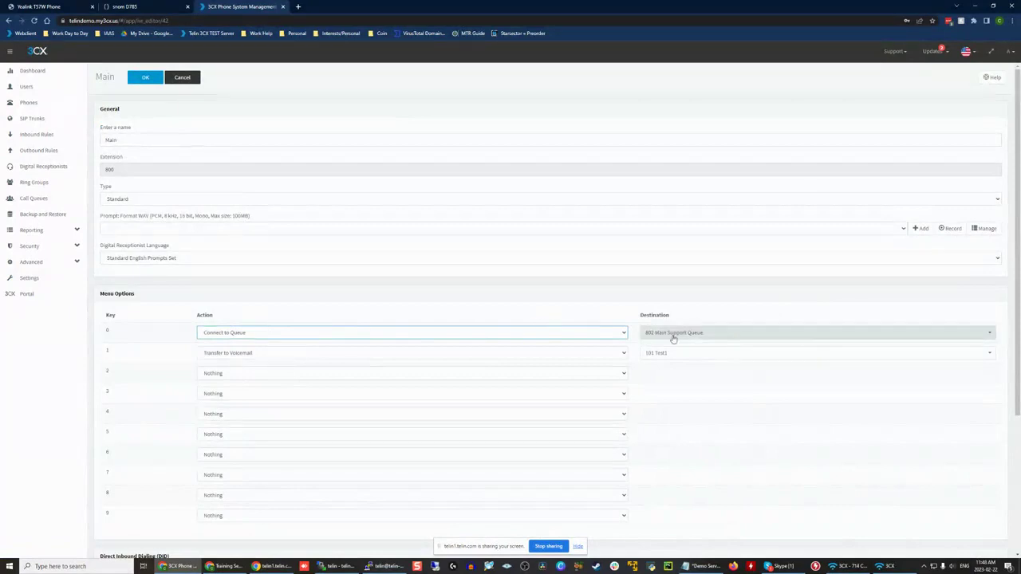
{"action": "left_click", "coordinate": [137, 81]}
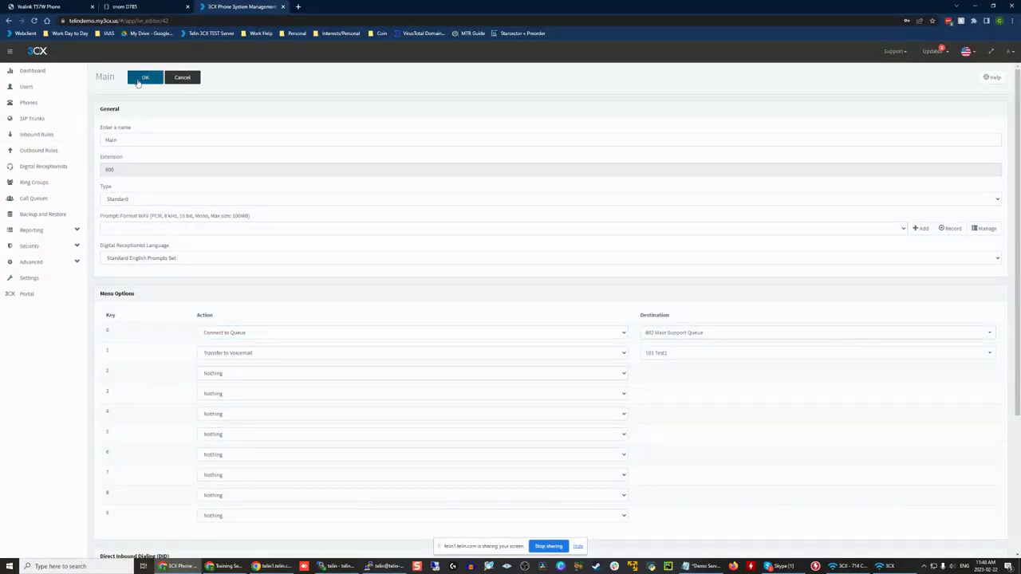
Step: Check the inbound rules, go to the outbound rules and start adding a new one
{"action": "left_click", "coordinate": [37, 134]}
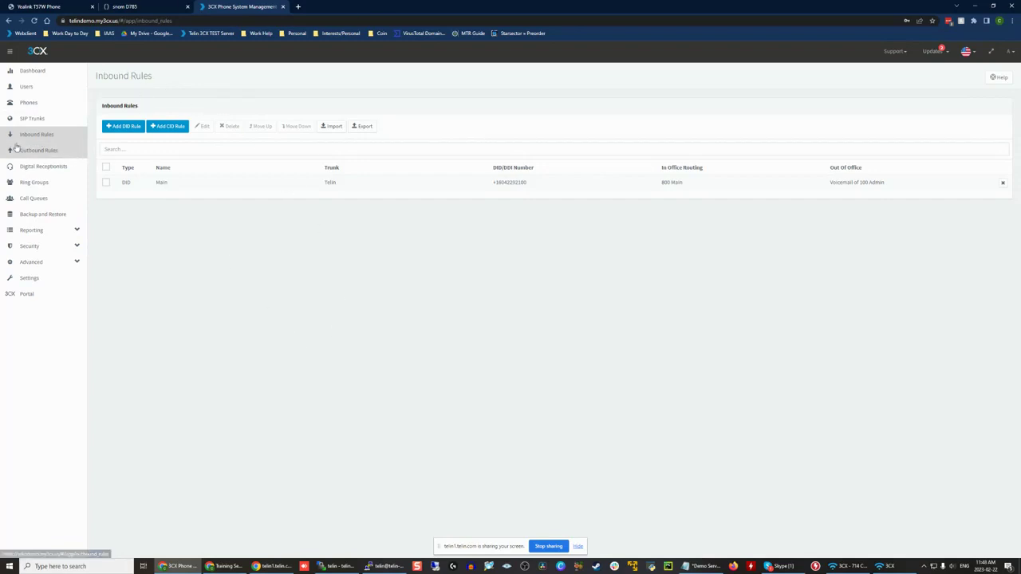
{"action": "left_click", "coordinate": [38, 150]}
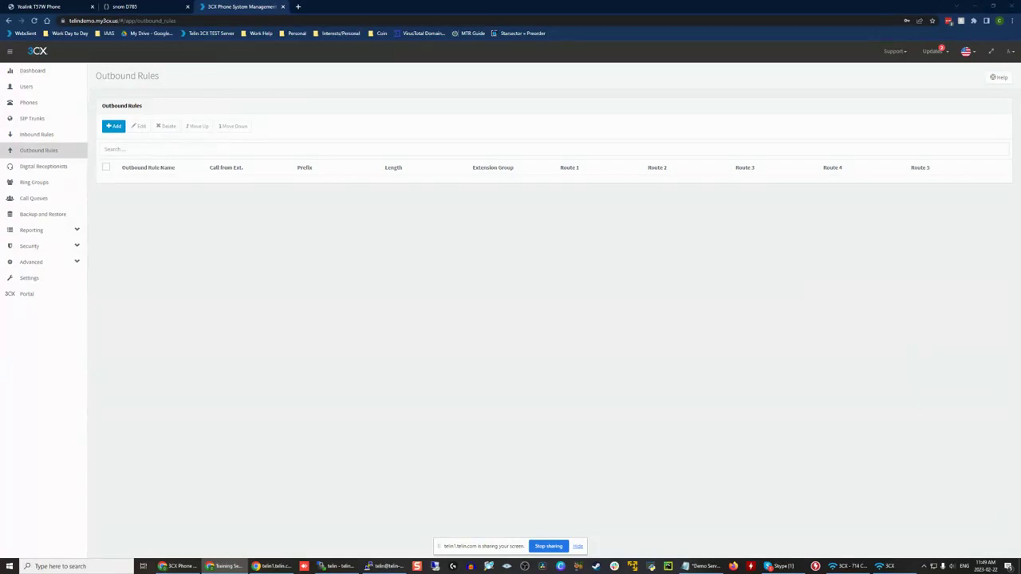
{"action": "left_click", "coordinate": [563, 172]}
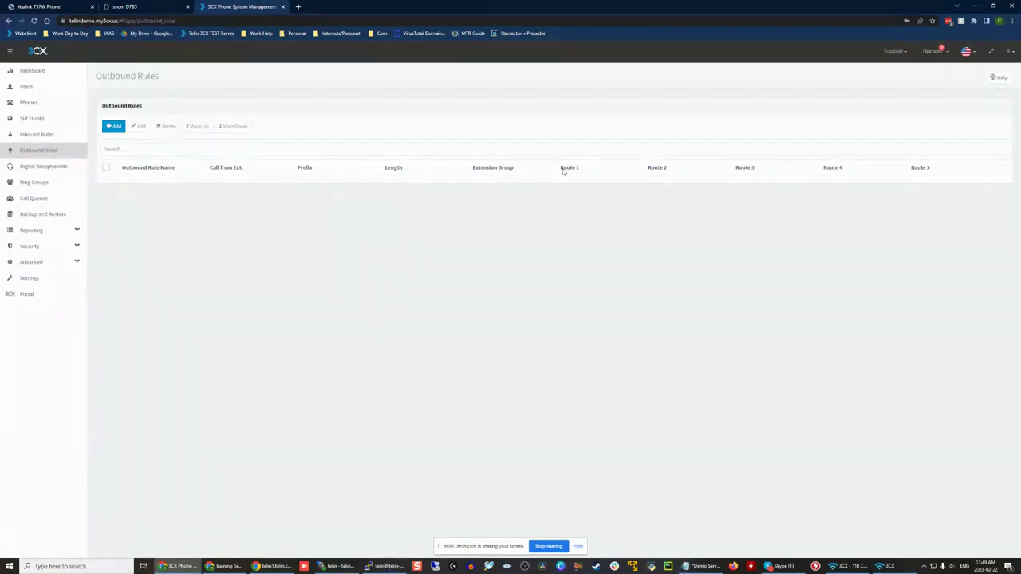
{"action": "left_click", "coordinate": [112, 126]}
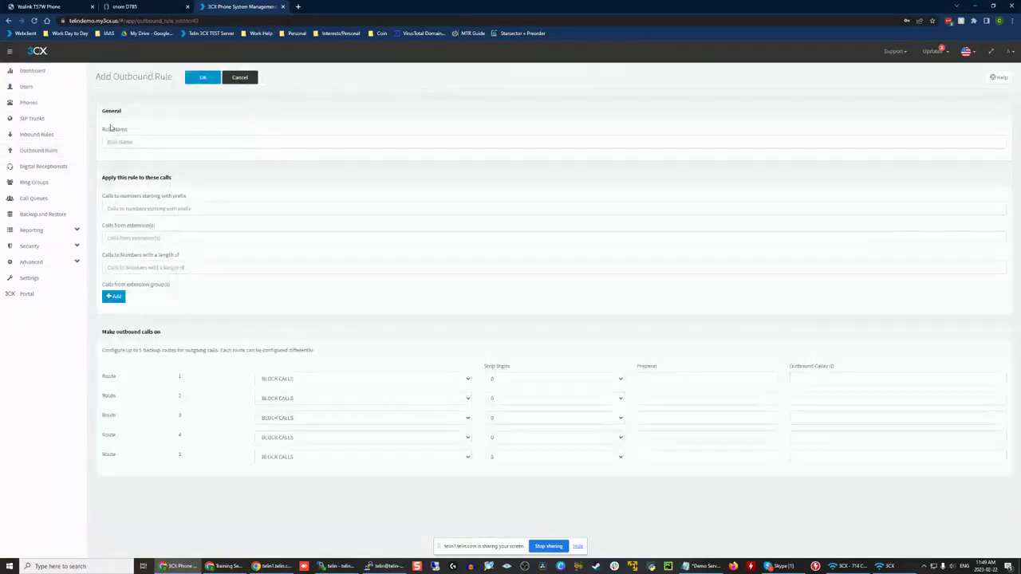
{"action": "left_click", "coordinate": [149, 140]}
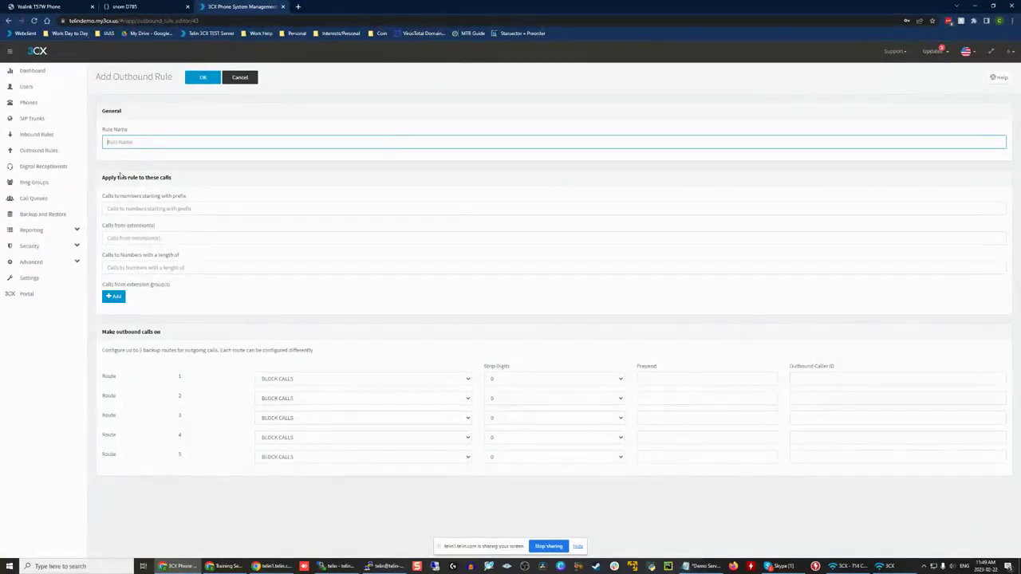
Step: Examine the outbound rule's call-matching criteria: number prefix, calling extensions, number length and extension groups
{"action": "left_click_drag", "start_coordinate": [97, 179], "coordinate": [179, 182]}
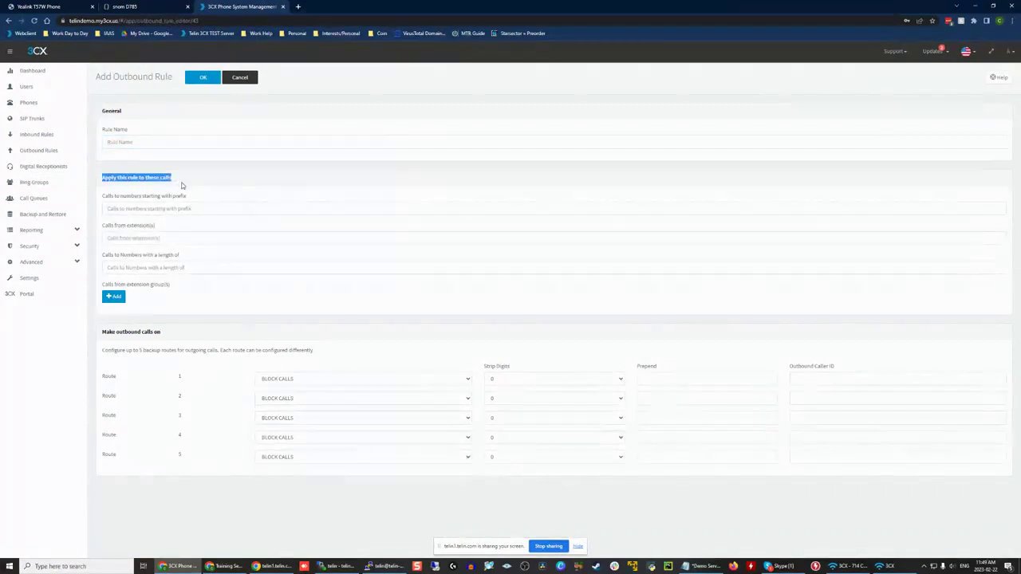
{"action": "left_click_drag", "start_coordinate": [98, 196], "coordinate": [204, 202]}
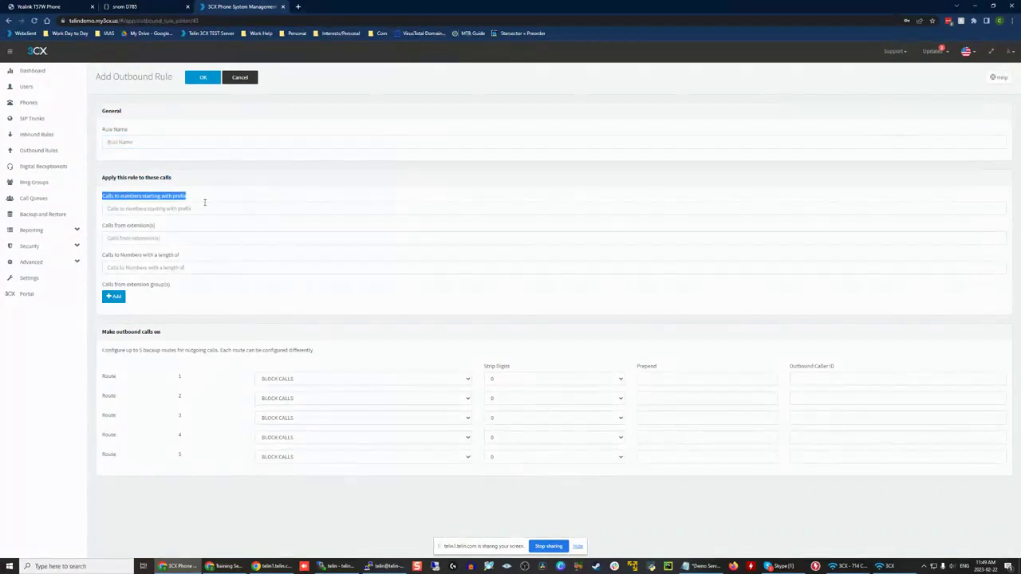
{"action": "left_click_drag", "start_coordinate": [98, 225], "coordinate": [175, 229]}
{"action": "left_click_drag", "start_coordinate": [98, 256], "coordinate": [207, 262]}
{"action": "left_click_drag", "start_coordinate": [95, 288], "coordinate": [201, 284]}
{"action": "left_click", "coordinate": [152, 208]}
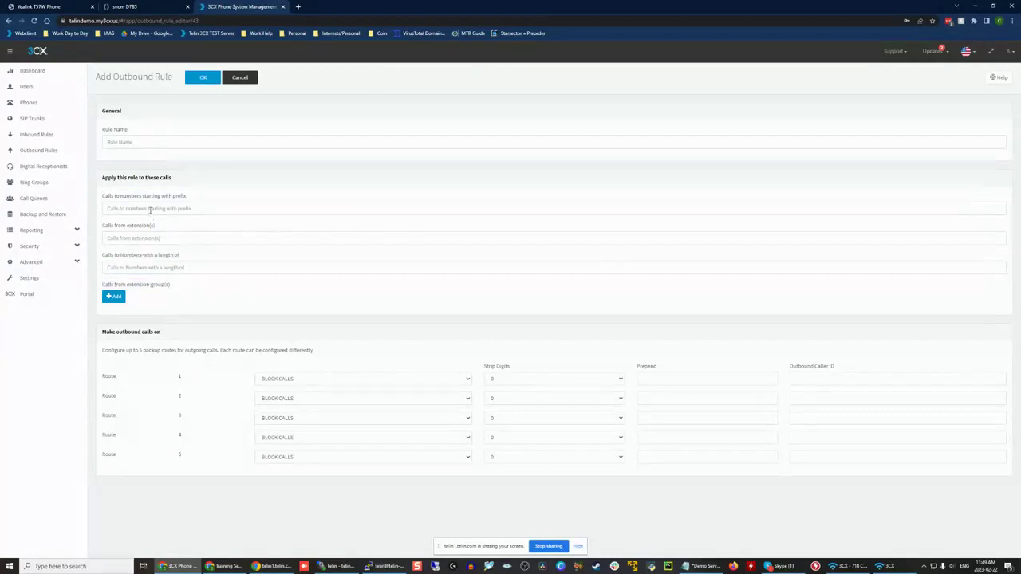
{"action": "left_click", "coordinate": [150, 238]}
{"action": "left_click", "coordinate": [150, 267]}
{"action": "left_click", "coordinate": [134, 300]}
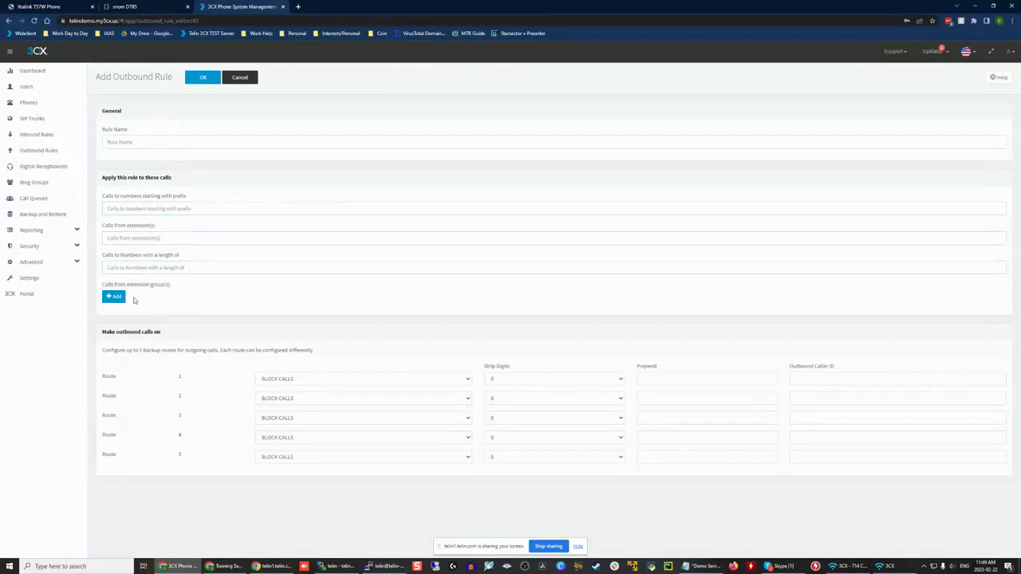
{"action": "left_click", "coordinate": [121, 205]}
{"action": "left_click", "coordinate": [134, 239]}
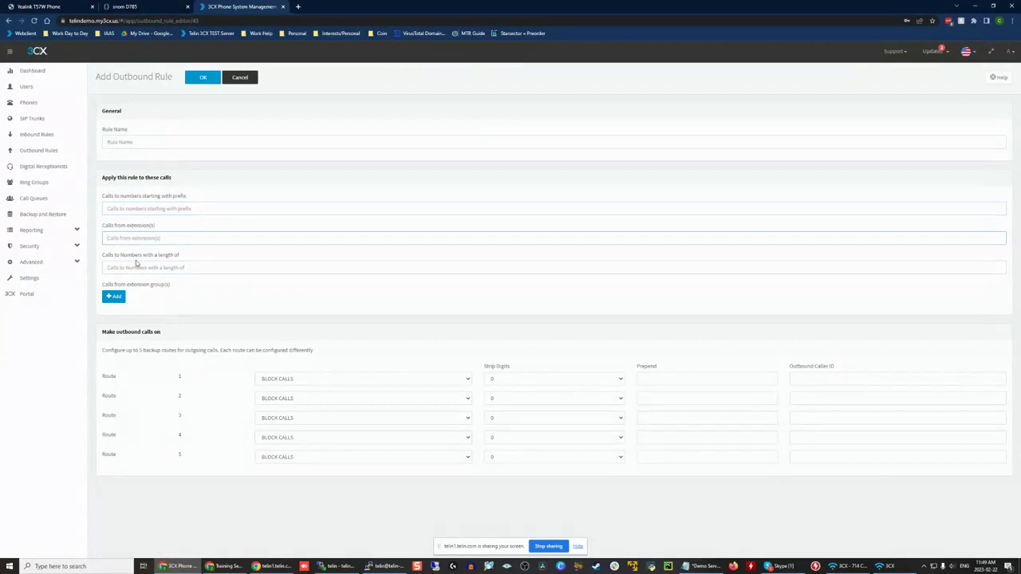
{"action": "left_click", "coordinate": [138, 266]}
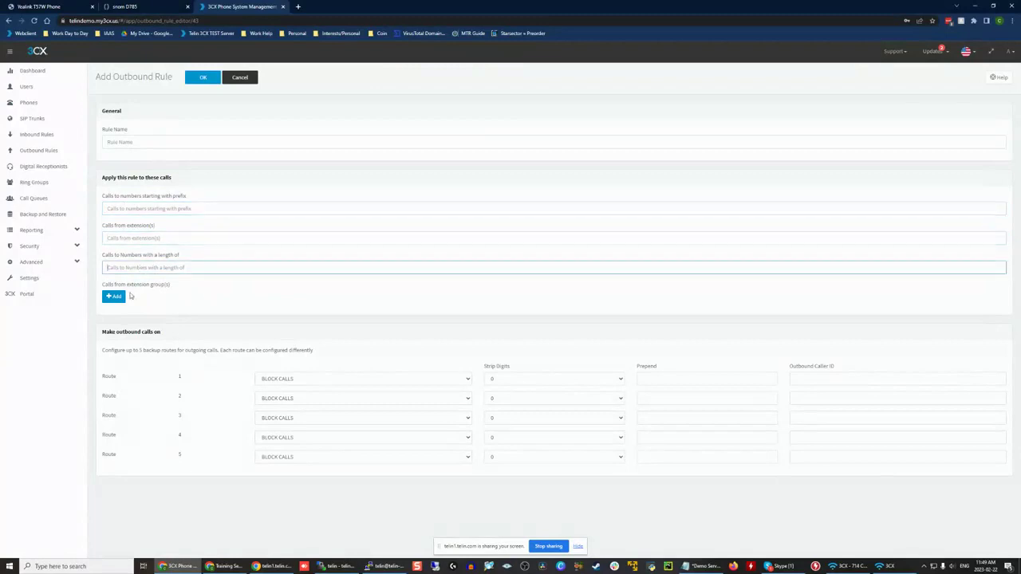
{"action": "left_click", "coordinate": [182, 208]}
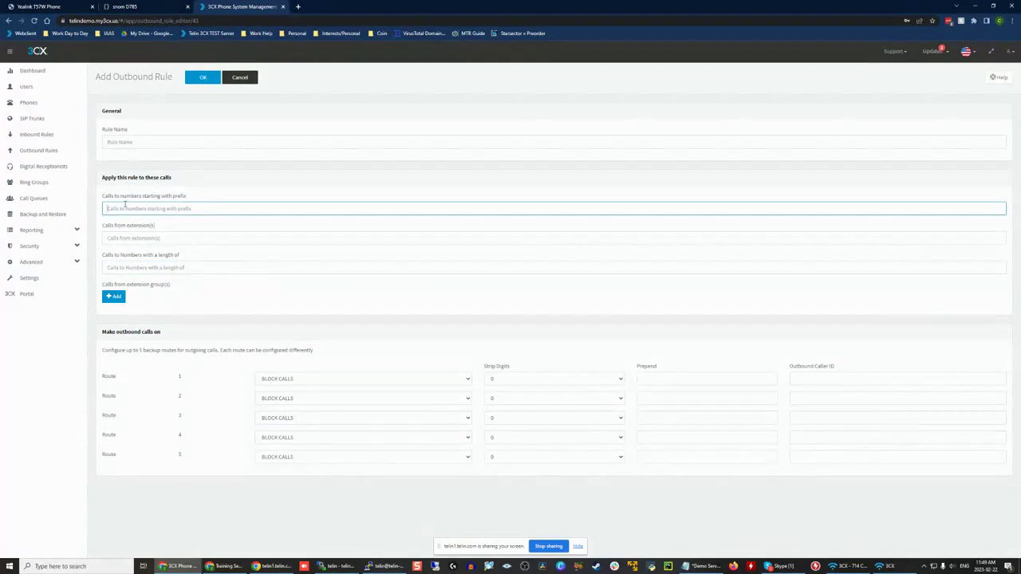
{"action": "left_click", "coordinate": [160, 270]}
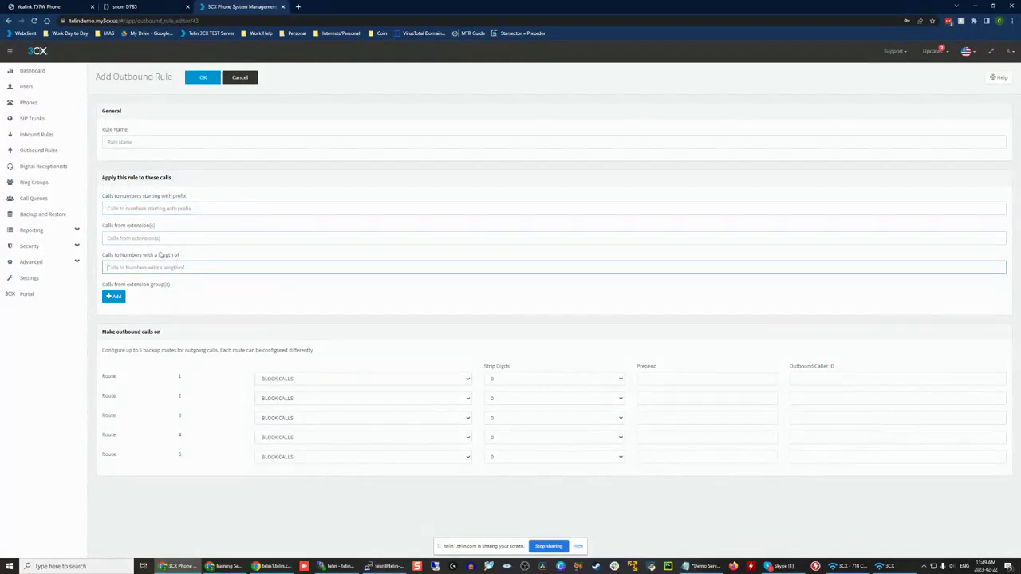
{"action": "left_click", "coordinate": [149, 237]}
{"action": "left_click", "coordinate": [139, 207]}
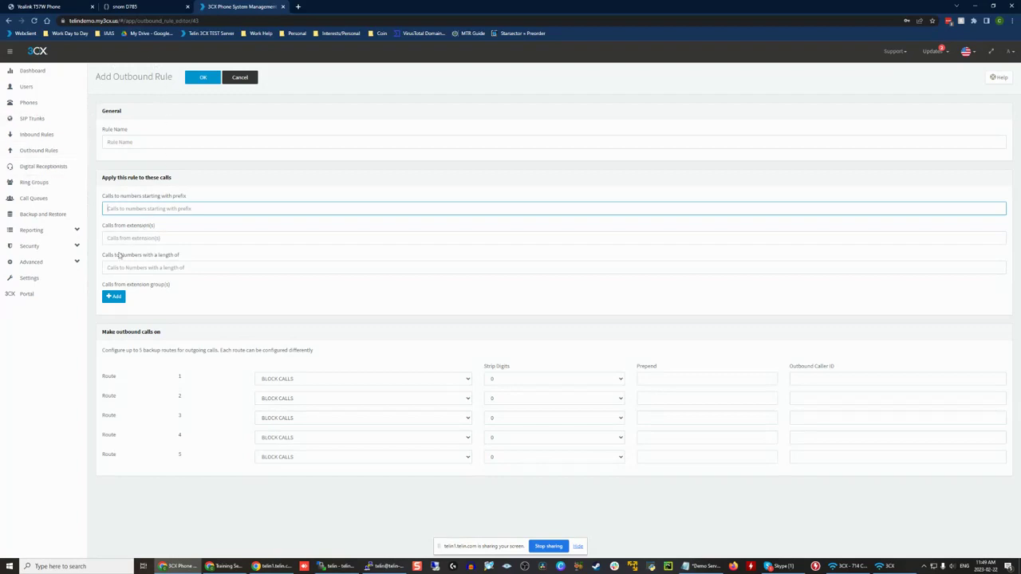
Step: Name the new outbound rule 10 Digit
{"action": "left_click", "coordinate": [119, 142]}
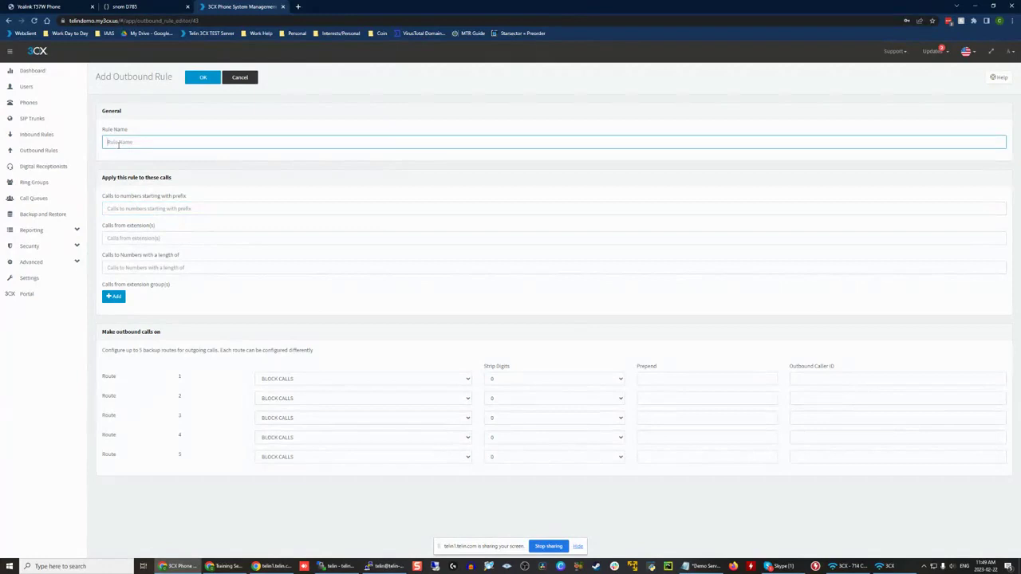
{"action": "type", "text": "10 Digit"}
{"action": "left_click", "coordinate": [322, 105]}
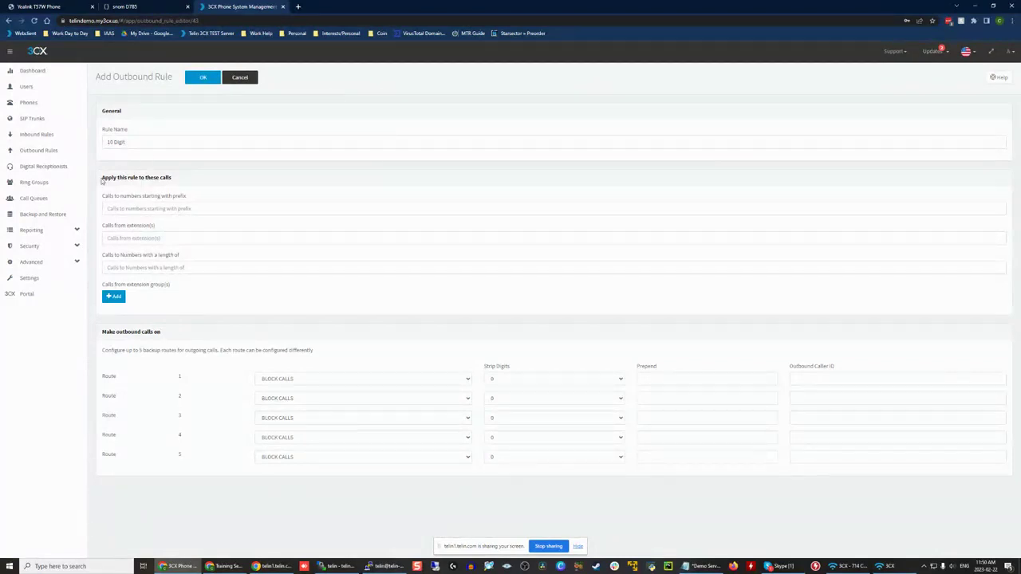
Step: Apply the 10 Digit outbound rule to calls to numbers with a length of 10
{"action": "left_click_drag", "start_coordinate": [103, 181], "coordinate": [246, 184]}
{"action": "left_click", "coordinate": [246, 184]}
{"action": "left_click", "coordinate": [147, 208]}
{"action": "left_click", "coordinate": [173, 267]}
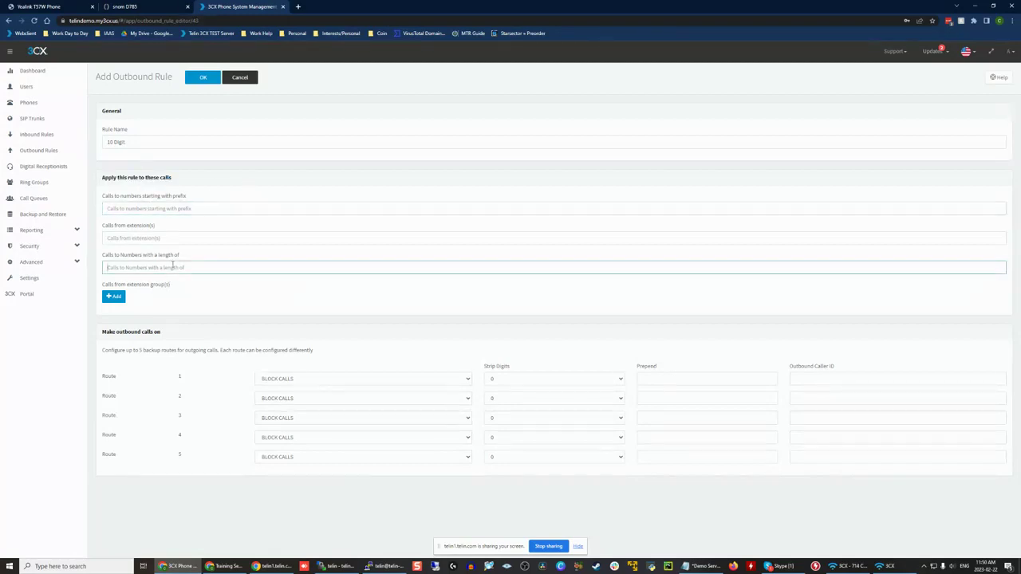
{"action": "type", "text": "10"}
{"action": "left_click", "coordinate": [104, 260]}
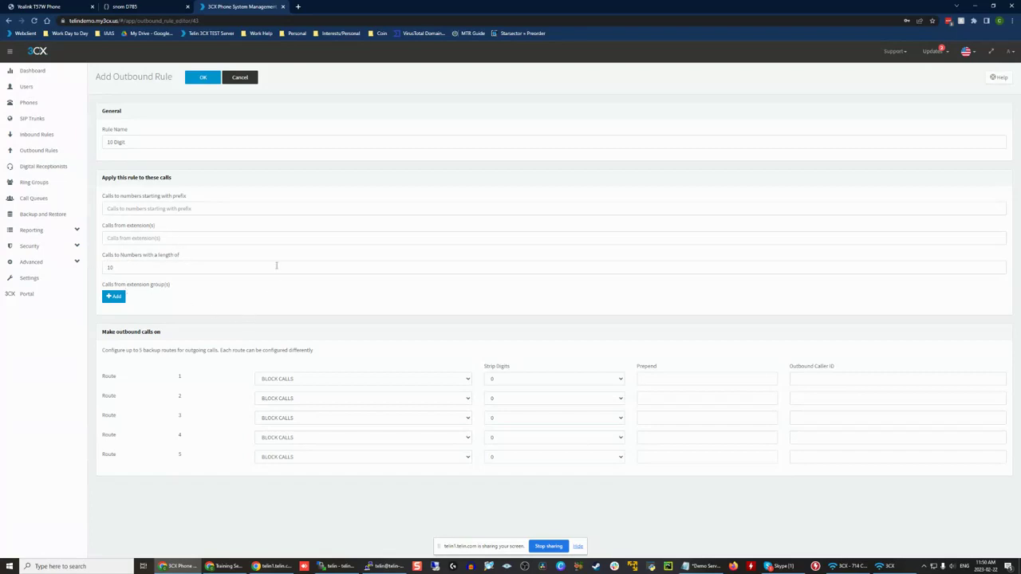
Step: Set route 1 of the 10 Digit rule to make outbound calls on the Telin trunk
{"action": "left_click", "coordinate": [129, 272]}
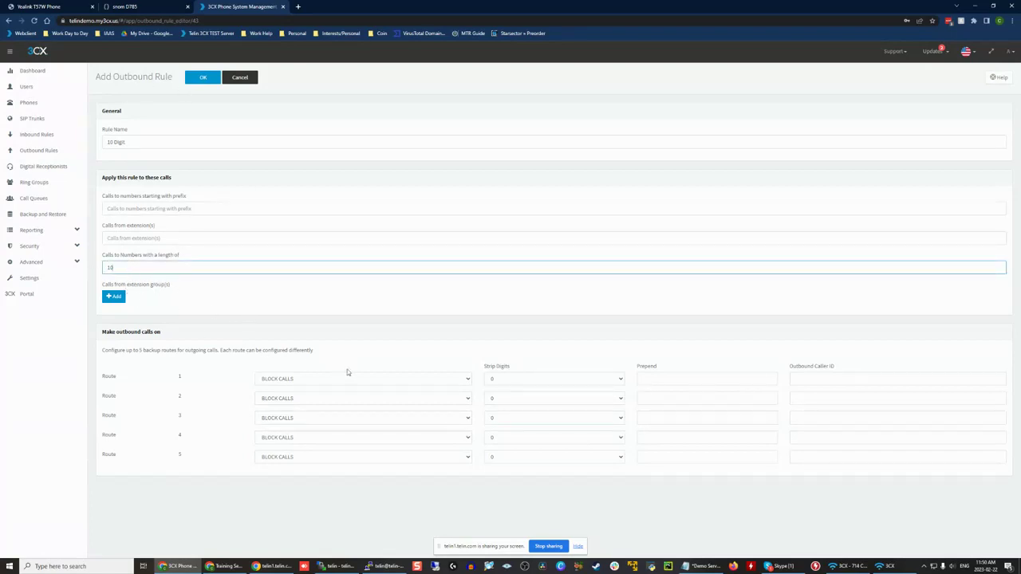
{"action": "left_click_drag", "start_coordinate": [94, 375], "coordinate": [135, 376]}
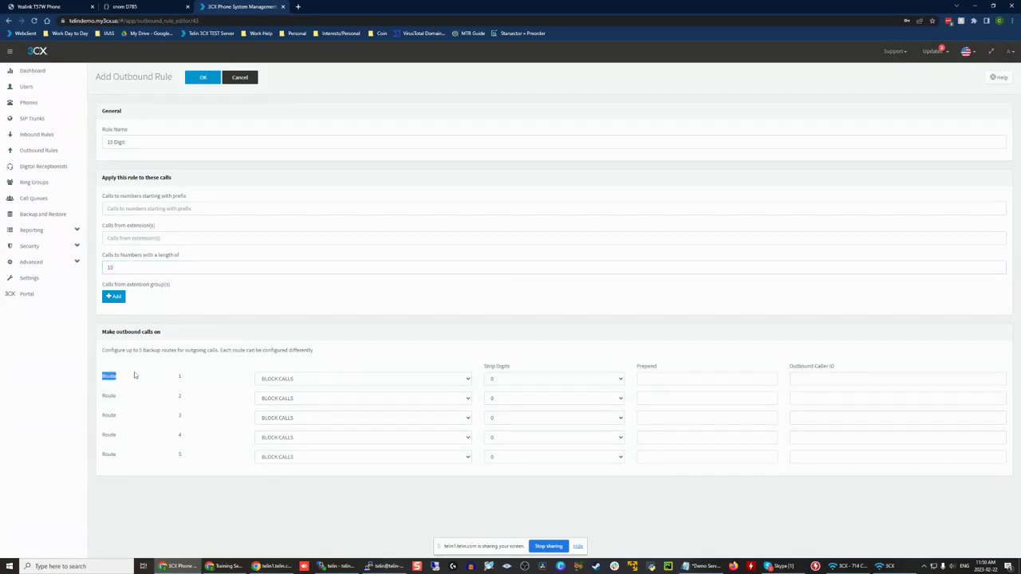
{"action": "left_click", "coordinate": [200, 380]}
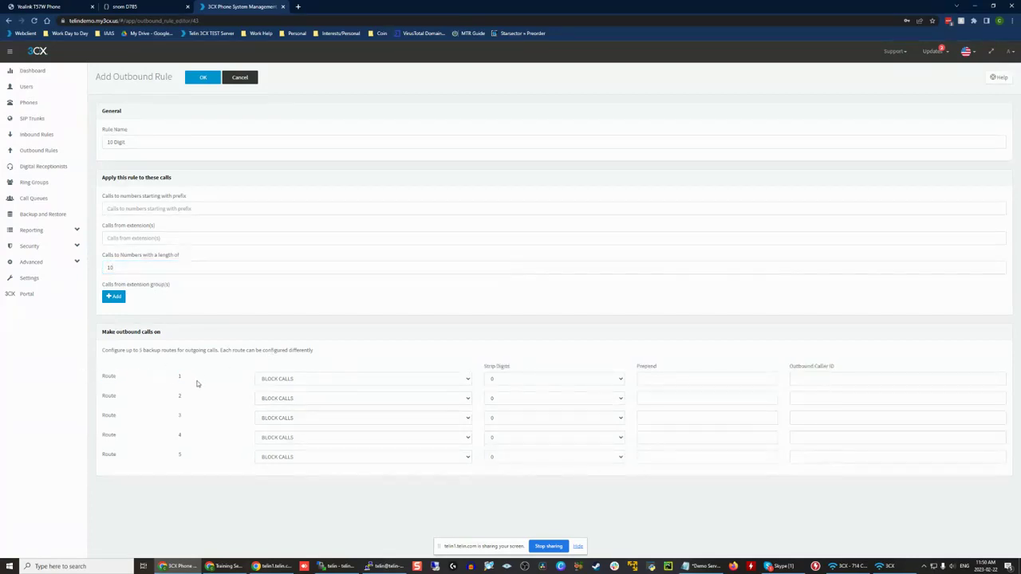
{"action": "left_click", "coordinate": [293, 379]}
{"action": "left_click", "coordinate": [288, 395]}
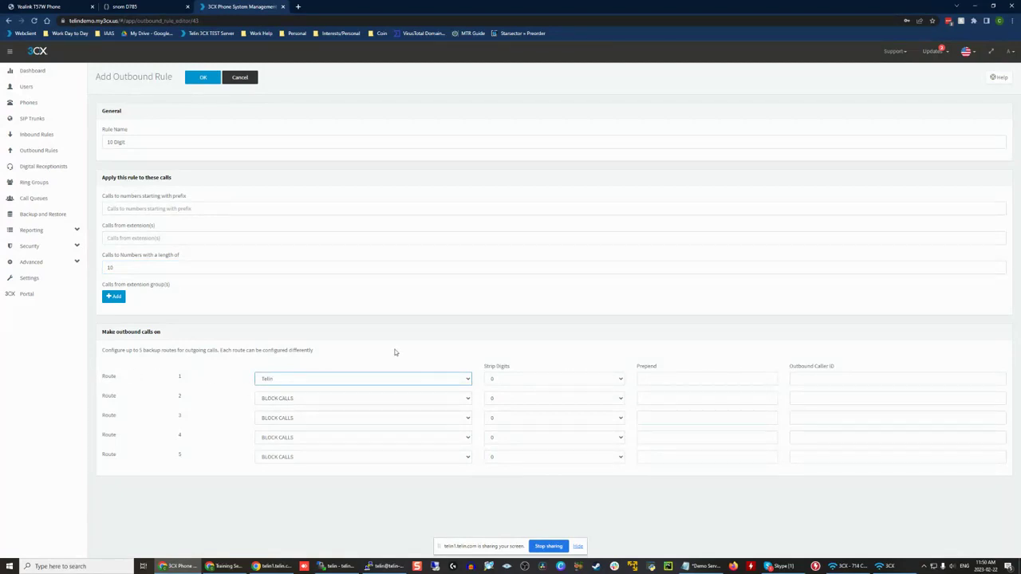
{"action": "left_click", "coordinate": [313, 379]}
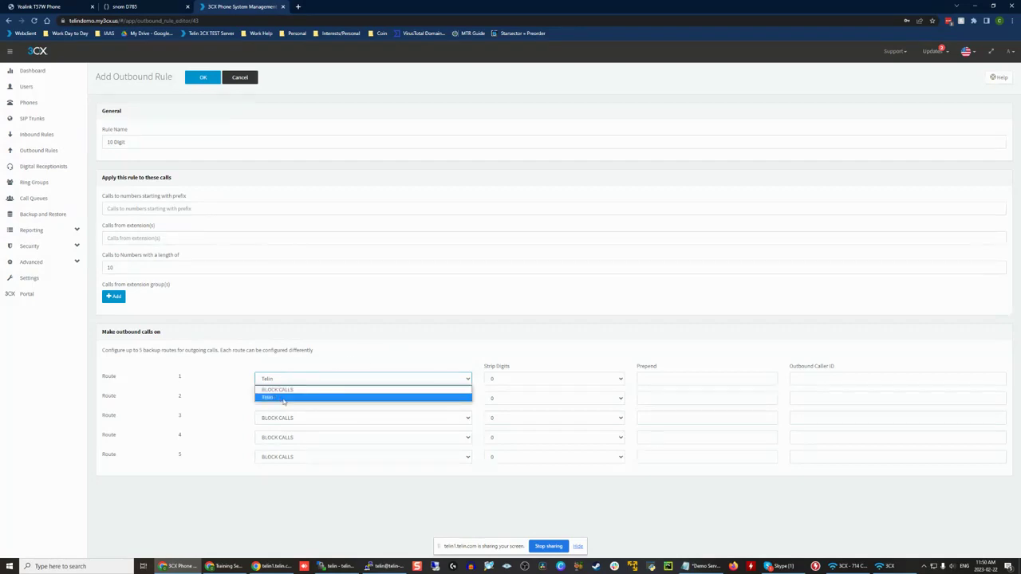
{"action": "left_click", "coordinate": [193, 203]}
{"action": "left_click", "coordinate": [194, 207]}
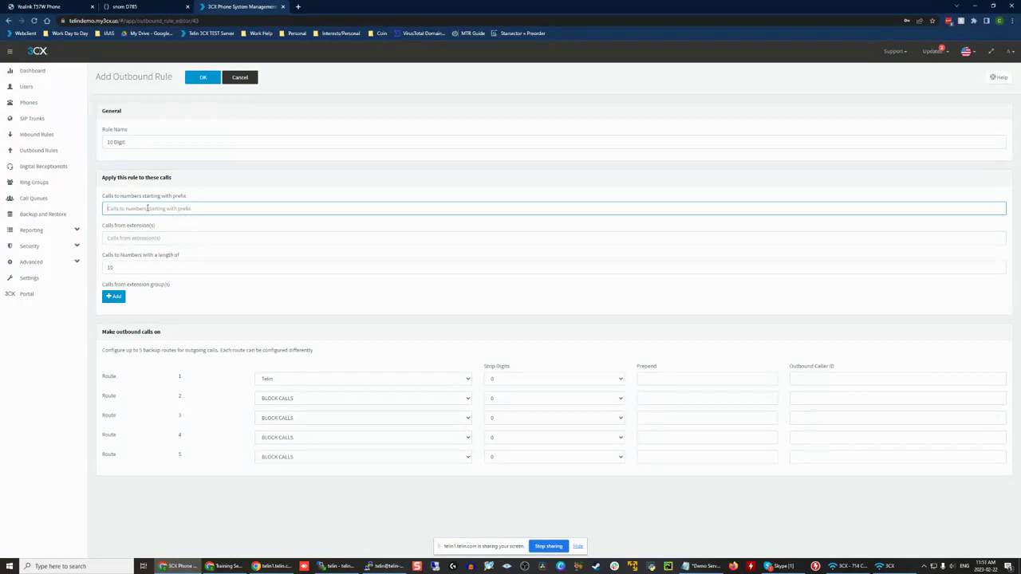
Step: Clear the rule's number length and set route 1 to BLOCK CALLS
{"action": "left_click", "coordinate": [136, 267]}
{"action": "key", "text": "BackSpace"}
{"action": "key", "text": "BackSpace"}
{"action": "left_click", "coordinate": [332, 378]}
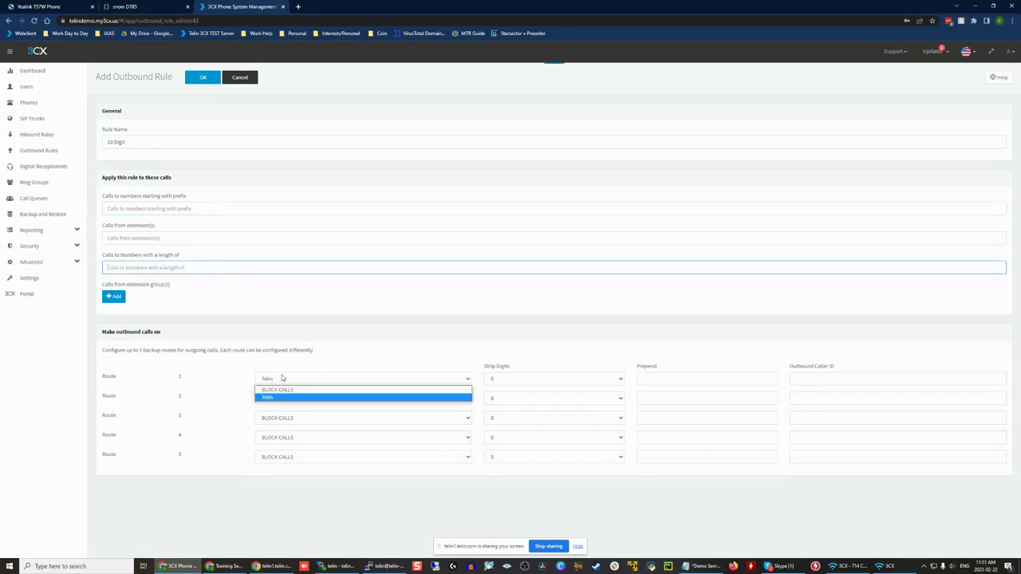
{"action": "left_click", "coordinate": [297, 390]}
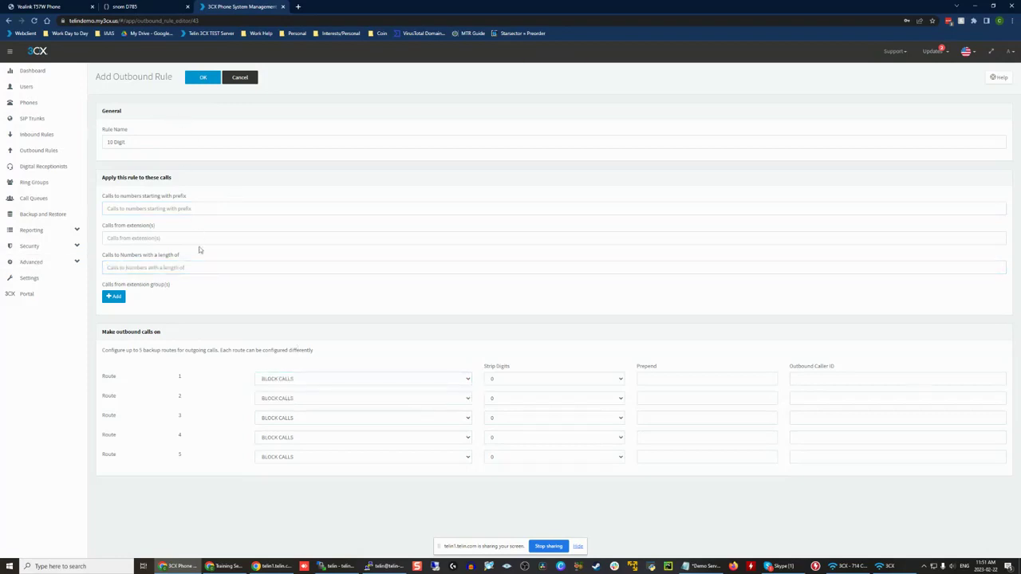
Step: Apply the rule to numbers with a length of 10 and send route 1 out on Telin
{"action": "left_click", "coordinate": [169, 270]}
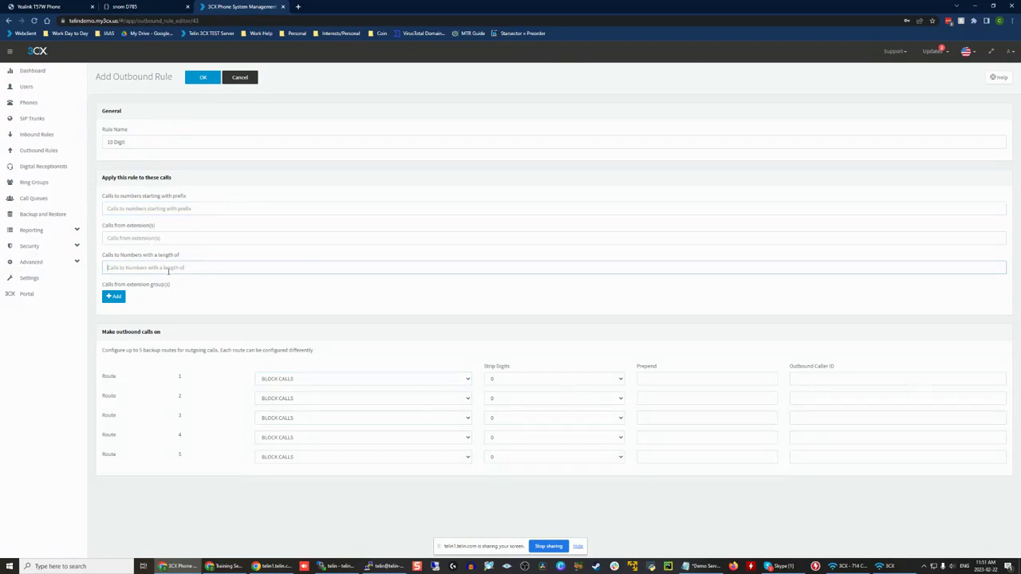
{"action": "left_click", "coordinate": [143, 209]}
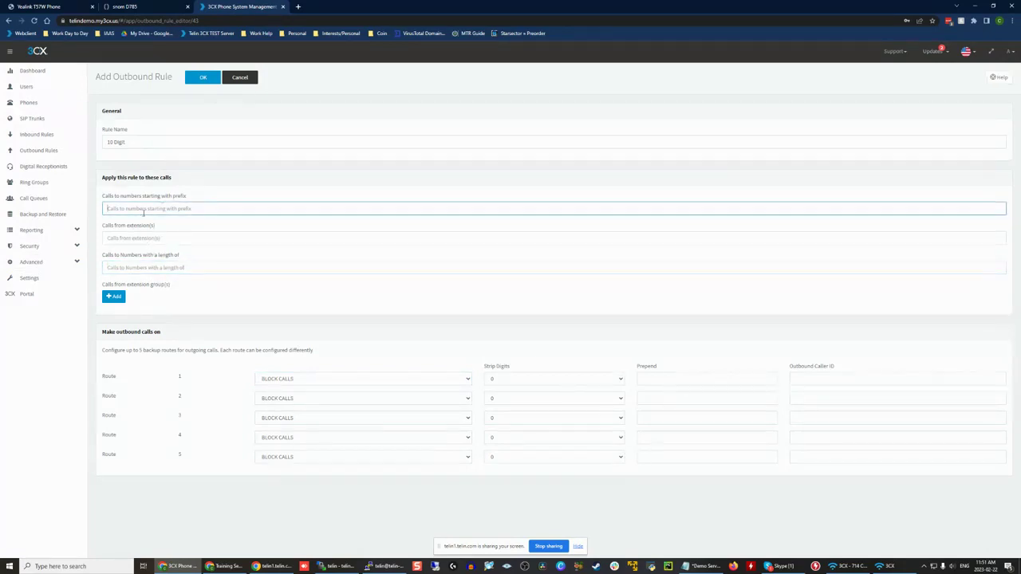
{"action": "left_click", "coordinate": [144, 269]}
{"action": "type", "text": "10"}
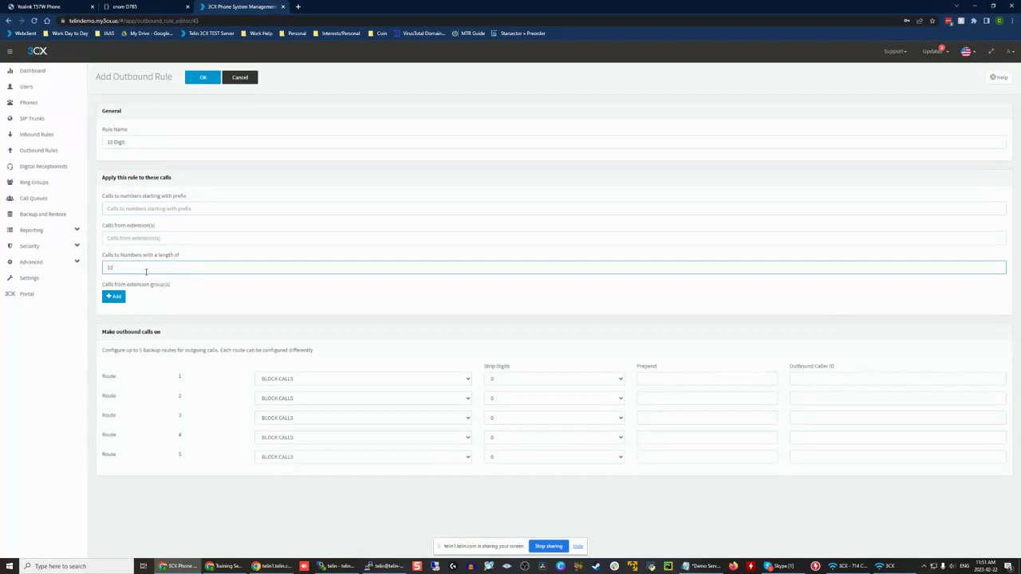
{"action": "left_click", "coordinate": [280, 378]}
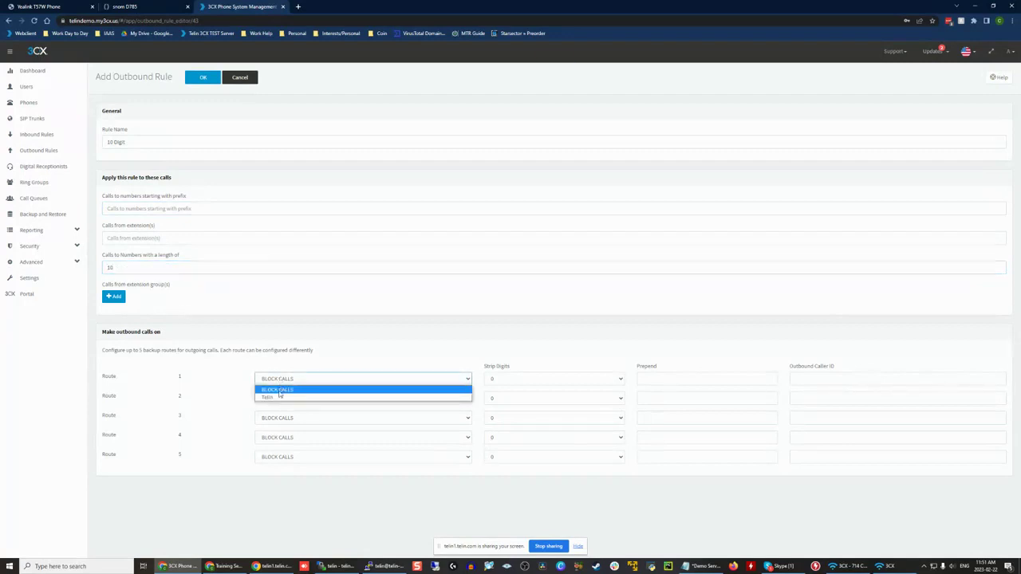
{"action": "left_click", "coordinate": [279, 396]}
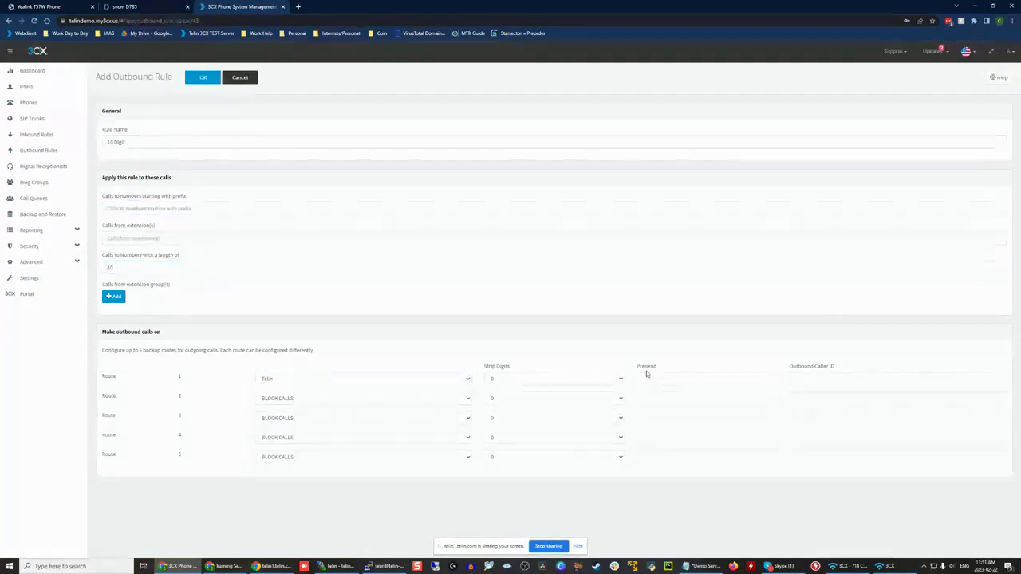
Step: Prepend +1 to the numbers dialled on route 1 of the 10 Digit rule
{"action": "left_click", "coordinate": [672, 375]}
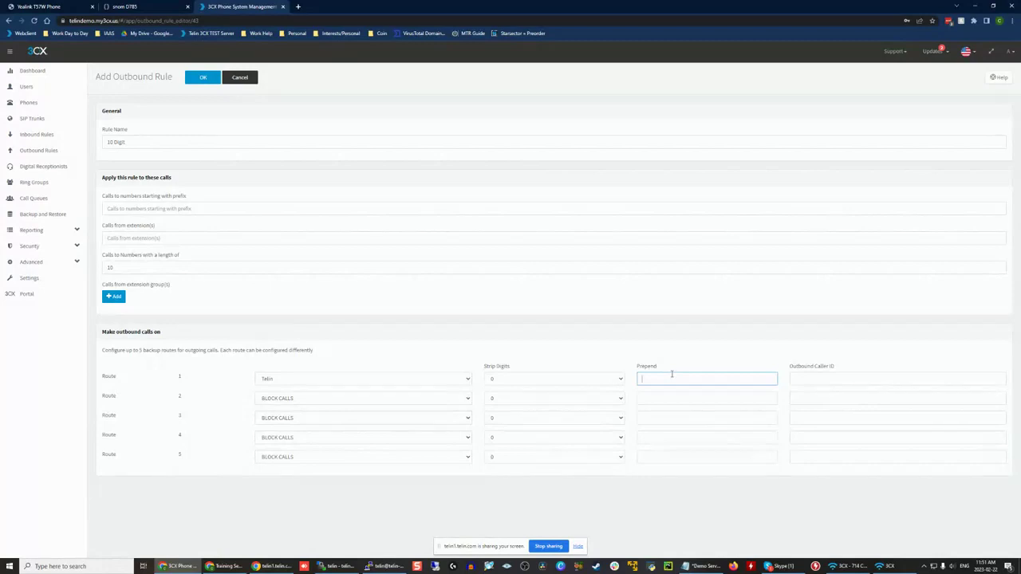
{"action": "type", "text": "+1"}
{"action": "left_click_drag", "start_coordinate": [672, 375], "coordinate": [596, 380]}
Step: Try a sample phone number after +1 in route 1's prepend value and remove it again
{"action": "left_click", "coordinate": [664, 375]}
{"action": "type", "text": "555678"}
{"action": "key", "text": "BackSpace"}
{"action": "type", "text": "56667777"}
{"action": "left_click_drag", "start_coordinate": [649, 379], "coordinate": [684, 381]}
{"action": "key", "text": "BackSpace"}
Step: Leave the outbound caller ID for route 1 blank and save the 10 Digit outbound rule
{"action": "left_click", "coordinate": [857, 372]}
{"action": "left_click", "coordinate": [643, 378]}
{"action": "left_click", "coordinate": [796, 378]}
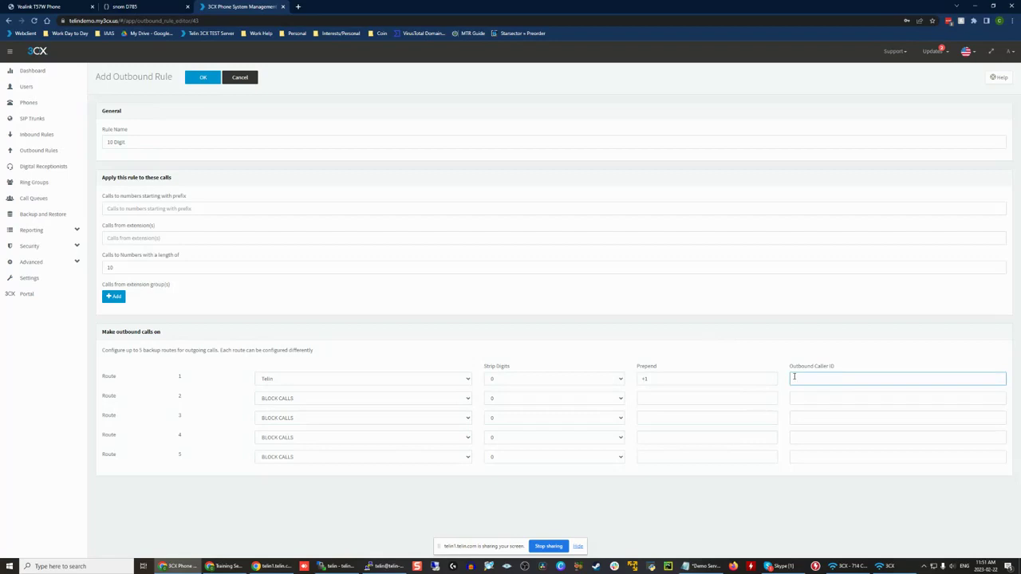
{"action": "left_click", "coordinate": [746, 360]}
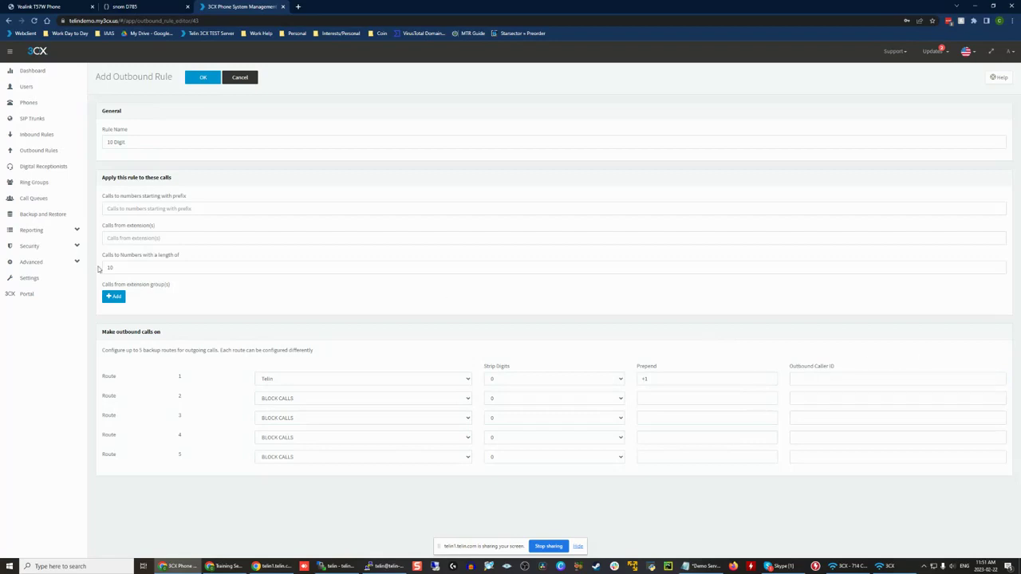
{"action": "left_click", "coordinate": [835, 378]}
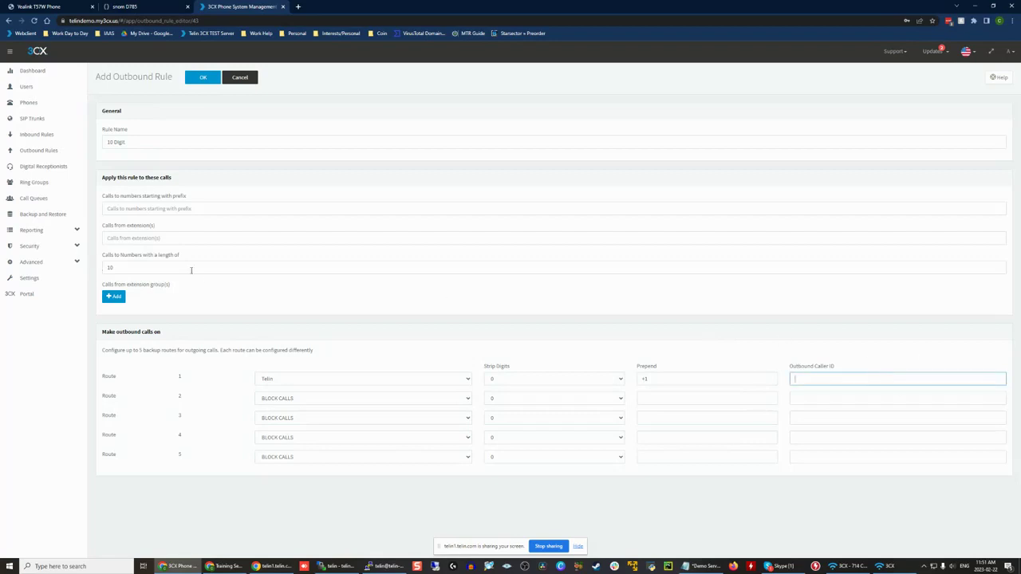
{"action": "left_click", "coordinate": [203, 78]}
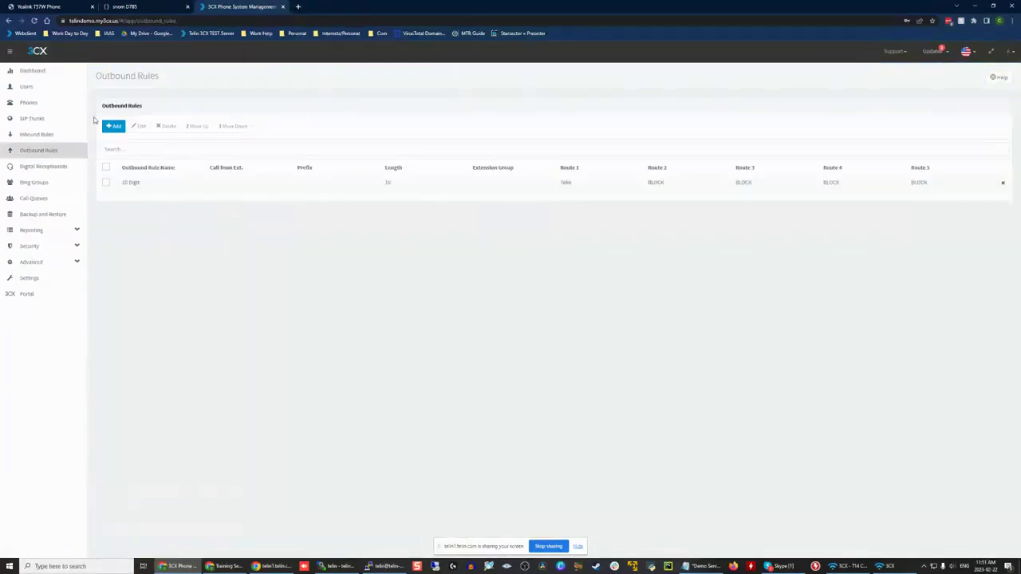
Step: Add a new outbound rule named 11 that applies to numbers with a length of 11
{"action": "left_click", "coordinate": [113, 126]}
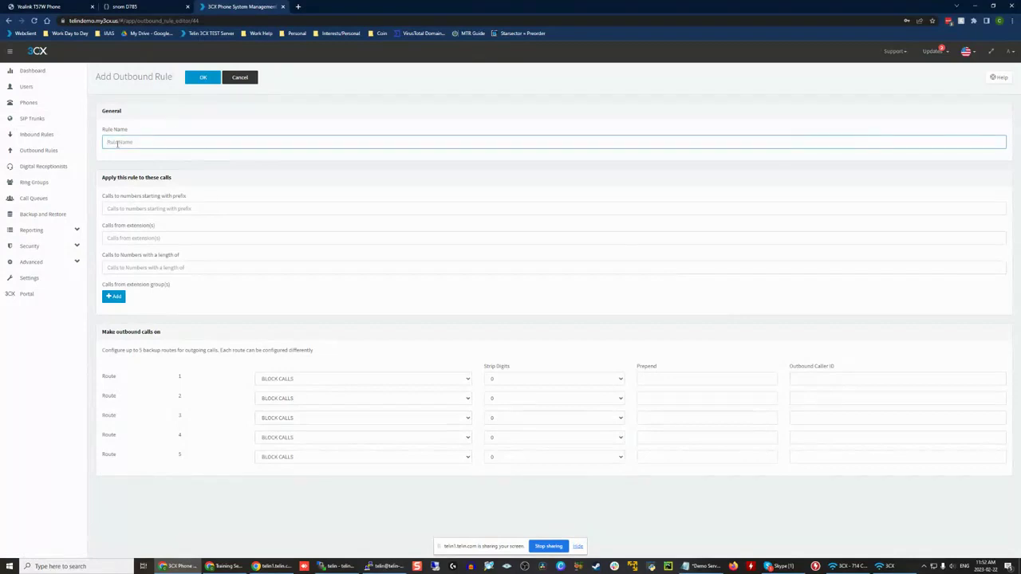
{"action": "type", "text": "111"}
{"action": "left_click", "coordinate": [142, 268]}
{"action": "type", "text": "11"}
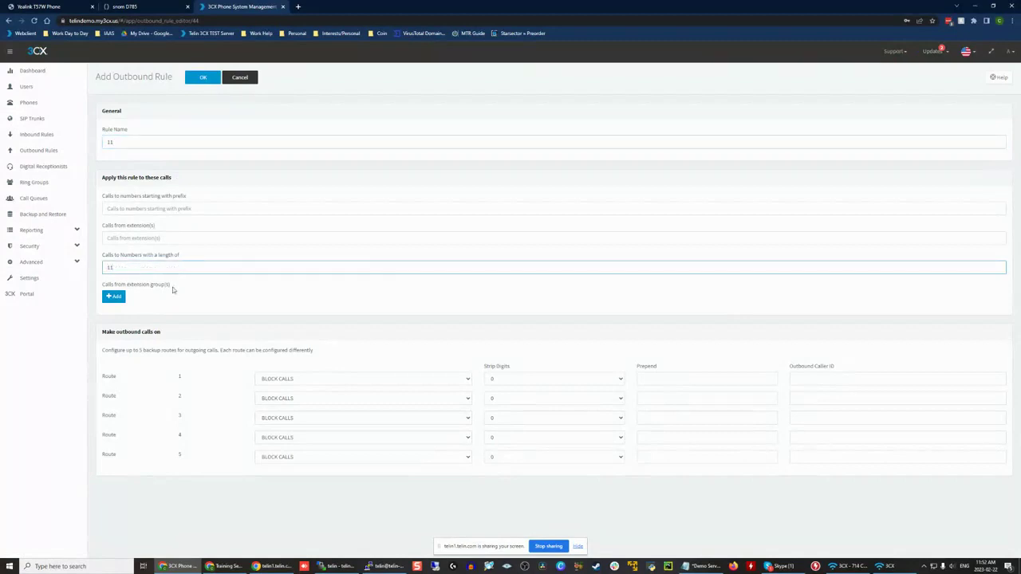
Step: Send route 1 of the new rule out on Telin and prepend + to the dialled number
{"action": "left_click", "coordinate": [335, 363]}
{"action": "left_click", "coordinate": [303, 380]}
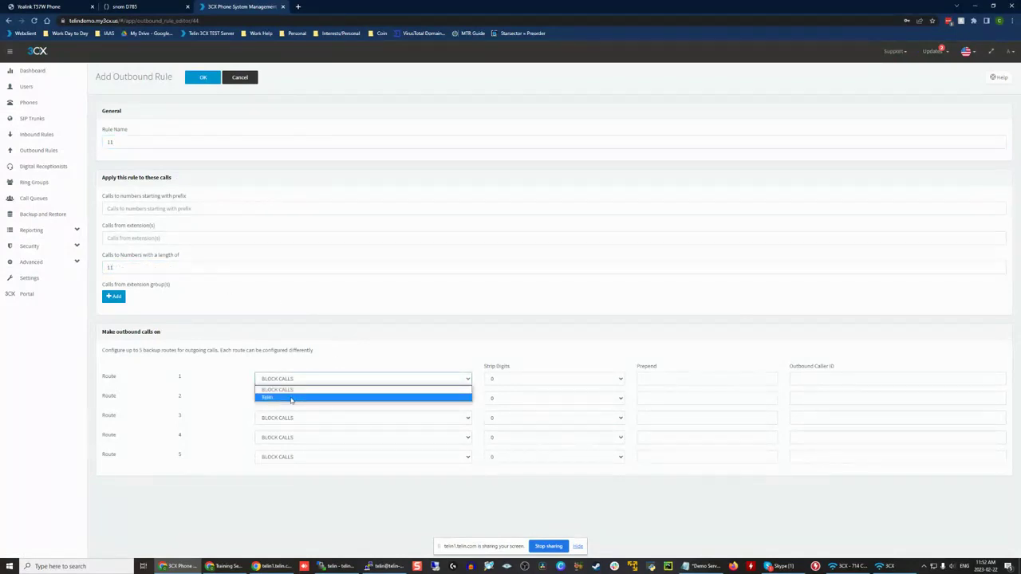
{"action": "left_click", "coordinate": [291, 399]}
{"action": "left_click", "coordinate": [680, 380]}
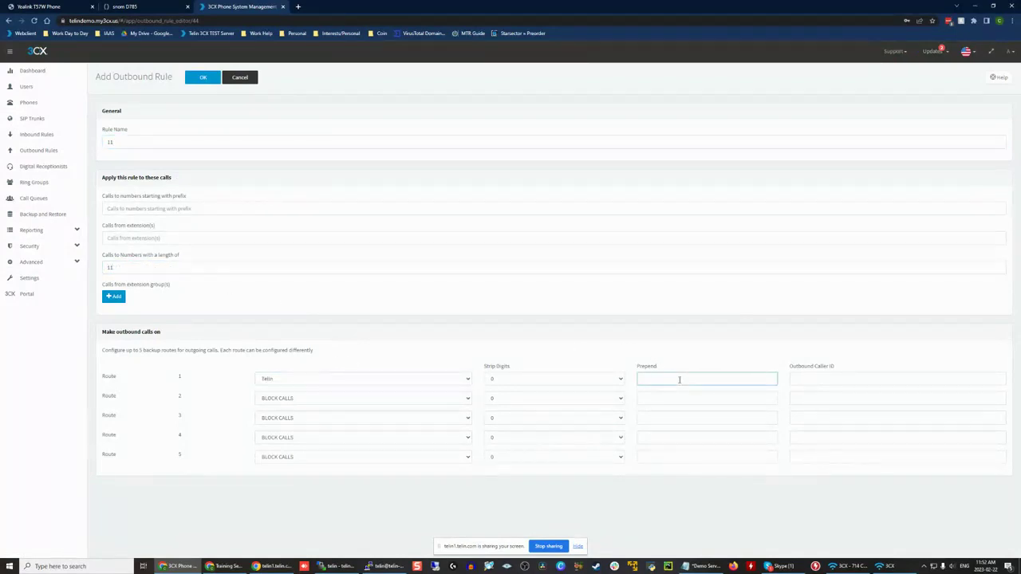
{"action": "type", "text": "+"}
Step: Review the number length and route 1 prepend of the 11 outbound rule and save it
{"action": "left_click", "coordinate": [683, 355]}
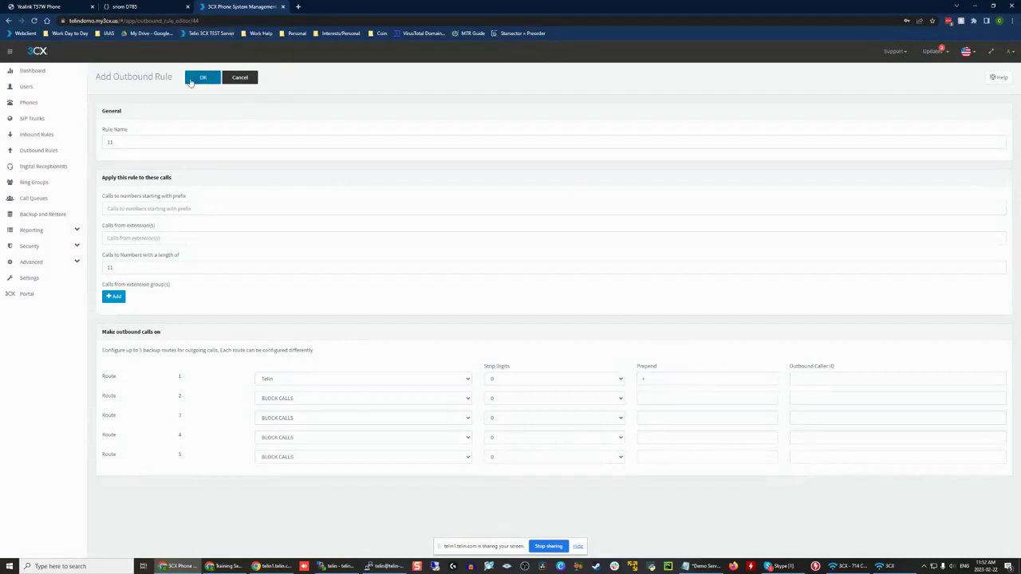
{"action": "left_click", "coordinate": [116, 266]}
{"action": "left_click_drag", "start_coordinate": [160, 263], "coordinate": [107, 267]}
{"action": "left_click", "coordinate": [107, 272]}
{"action": "left_click", "coordinate": [165, 272]}
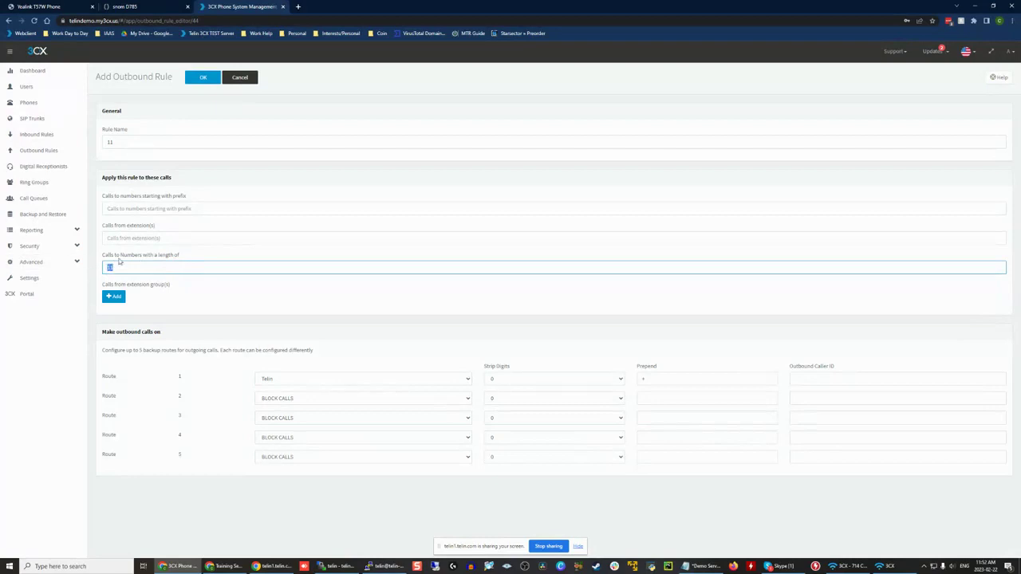
{"action": "left_click", "coordinate": [680, 381]}
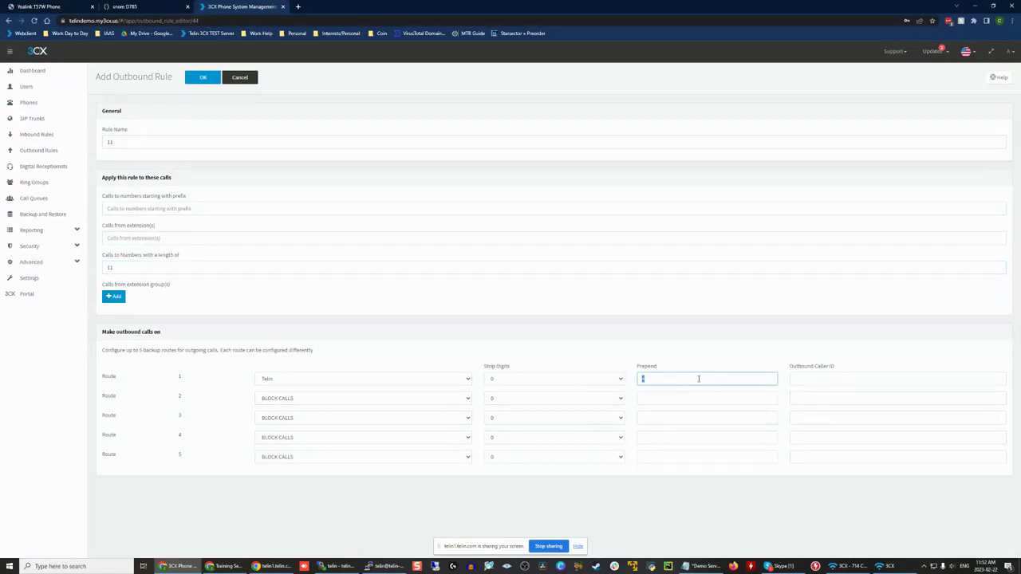
{"action": "double_click", "coordinate": [706, 381]}
{"action": "left_click", "coordinate": [706, 382]}
{"action": "left_click_drag", "start_coordinate": [152, 371], "coordinate": [233, 373]}
{"action": "left_click", "coordinate": [526, 348]}
{"action": "left_click", "coordinate": [203, 79]}
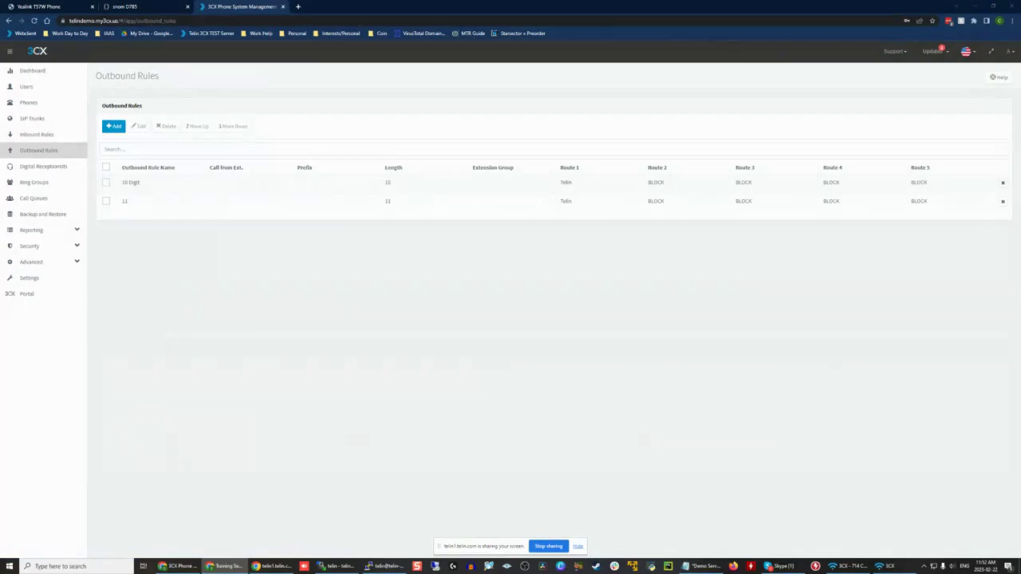
Step: Add another outbound rule named 7 Digit that applies to numbers with a length of 7
{"action": "left_click", "coordinate": [113, 126]}
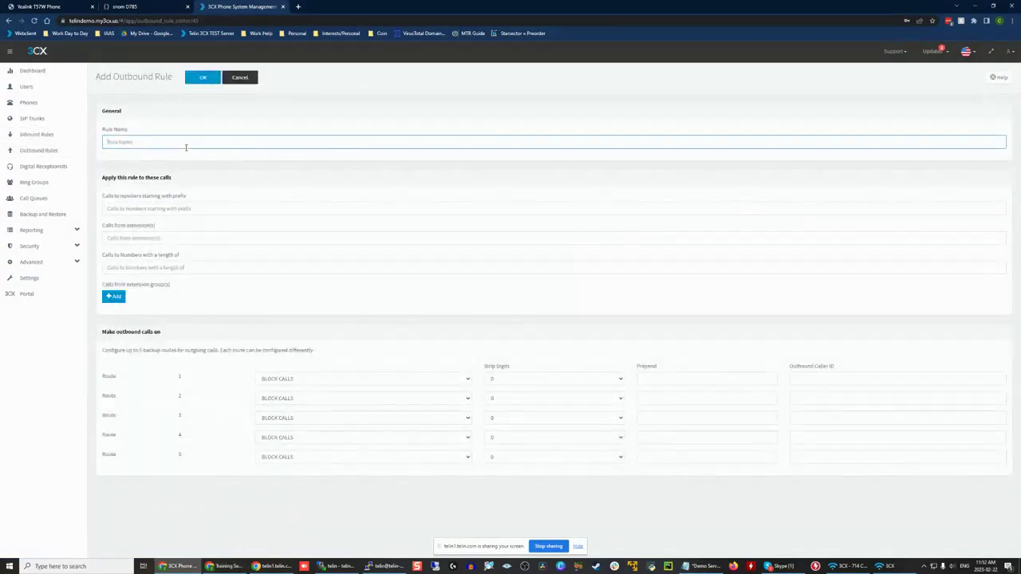
{"action": "type", "text": "7 Digit"}
{"action": "left_click", "coordinate": [154, 206]}
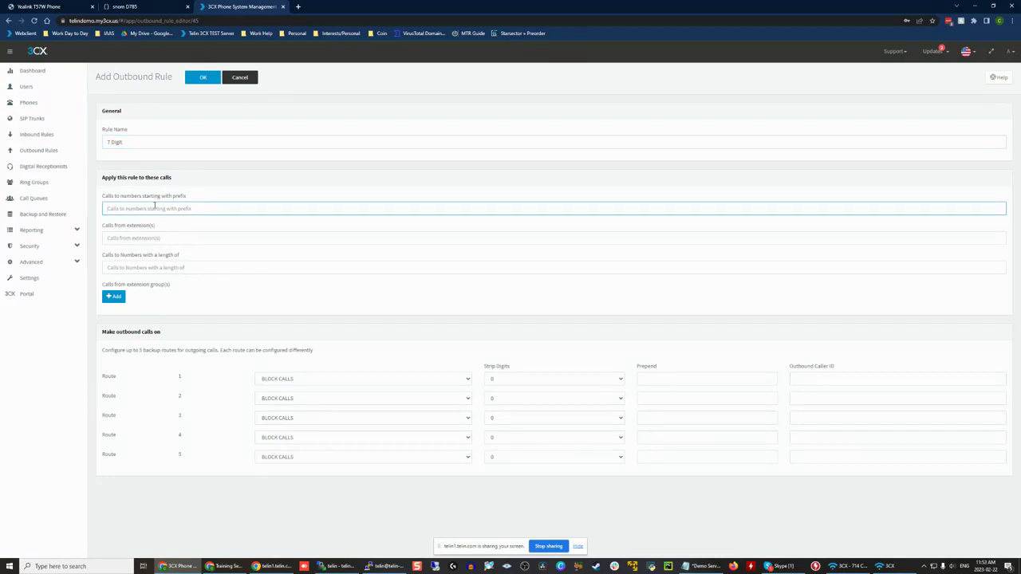
{"action": "left_click", "coordinate": [167, 264]}
{"action": "type", "text": "7"}
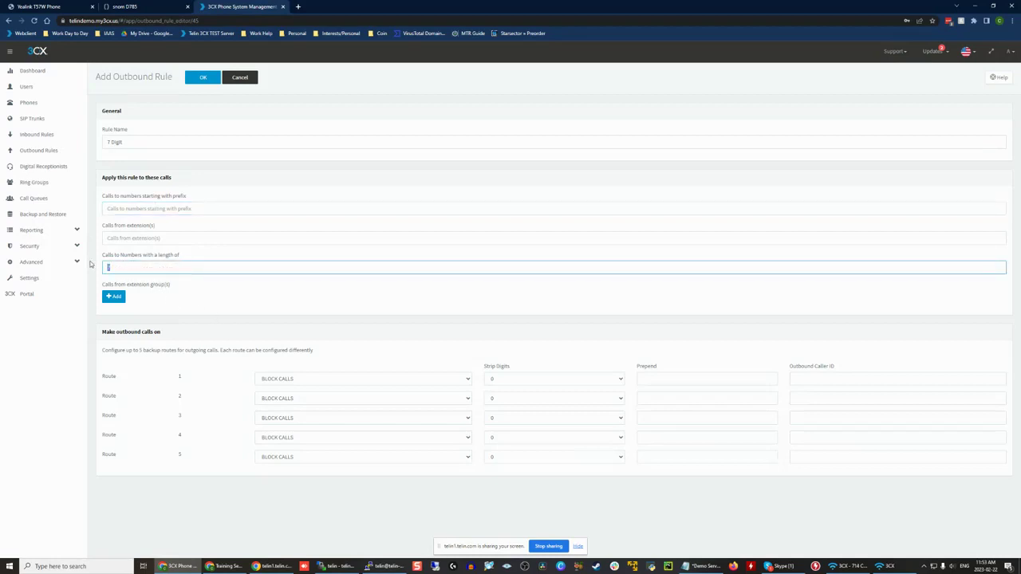
{"action": "left_click", "coordinate": [209, 256]}
{"action": "left_click", "coordinate": [199, 268]}
Step: Send route 1 of the 7 Digit rule out on Telin and prepend +1403 to the number
{"action": "left_click", "coordinate": [297, 379]}
{"action": "left_click", "coordinate": [206, 293]}
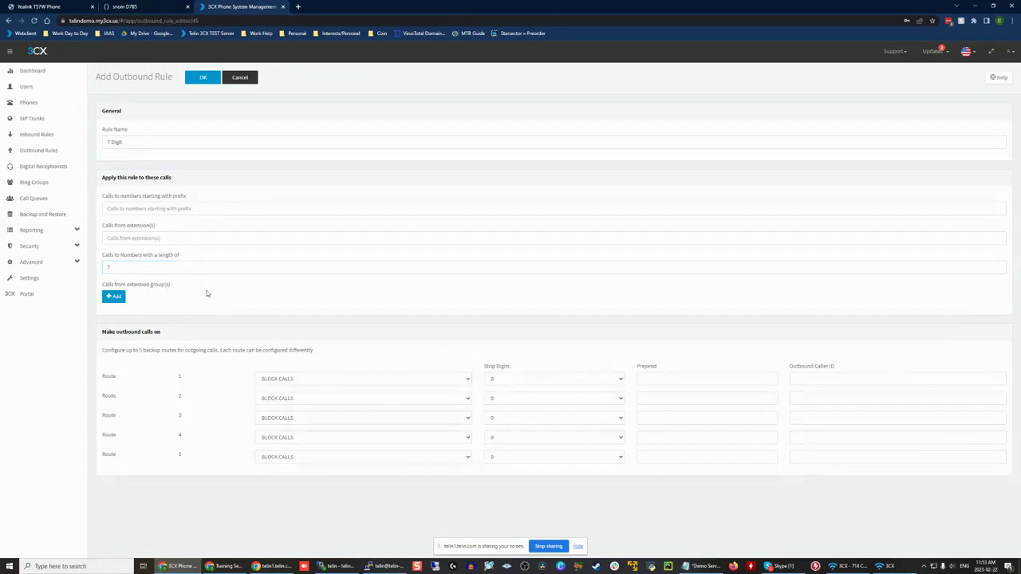
{"action": "left_click", "coordinate": [294, 379]}
{"action": "left_click", "coordinate": [288, 396]}
{"action": "left_click", "coordinate": [675, 382]}
{"action": "type", "text": "+1403"}
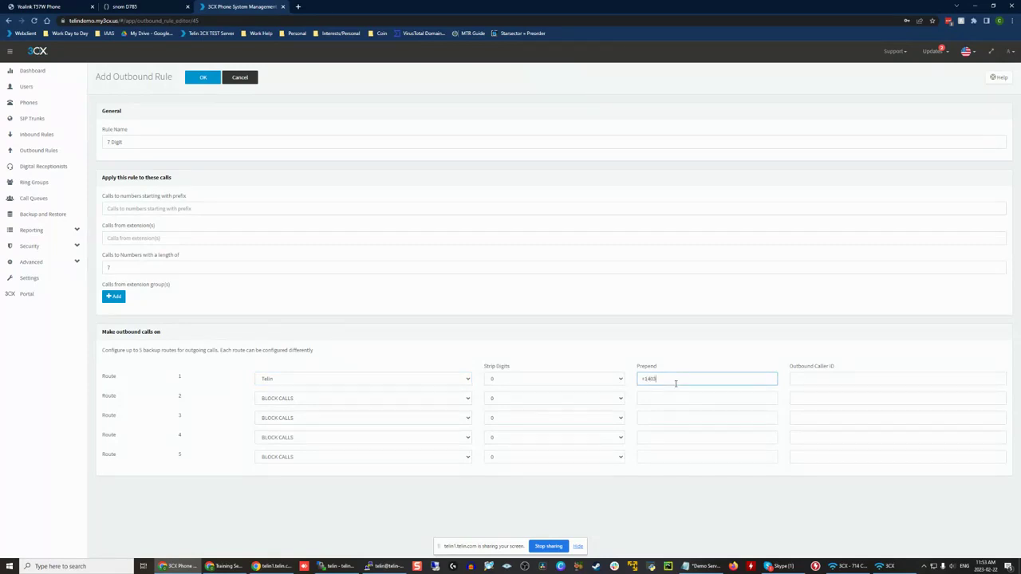
Step: Review the 7 Digit rule's number length and area-code prepend and save the rule
{"action": "left_click", "coordinate": [125, 266]}
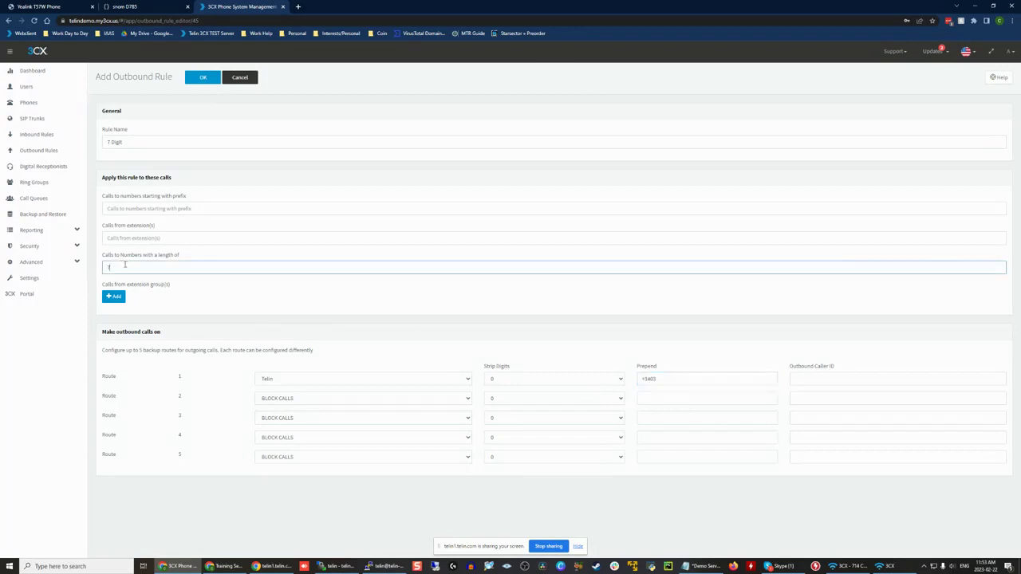
{"action": "left_click_drag", "start_coordinate": [107, 264], "coordinate": [130, 266]}
{"action": "left_click_drag", "start_coordinate": [717, 381], "coordinate": [568, 384]}
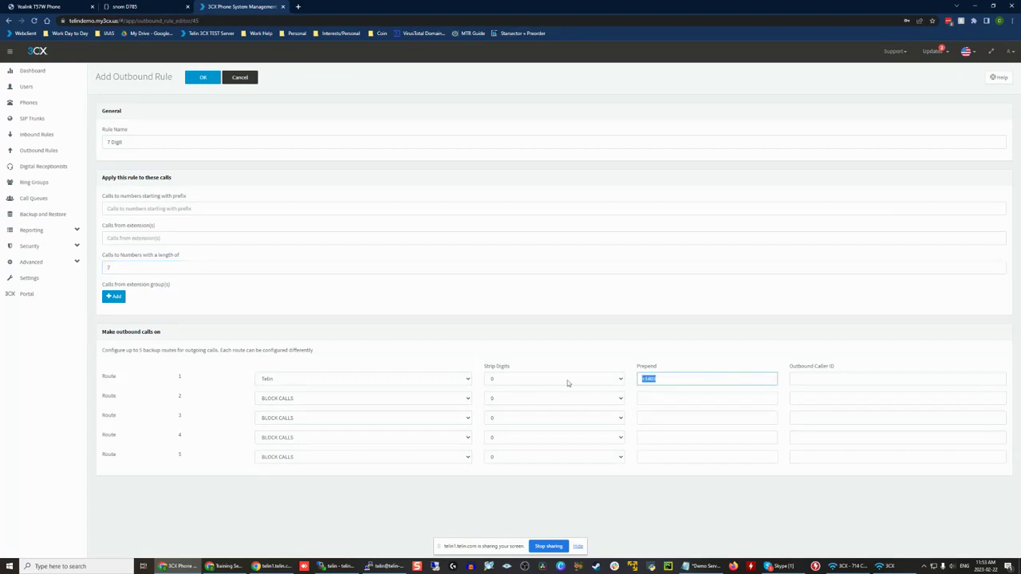
{"action": "left_click", "coordinate": [634, 373]}
{"action": "left_click_drag", "start_coordinate": [647, 378], "coordinate": [672, 378]}
{"action": "left_click", "coordinate": [678, 378]}
{"action": "left_click", "coordinate": [201, 76]}
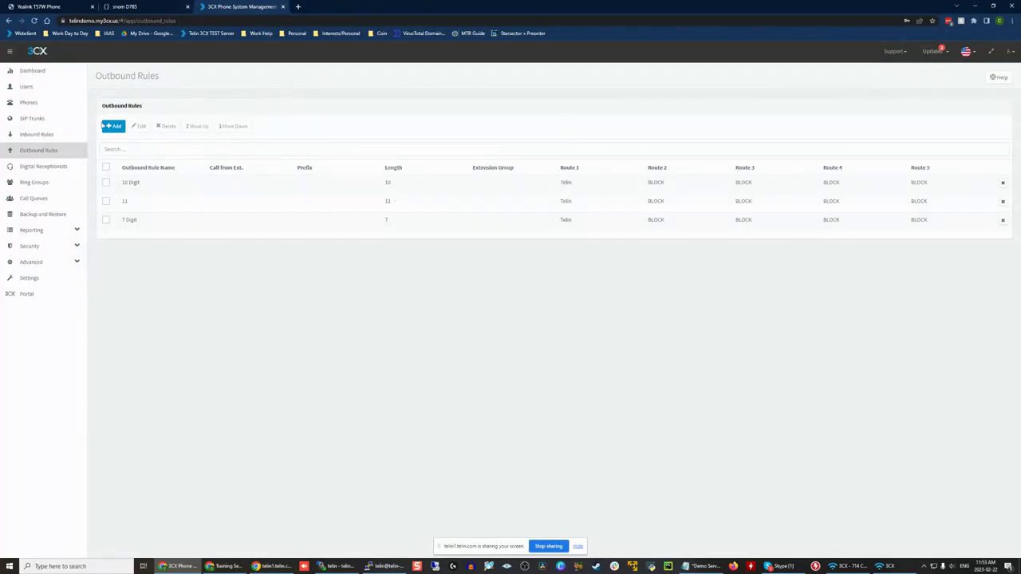
Step: Start another outbound rule and examine its criteria for prefix, calling extensions, number length and extension groups
{"action": "left_click", "coordinate": [114, 126]}
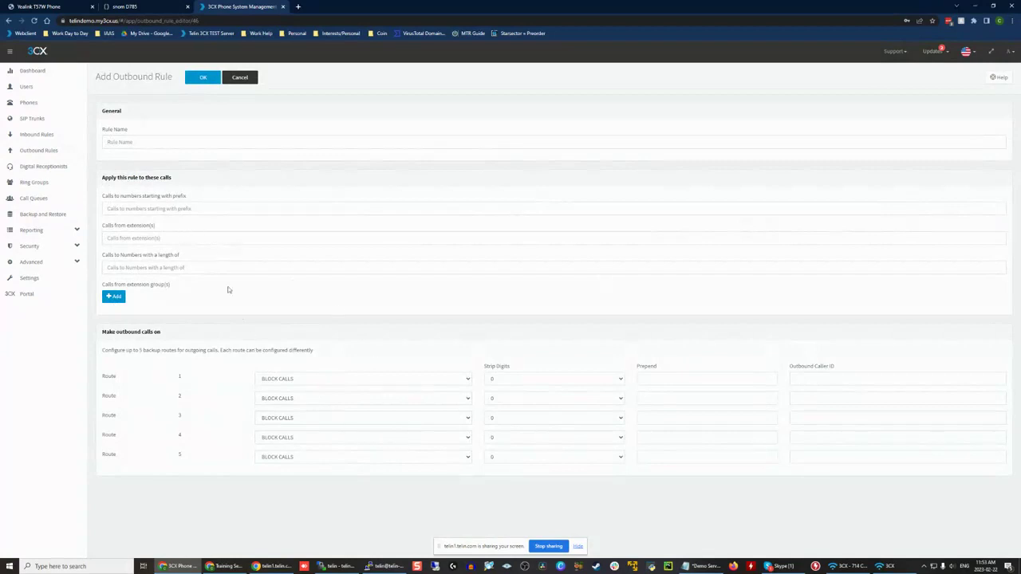
{"action": "left_click", "coordinate": [183, 204]}
{"action": "left_click", "coordinate": [191, 177]}
{"action": "left_click", "coordinate": [181, 144]}
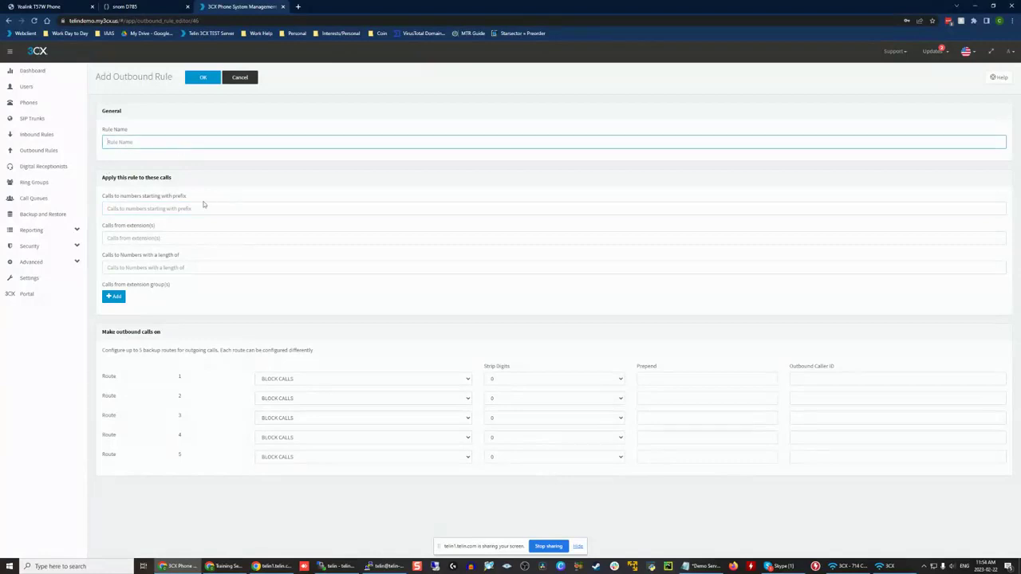
{"action": "mouse_move", "coordinate": [104, 193]}
{"action": "left_mouse_down"}
{"action": "mouse_move", "coordinate": [271, 236]}
{"action": "mouse_move", "coordinate": [290, 295]}
{"action": "mouse_move", "coordinate": [199, 256]}
{"action": "mouse_move", "coordinate": [105, 189]}
{"action": "mouse_move", "coordinate": [128, 189]}
{"action": "mouse_move", "coordinate": [161, 287]}
{"action": "mouse_move", "coordinate": [186, 296]}
{"action": "mouse_move", "coordinate": [102, 186]}
{"action": "left_mouse_up"}
{"action": "left_click", "coordinate": [291, 295]}
{"action": "left_click", "coordinate": [105, 189]}
{"action": "left_click", "coordinate": [186, 296]}
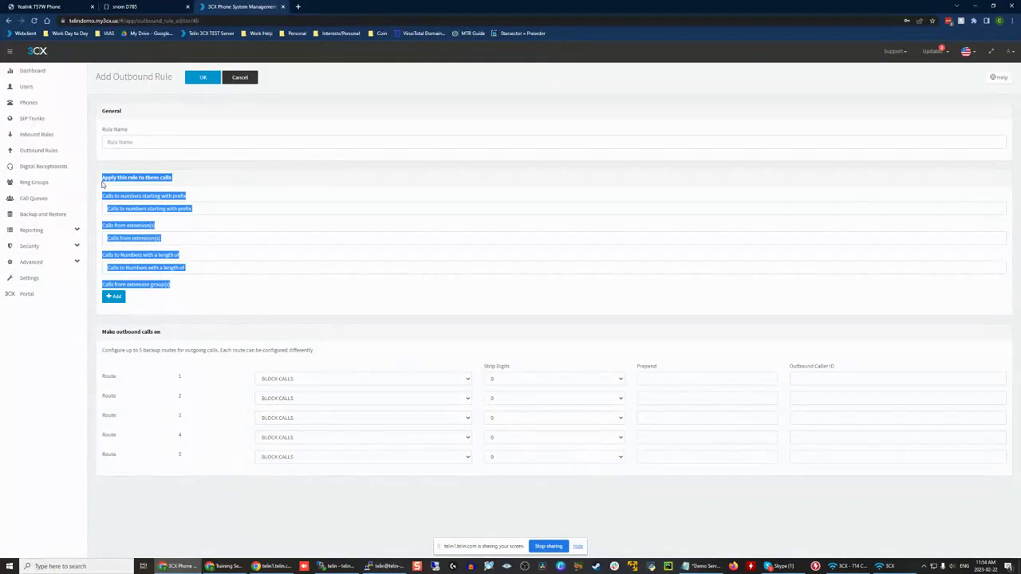
Step: Try a number length of 10-12,14 as the new outbound rule's criterion and clear it again
{"action": "left_click", "coordinate": [103, 185]}
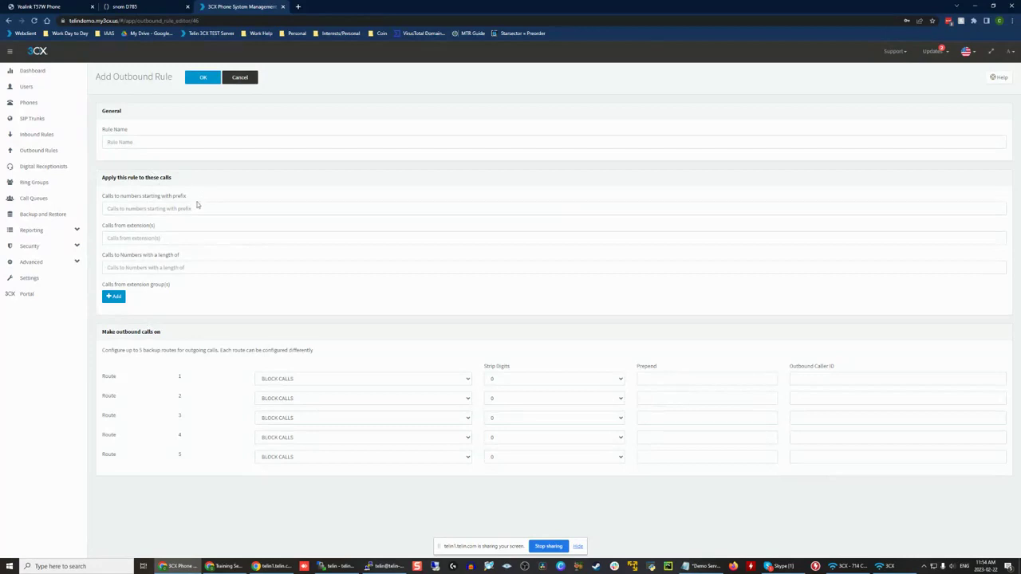
{"action": "left_click", "coordinate": [193, 209]}
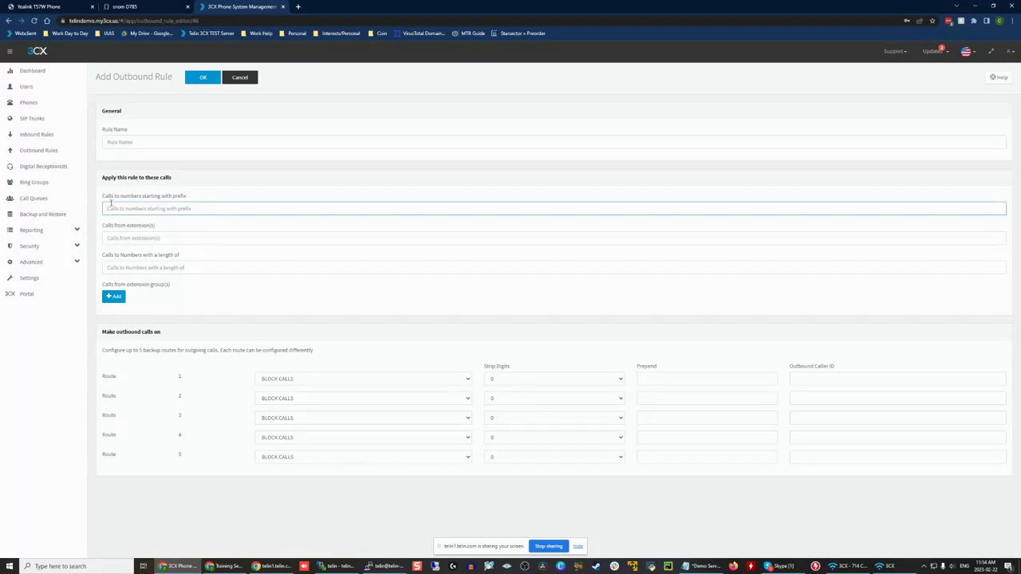
{"action": "left_click", "coordinate": [149, 189]}
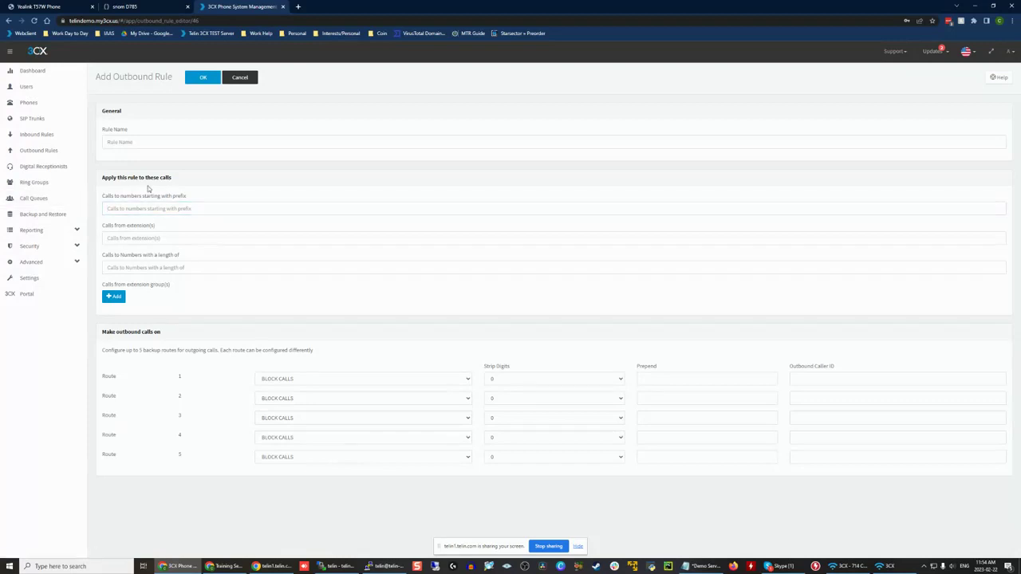
{"action": "left_click", "coordinate": [115, 265]}
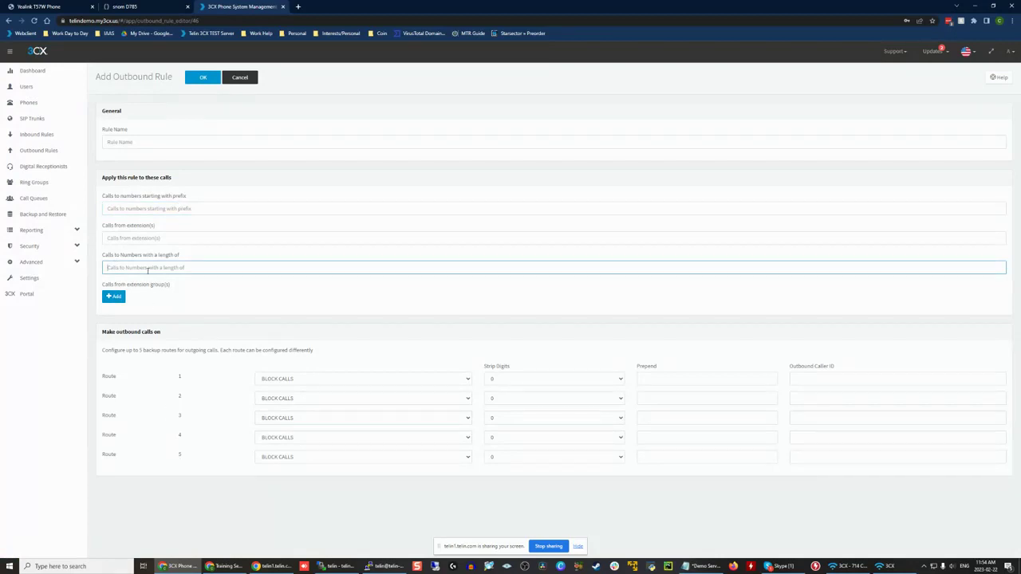
{"action": "type", "text": "10"}
{"action": "key", "text": "BackSpace"}
{"action": "key", "text": "BackSpace"}
{"action": "type", "text": "10"}
{"action": "key", "text": "BackSpace"}
{"action": "key", "text": "BackSpace"}
{"action": "type", "text": "10"}
{"action": "left_click_drag", "start_coordinate": [148, 271], "coordinate": [185, 274]}
{"action": "left_click", "coordinate": [199, 266]}
{"action": "left_click", "coordinate": [141, 210]}
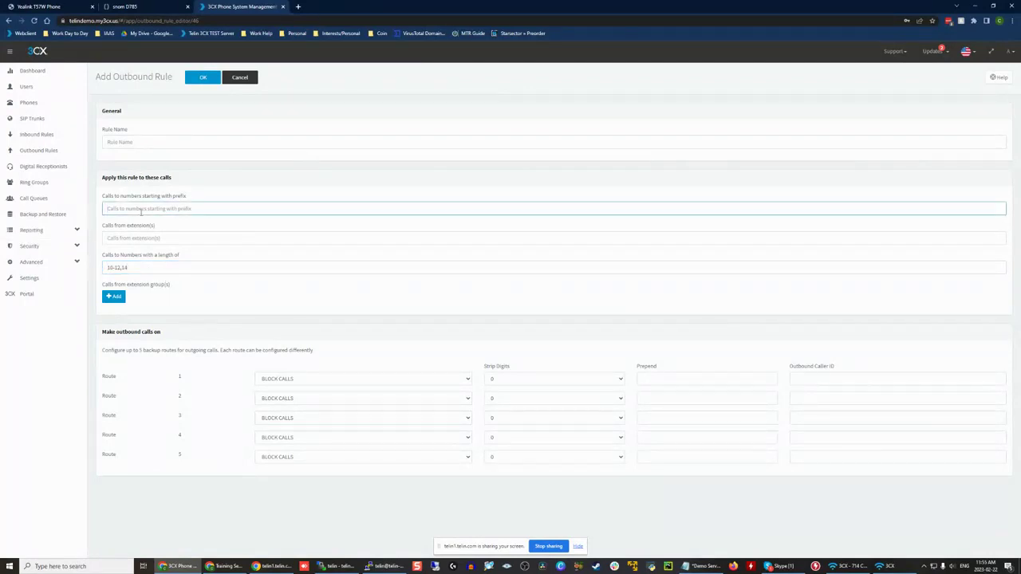
{"action": "triple_click", "coordinate": [141, 266]}
{"action": "key", "text": "BackSpace"}
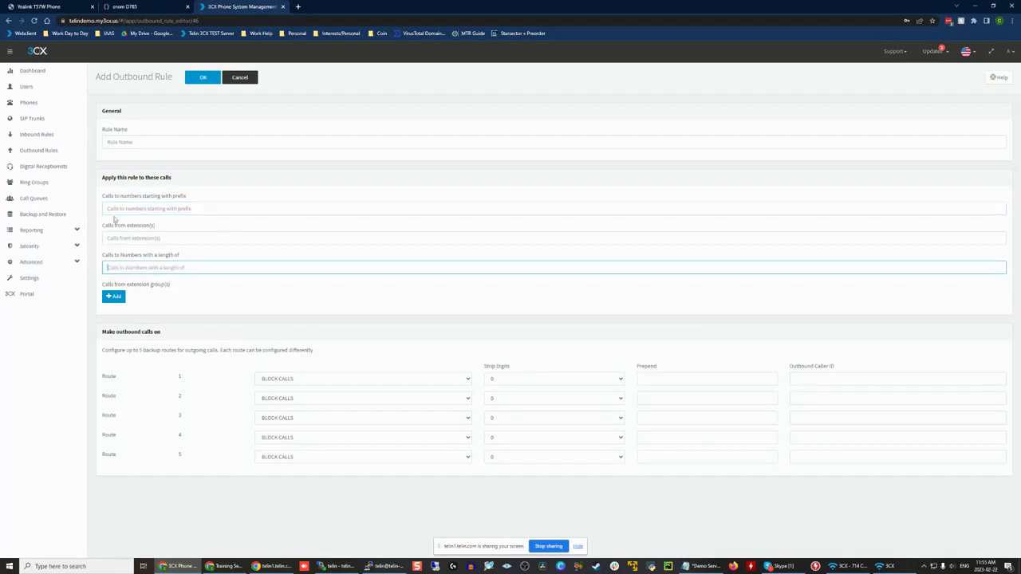
Step: Try 1403 as the number prefix the new outbound rule applies to and clear it again
{"action": "left_click", "coordinate": [128, 208]}
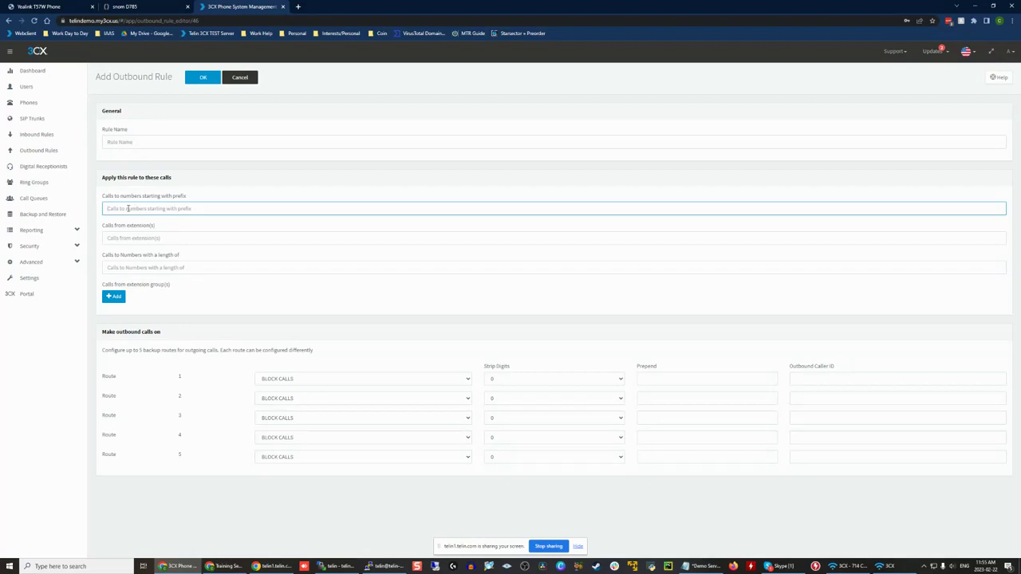
{"action": "type", "text": "1403"}
{"action": "left_click_drag", "start_coordinate": [111, 209], "coordinate": [69, 205]}
{"action": "key", "text": "ctrl+a"}
{"action": "key", "text": "BackSpace"}
{"action": "left_click", "coordinate": [160, 203]}
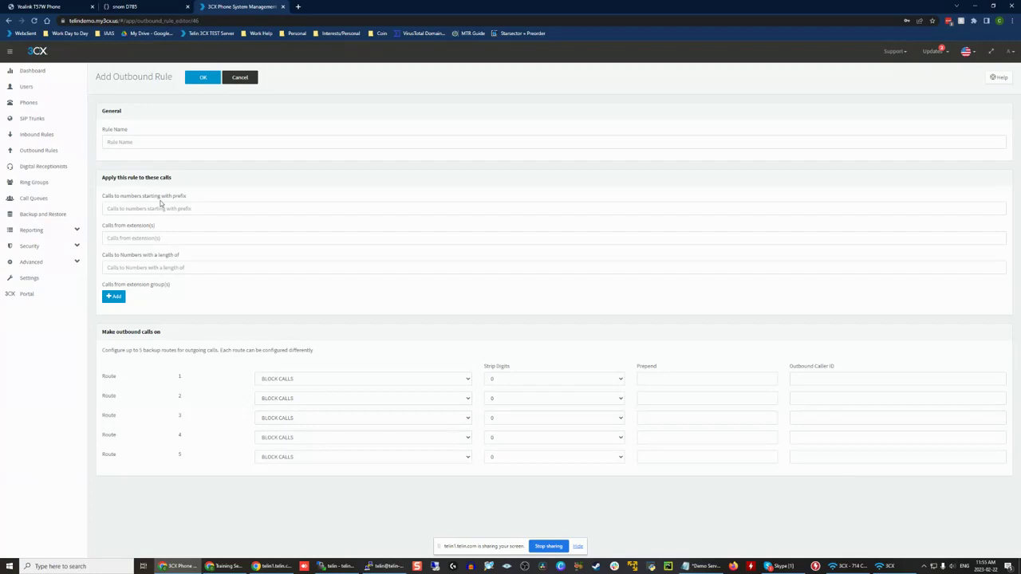
Step: Try limiting the outbound rule to calls from the extension group New Group and remove that group again
{"action": "left_click", "coordinate": [135, 238]}
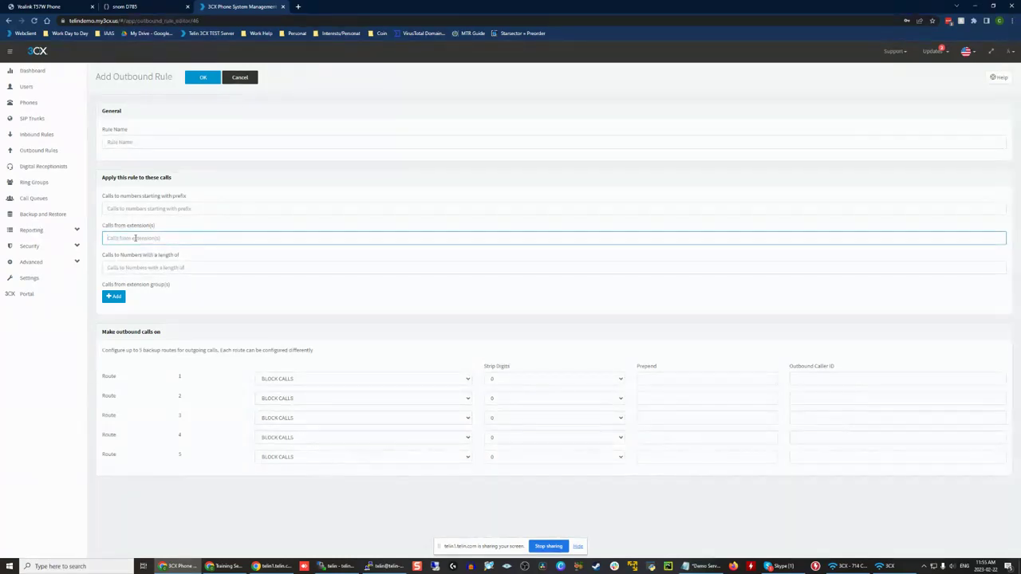
{"action": "left_click", "coordinate": [124, 299]}
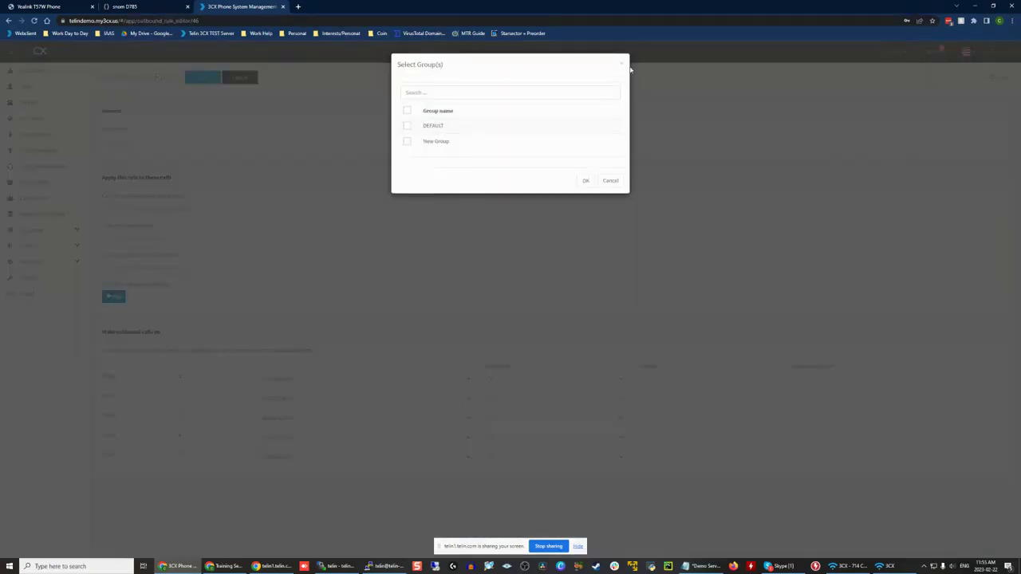
{"action": "left_click", "coordinate": [406, 141]}
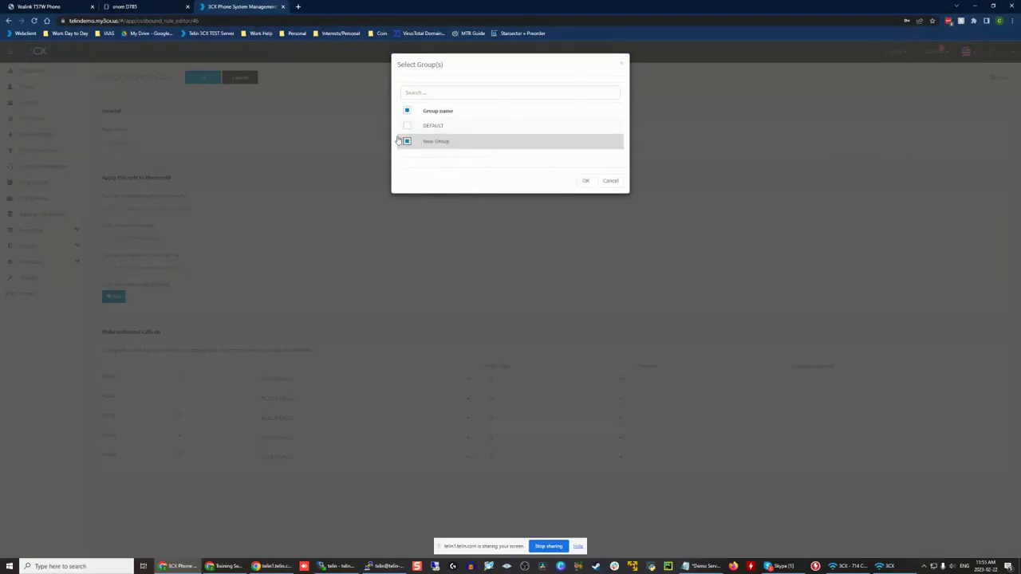
{"action": "left_click", "coordinate": [585, 181]}
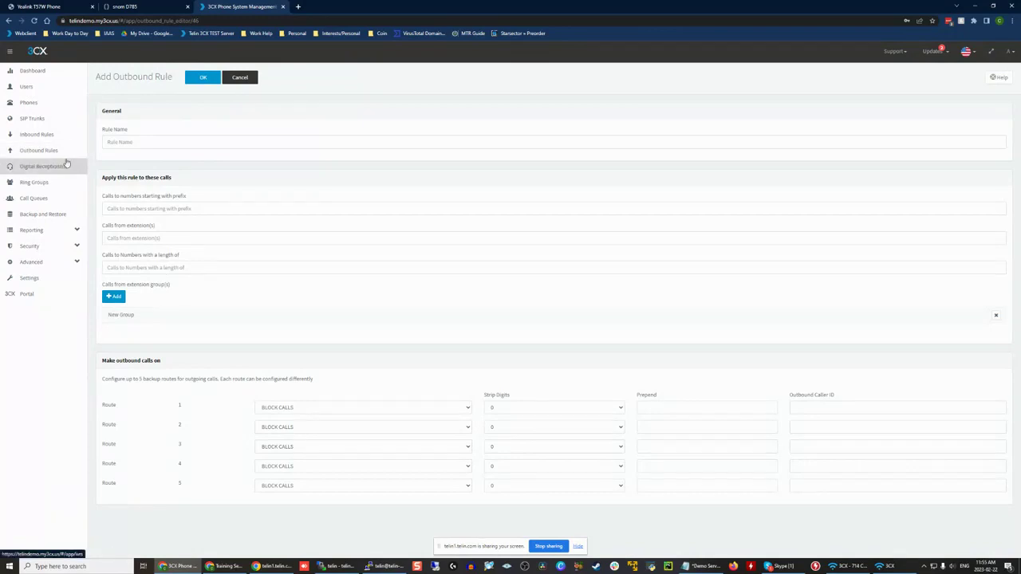
{"action": "triple_click", "coordinate": [177, 163]}
{"action": "left_click", "coordinate": [176, 163]}
{"action": "left_click", "coordinate": [996, 317]}
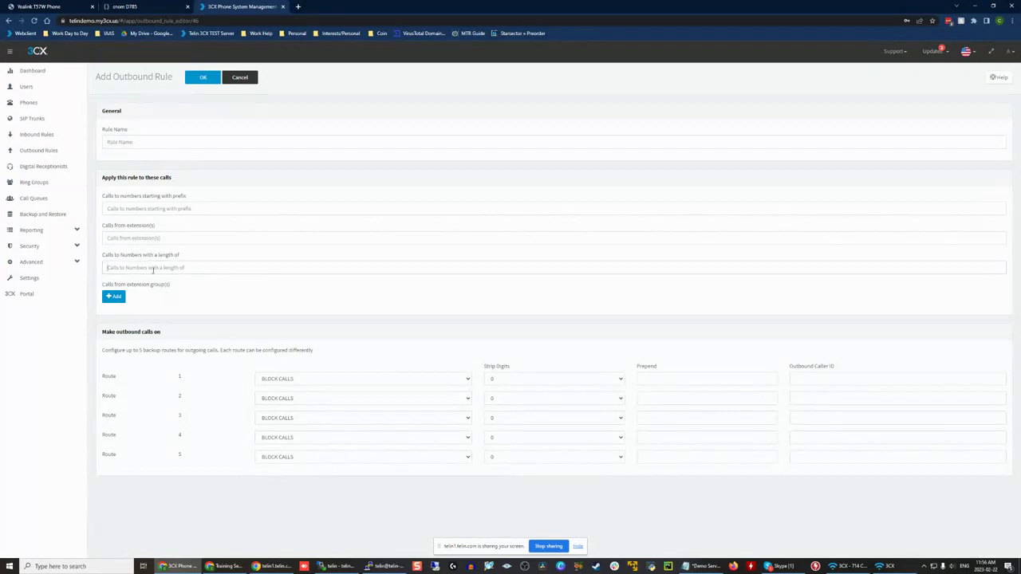
Step: Review the calling extension, extension group and number length criteria along with route 1's digit options
{"action": "left_click", "coordinate": [172, 239]}
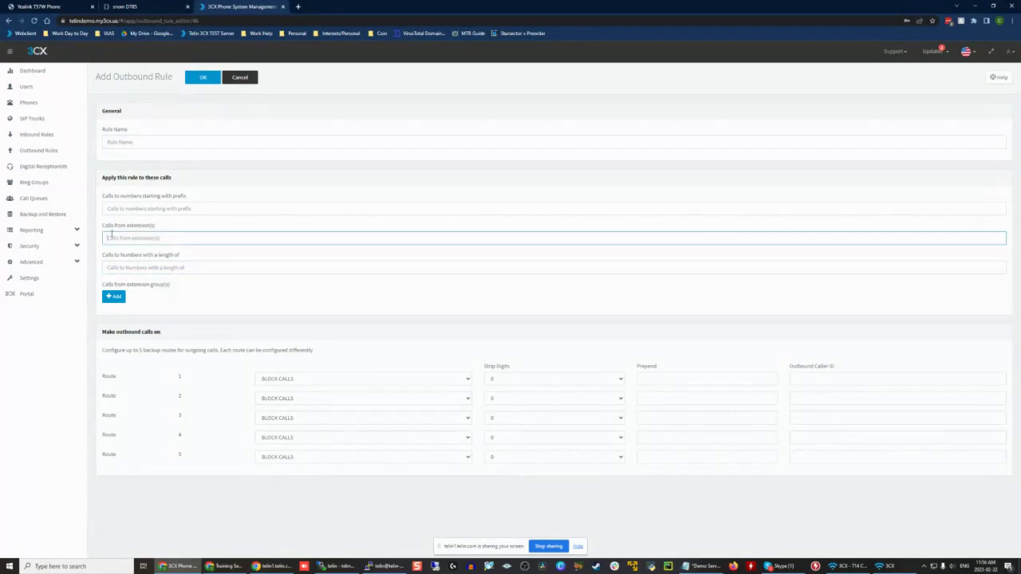
{"action": "left_click_drag", "start_coordinate": [97, 287], "coordinate": [170, 287]}
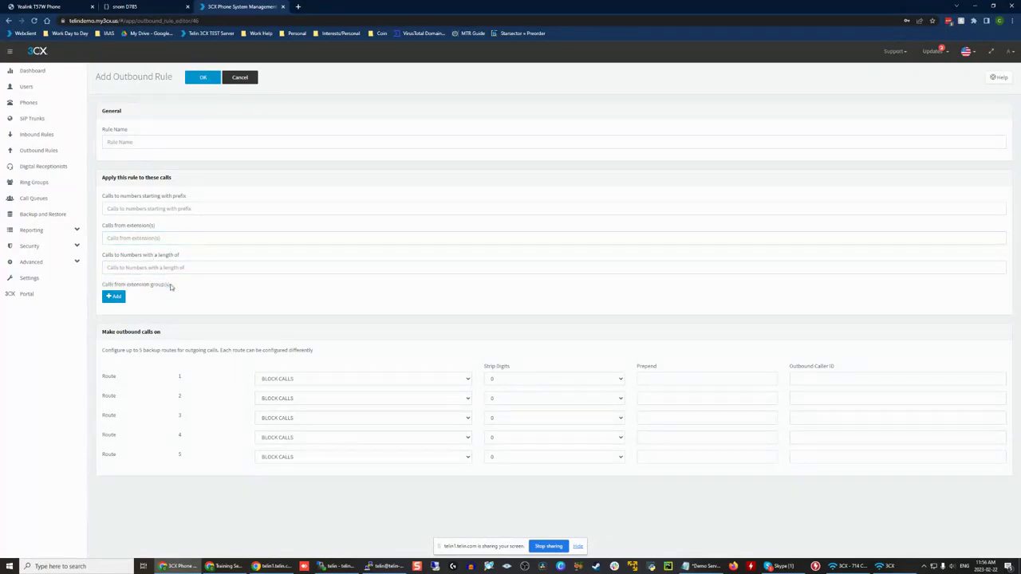
{"action": "left_click", "coordinate": [200, 269]}
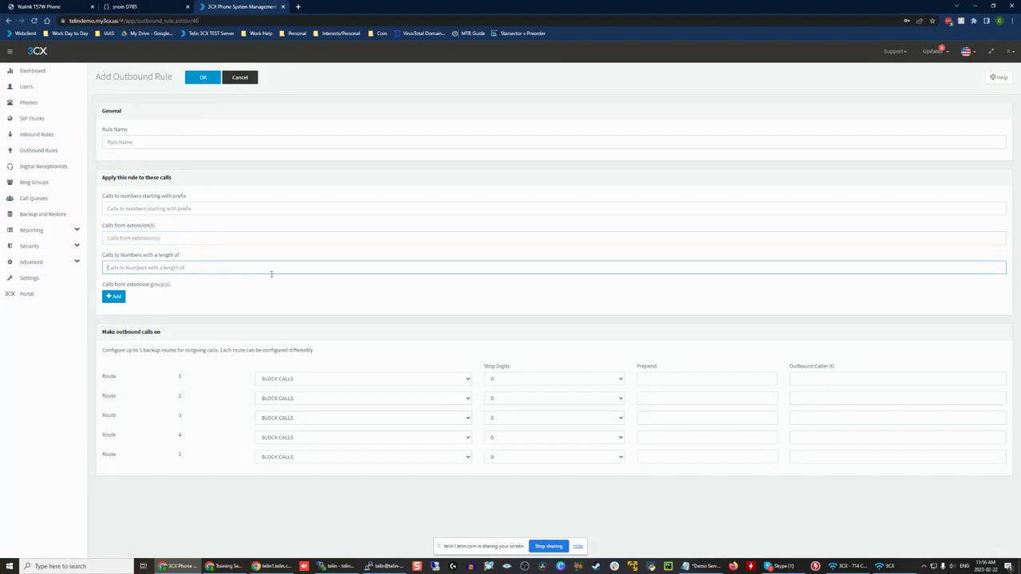
{"action": "left_click", "coordinate": [592, 379]}
{"action": "left_click", "coordinate": [662, 372]}
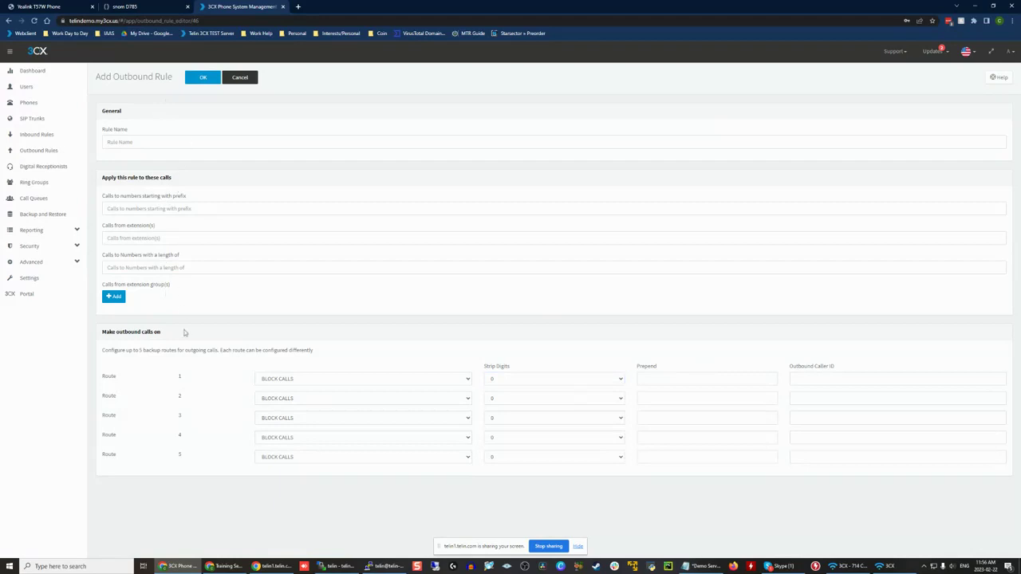
Step: Send route 1 of the new rule out on Telin and try stripping 1 digit, then 3 digits
{"action": "left_click", "coordinate": [466, 382]}
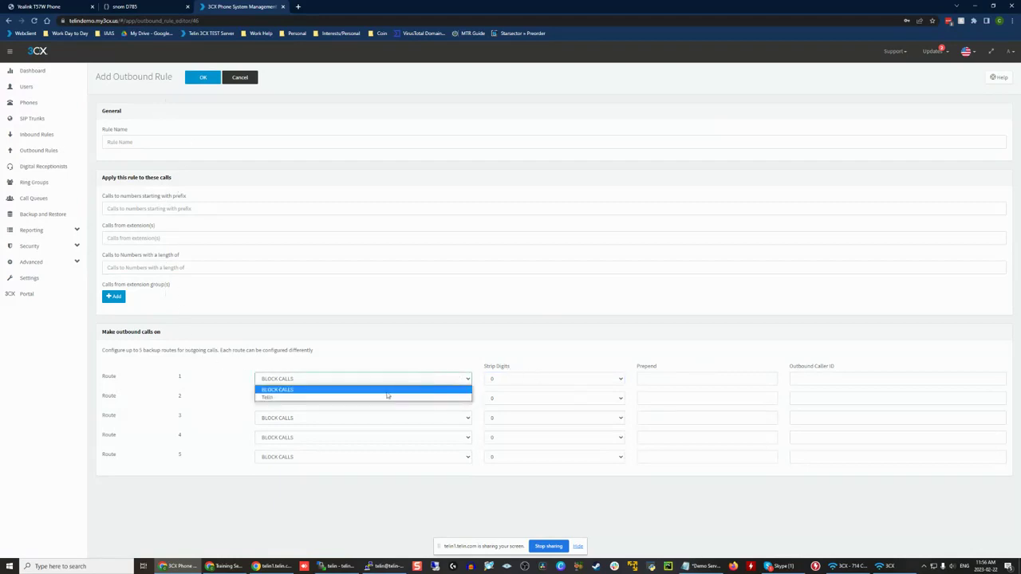
{"action": "left_click", "coordinate": [388, 392]}
{"action": "left_click", "coordinate": [570, 378]}
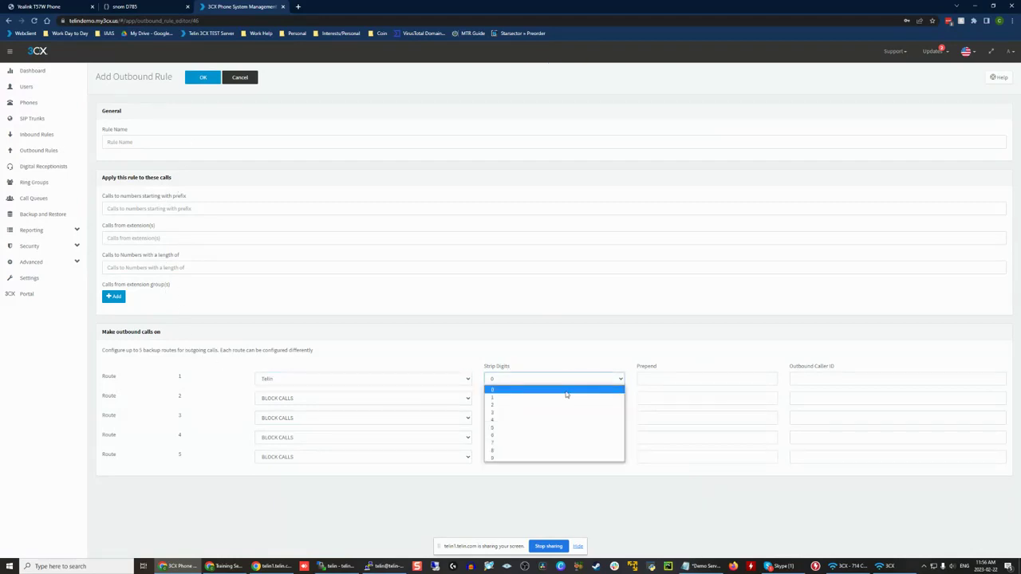
{"action": "left_click", "coordinate": [564, 399]}
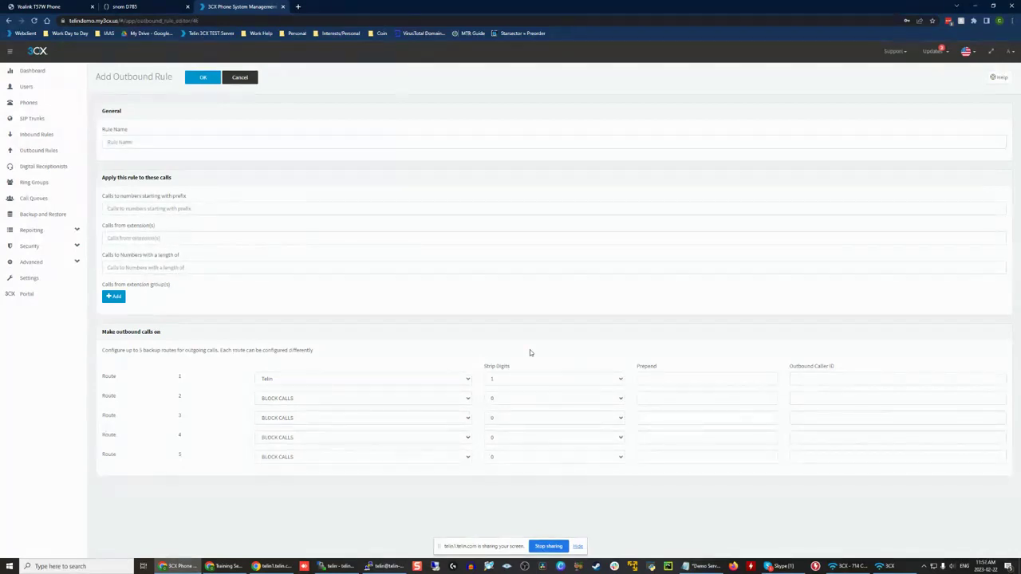
{"action": "left_click", "coordinate": [507, 380]}
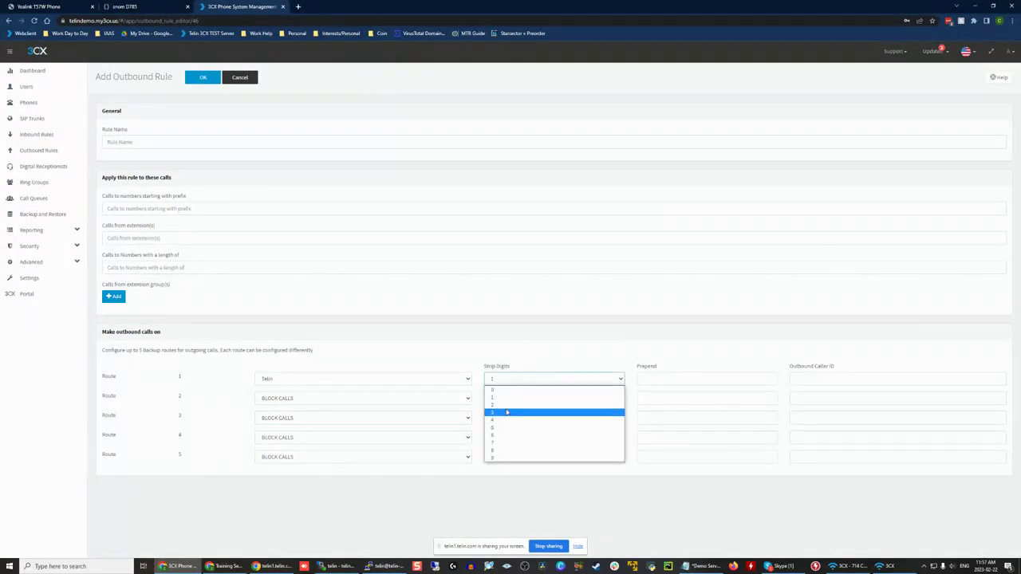
{"action": "left_click", "coordinate": [507, 412]}
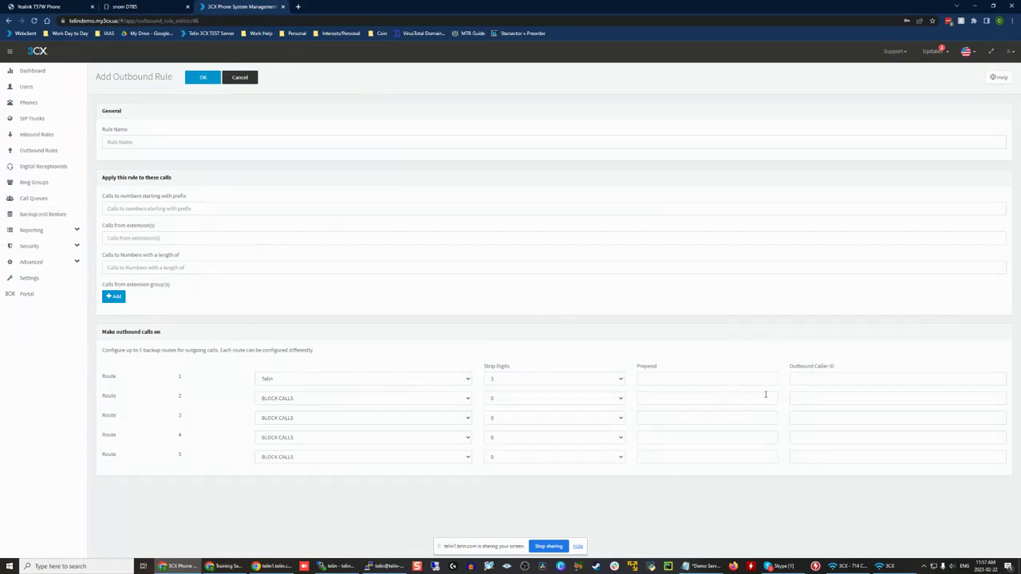
Step: Reset route 1's stripped digits to 0 and discard the new outbound rule
{"action": "left_click", "coordinate": [725, 379]}
{"action": "left_click", "coordinate": [614, 348]}
{"action": "left_click", "coordinate": [547, 380]}
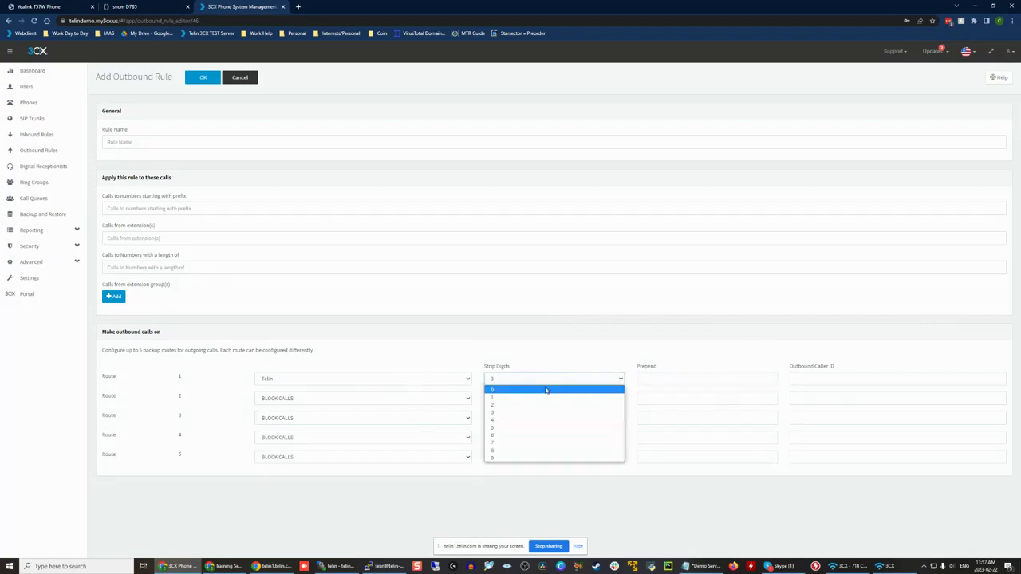
{"action": "left_click", "coordinate": [546, 389]}
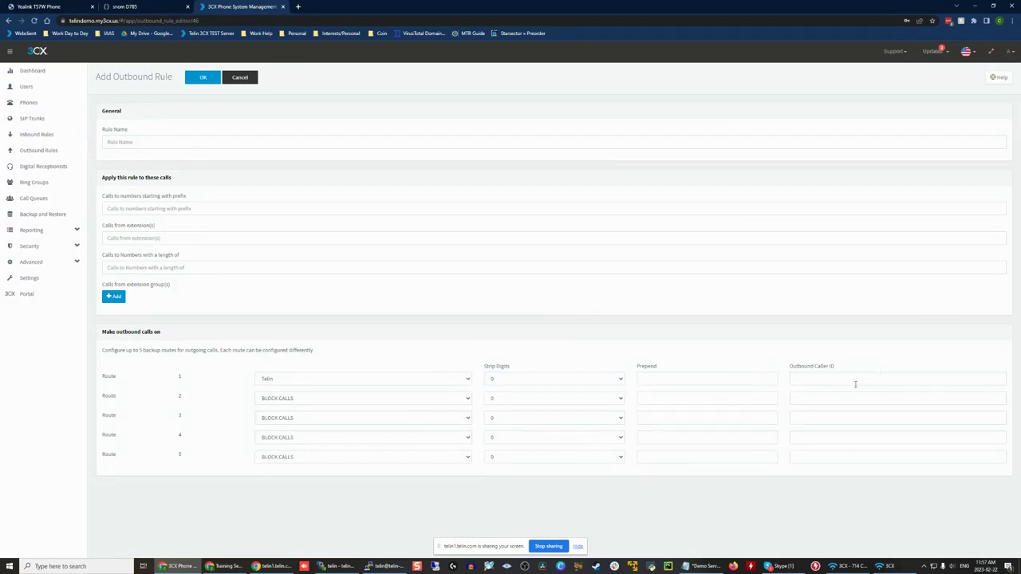
{"action": "left_click", "coordinate": [246, 78]}
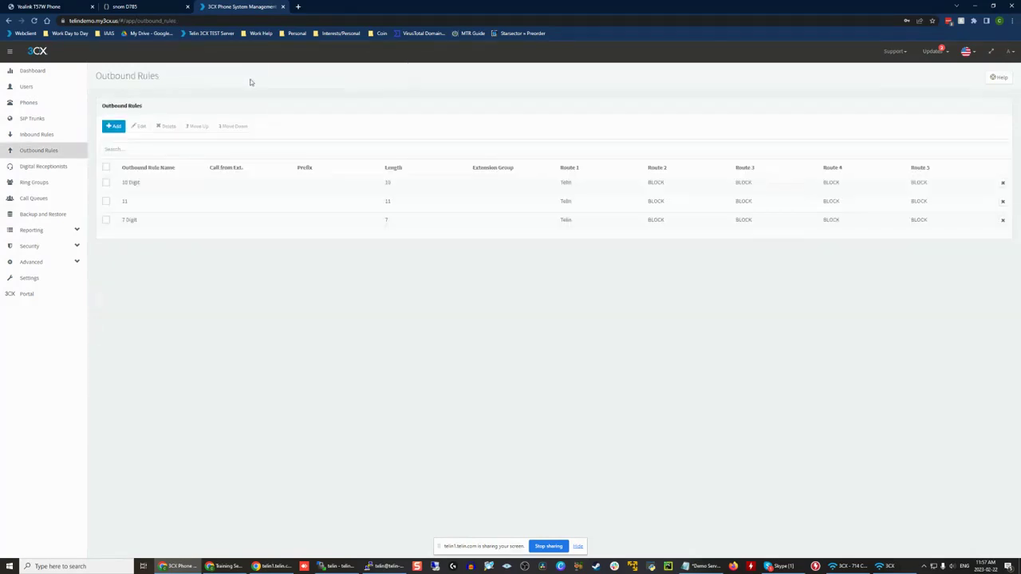
Step: Select the 10 Digit and 7 Digit rules in turn to examine the reordering options, and return to the outbound rules list
{"action": "left_click", "coordinate": [106, 183]}
{"action": "left_click", "coordinate": [106, 183]}
{"action": "left_click", "coordinate": [105, 219]}
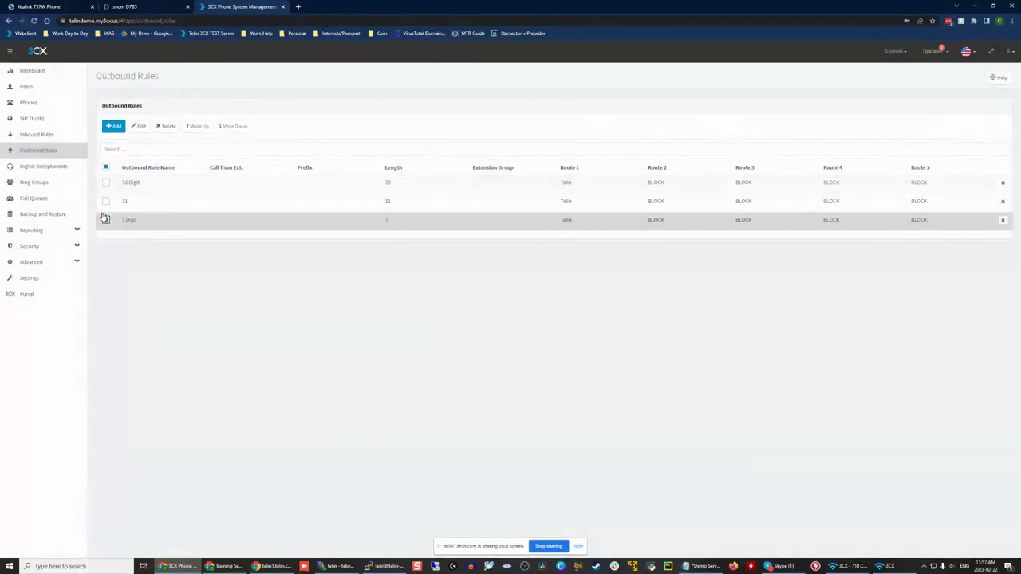
{"action": "left_click", "coordinate": [105, 219]}
{"action": "left_click", "coordinate": [106, 183]}
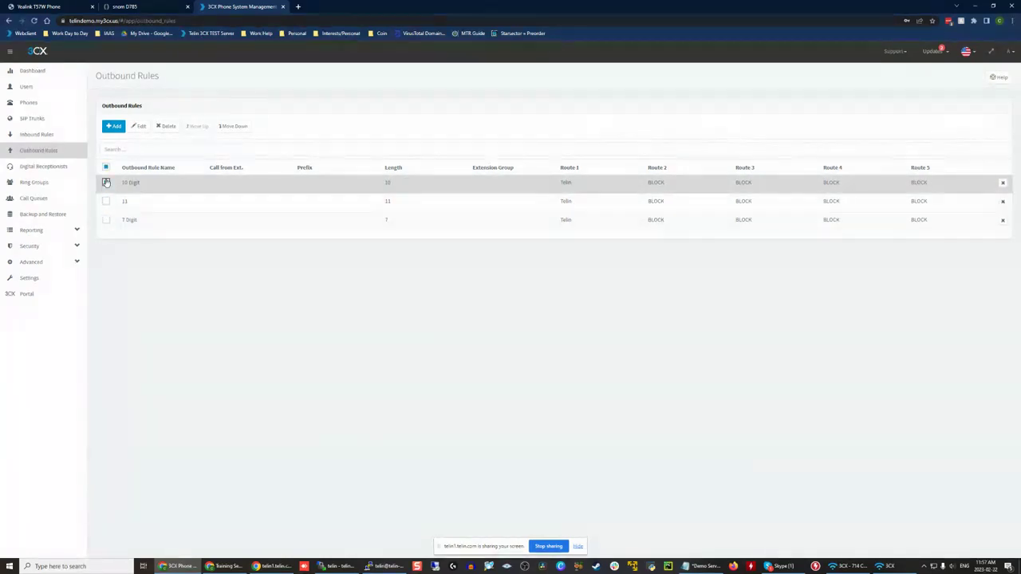
{"action": "double_click", "coordinate": [183, 186]}
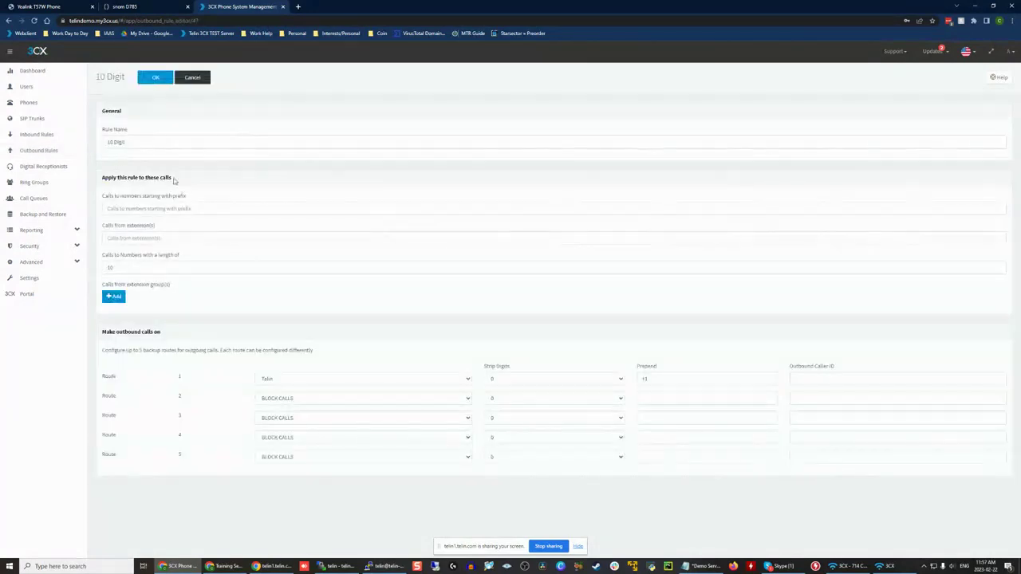
{"action": "left_click", "coordinate": [36, 134]}
{"action": "left_click", "coordinate": [39, 150]}
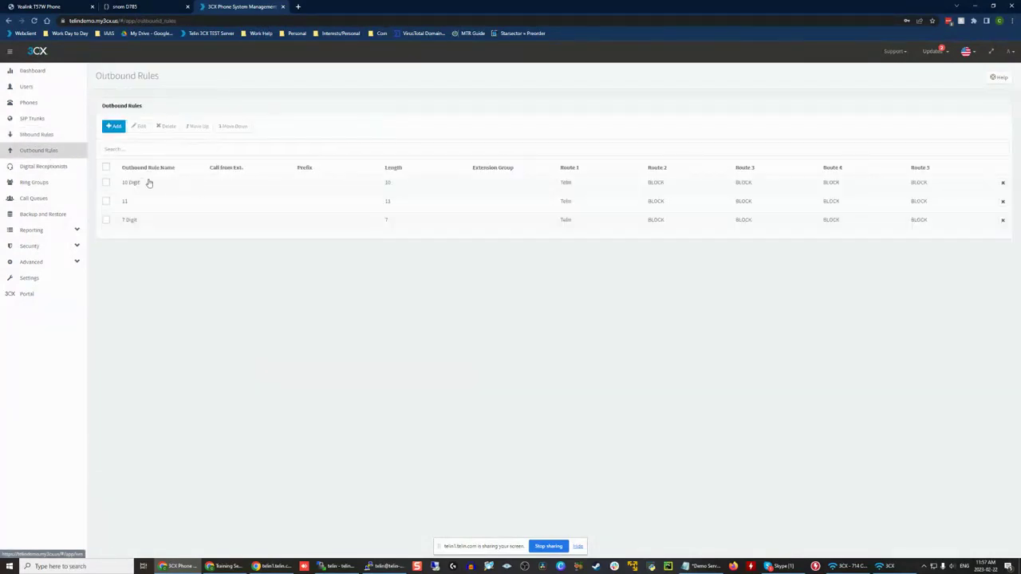
Step: Try setting route 1 of the 10 Digit rule to BLOCK CALLS and discard the change
{"action": "double_click", "coordinate": [166, 186]}
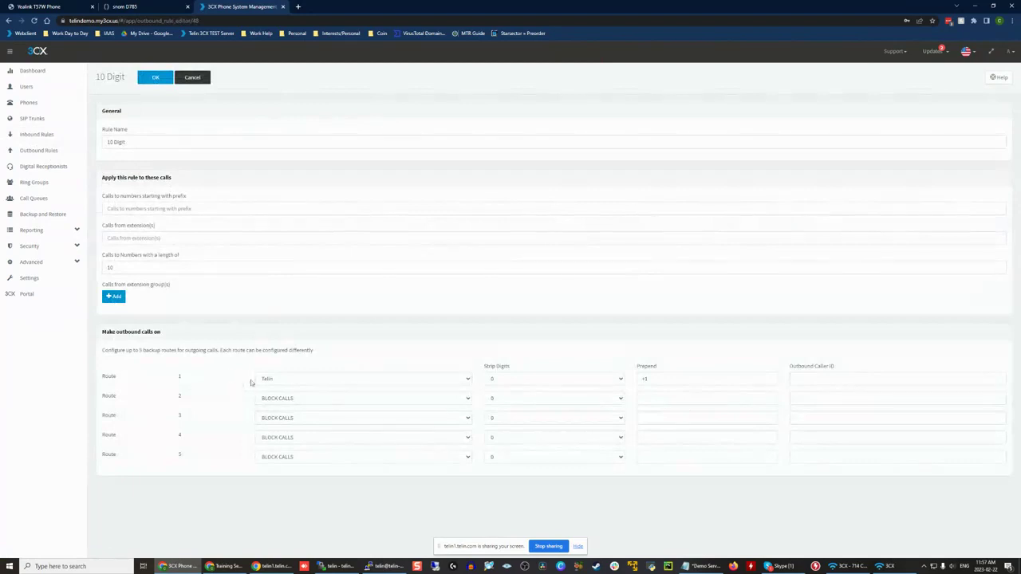
{"action": "left_click", "coordinate": [286, 381]}
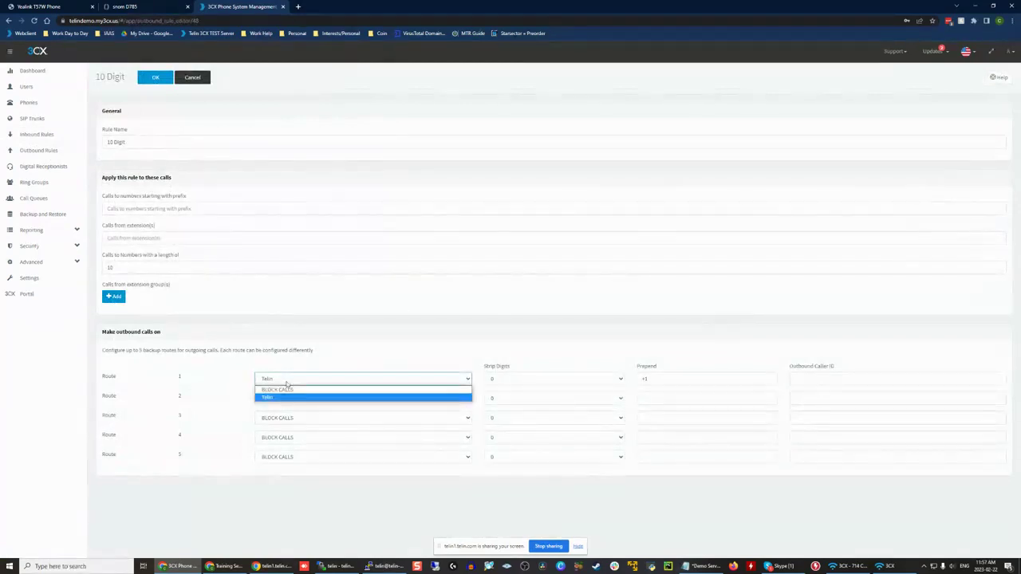
{"action": "left_click", "coordinate": [281, 390]}
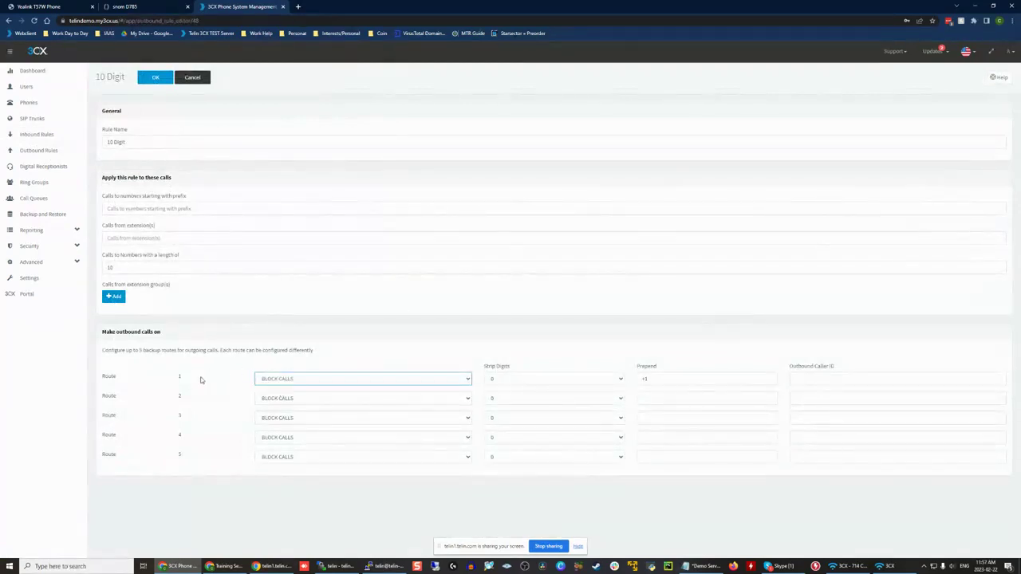
{"action": "left_click", "coordinate": [192, 81]}
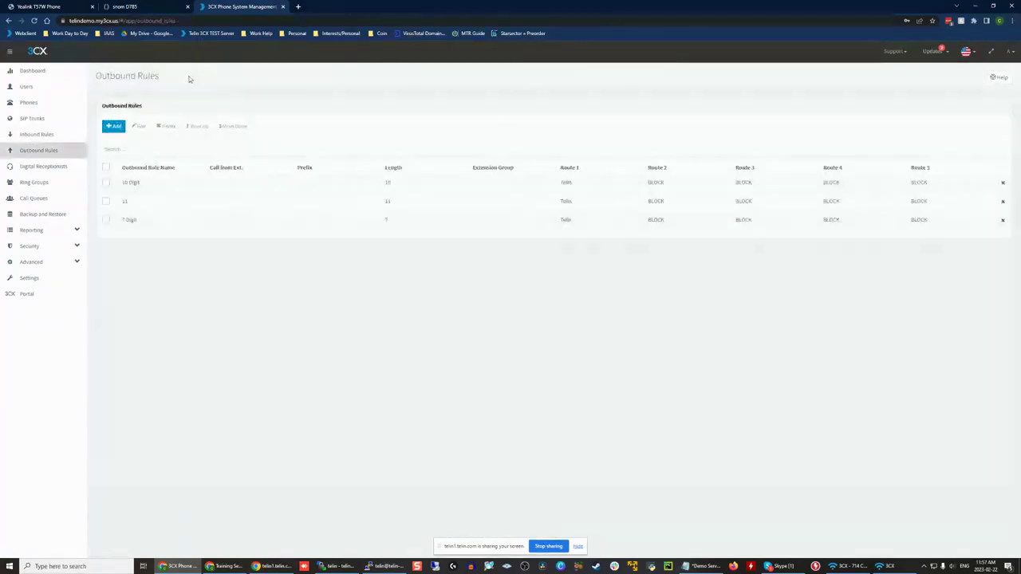
Step: Check the routing of the 10 Digit rule without changing it and select the 11 rule in the list
{"action": "double_click", "coordinate": [181, 193]}
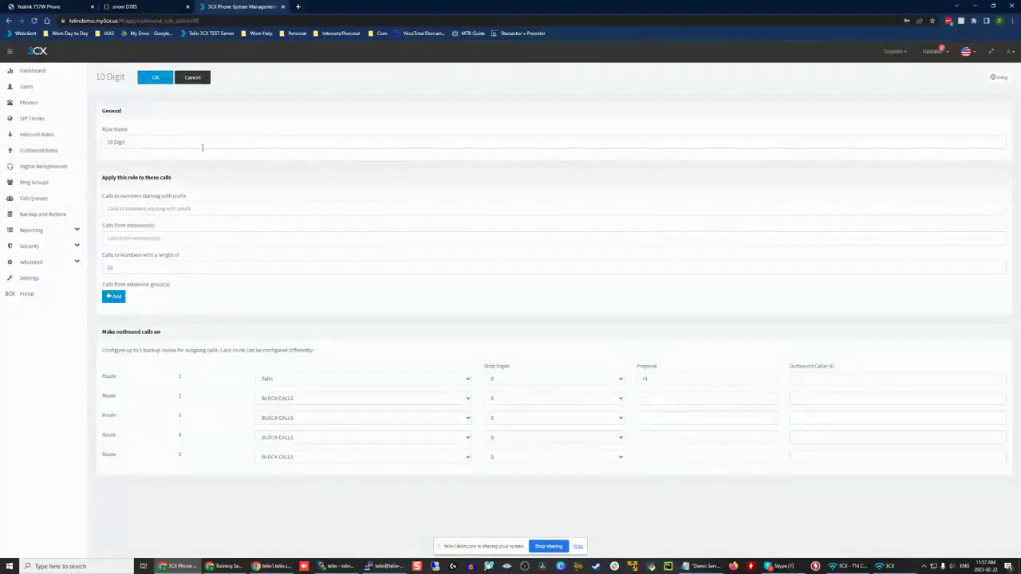
{"action": "left_click", "coordinate": [189, 80]}
{"action": "left_click", "coordinate": [105, 201]}
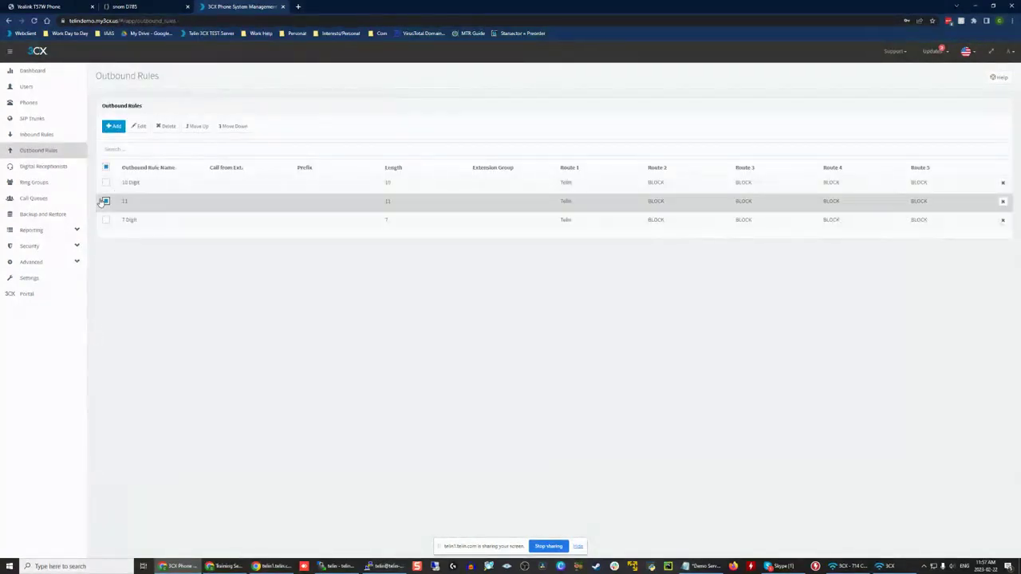
Step: Select the 11 and 10 Digit outbound rules in turn to compare their reordering options, and clear the selection
{"action": "left_click", "coordinate": [105, 201]}
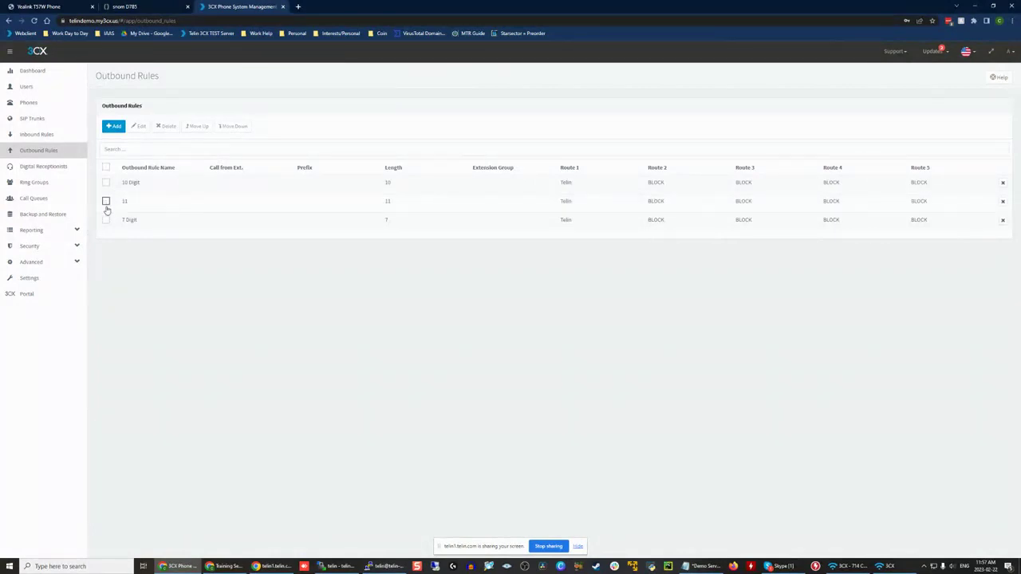
{"action": "left_click", "coordinate": [105, 201]}
{"action": "left_click", "coordinate": [105, 201]}
{"action": "left_click", "coordinate": [105, 183]}
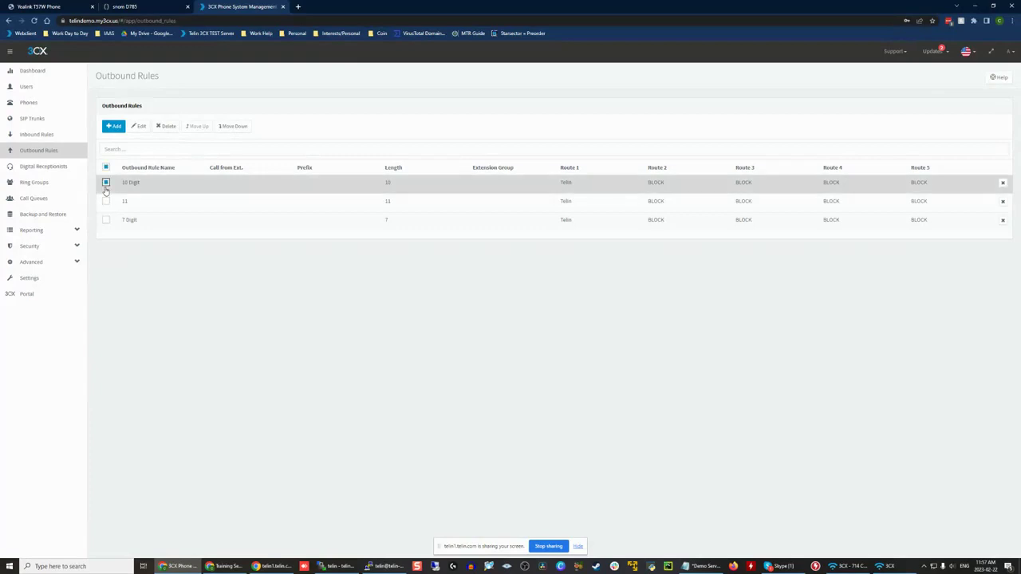
{"action": "left_click", "coordinate": [105, 185]}
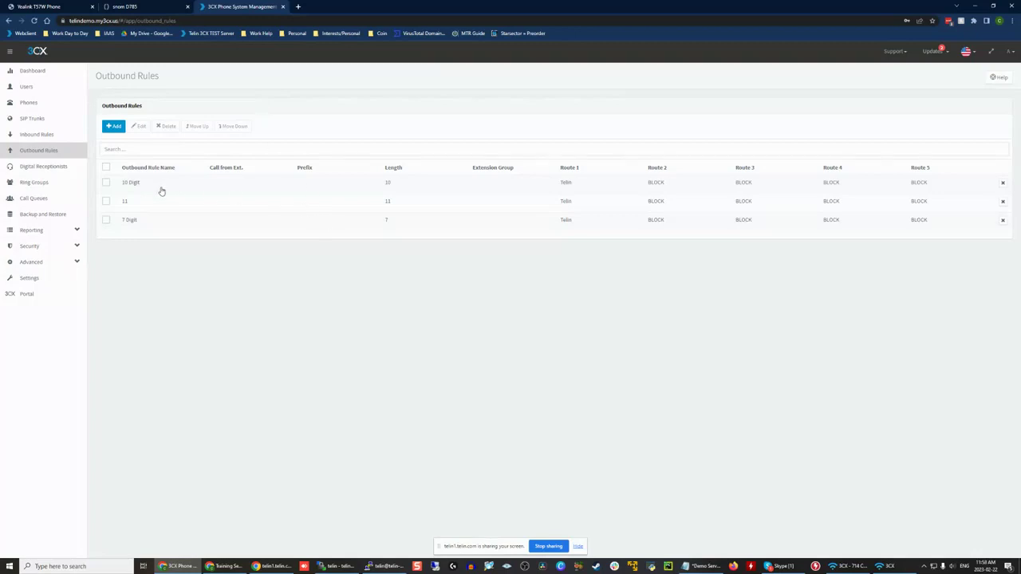
Step: Open the Telin SIP trunk's caller ID settings and examine its default outbound caller ID
{"action": "left_click", "coordinate": [57, 121]}
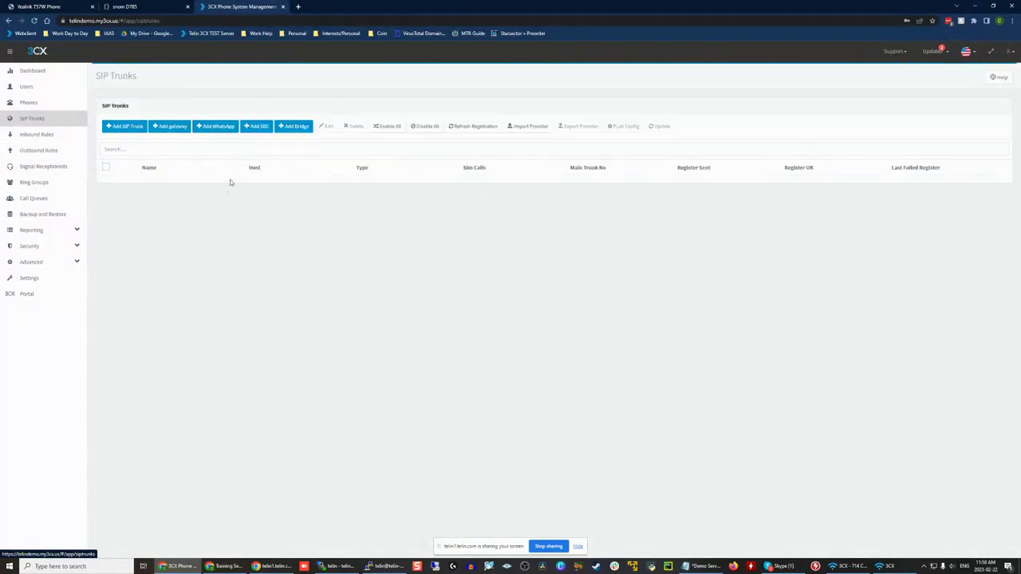
{"action": "left_click", "coordinate": [149, 183]}
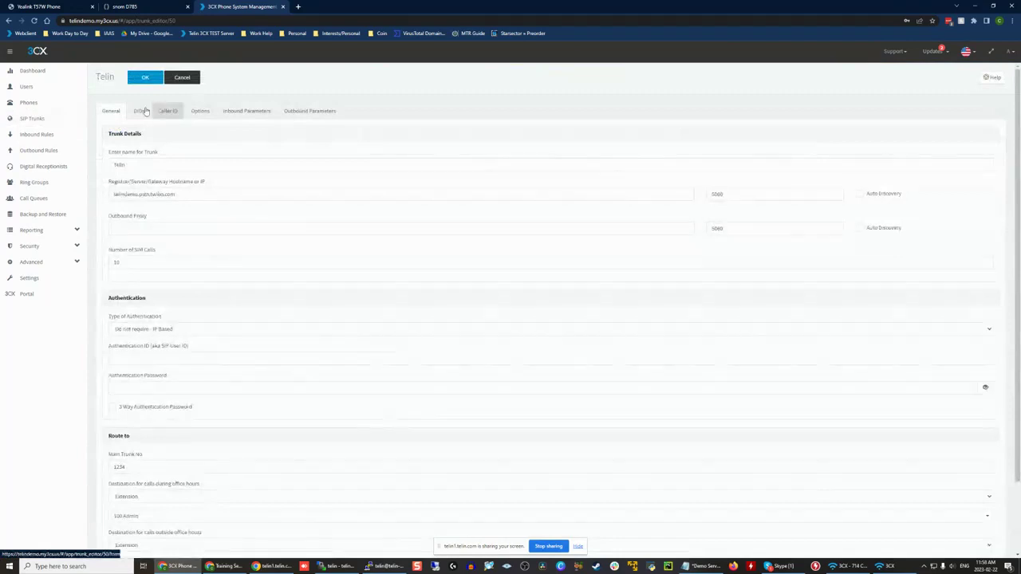
{"action": "left_click", "coordinate": [163, 111]}
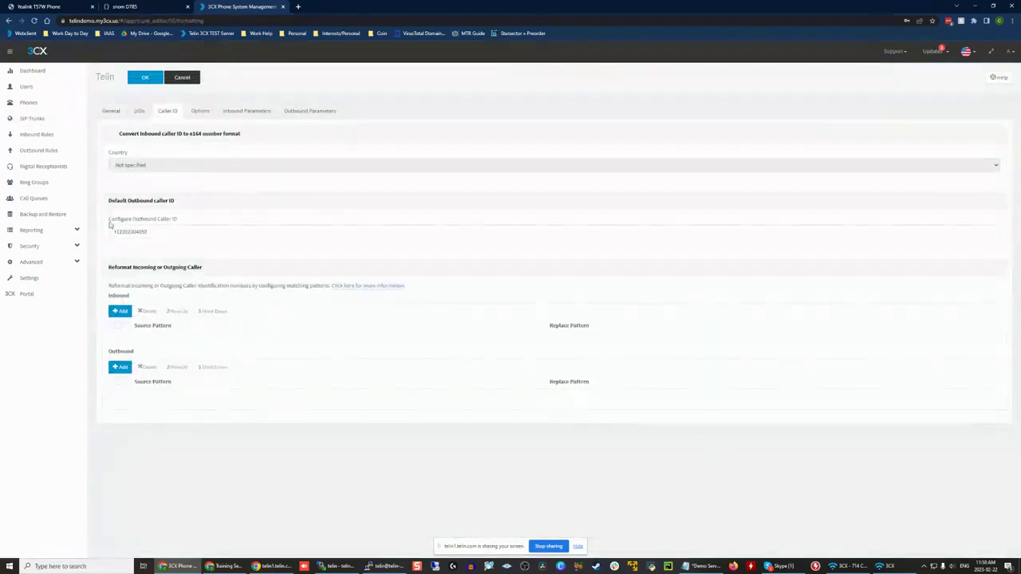
{"action": "left_click_drag", "start_coordinate": [109, 221], "coordinate": [197, 222]}
{"action": "left_click", "coordinate": [197, 222]}
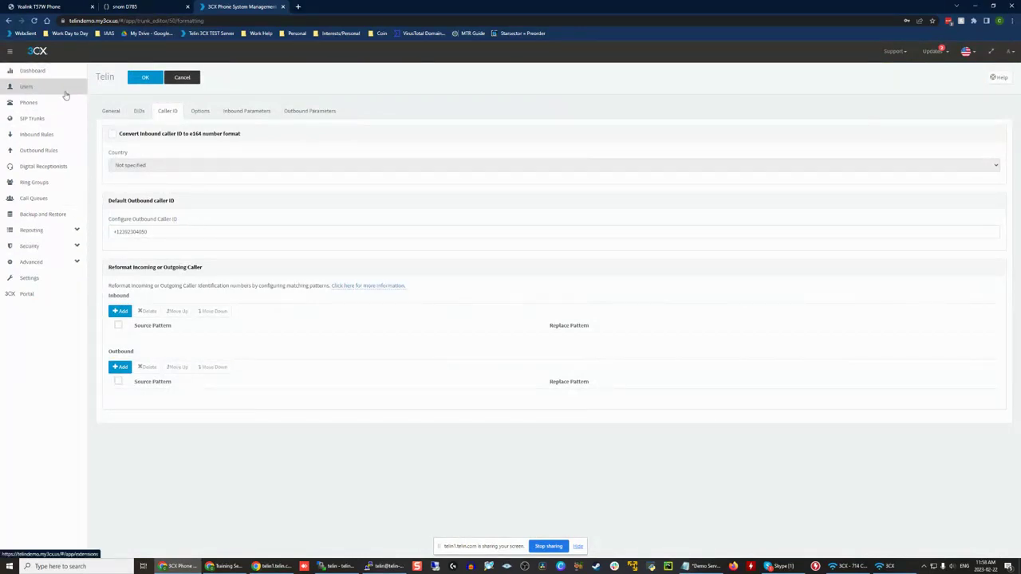
Step: Open extension 101 Test1 and examine its outbound caller ID setting without entering a number
{"action": "left_click", "coordinate": [32, 87]}
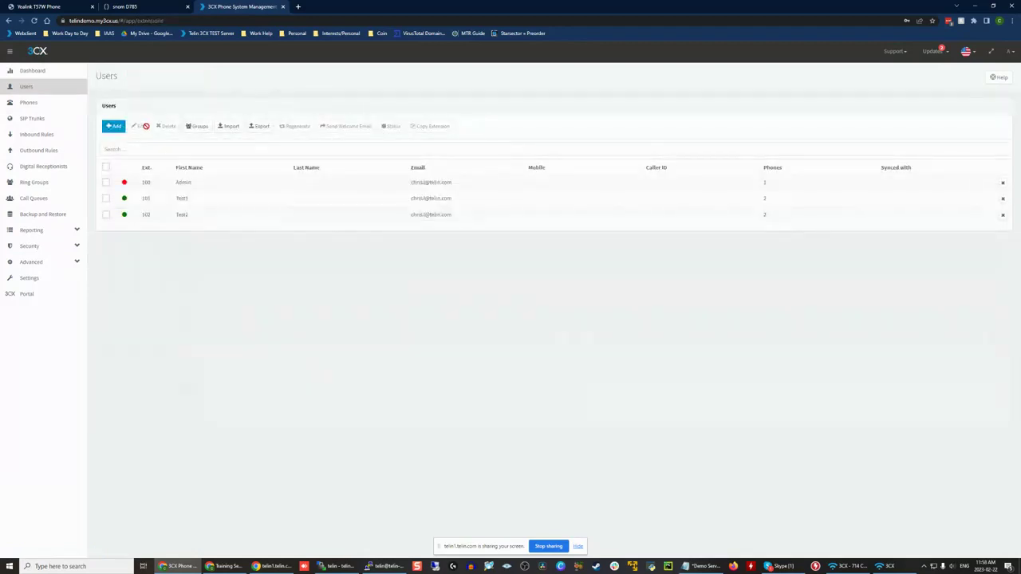
{"action": "double_click", "coordinate": [205, 205]}
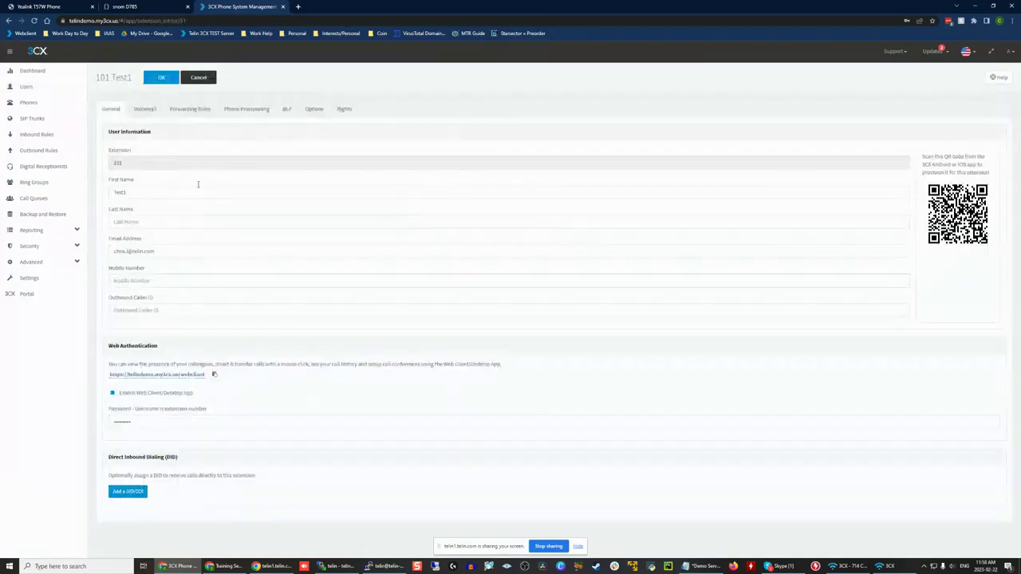
{"action": "left_click", "coordinate": [177, 309]}
{"action": "left_click_drag", "start_coordinate": [107, 303], "coordinate": [170, 301]}
{"action": "left_click", "coordinate": [156, 312]}
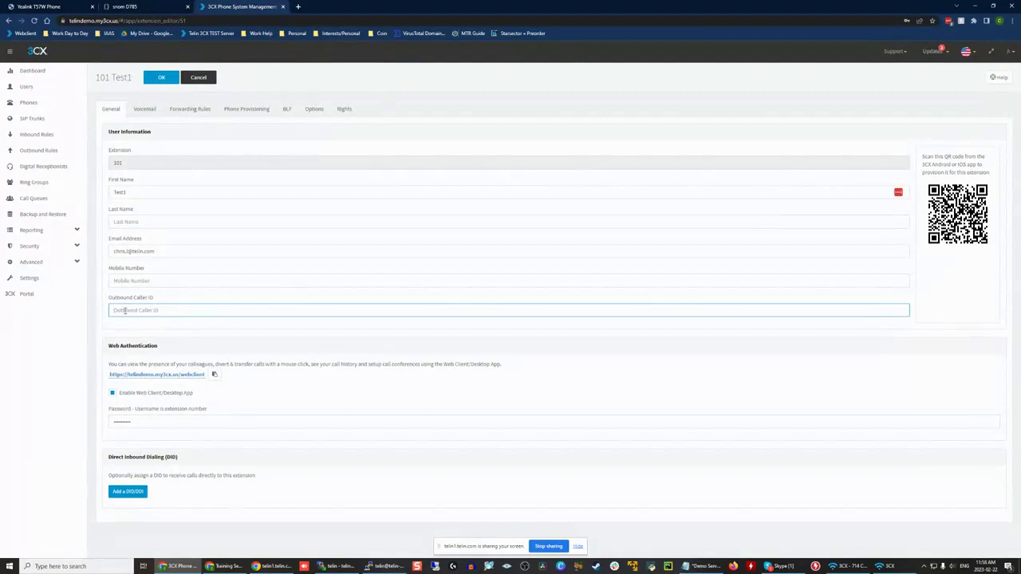
Step: Open the 10 Digit outbound rule and examine the outbound caller ID setting of route 1
{"action": "left_click", "coordinate": [53, 151]}
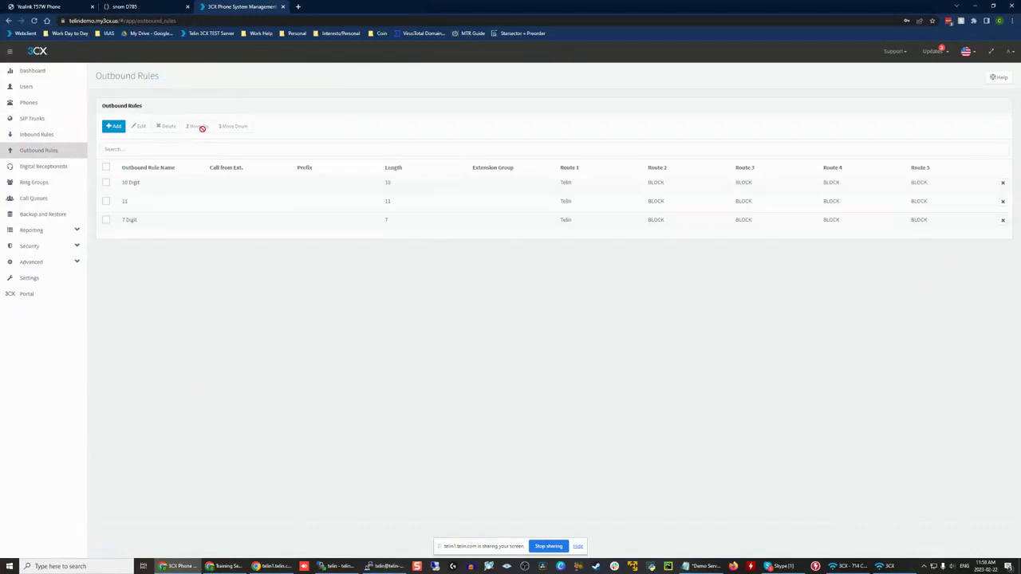
{"action": "double_click", "coordinate": [158, 186]}
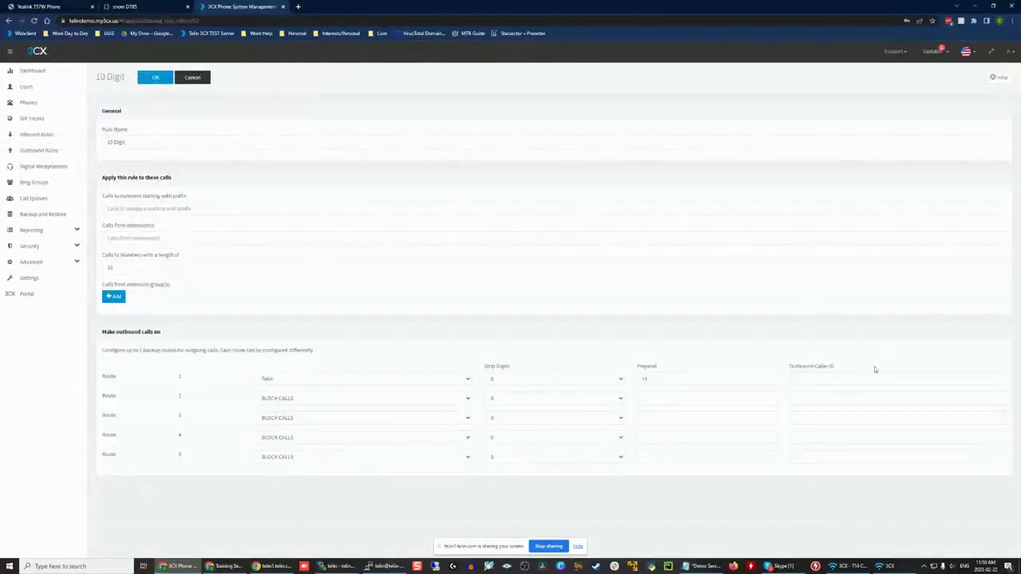
{"action": "left_click", "coordinate": [845, 382]}
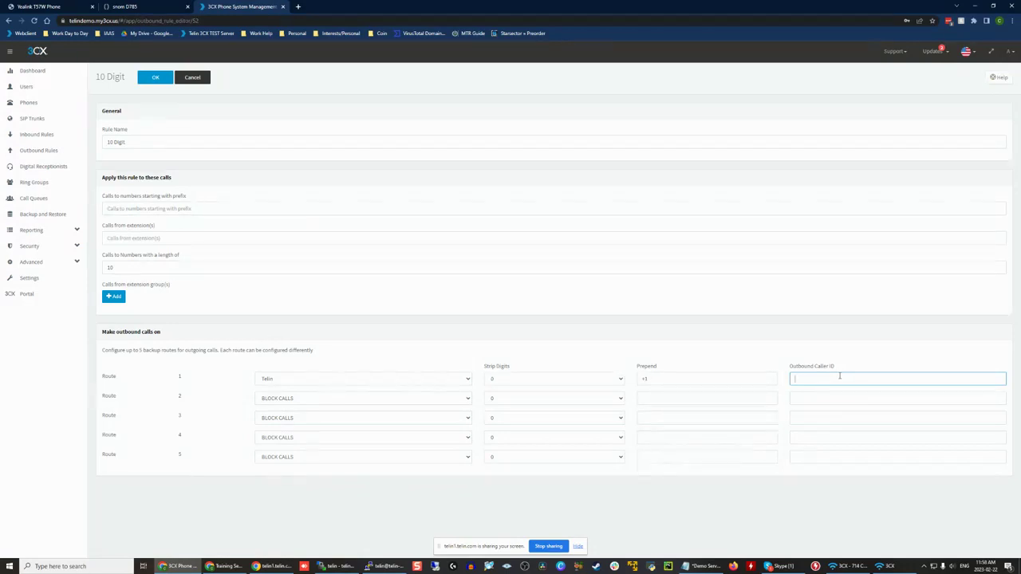
{"action": "left_click_drag", "start_coordinate": [789, 369], "coordinate": [874, 372]}
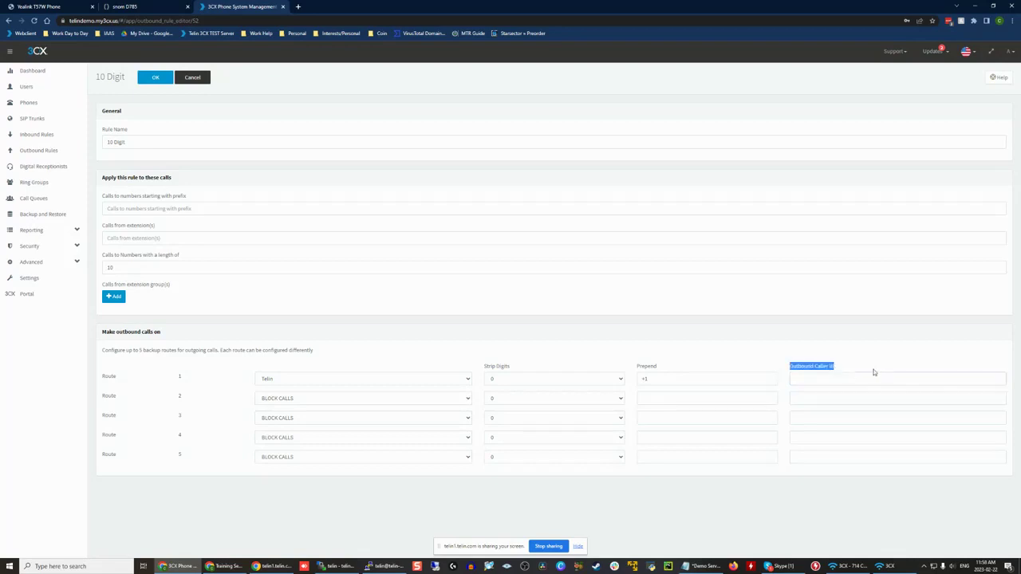
{"action": "left_click", "coordinate": [878, 372]}
{"action": "left_click", "coordinate": [838, 378]}
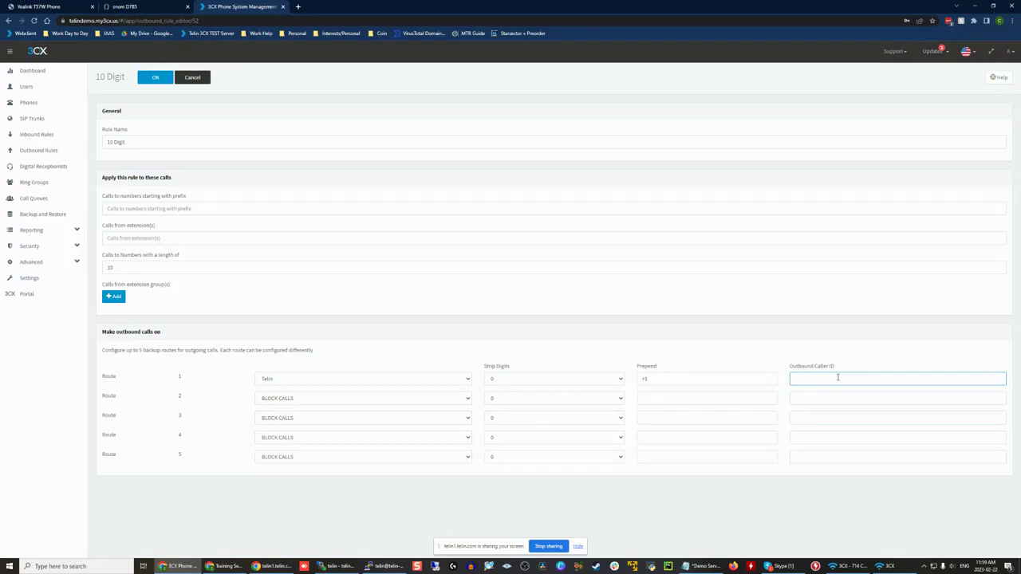
{"action": "left_click", "coordinate": [26, 89]}
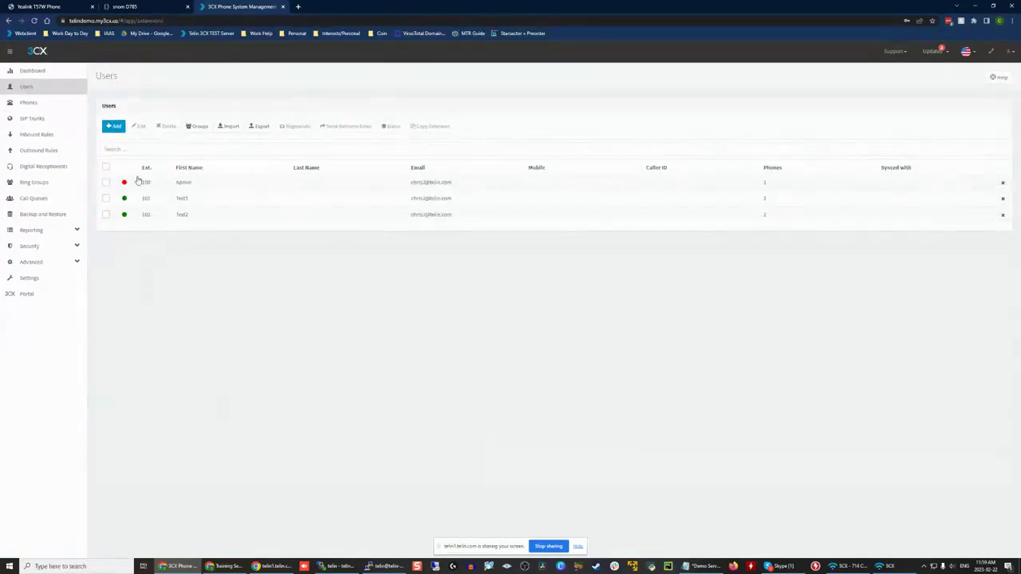
{"action": "left_click", "coordinate": [36, 134]}
{"action": "left_click", "coordinate": [46, 150]}
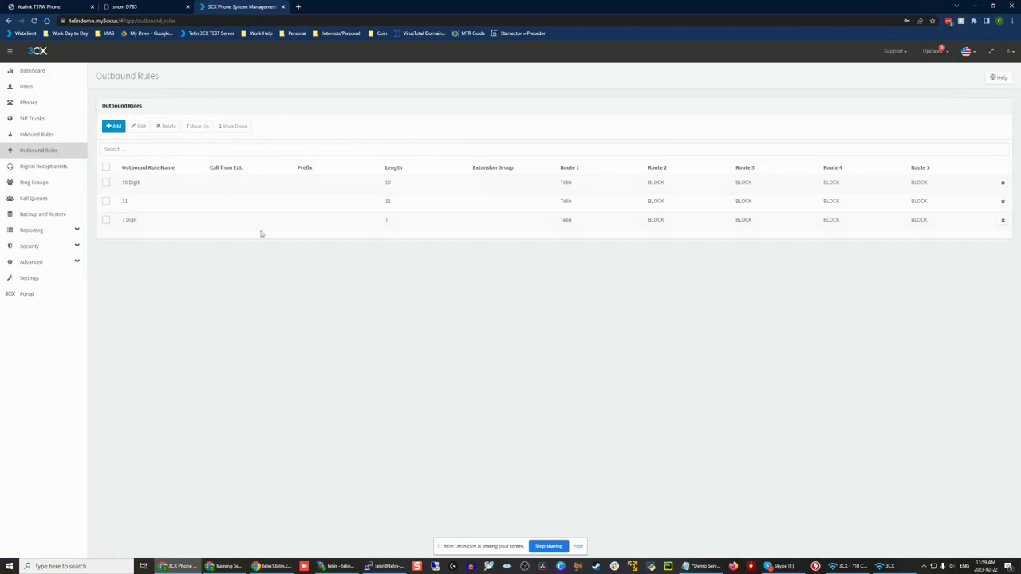
{"action": "left_click", "coordinate": [27, 88]}
{"action": "left_click", "coordinate": [47, 75]}
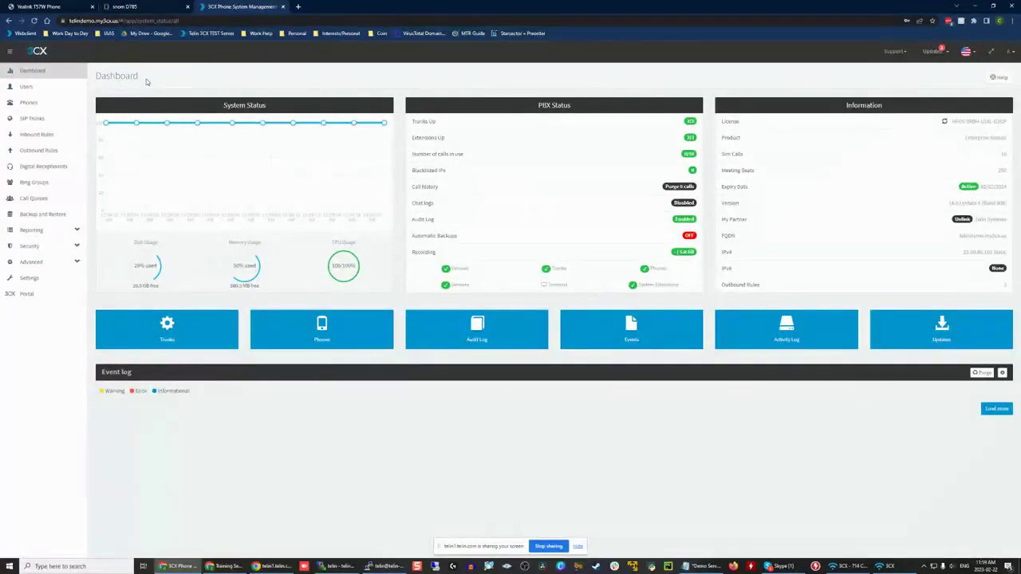
{"action": "left_click", "coordinate": [29, 87]}
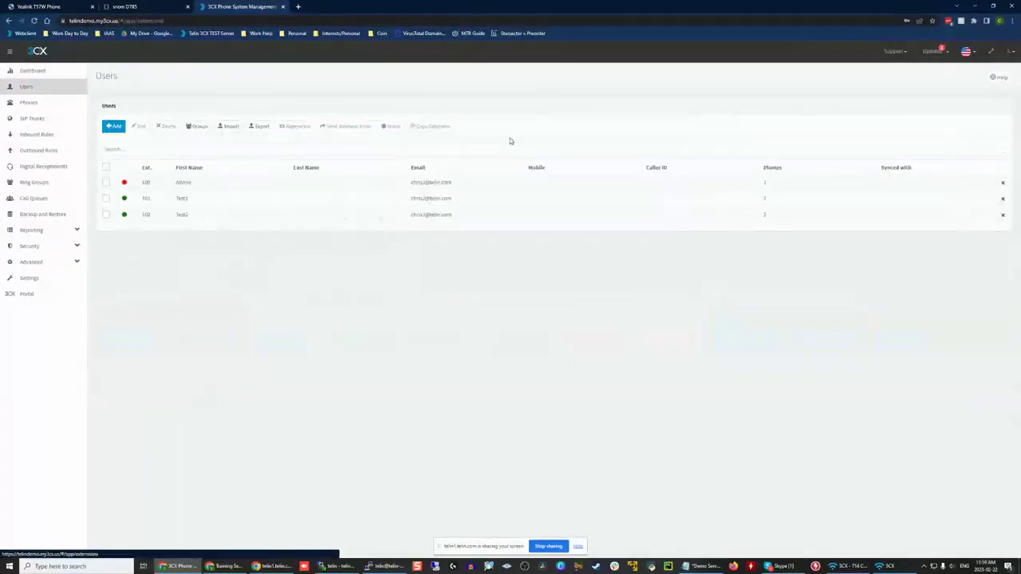
Step: Monitor test calls in the active calls list reached from the dashboard, and return to the dashboard
{"action": "left_click", "coordinate": [39, 72]}
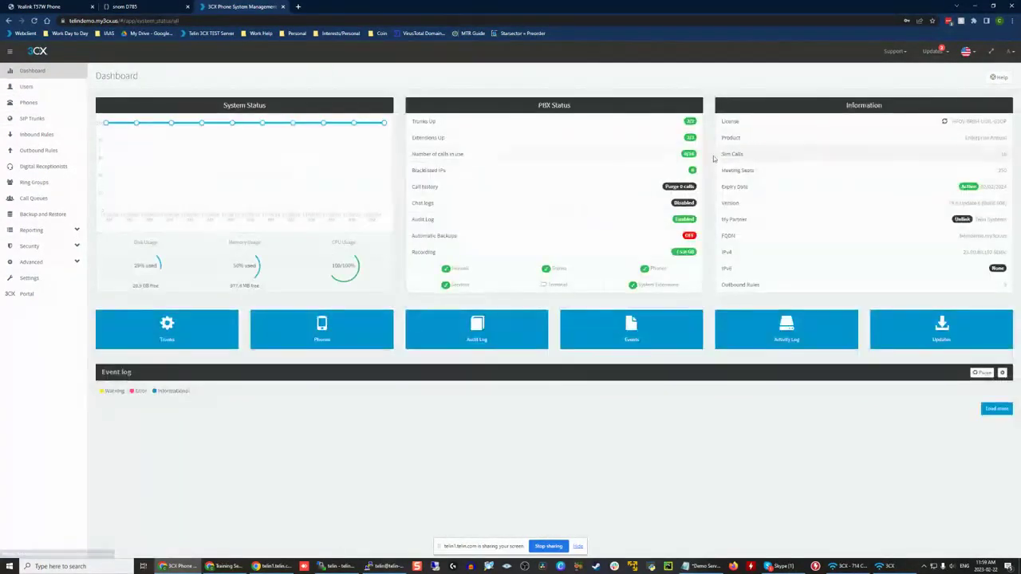
{"action": "left_click", "coordinate": [434, 160]}
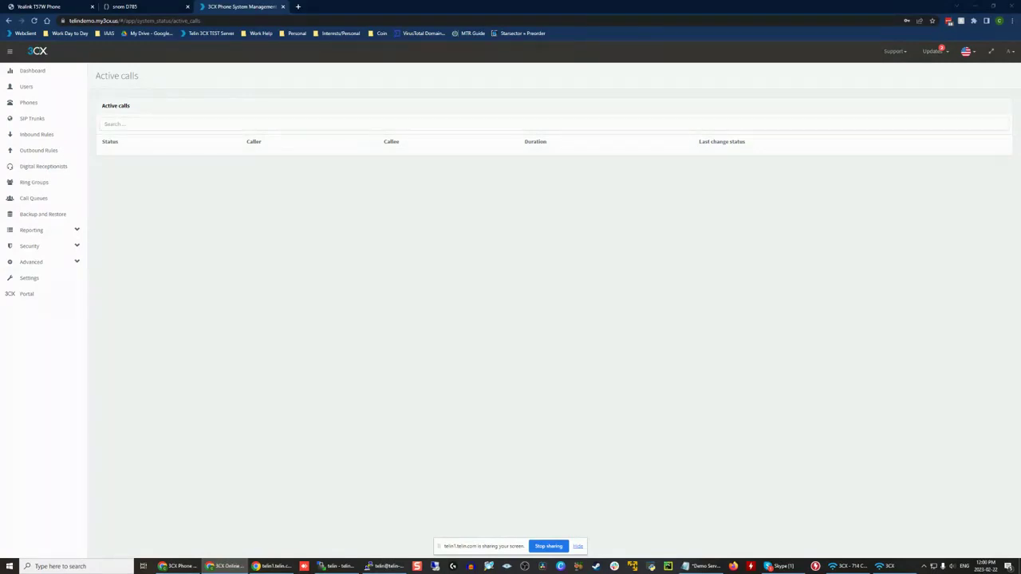
{"action": "left_click", "coordinate": [390, 230]}
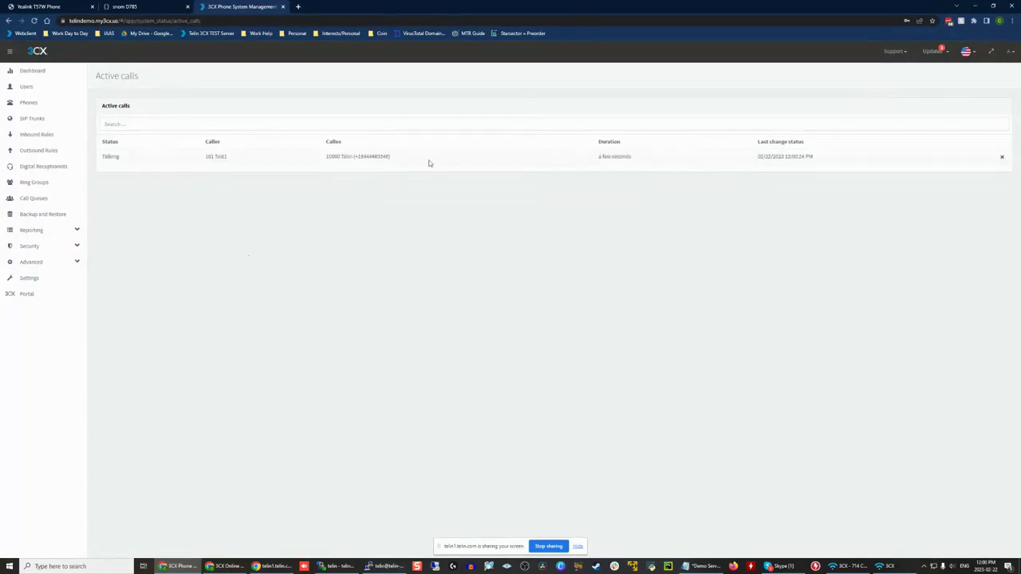
{"action": "left_click", "coordinate": [64, 78]}
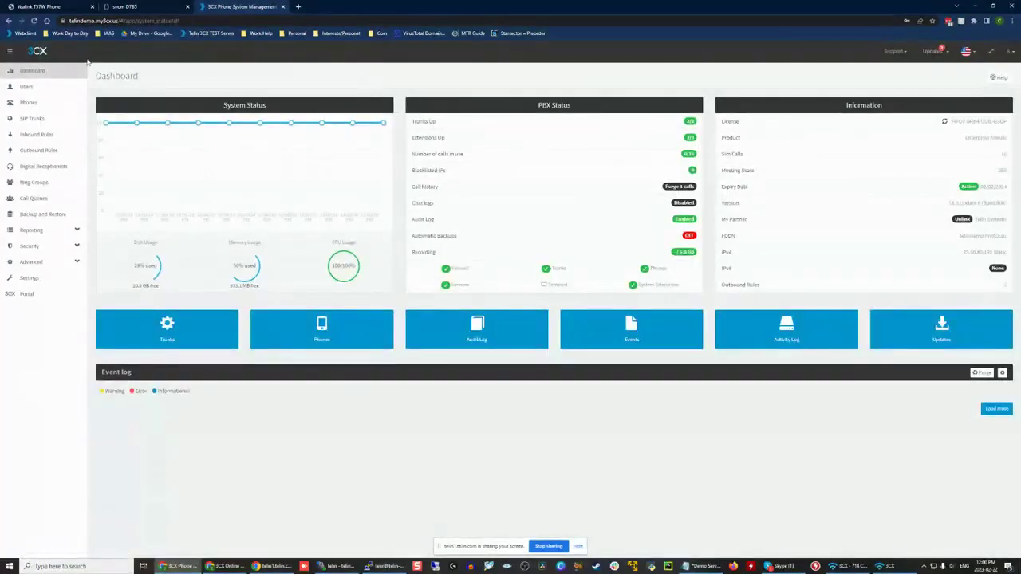
{"action": "left_click", "coordinate": [455, 162]}
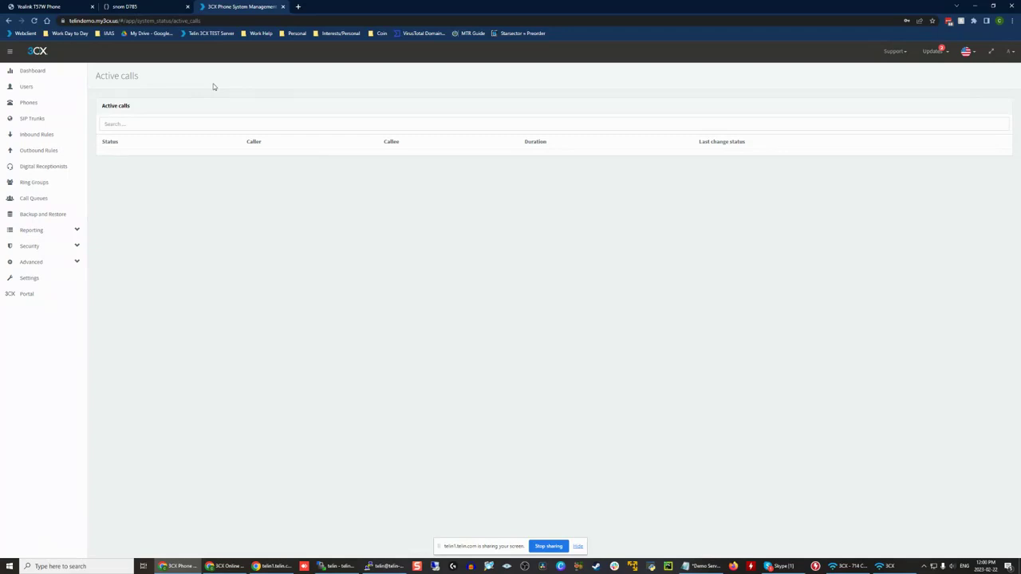
{"action": "left_click", "coordinate": [65, 72]}
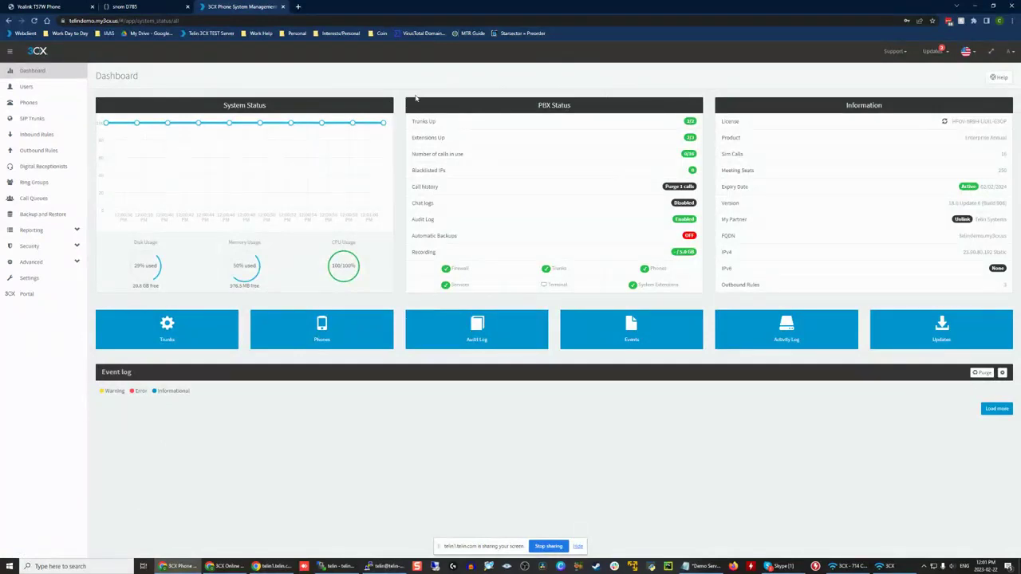
Step: Review the inbound rules and the Main digital receptionist's menu options, and return to the dashboard
{"action": "left_click", "coordinate": [57, 137]}
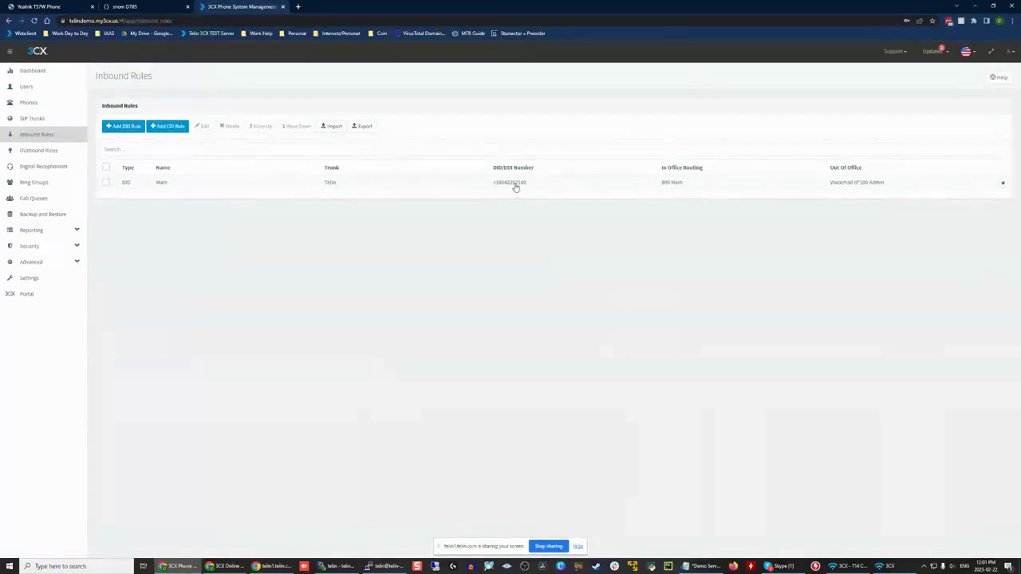
{"action": "left_click", "coordinate": [48, 166]}
{"action": "double_click", "coordinate": [188, 202]}
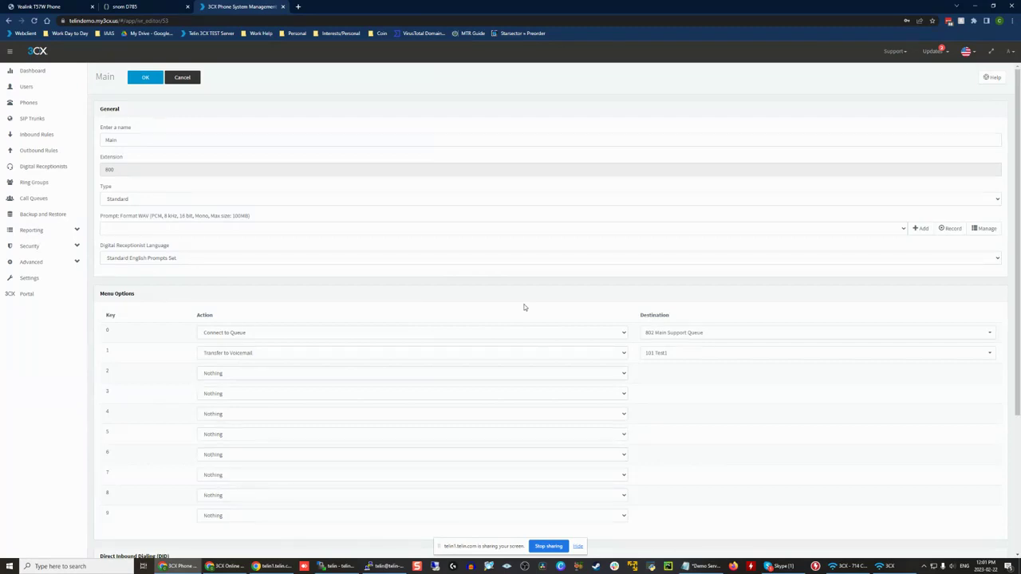
{"action": "left_click", "coordinate": [33, 73]}
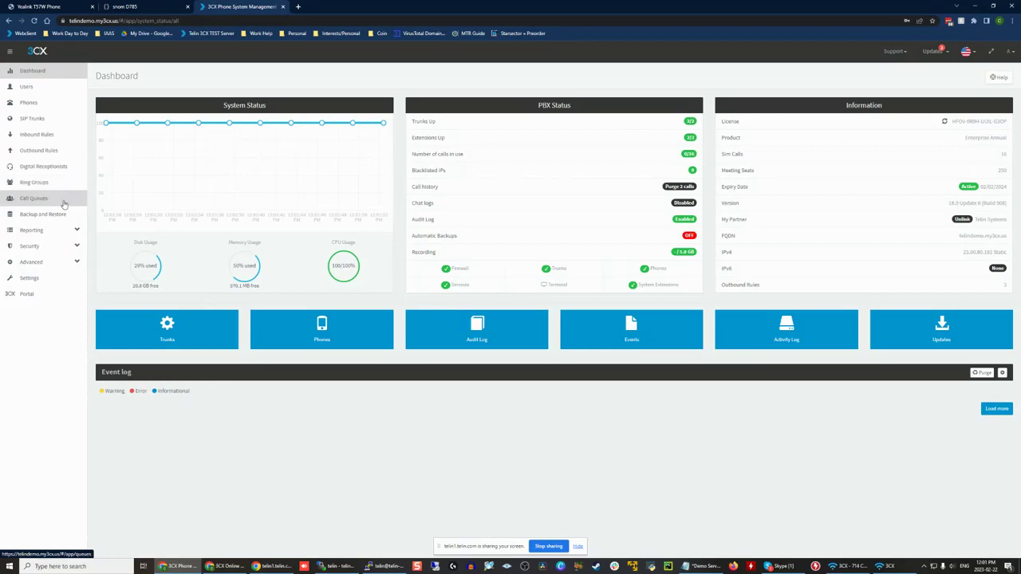
Step: Check the SIP trunk list and the active calls, and return to the dashboard
{"action": "left_click", "coordinate": [32, 118]}
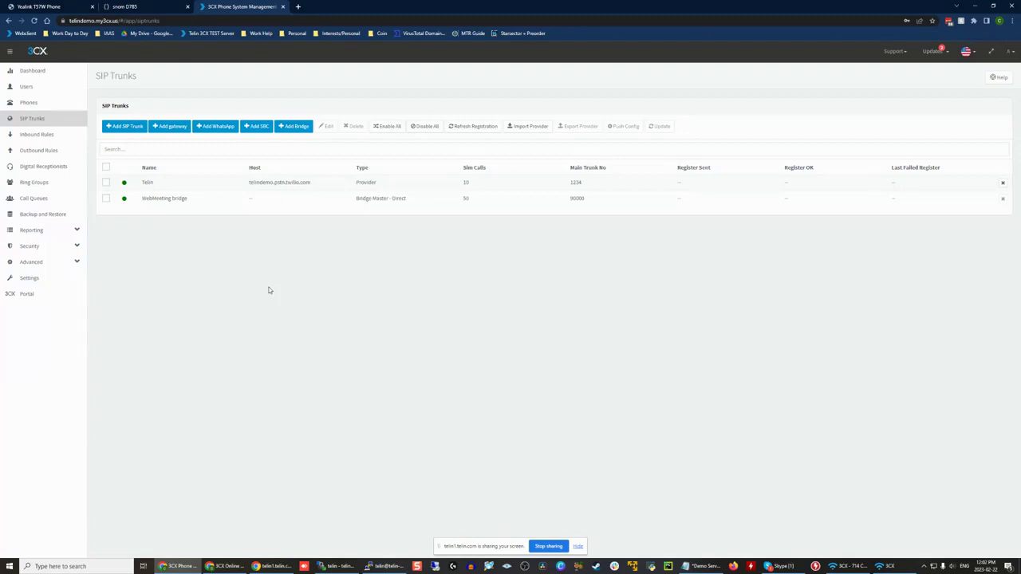
{"action": "left_click", "coordinate": [71, 72]}
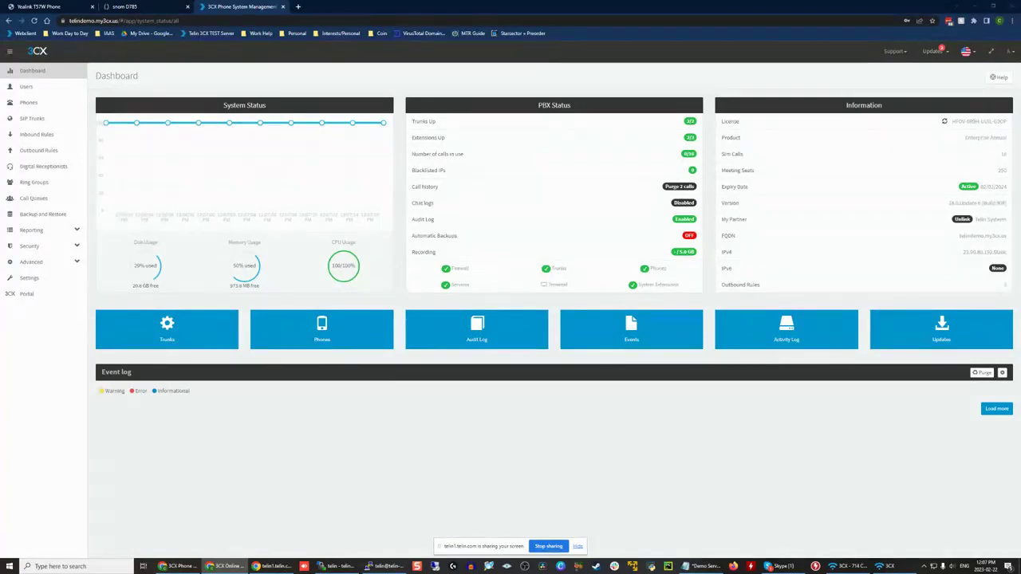
{"action": "left_click", "coordinate": [315, 82]}
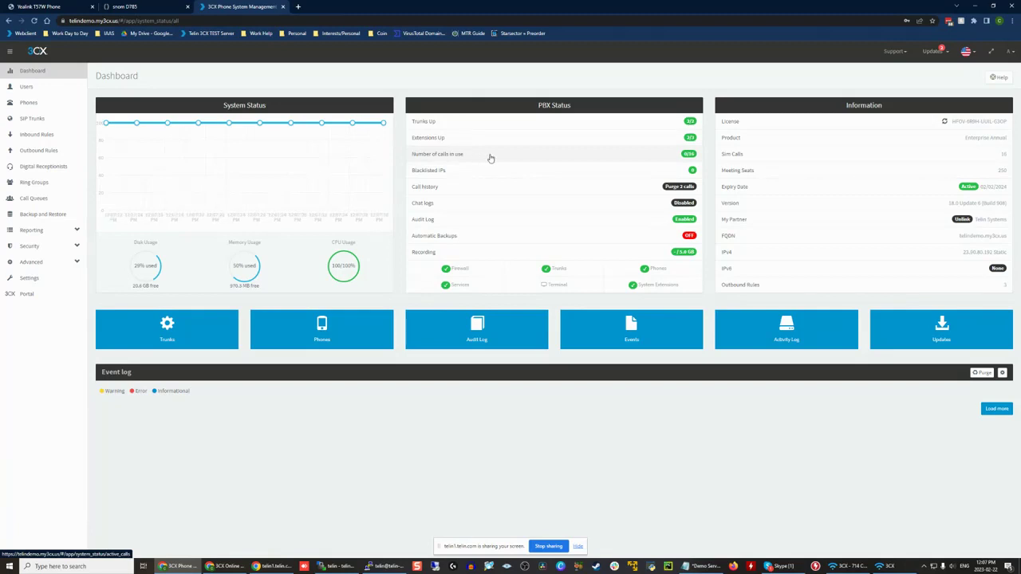
{"action": "left_click", "coordinate": [608, 160]}
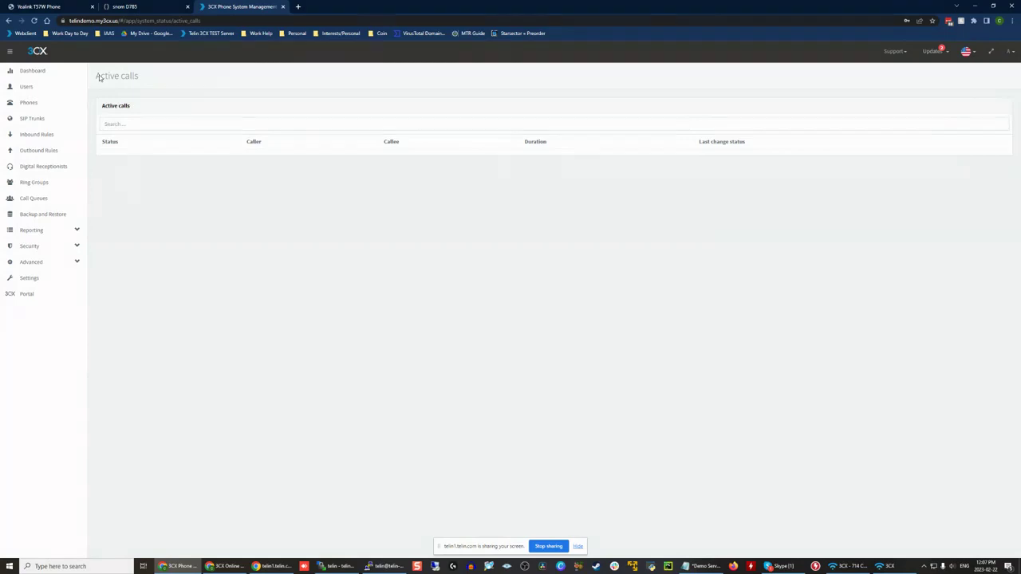
{"action": "left_click", "coordinate": [65, 71]}
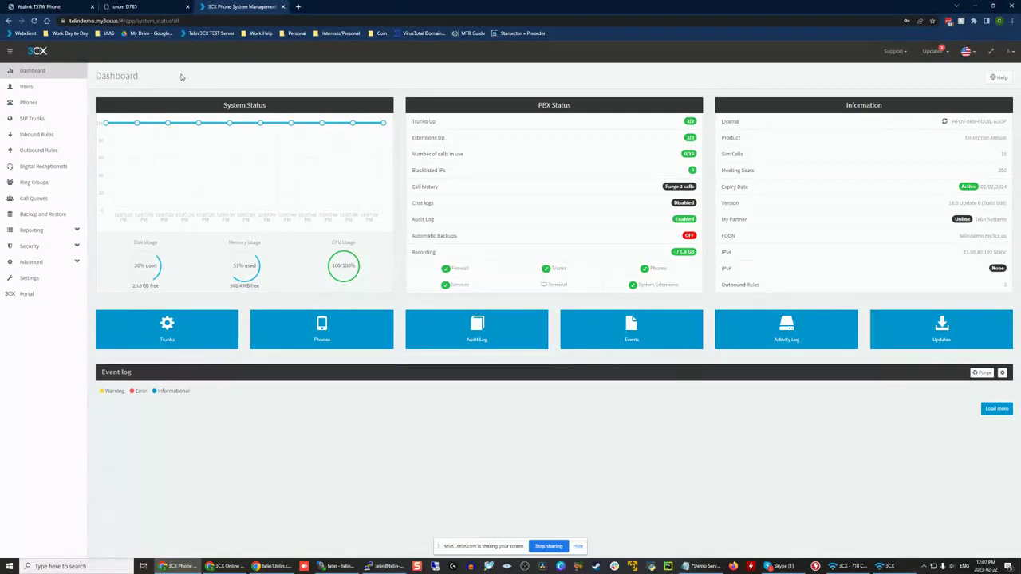
Step: Check the app options in the system settings, and open the general settings containing the emergency numbers
{"action": "left_click", "coordinate": [44, 281]}
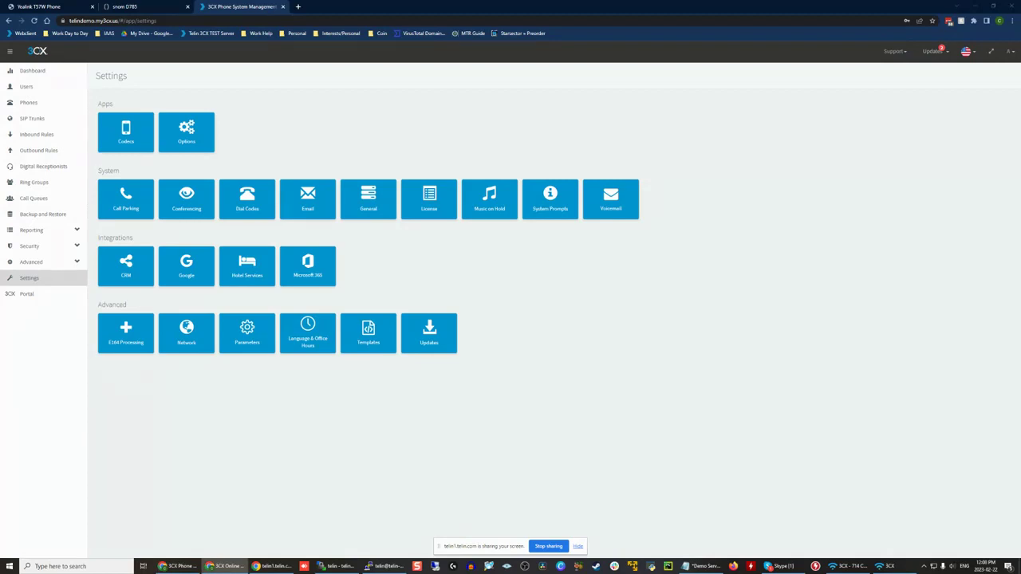
{"action": "left_click", "coordinate": [177, 142]}
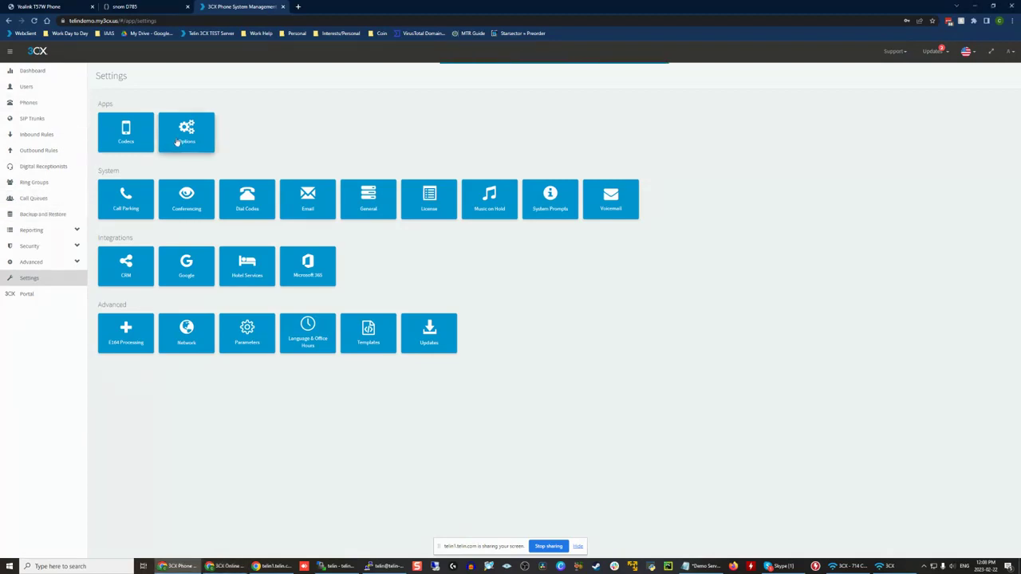
{"action": "left_click", "coordinate": [29, 279]}
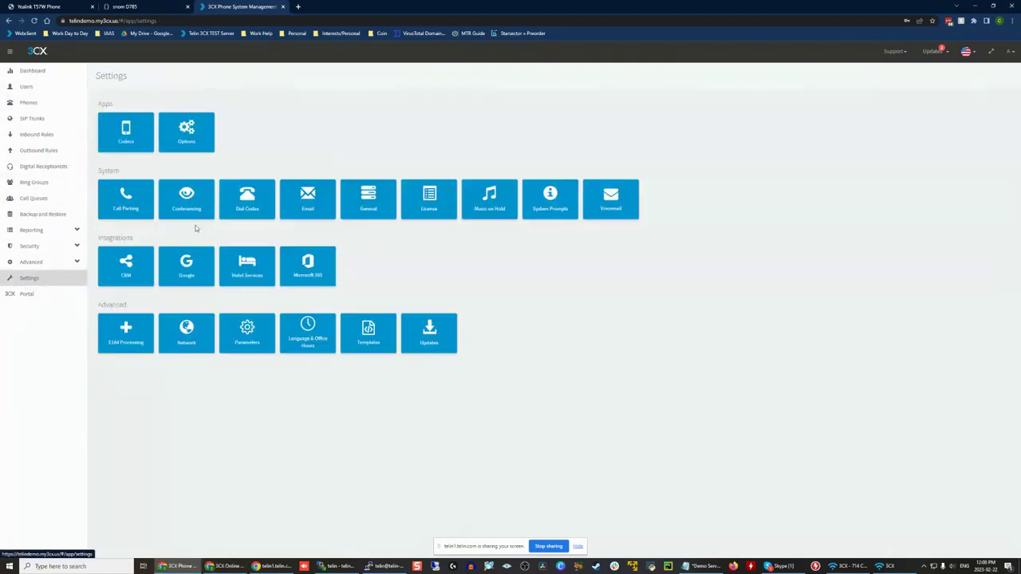
{"action": "left_click", "coordinate": [368, 196]}
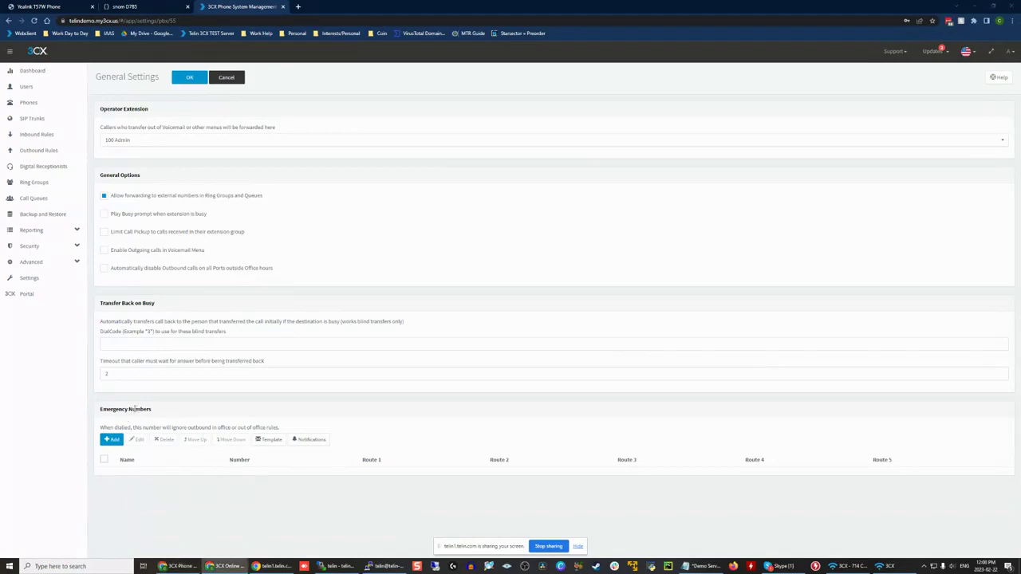
Step: Draft an emergency number entry with name 911, number 911 and an outbound caller ID phone number on route 1, and discard it
{"action": "left_click", "coordinate": [111, 440]}
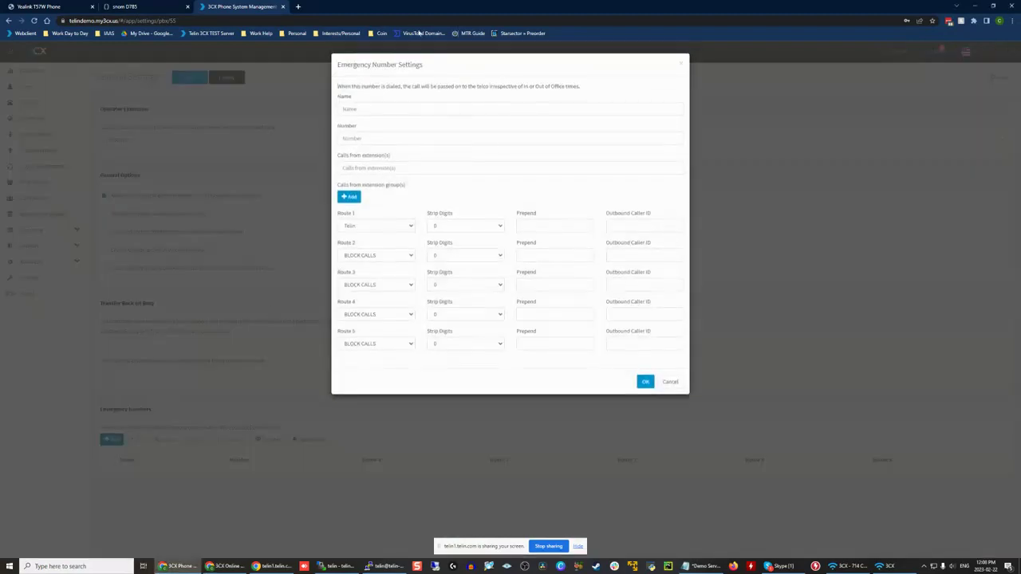
{"action": "left_click", "coordinate": [394, 139]}
{"action": "type", "text": "911"}
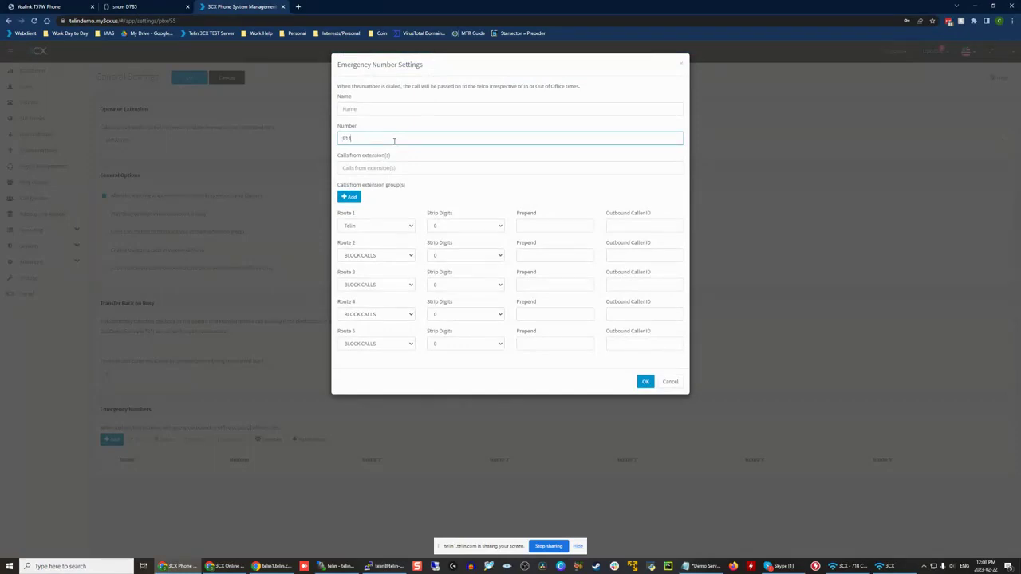
{"action": "left_click", "coordinate": [385, 108]}
{"action": "type", "text": "911"}
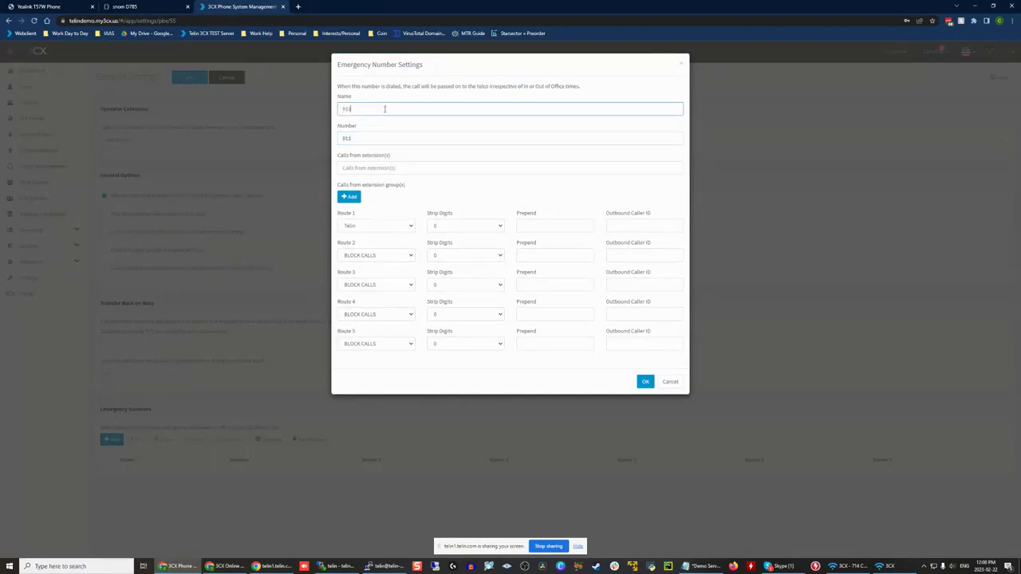
{"action": "left_click", "coordinate": [636, 225]}
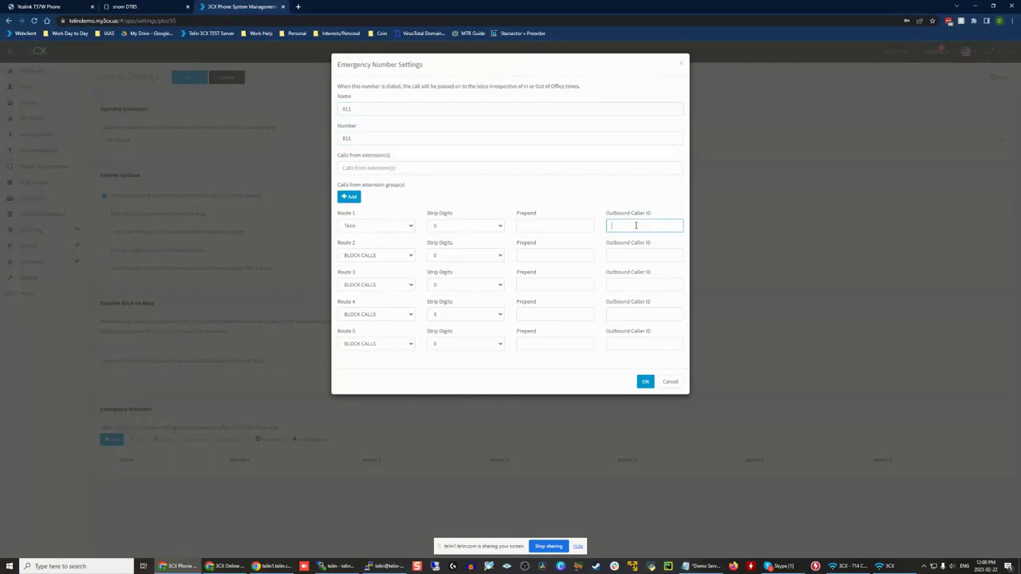
{"action": "type", "text": "+15554443333"}
{"action": "left_click", "coordinate": [662, 216]}
{"action": "left_click", "coordinate": [678, 382]}
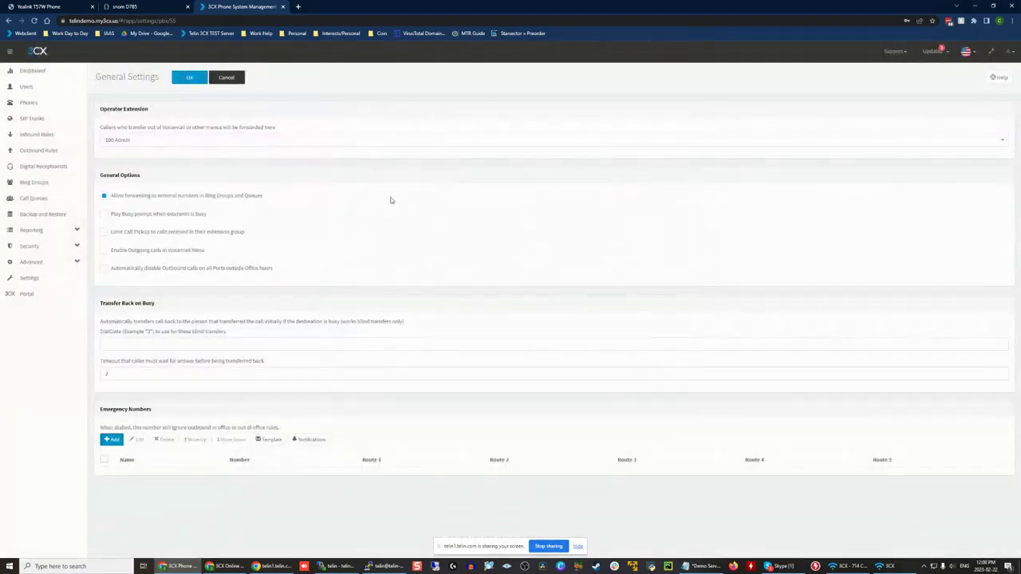
Step: Return to the dashboard and look over the available security sections
{"action": "left_click", "coordinate": [68, 72]}
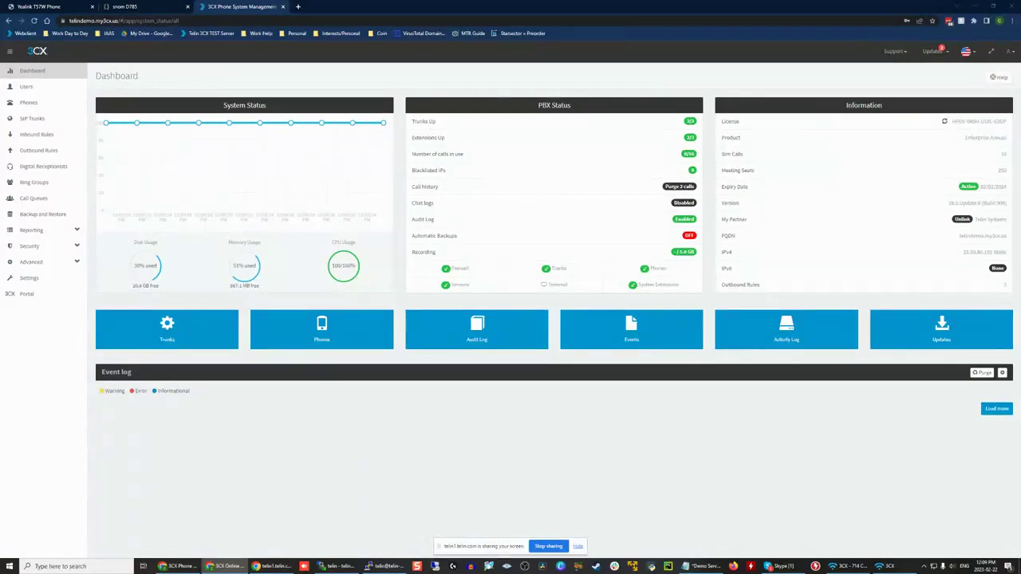
{"action": "left_click", "coordinate": [66, 245]}
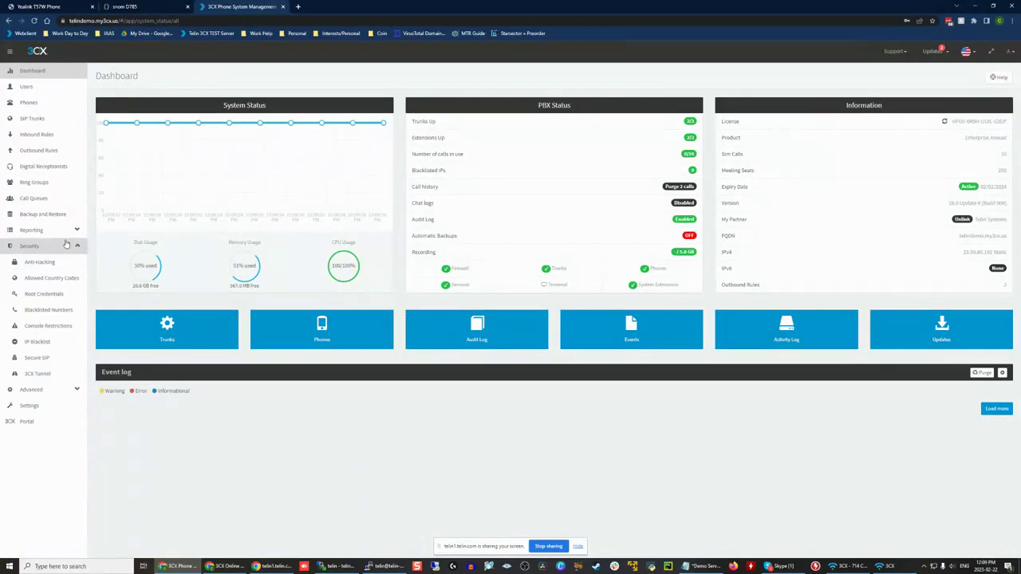
{"action": "left_click", "coordinate": [66, 244]}
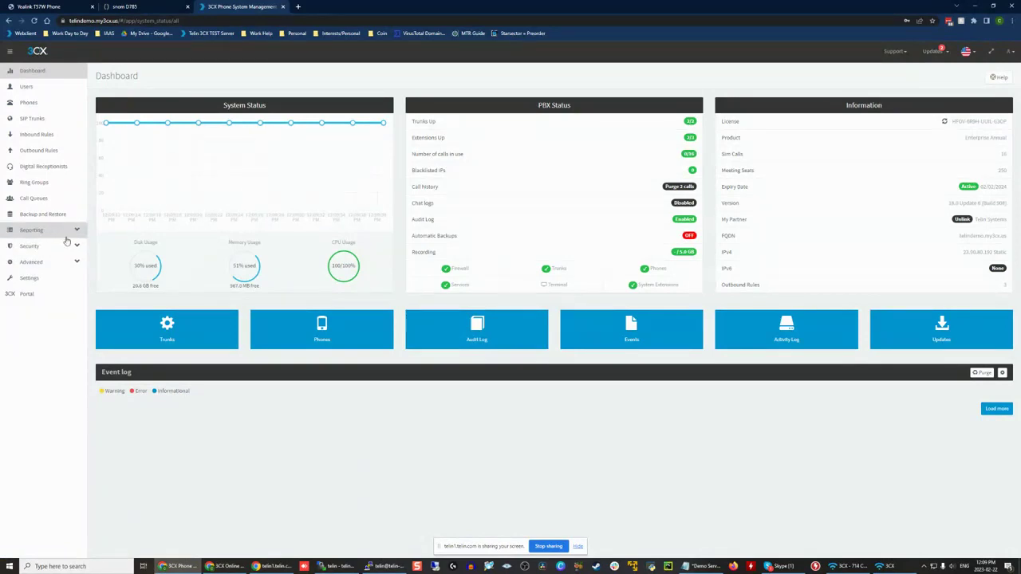